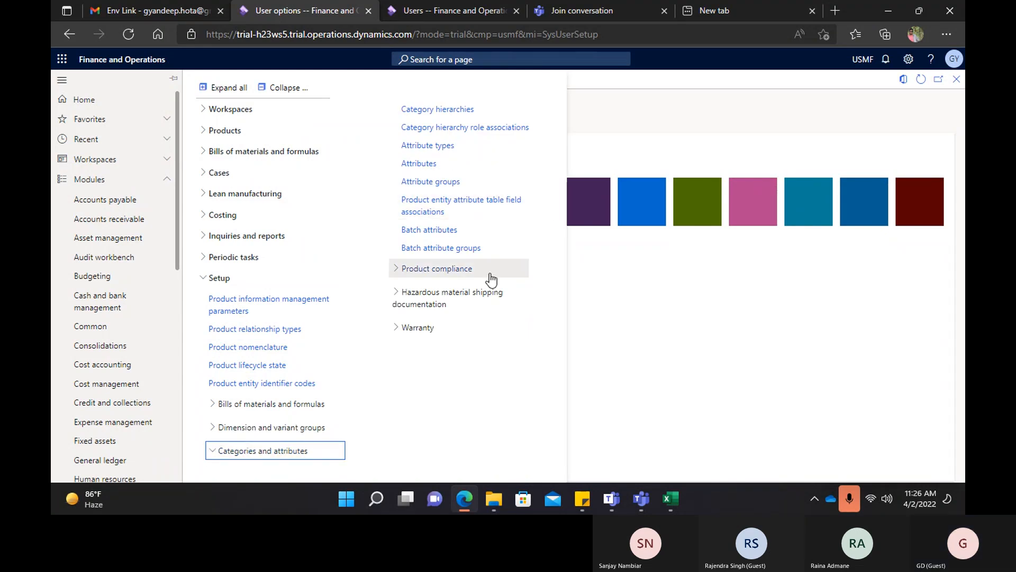
# Open the All products and product masters list of the product information module and browse its records.
pyautogui.click(240, 428)
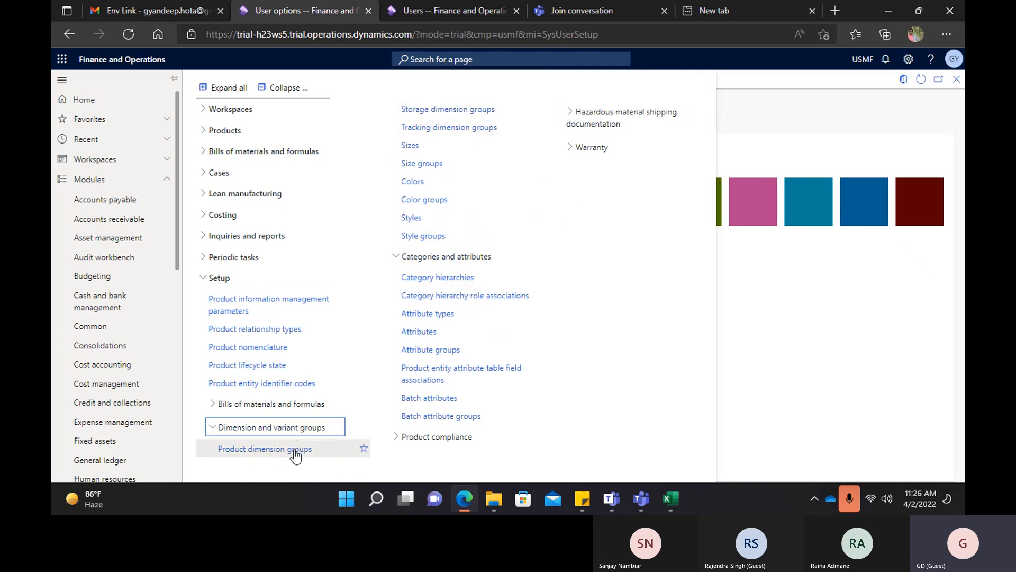
pyautogui.click(210, 282)
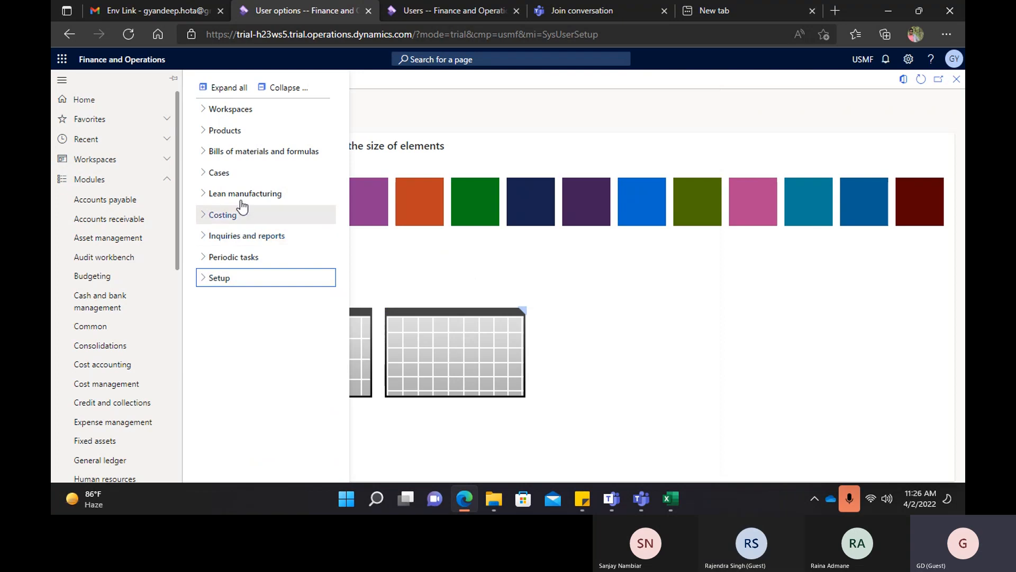
pyautogui.click(229, 132)
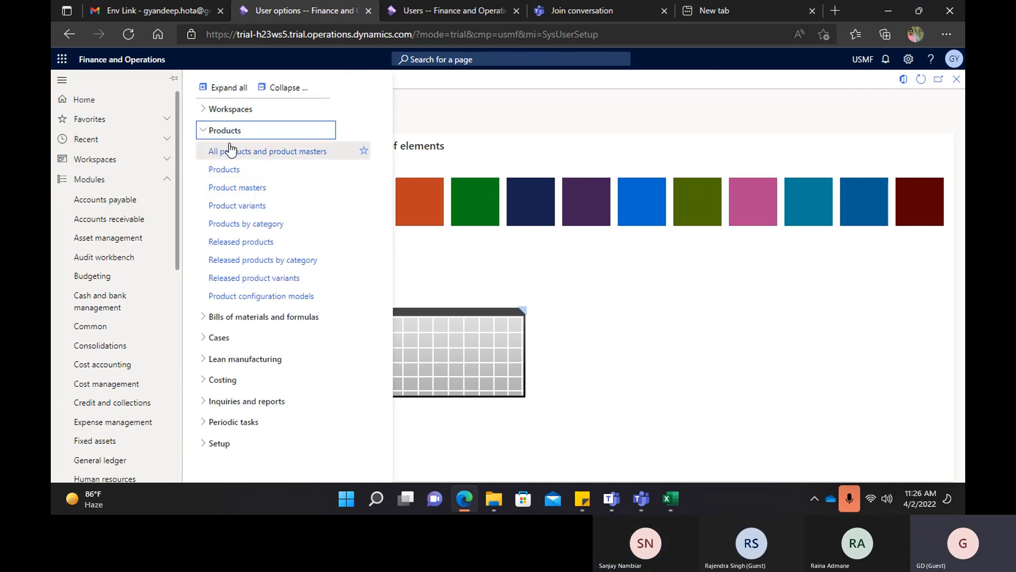
pyautogui.click(236, 317)
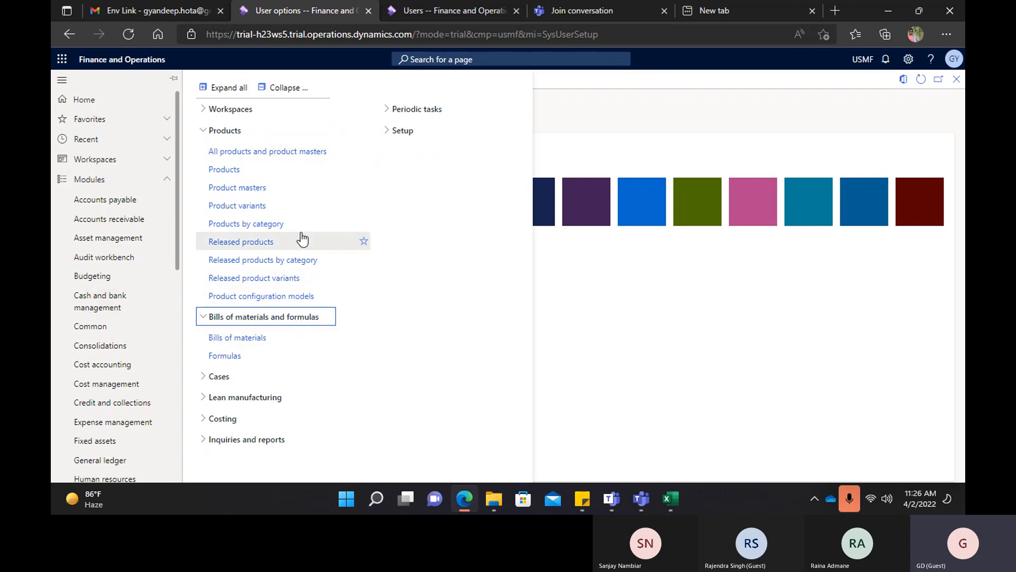
pyautogui.click(231, 133)
pyautogui.click(233, 131)
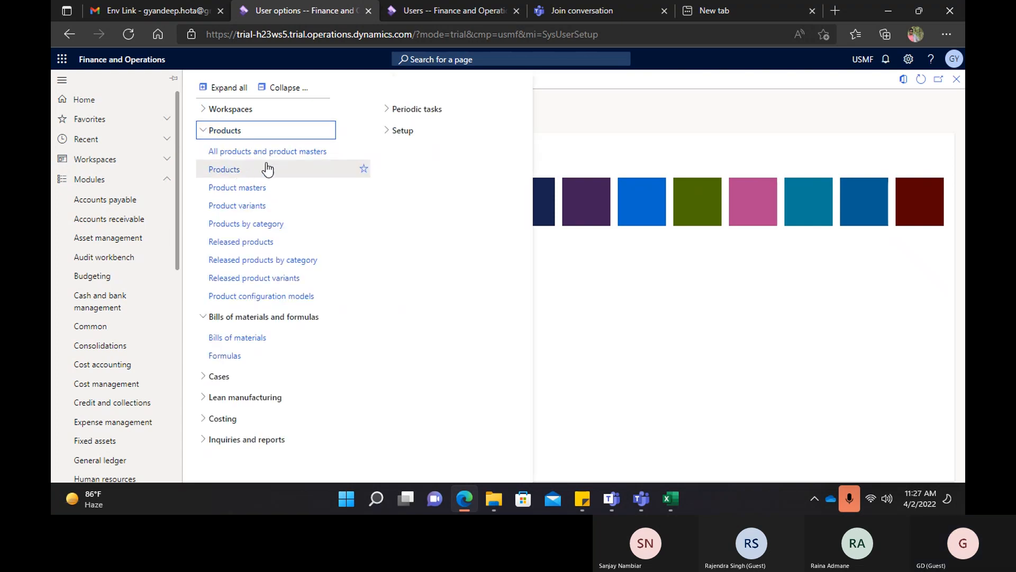
pyautogui.click(239, 154)
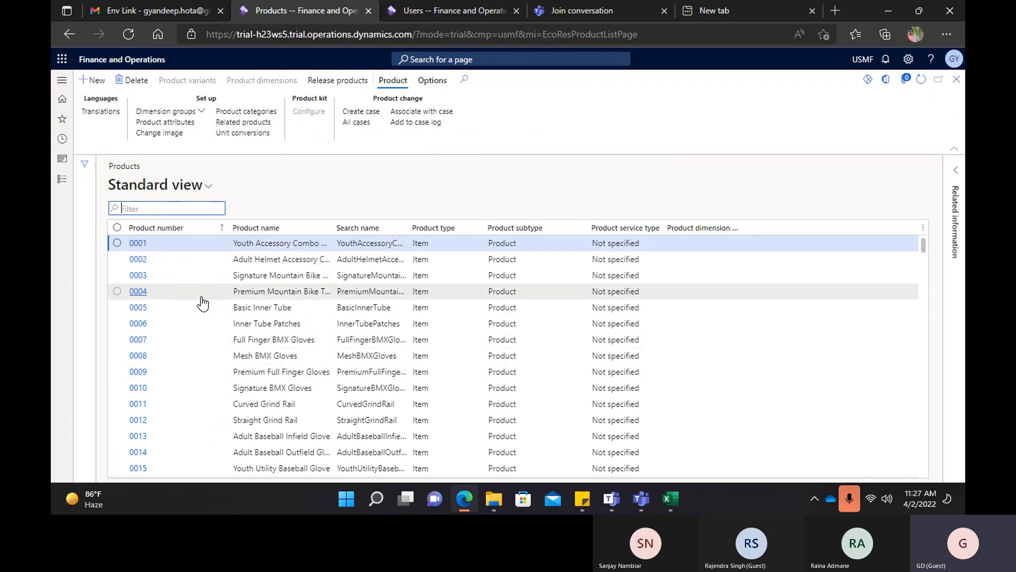
pyautogui.scroll(-5, 201, 301)
pyautogui.scroll(-1, 203, 303)
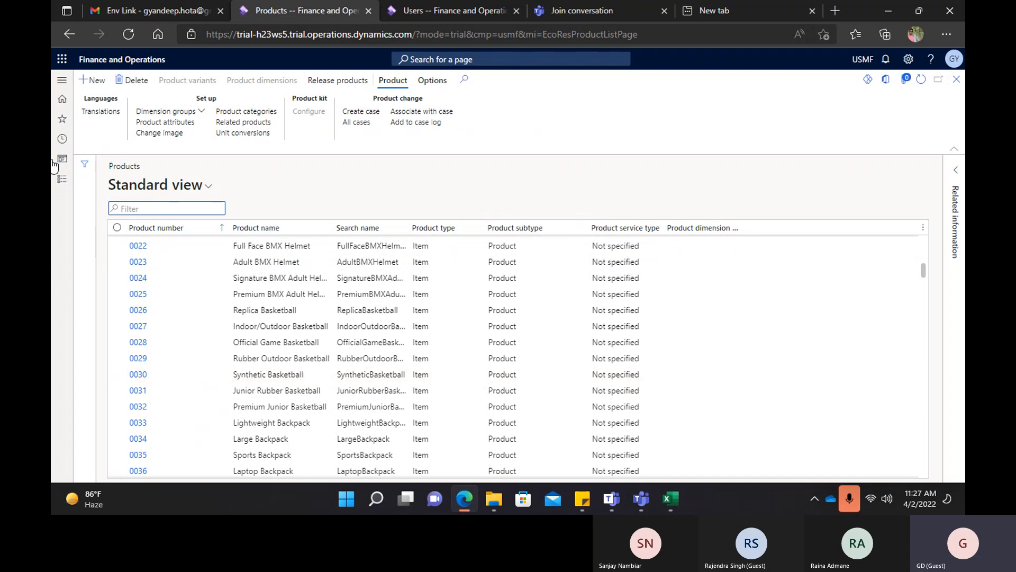
# Open the Products list that excludes product masters.
pyautogui.click(62, 81)
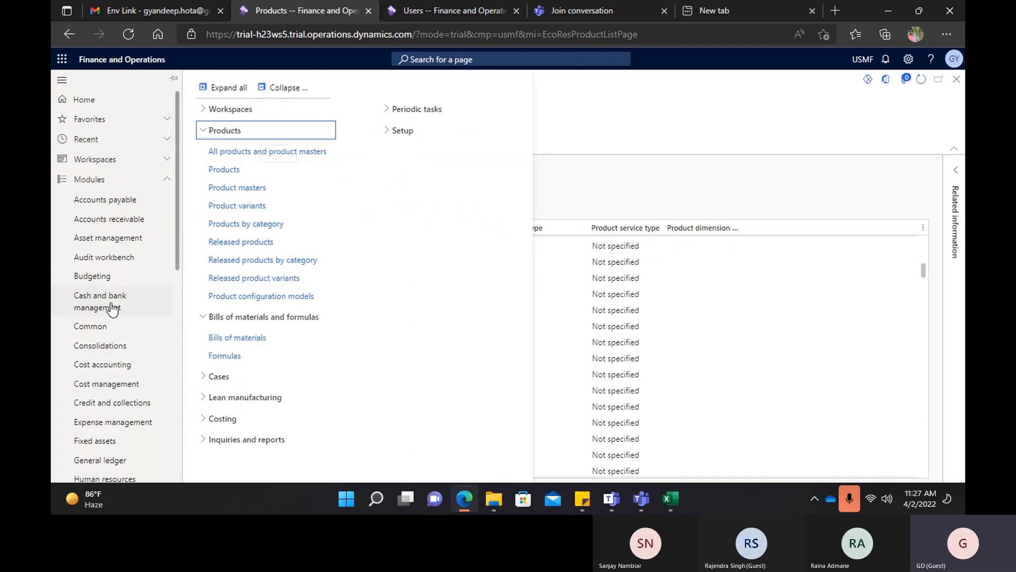
pyautogui.scroll(-5, 119, 344)
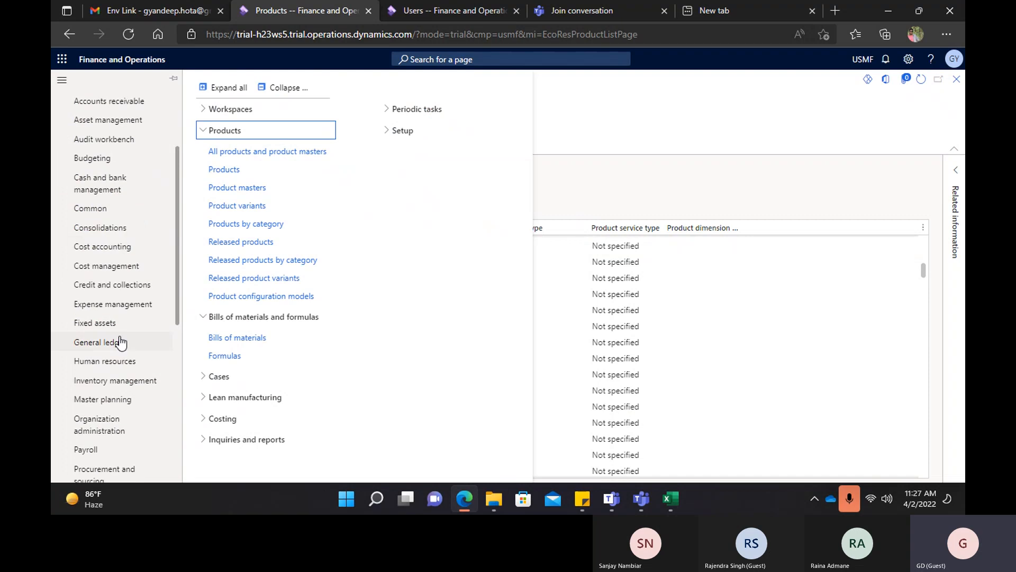
pyautogui.click(222, 168)
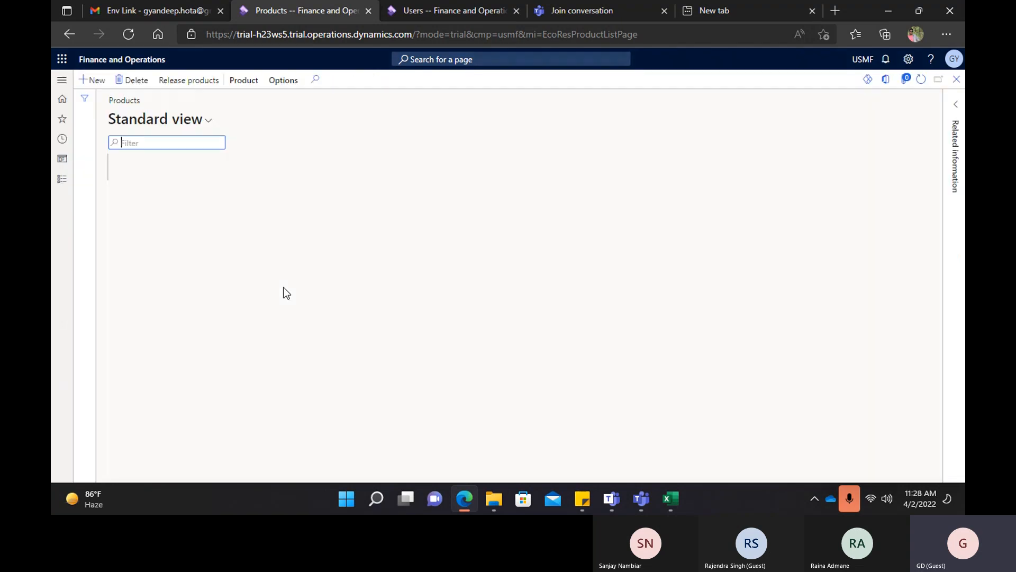
# Start a new product record with product type Item and product subtype Product.
pyautogui.click(98, 81)
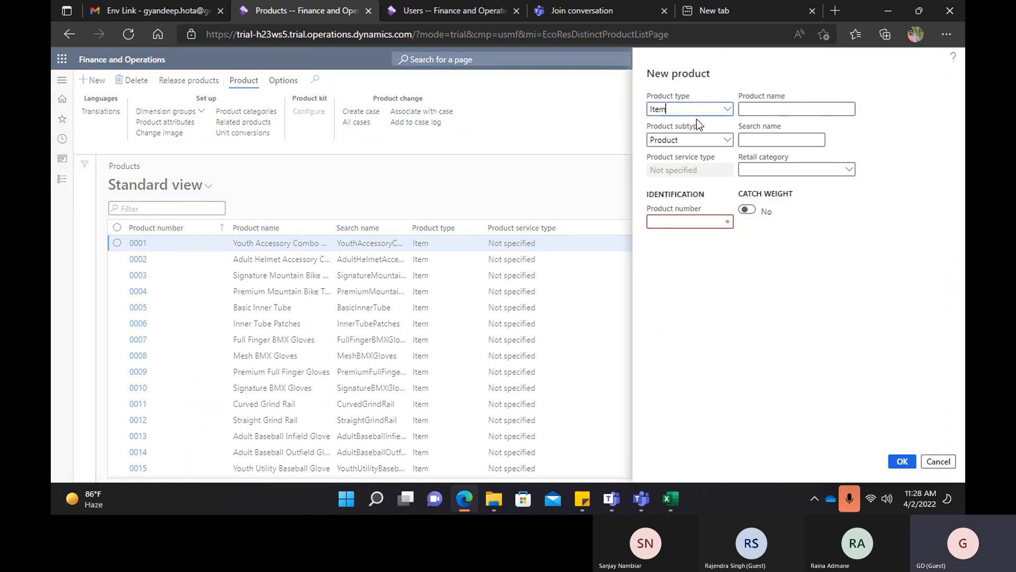
pyautogui.click(666, 110)
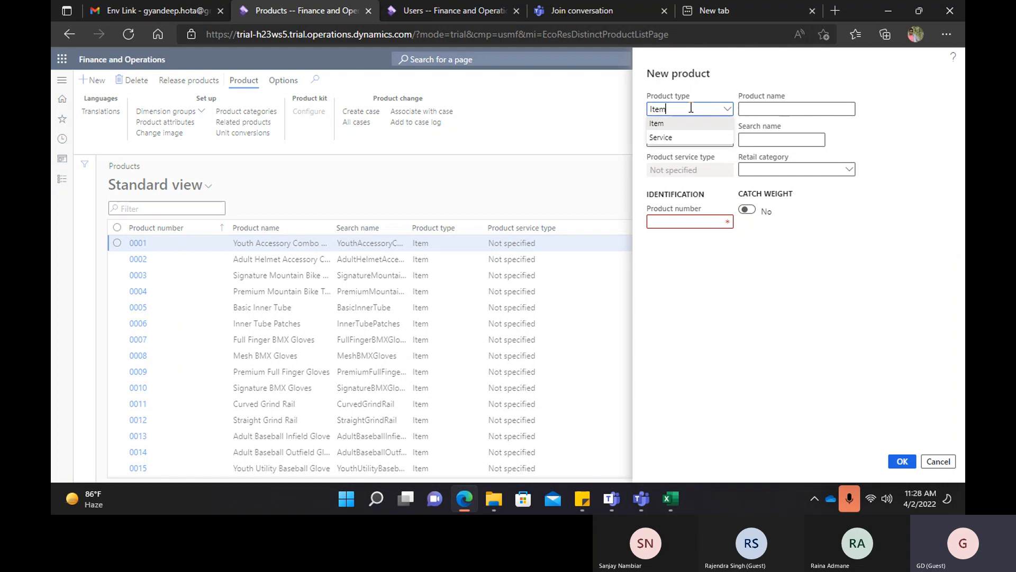
pyautogui.click(659, 123)
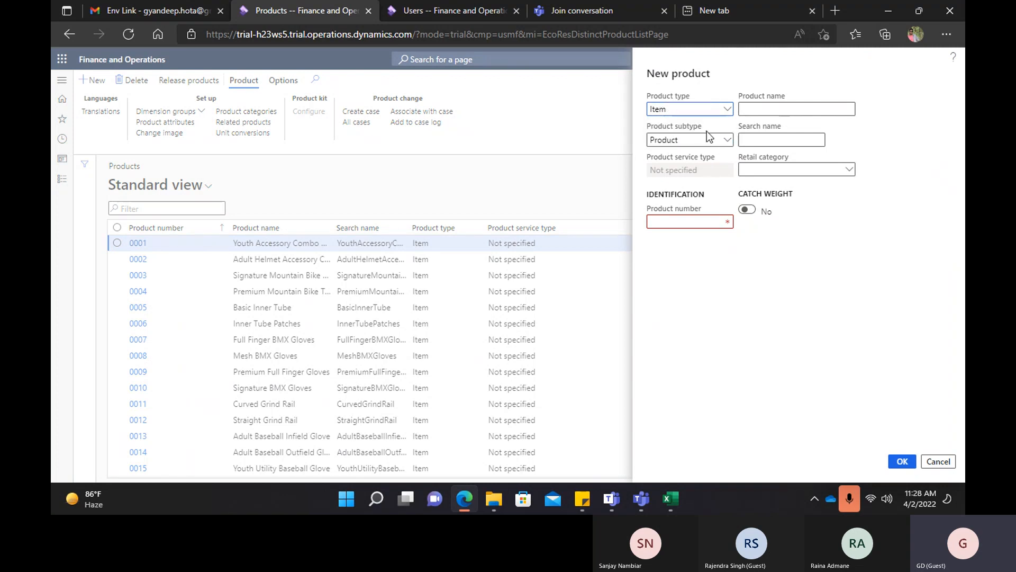
pyautogui.click(728, 141)
pyautogui.click(693, 153)
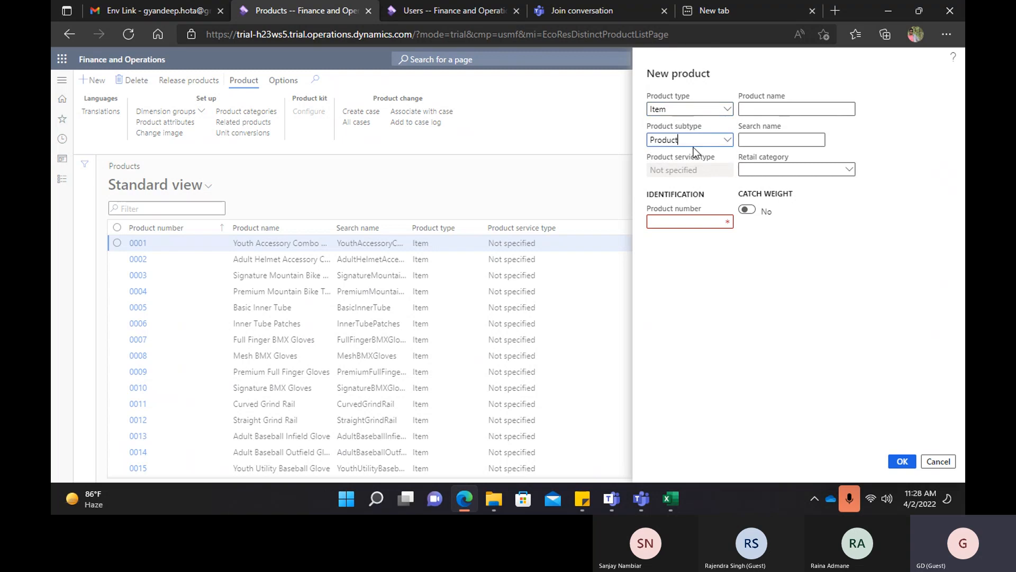
# Enter product number PI00021 with Testing as product name and search name, and create the product.
pyautogui.click(686, 221)
pyautogui.write('PI00021')
pyautogui.moveTo(687, 221); pyautogui.dragTo(618, 218)
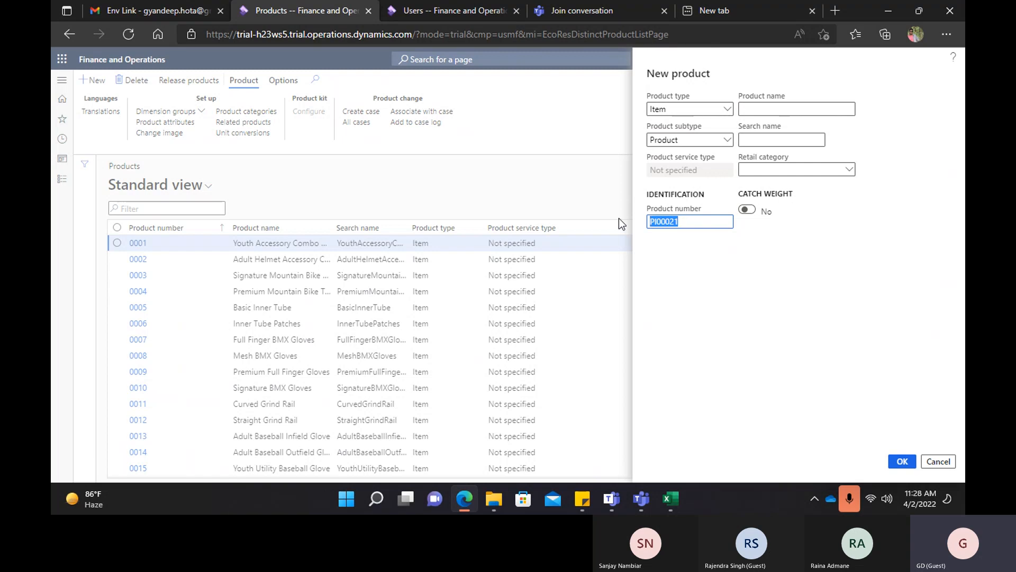
pyautogui.click(800, 110)
pyautogui.write('Testoing')
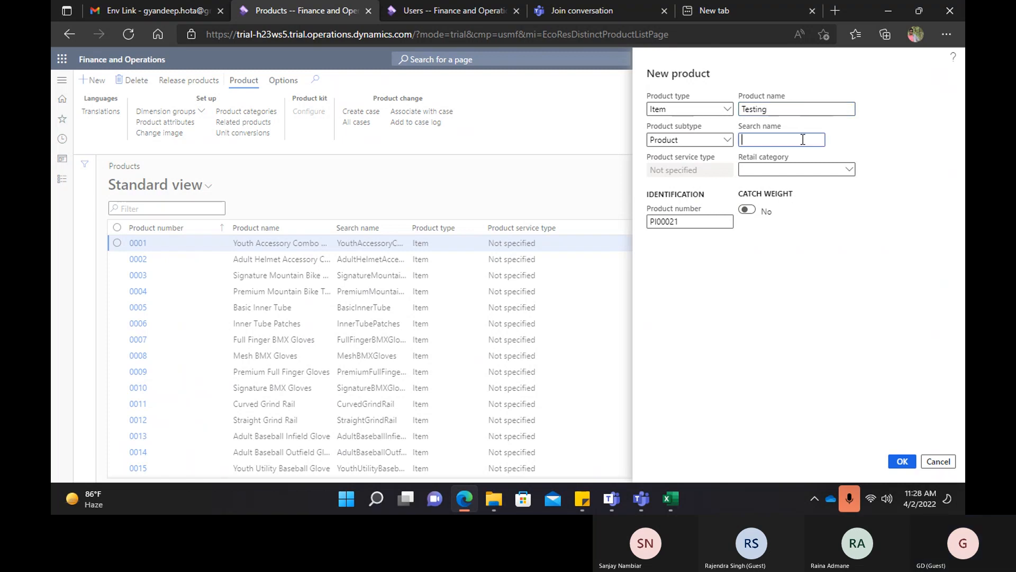
pyautogui.click(803, 138)
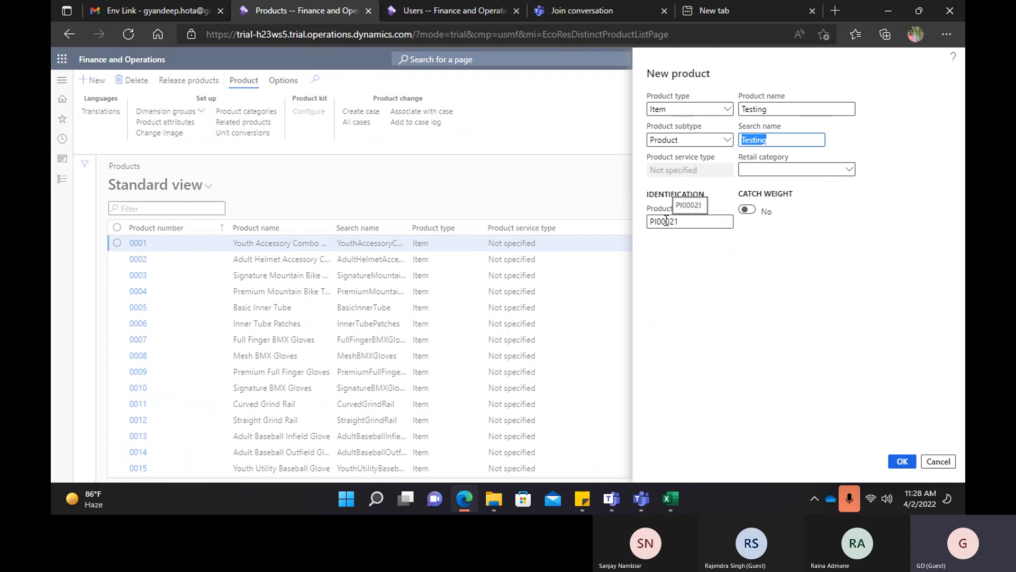
pyautogui.click(909, 465)
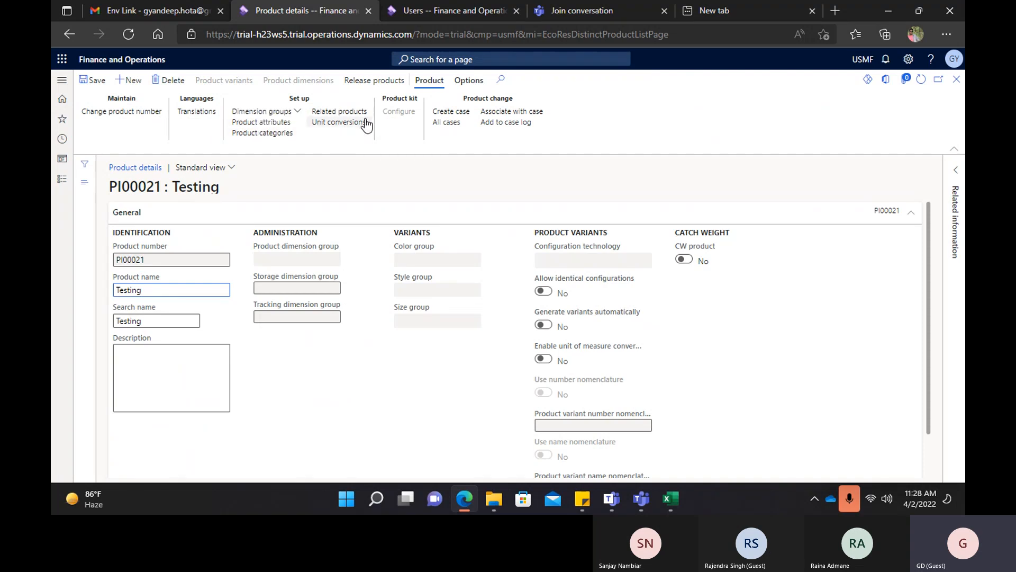
# Assign storage dimension group SiteWH and tracking dimension group BatchSeria to the product and save the record.
pyautogui.click(297, 112)
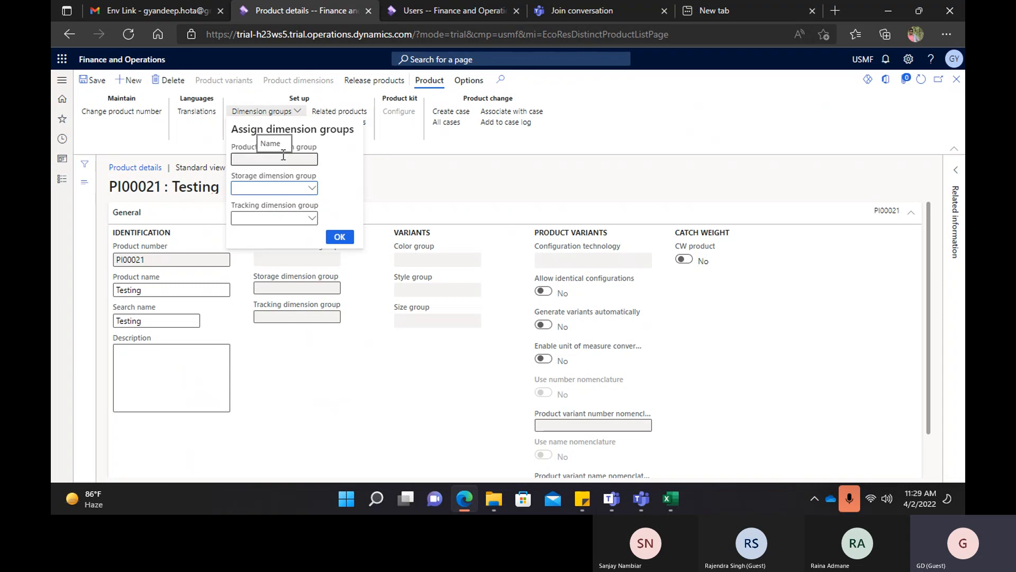
pyautogui.click(280, 196)
pyautogui.click(300, 238)
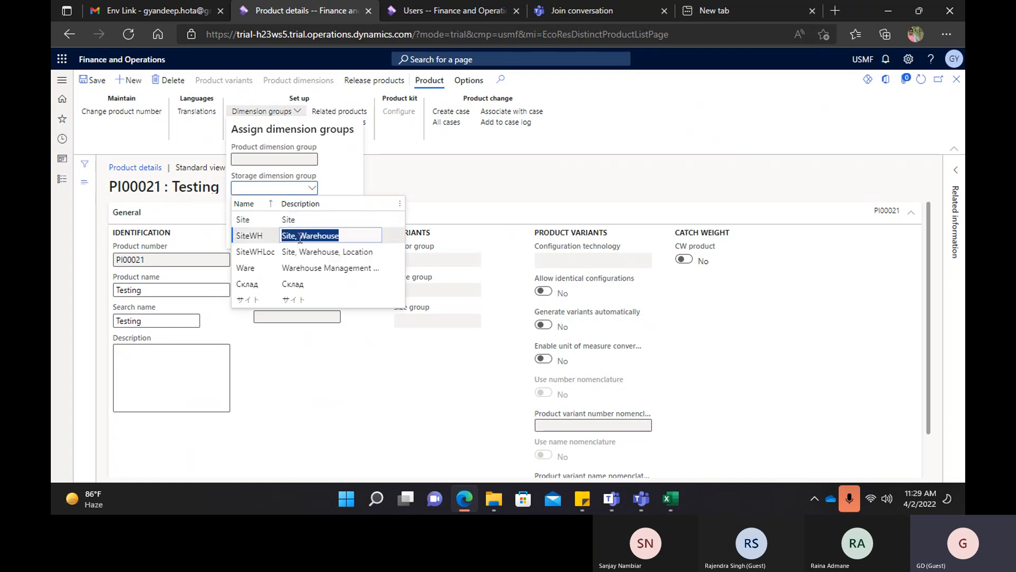
pyautogui.click(311, 221)
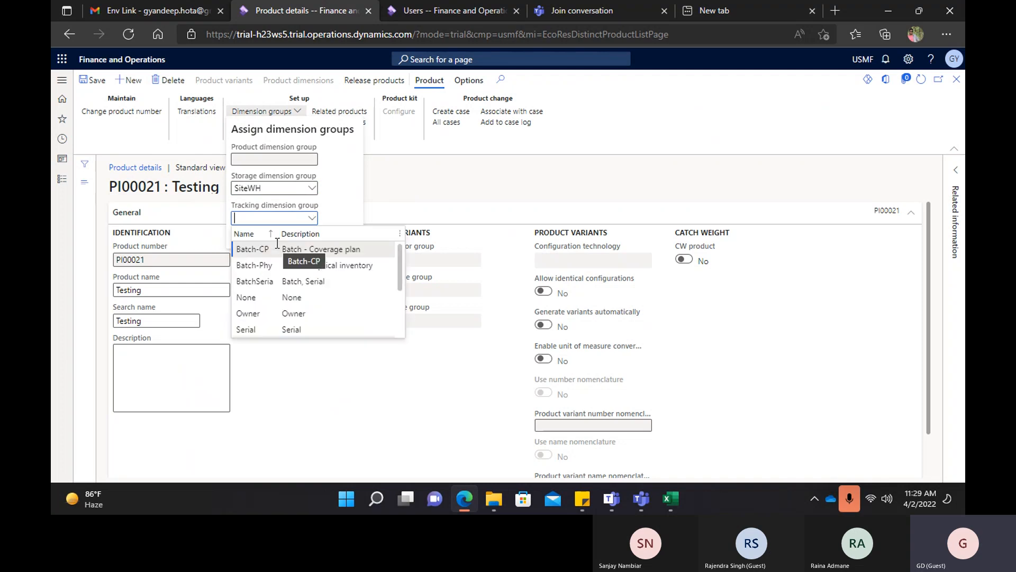
pyautogui.click(263, 282)
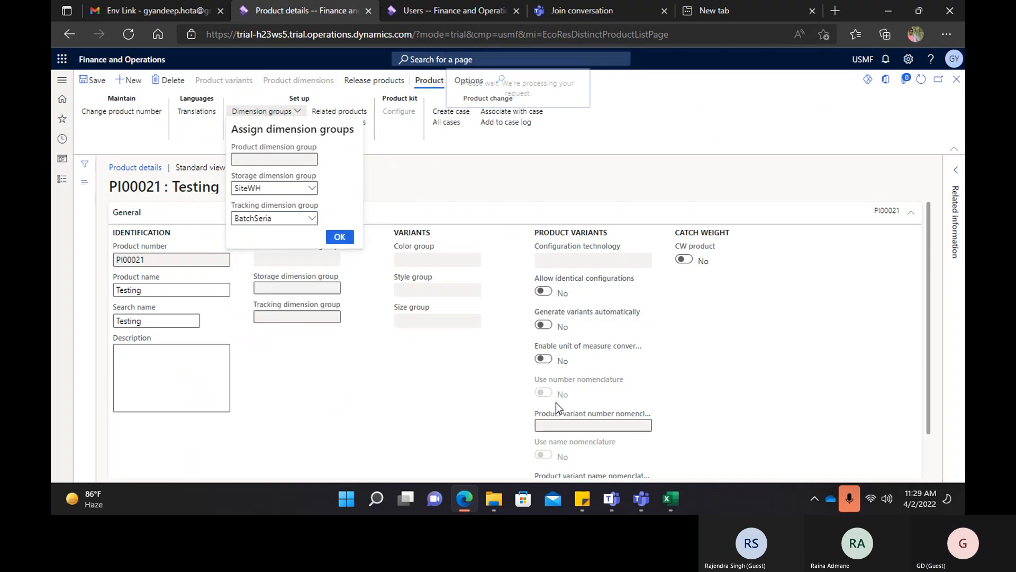
pyautogui.scroll(-1, 450, 316)
pyautogui.scroll(1, 295, 319)
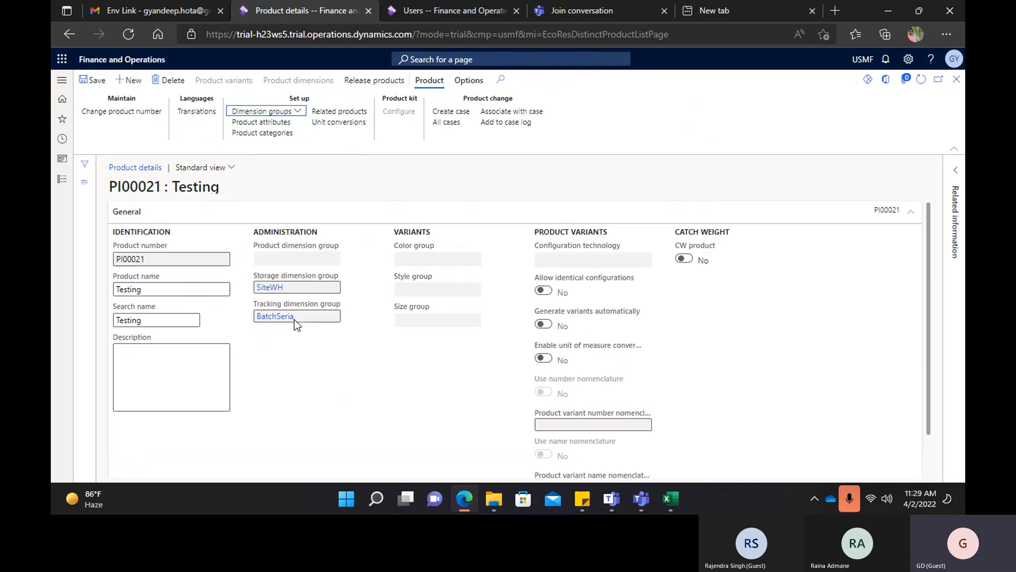
pyautogui.click(91, 80)
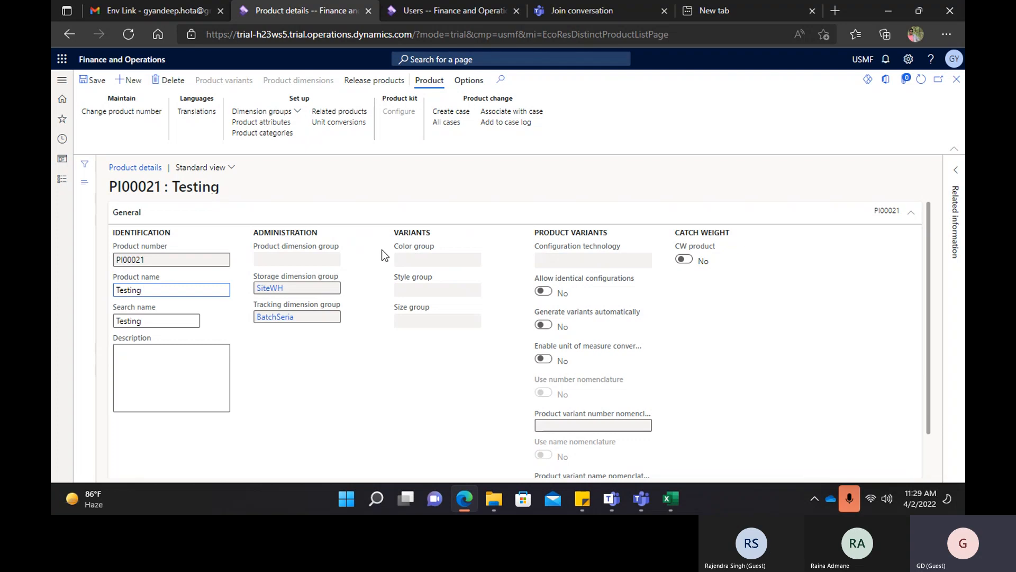
# Start releasing product PI00021 and select the companies USMF and USPM to release it to.
pyautogui.click(381, 83)
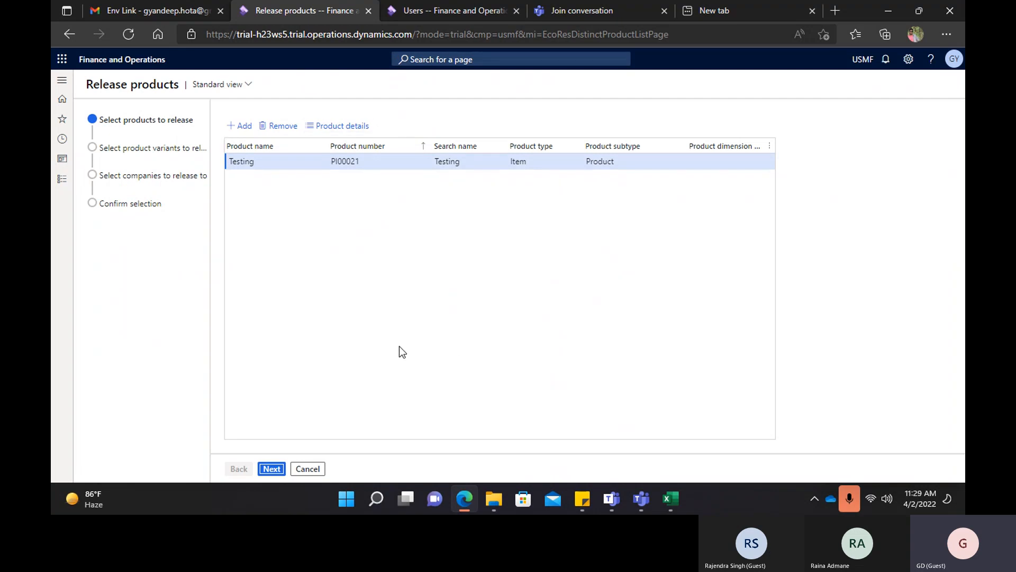
pyautogui.click(268, 473)
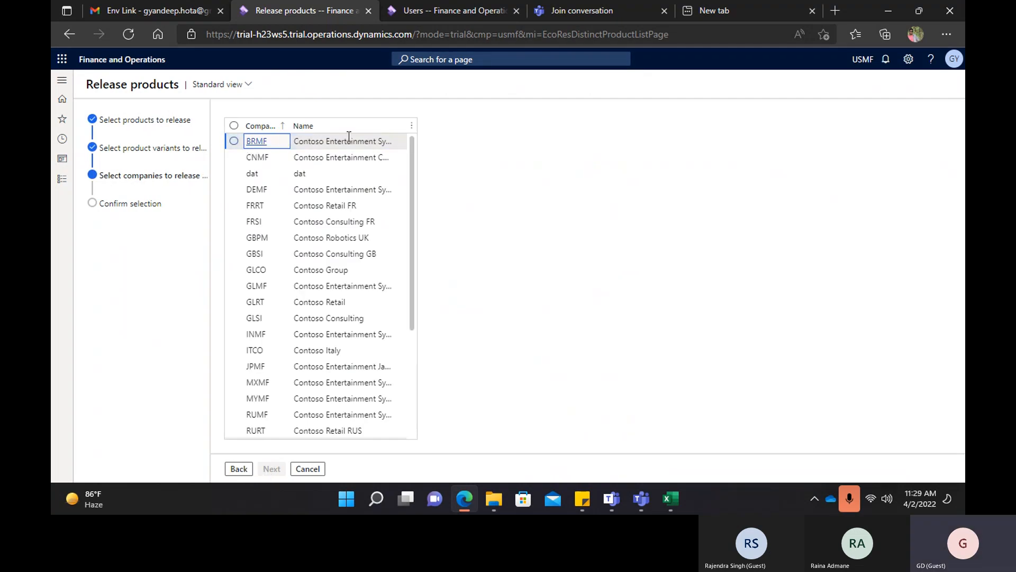
pyautogui.scroll(-5, 247, 283)
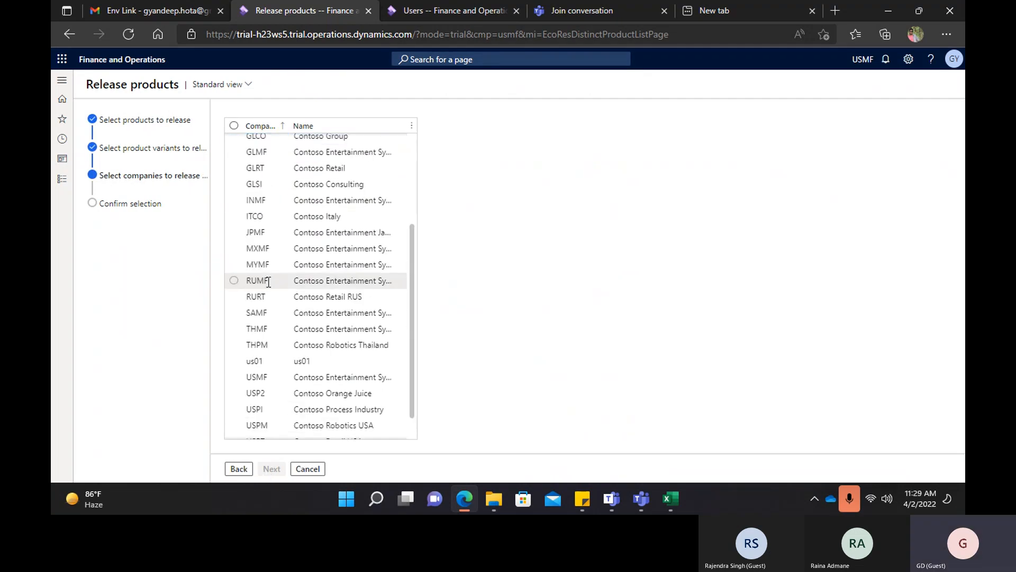
pyautogui.click(235, 352)
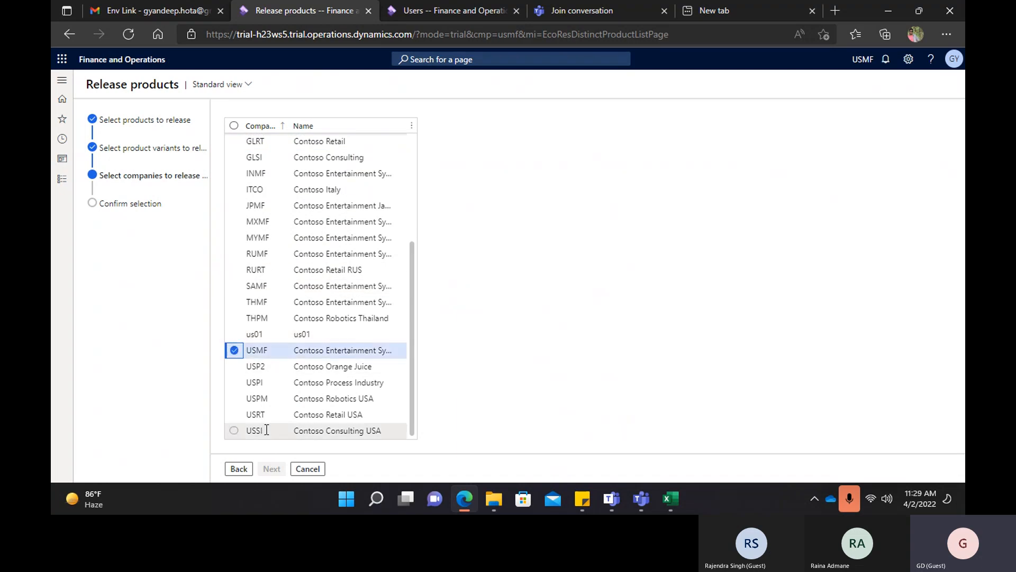
pyautogui.click(234, 398)
pyautogui.click(272, 468)
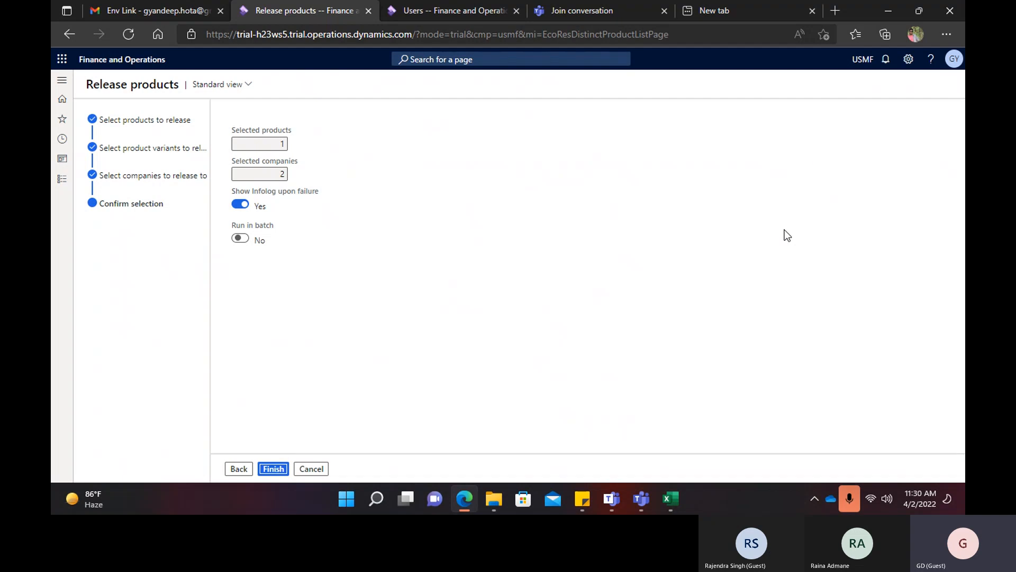
pyautogui.click(241, 238)
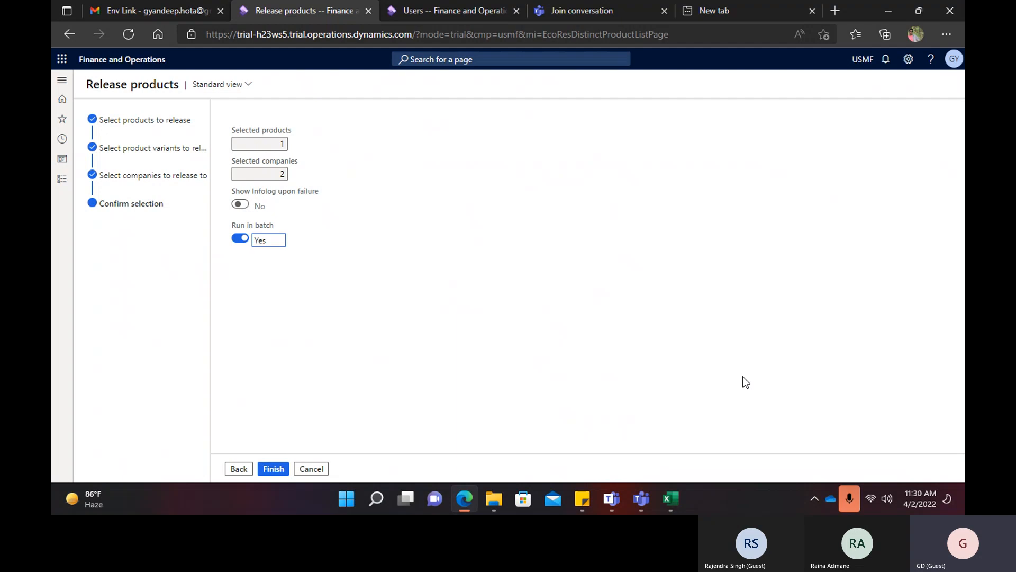
pyautogui.click(237, 240)
pyautogui.click(241, 204)
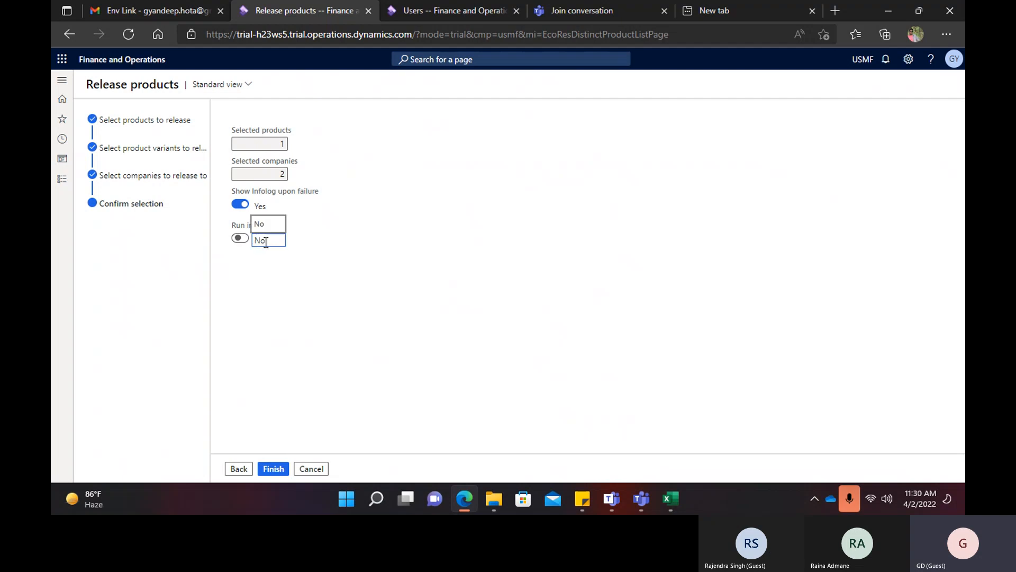
# Finish the product release and check its notification in the Action center.
pyautogui.click(272, 470)
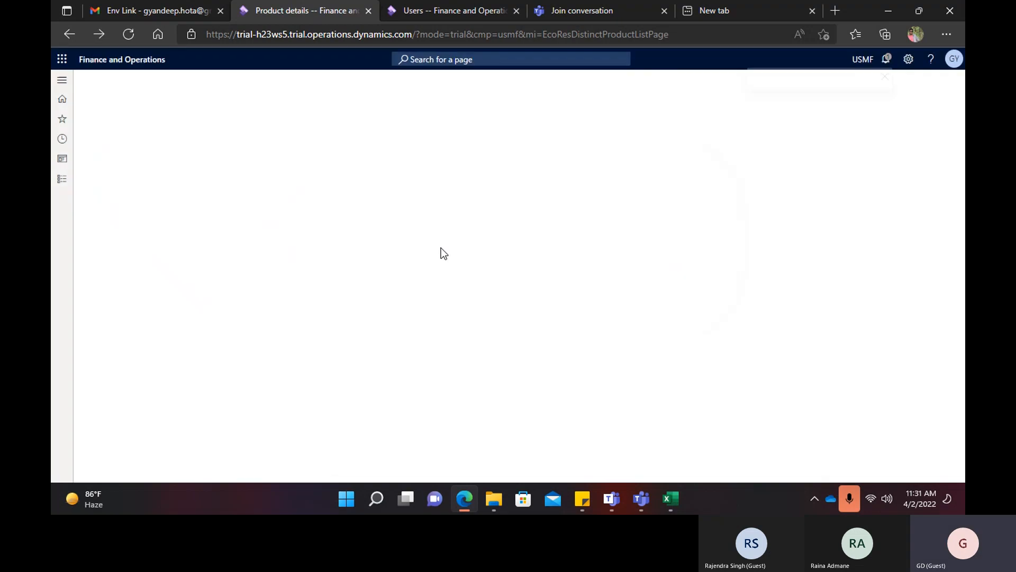
pyautogui.click(809, 100)
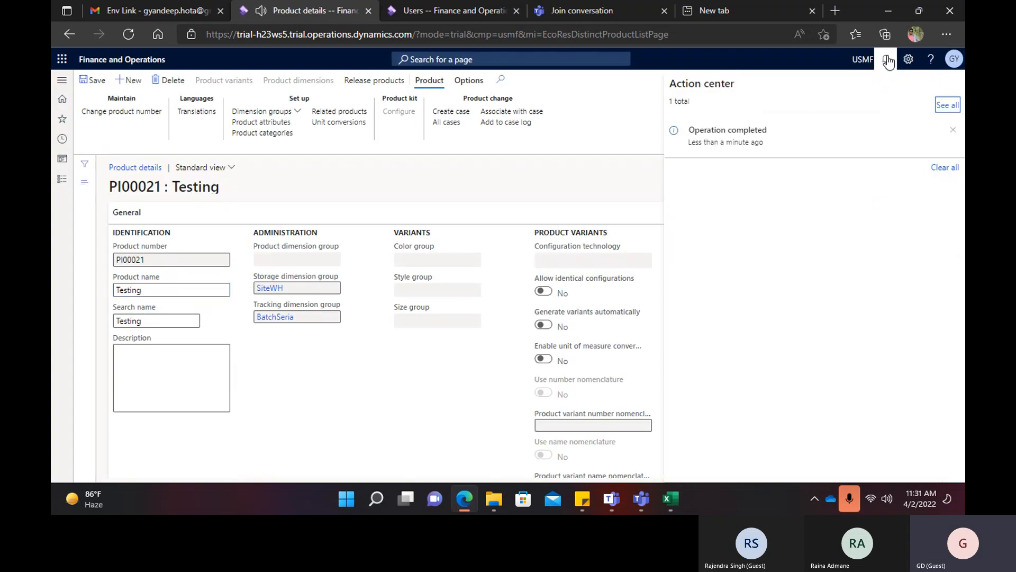
pyautogui.click(288, 171)
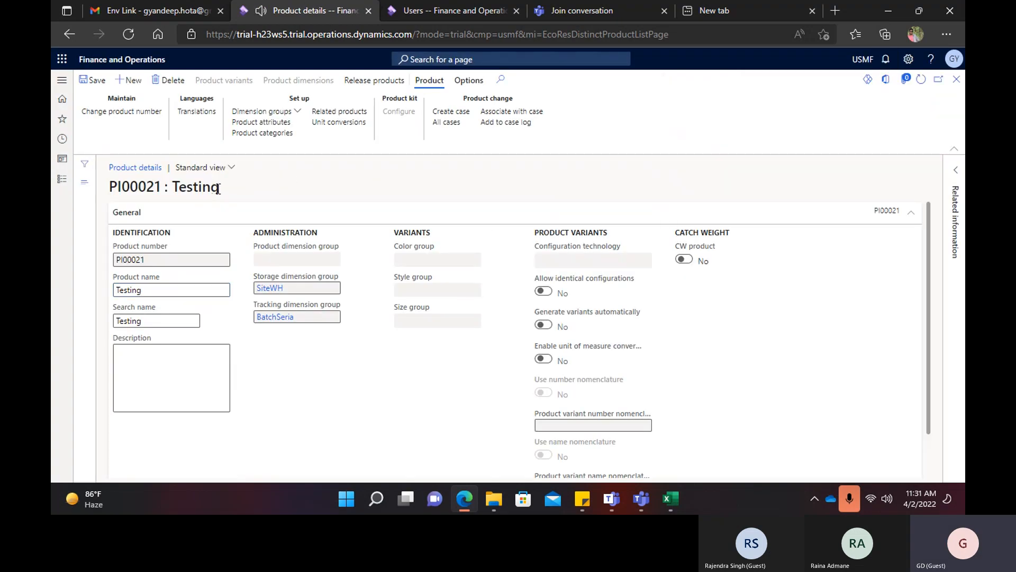
# Copy the product number PI00021 from the product title and open the list of released products.
pyautogui.moveTo(220, 187); pyautogui.dragTo(106, 185)
pyautogui.rightClick(127, 194)
pyautogui.click(147, 179)
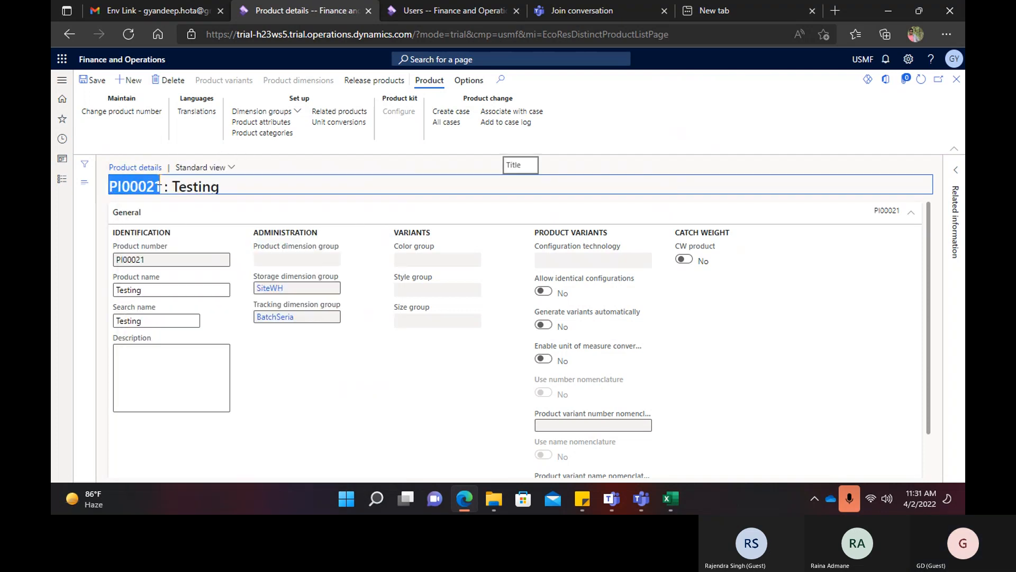
pyautogui.click(63, 81)
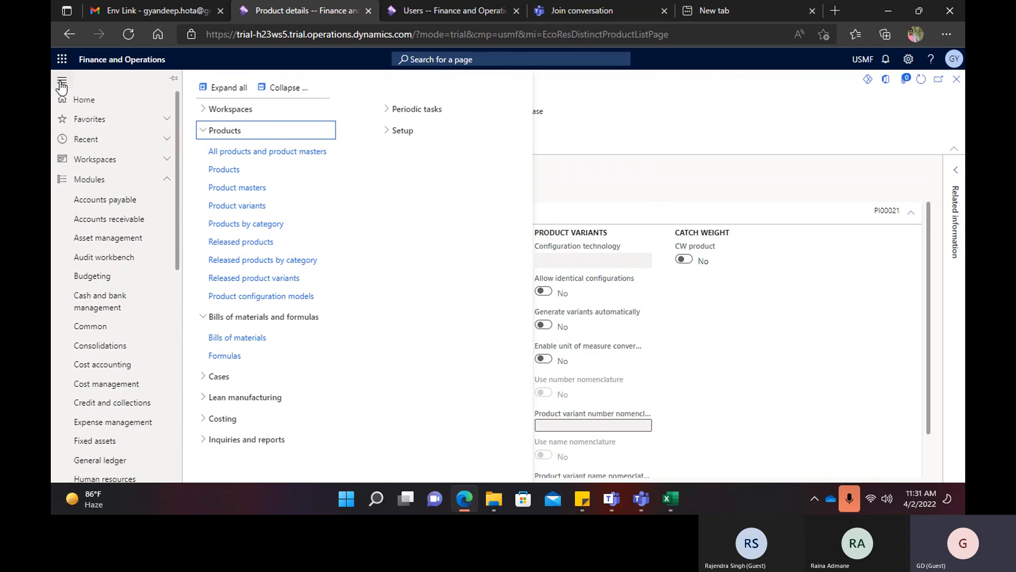
pyautogui.scroll(-3, 164, 281)
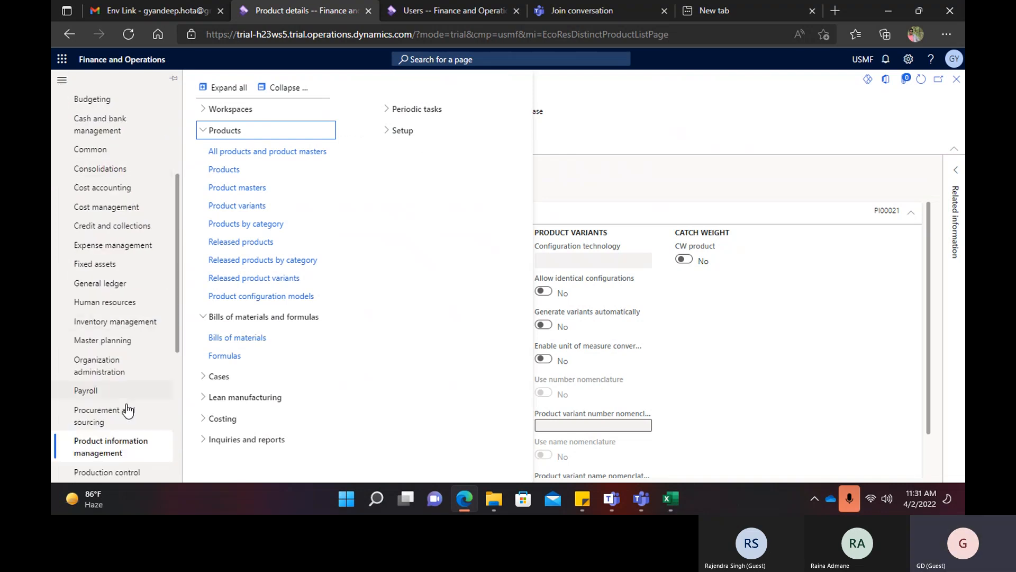
pyautogui.click(234, 241)
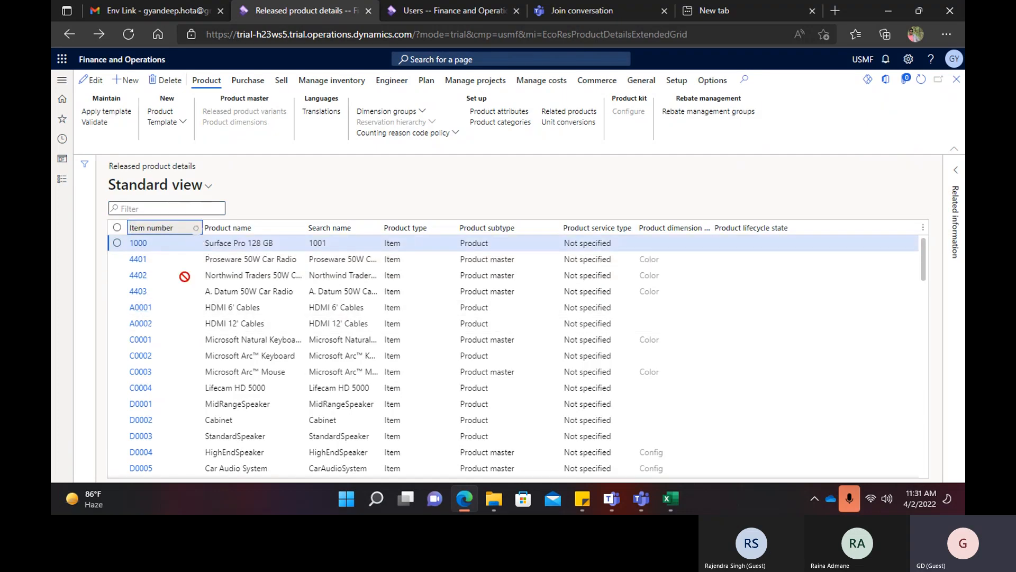
# Filter the released products by item number PI00021 and check the product's type, subtype and service type.
pyautogui.click(158, 227)
pyautogui.hotkey('ctrl', 'v')
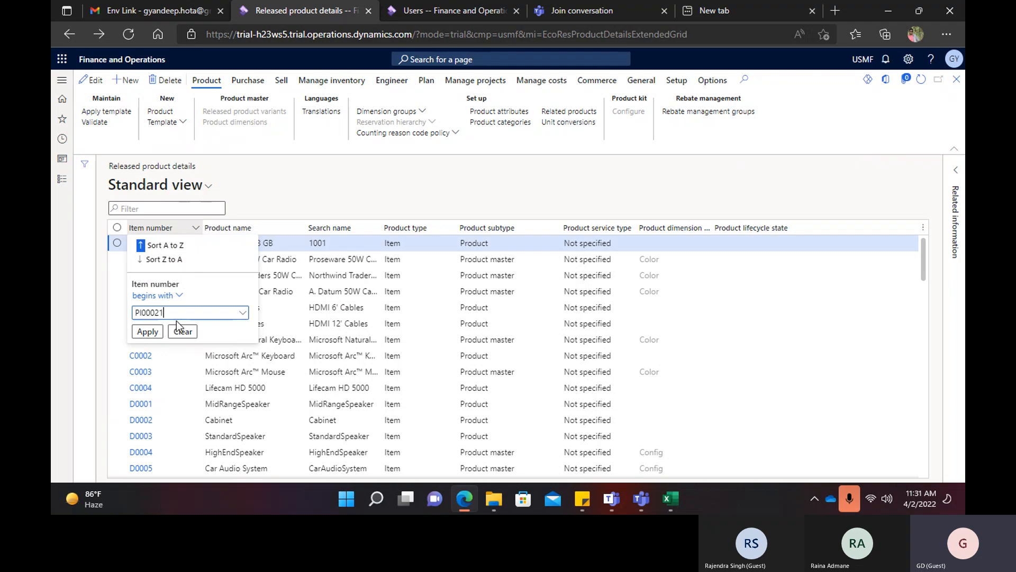
pyautogui.click(148, 332)
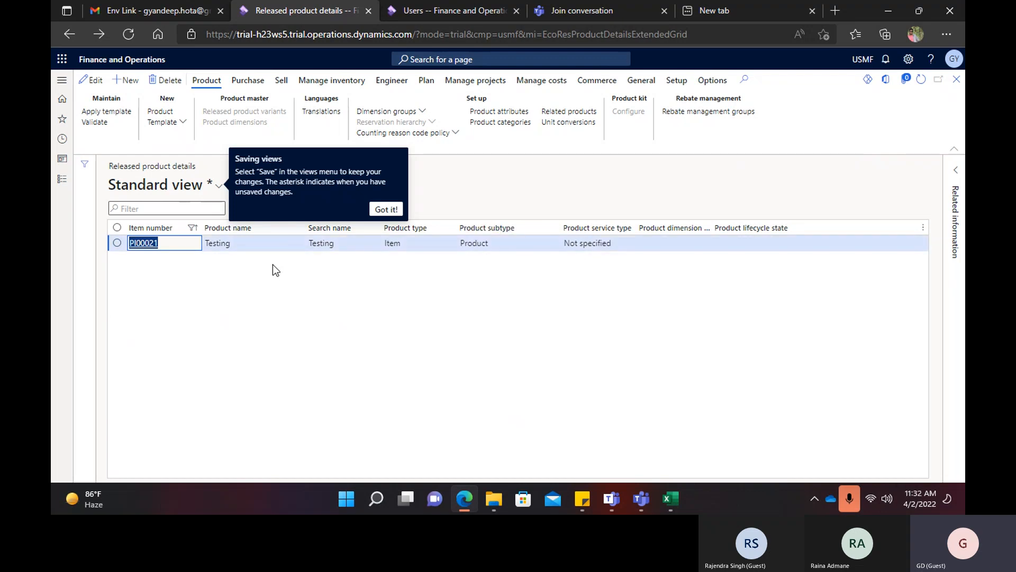
pyautogui.click(386, 209)
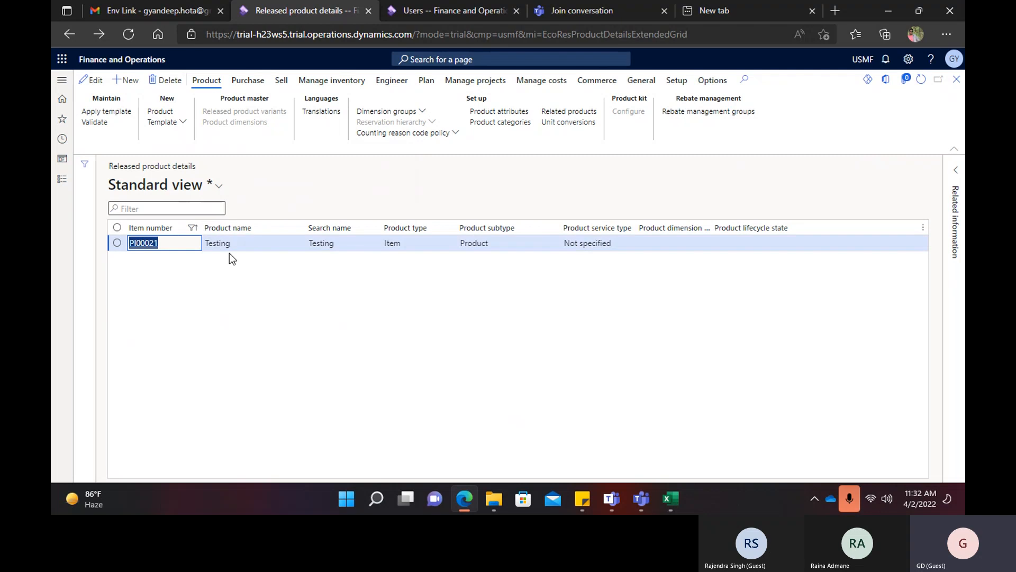
pyautogui.click(405, 247)
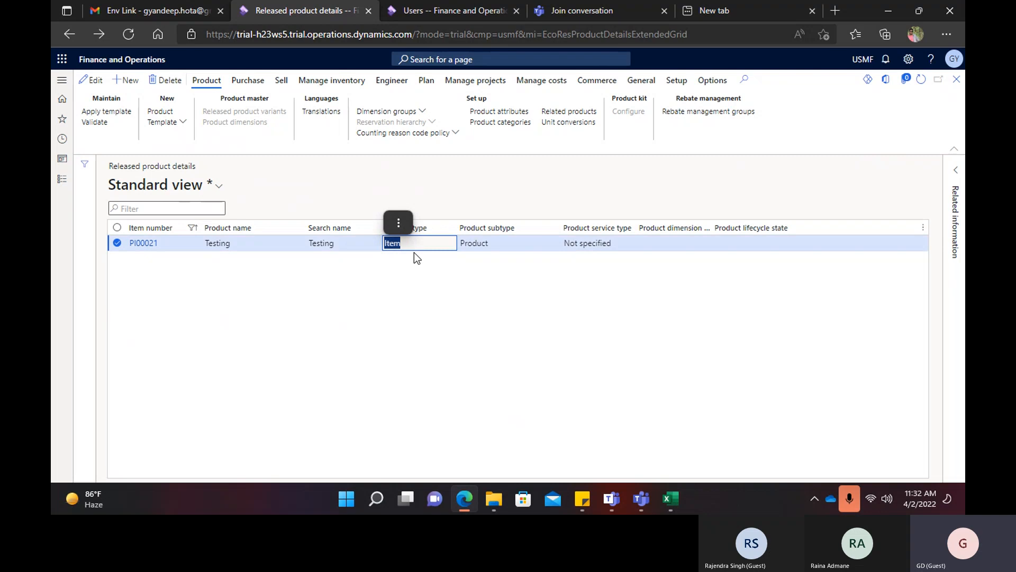
pyautogui.click(491, 243)
pyautogui.click(619, 243)
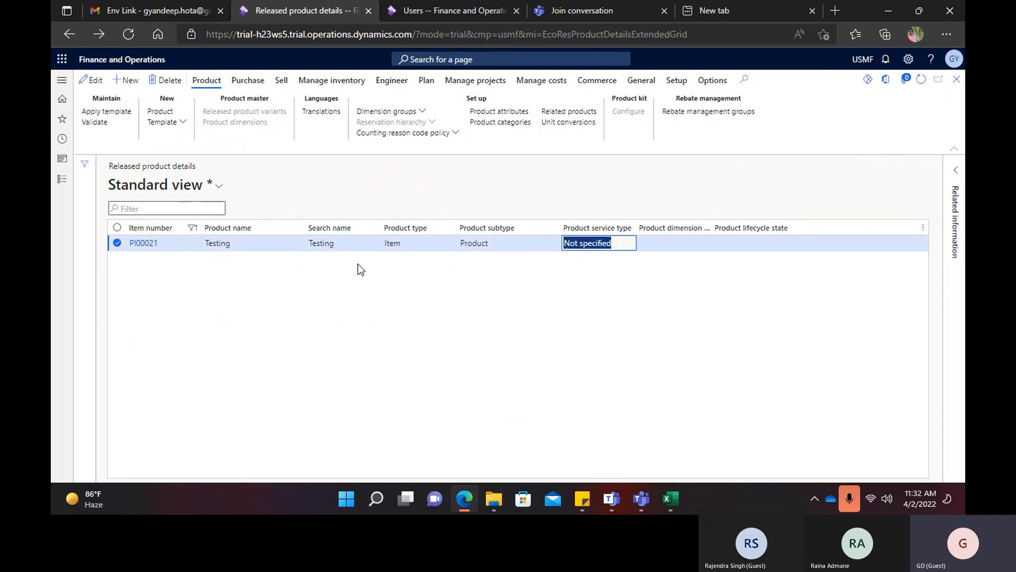
pyautogui.click(62, 80)
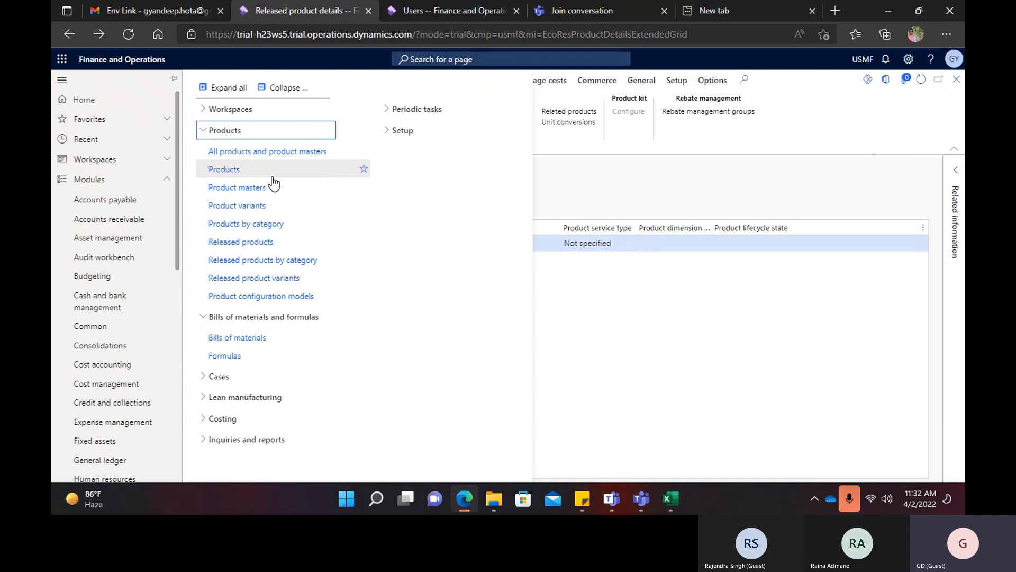
pyautogui.click(245, 189)
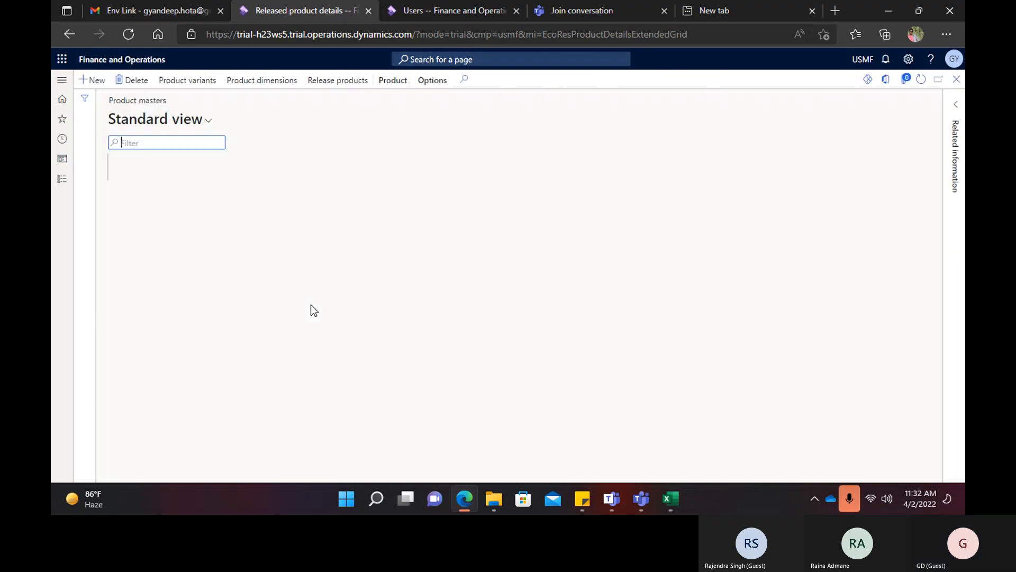
pyautogui.click(94, 82)
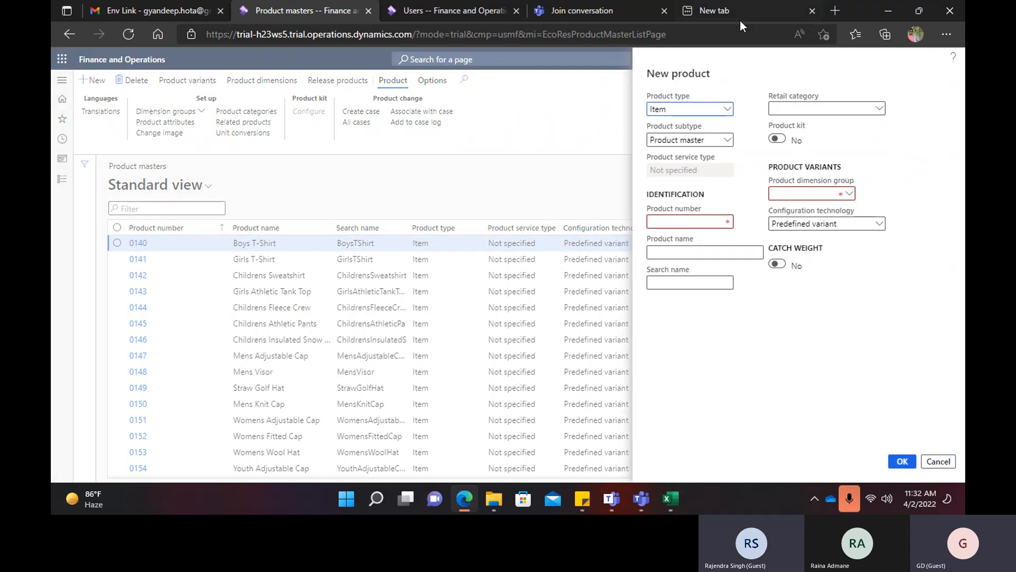
pyautogui.click(727, 109)
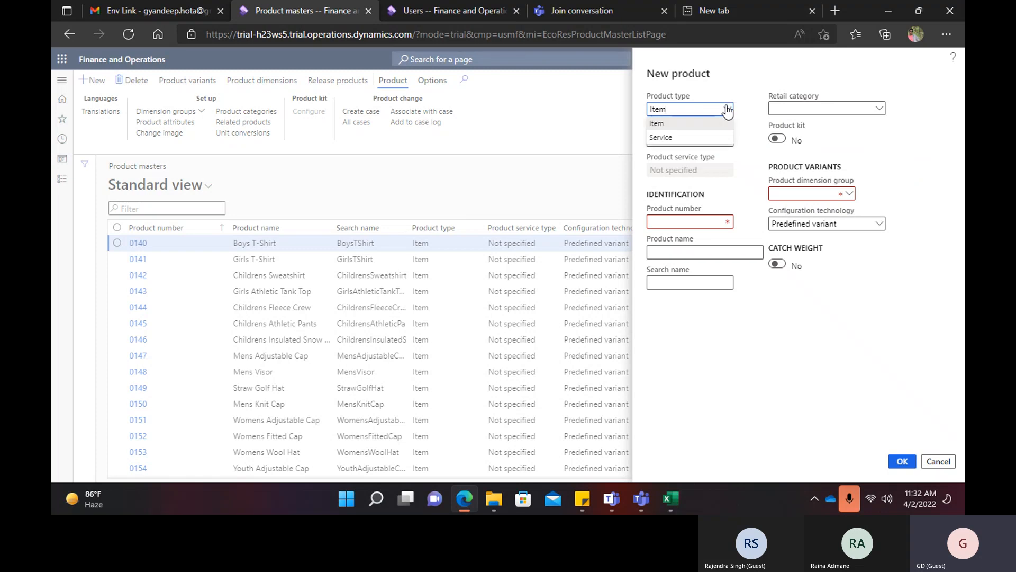
pyautogui.click(727, 109)
pyautogui.click(729, 140)
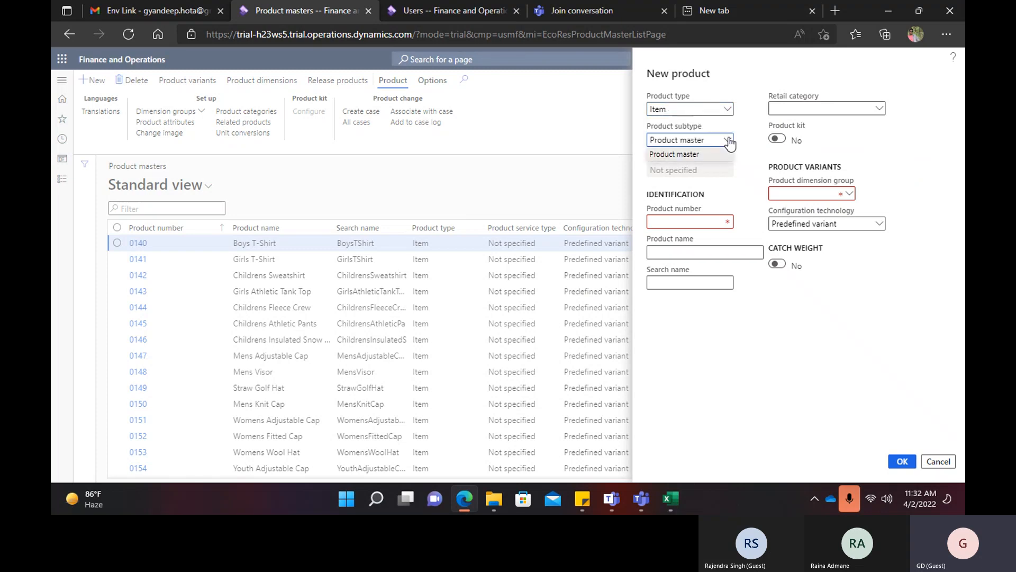
pyautogui.click(729, 140)
pyautogui.click(690, 221)
pyautogui.write('P')
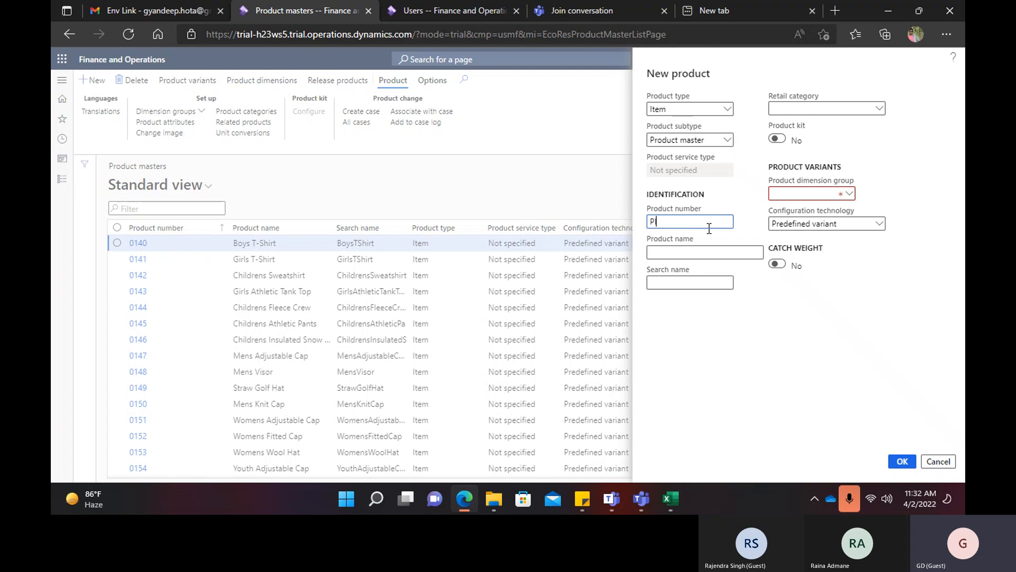
pyautogui.write('I0242022')
pyautogui.moveTo(689, 222); pyautogui.dragTo(637, 230)
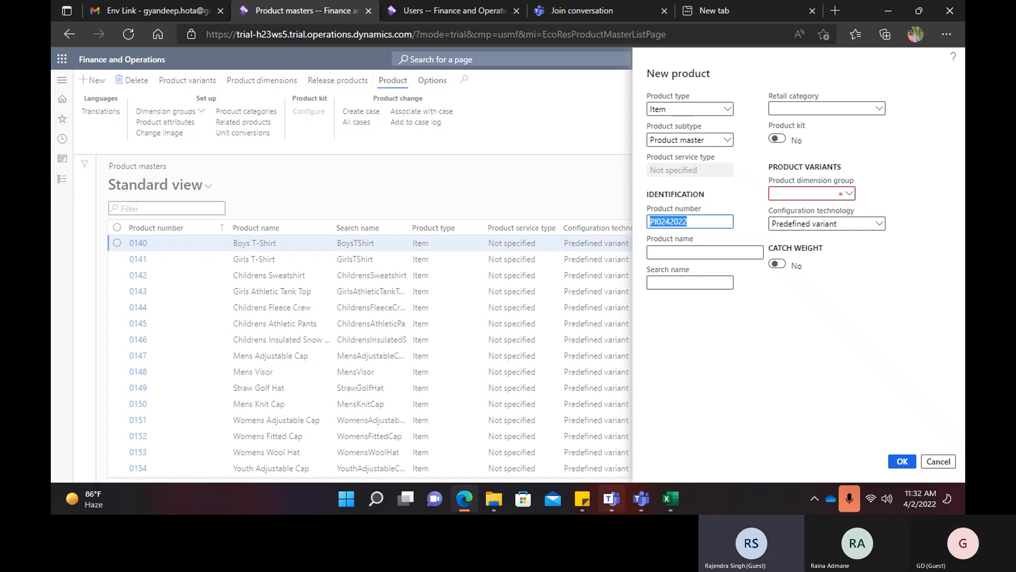
pyautogui.click(611, 498)
pyautogui.moveTo(636, 504)
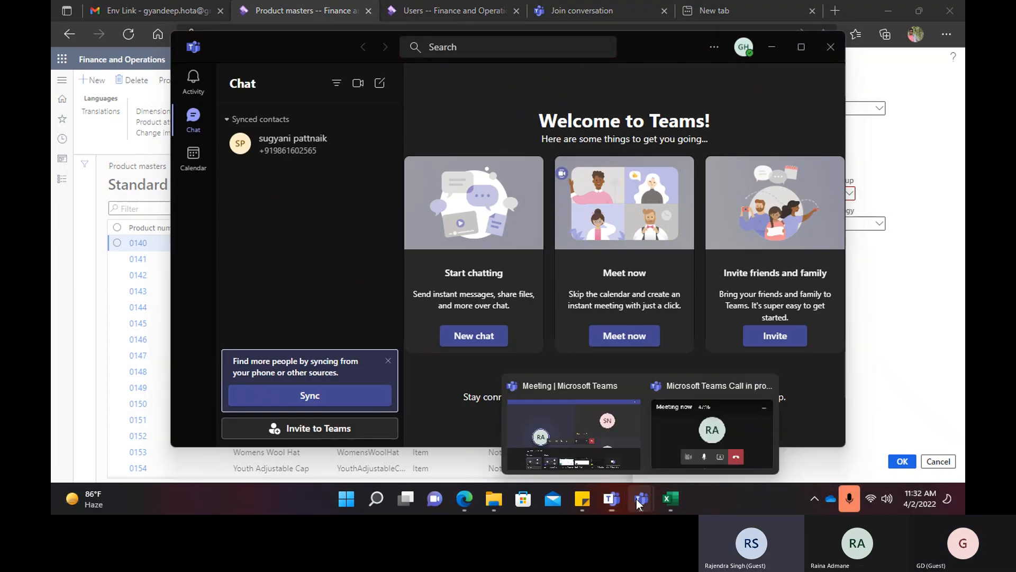
pyautogui.click(607, 423)
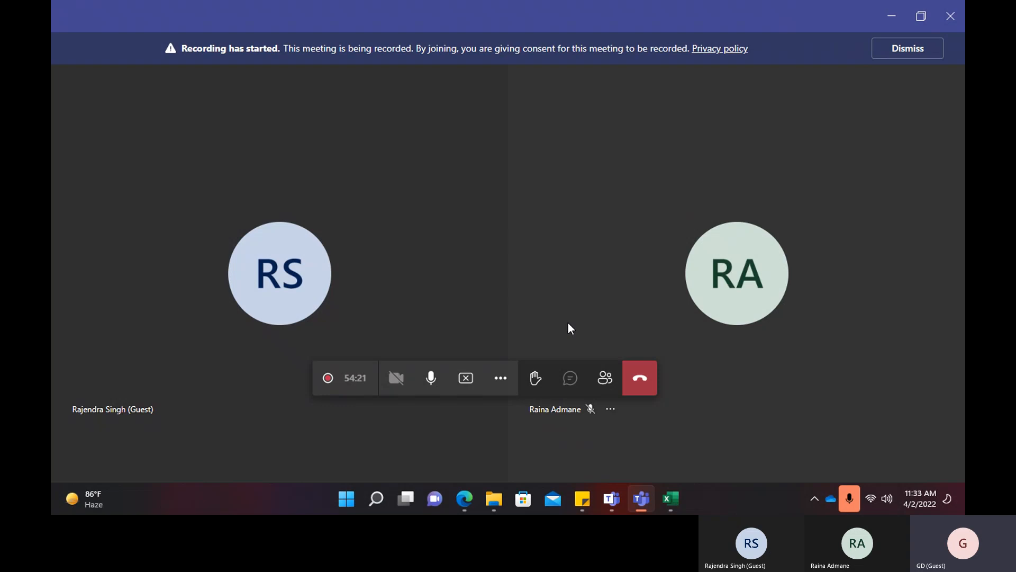
pyautogui.click(429, 379)
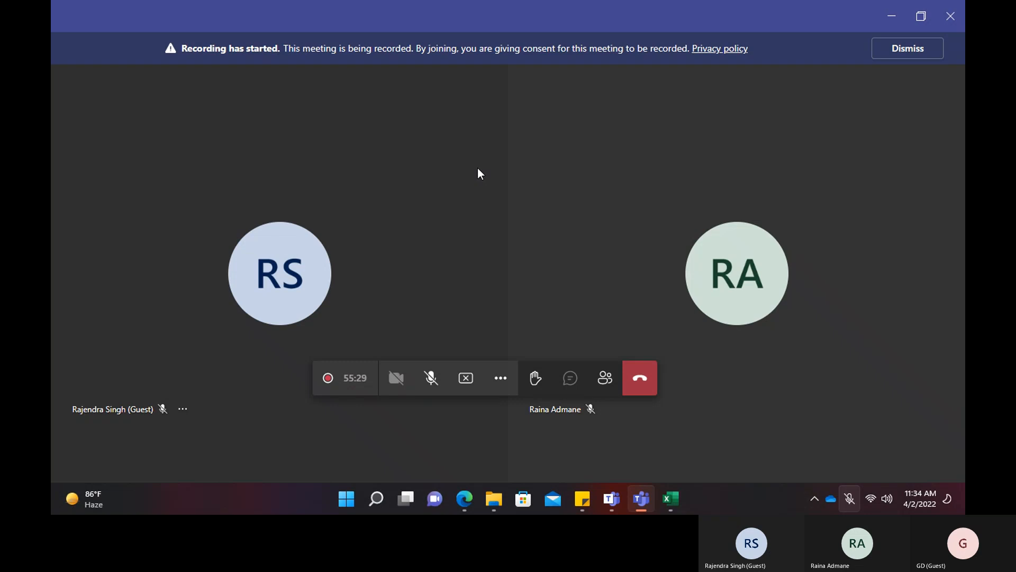
pyautogui.click(442, 388)
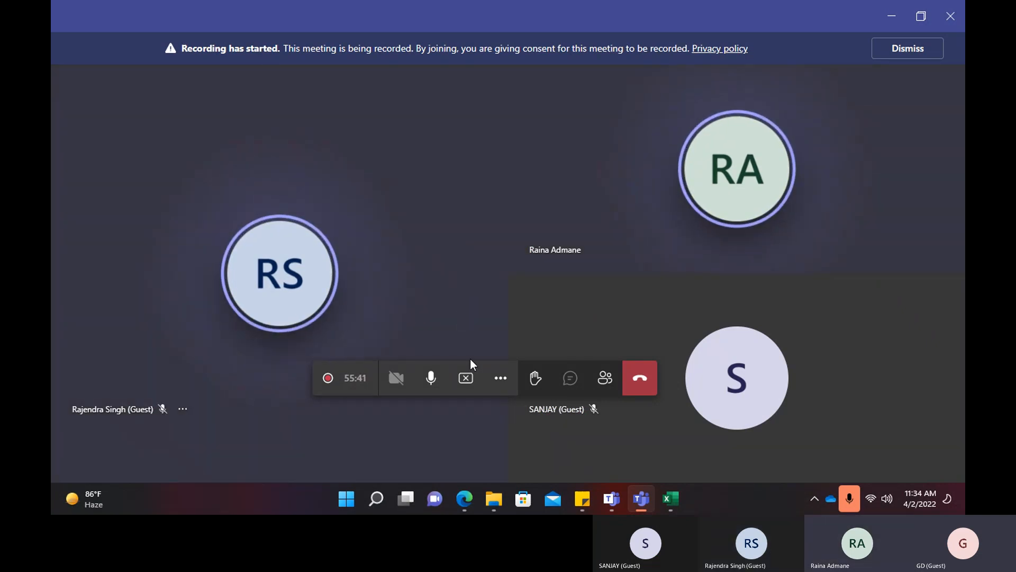
pyautogui.click(460, 385)
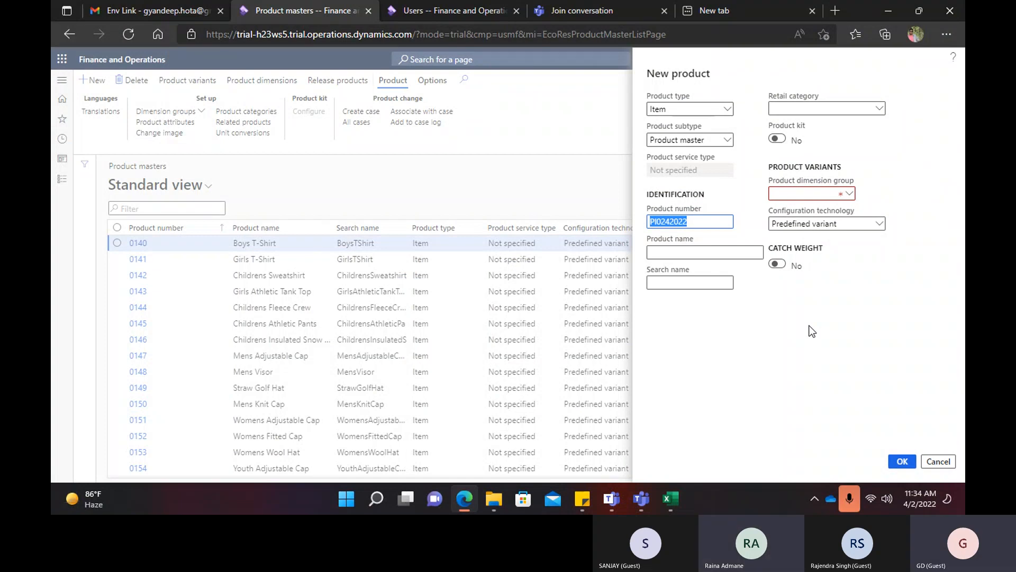
pyautogui.click(940, 466)
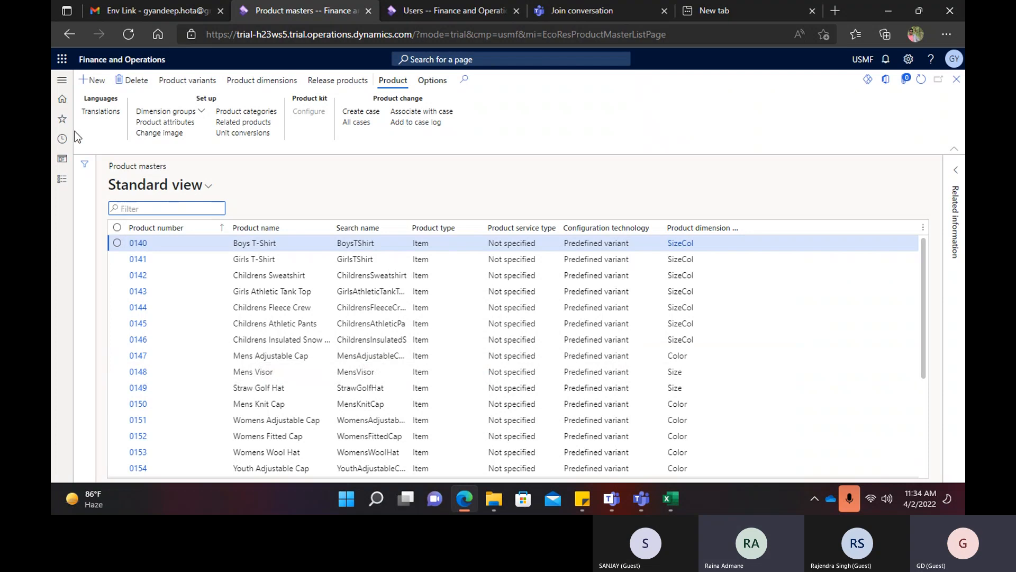
# Open the product masters list and start a new product of type Item and subtype Product master with product number Pi242022.
pyautogui.click(62, 79)
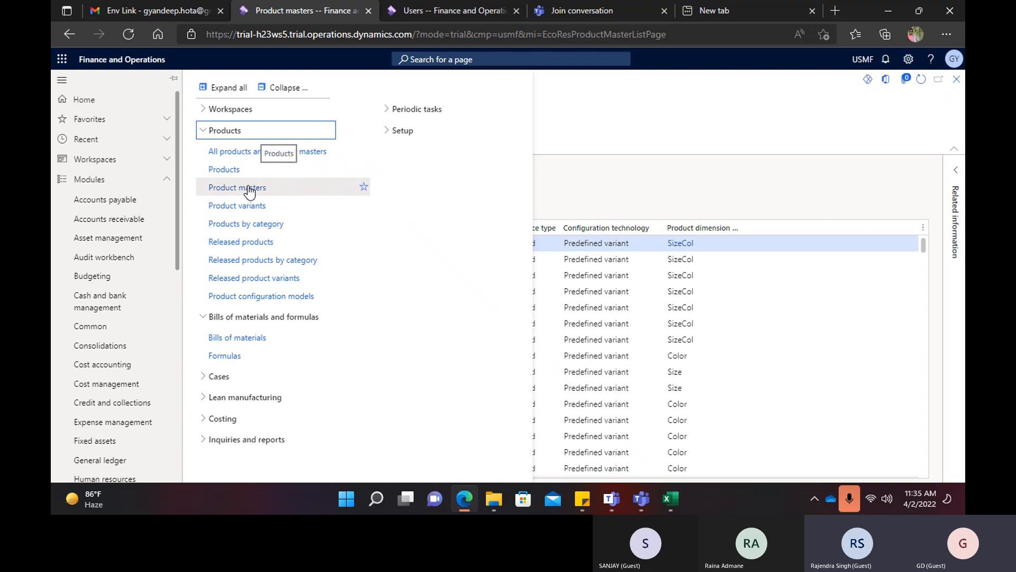
pyautogui.click(244, 187)
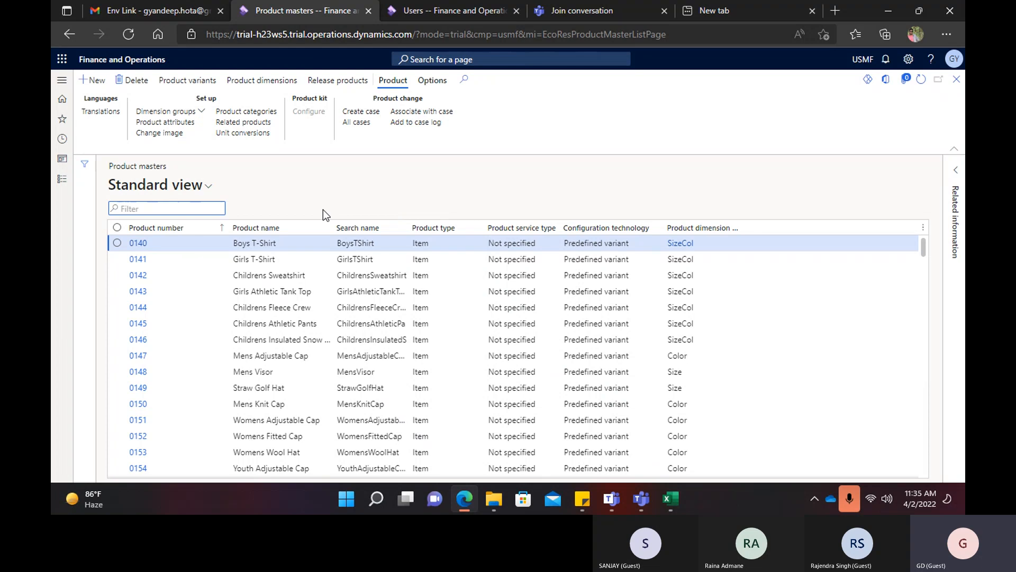
pyautogui.click(97, 82)
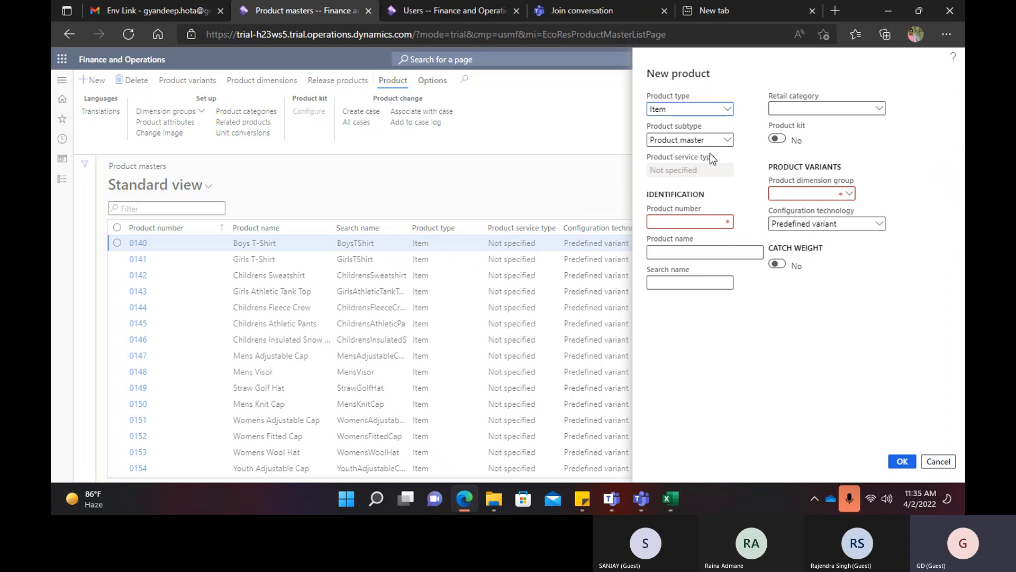
pyautogui.click(730, 110)
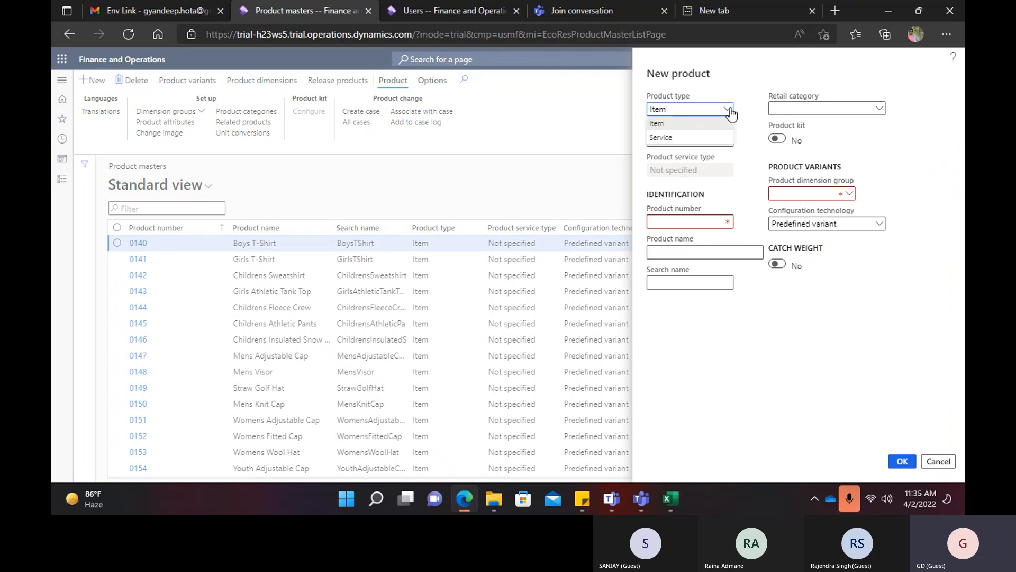
pyautogui.click(731, 113)
pyautogui.click(728, 140)
pyautogui.click(728, 140)
pyautogui.click(691, 217)
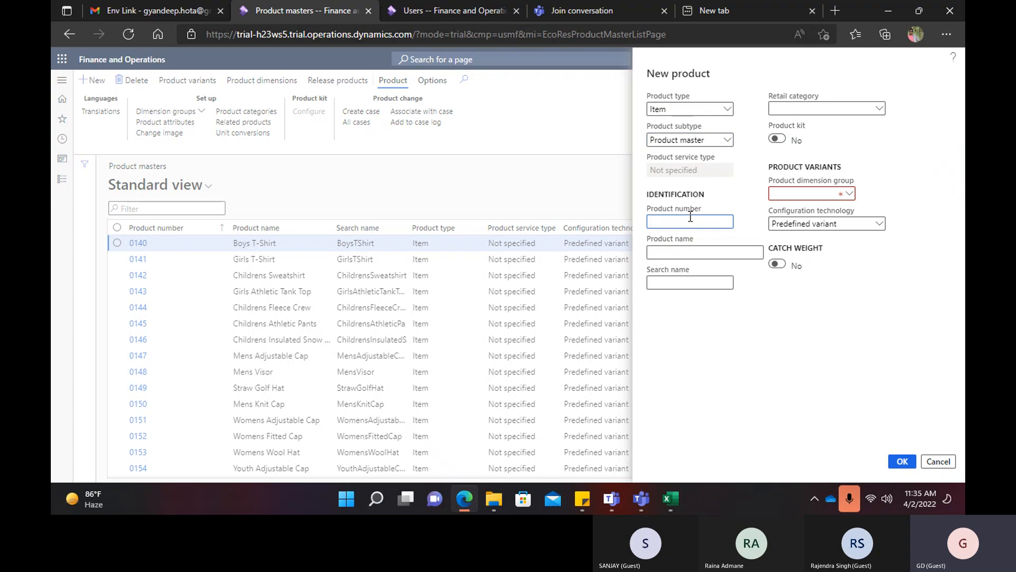
pyautogui.write('Pi242022')
pyautogui.doubleClick(690, 220)
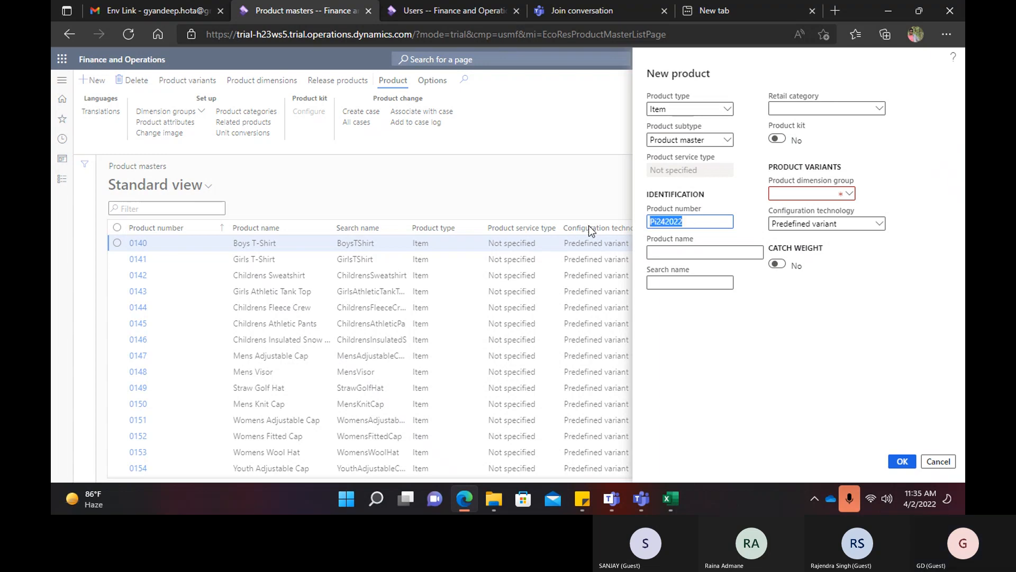
pyautogui.hotkey('ctrl', 'c')
pyautogui.click(675, 253)
pyautogui.hotkey('ctrl', 'v')
pyautogui.press('Tab')
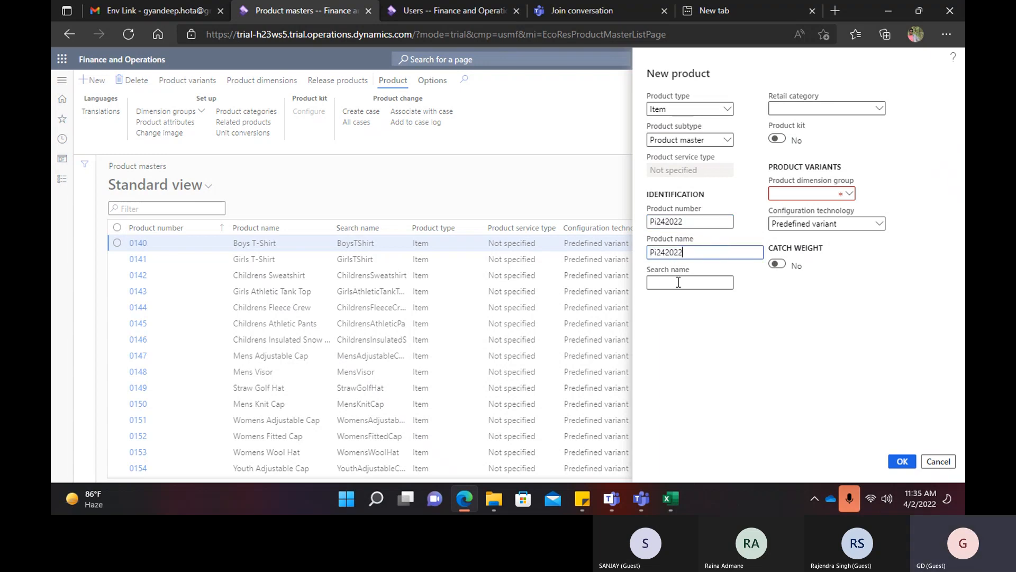
# Enter Iphone as both the product name and the search name of the new product master.
pyautogui.hotkey('shift', 'Tab')
pyautogui.write('Iphone')
pyautogui.hotkey('ctrl', 'a')
pyautogui.hotkey('ctrl', 'c')
pyautogui.press('Tab')
pyautogui.hotkey('ctrl', 'v')
# Assign the retail category Fashion and the product dimension group ColorSize, and show the configuration technology options.
pyautogui.click(880, 109)
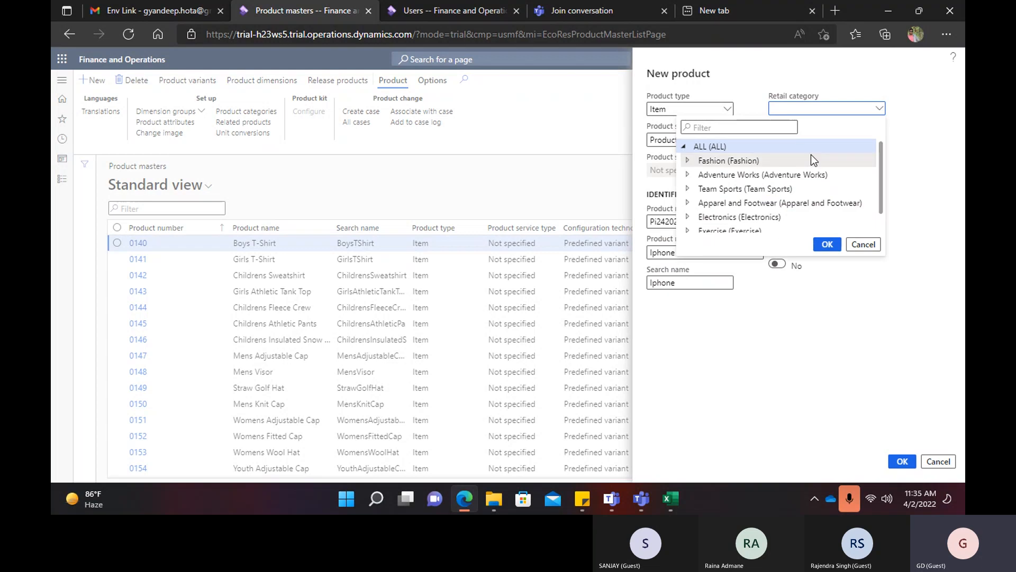
pyautogui.click(750, 160)
pyautogui.click(828, 244)
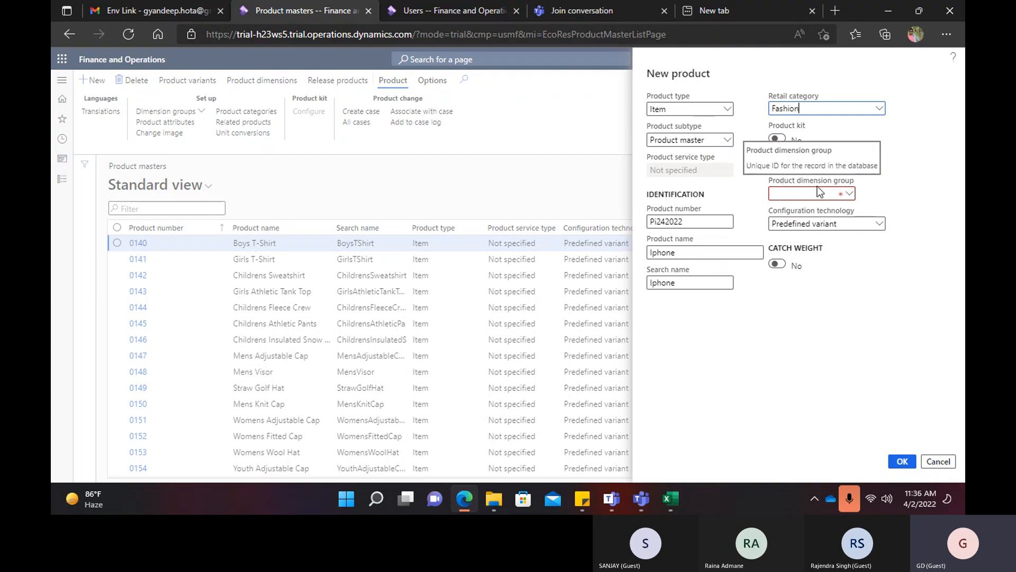
pyautogui.click(854, 197)
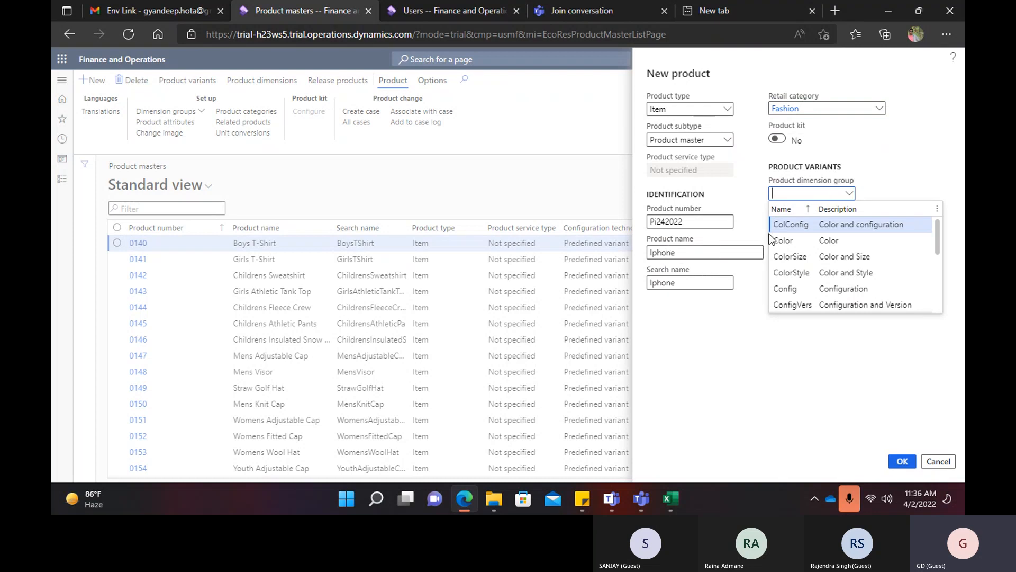
pyautogui.click(815, 256)
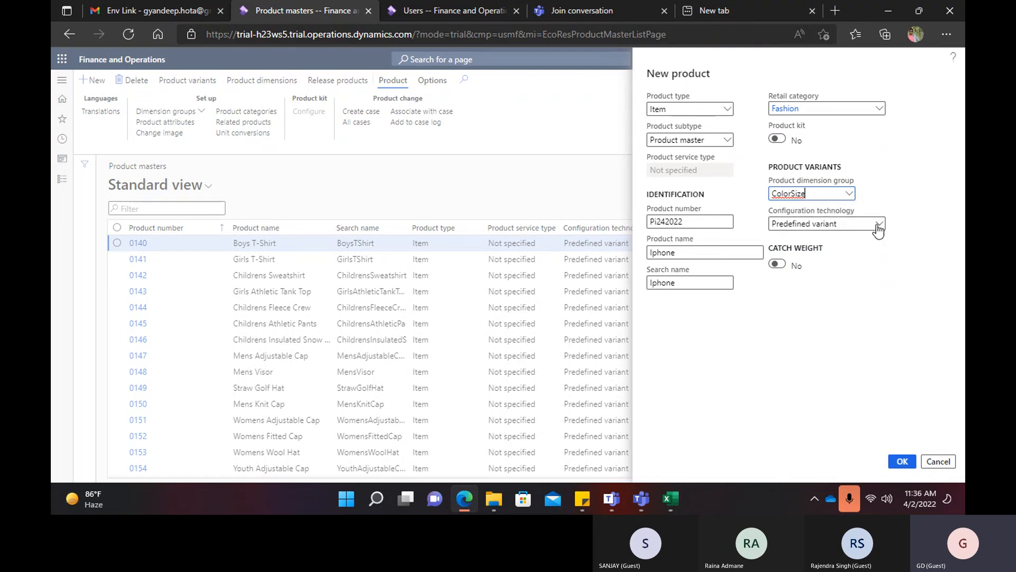
pyautogui.click(878, 225)
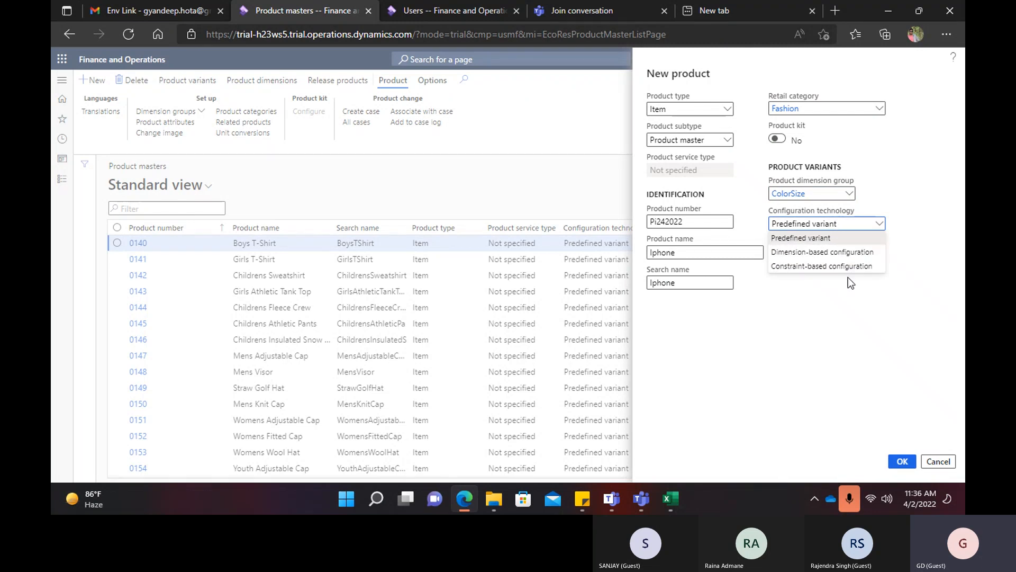
# Choose Predefined variant as the configuration technology and create the new product master.
pyautogui.click(418, 9)
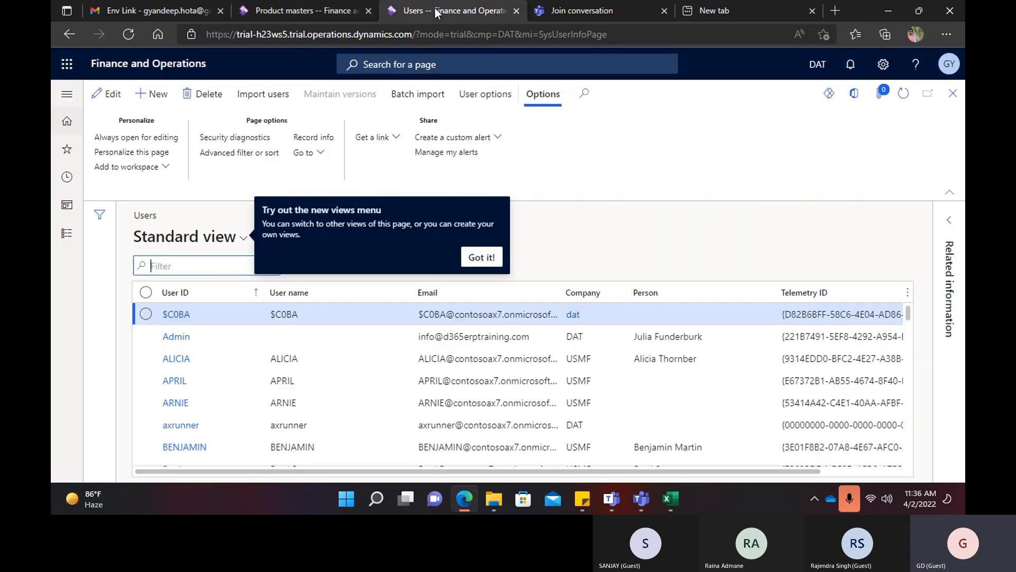
pyautogui.click(337, 7)
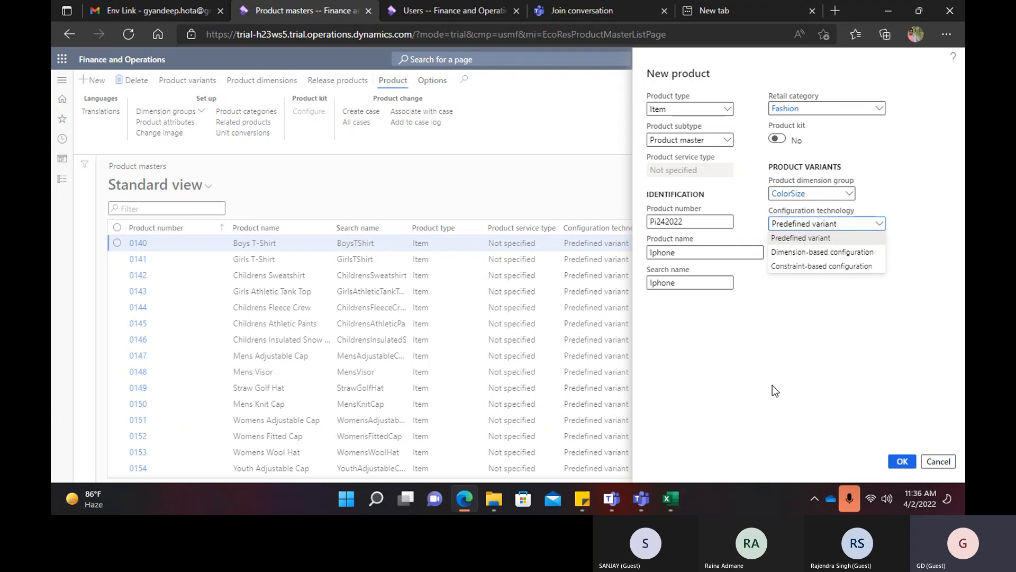
pyautogui.click(809, 245)
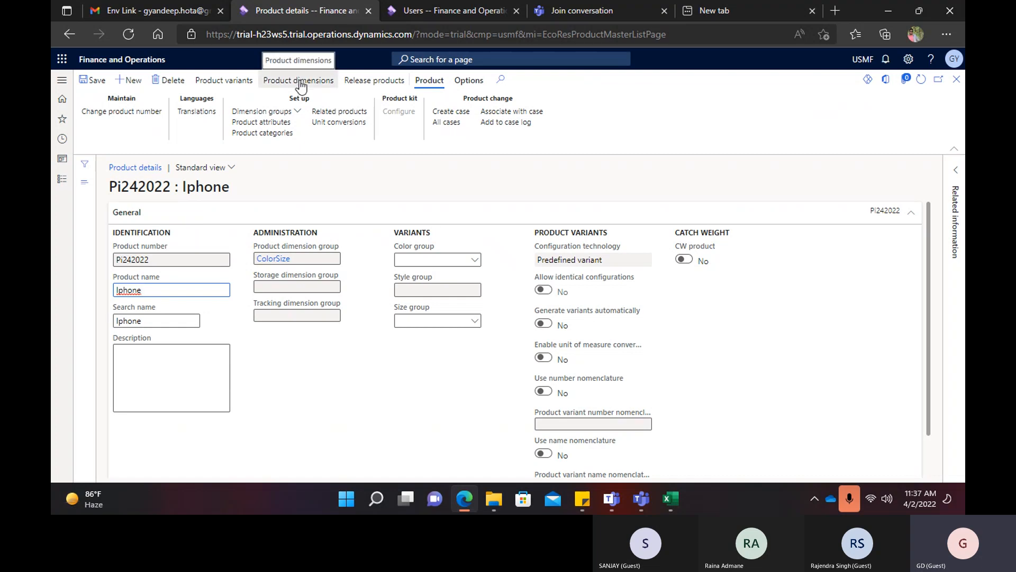
# Assign storage dimension group SiteWH and tracking dimension group None to the product master, and save it.
pyautogui.click(299, 113)
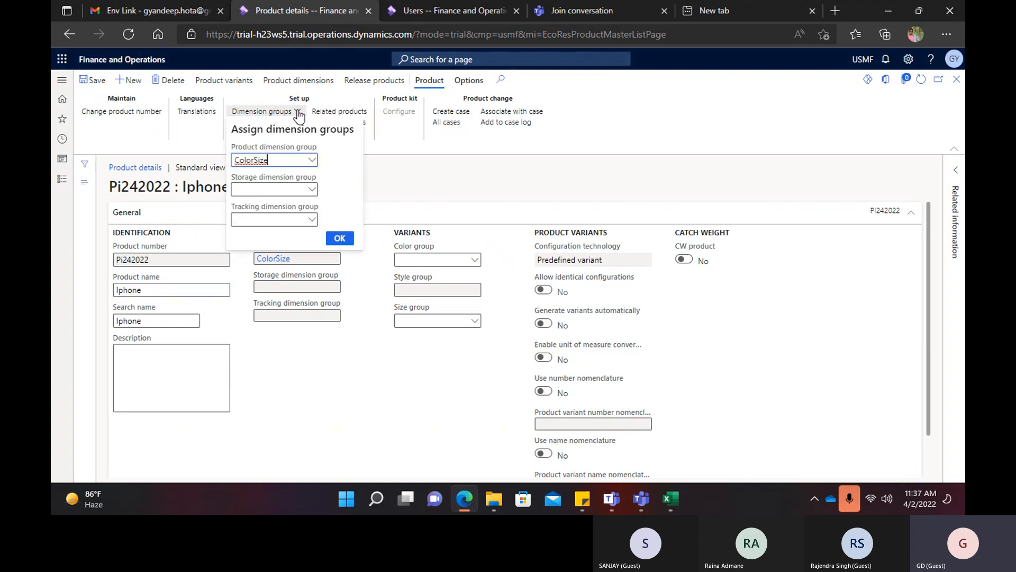
pyautogui.click(311, 190)
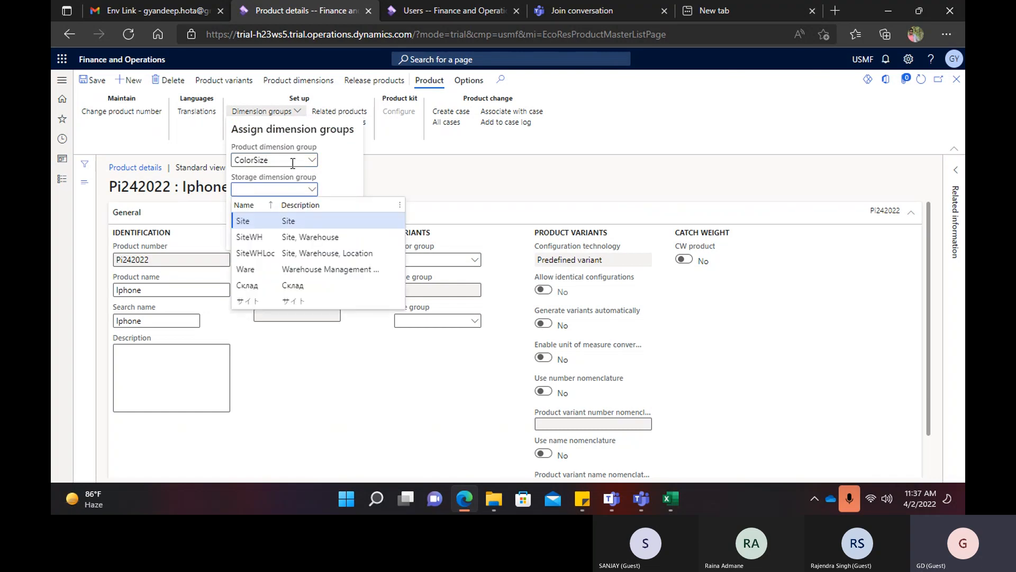
pyautogui.click(294, 238)
pyautogui.click(312, 220)
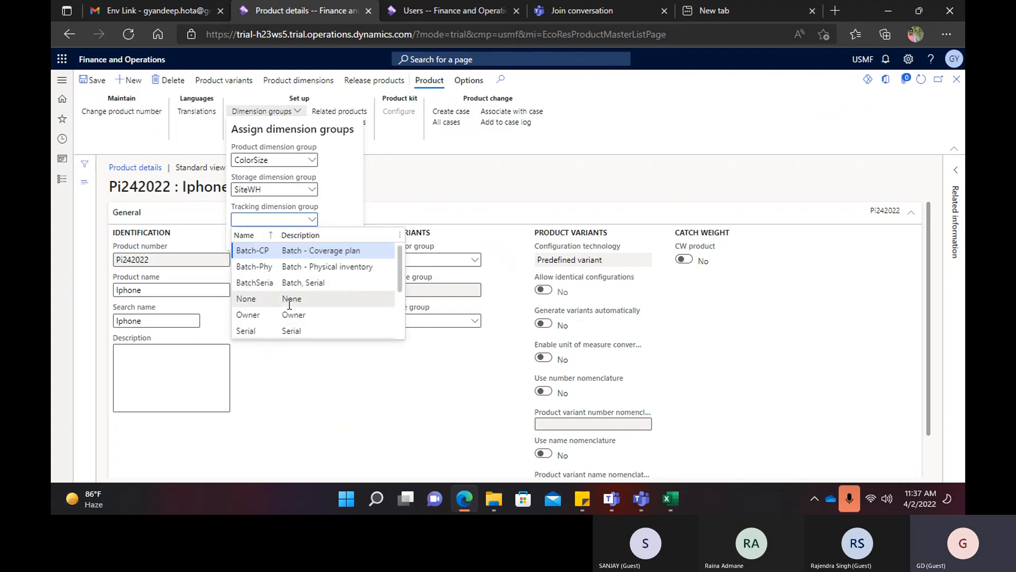
pyautogui.scroll(-2, 288, 296)
pyautogui.scroll(2, 302, 261)
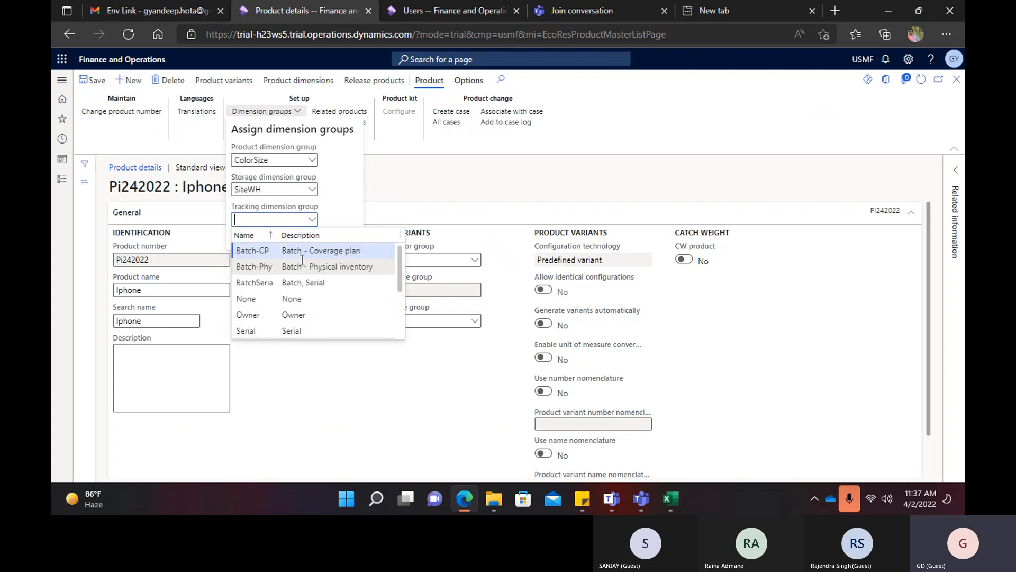
pyautogui.click(312, 299)
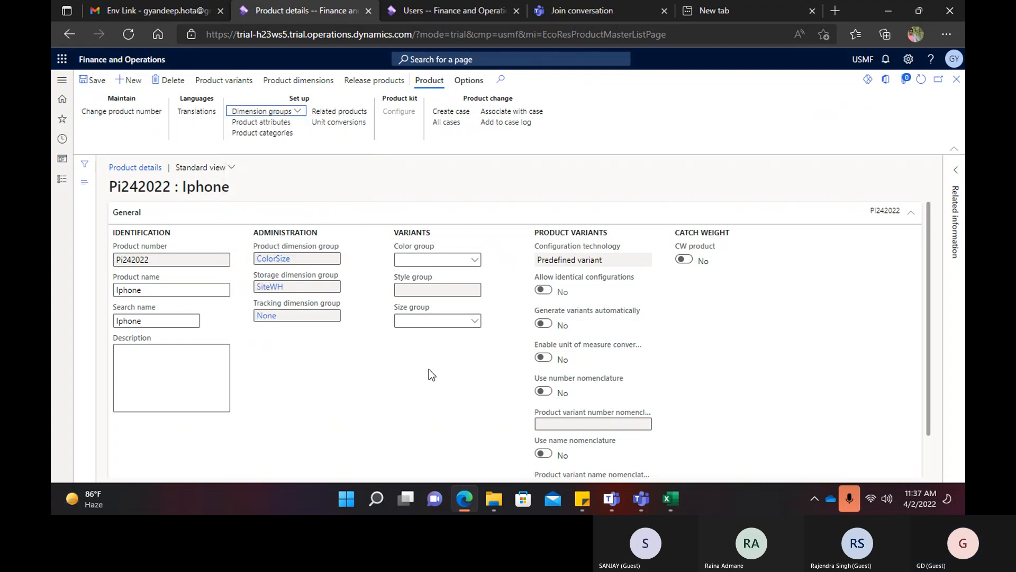
pyautogui.scroll(-1, 432, 360)
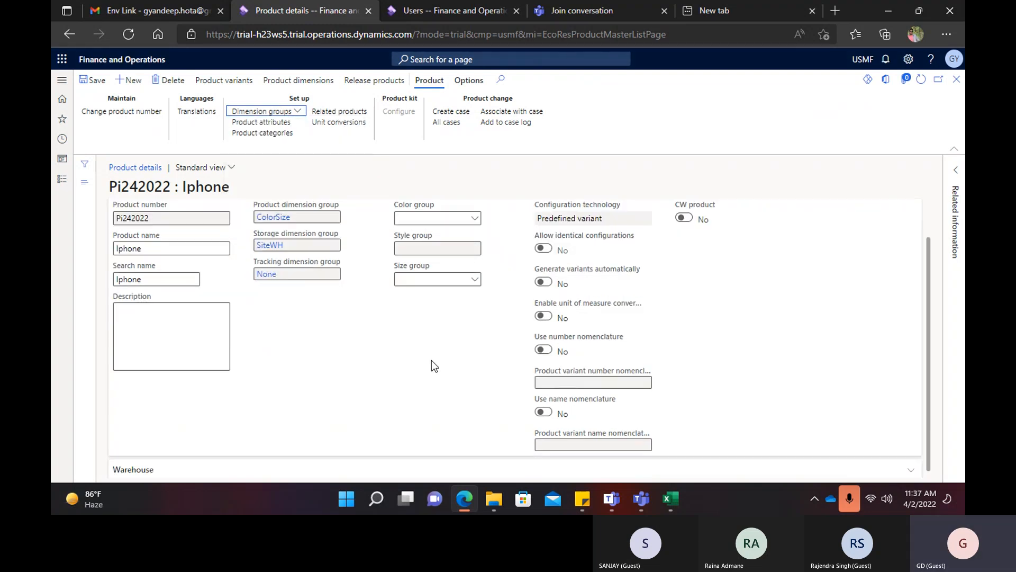
pyautogui.click(99, 80)
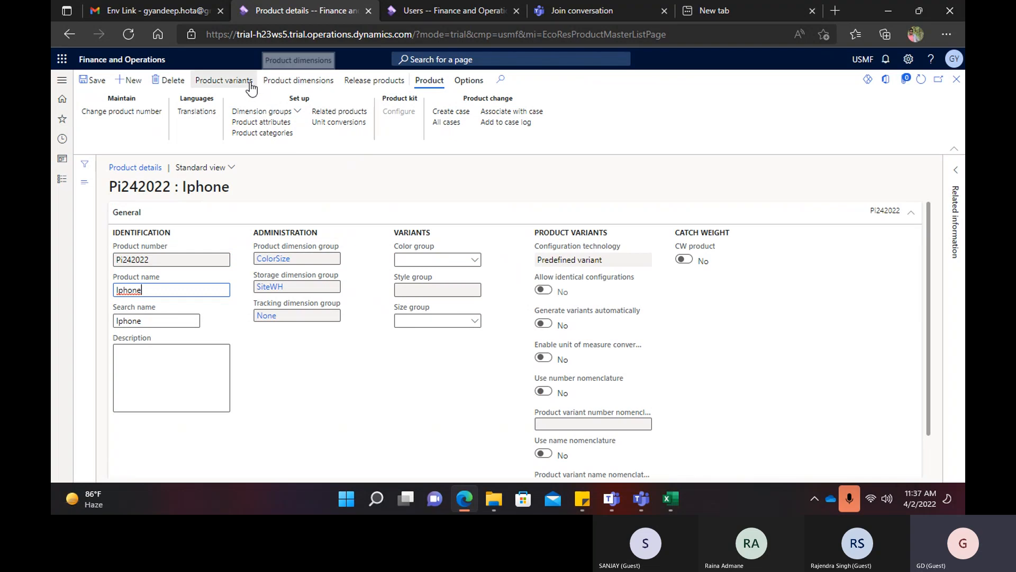
# Check the product variants list of the Iphone product master and return to its details.
pyautogui.click(216, 81)
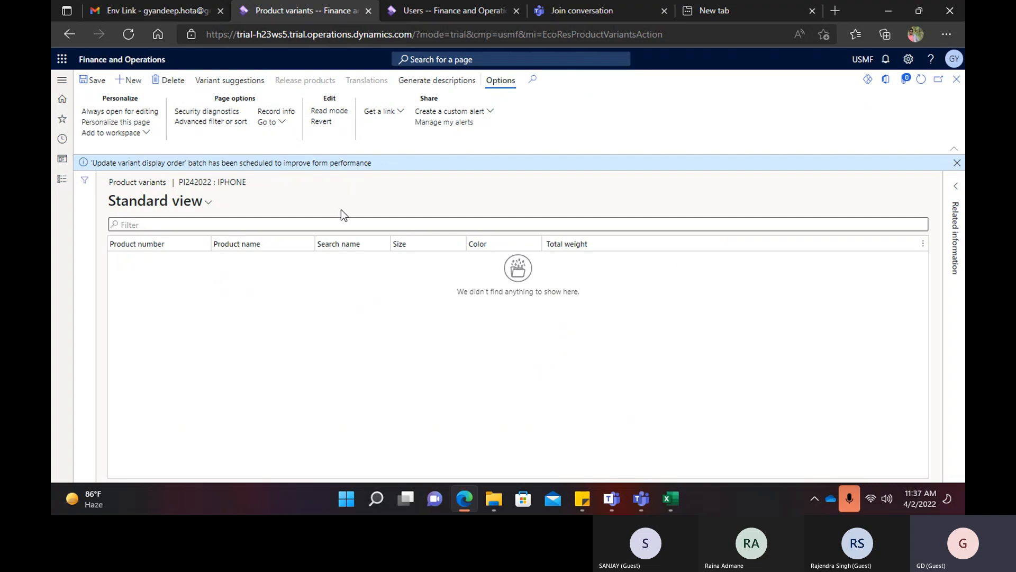
pyautogui.click(957, 79)
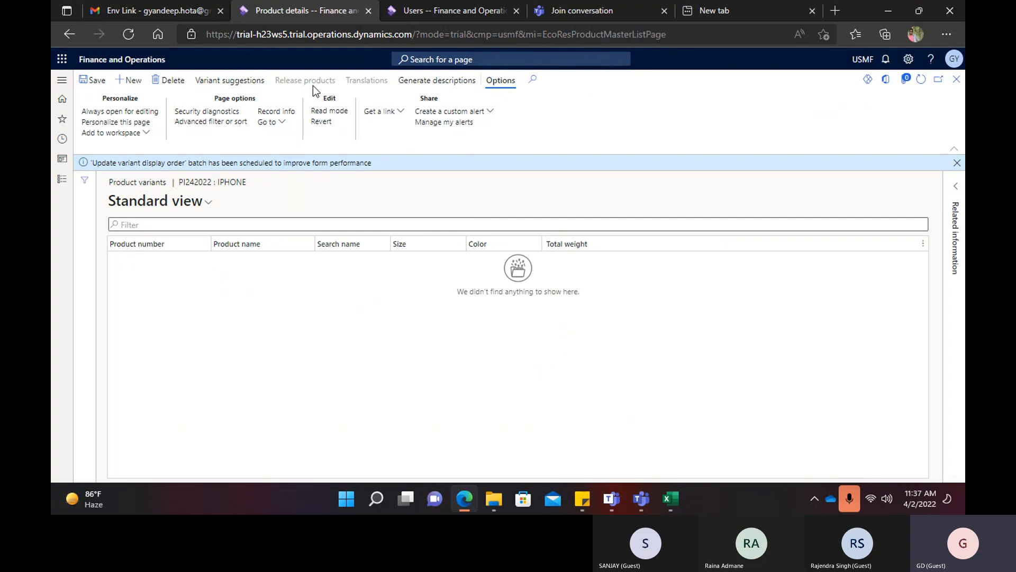
# Define sizes M, S and L in the product dimensions and start an empty color entry.
pyautogui.click(298, 80)
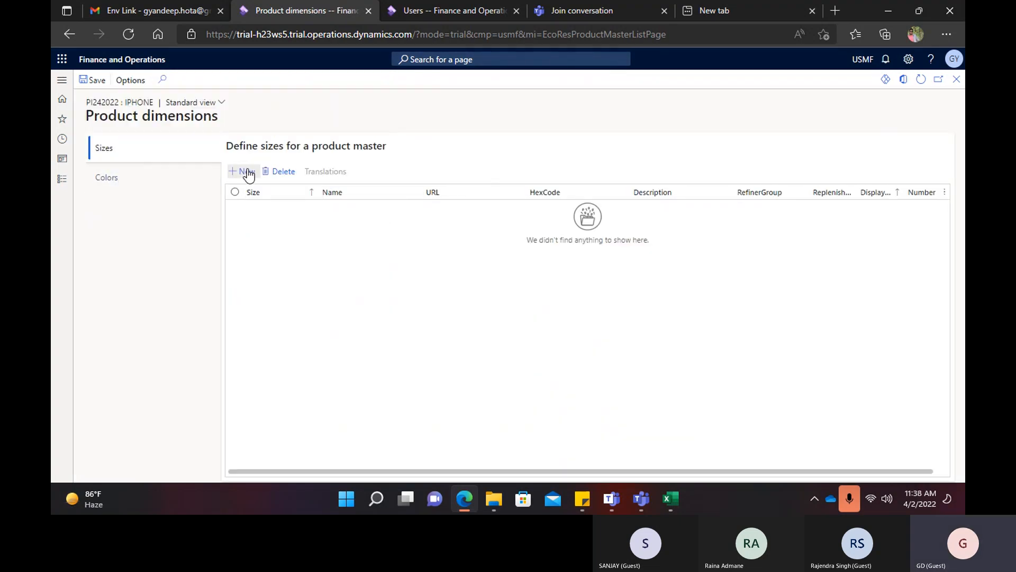
pyautogui.click(338, 290)
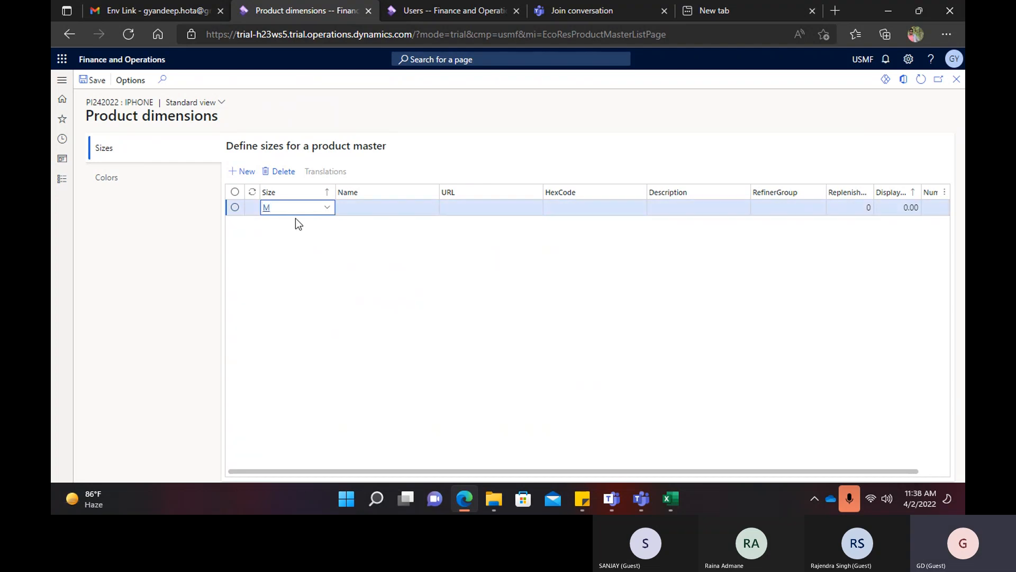
pyautogui.click(245, 172)
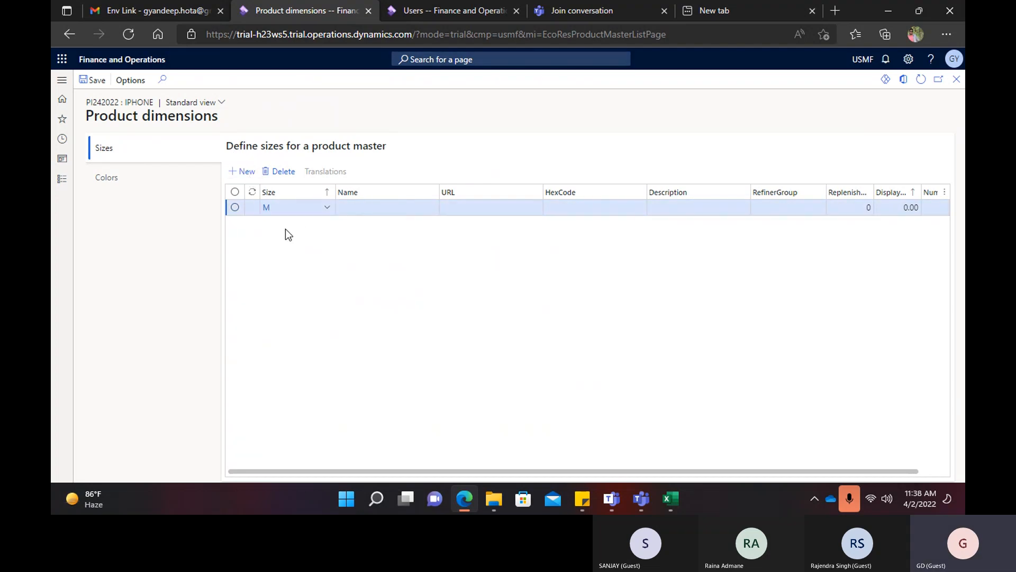
pyautogui.click(285, 229)
pyautogui.write('S')
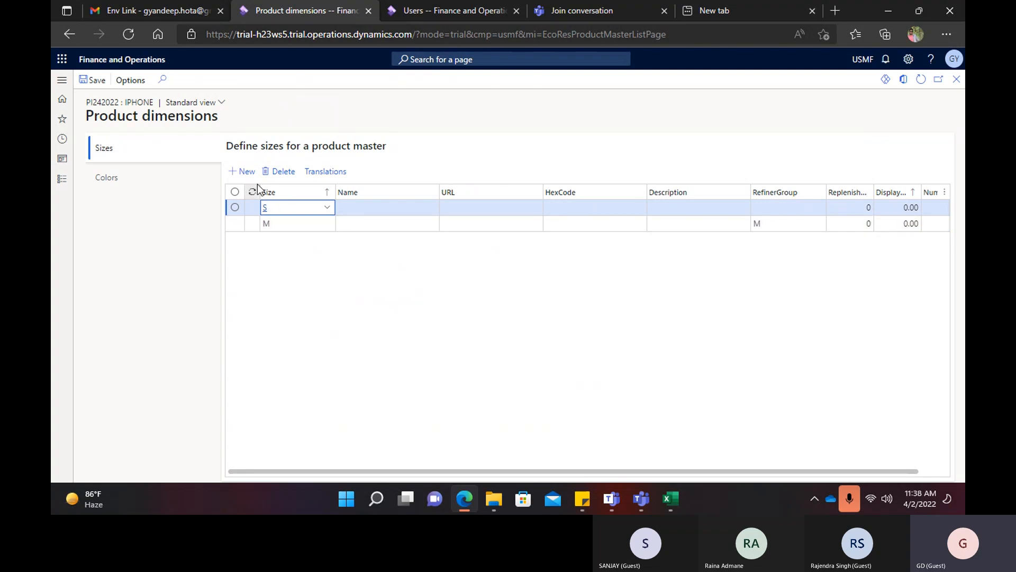
pyautogui.click(244, 172)
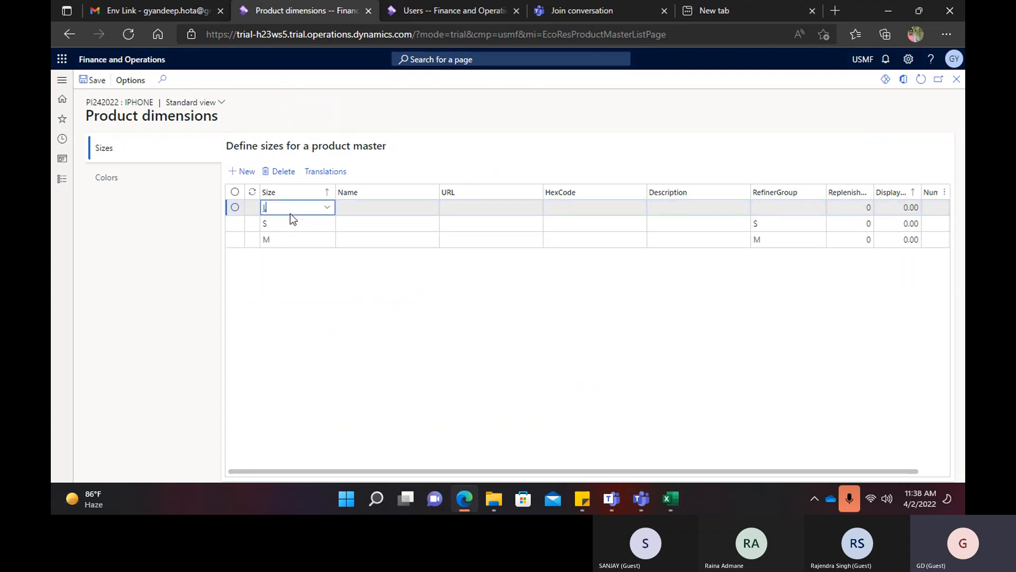
pyautogui.click(139, 177)
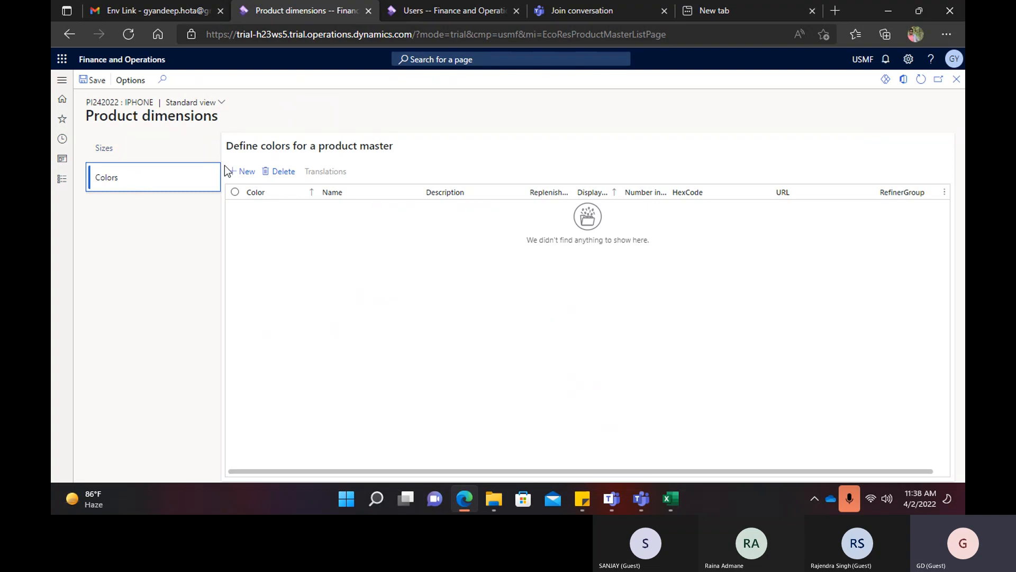
pyautogui.click(245, 171)
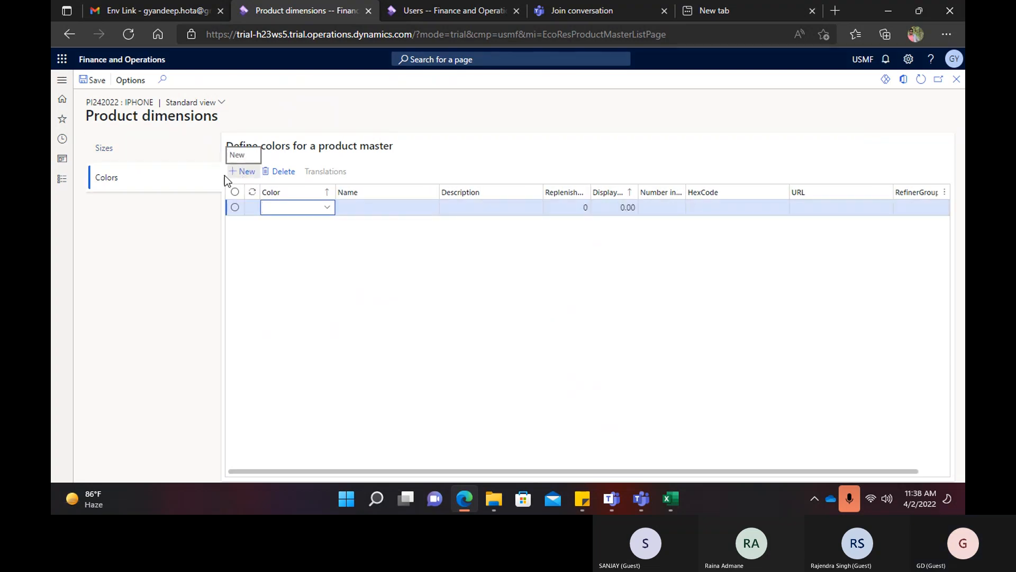
# Delete size L from the product master's sizes and add it again.
pyautogui.click(127, 148)
pyautogui.click(314, 210)
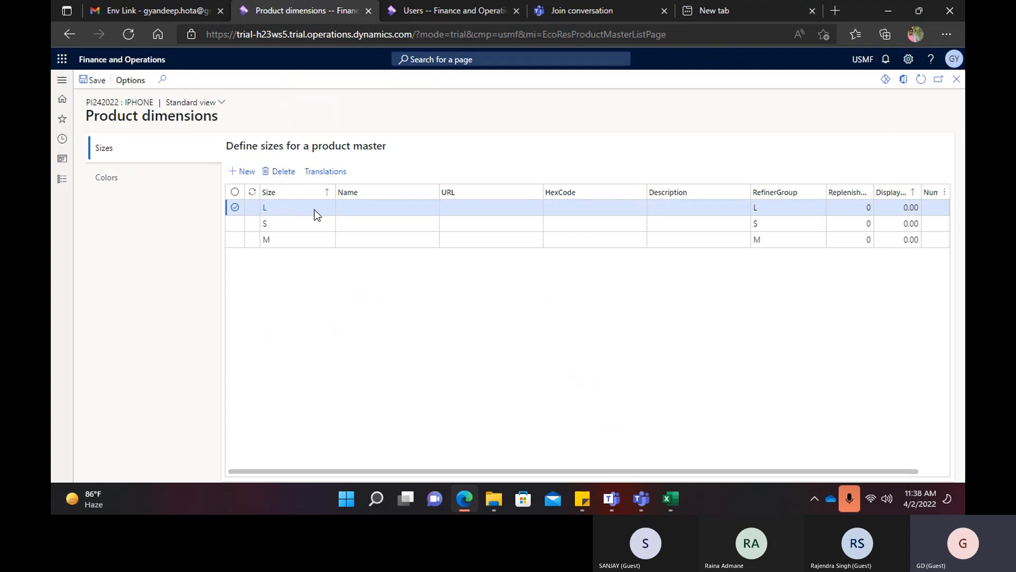
pyautogui.click(278, 172)
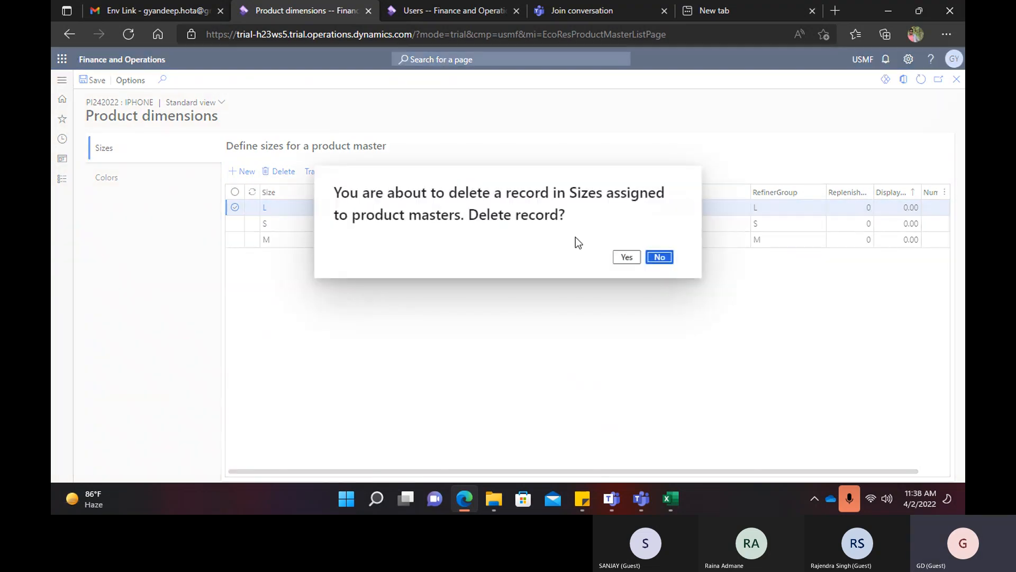
pyautogui.click(627, 257)
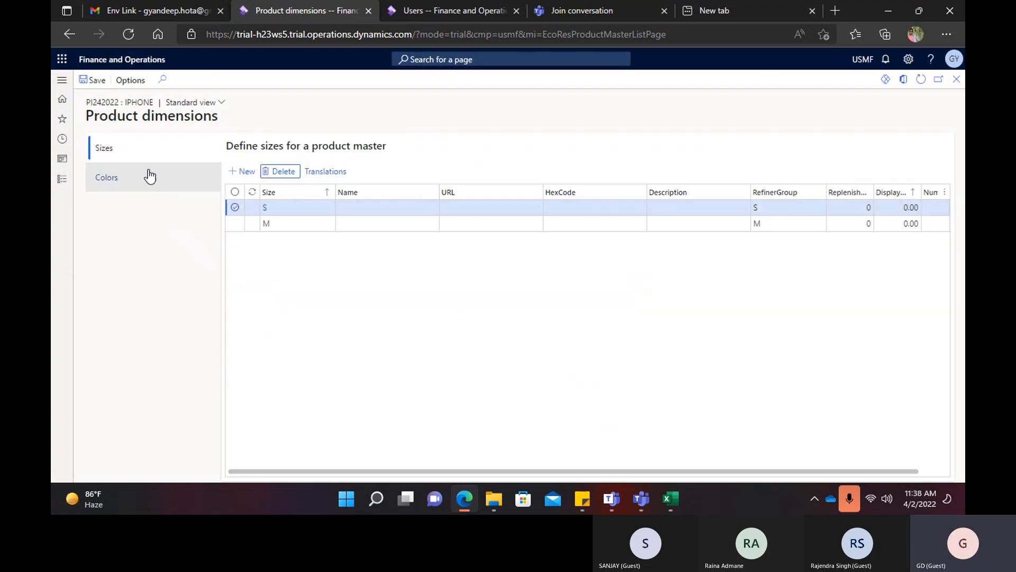
pyautogui.click(241, 171)
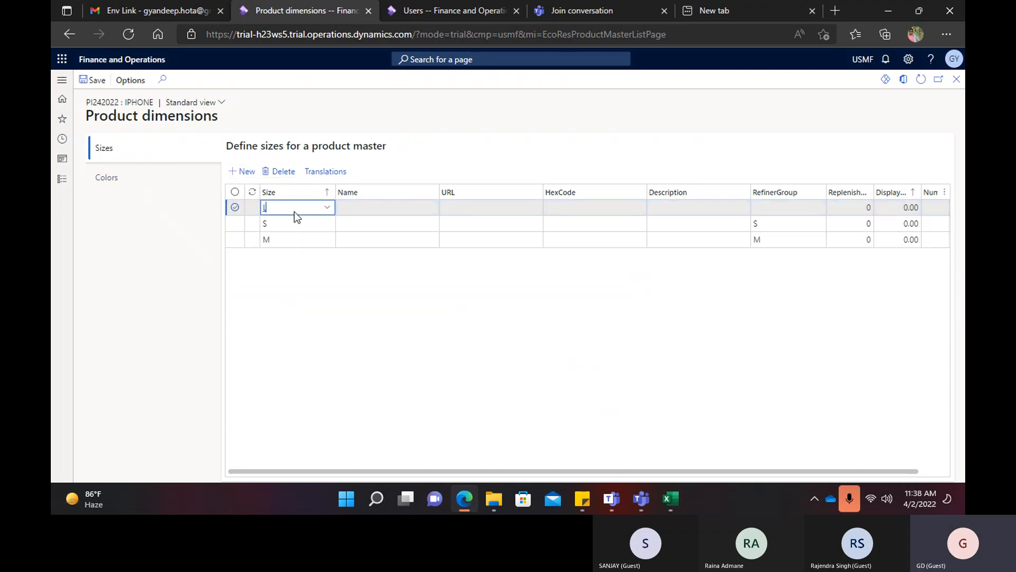
# Define the colors Black, White and Red for the product master, save them and return to the product details.
pyautogui.click(129, 168)
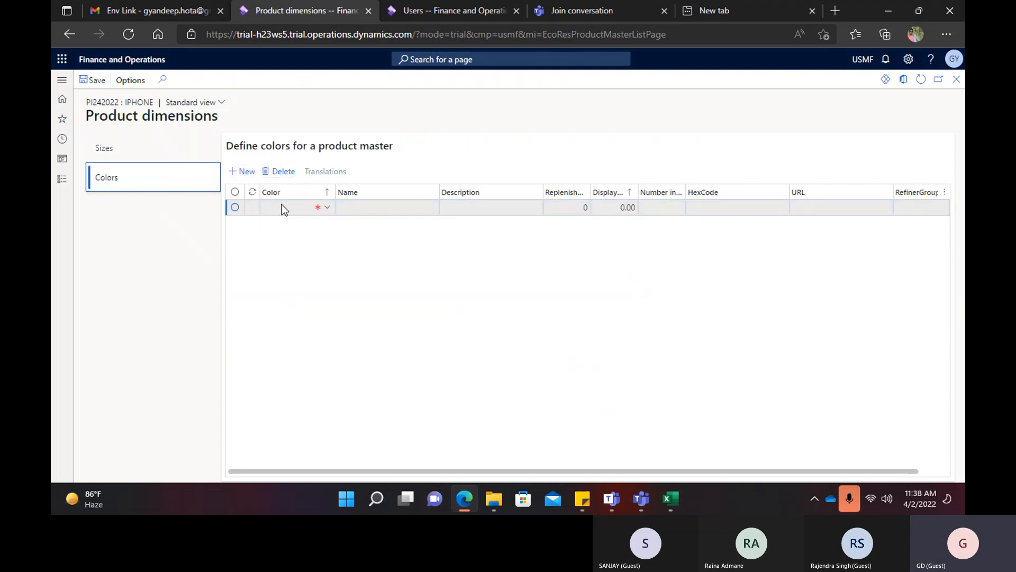
pyautogui.click(283, 207)
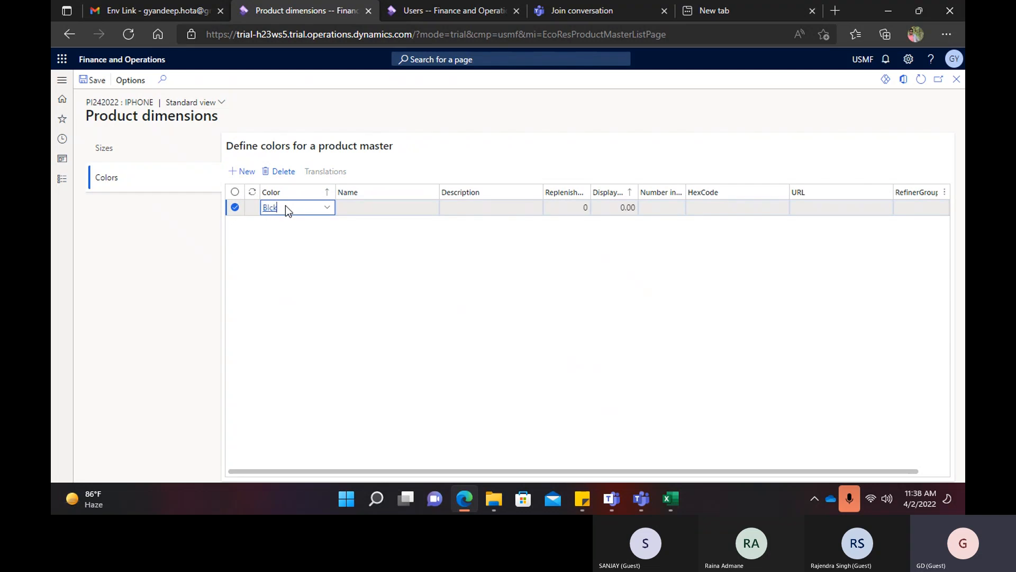
pyautogui.write('Blck')
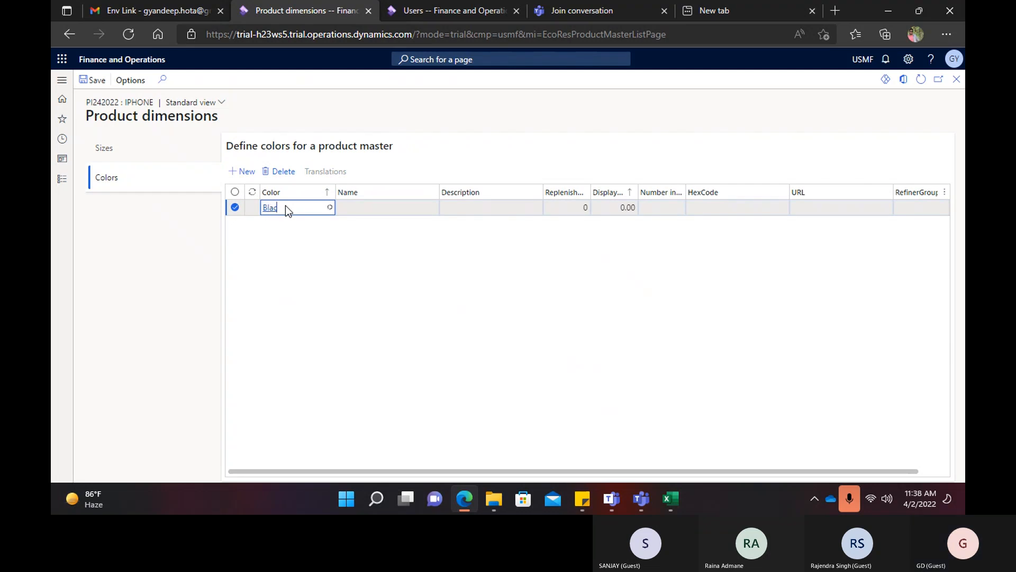
pyautogui.click(242, 171)
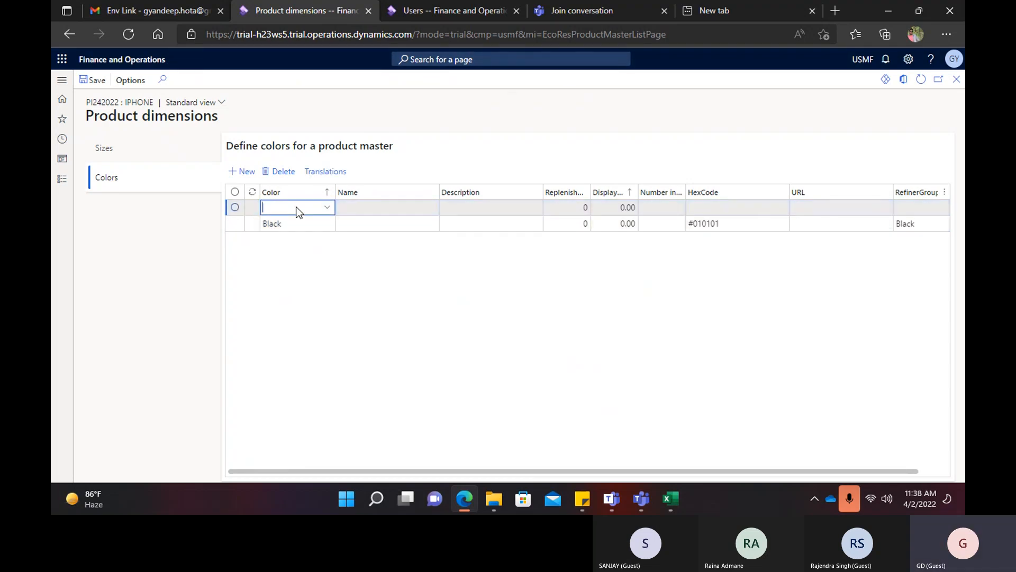
pyautogui.write('White')
pyautogui.click(242, 171)
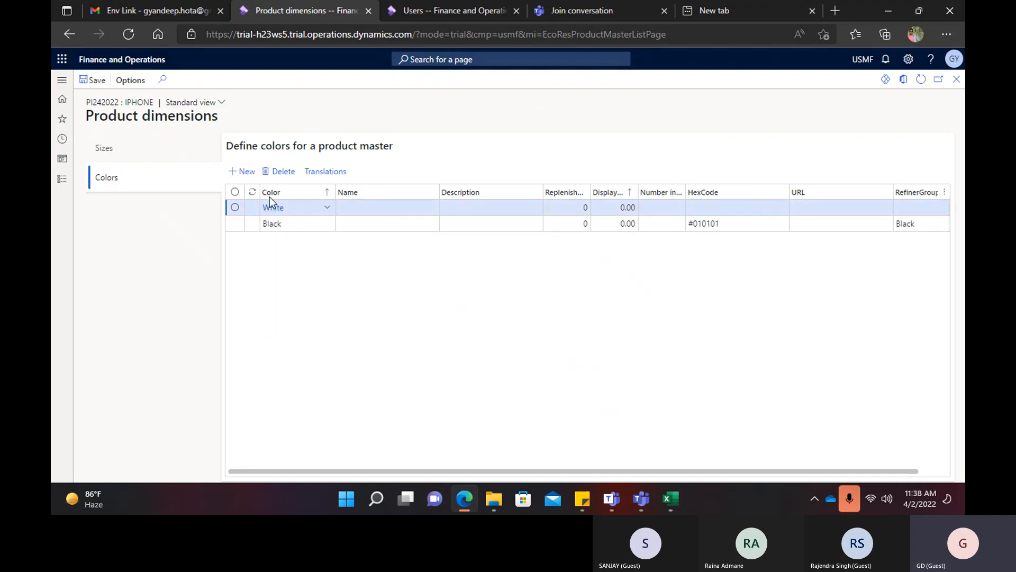
pyautogui.write('Red')
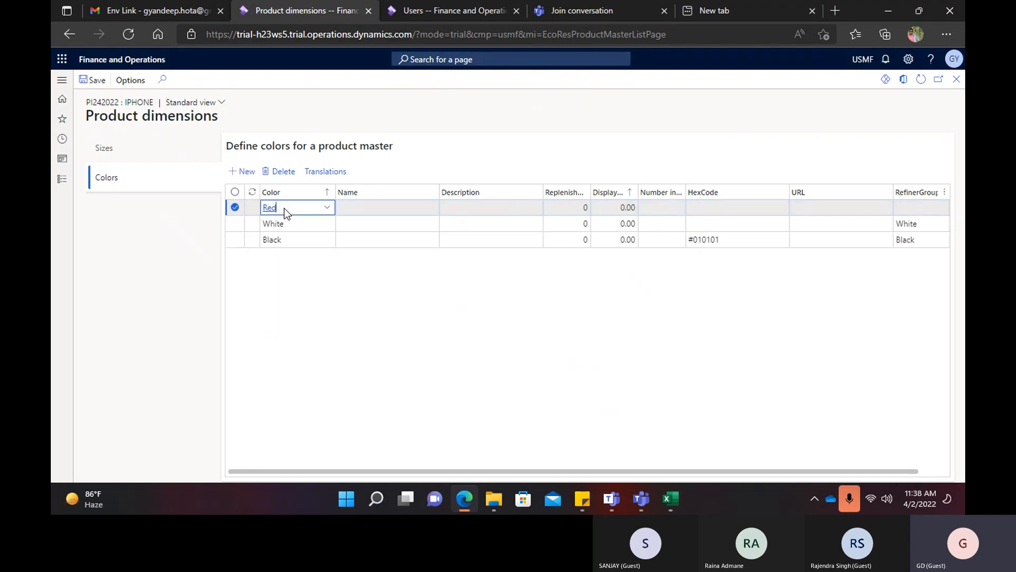
pyautogui.click(93, 80)
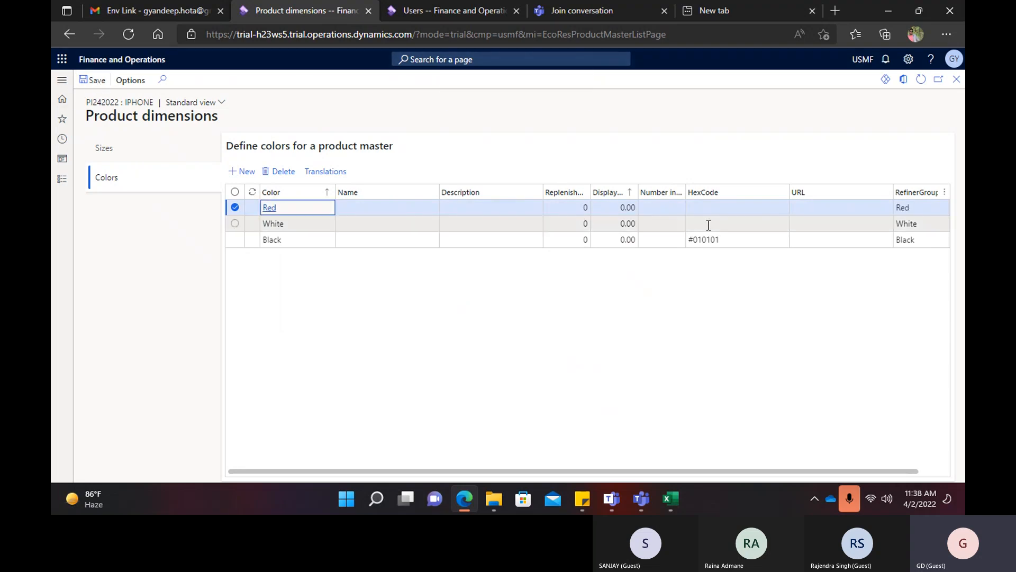
pyautogui.click(957, 79)
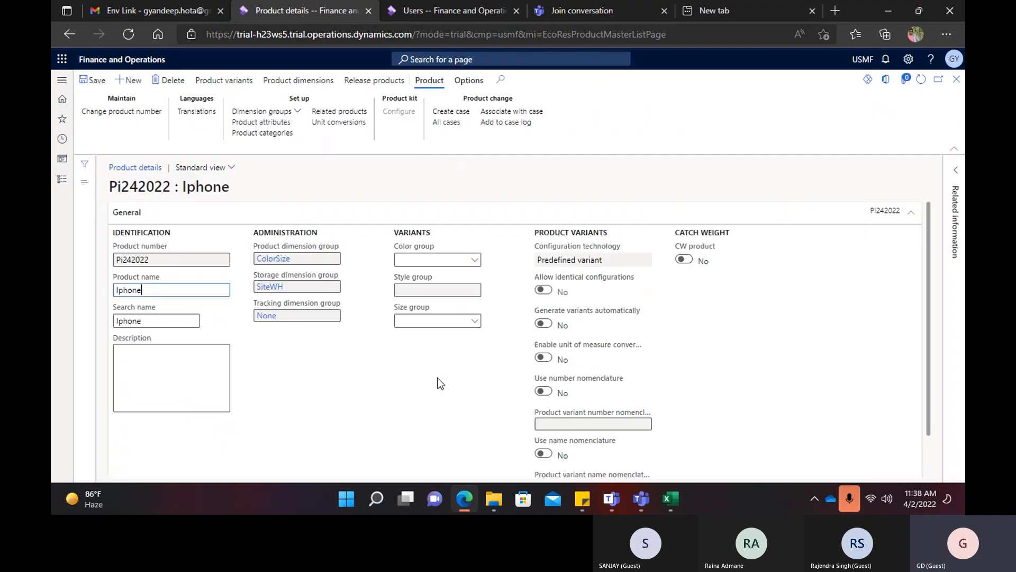
# Open the product variants of the Iphone product master, start a new variant record and bring up the variant suggestions.
pyautogui.click(242, 83)
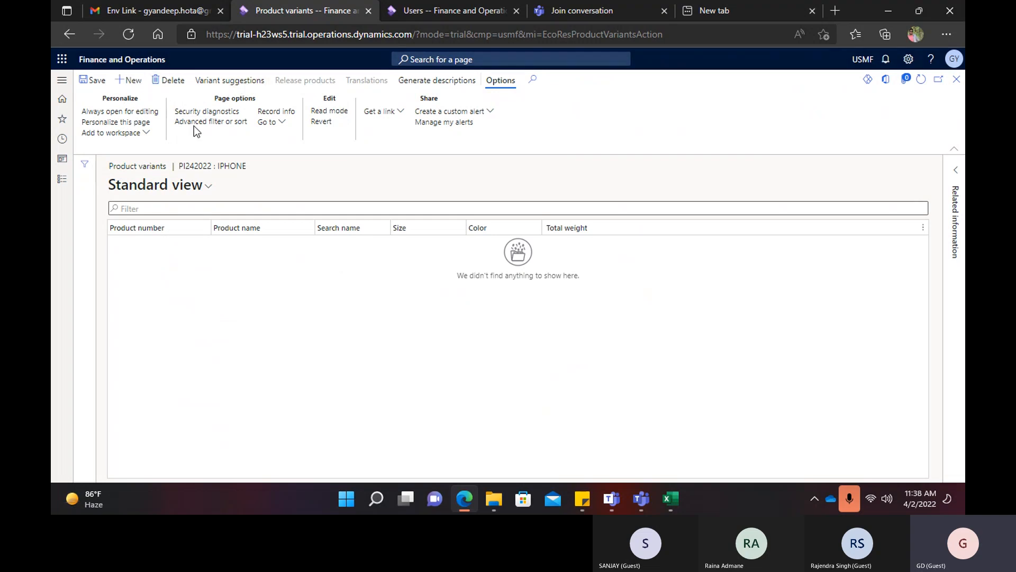
pyautogui.hotkey('alt', 'n')
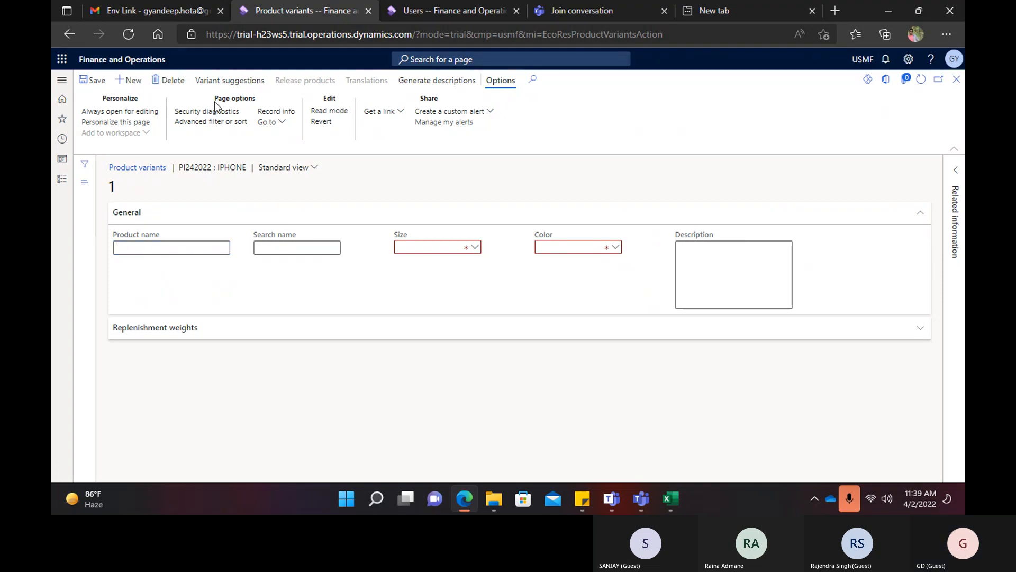
pyautogui.click(173, 80)
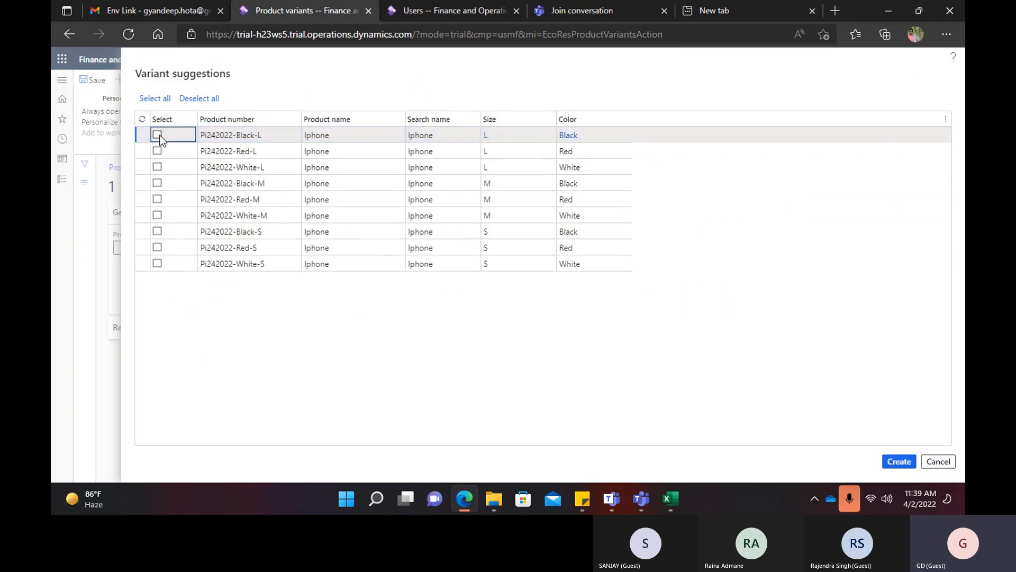
# Select all suggested size and color combinations of Pi242022 and create them as product variants.
pyautogui.click(156, 102)
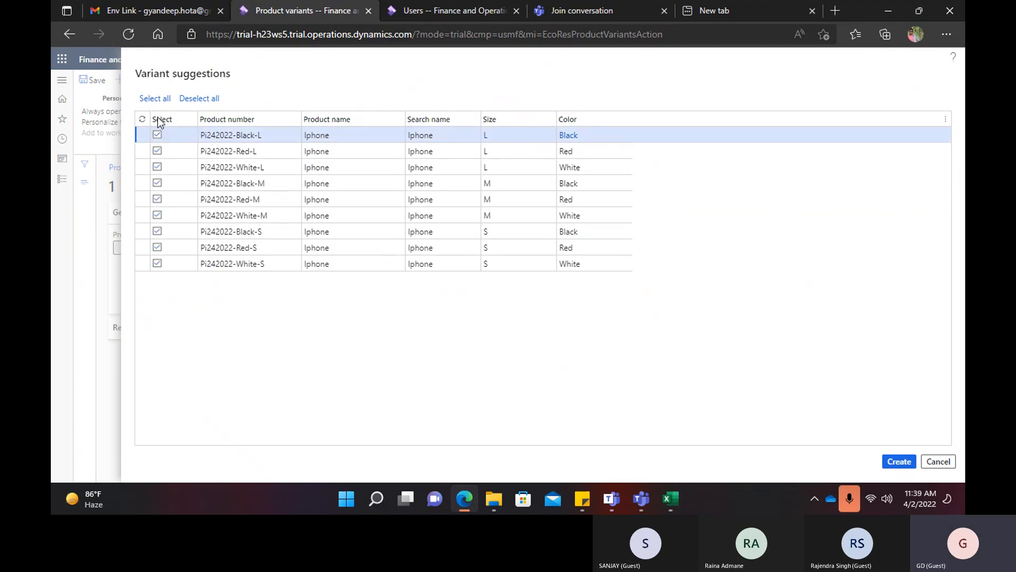
pyautogui.click(157, 136)
pyautogui.click(157, 151)
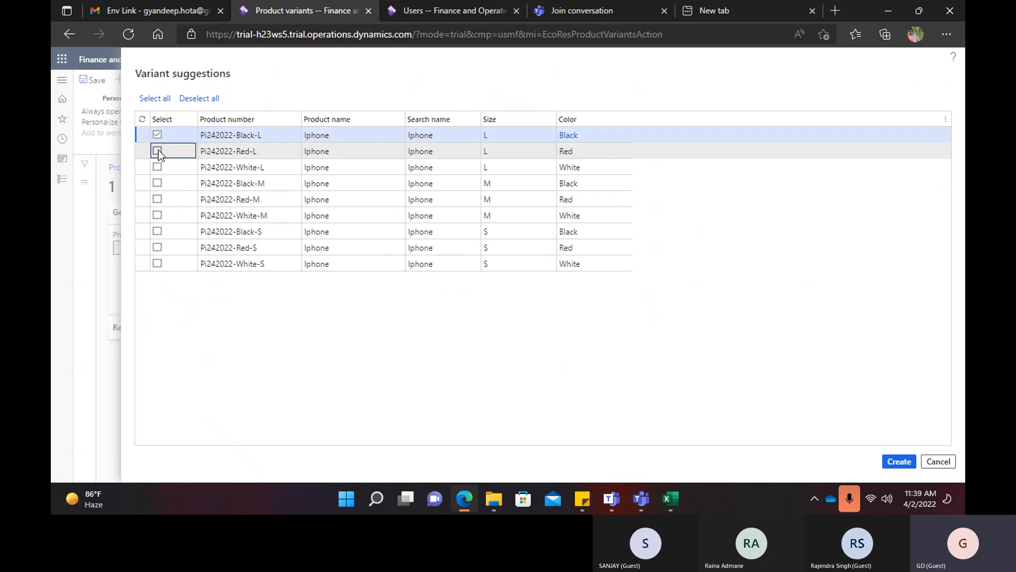
pyautogui.click(156, 167)
pyautogui.click(157, 183)
pyautogui.click(158, 171)
pyautogui.click(155, 199)
pyautogui.click(157, 212)
pyautogui.click(157, 231)
pyautogui.click(154, 98)
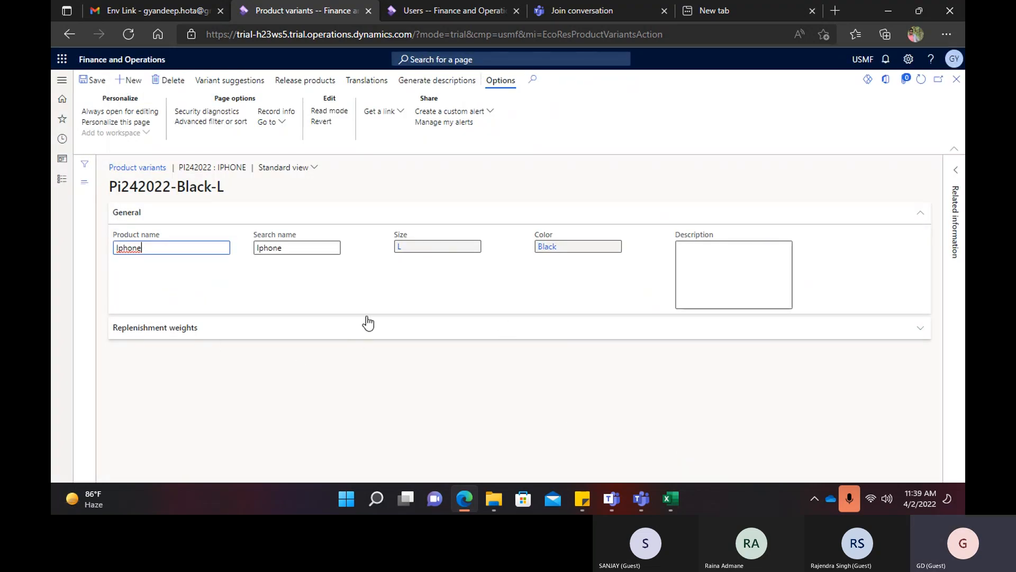
# View the replenishment weights of variant Pi242022-Black-L, save it and check for further variant suggestions.
pyautogui.click(186, 331)
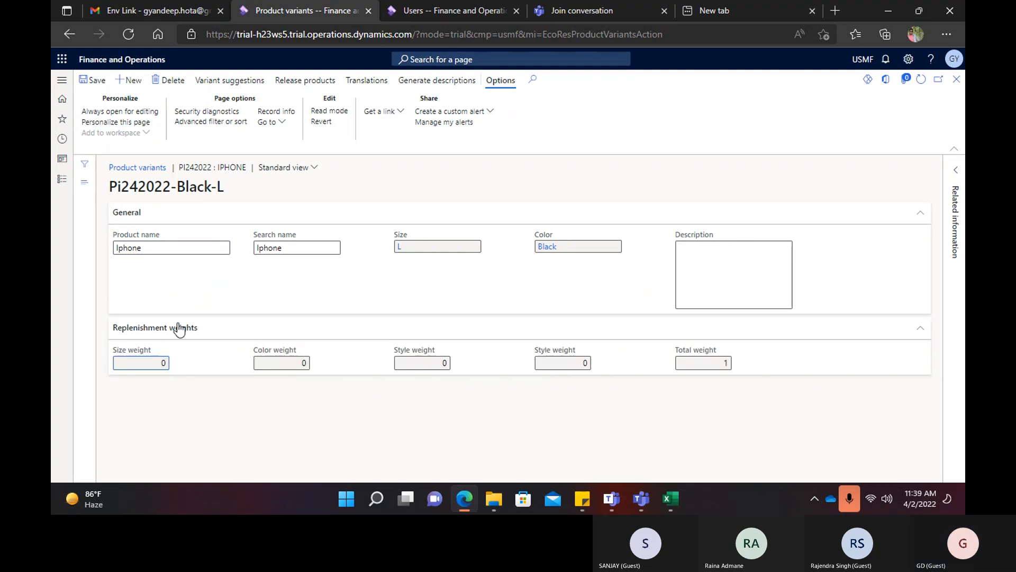
pyautogui.click(103, 84)
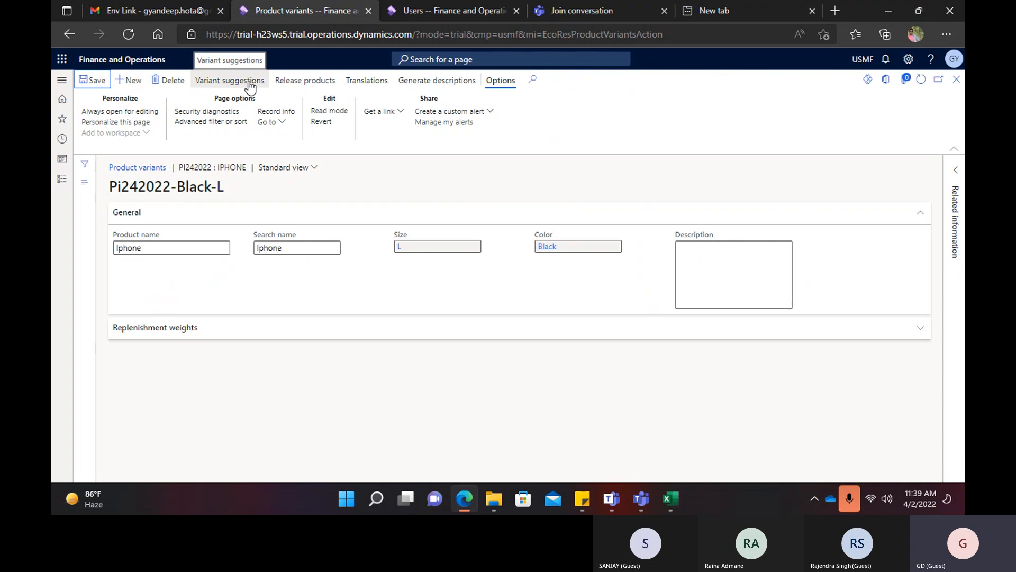
pyautogui.click(230, 80)
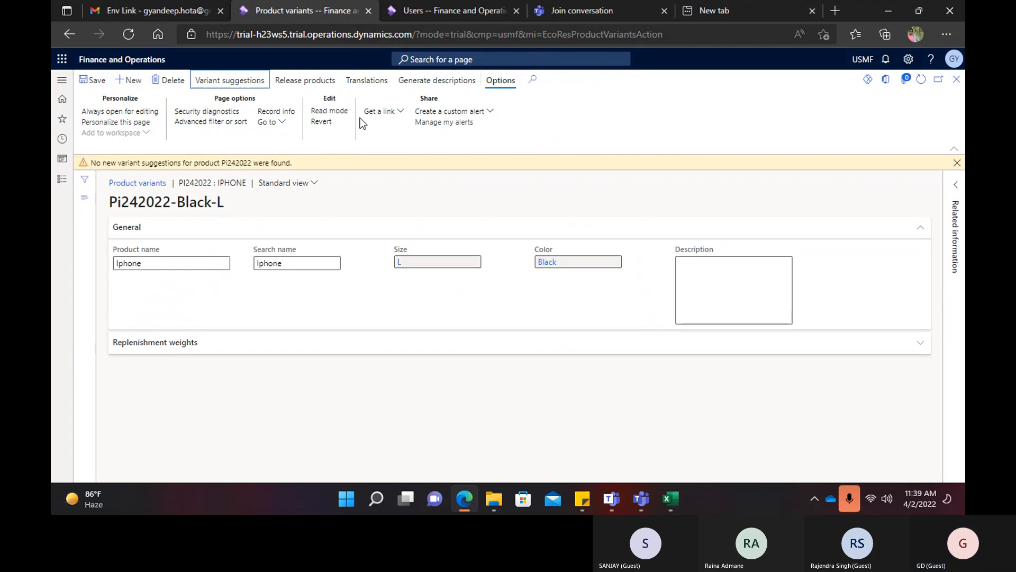
pyautogui.click(958, 162)
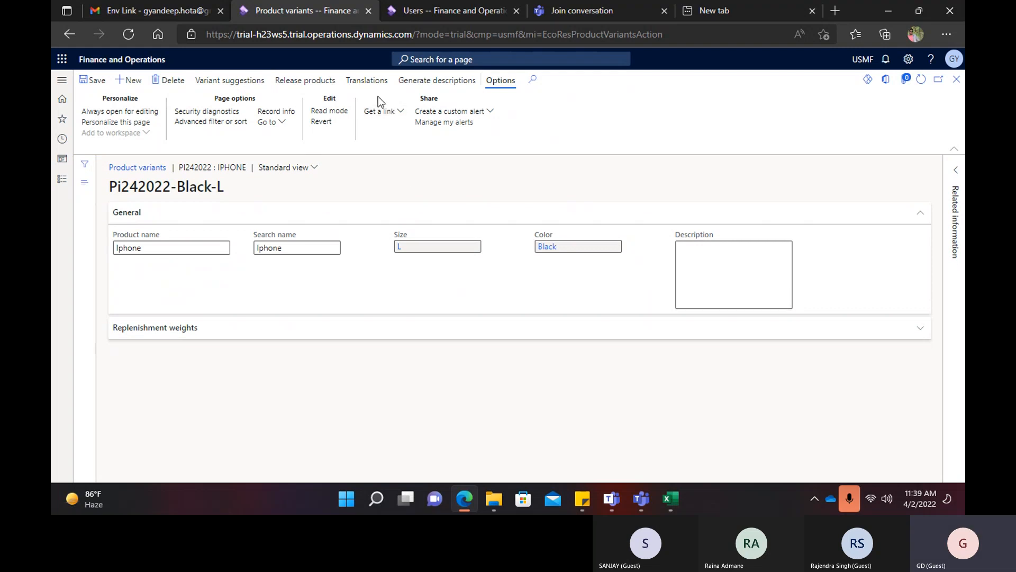
# Release the Iphone product master together with all its variants to company USMF.
pyautogui.click(956, 79)
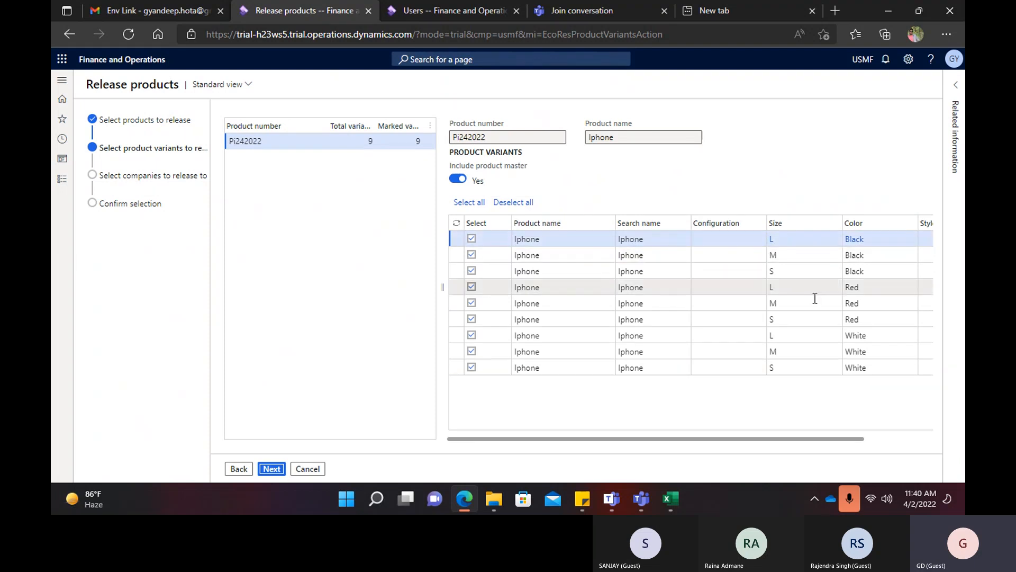
pyautogui.click(272, 469)
pyautogui.scroll(-3, 239, 320)
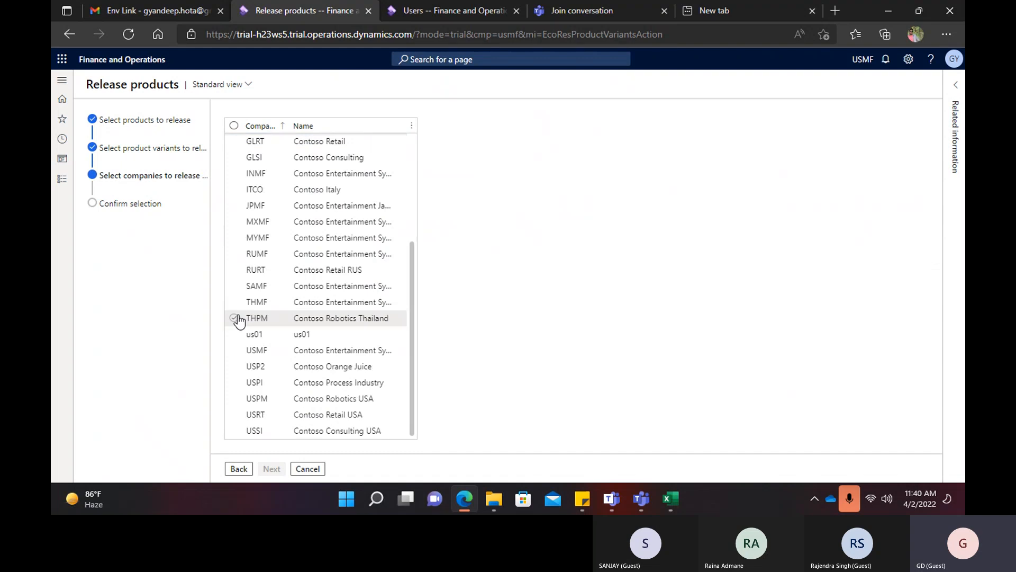
pyautogui.click(233, 351)
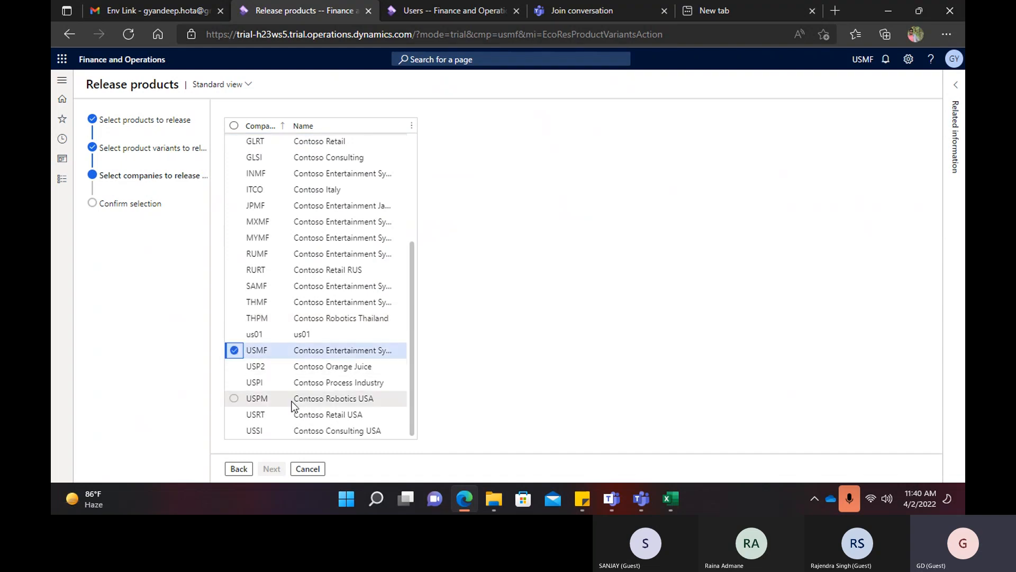
pyautogui.click(273, 469)
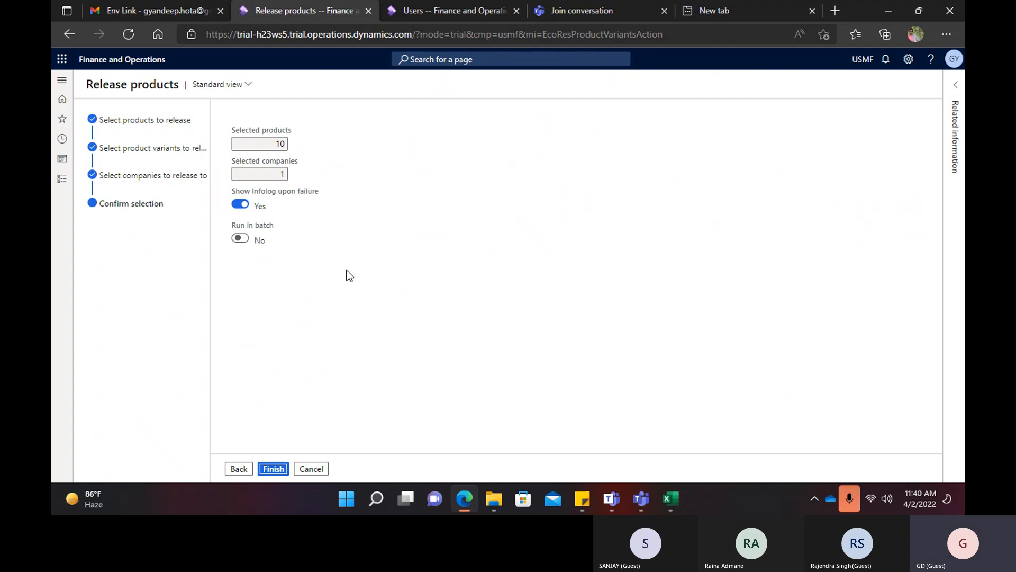
pyautogui.click(265, 139)
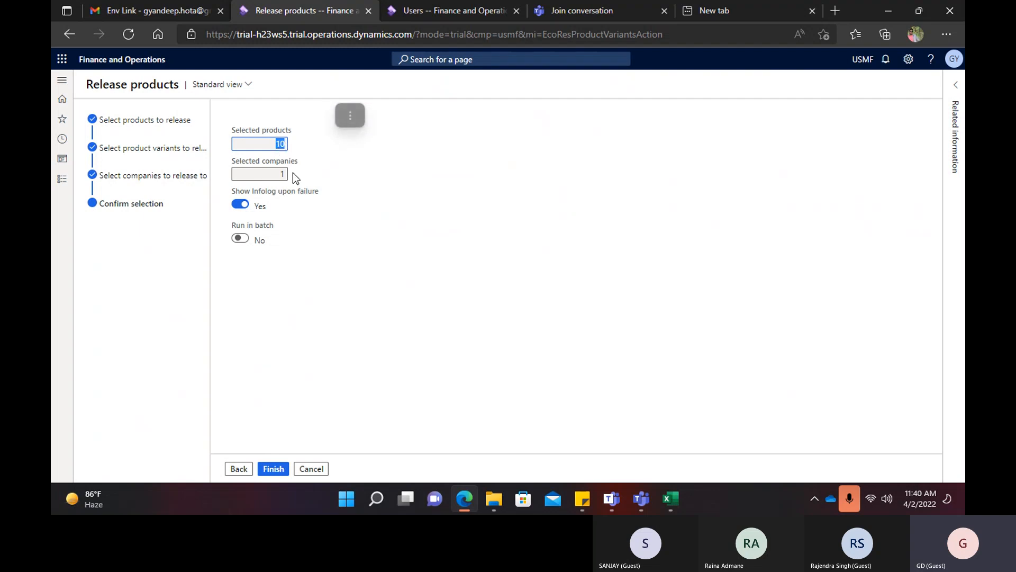
pyautogui.click(279, 175)
pyautogui.click(273, 469)
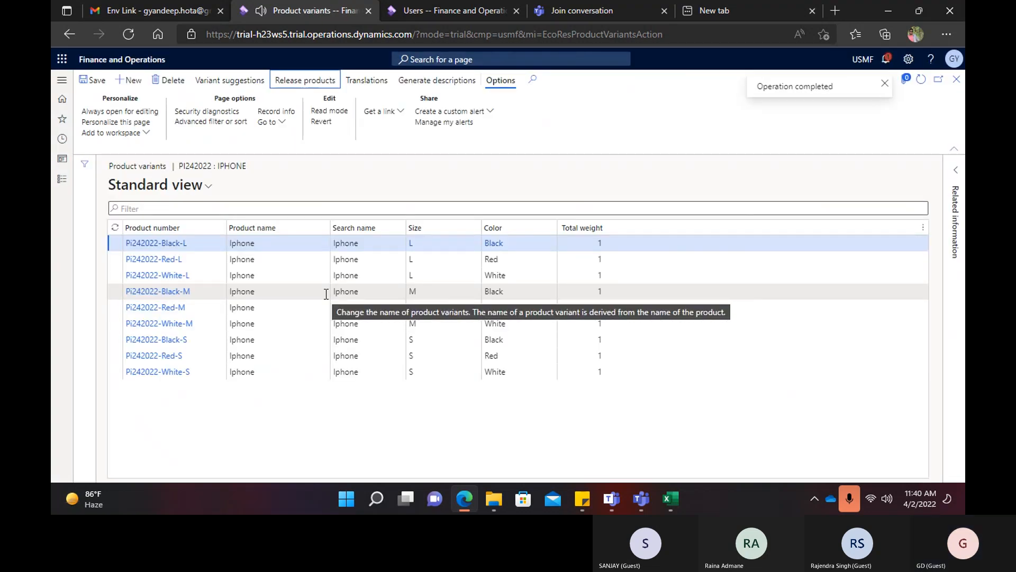
# On the Users page in the other browser tab, change the company in the page address to usmf and reload.
pyautogui.click(423, 10)
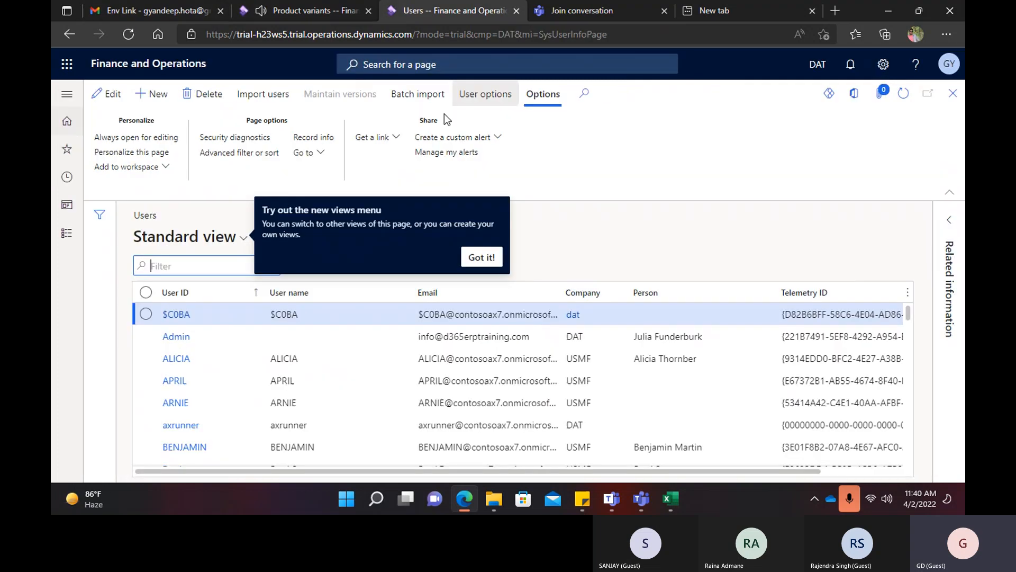
pyautogui.click(482, 257)
pyautogui.click(824, 64)
pyautogui.click(513, 32)
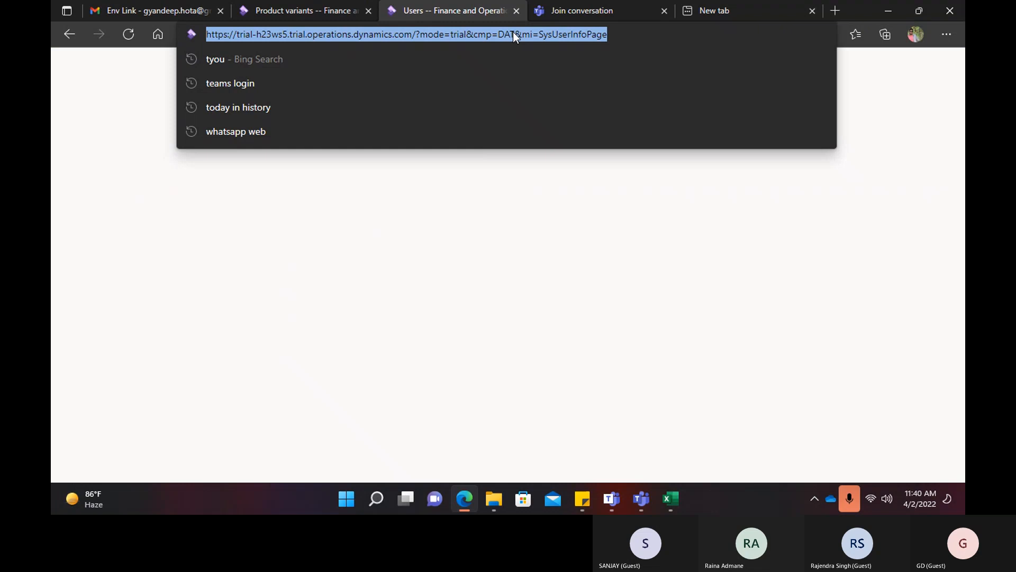
pyautogui.press('BackSpace')
pyautogui.press('BackSpace')
pyautogui.press('BackSpace')
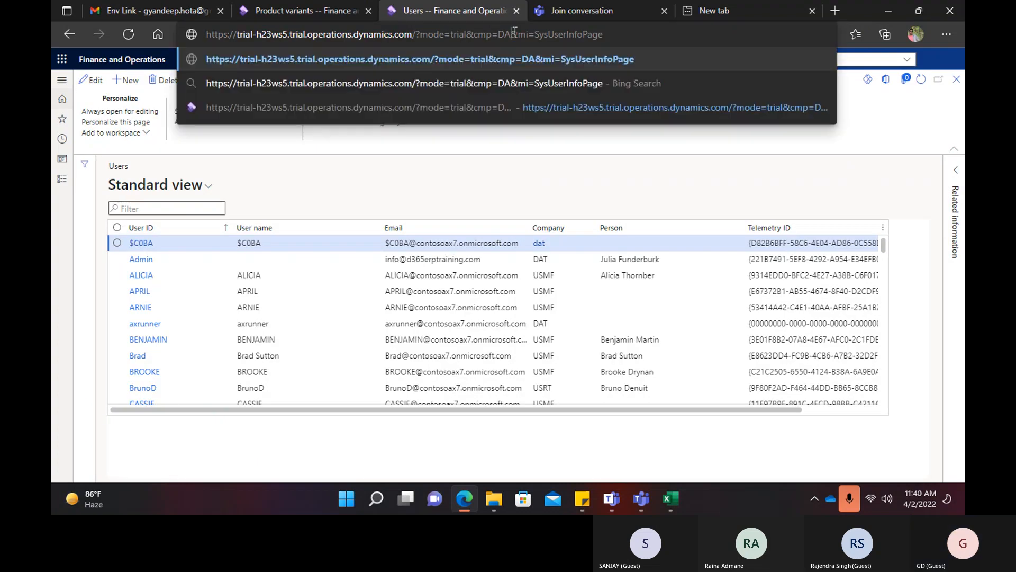
pyautogui.write('usmf')
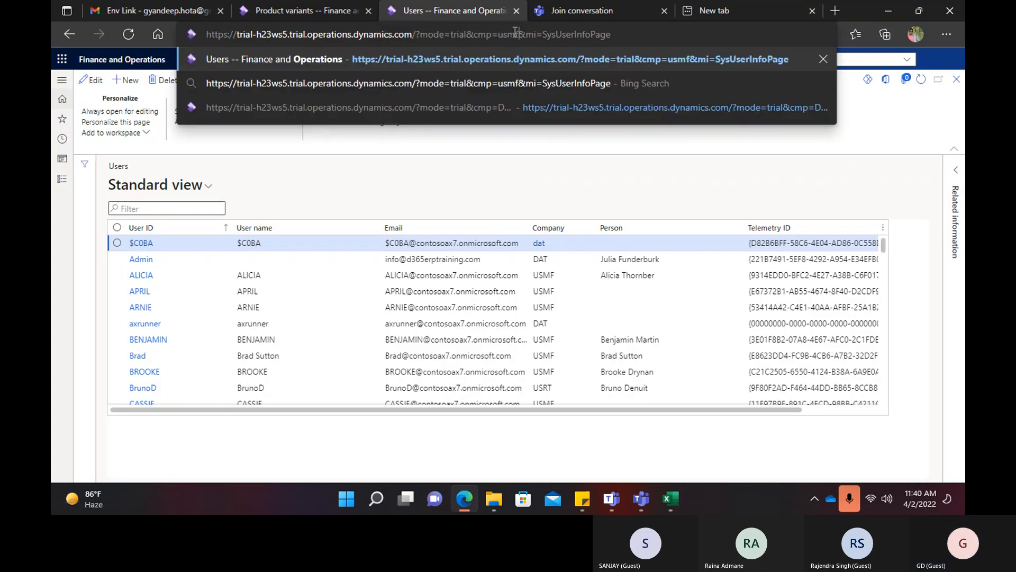
pyautogui.press('Return')
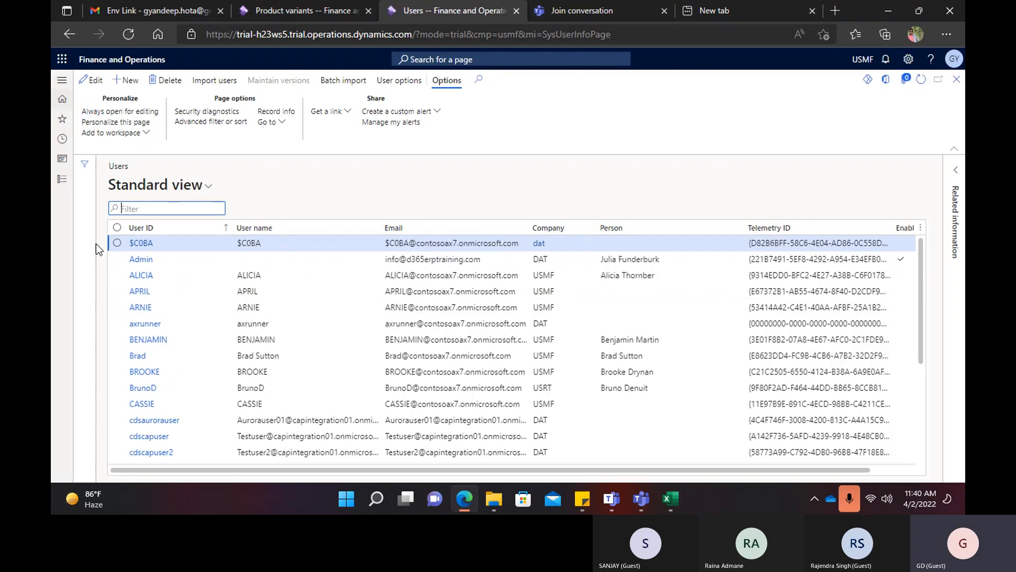
# Open the released products list from Product information management, checking the product number in the product variants tab.
pyautogui.click(62, 80)
pyautogui.click(85, 227)
pyautogui.scroll(-7, 111, 288)
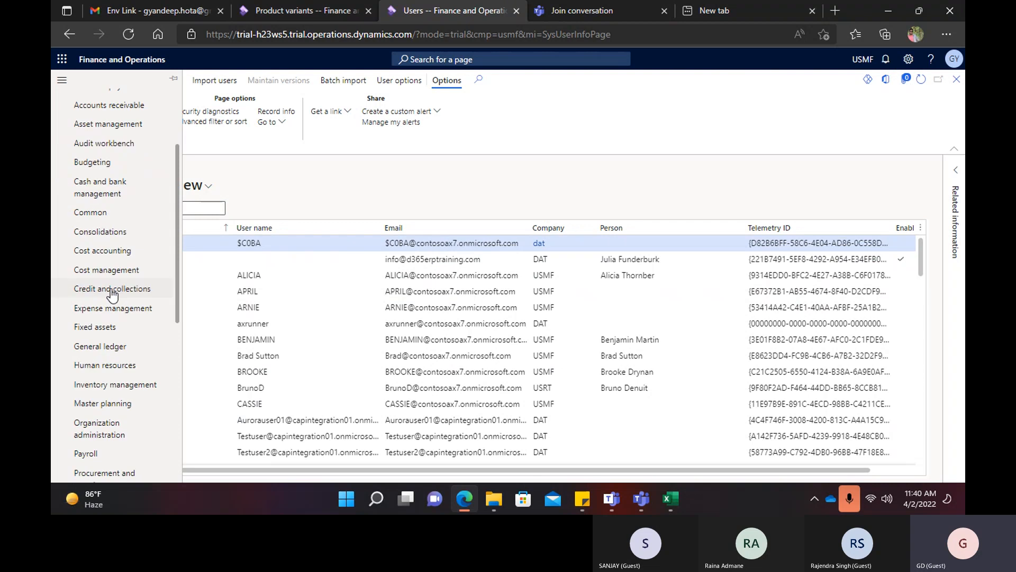
pyautogui.click(131, 329)
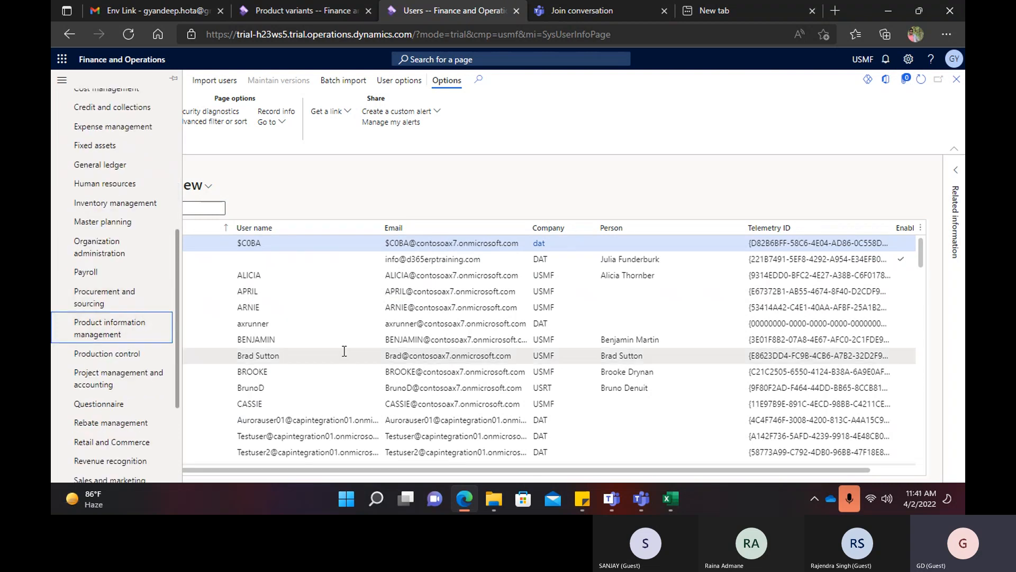
pyautogui.click(267, 242)
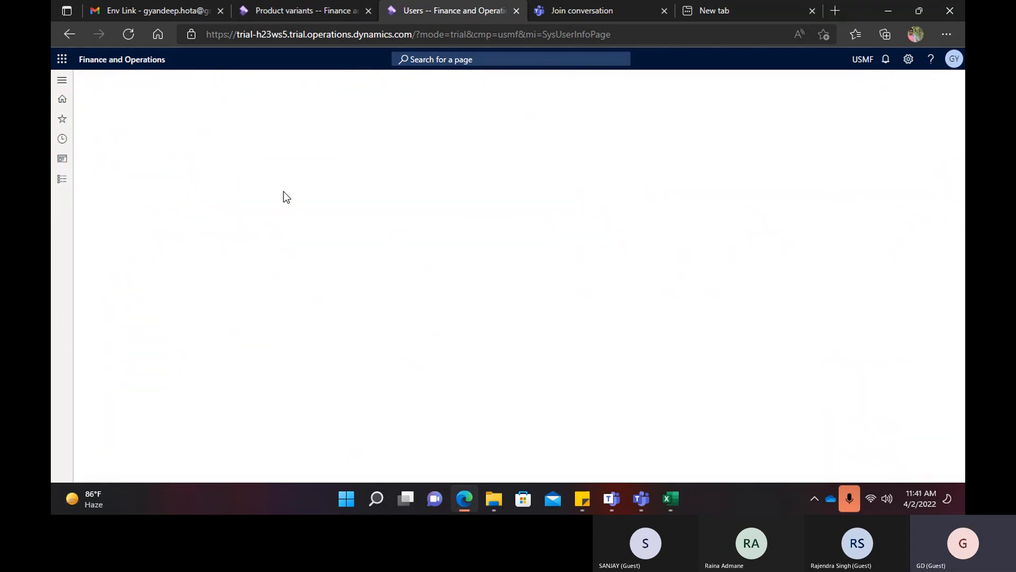
pyautogui.click(323, 8)
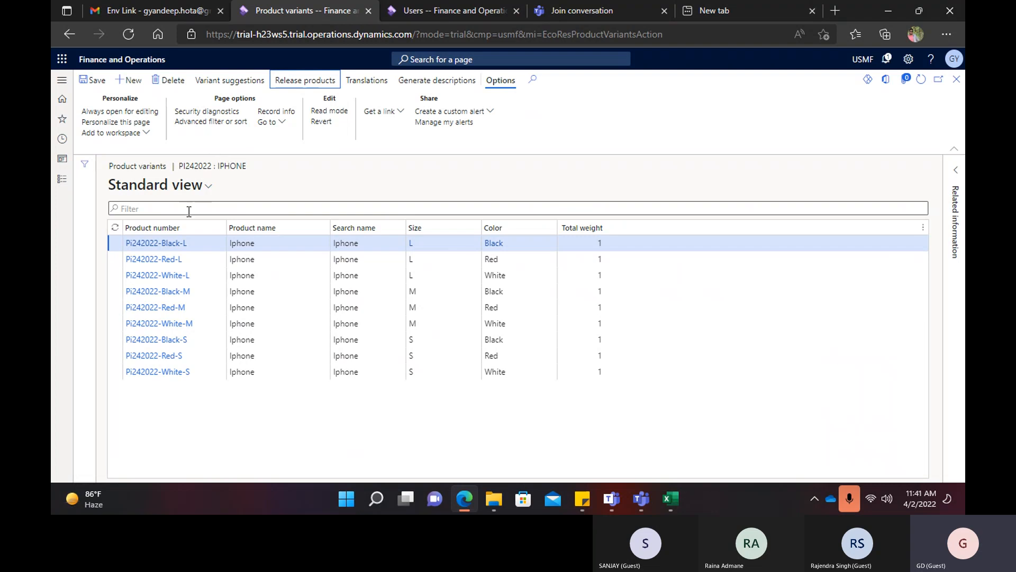
pyautogui.click(406, 10)
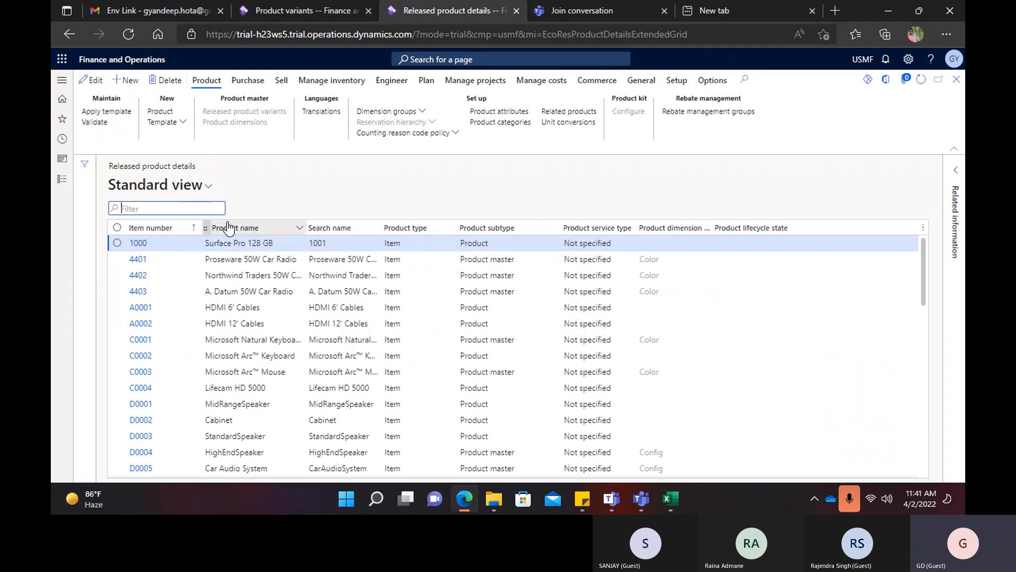
# Filter the released products by item number beginning with PI242022 and open the Iphone record to review its details.
pyautogui.click(194, 229)
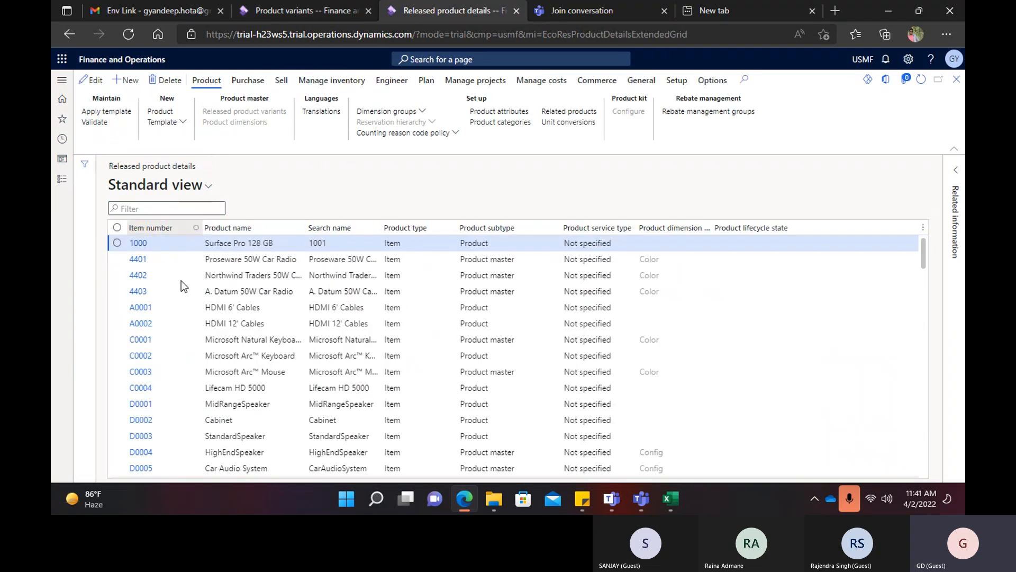
pyautogui.write('P')
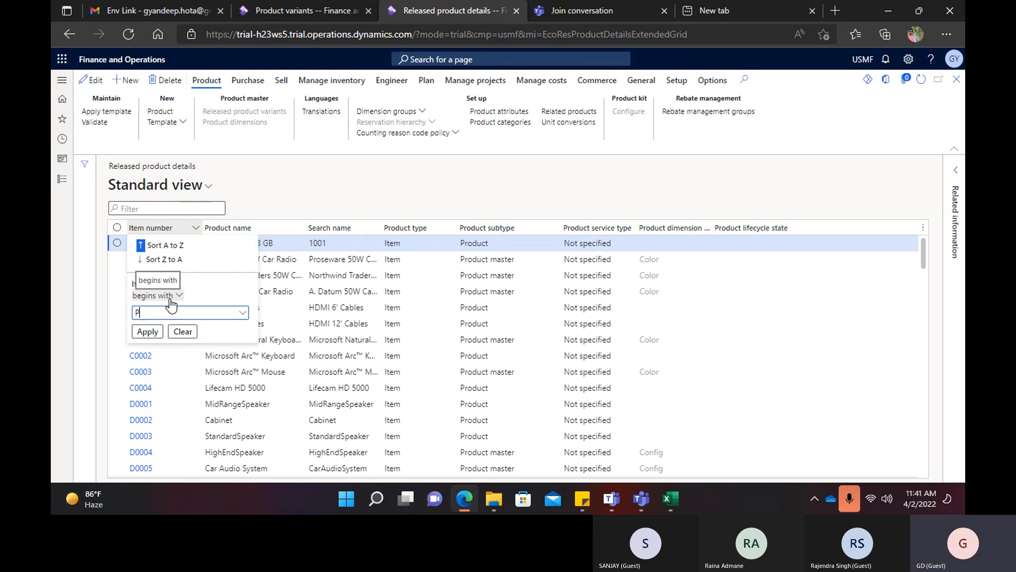
pyautogui.write('I242022')
pyautogui.click(148, 331)
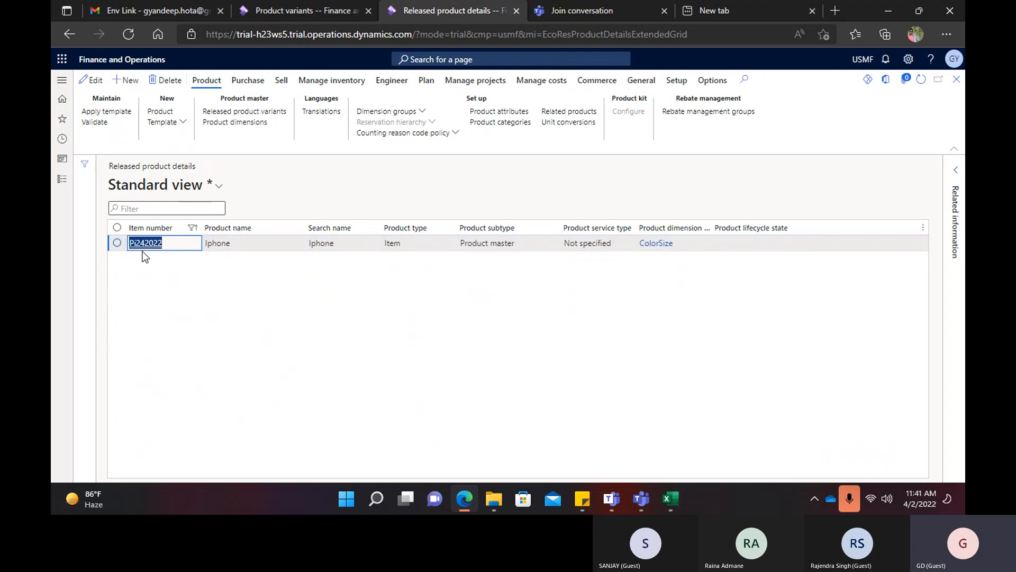
pyautogui.click(142, 246)
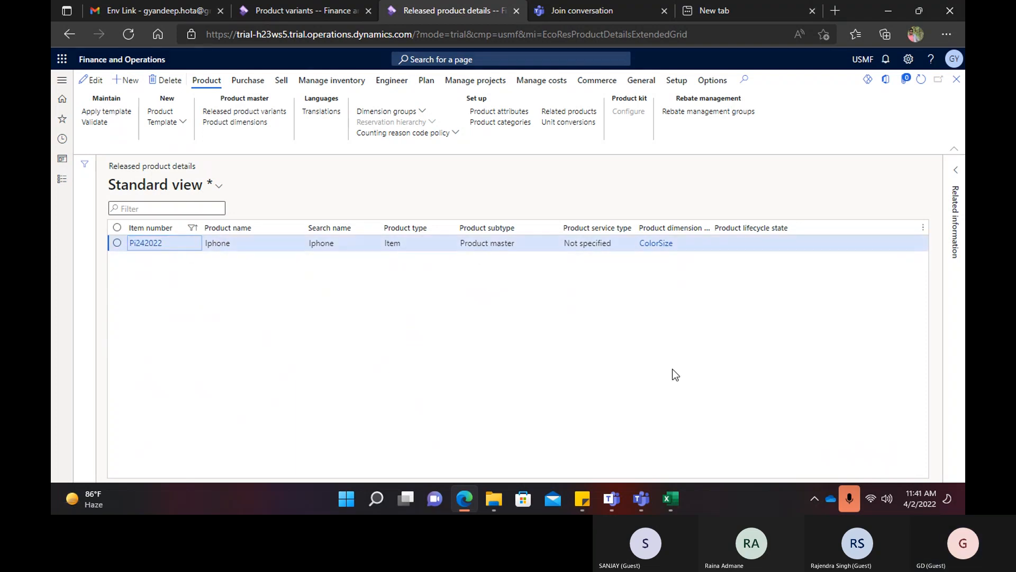
pyautogui.scroll(-10, 378, 298)
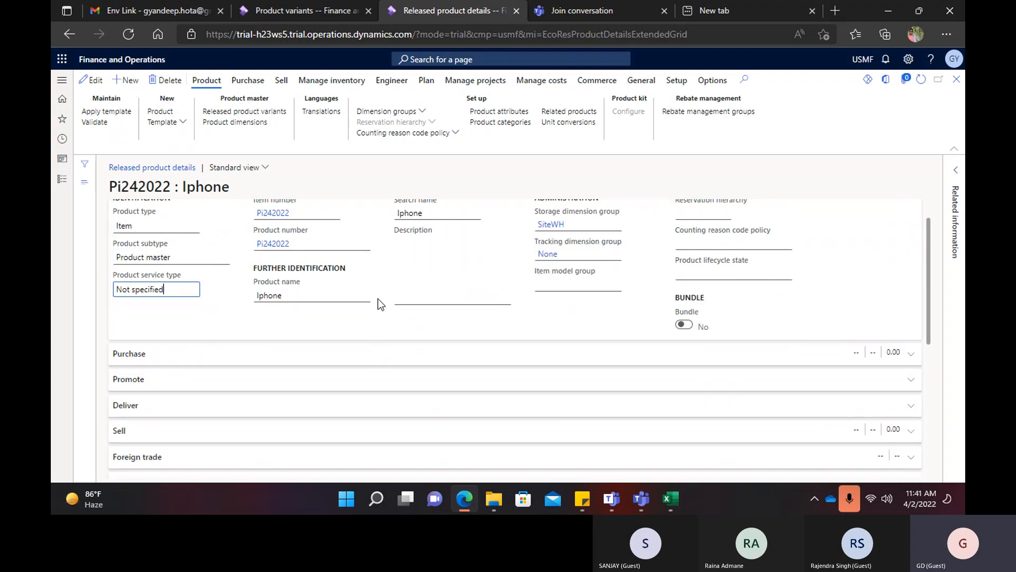
pyautogui.scroll(10, 381, 298)
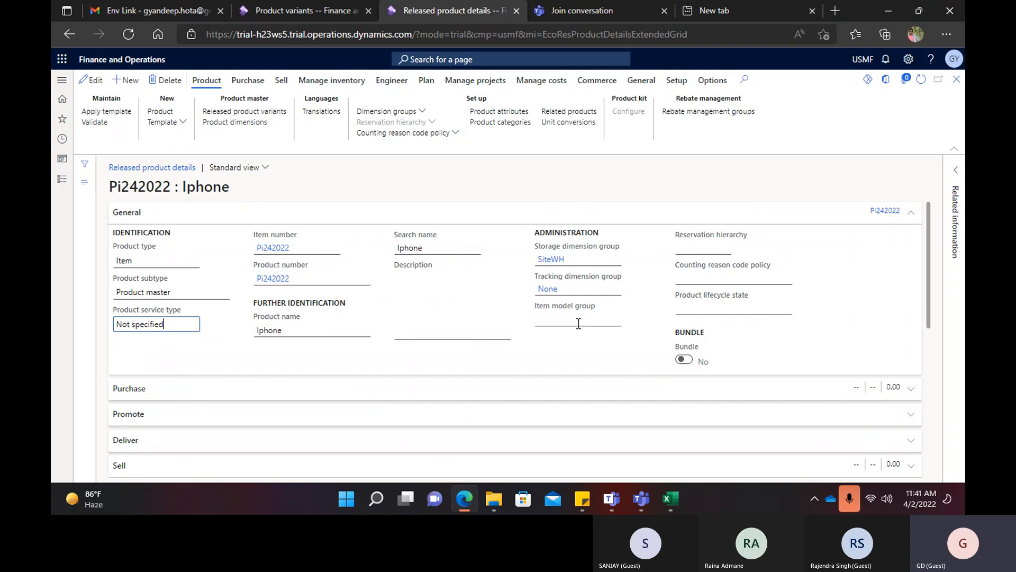
# In the product variants browser tab, open the released products list from Product information management.
pyautogui.click(293, 15)
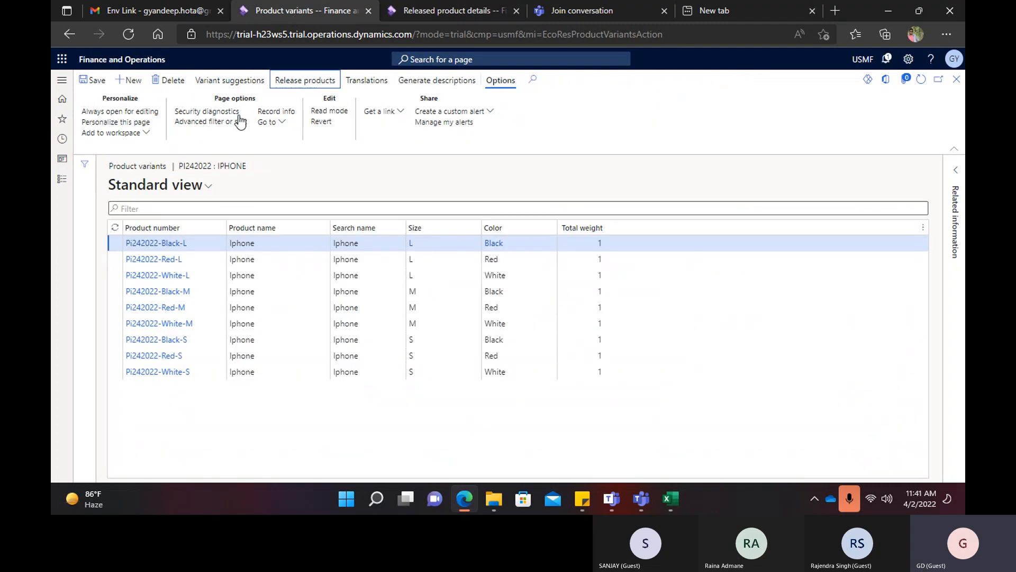
pyautogui.click(59, 82)
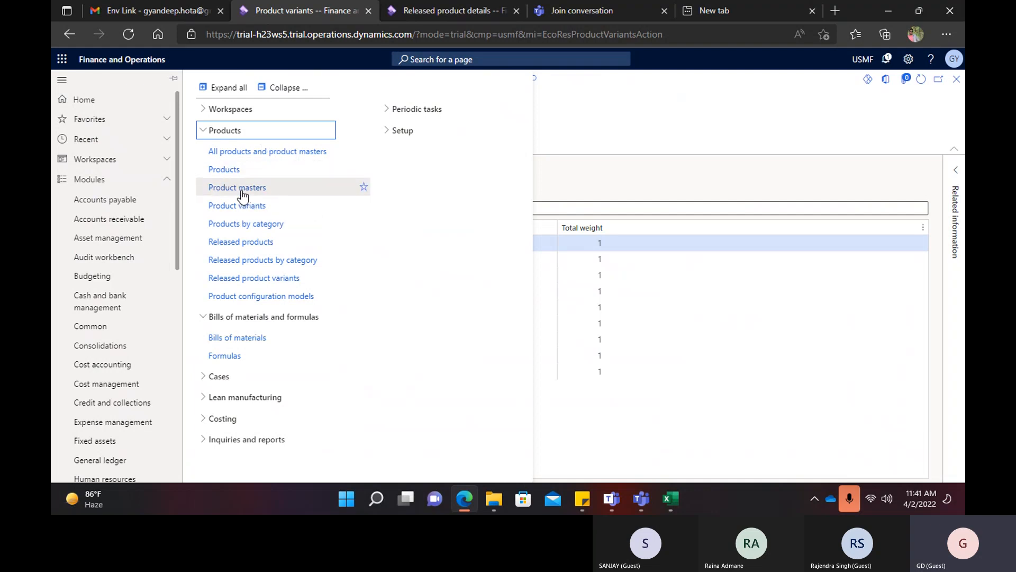
pyautogui.click(249, 242)
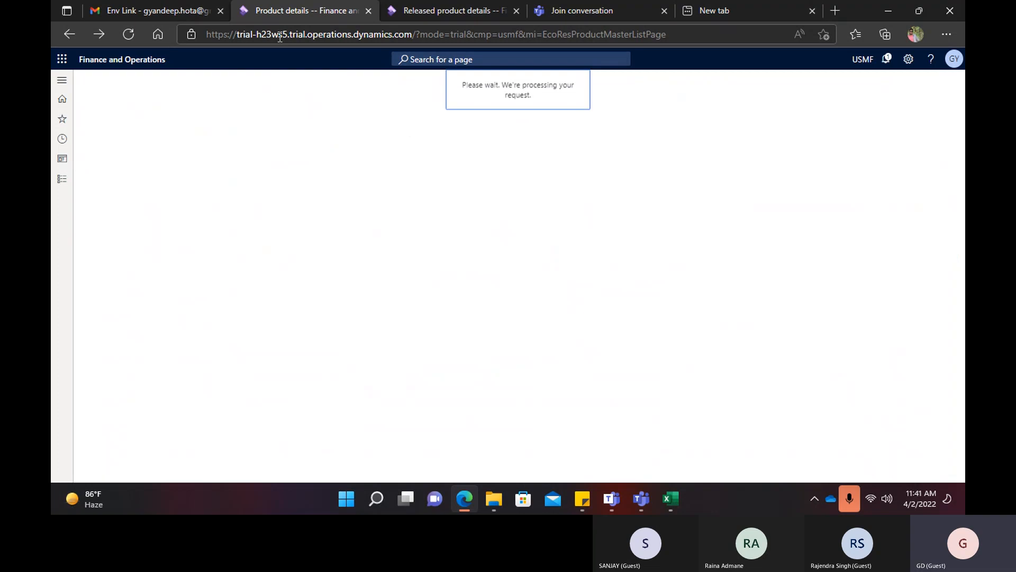
pyautogui.click(62, 79)
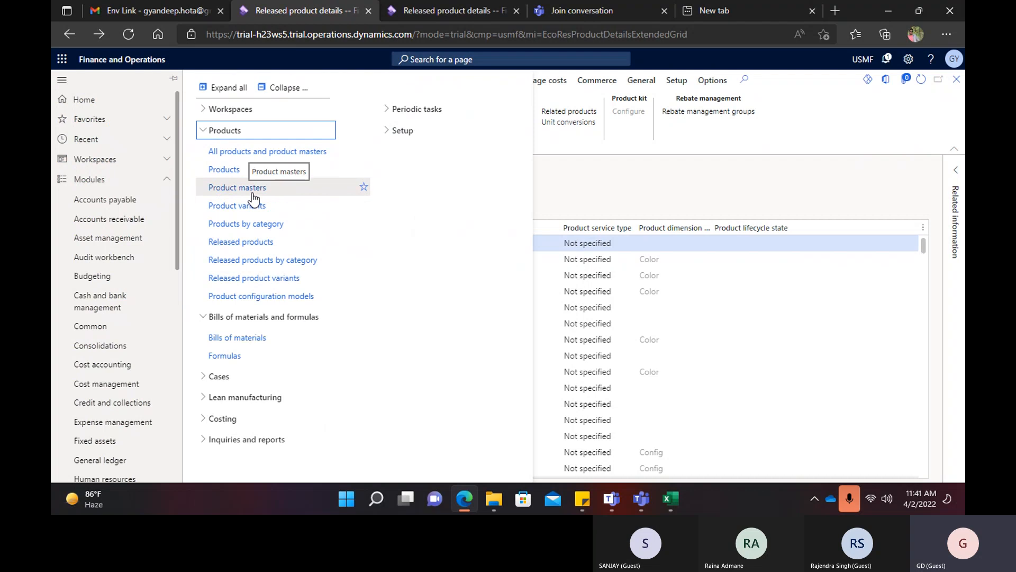
pyautogui.click(752, 307)
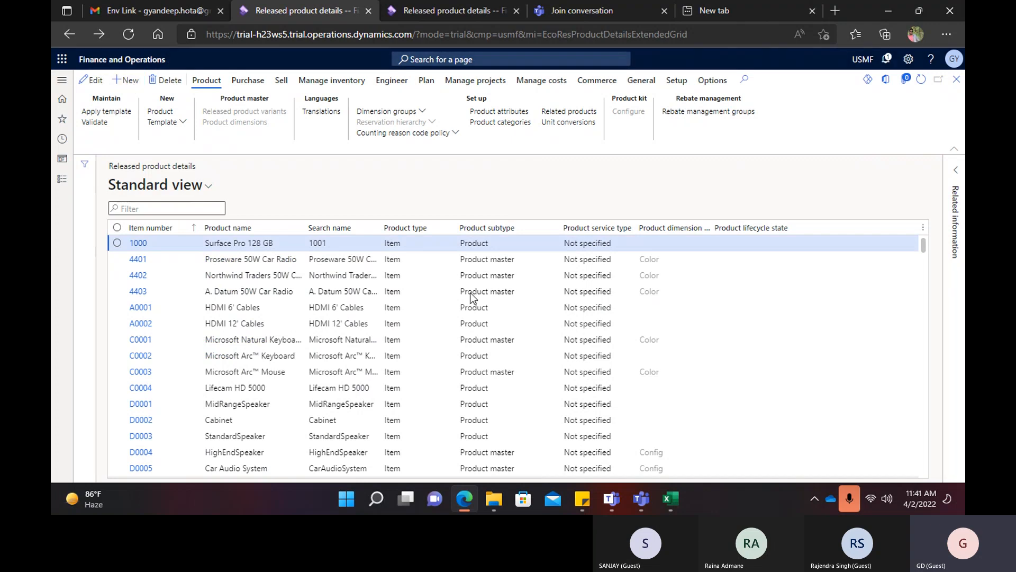
# Start a new released product, compare the form's fields for the Product and Product master subtypes, and close the form.
pyautogui.hotkey('alt', 'n')
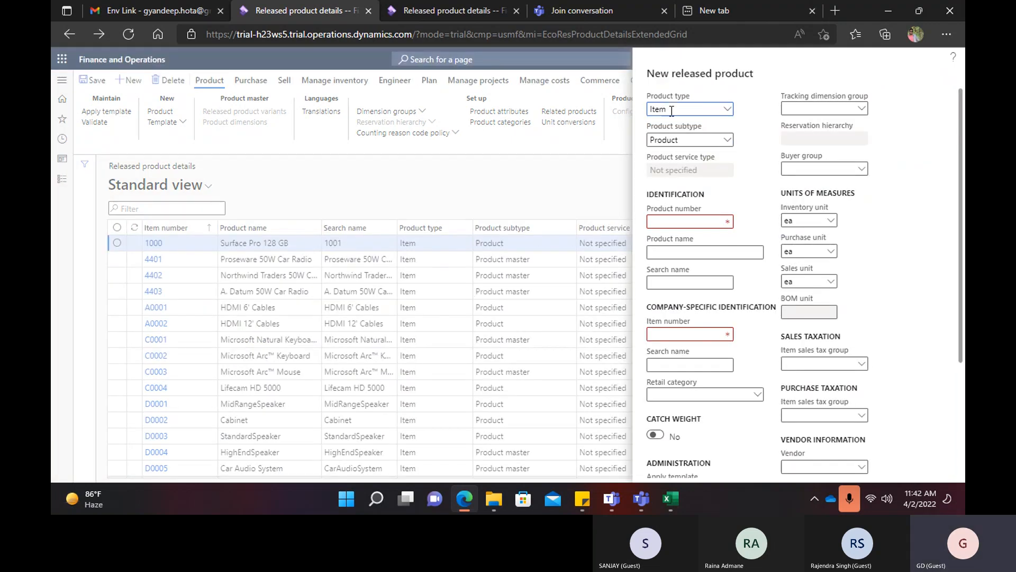
pyautogui.click(729, 110)
pyautogui.click(729, 110)
pyautogui.click(728, 139)
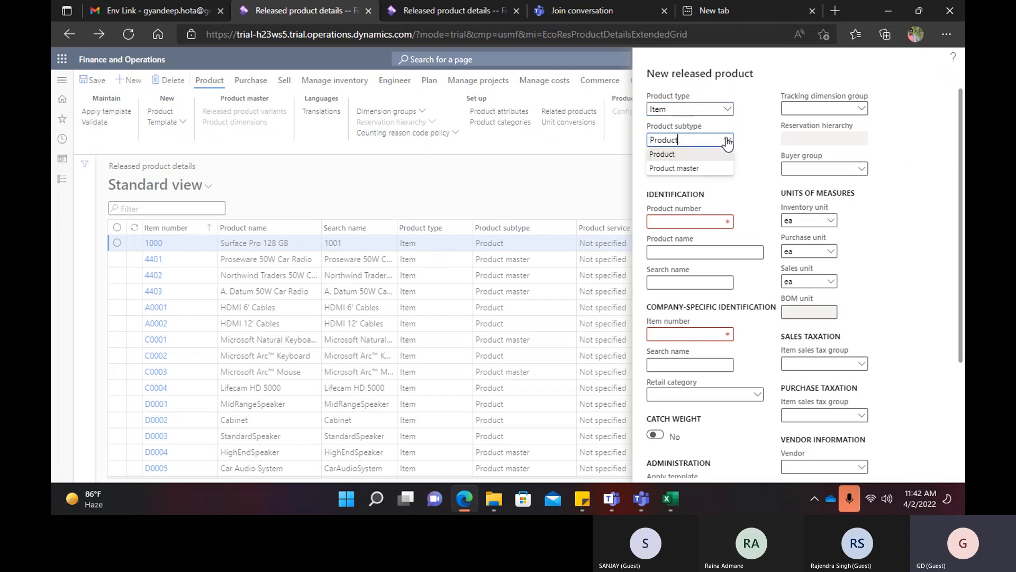
pyautogui.click(655, 154)
pyautogui.click(727, 139)
pyautogui.click(683, 166)
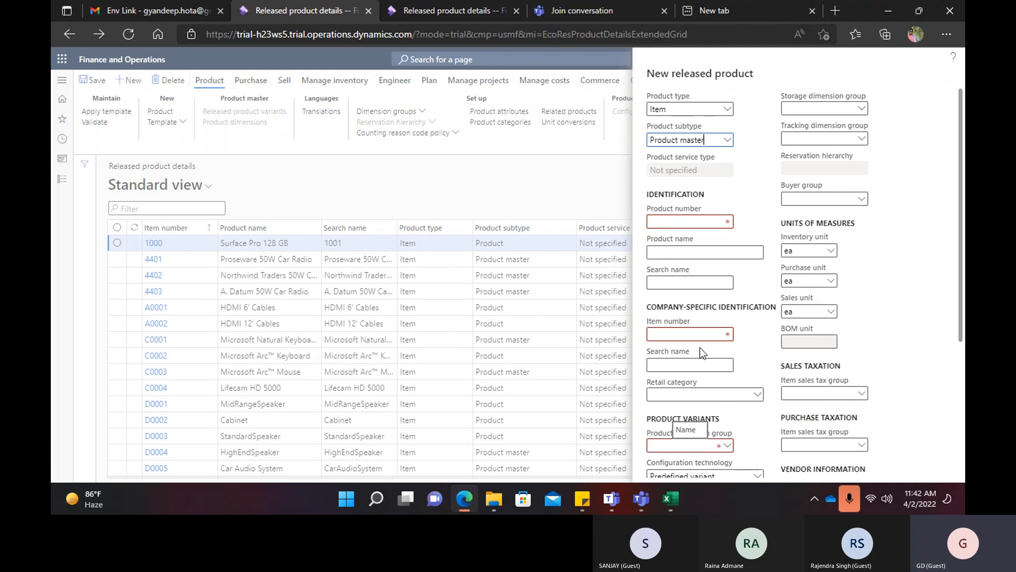
pyautogui.click(728, 140)
pyautogui.click(666, 154)
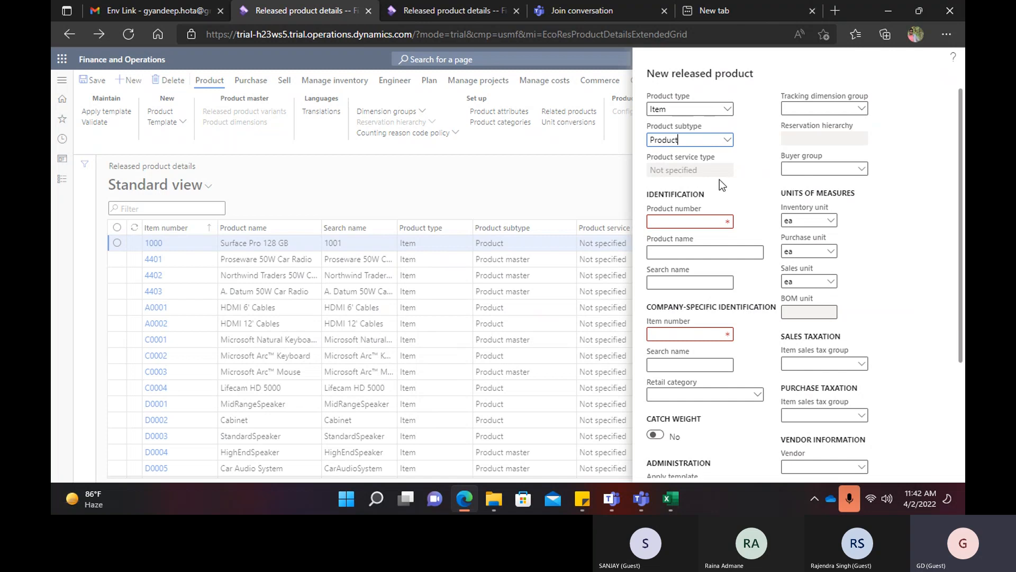
pyautogui.click(728, 140)
pyautogui.click(679, 168)
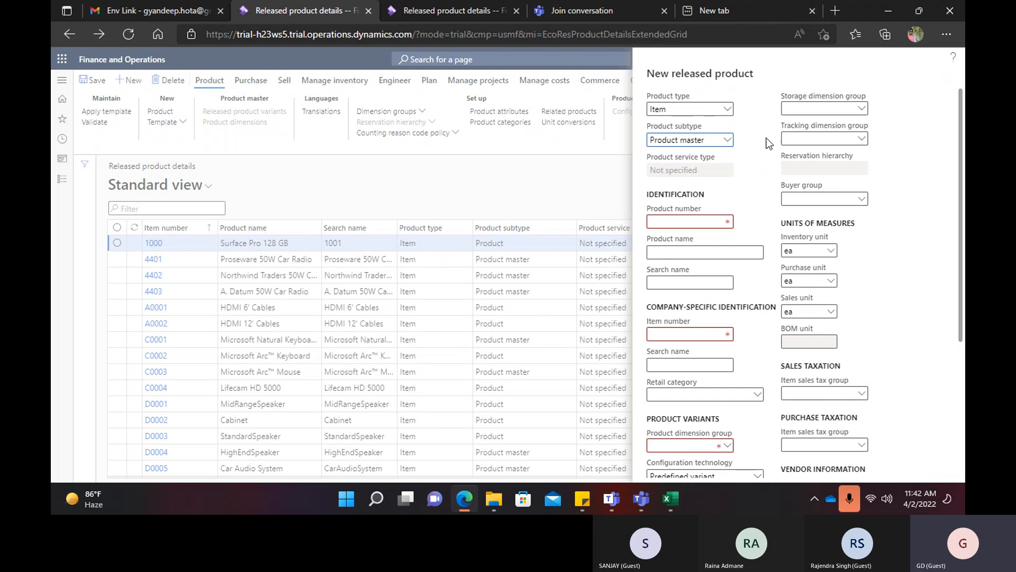
pyautogui.click(727, 140)
pyautogui.click(668, 154)
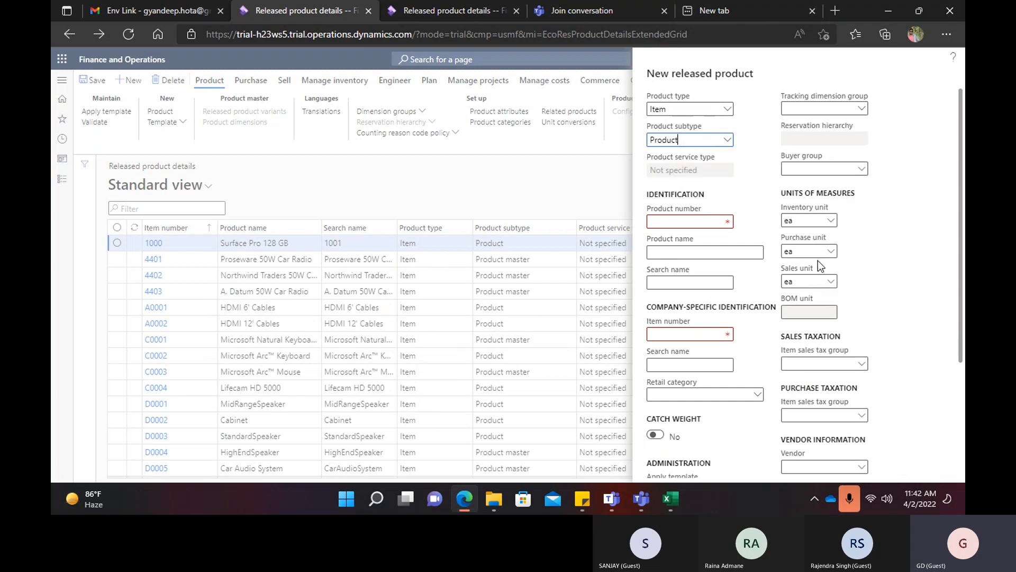
pyautogui.click(663, 221)
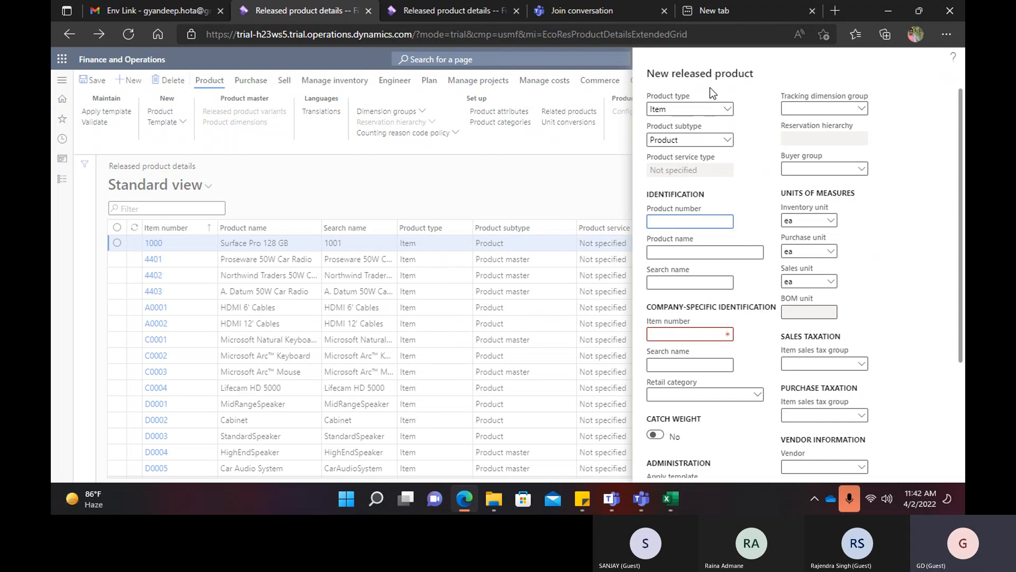
pyautogui.scroll(-3, 874, 390)
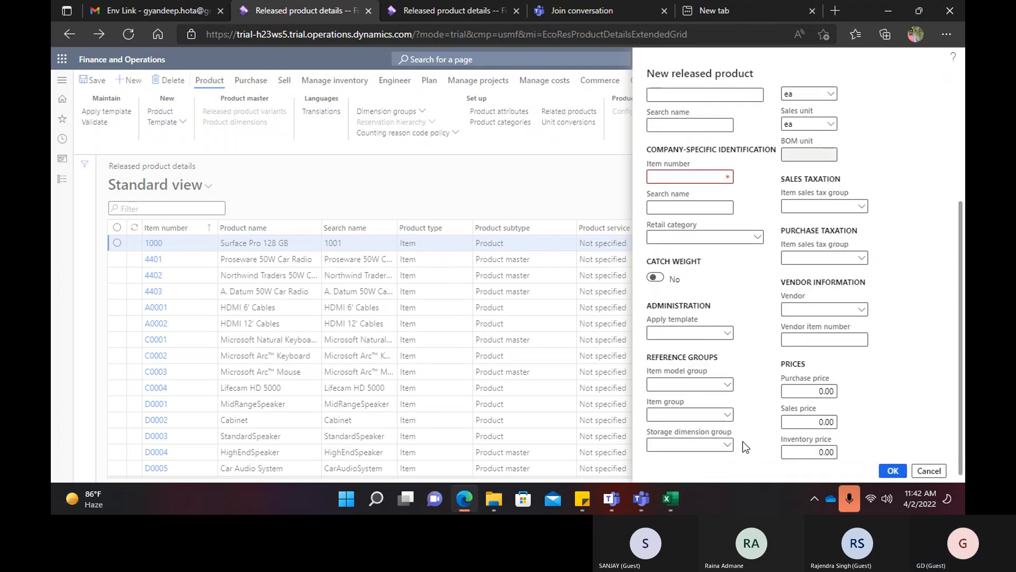
pyautogui.click(74, 153)
# Reopen the released products list and start a new released product of type Item and subtype Product.
pyautogui.click(62, 80)
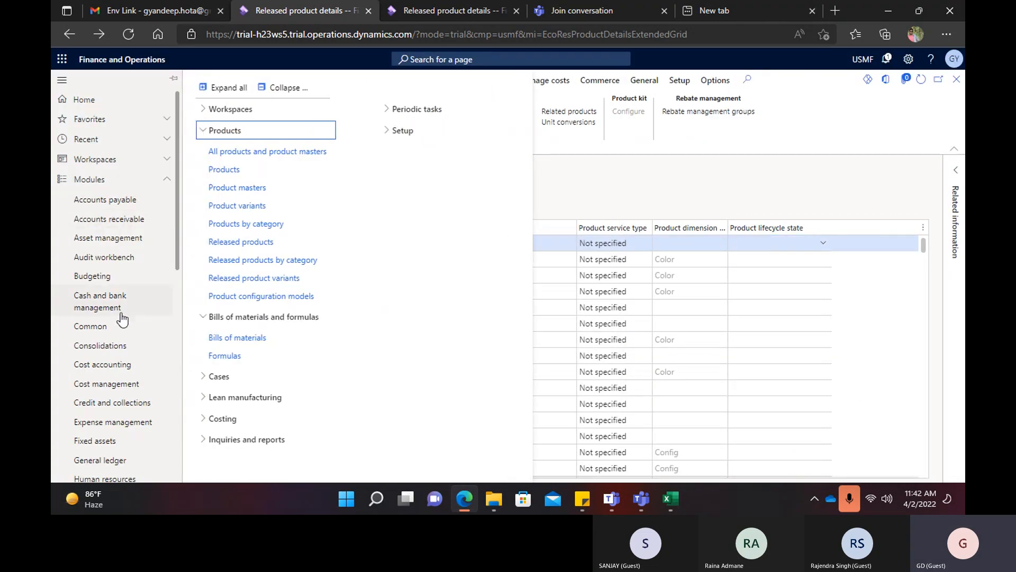
pyautogui.scroll(-5, 107, 397)
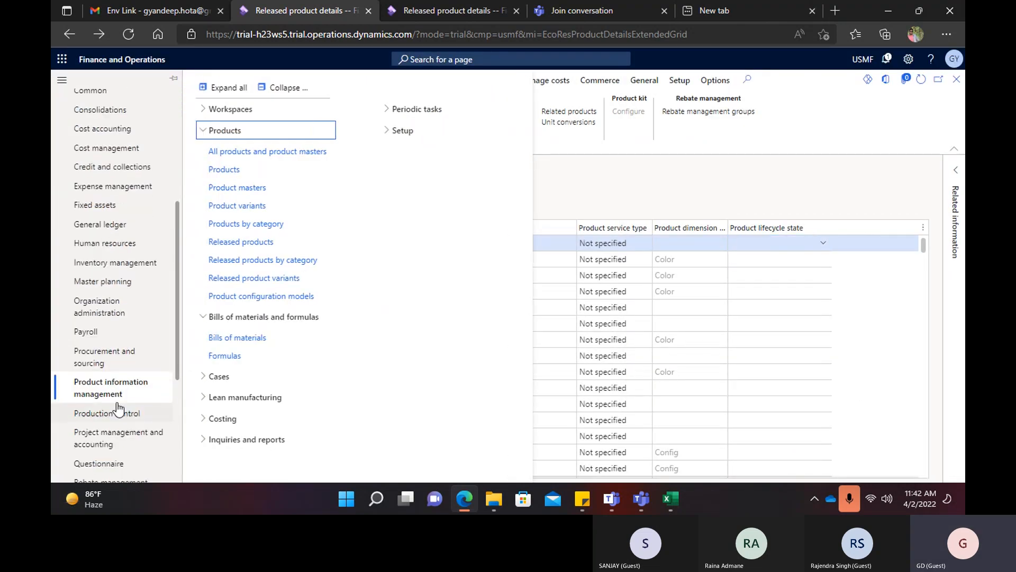
pyautogui.click(229, 242)
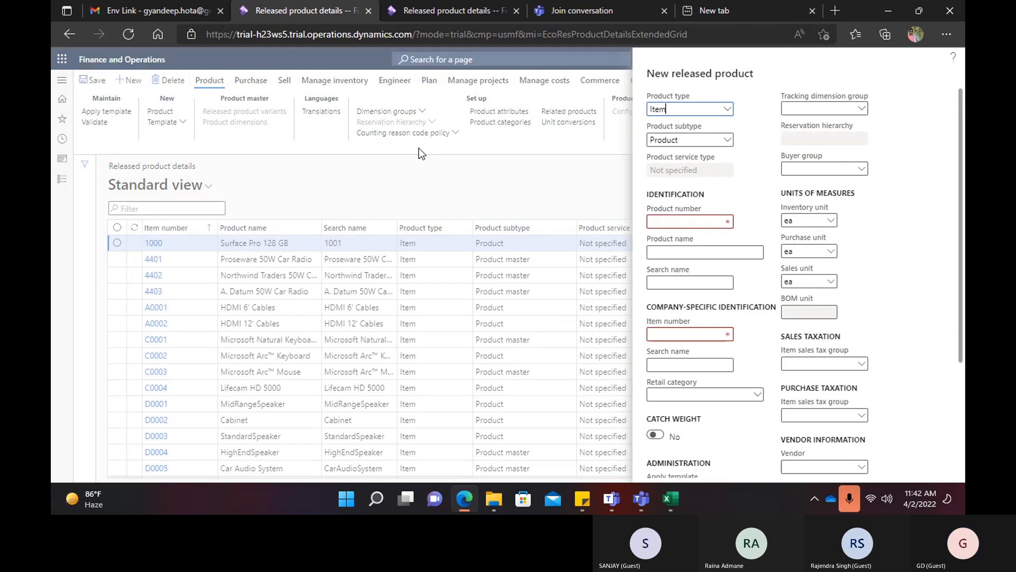
pyautogui.click(727, 112)
pyautogui.click(726, 113)
pyautogui.click(729, 142)
pyautogui.click(729, 141)
pyautogui.click(728, 143)
# Enter product number Del00001 and product name Dell Laptop for the new released product.
pyautogui.click(706, 221)
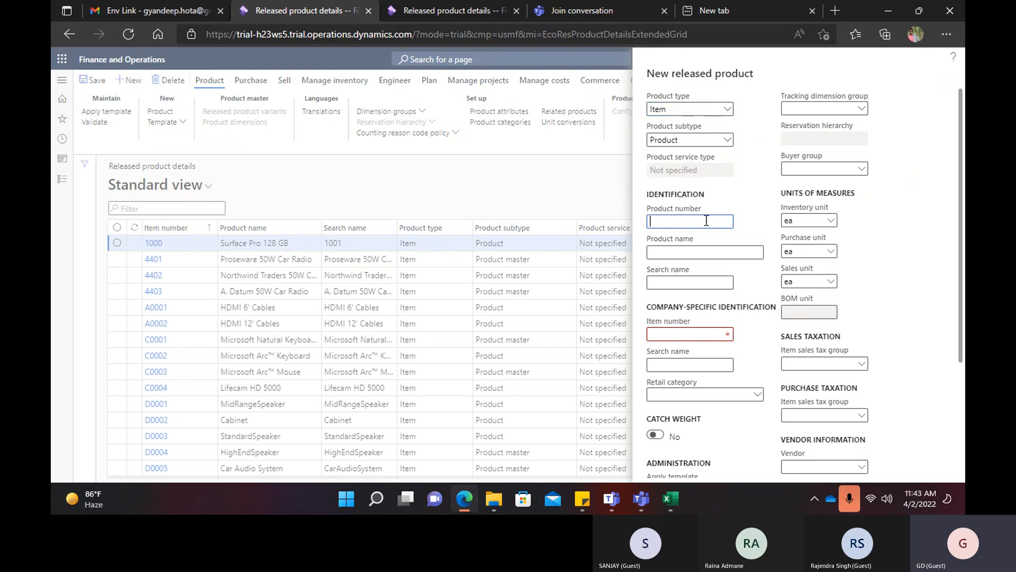
pyautogui.write('dELL')
pyautogui.press('BackSpace')
pyautogui.press('BackSpace')
pyautogui.press('BackSpace')
pyautogui.press('BackSpace')
pyautogui.press('BackSpace')
pyautogui.write('Dell Laptop')
pyautogui.moveTo(706, 221); pyautogui.dragTo(635, 236)
pyautogui.write('Del00001')
pyautogui.press('Tab')
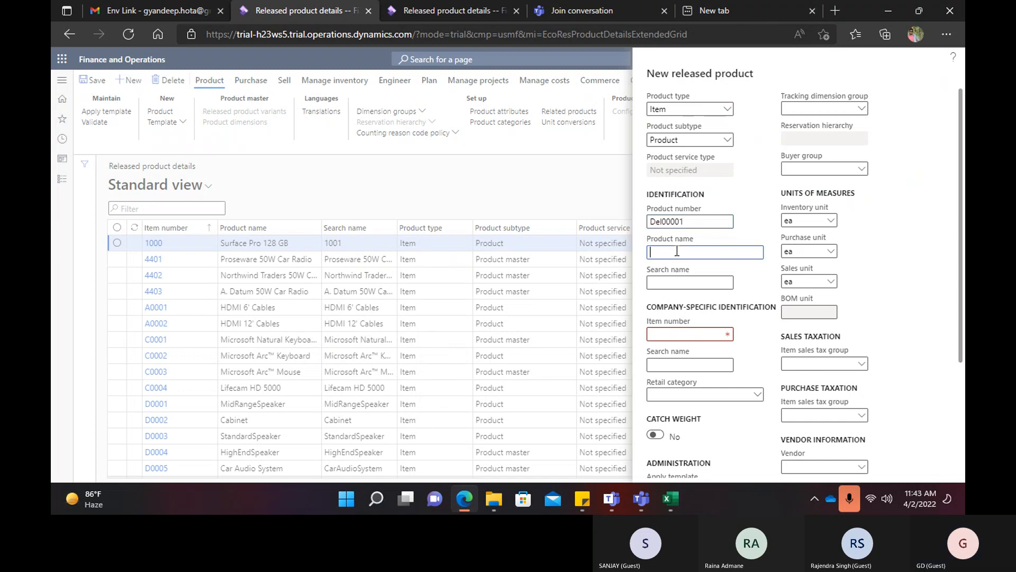
pyautogui.write('Dell')
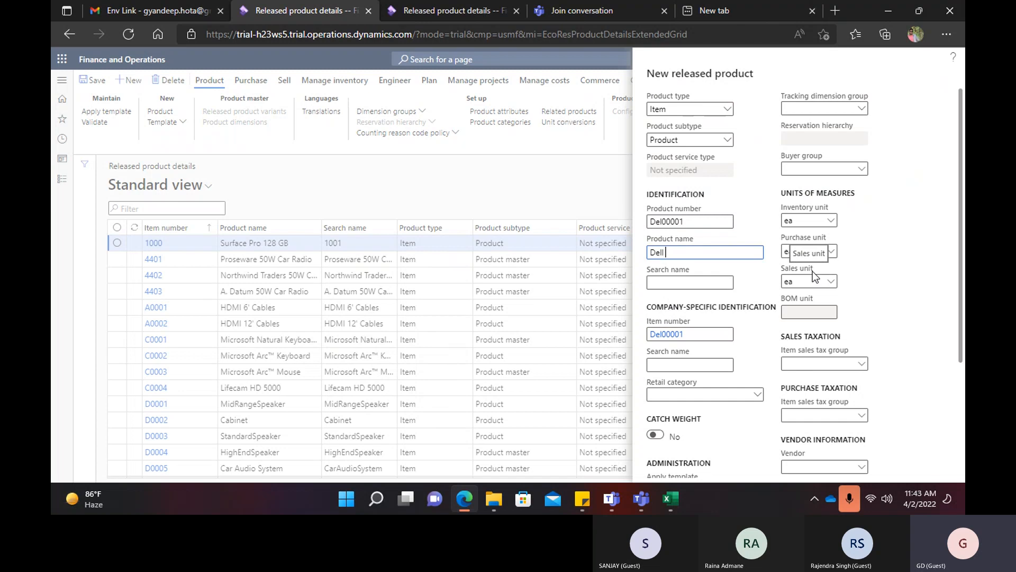
pyautogui.write(' Laptop')
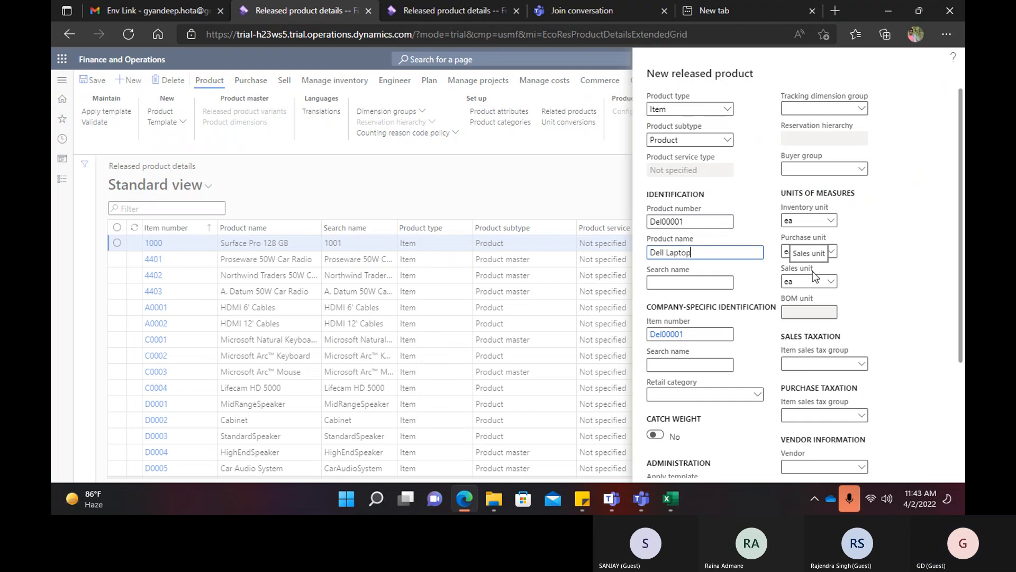
pyautogui.press('Tab')
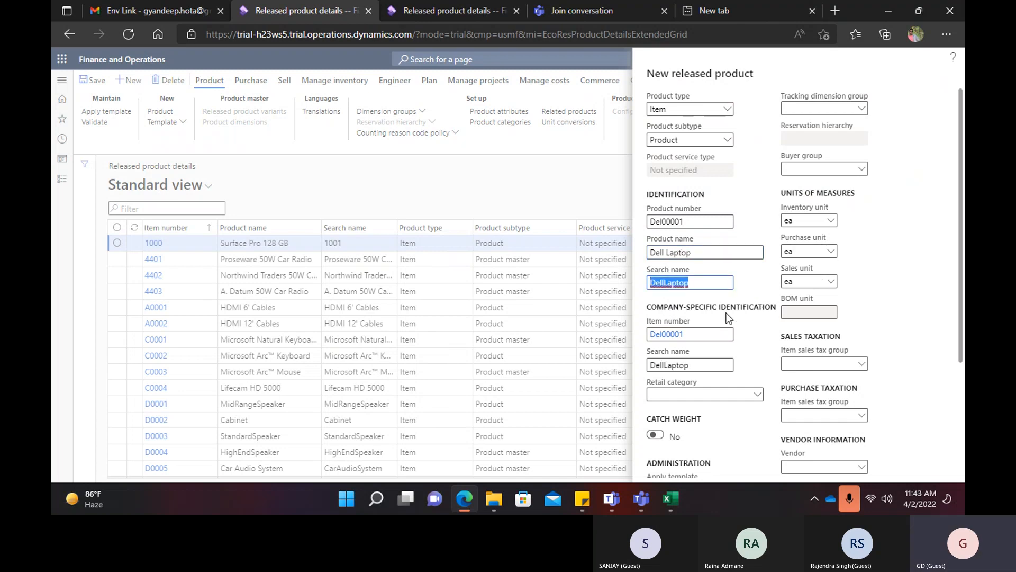
# Set the retail category of the new released product to Electronics.
pyautogui.scroll(-2, 726, 312)
pyautogui.click(761, 282)
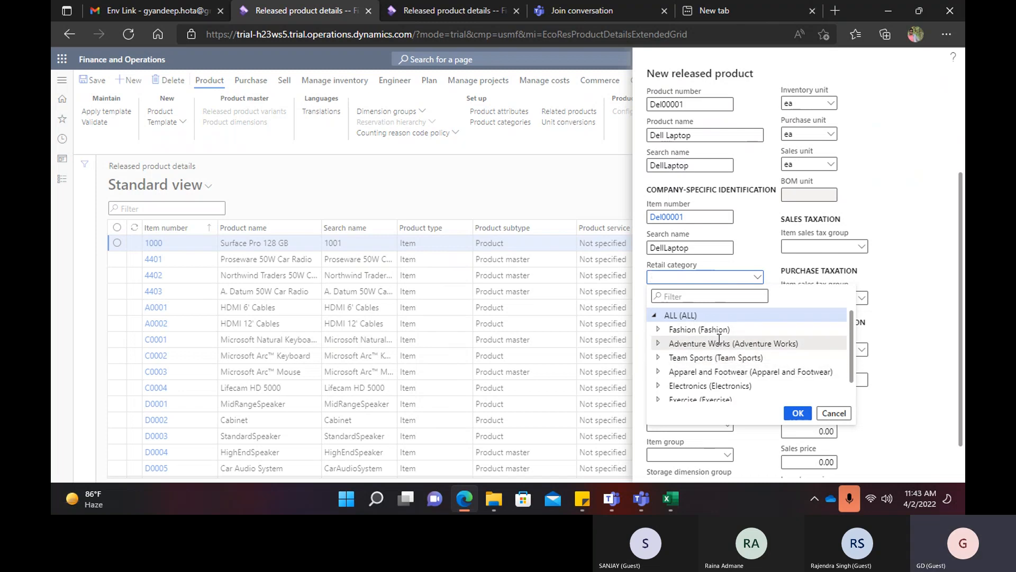
pyautogui.scroll(-1, 721, 342)
pyautogui.click(717, 371)
pyautogui.click(805, 414)
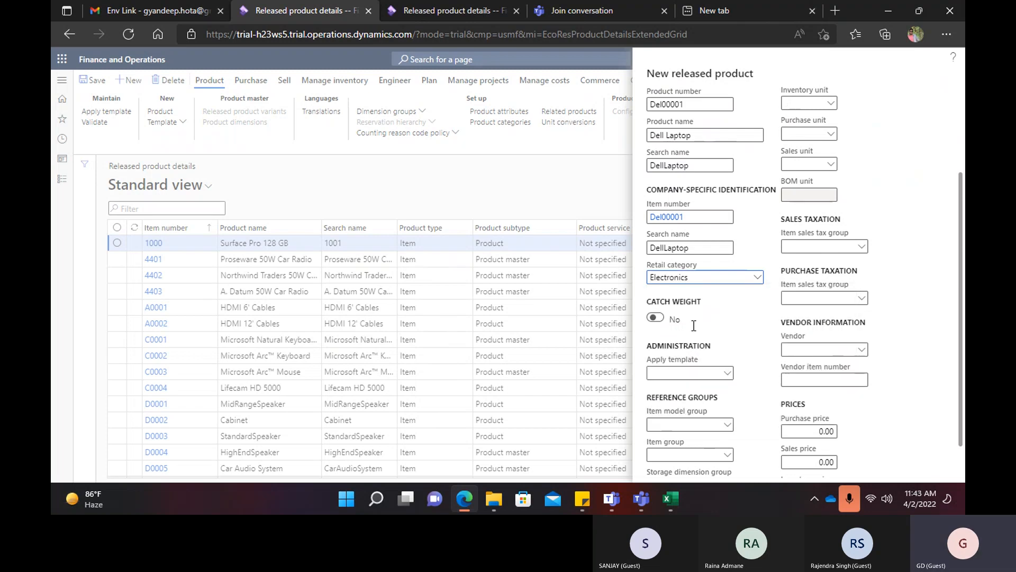
# Open the item model groups setup page from the Item model group field of the new released product.
pyautogui.scroll(-1, 701, 323)
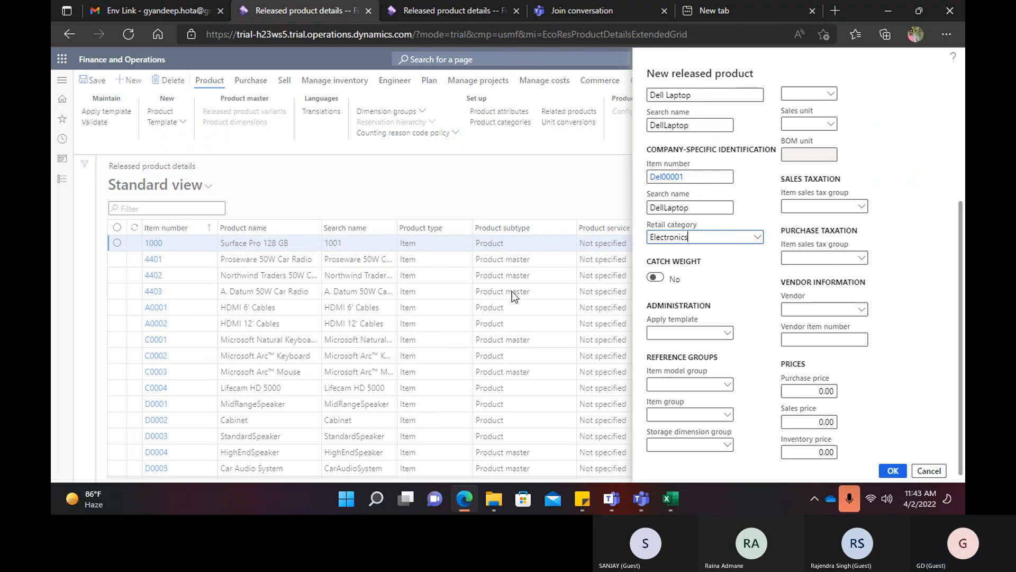
pyautogui.rightClick(729, 386)
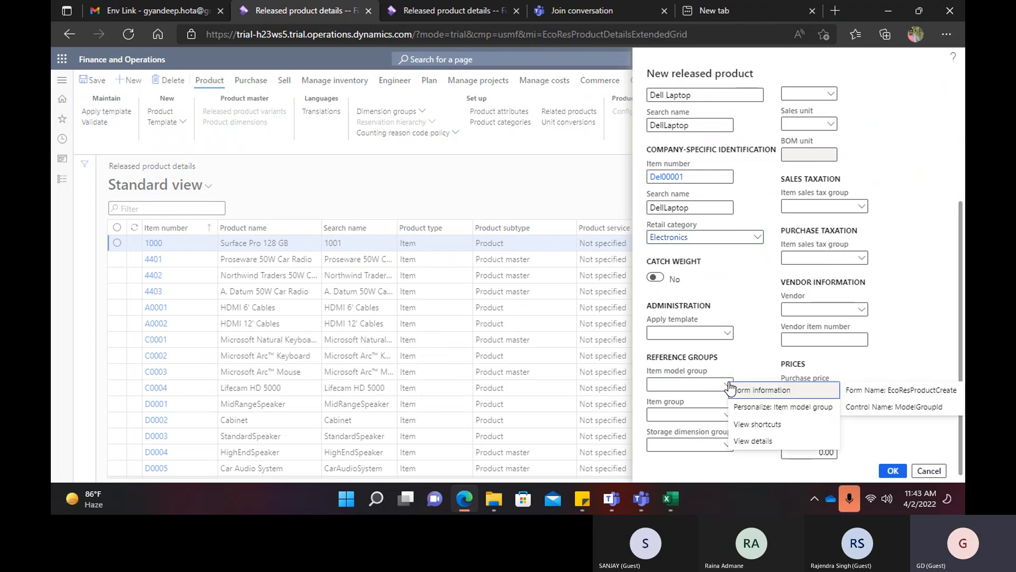
pyautogui.click(753, 442)
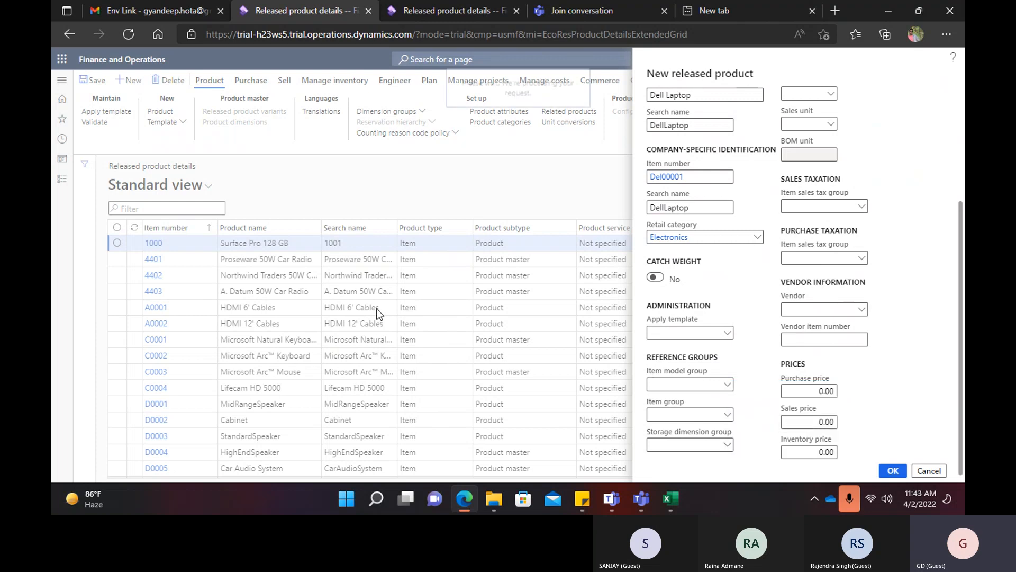
pyautogui.click(284, 269)
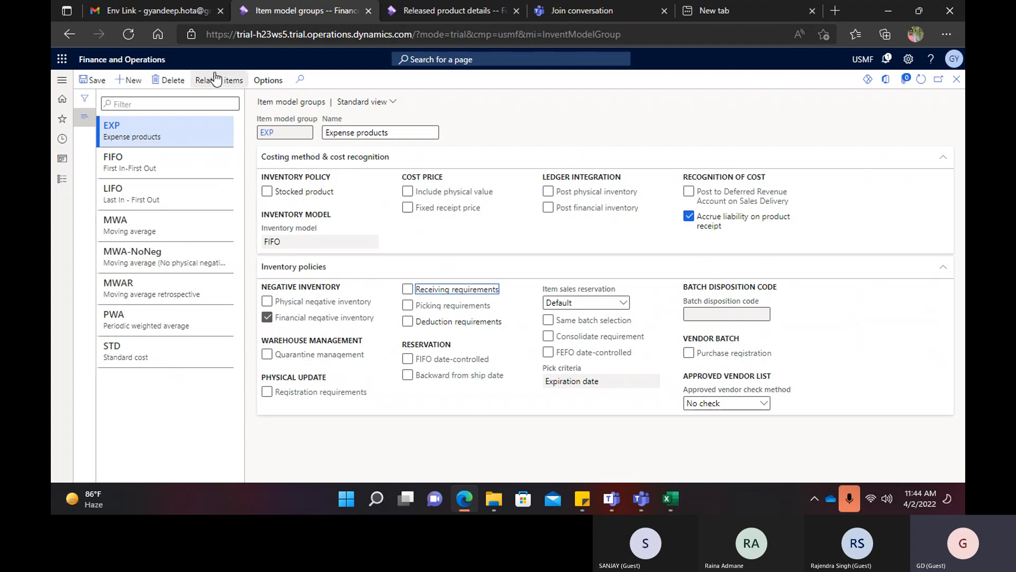
pyautogui.click(132, 80)
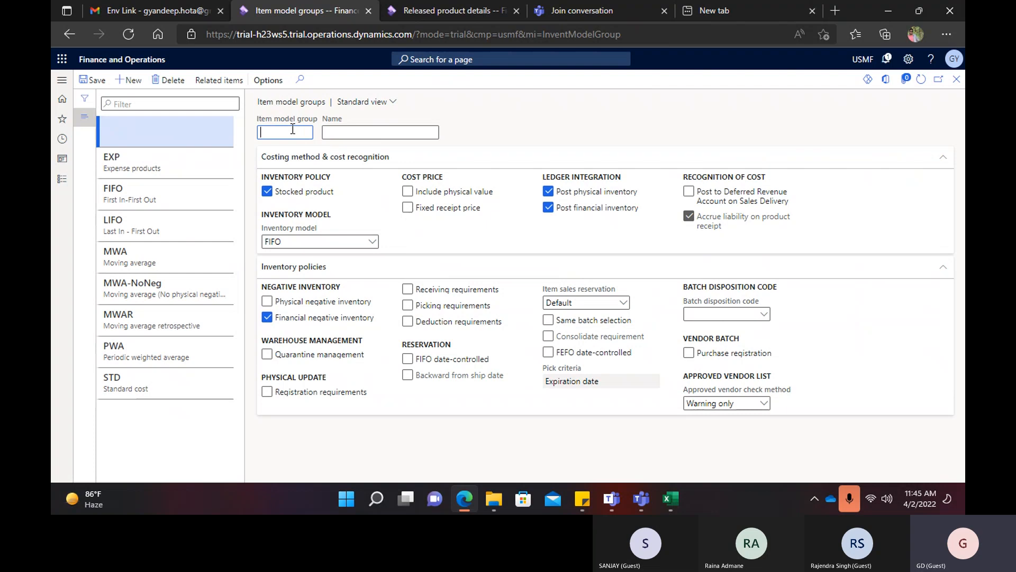
pyautogui.click(168, 80)
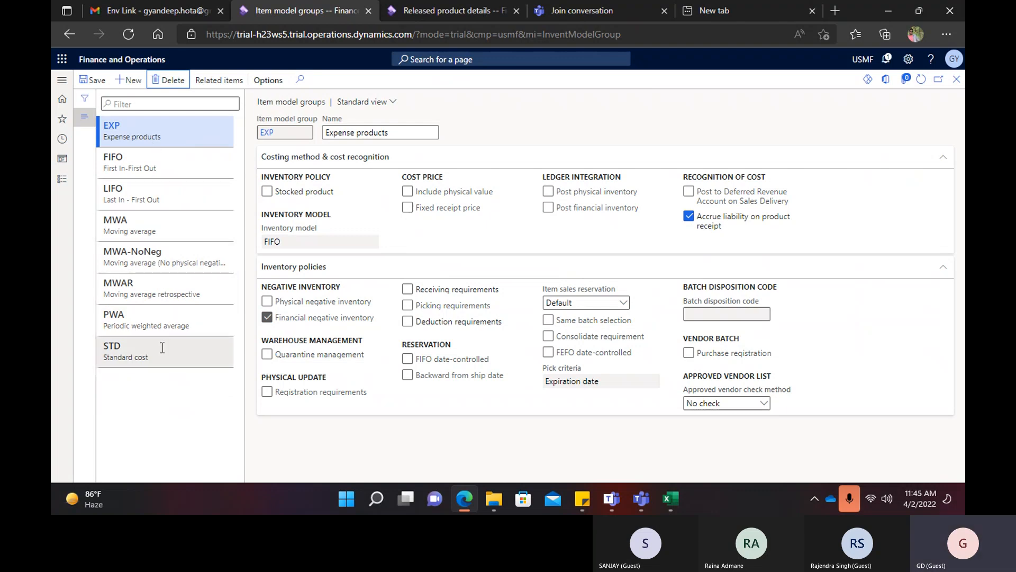
pyautogui.click(170, 79)
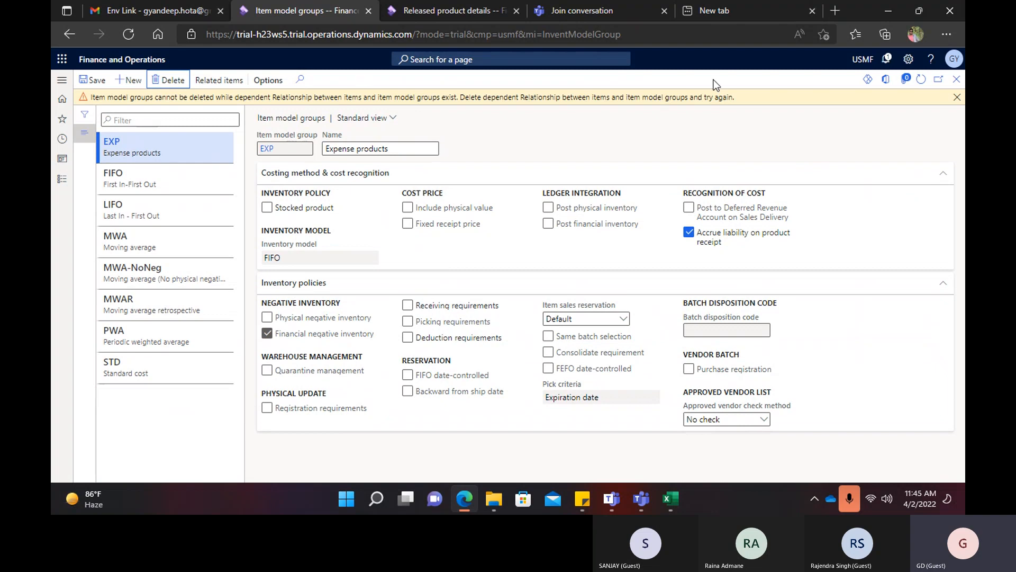
pyautogui.click(957, 97)
# Add a new item model group with the code Default and the name Default Model.
pyautogui.click(133, 85)
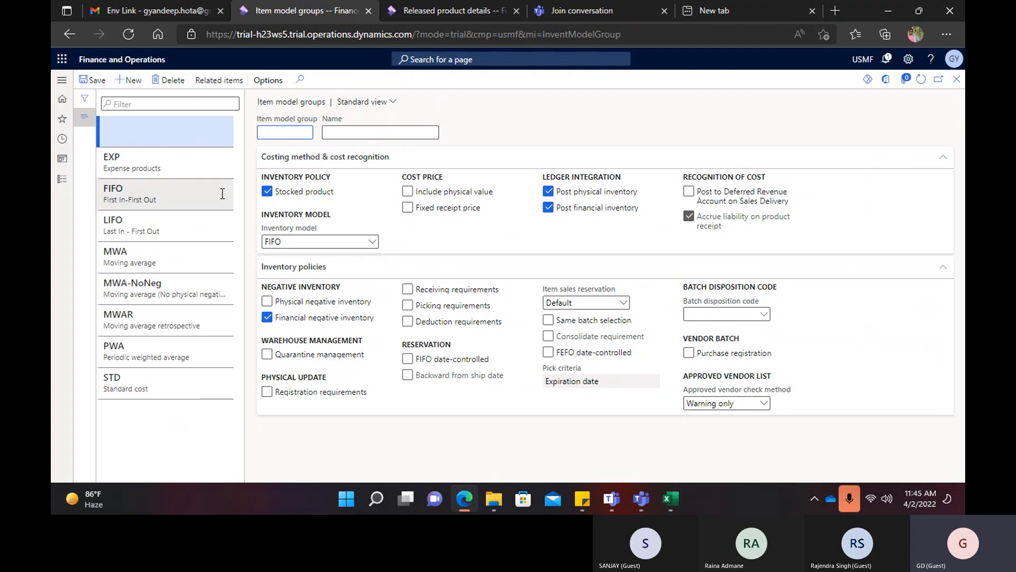
pyautogui.write('Default')
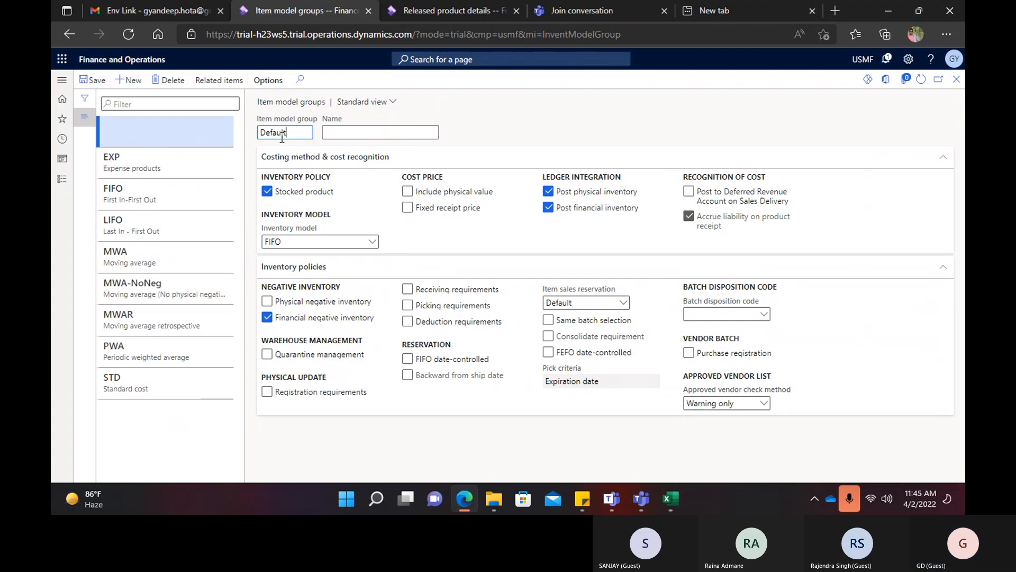
pyautogui.click(341, 131)
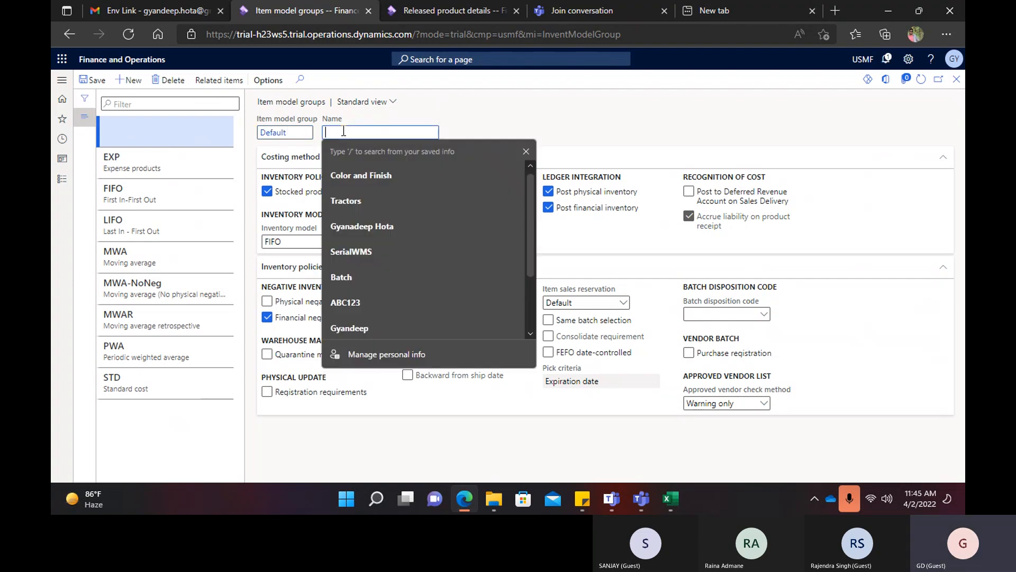
pyautogui.write('Default')
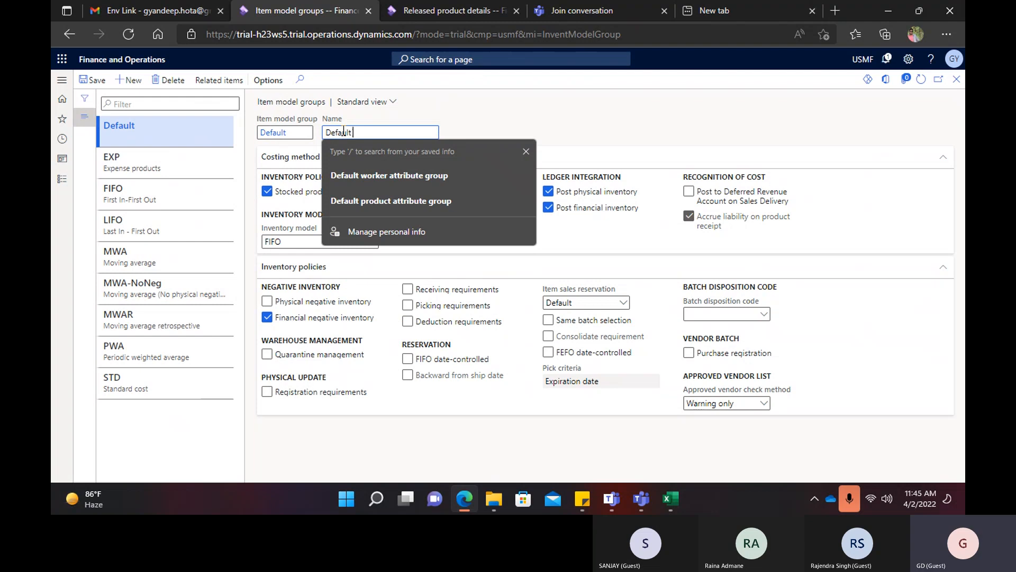
pyautogui.write(' Model')
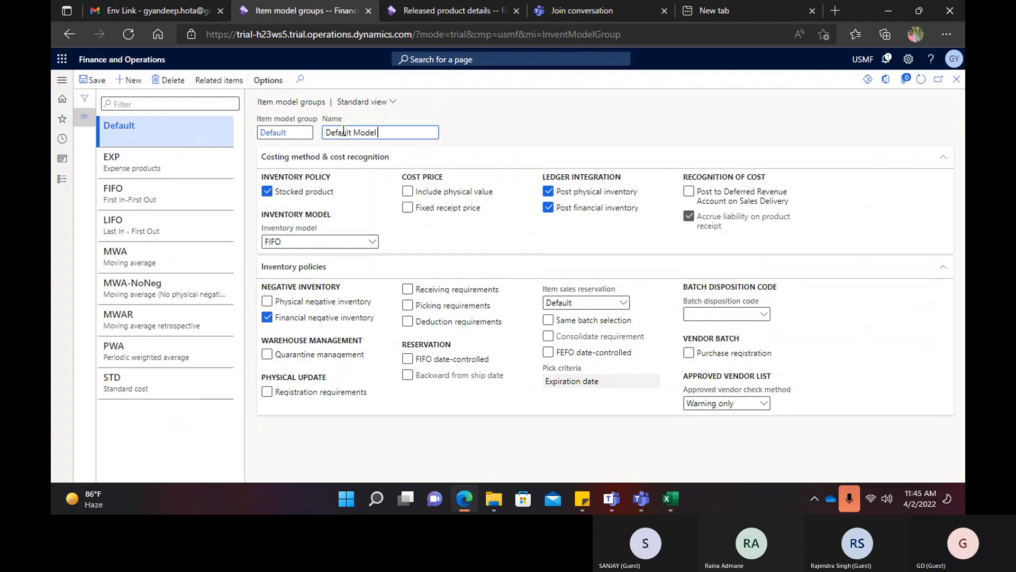
# Complete the Default item model group's name as Default Model Group and save the record.
pyautogui.write(' Group')
pyautogui.click(100, 82)
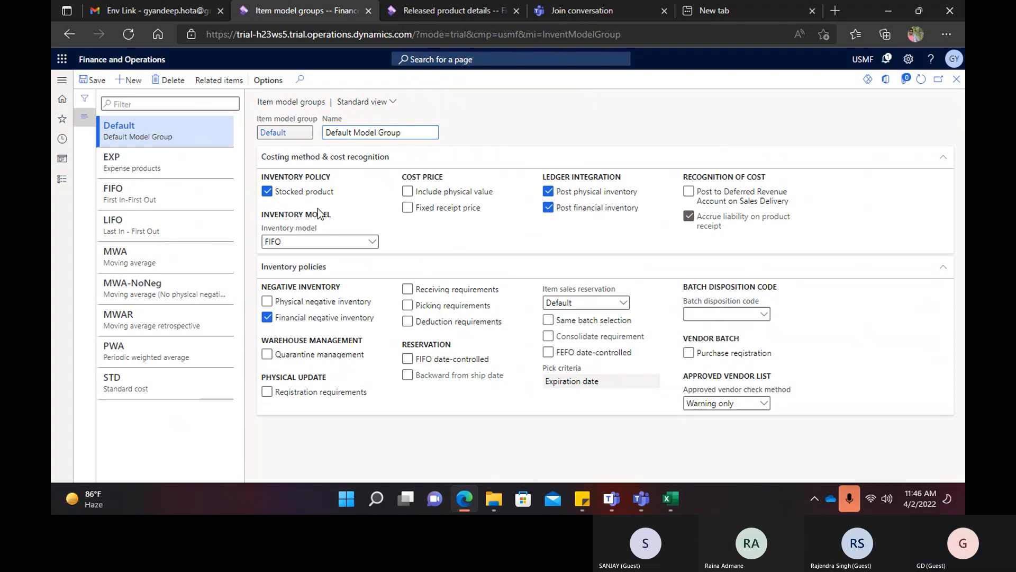
# Turn the Stocked product option of the Default item model group off and on again.
pyautogui.moveTo(309, 197)
pyautogui.click(269, 192)
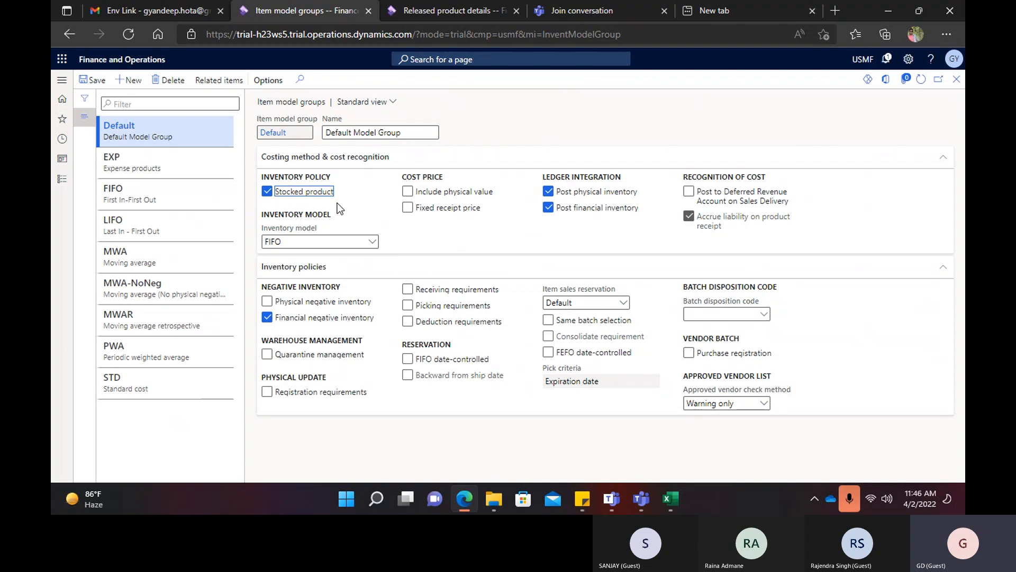
pyautogui.click(267, 193)
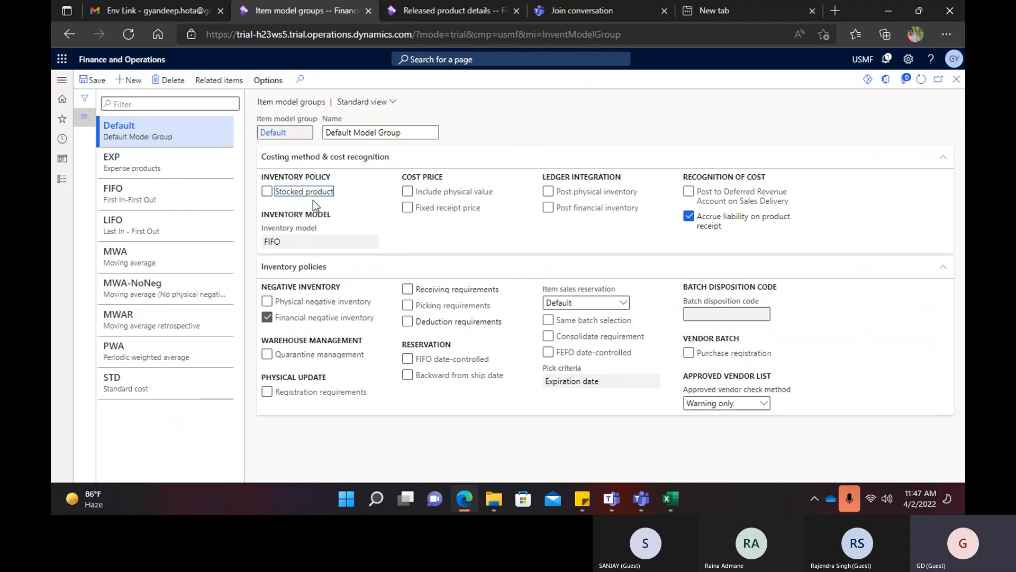
pyautogui.click(297, 193)
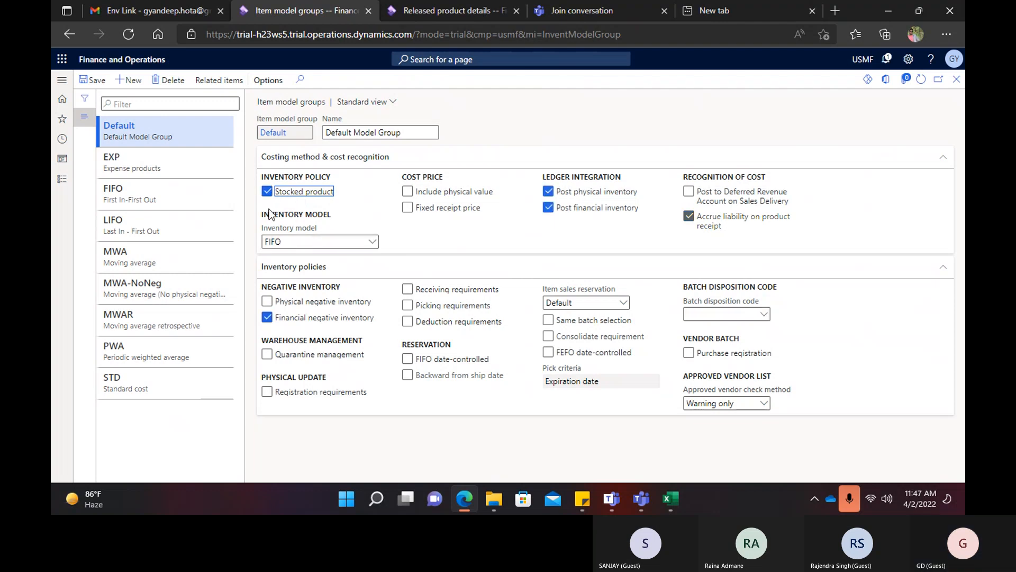
pyautogui.moveTo(275, 196)
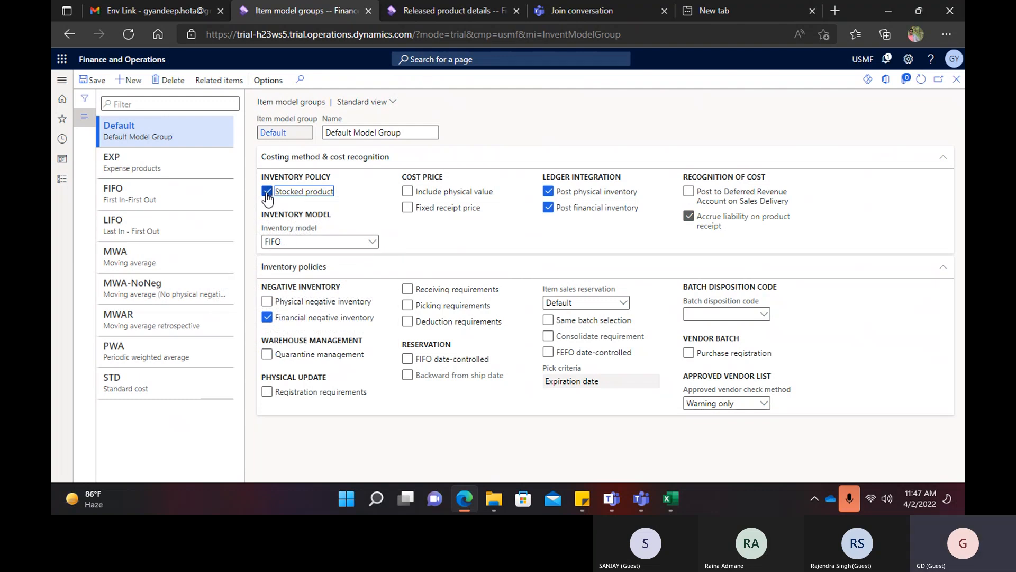
# Start a new released product from the Iphone released product details page and set its product type to Service.
pyautogui.click(447, 16)
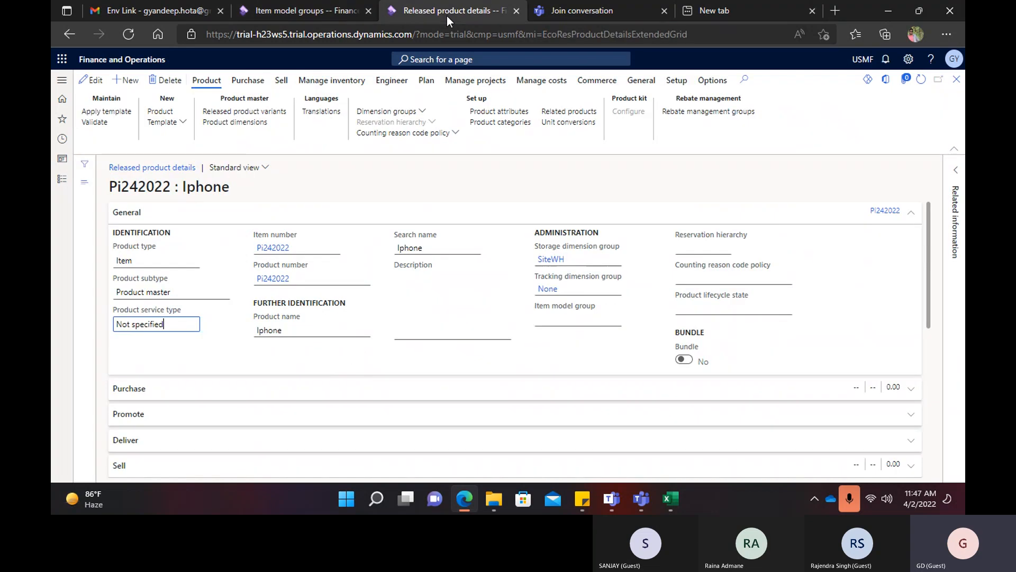
pyautogui.click(126, 79)
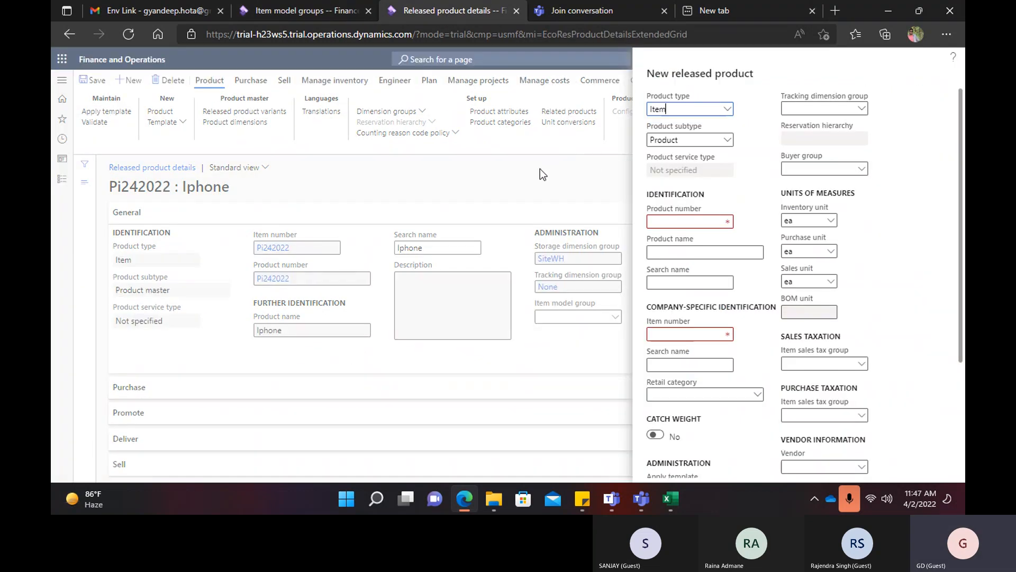
pyautogui.click(250, 7)
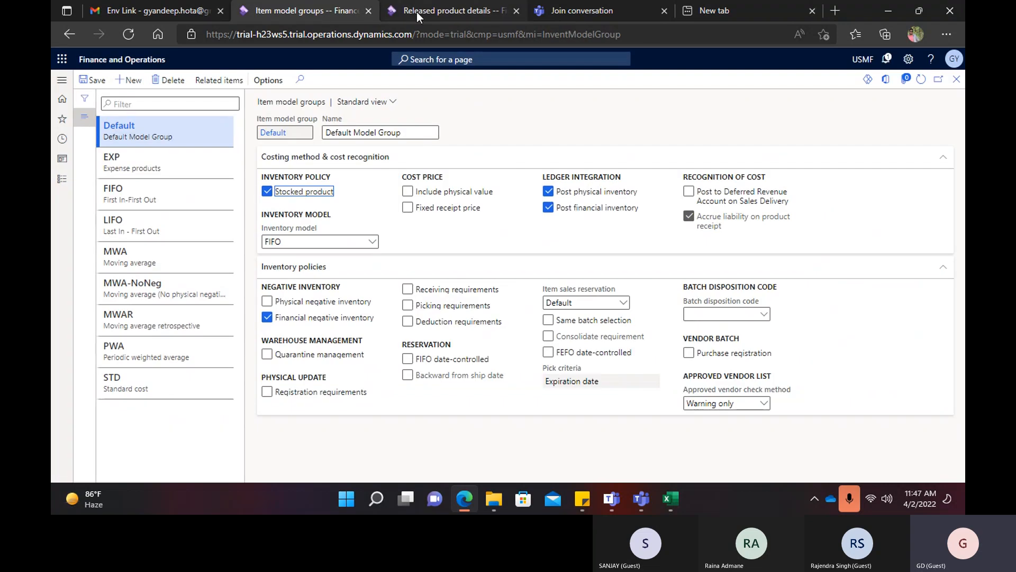
pyautogui.click(461, 11)
pyautogui.click(727, 109)
pyautogui.click(712, 139)
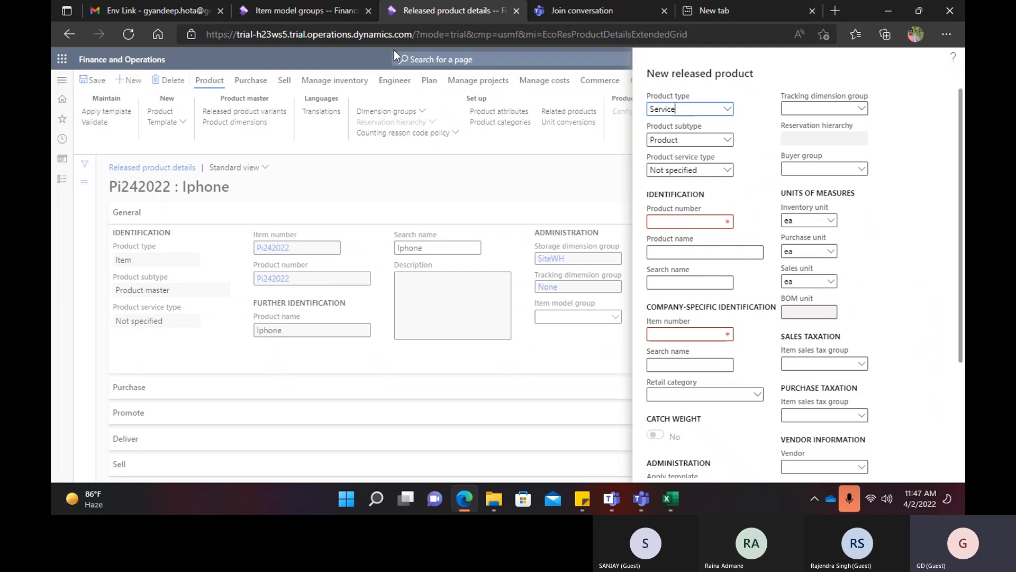
# Check the Stocked product option's description, and switch the new released product's type to Item and back to Service.
pyautogui.click(310, 11)
pyautogui.moveTo(304, 201)
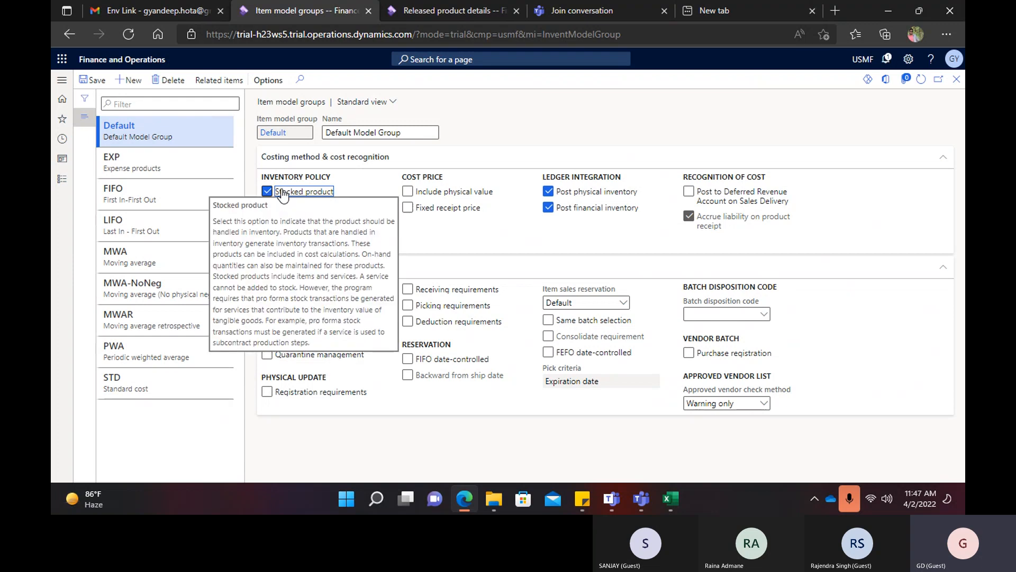
pyautogui.click(417, 17)
pyautogui.click(725, 110)
pyautogui.click(661, 123)
pyautogui.click(725, 109)
pyautogui.click(698, 137)
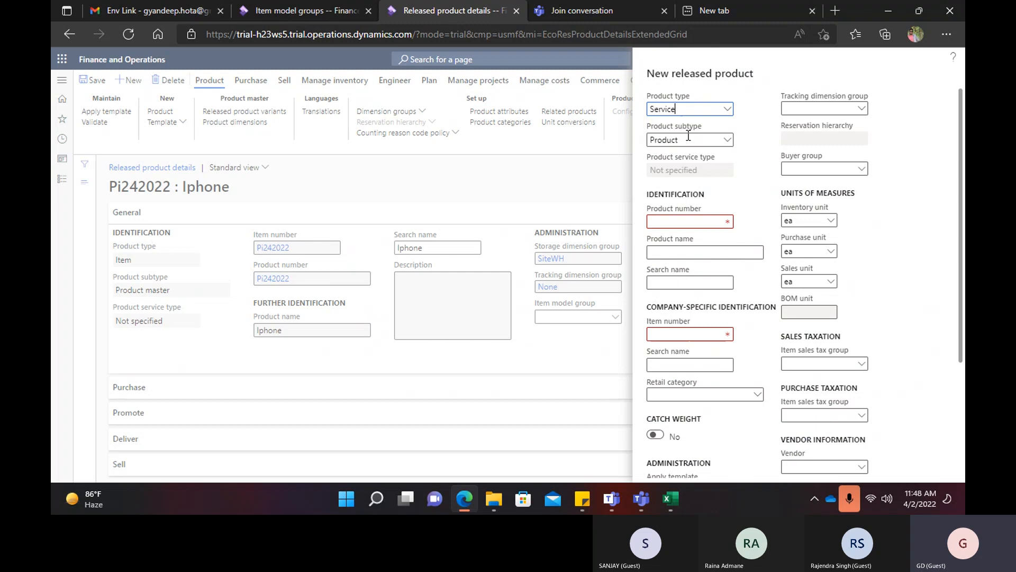
# Review the available inventory models for the Default item model group.
pyautogui.click(327, 12)
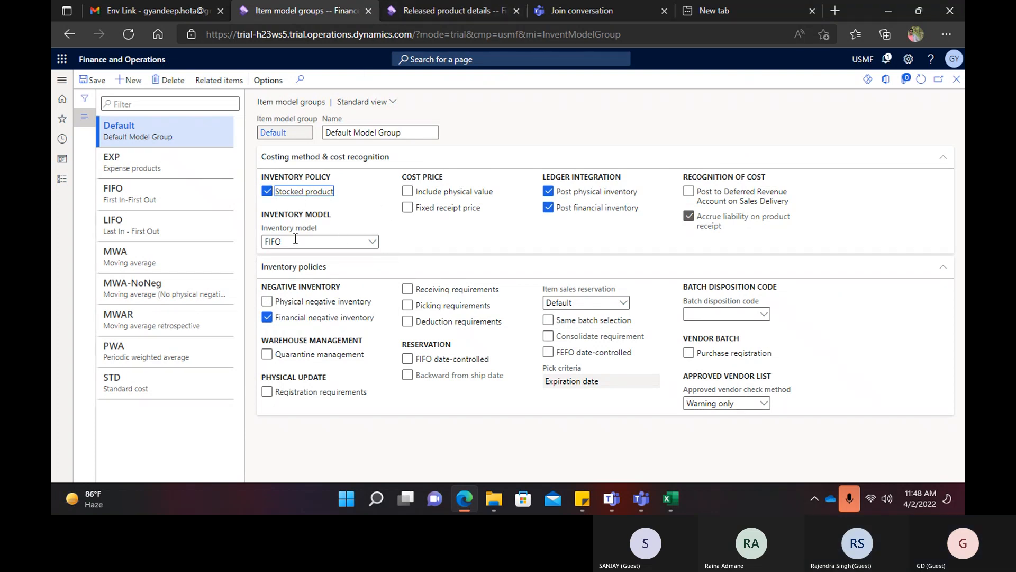
pyautogui.click(370, 248)
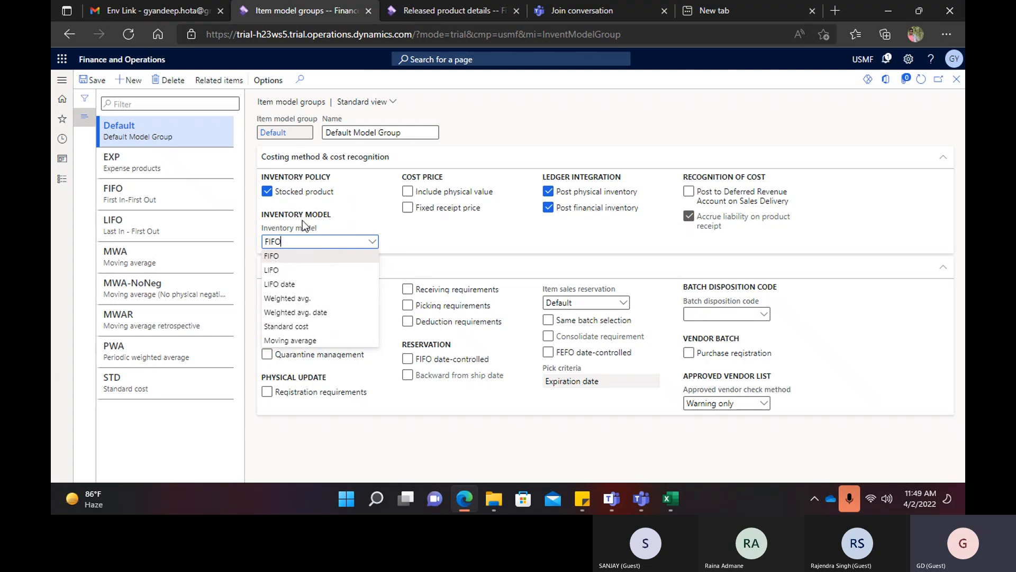
pyautogui.click(438, 233)
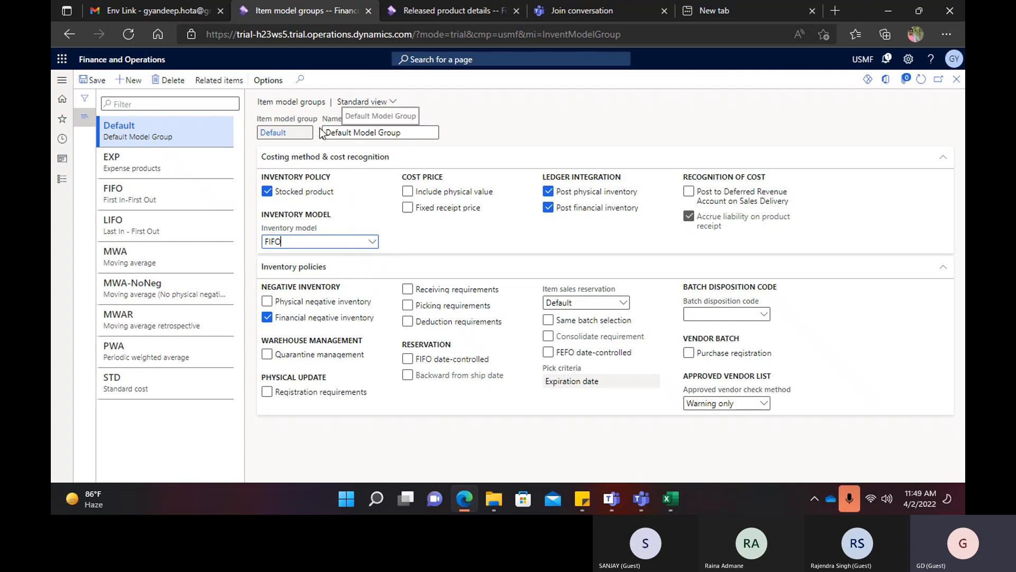
# Rename the Default item model group as Default Model Group(FIFO).
pyautogui.write('(FIF')
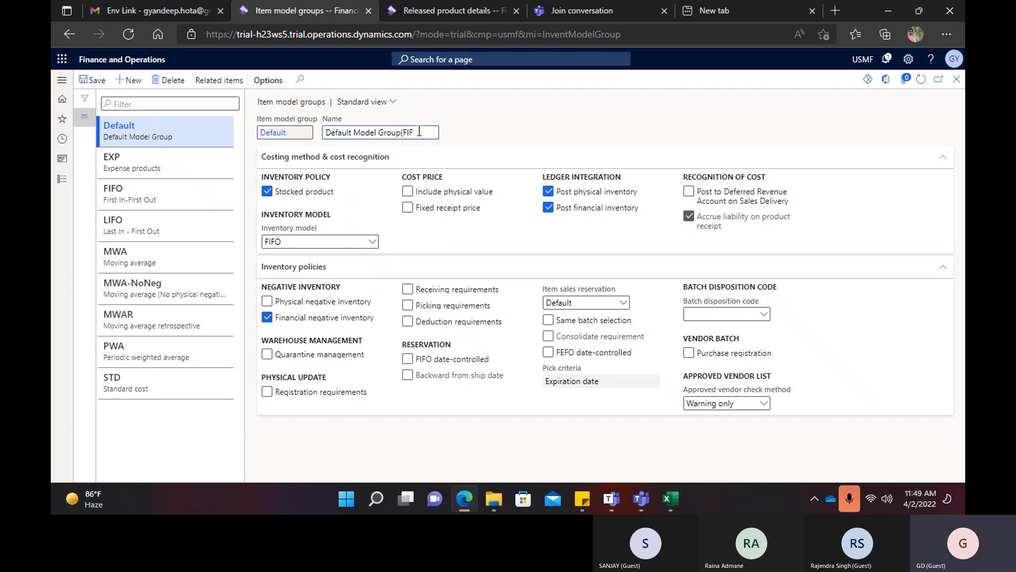
pyautogui.write('O')
pyautogui.write(')')
# Switch to Excel and enter PO in cell H4 and Create PO in H5 of Sheet2.
pyautogui.click(668, 497)
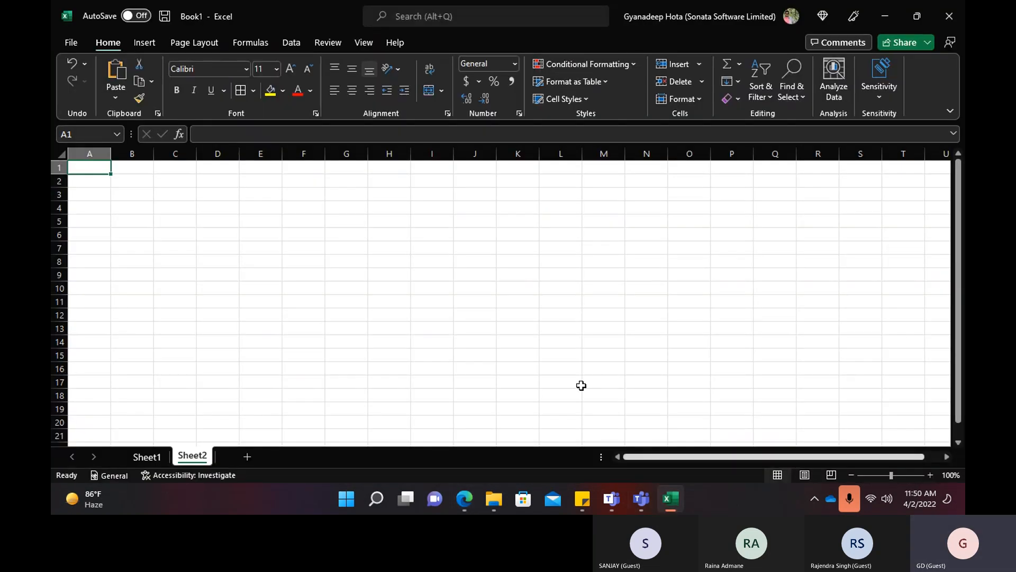
pyautogui.click(394, 202)
pyautogui.write('PO')
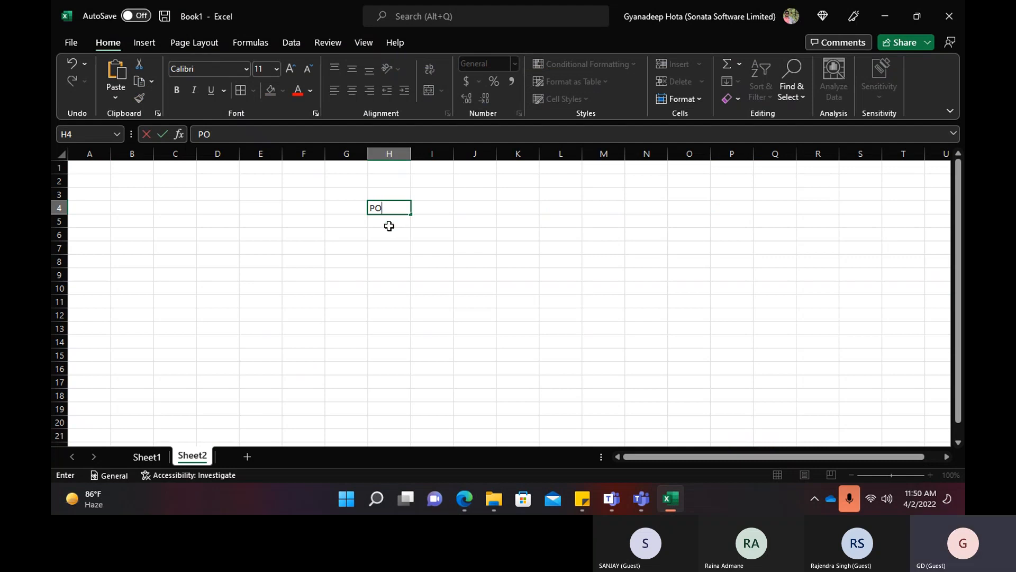
pyautogui.press('Return')
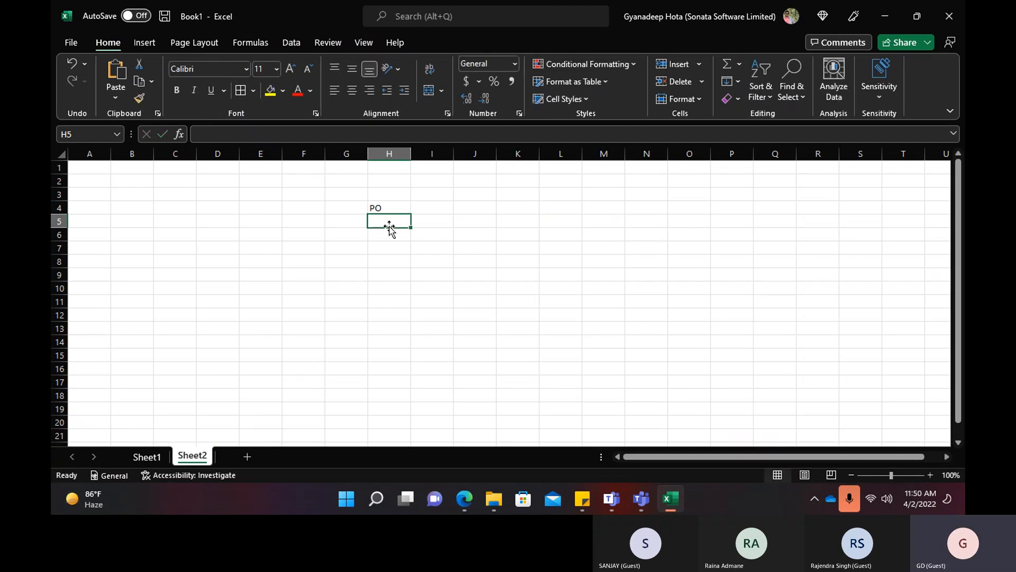
pyautogui.write('Create')
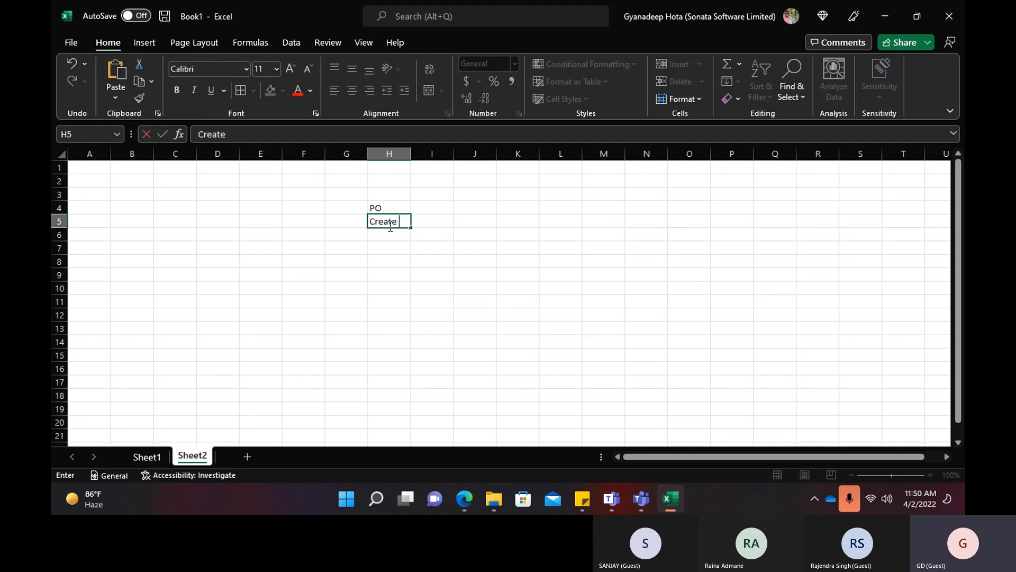
pyautogui.write(' PO')
pyautogui.press('Return')
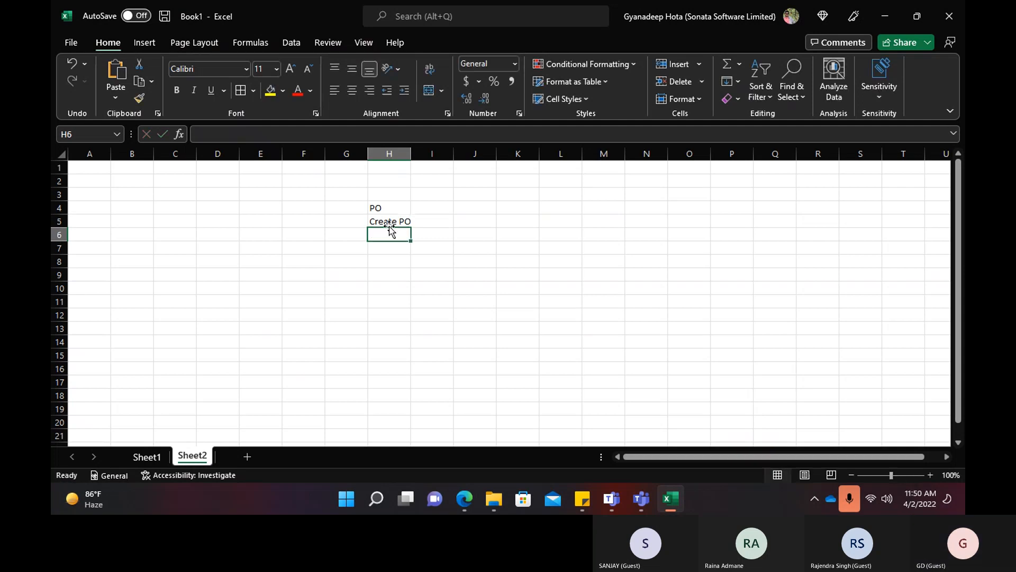
# Add the process steps Confirm it in cell H6 and Create PR in H7.
pyautogui.write('Confirm it')
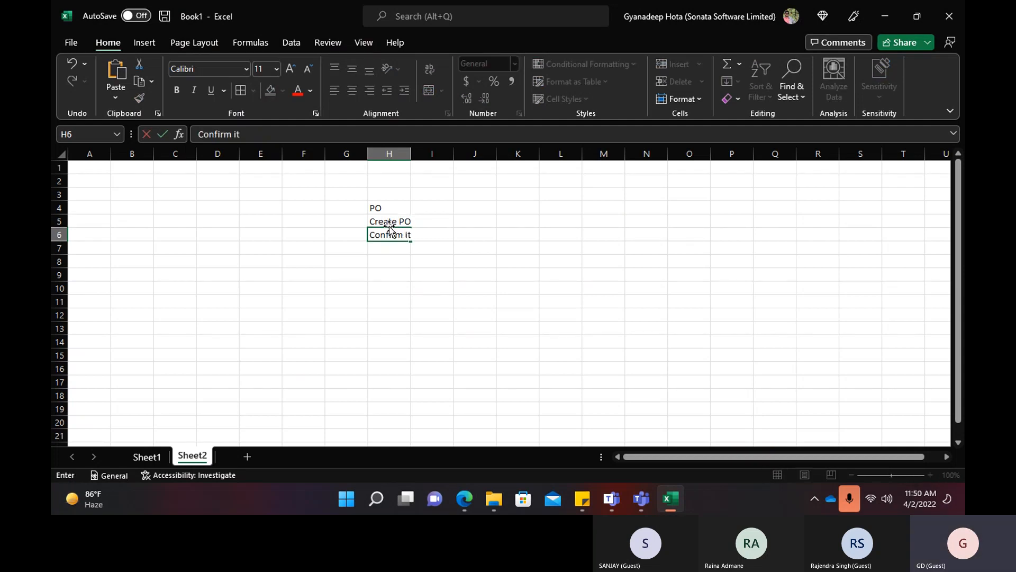
pyautogui.press('Return')
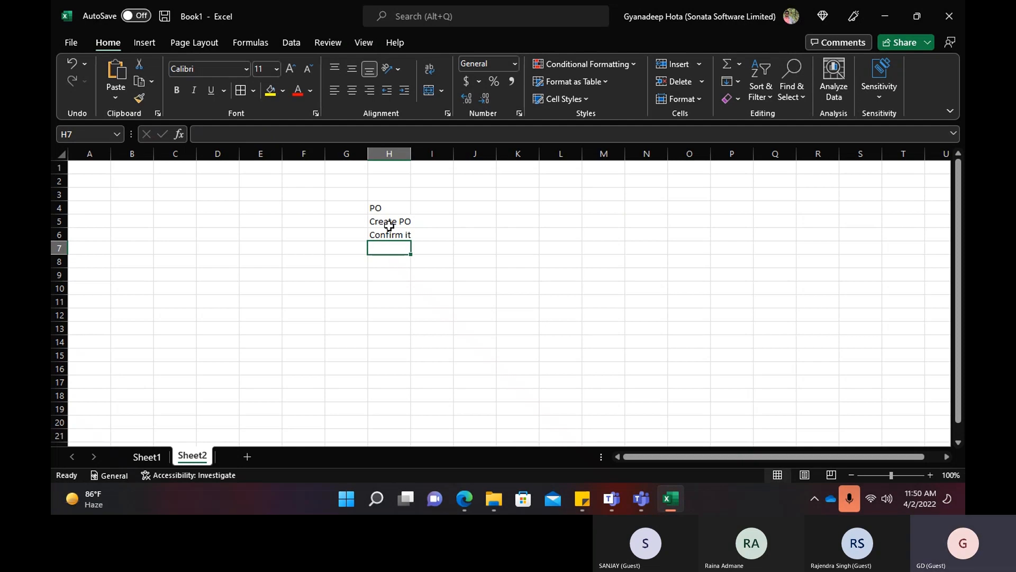
pyautogui.write('Create ')
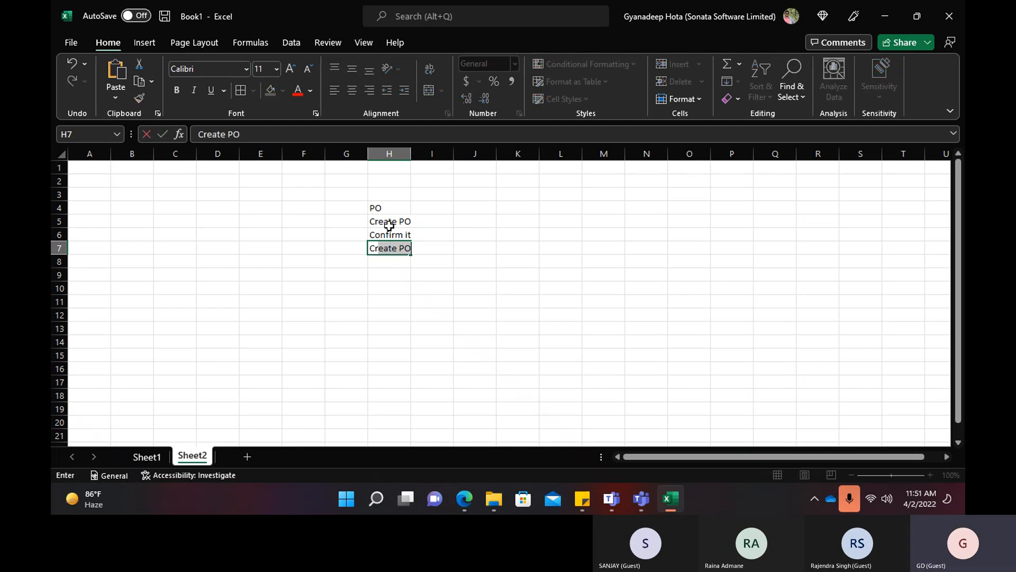
pyautogui.write('PR')
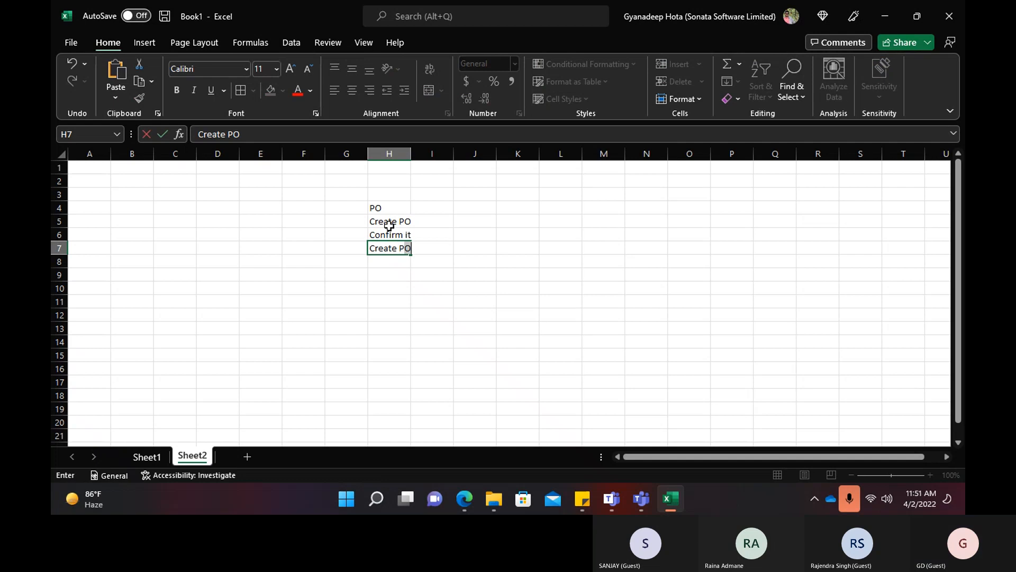
pyautogui.press('Return')
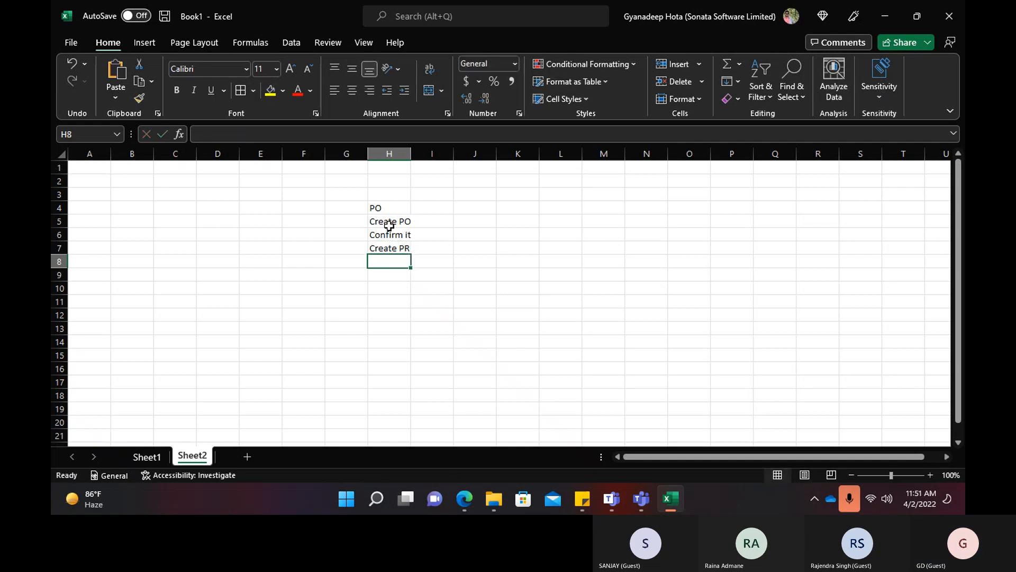
# Enter Confirm it in cell I7 beside Create PR, and Invoice it in H8.
pyautogui.press('Up')
pyautogui.press('Right')
pyautogui.write('Confirm it')
pyautogui.press('Return')
pyautogui.write('Invoice it')
pyautogui.press('Tab')
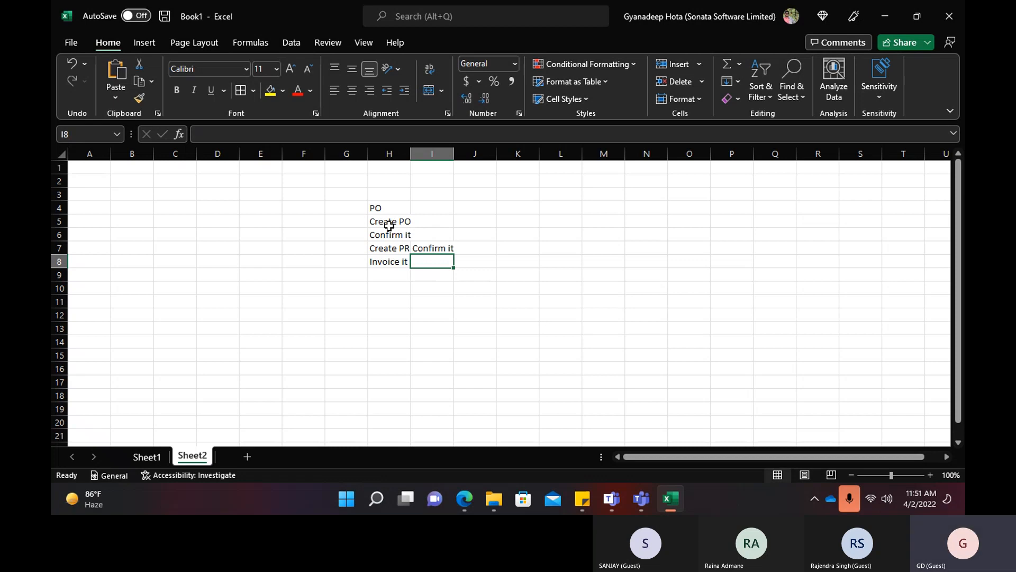
# Enter 1000 in cell I8 and 10 in J8 beside Invoice it, and select both values.
pyautogui.write('1000')
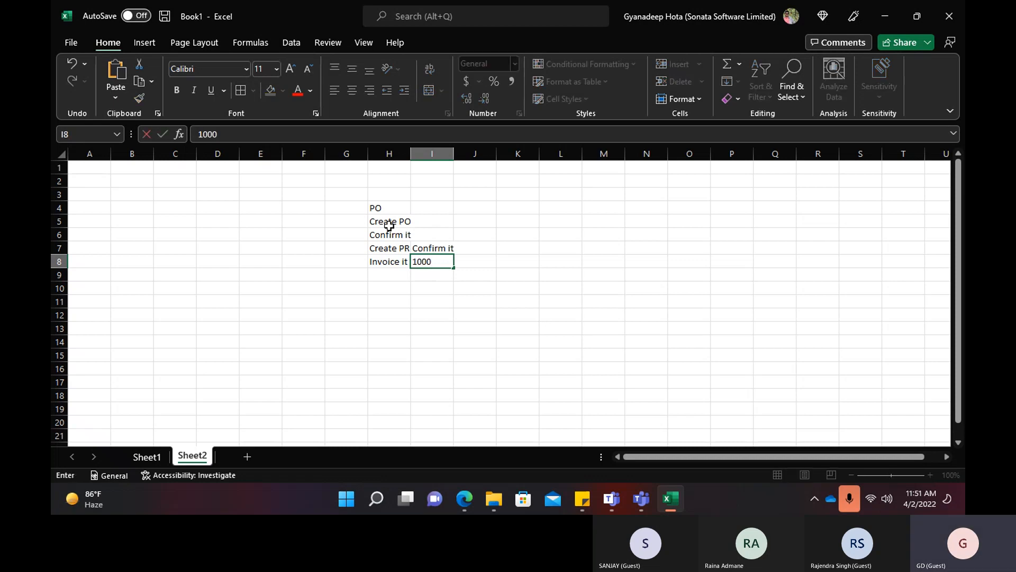
pyautogui.press('Tab')
pyautogui.write('10')
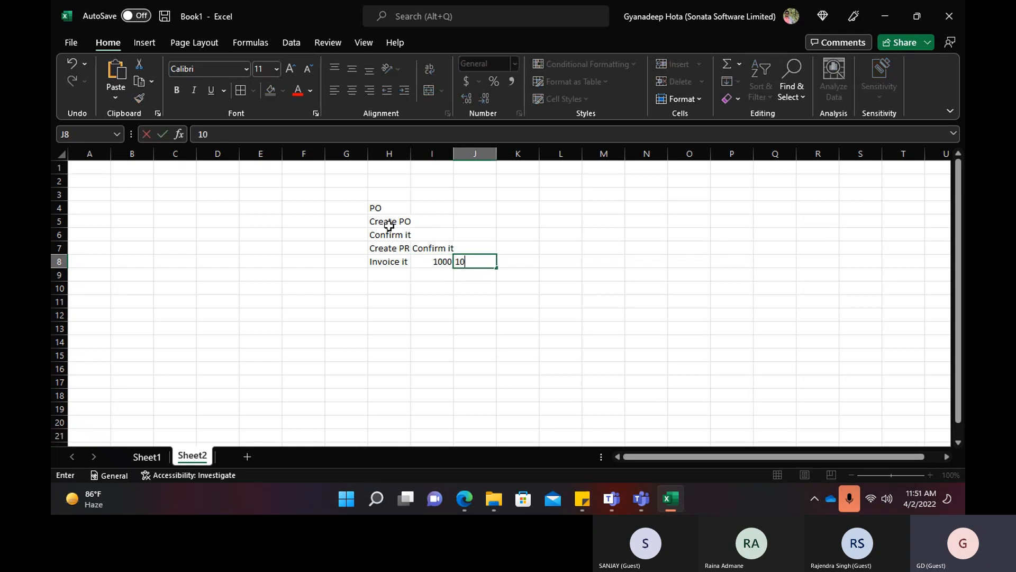
pyautogui.press('Tab')
pyautogui.moveTo(431, 266); pyautogui.dragTo(480, 265)
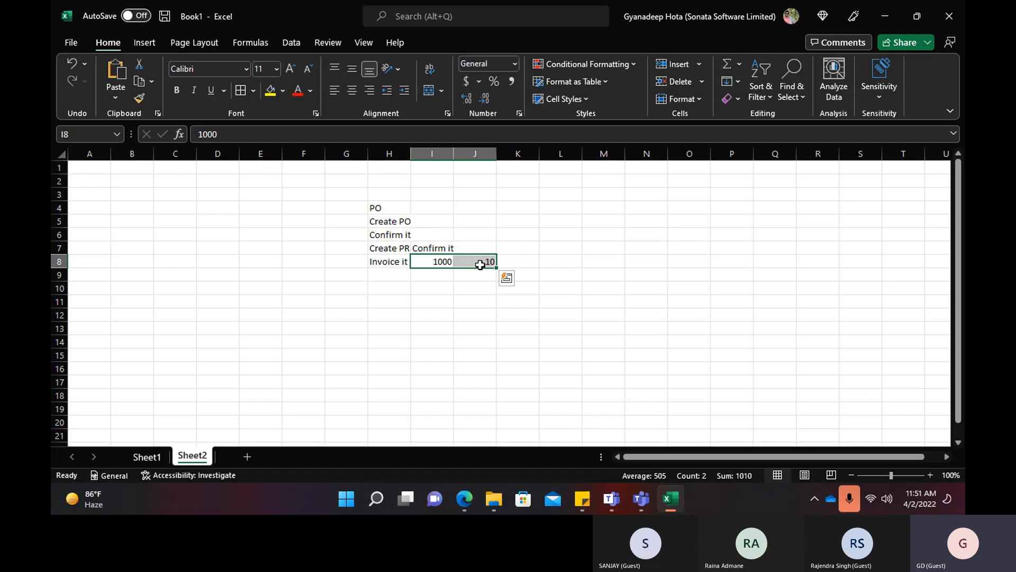
# Switch to Finance and Operations and enable Include physical value for the Default item model group.
pyautogui.hotkey('alt', 'Tab')
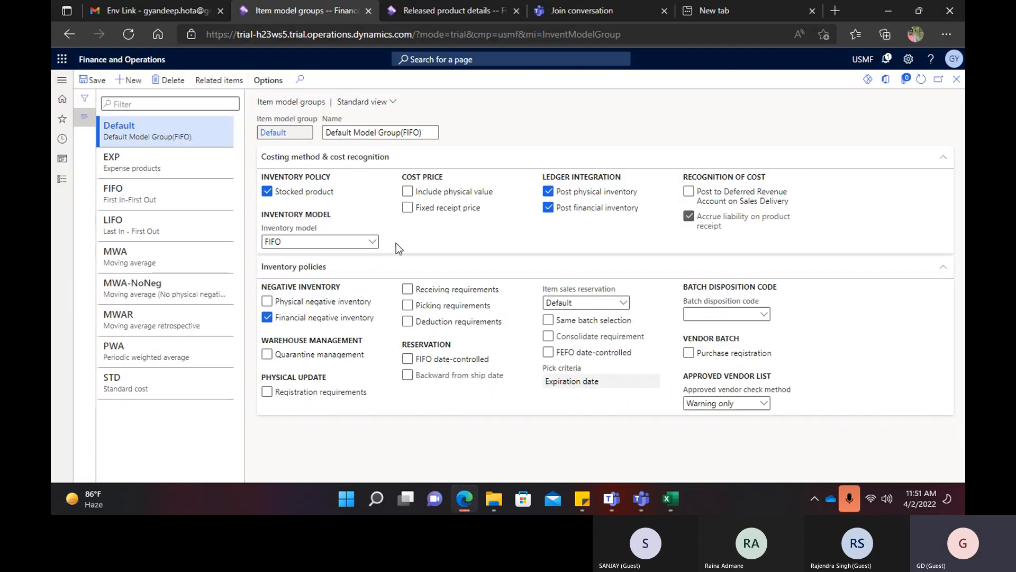
pyautogui.click(408, 191)
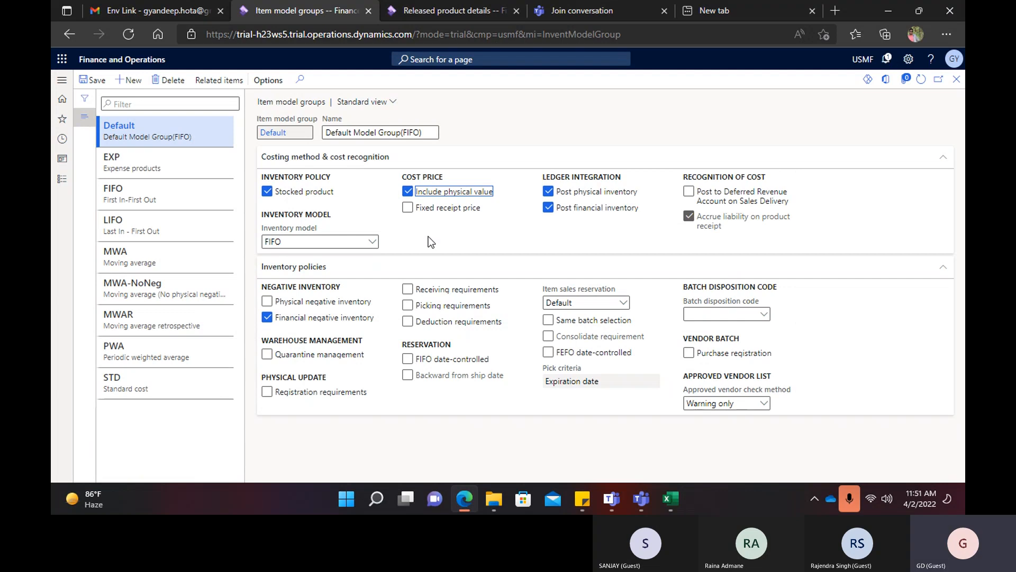
# Compare the Invoice it row in Excel with the Include physical value option in Finance and Operations.
pyautogui.hotkey('alt', 'Tab')
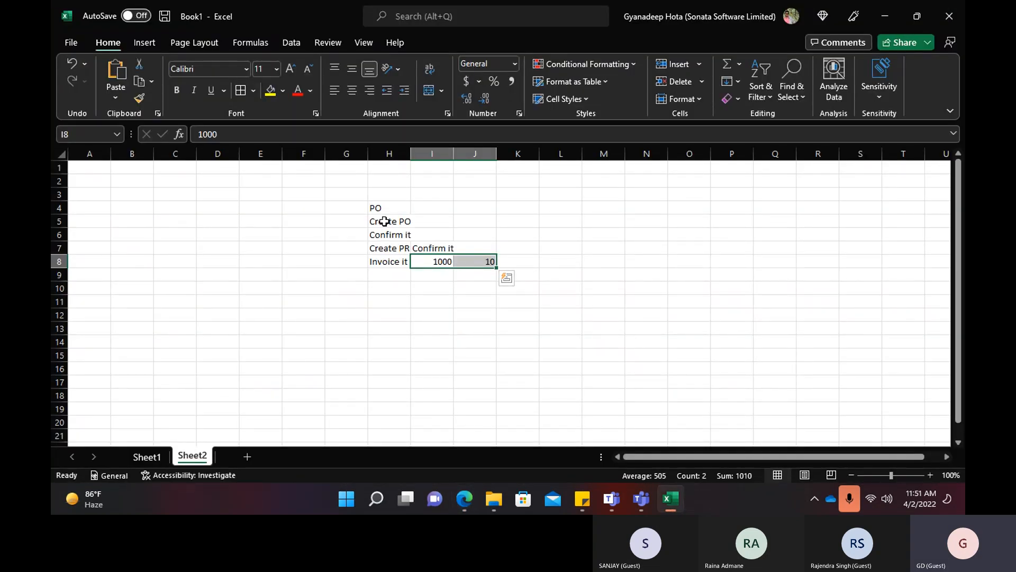
pyautogui.moveTo(386, 261); pyautogui.dragTo(487, 260)
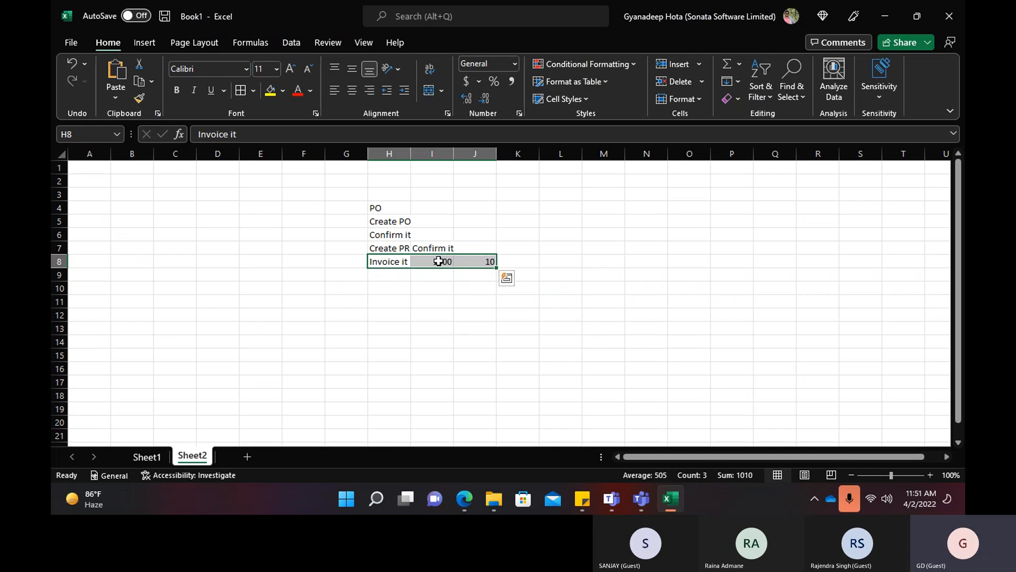
pyautogui.hotkey('alt', 'Tab')
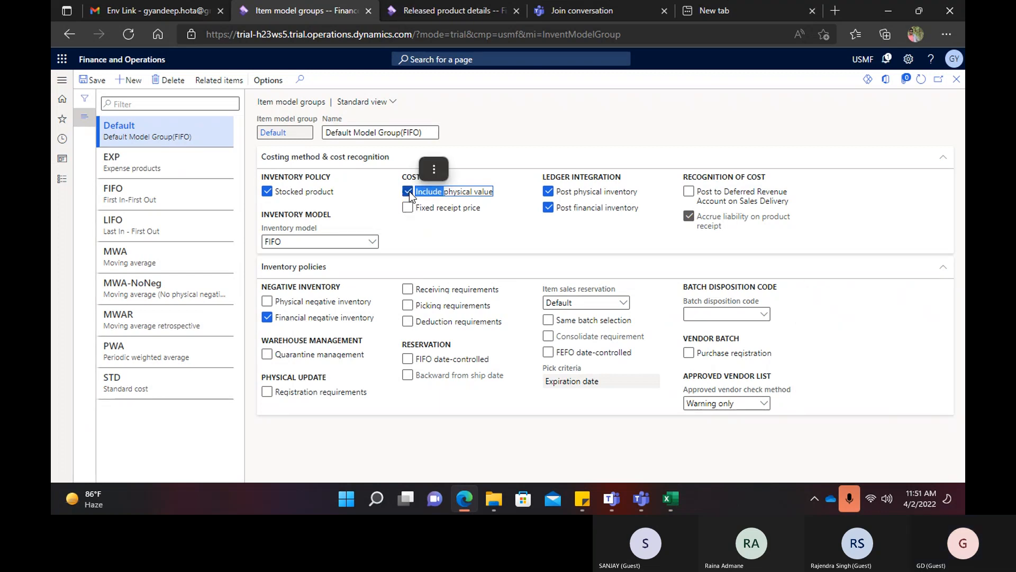
# Switch to the Excel workbook and enter the note qill affect in ledger in cell J7 beside Confirm it.
pyautogui.hotkey('alt', 'Tab')
pyautogui.click(401, 246)
pyautogui.click(470, 249)
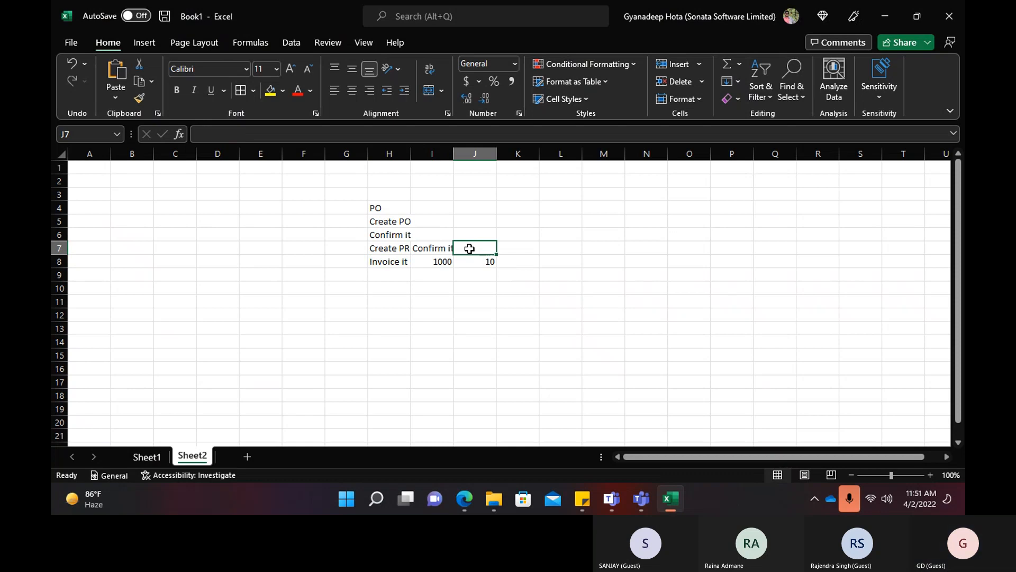
pyautogui.write('qill affect in ')
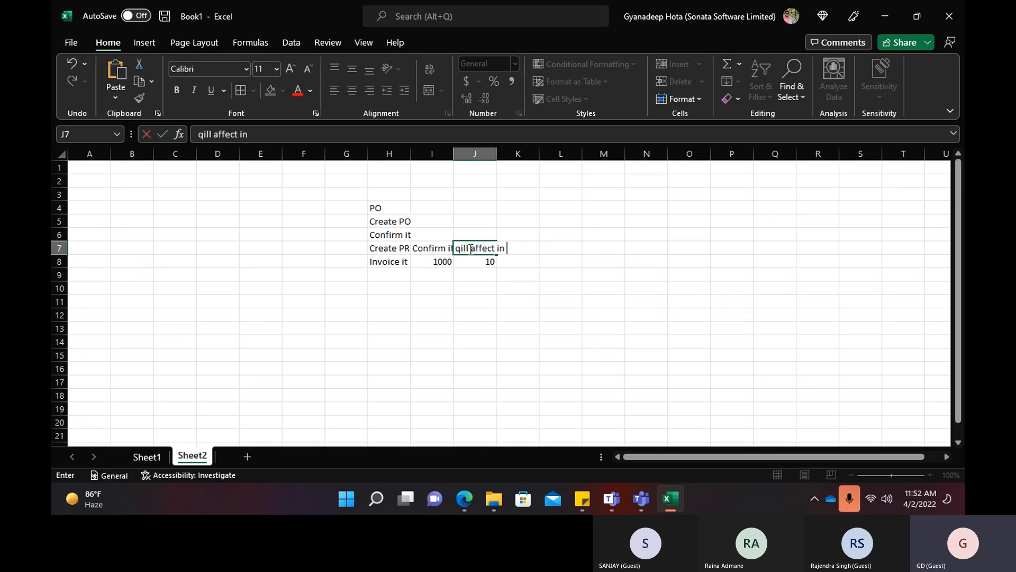
pyautogui.write('ledger')
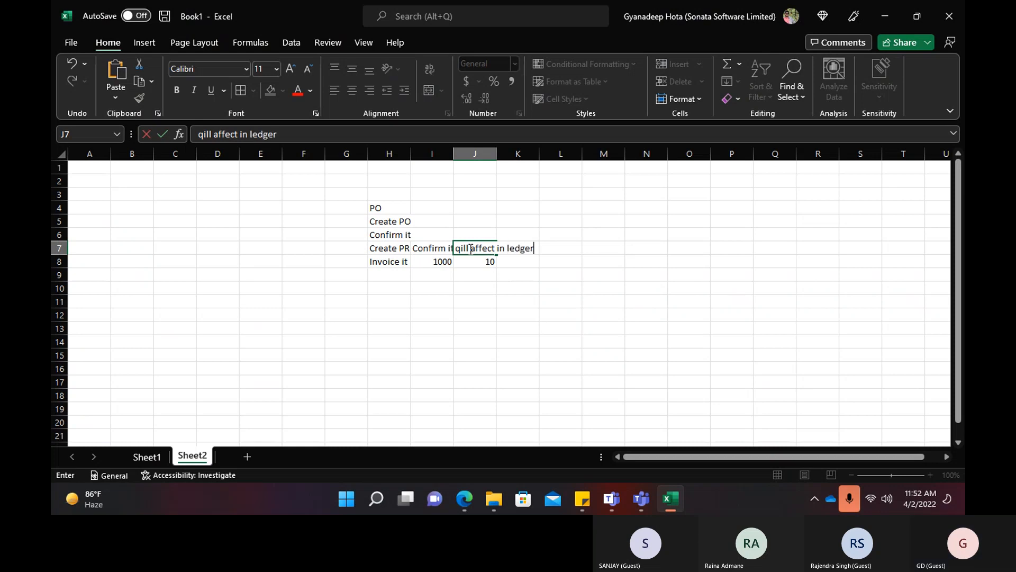
# Return to Finance and Operations, save the Default item model group, and duplicate the Released product details browser tab.
pyautogui.hotkey('alt', 'Tab')
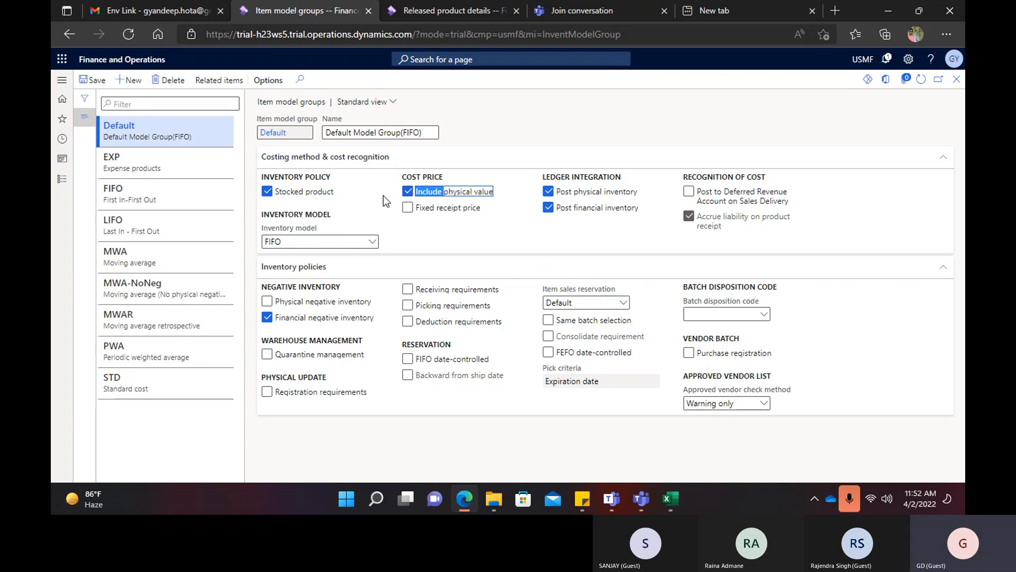
pyautogui.moveTo(409, 211)
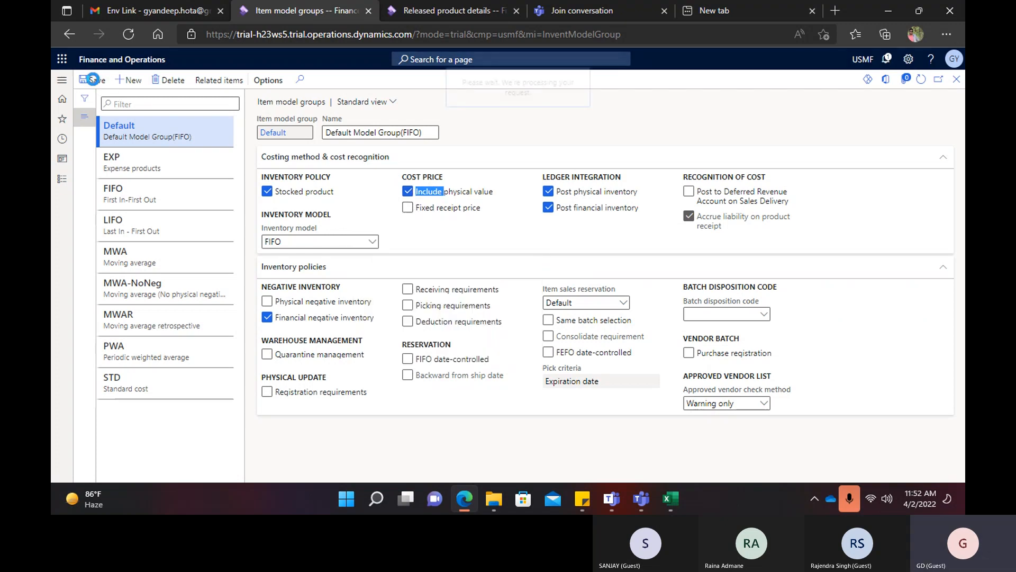
pyautogui.click(458, 11)
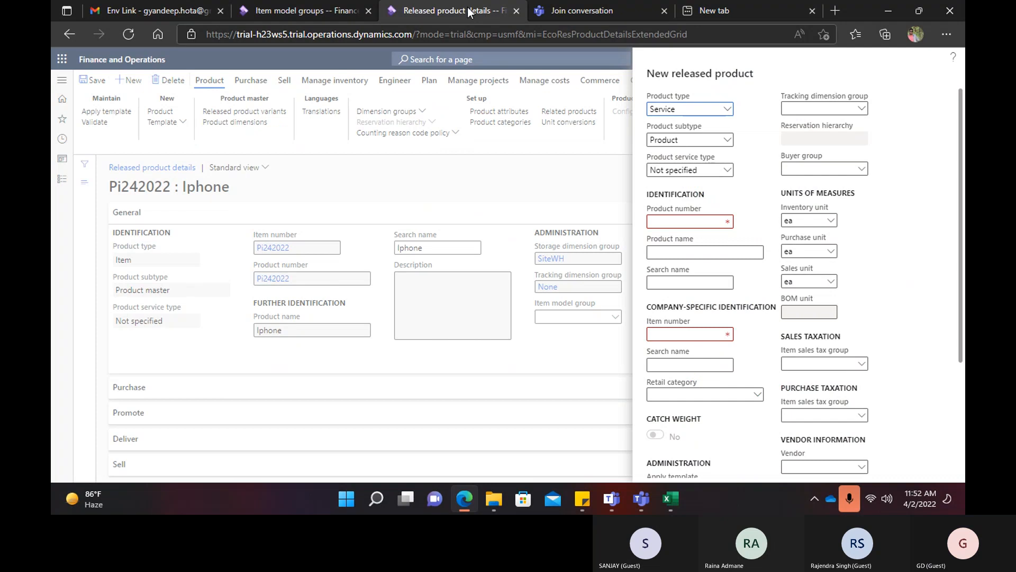
pyautogui.rightClick(442, 4)
pyautogui.click(495, 82)
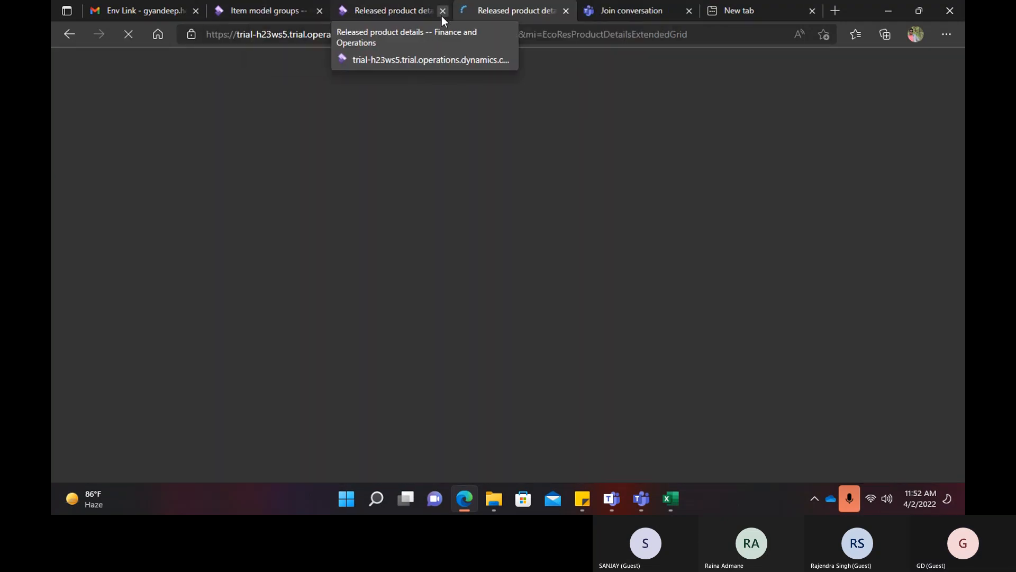
# Examine the costing and inventory policy settings of the other item model groups, from EXP and FIFO through STD, and return to Default.
pyautogui.click(268, 9)
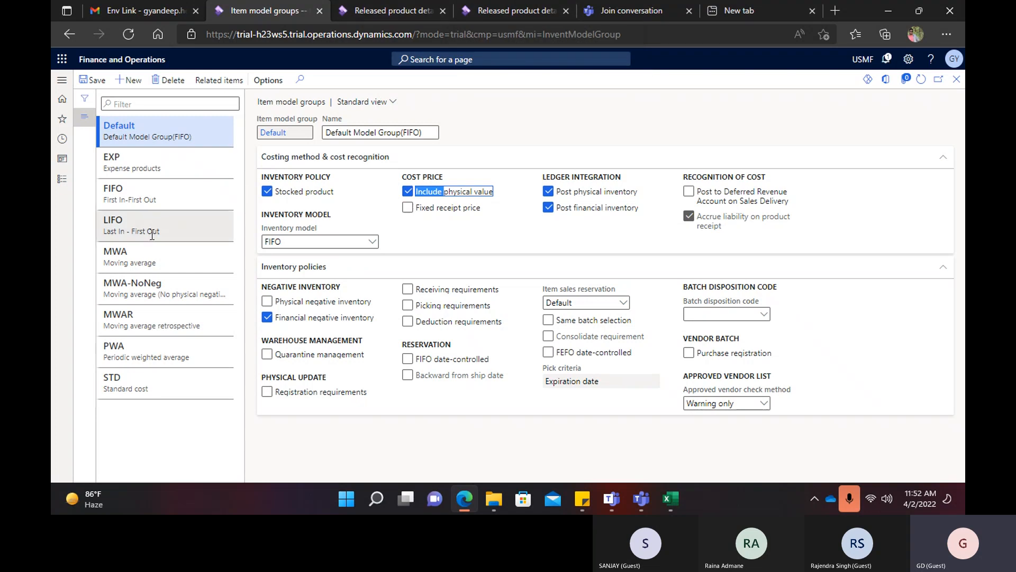
pyautogui.click(176, 253)
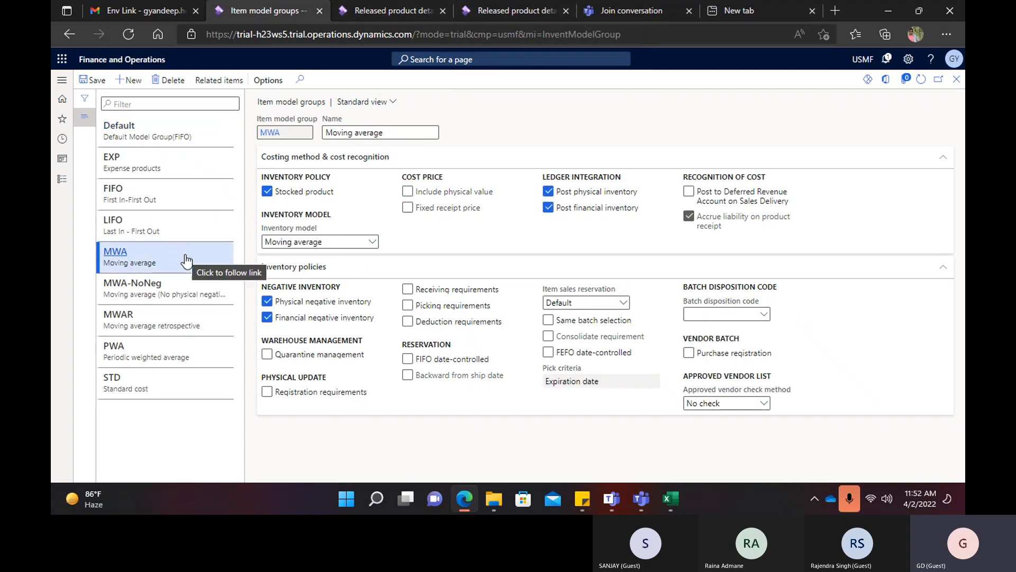
pyautogui.click(143, 228)
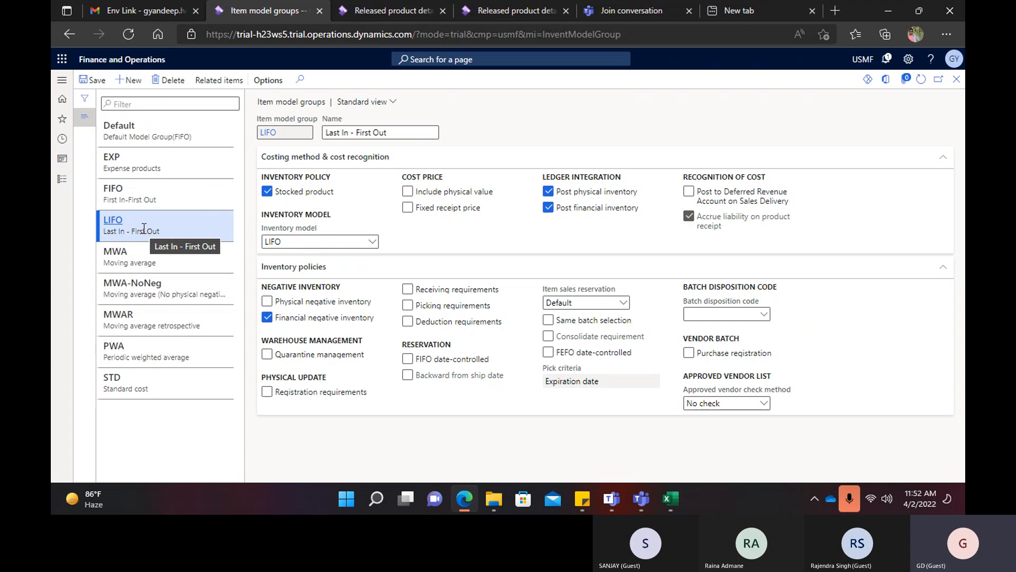
pyautogui.click(153, 195)
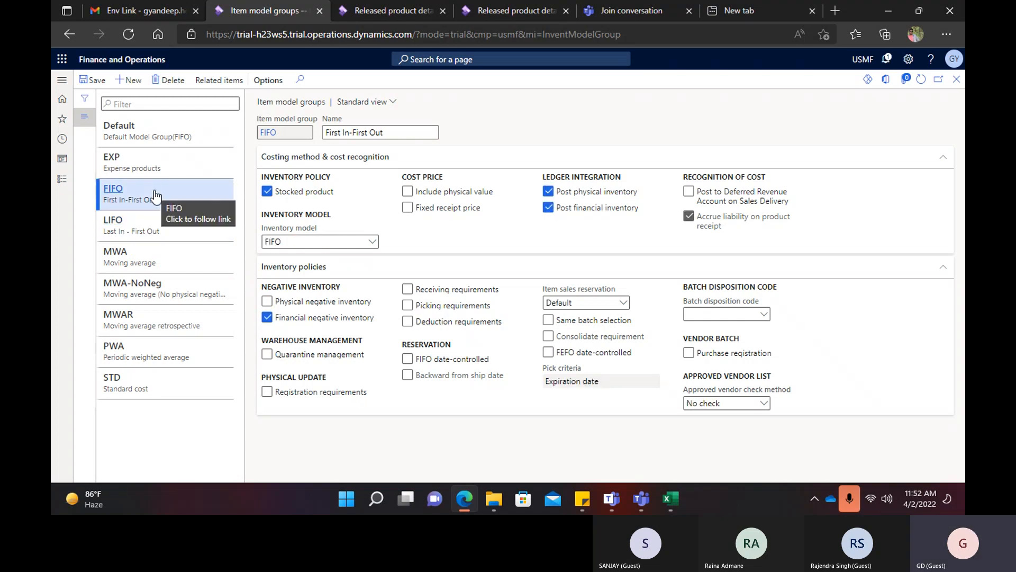
pyautogui.click(159, 163)
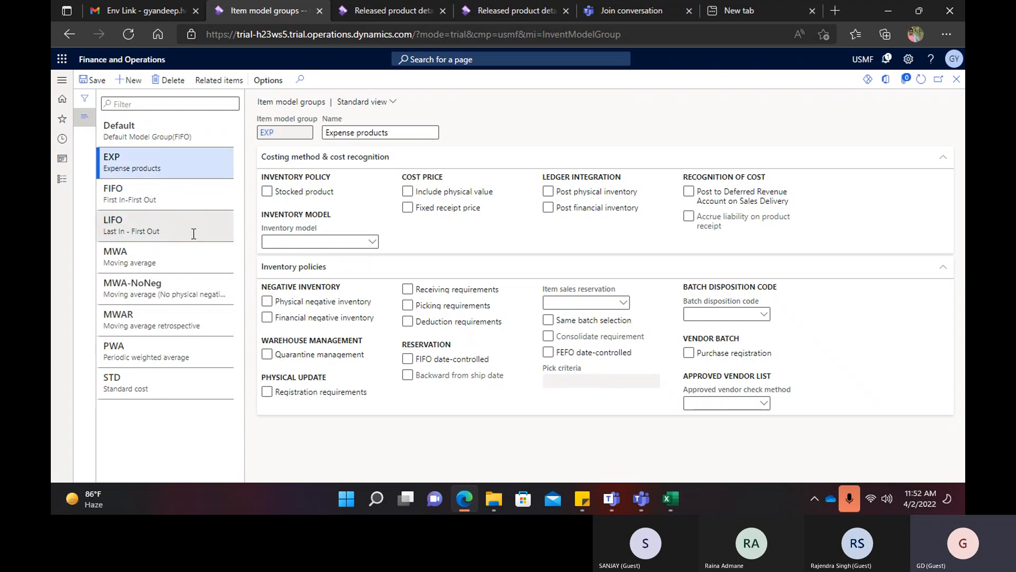
pyautogui.click(170, 289)
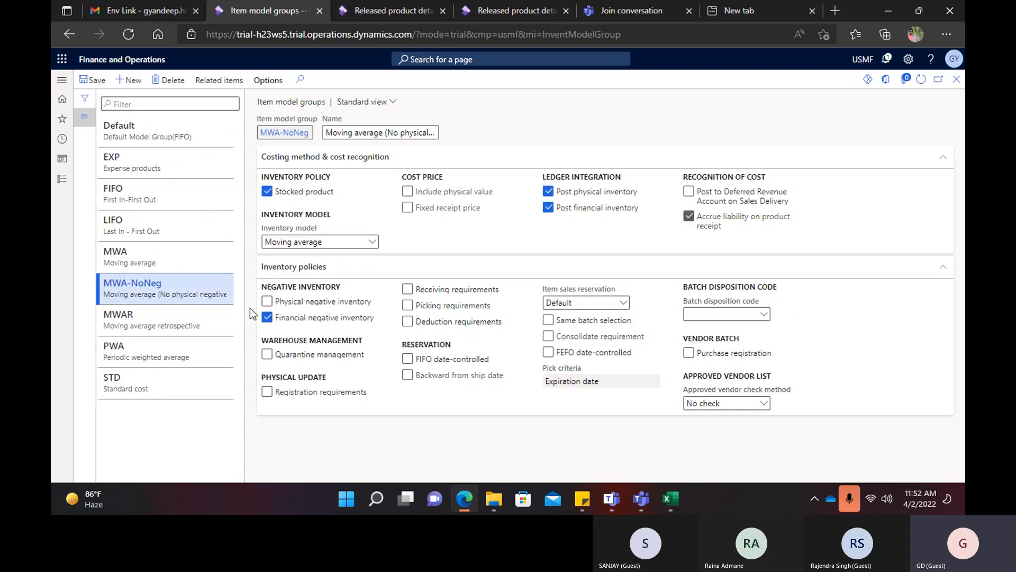
pyautogui.click(189, 321)
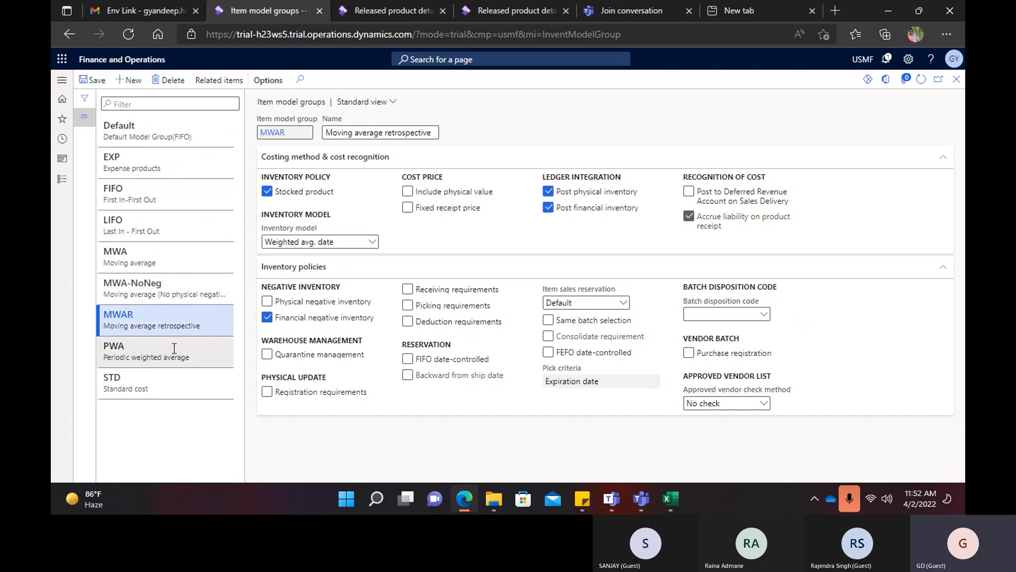
pyautogui.click(174, 348)
pyautogui.click(159, 382)
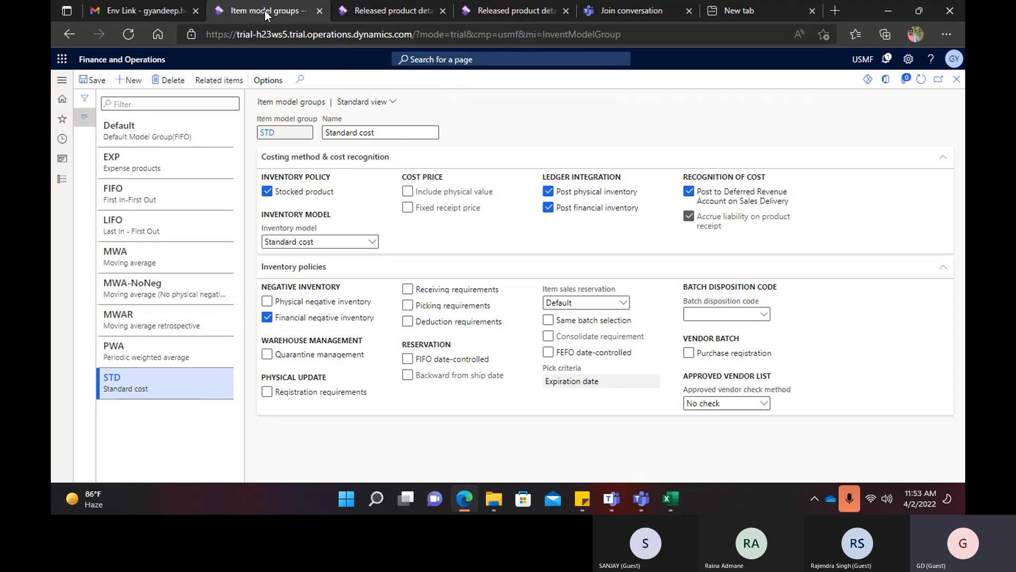
pyautogui.click(151, 136)
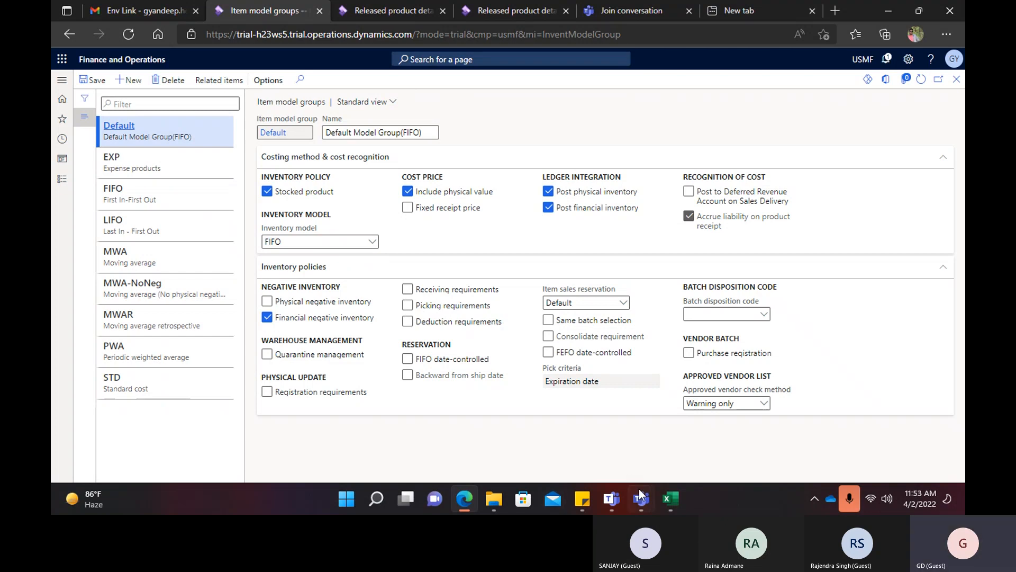
# Try to open the All purchase orders list of Procurement and sourcing in the duplicated browser tab.
pyautogui.click(527, 11)
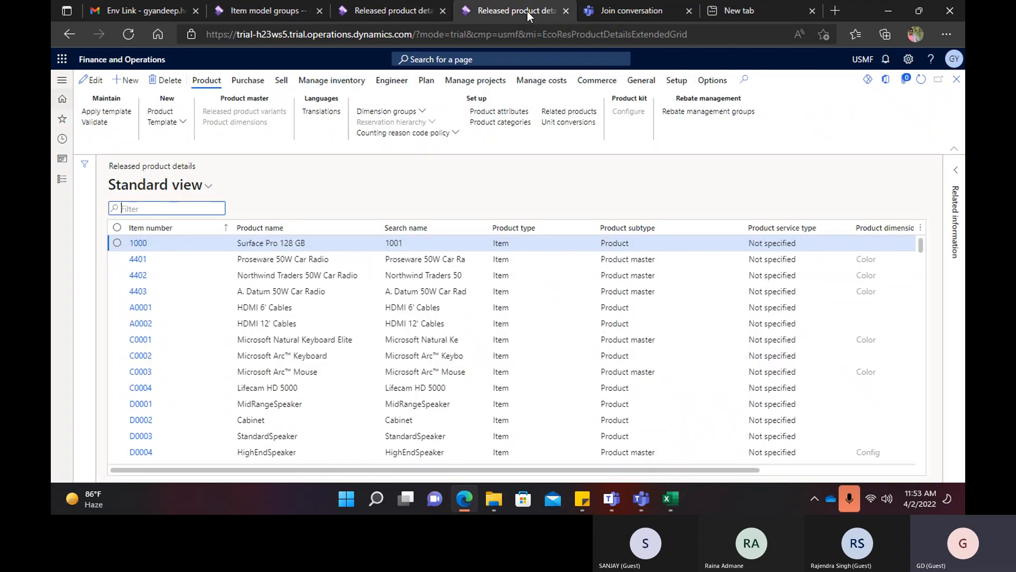
pyautogui.click(62, 83)
pyautogui.click(103, 232)
pyautogui.scroll(-8, 110, 256)
pyautogui.click(130, 179)
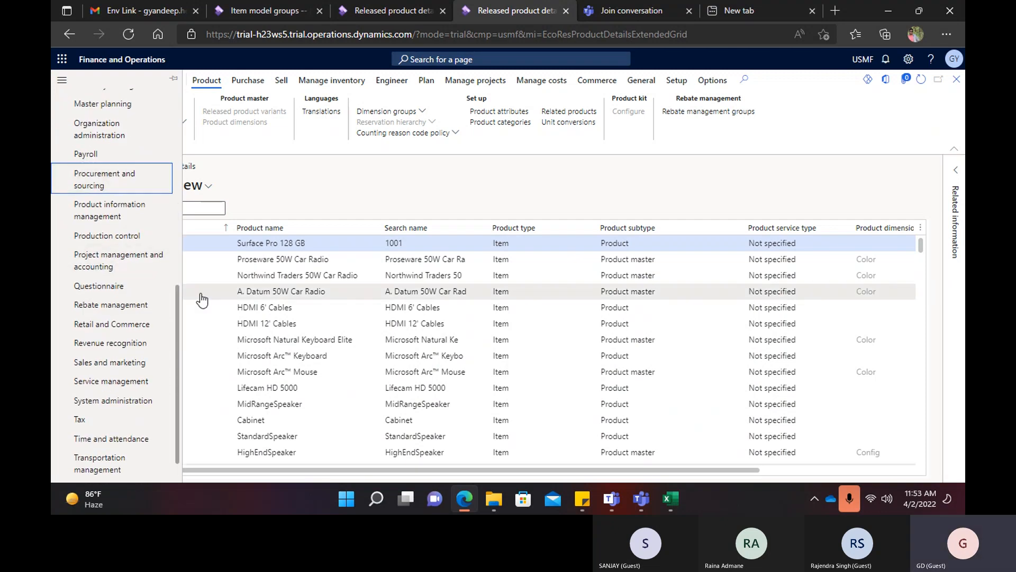
pyautogui.click(239, 189)
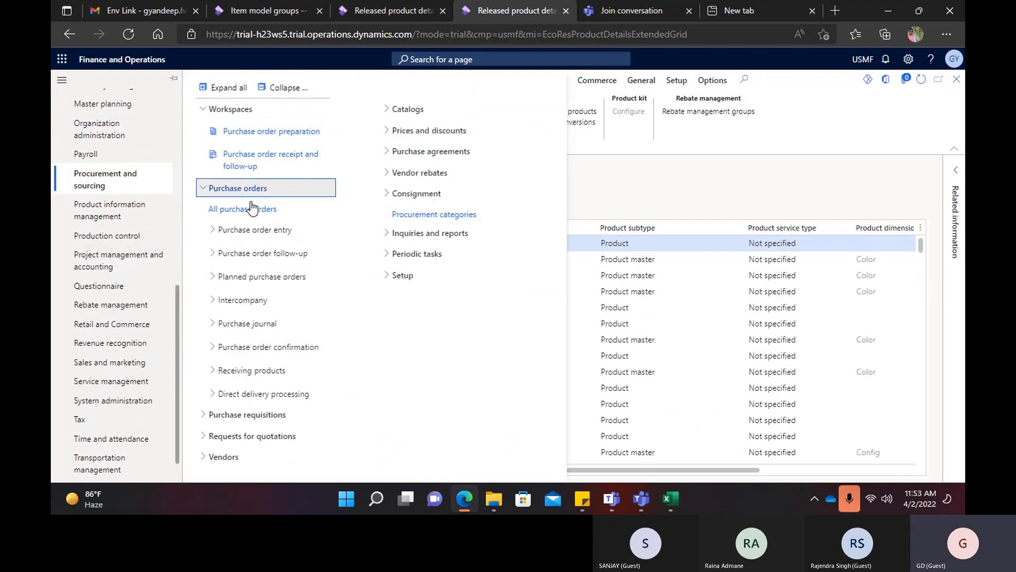
pyautogui.click(246, 210)
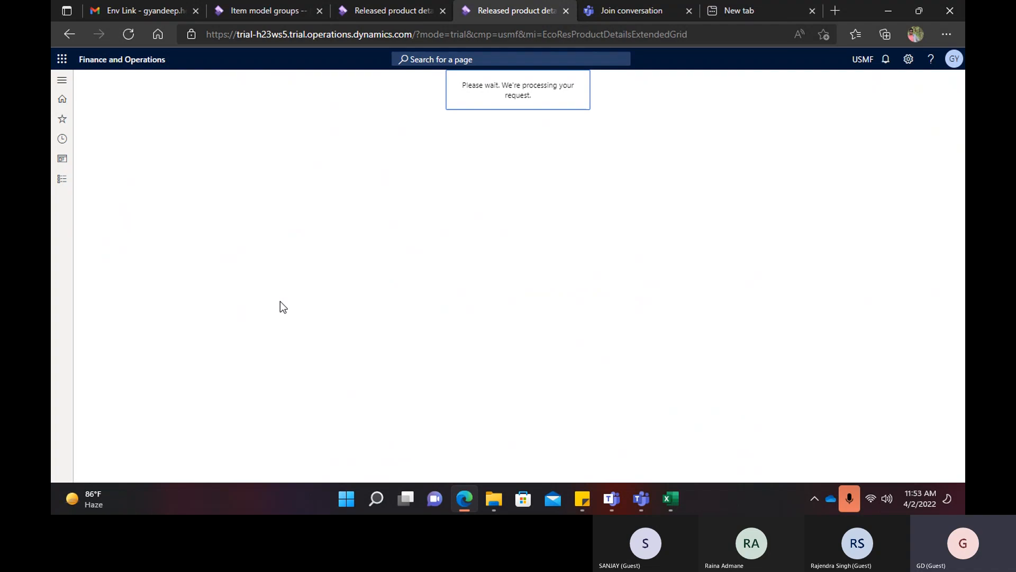
pyautogui.click(360, 11)
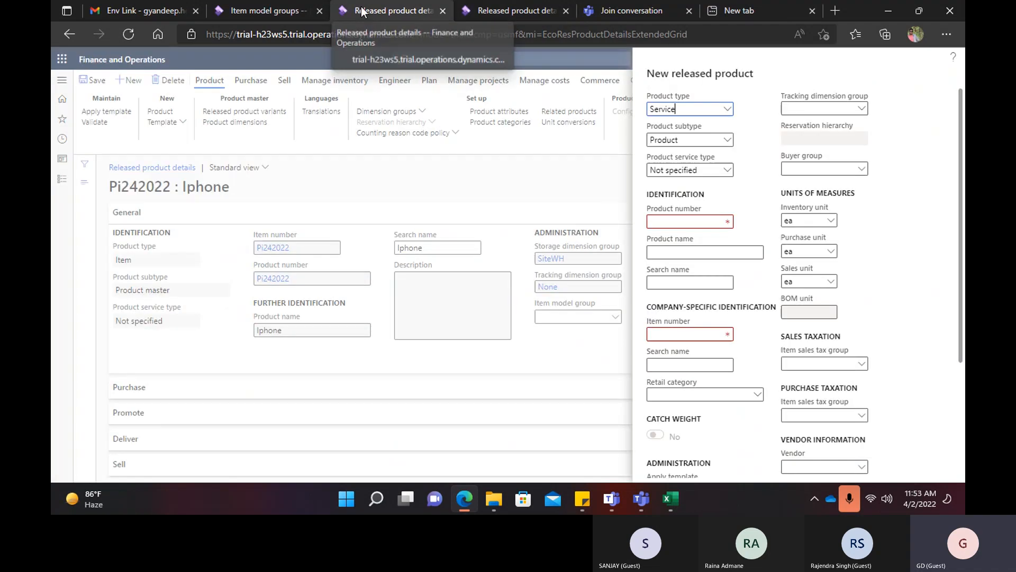
pyautogui.click(262, 10)
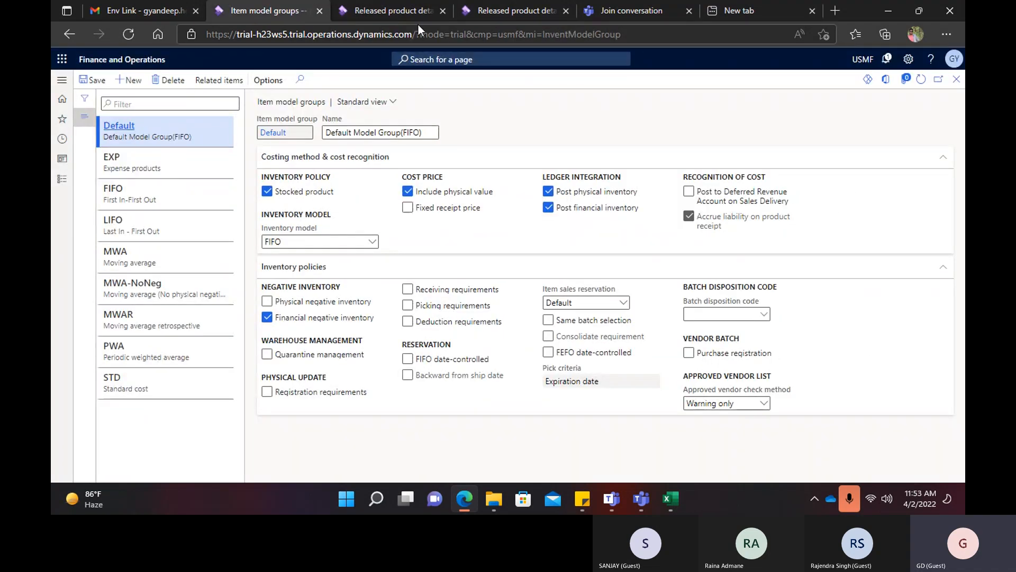
pyautogui.click(494, 9)
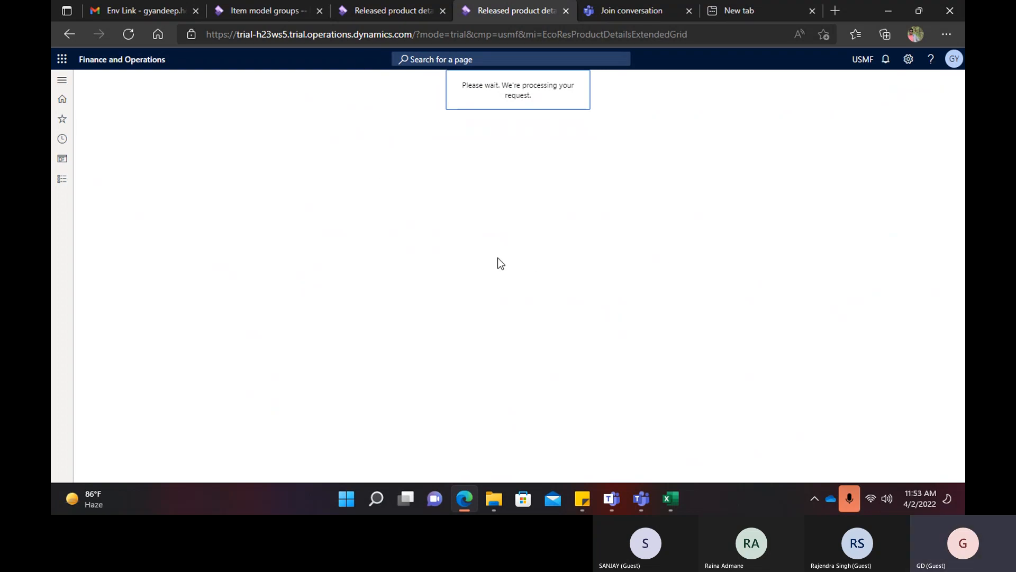
pyautogui.click(397, 11)
pyautogui.click(492, 7)
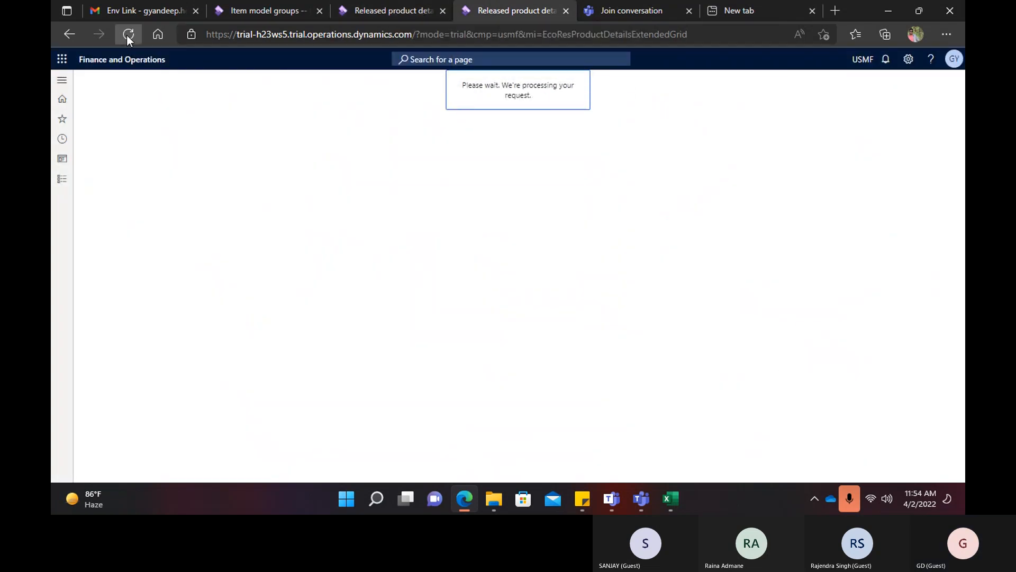
pyautogui.click(397, 10)
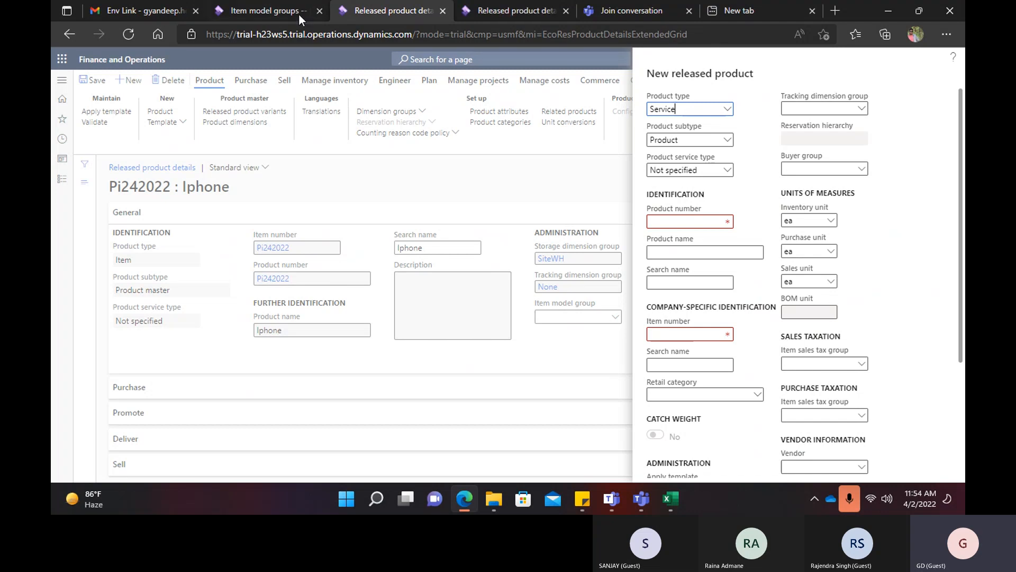
pyautogui.click(285, 11)
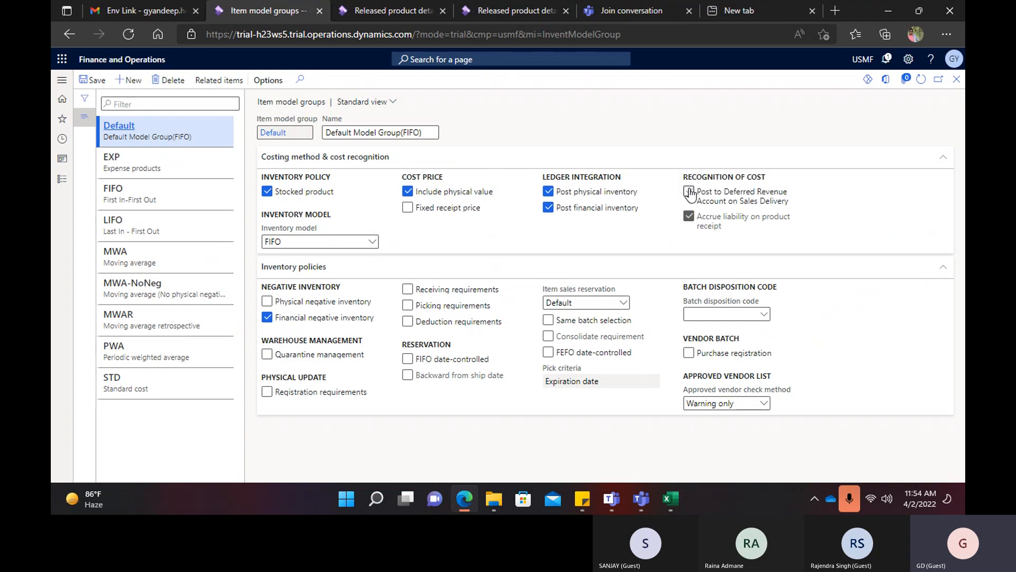
# Open the All purchase orders list of the Procurement and sourcing module in the duplicated Released product details tab.
pyautogui.click(517, 8)
pyautogui.click(62, 80)
pyautogui.click(91, 229)
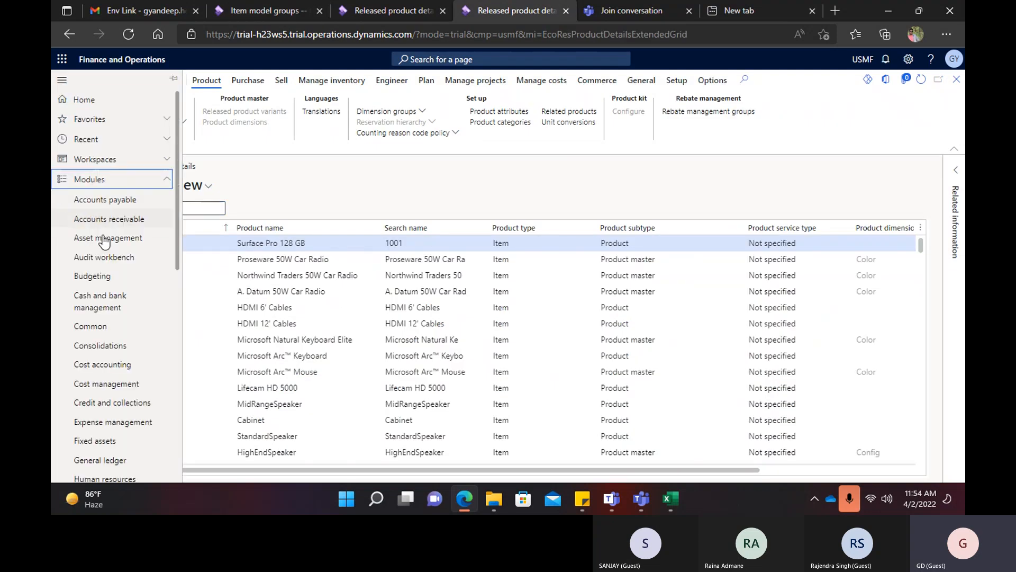
pyautogui.scroll(-3, 136, 304)
pyautogui.scroll(-3, 132, 349)
pyautogui.click(106, 357)
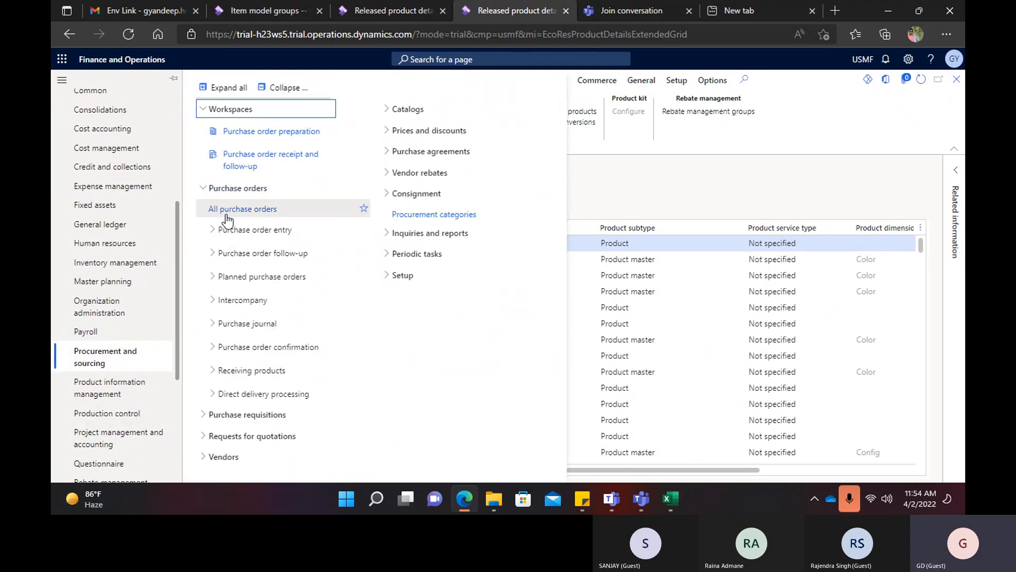
pyautogui.click(227, 215)
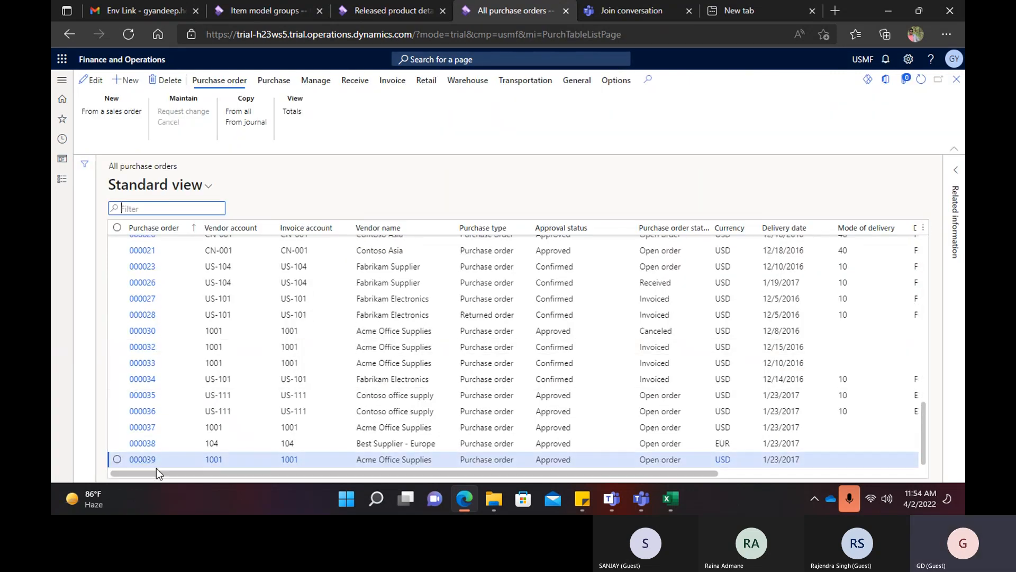
# Check the last Acme Office Supplies order, and open the invoiced Fabrikam Electronics purchase order with delivery date 12/14/2016.
pyautogui.click(142, 459)
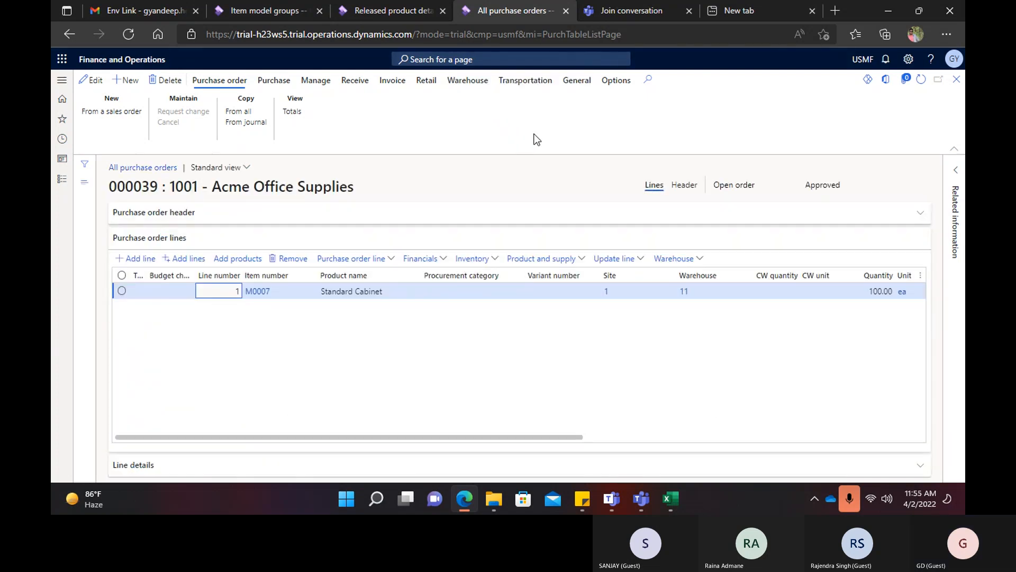
pyautogui.click(956, 80)
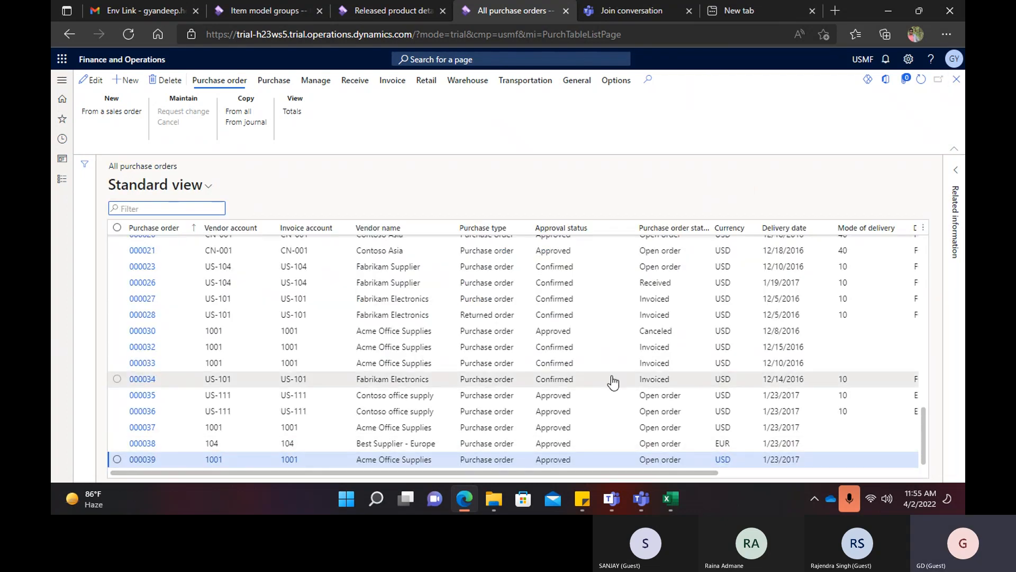
pyautogui.click(152, 381)
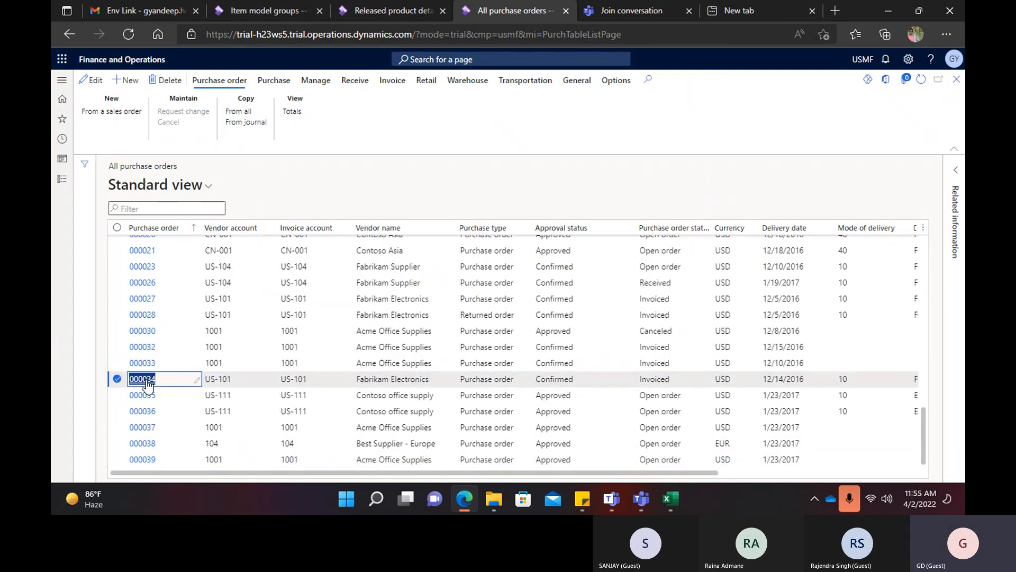
pyautogui.click(138, 380)
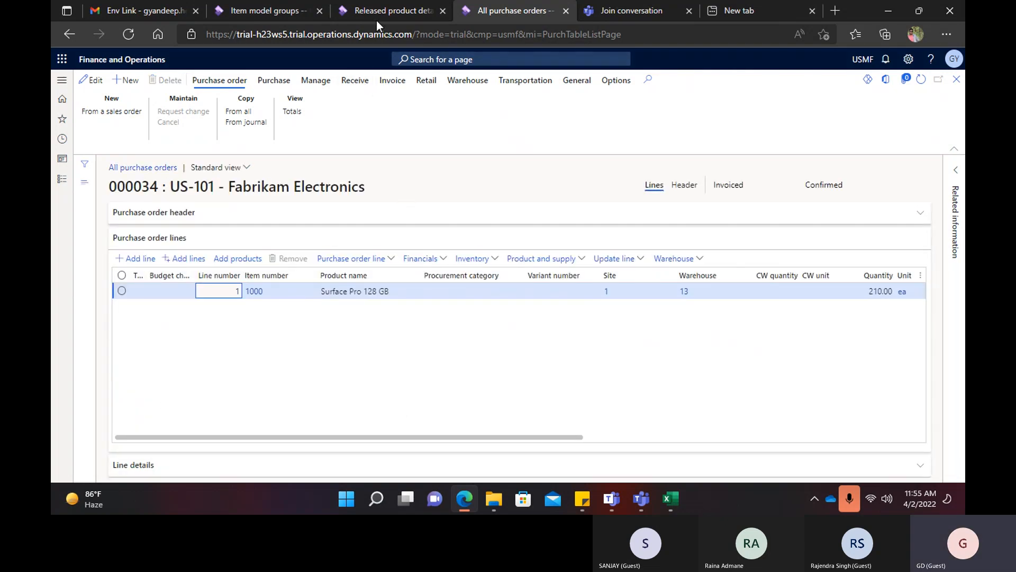
pyautogui.click(269, 11)
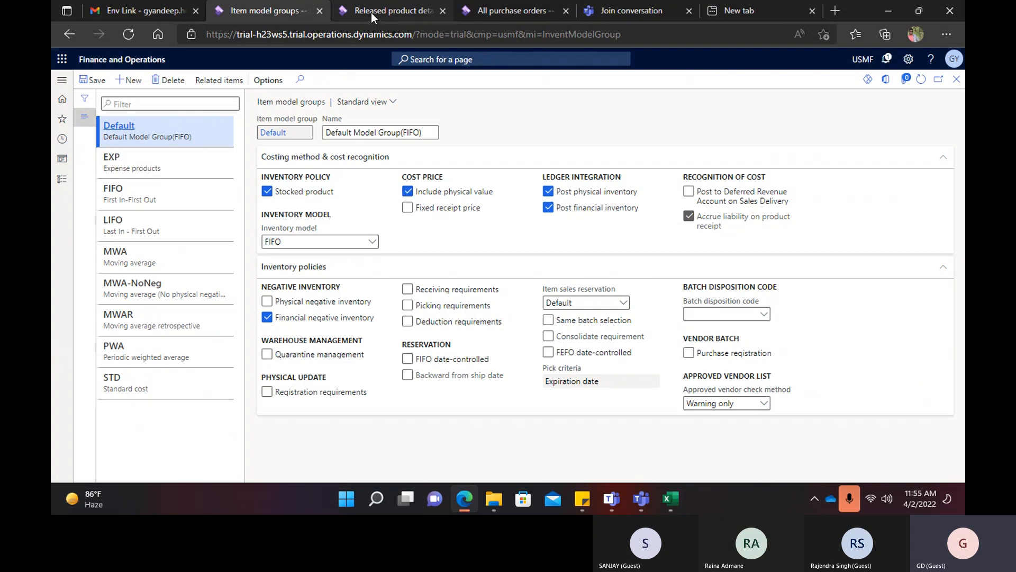
pyautogui.click(502, 10)
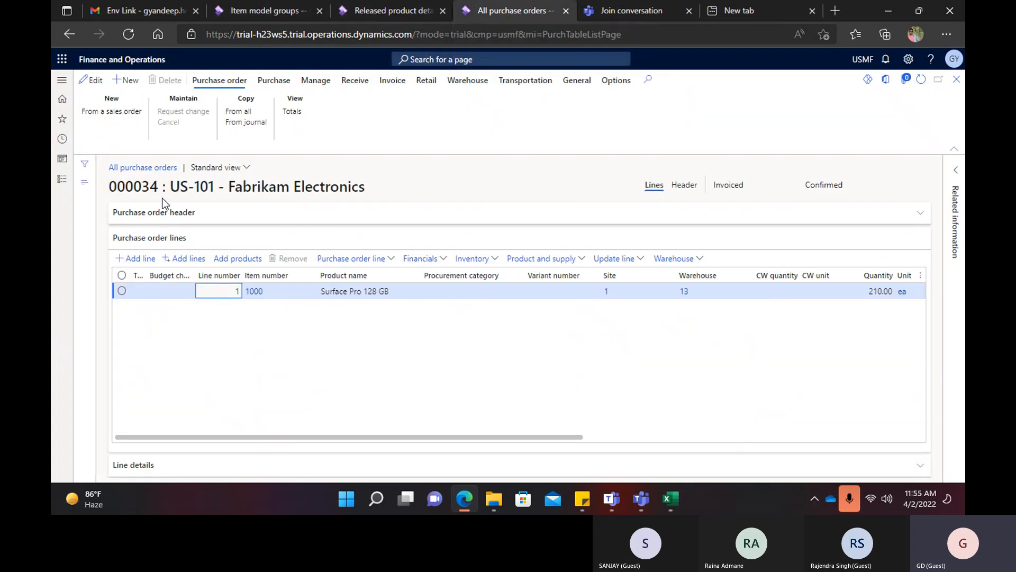
# Open the product receipt journal of the Fabrikam Electronics purchase order and view the receipt's voucher transactions.
pyautogui.click(355, 80)
pyautogui.click(303, 112)
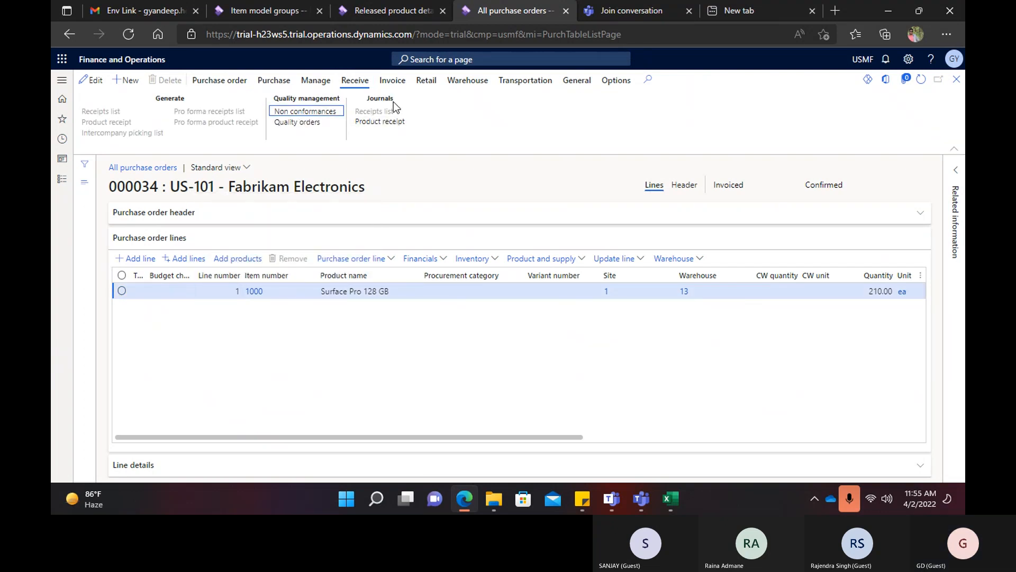
pyautogui.click(379, 122)
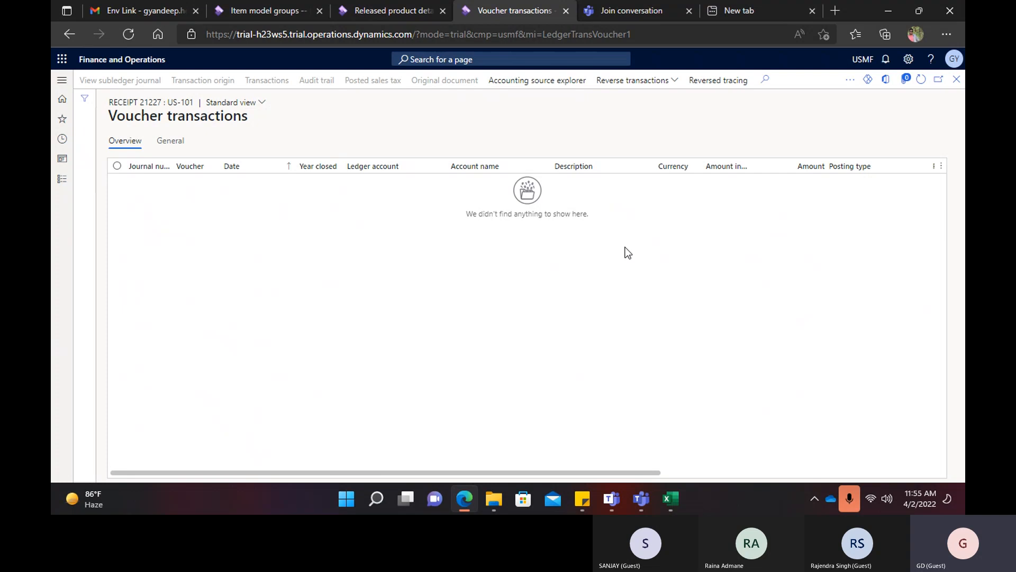
# Clear Include physical value for the Default item model group, and check the voucher transactions in the other browser tab.
pyautogui.click(272, 9)
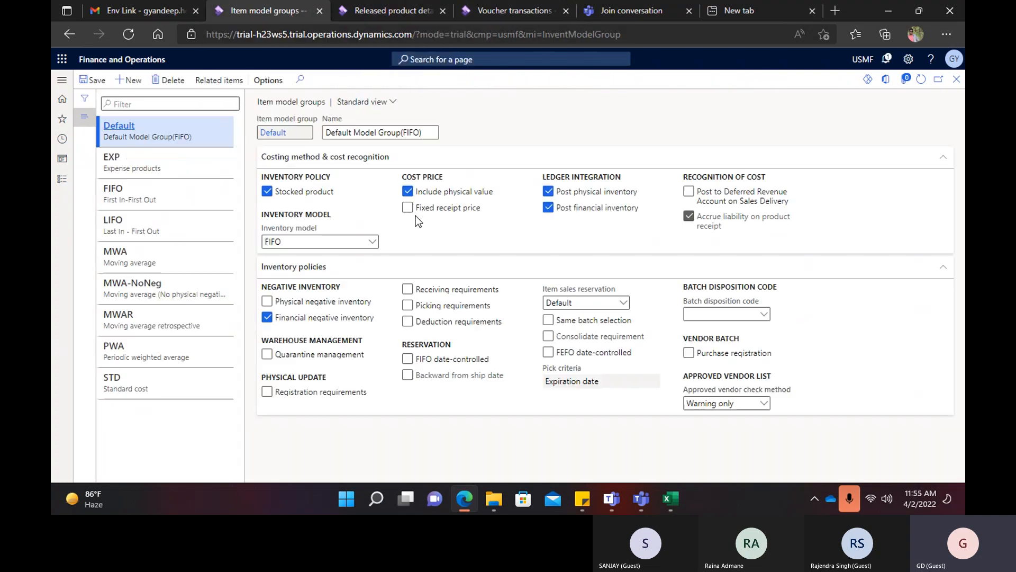
pyautogui.click(408, 191)
pyautogui.click(418, 12)
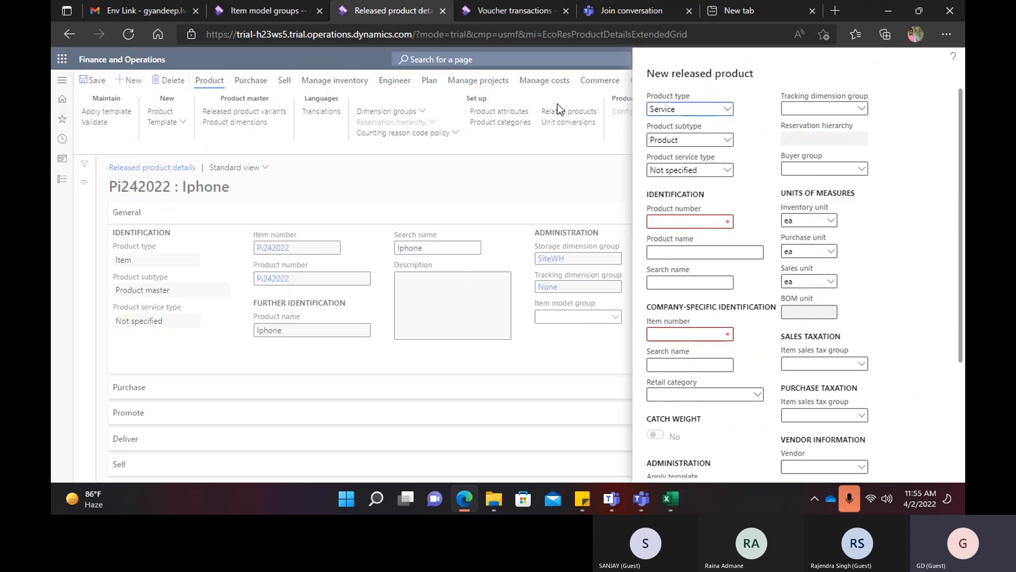
pyautogui.click(472, 9)
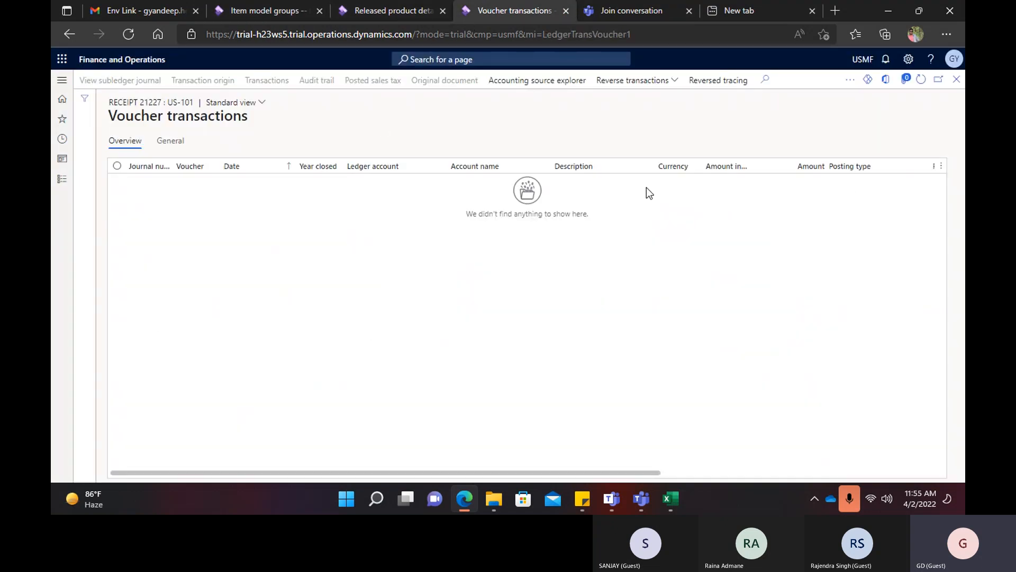
pyautogui.click(254, 11)
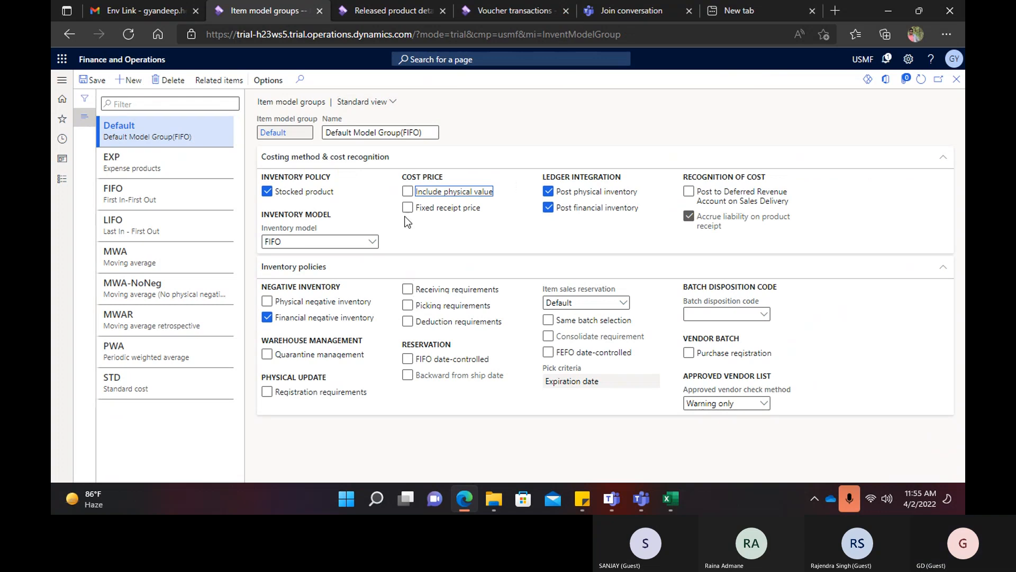
# Enable Include physical value again for the Default item model group and leave Fixed receipt price cleared.
pyautogui.moveTo(430, 197)
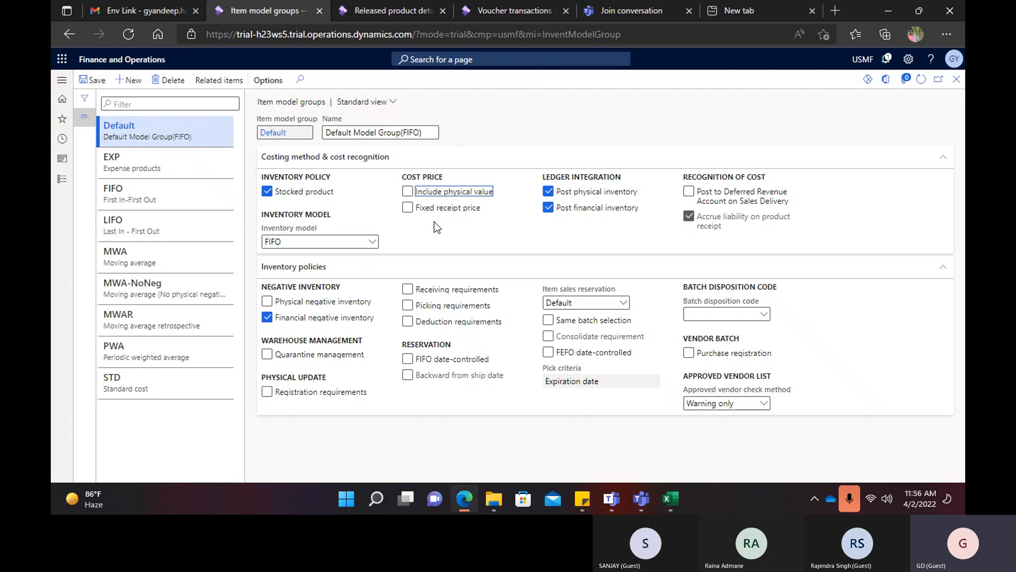
pyautogui.click(407, 209)
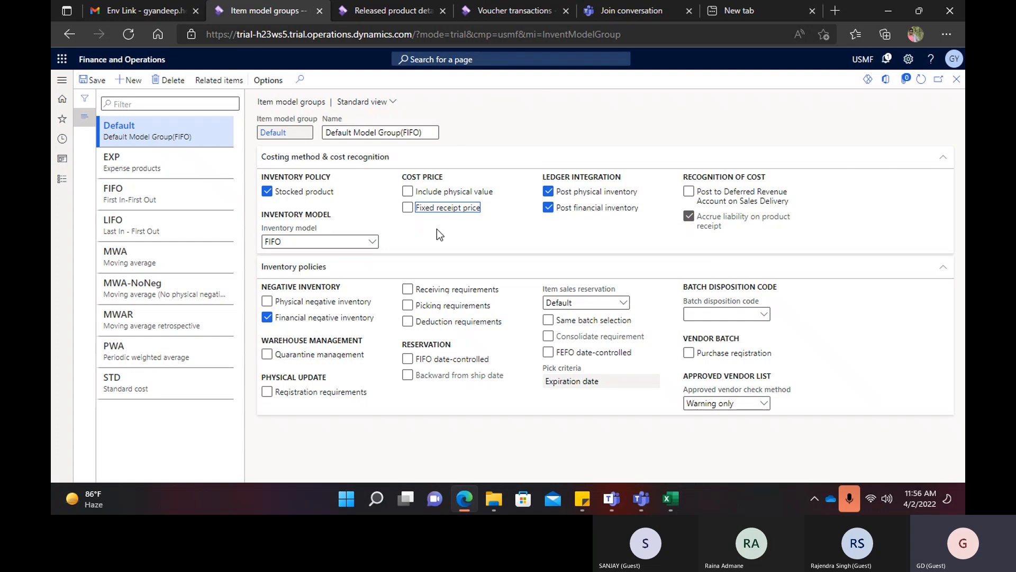
pyautogui.click(407, 191)
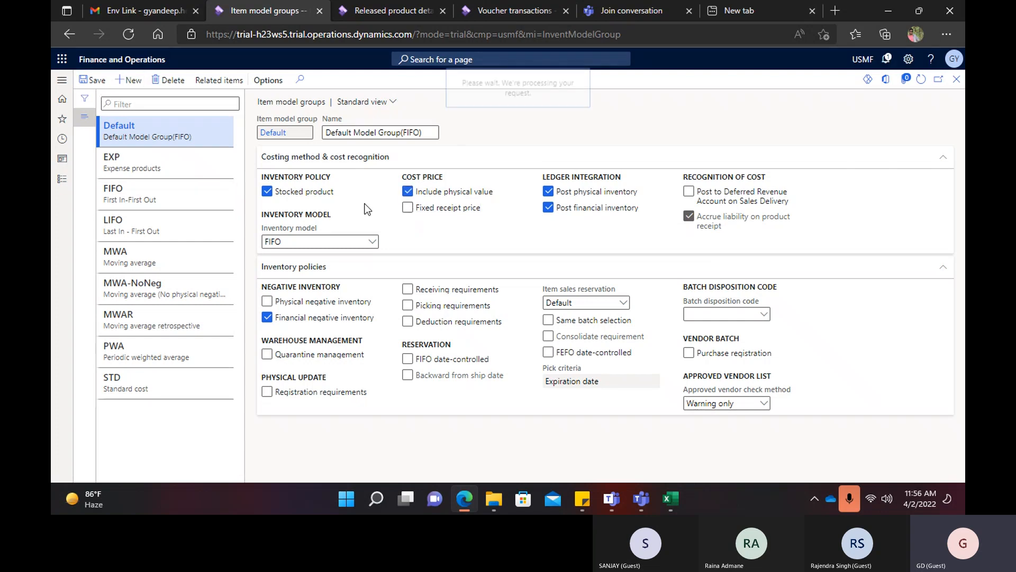
pyautogui.moveTo(456, 211)
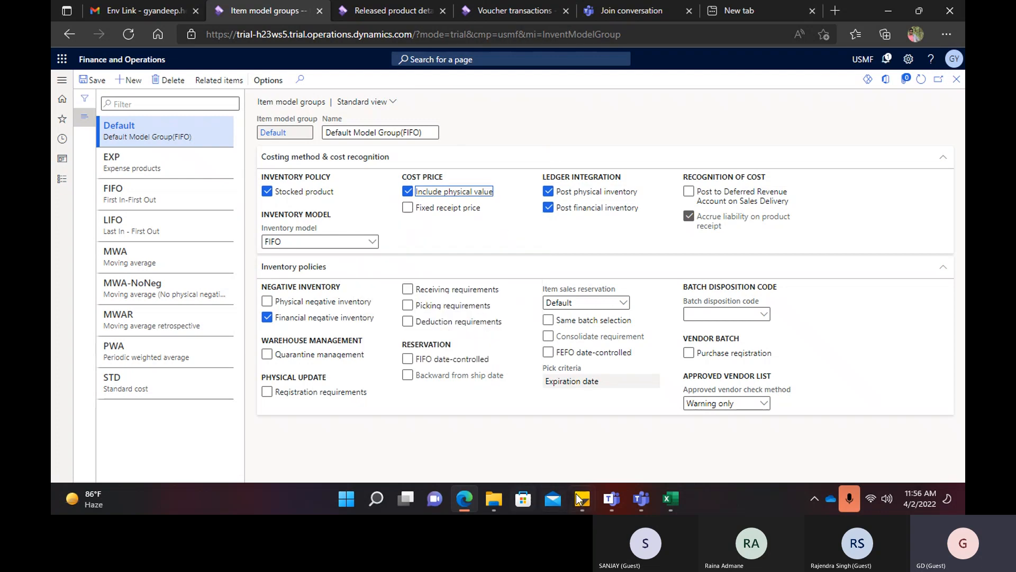
# Switch to the Excel notes and enter PO, A0001, 150$ and 10 across cells I11 to L11 of Sheet2.
pyautogui.click(662, 499)
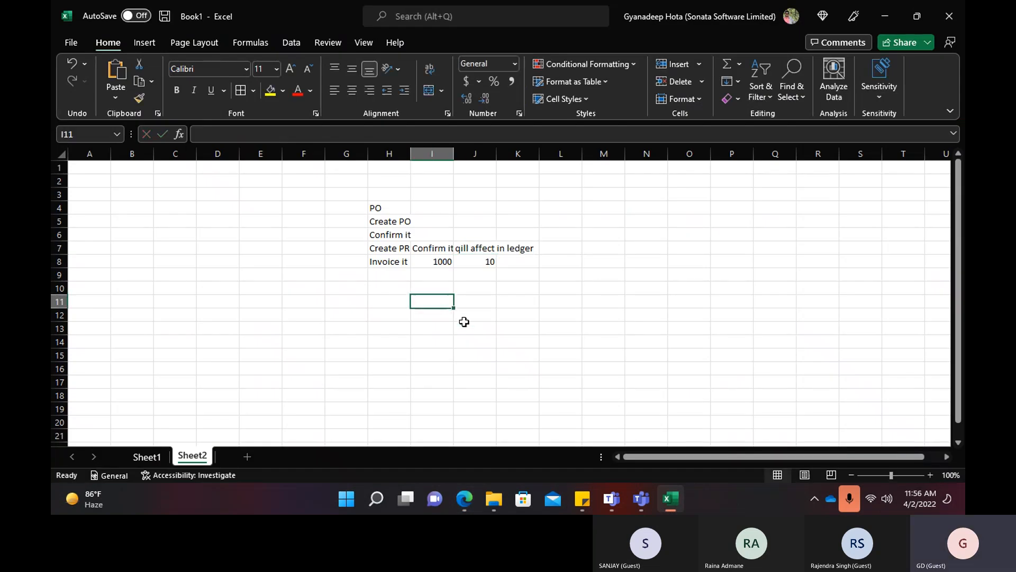
pyautogui.write('PO')
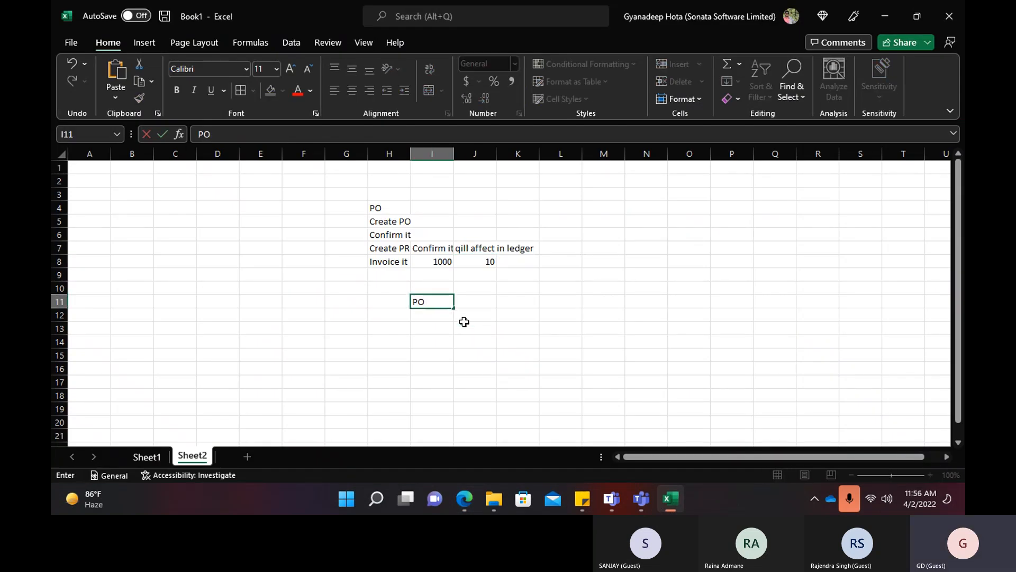
pyautogui.press('Tab')
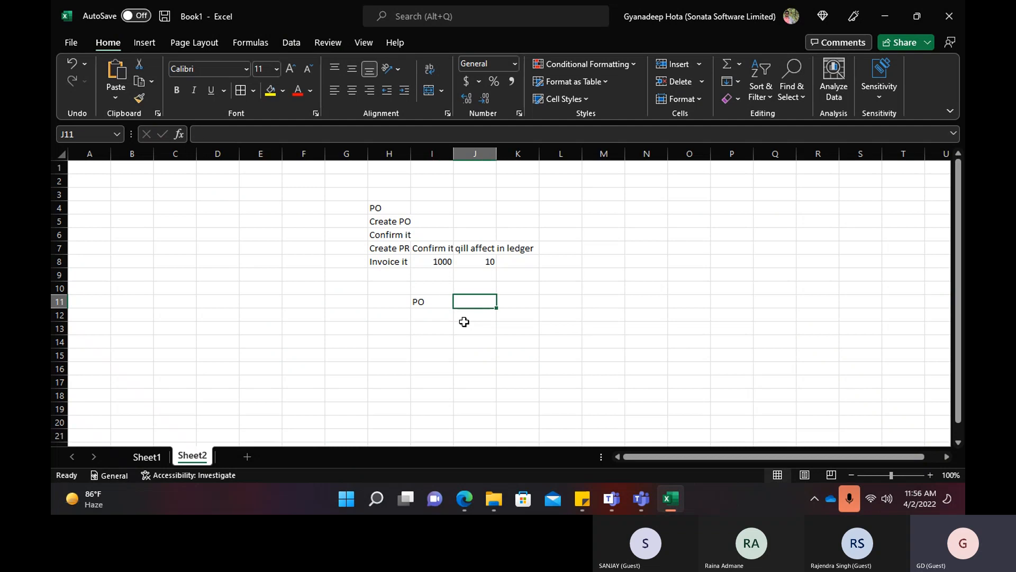
pyautogui.write('p000')
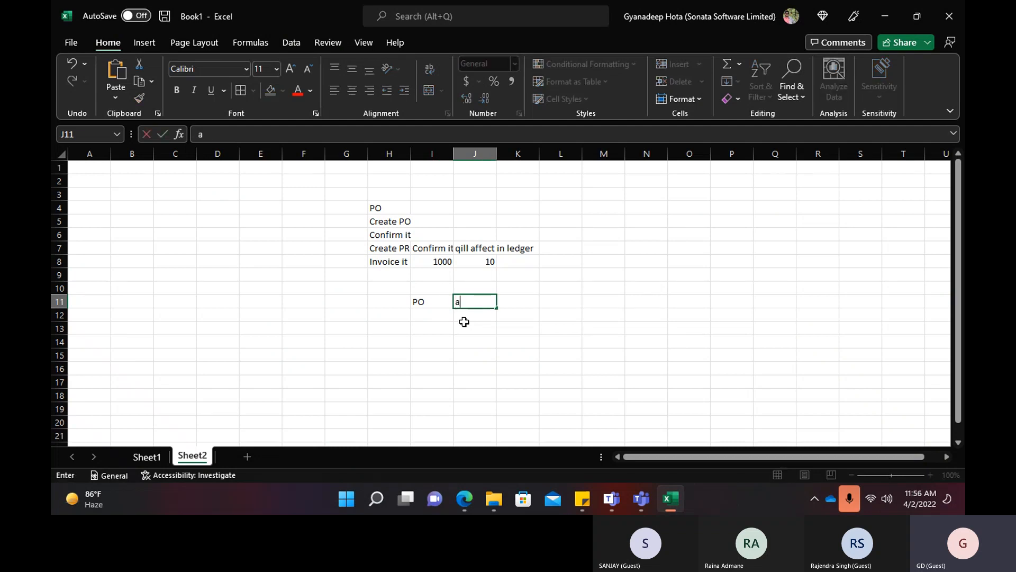
pyautogui.press('BackSpace')
pyautogui.press('BackSpace')
pyautogui.press('BackSpace')
pyautogui.press('BackSpace')
pyautogui.write('A0001')
pyautogui.press('Tab')
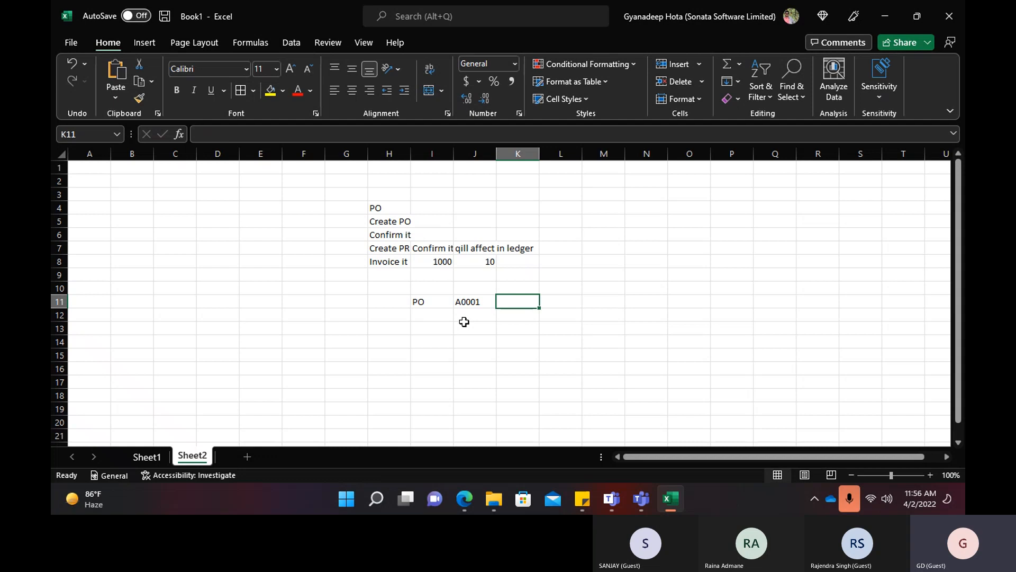
pyautogui.write('150')
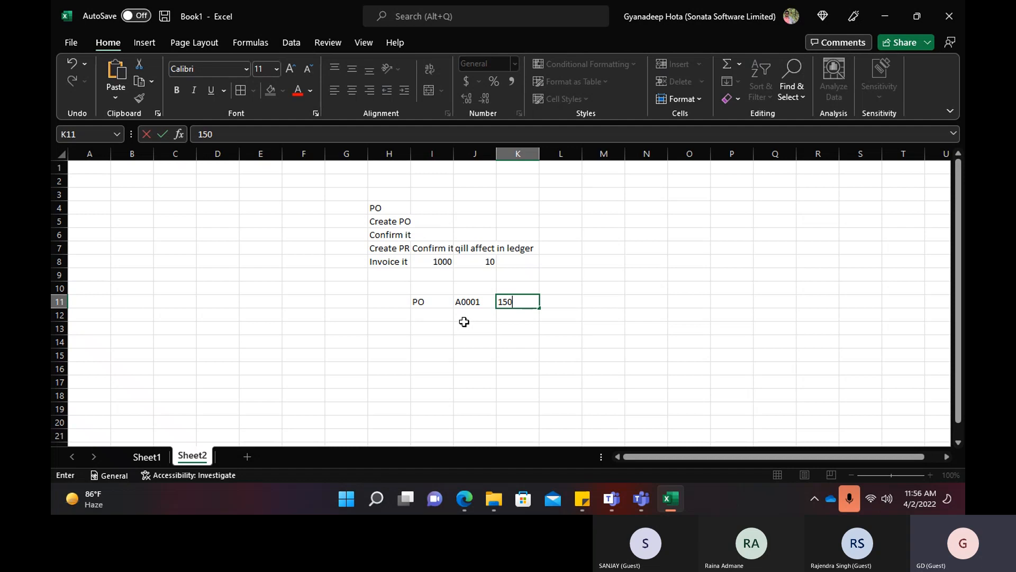
pyautogui.write('$')
pyautogui.press('Tab')
pyautogui.write('10')
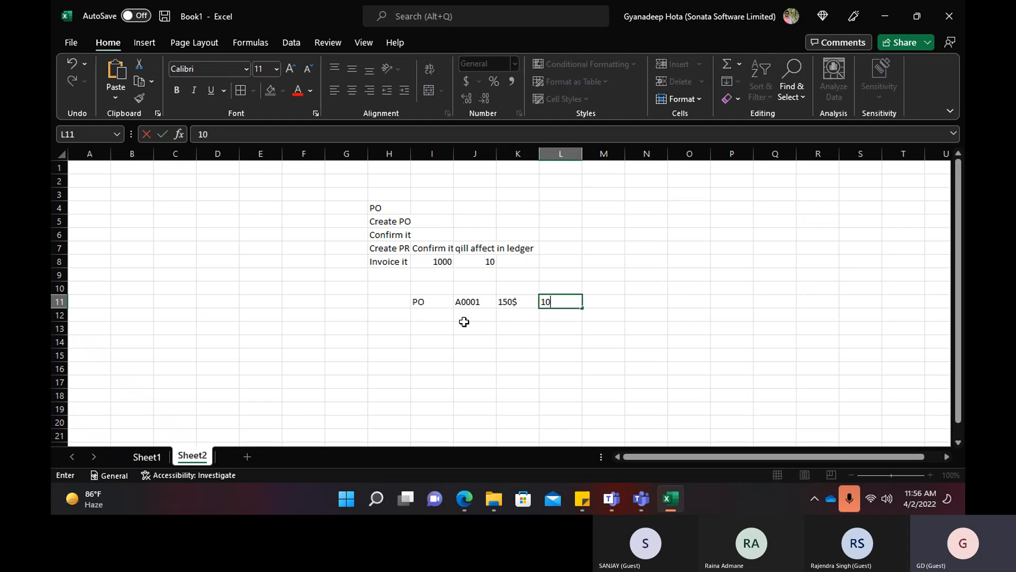
pyautogui.press('Return')
# Enter 90$ in cell J12, directly below the A0001 item.
pyautogui.press('Left')
pyautogui.press('Left')
pyautogui.press('Left')
pyautogui.press('Left')
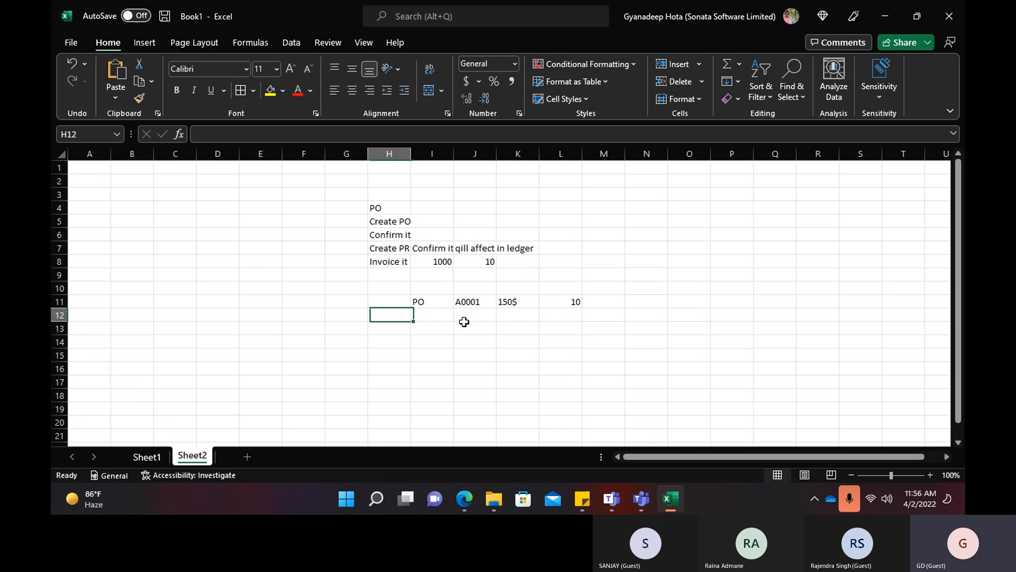
pyautogui.press('Right')
pyautogui.press('Right')
pyautogui.press('Up')
pyautogui.press('Down')
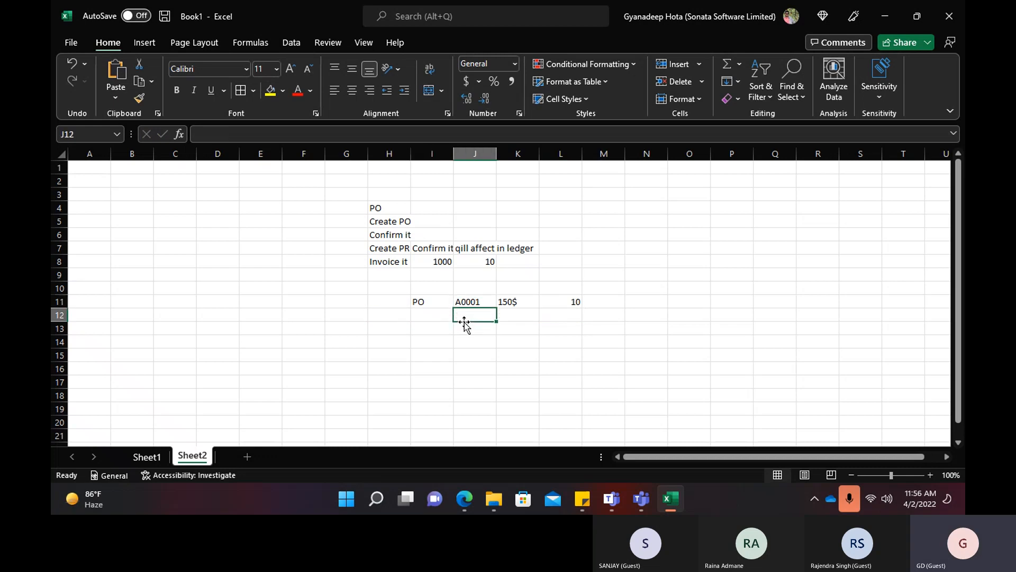
pyautogui.write('10')
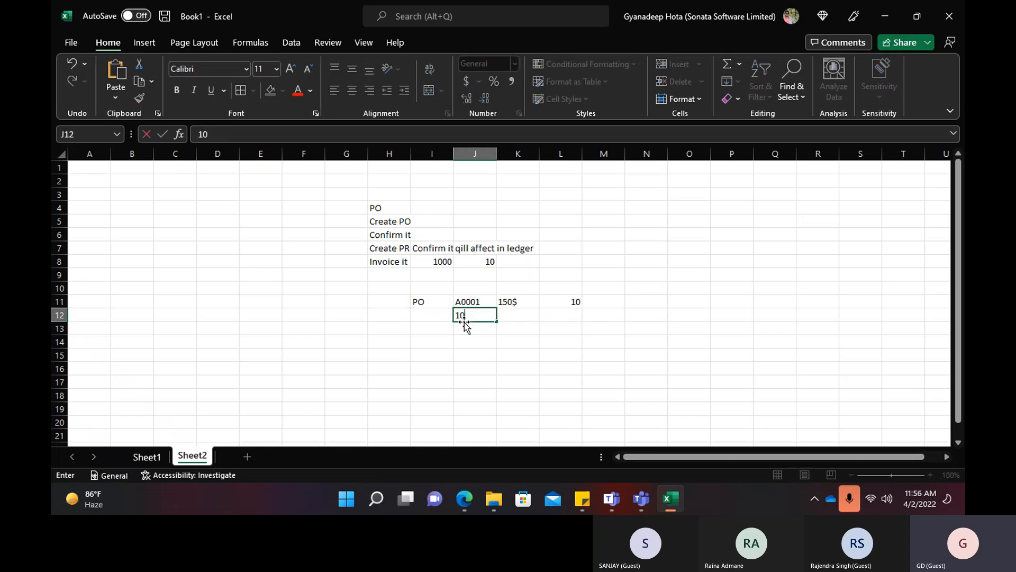
pyautogui.write('4')
pyautogui.press('BackSpace')
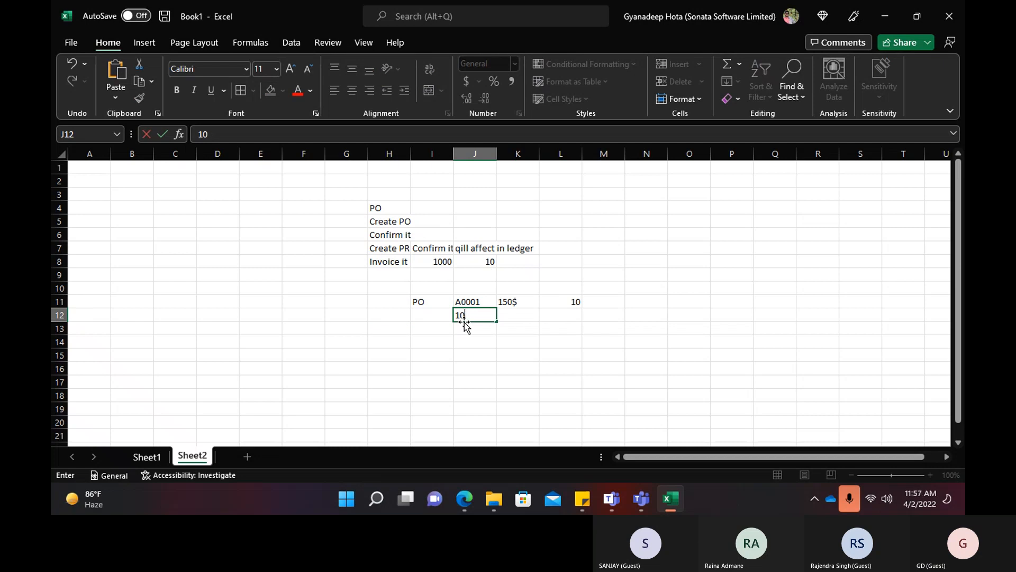
pyautogui.press('BackSpace')
pyautogui.press('BackSpace')
pyautogui.write('90$')
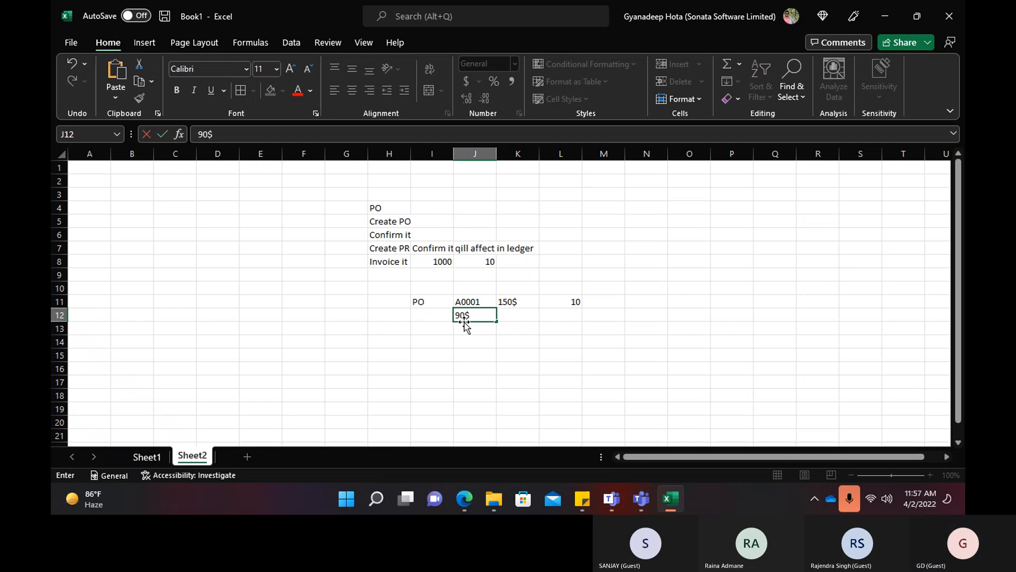
pyautogui.click(567, 324)
# Compare the 150$ and 90$ price notes with the Fixed receipt price option of the Default item model group.
pyautogui.click(526, 300)
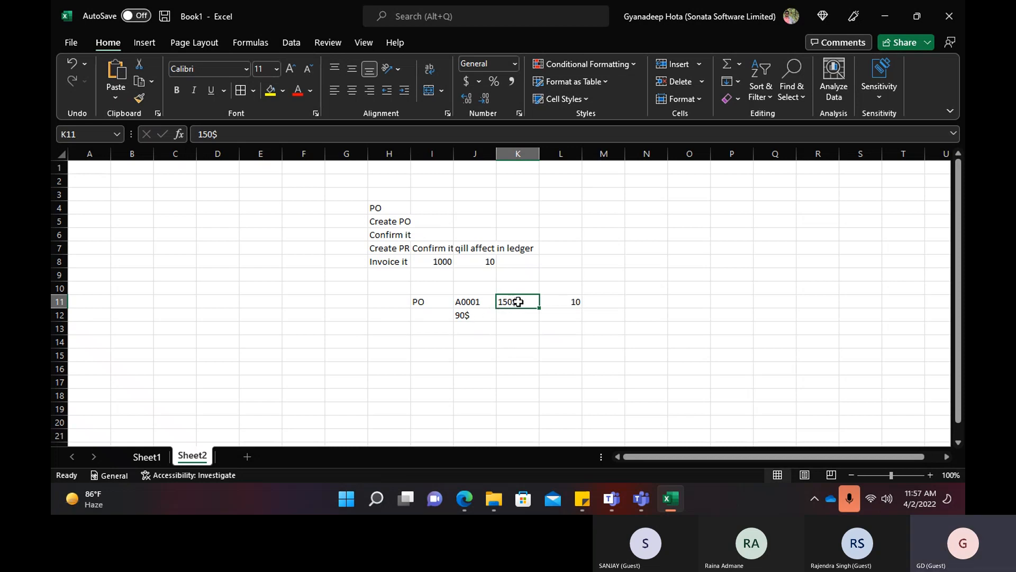
pyautogui.click(467, 316)
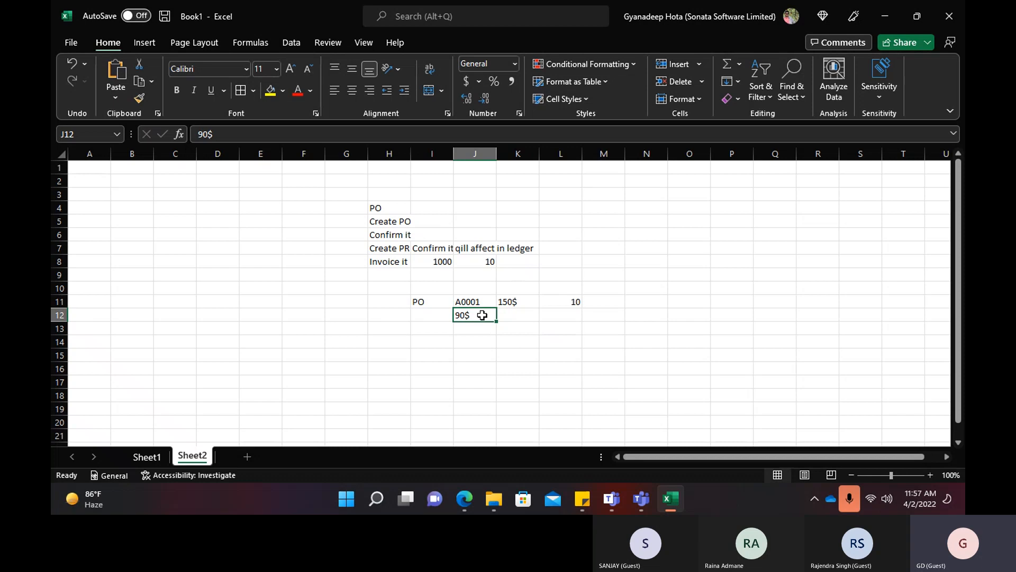
pyautogui.hotkey('alt', 'Tab')
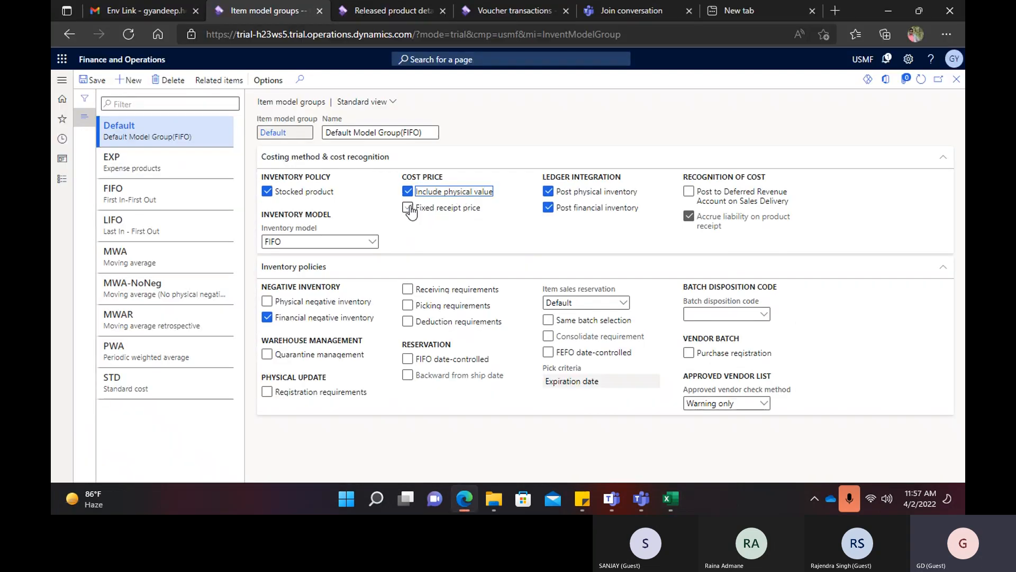
pyautogui.hotkey('alt', 'Tab')
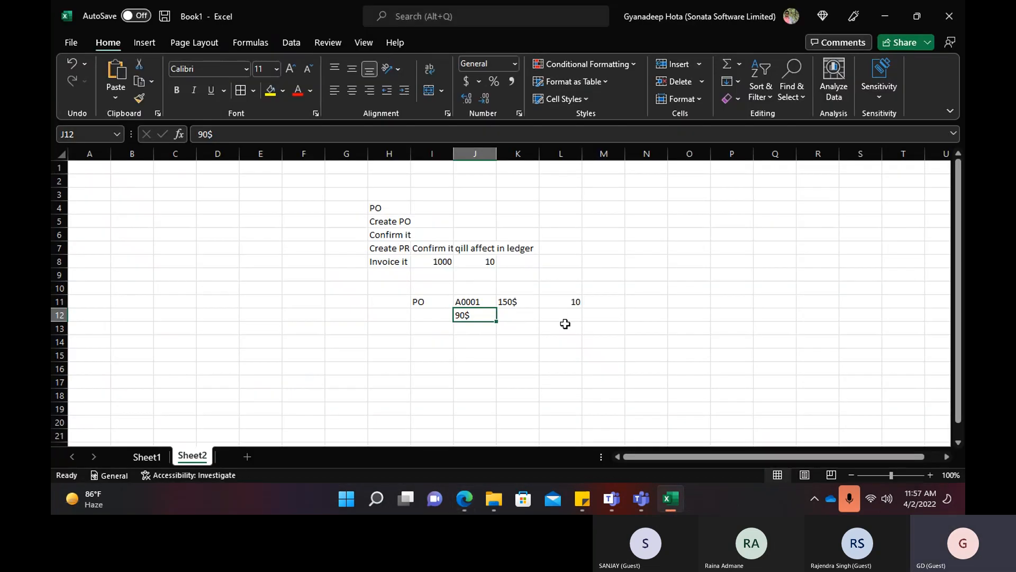
# Enter a second purchase order example with PO, A0001 and 90$ across cells O10 to Q10.
pyautogui.click(586, 316)
pyautogui.click(682, 286)
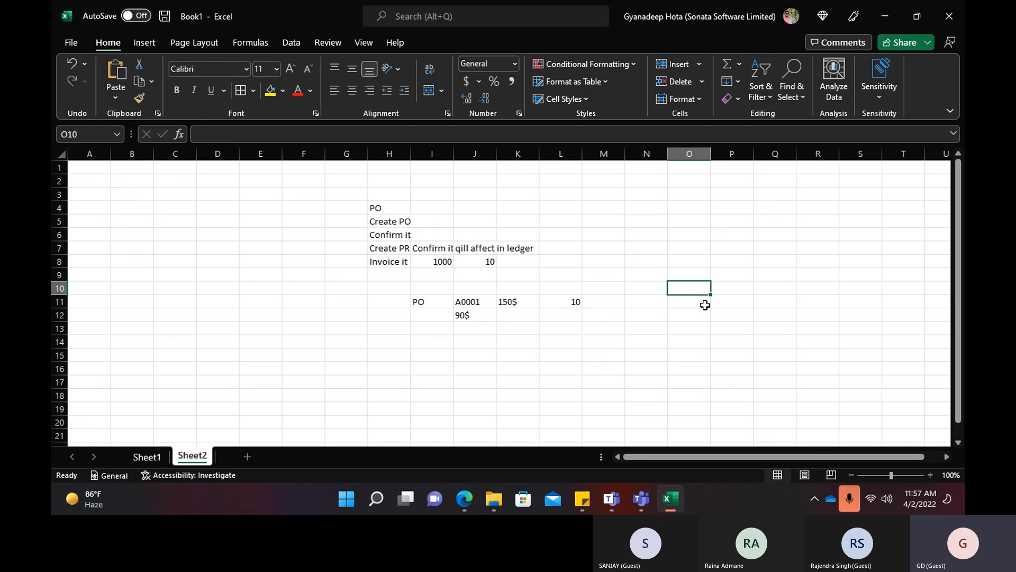
pyautogui.write('PO')
pyautogui.press('Tab')
pyautogui.write('A0001')
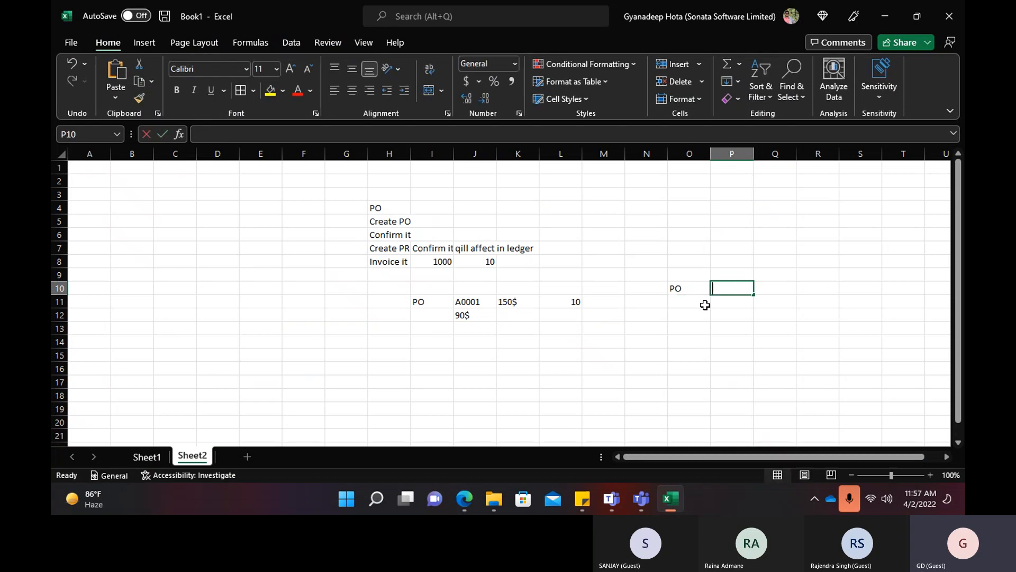
pyautogui.press('Tab')
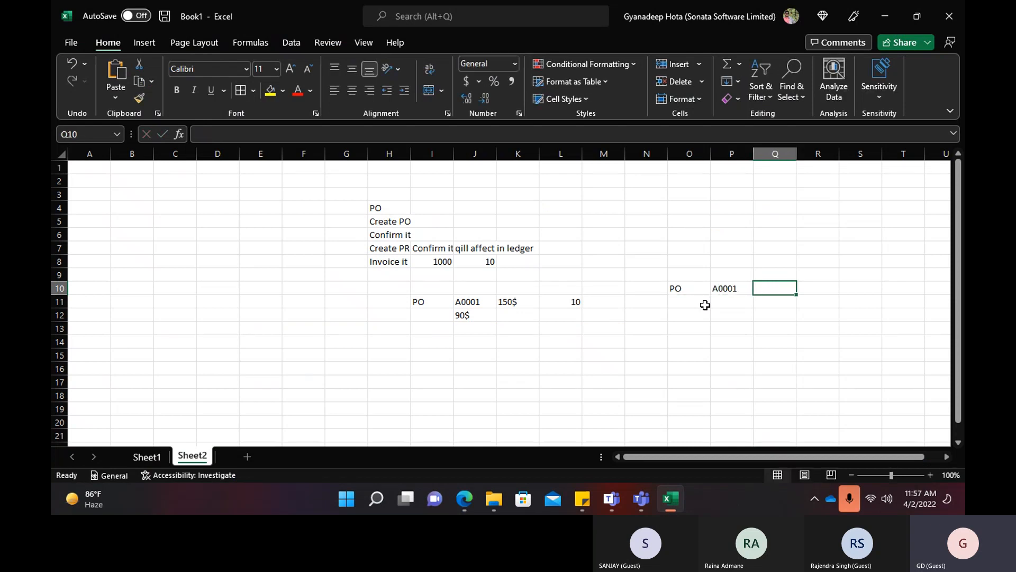
pyautogui.write('90')
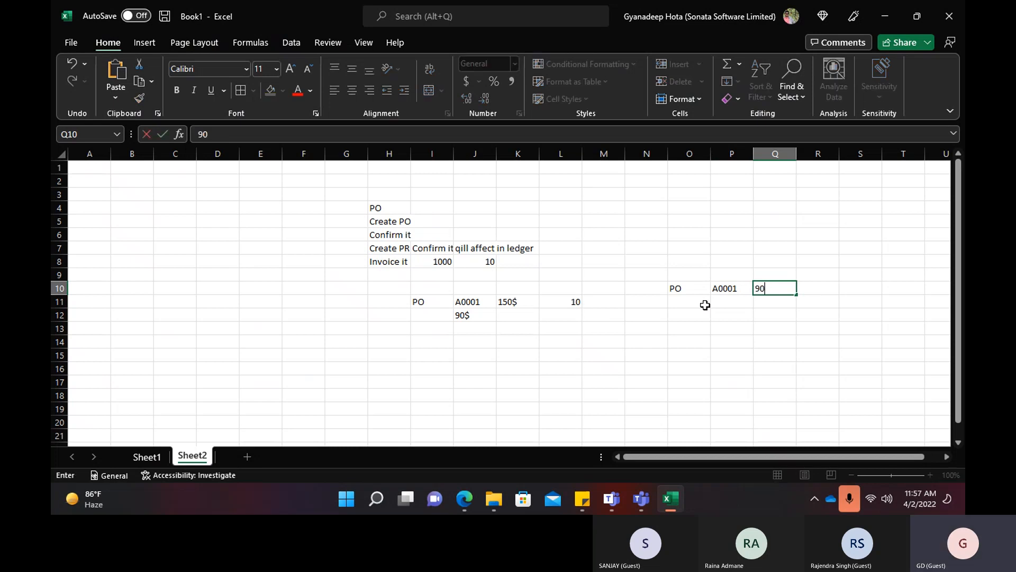
pyautogui.hotkey('ctrl', 'u')
pyautogui.click(778, 289)
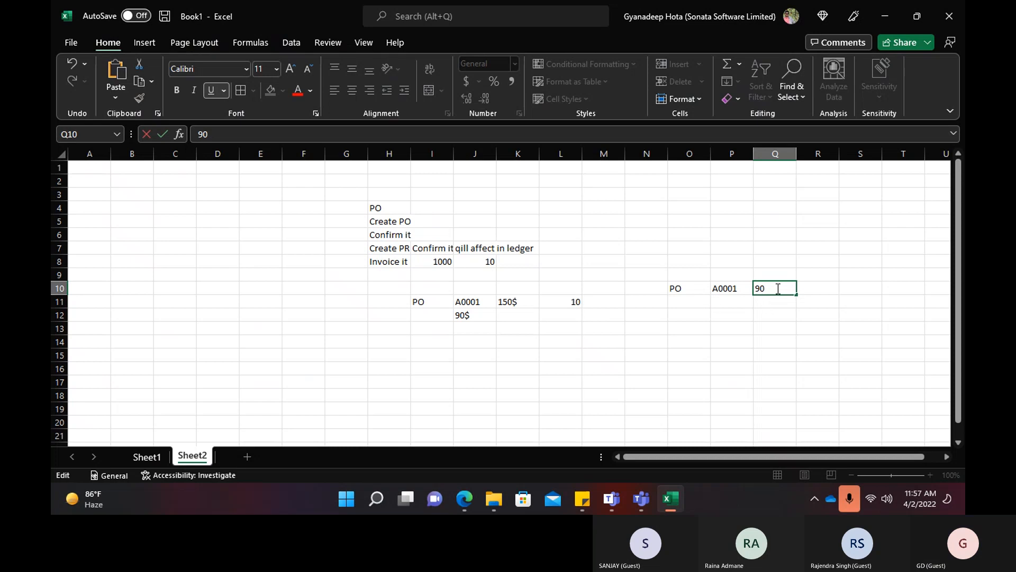
pyautogui.hotkey('ctrl', 'u')
pyautogui.write('$')
pyautogui.click(743, 314)
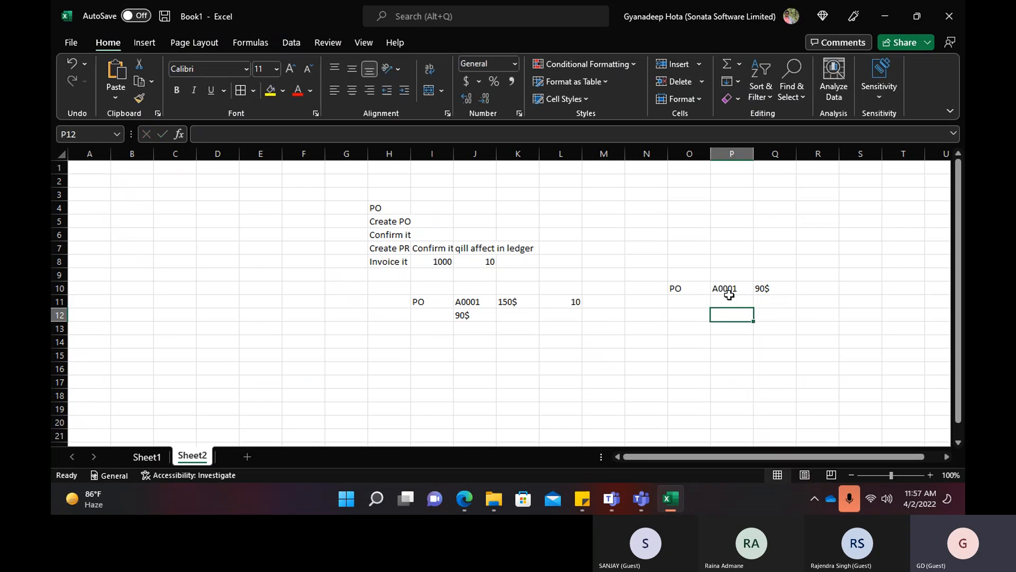
# Review the second A0001 order note against the Default group's cost price options, and return to the Excel notes.
pyautogui.click(730, 290)
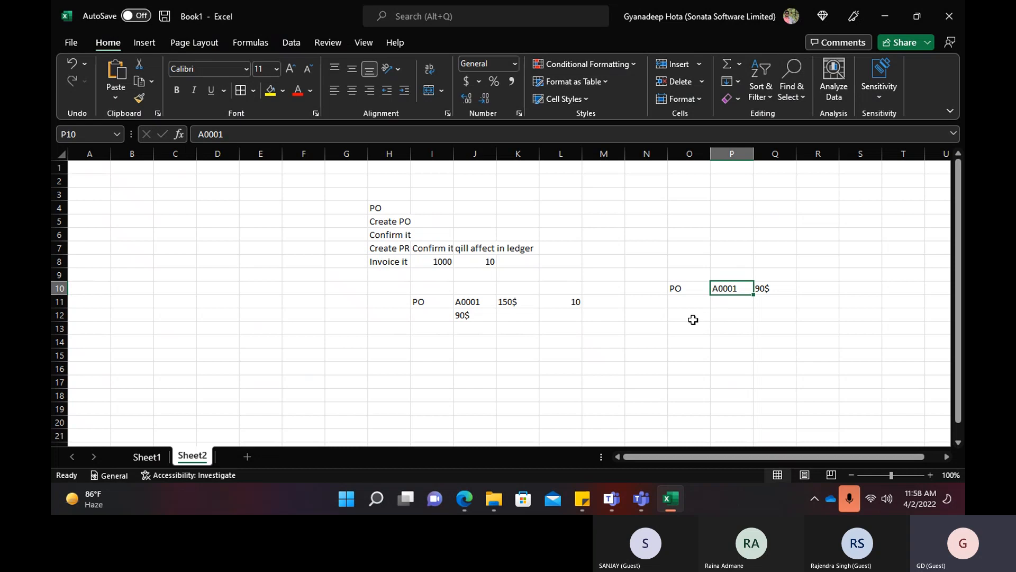
pyautogui.hotkey('alt', 'Tab')
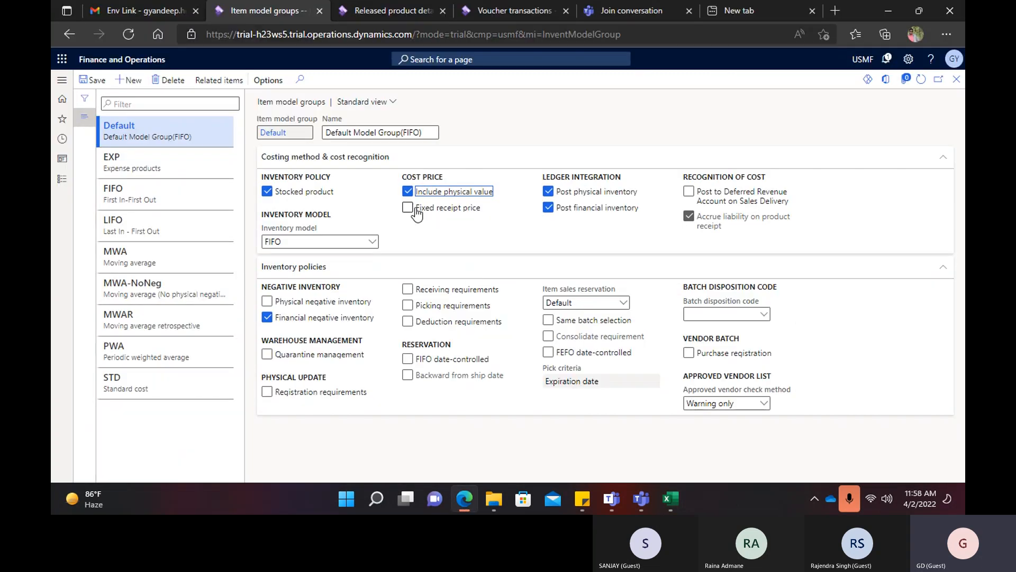
pyautogui.hotkey('alt', 'Tab')
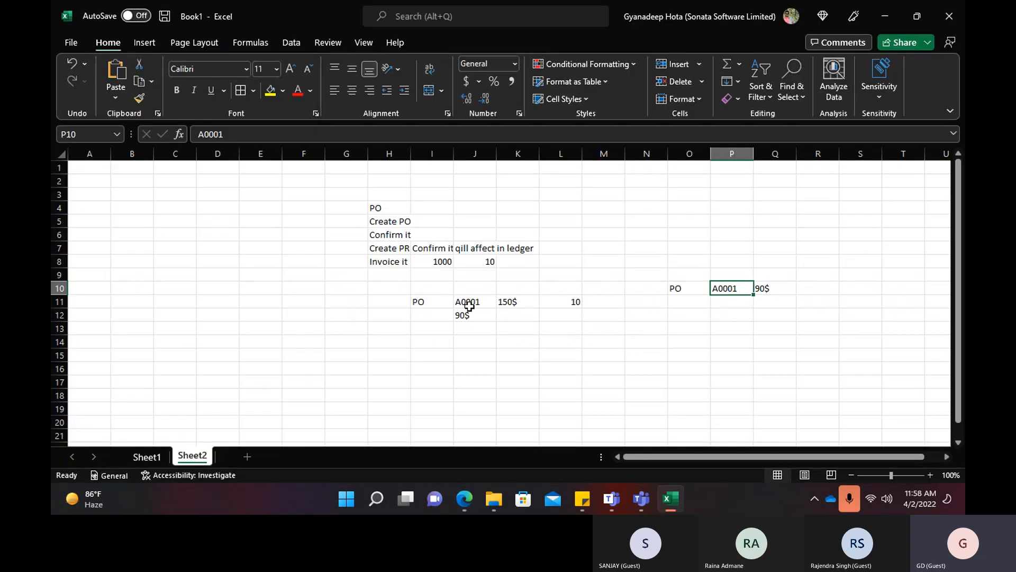
# Switch to the item model groups page and clear Post financial inventory and Post physical inventory for the Default group.
pyautogui.hotkey('alt', 'Tab')
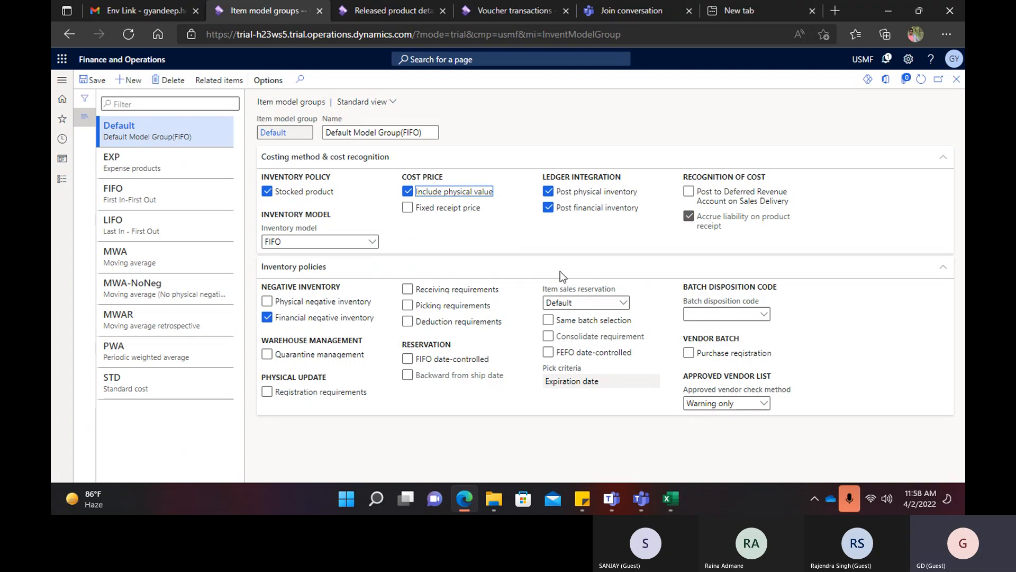
pyautogui.moveTo(567, 182)
pyautogui.click(555, 190)
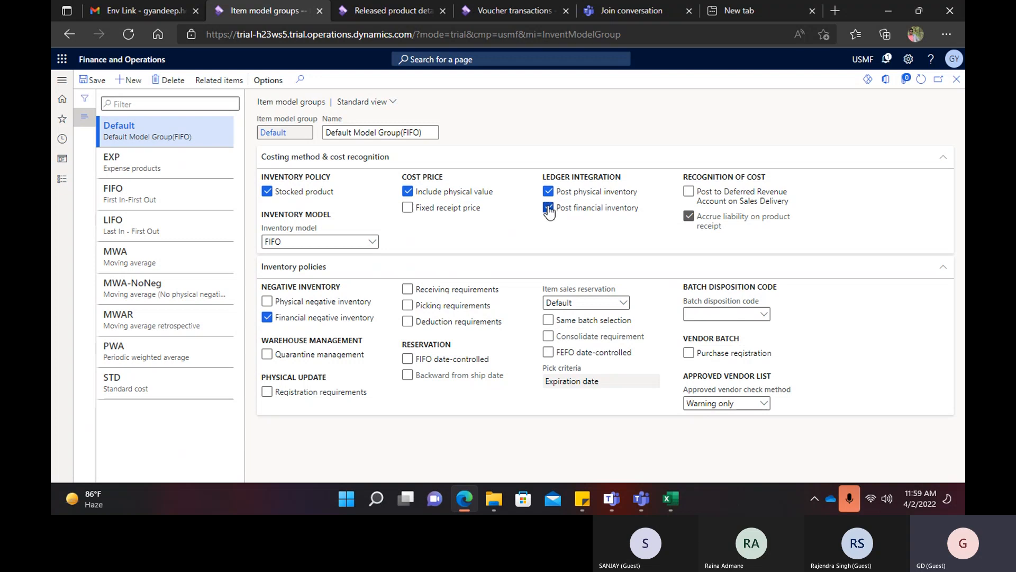
pyautogui.click(548, 191)
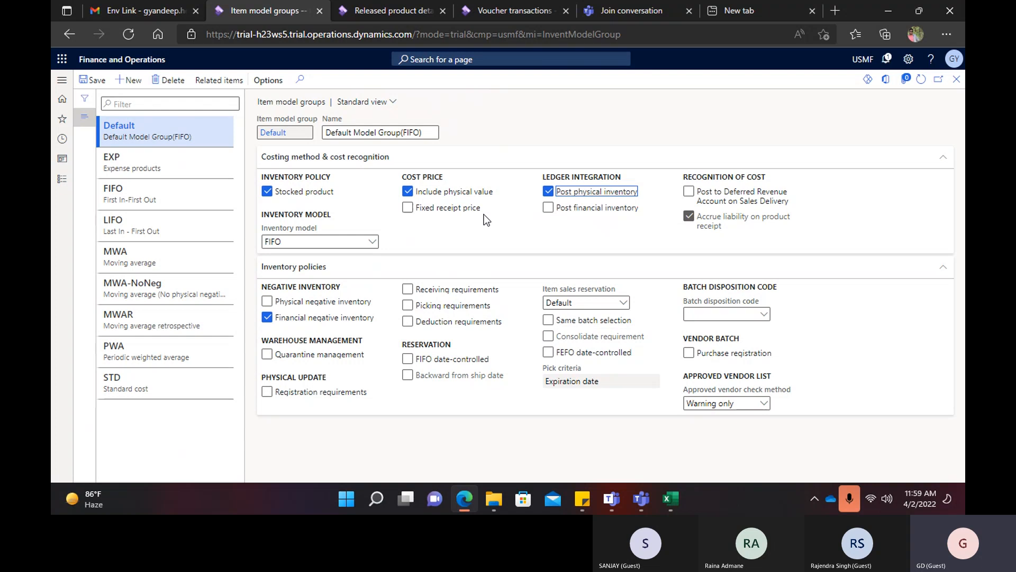
pyautogui.click(549, 192)
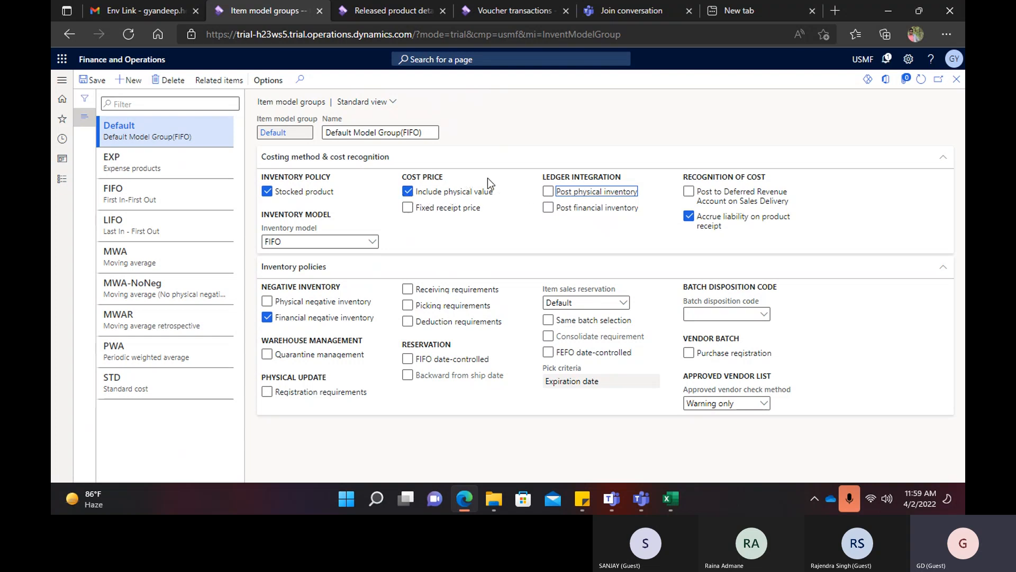
# Re-enable Post physical inventory and Post financial inventory under the Default group's ledger integration settings.
pyautogui.moveTo(638, 199)
pyautogui.moveTo(480, 193)
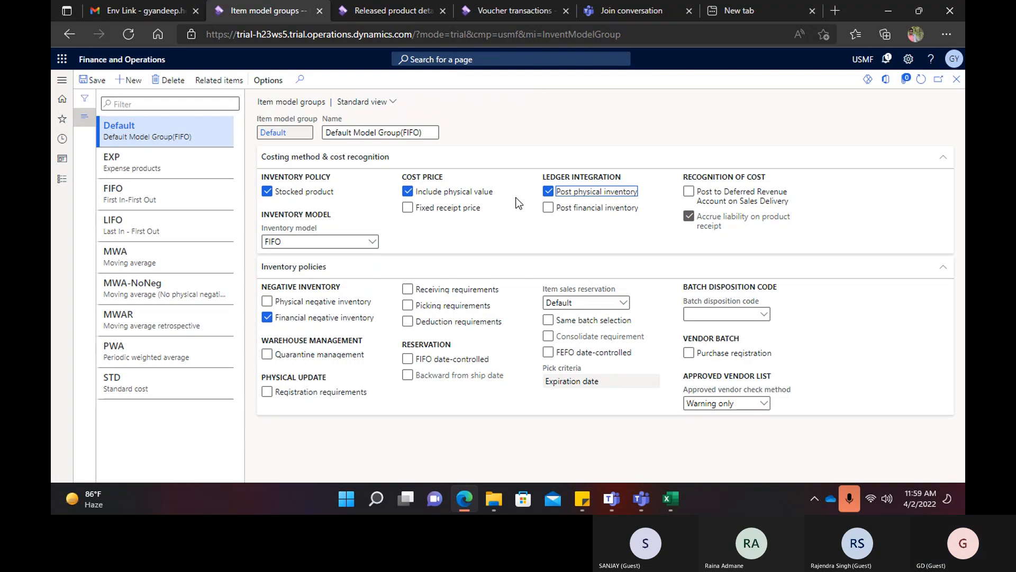
pyautogui.doubleClick(549, 193)
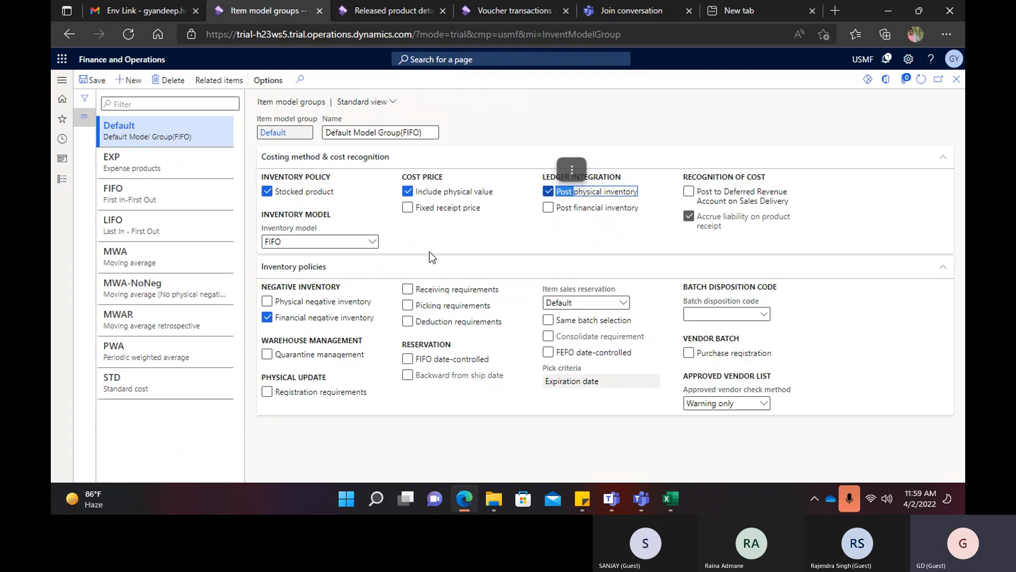
pyautogui.click(548, 208)
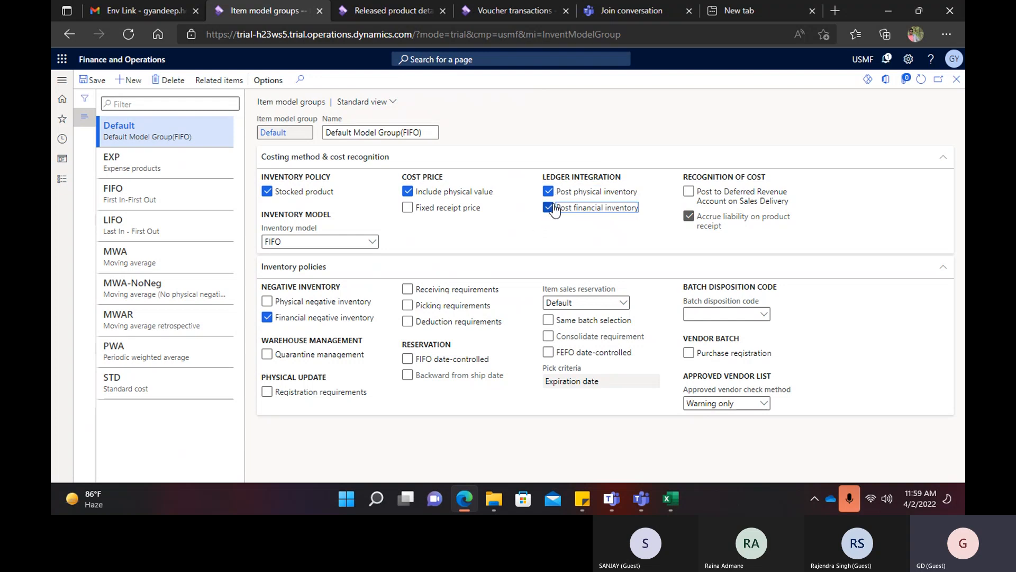
# Turn Post financial inventory off and on again, and try the Accrue liability on product receipt option.
pyautogui.click(550, 210)
pyautogui.moveTo(628, 212)
pyautogui.click(548, 208)
pyautogui.moveTo(577, 218)
pyautogui.click(693, 220)
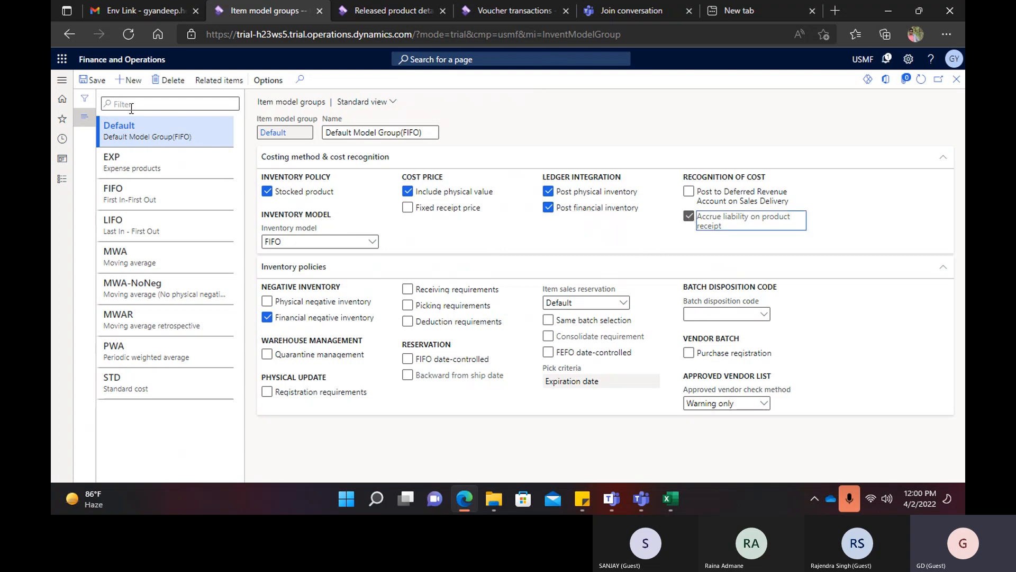
# Toggle Post physical inventory and Accrue liability on product receipt for the Default item model group, leaving both enabled.
pyautogui.click(548, 191)
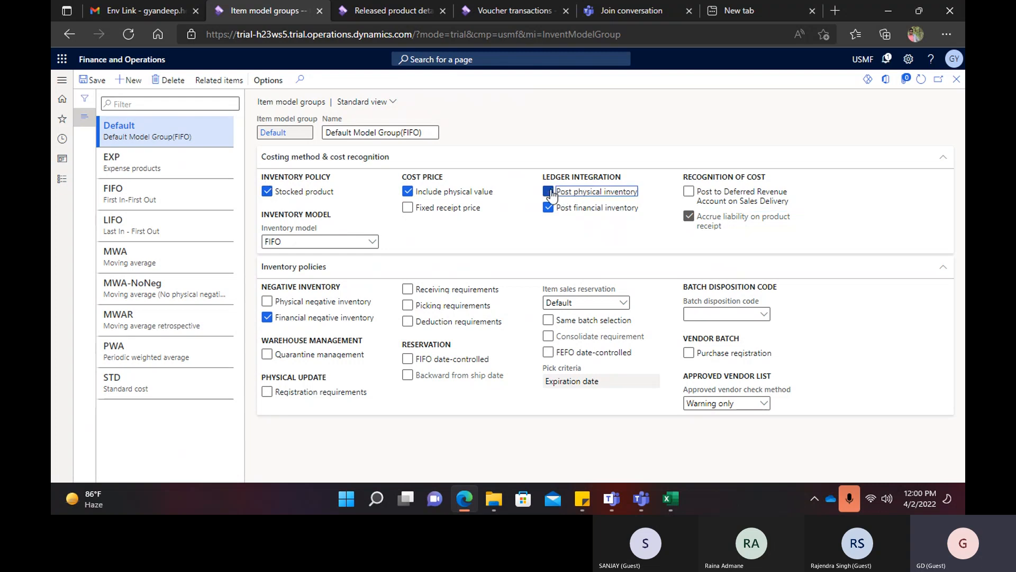
pyautogui.click(549, 192)
pyautogui.click(555, 192)
pyautogui.click(689, 218)
pyautogui.click(689, 218)
pyautogui.click(549, 193)
pyautogui.moveTo(748, 227)
pyautogui.click(549, 192)
pyautogui.click(550, 192)
pyautogui.moveTo(700, 224)
pyautogui.moveTo(721, 202)
# Enable Physical negative inventory and disable Financial negative inventory for the Default item model group.
pyautogui.click(268, 302)
pyautogui.click(267, 302)
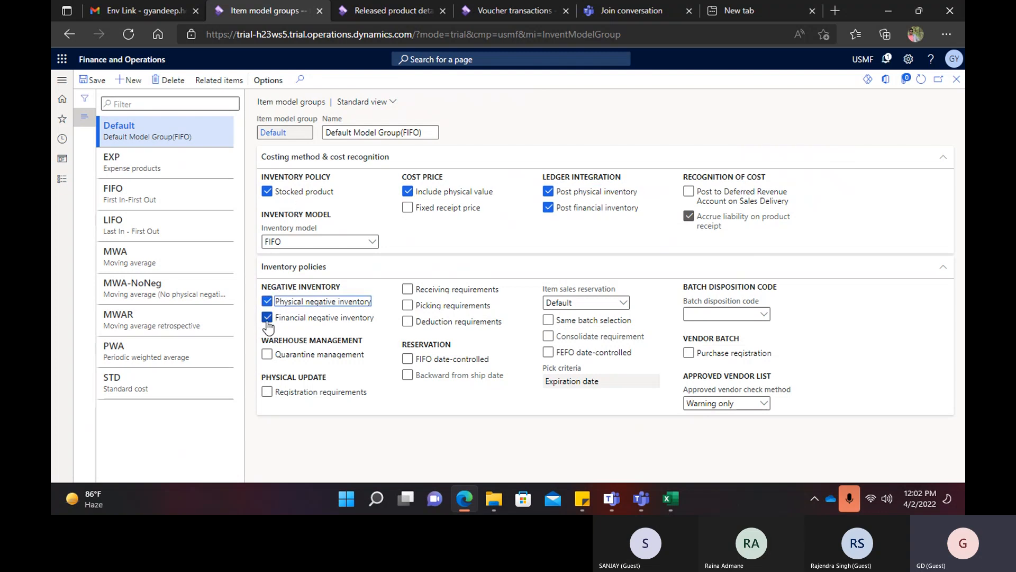
pyautogui.click(268, 301)
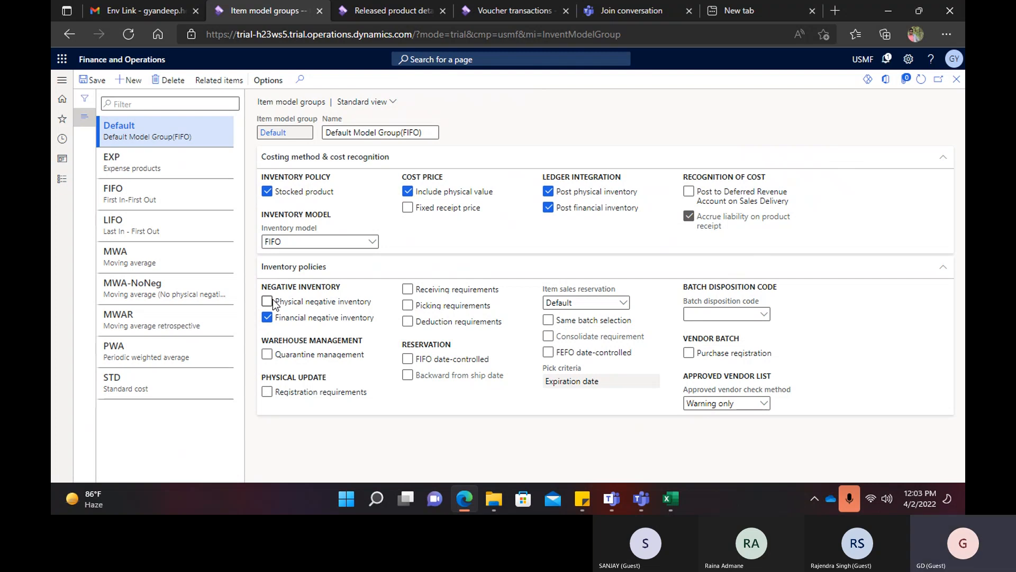
pyautogui.click(268, 317)
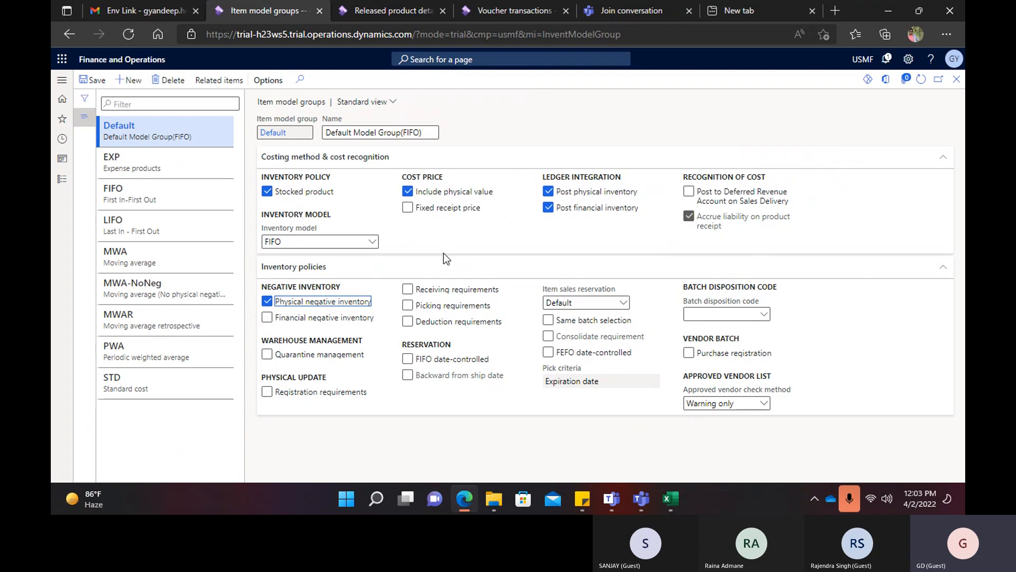
# Switch to the Excel workbook and enter A0001 in cell I15 and 0 in cell J15 of Sheet2.
pyautogui.click(675, 506)
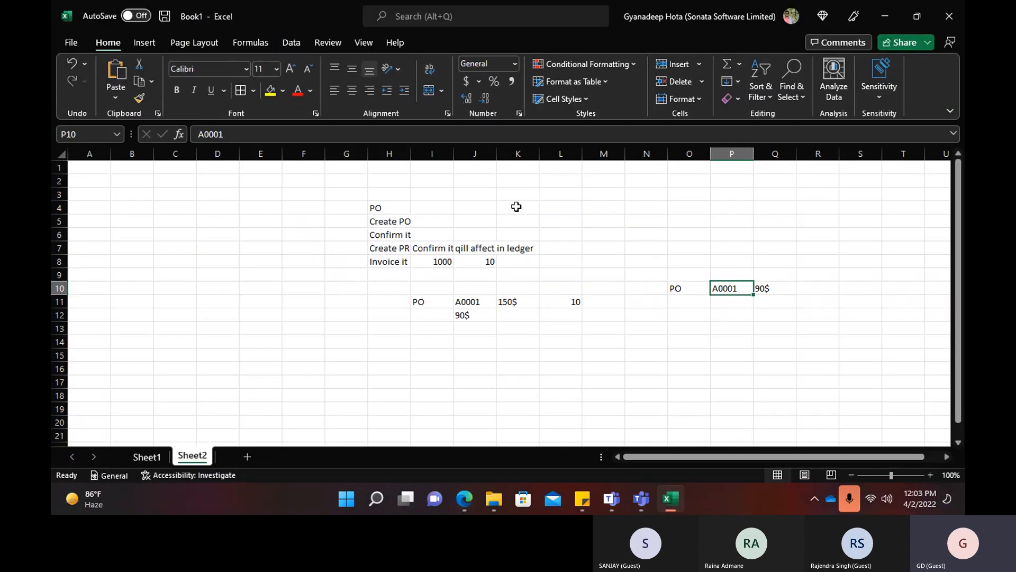
pyautogui.click(422, 350)
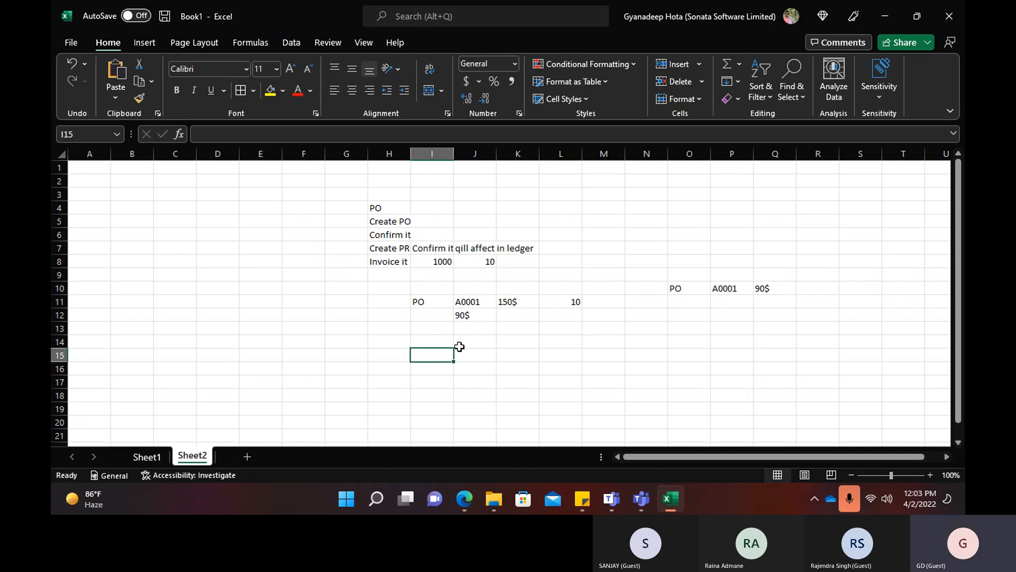
pyautogui.write('A0001')
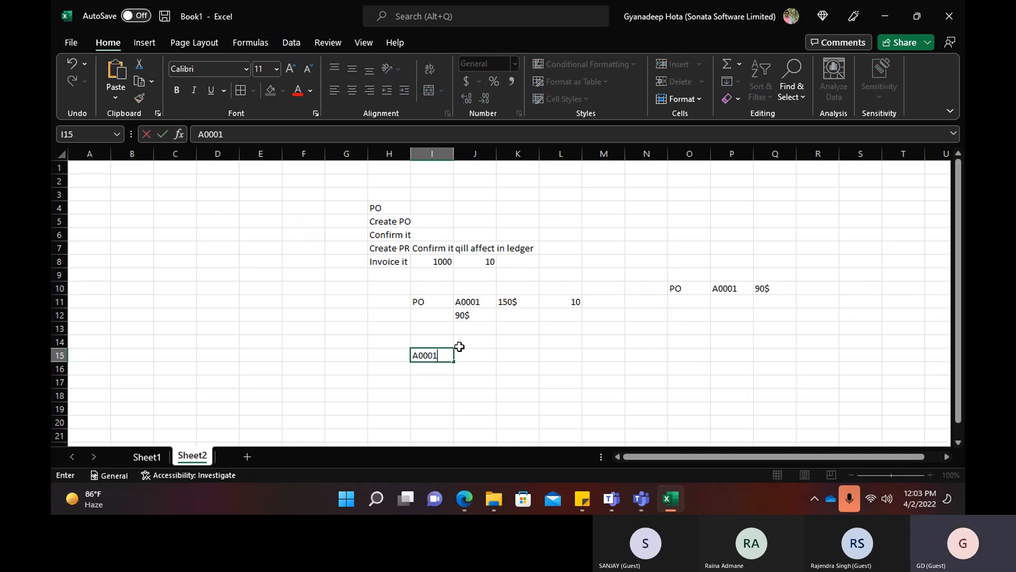
pyautogui.click(460, 350)
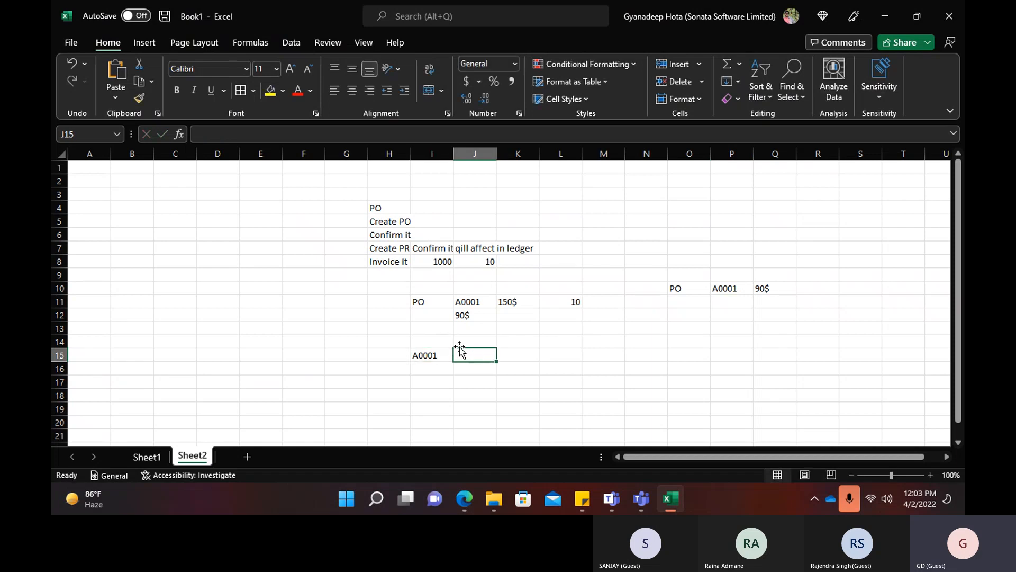
pyautogui.write('0')
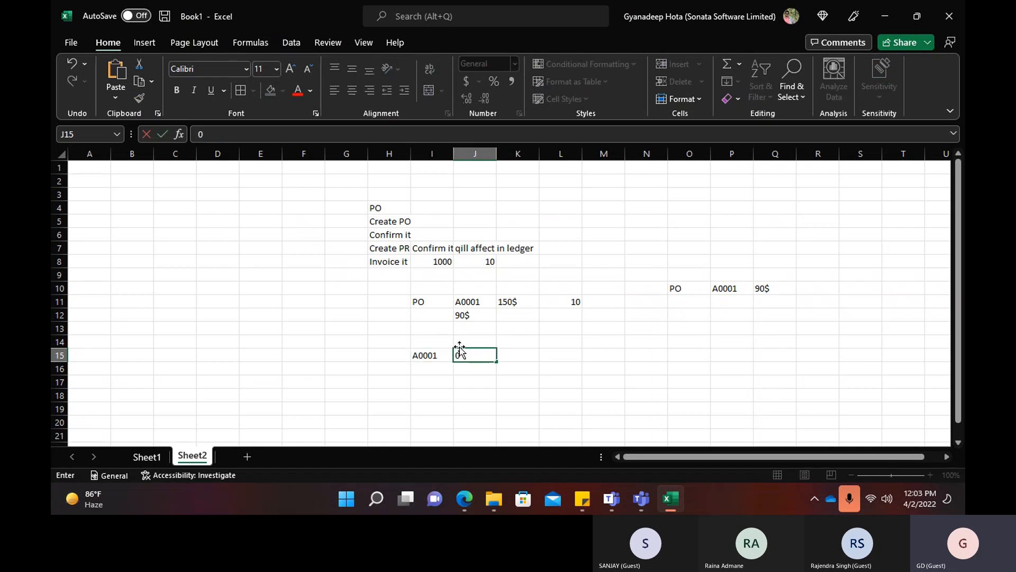
# Enter CUSTOM1 in cell I16, directly below the A0001 entry.
pyautogui.click(426, 374)
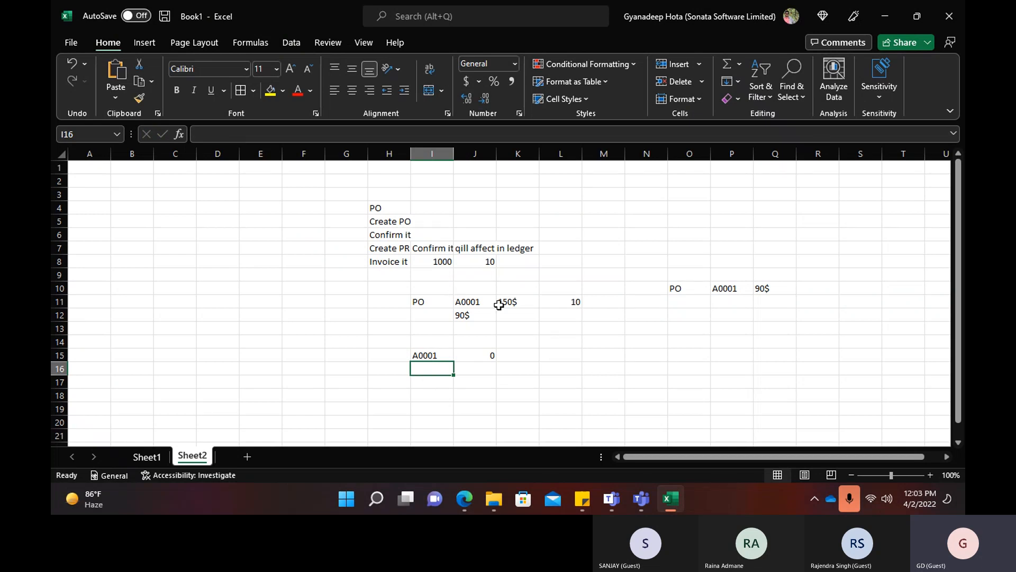
pyautogui.write('C')
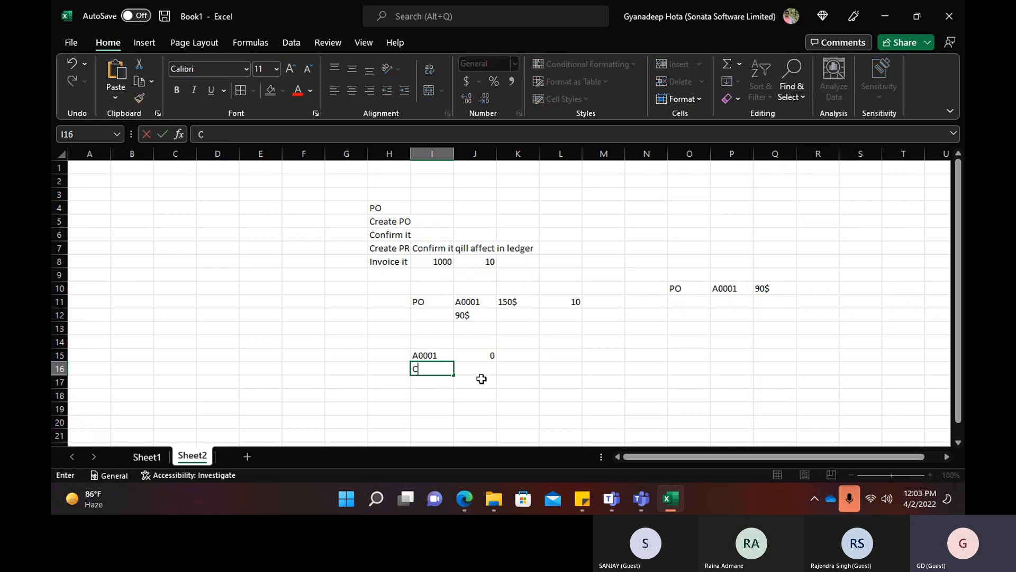
pyautogui.write('USTOM1')
pyautogui.click(472, 379)
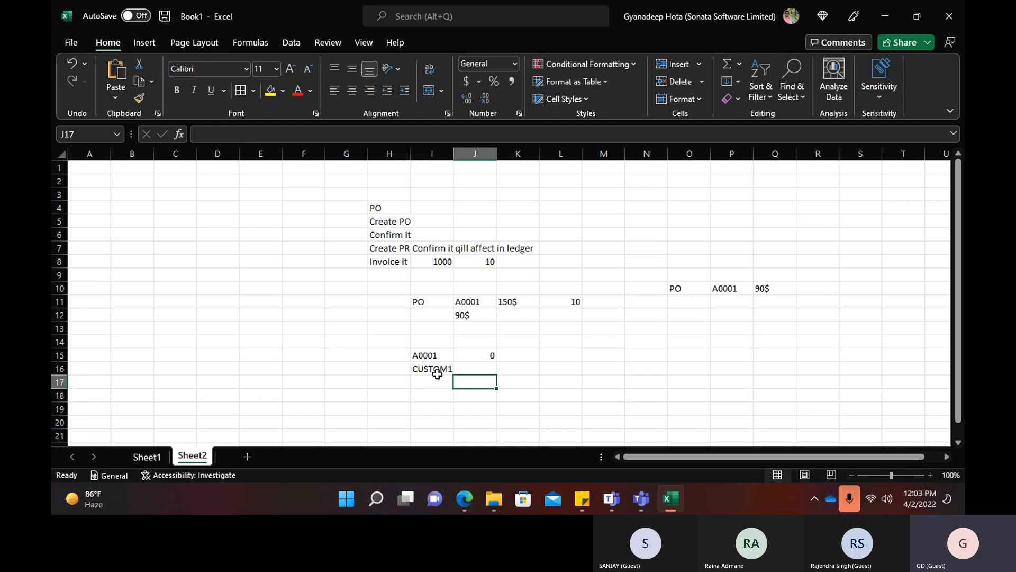
pyautogui.click(471, 355)
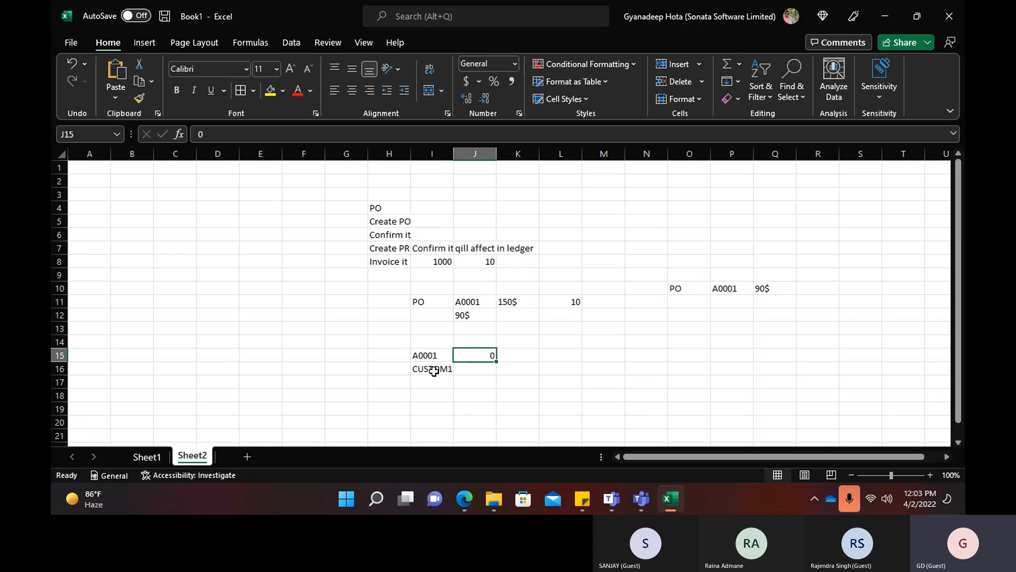
# Enter the note "100 UNDER PRODUCTION AND WILL BE COME TO INVEN NEXT 2 DAYS" in cell K15.
pyautogui.click(515, 354)
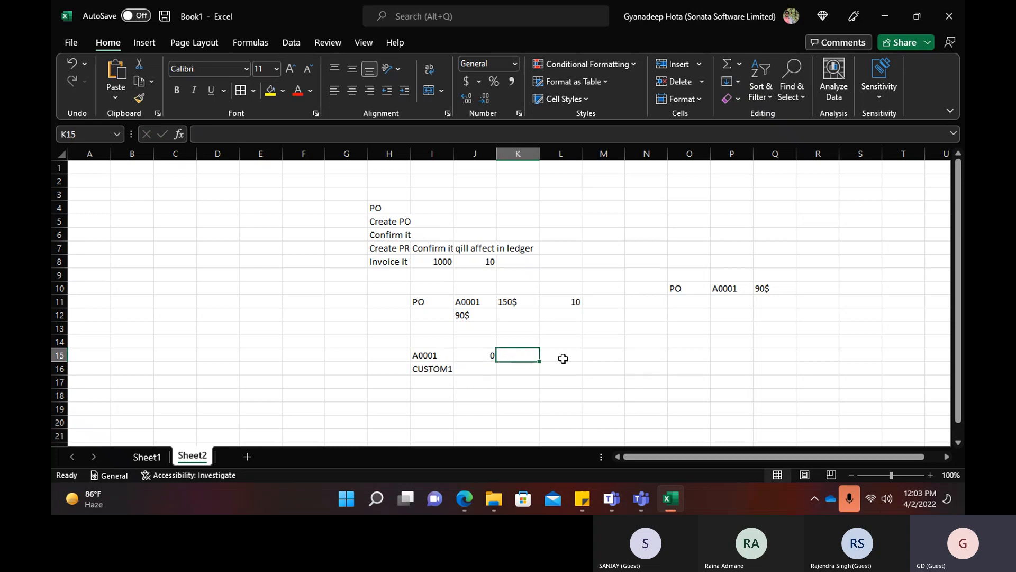
pyautogui.write('100')
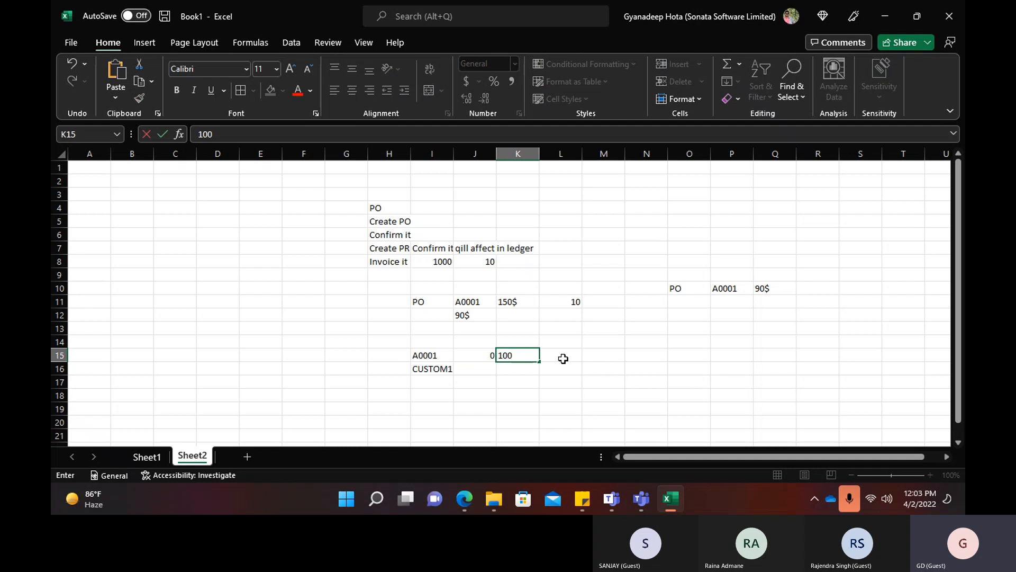
pyautogui.write(' UNDER PRO')
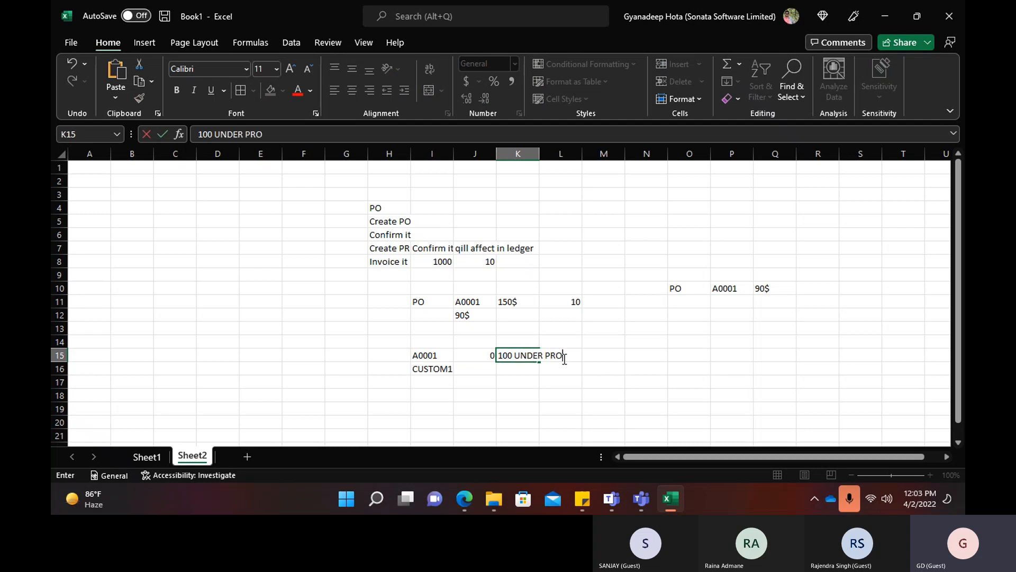
pyautogui.write('DUCTION AND W')
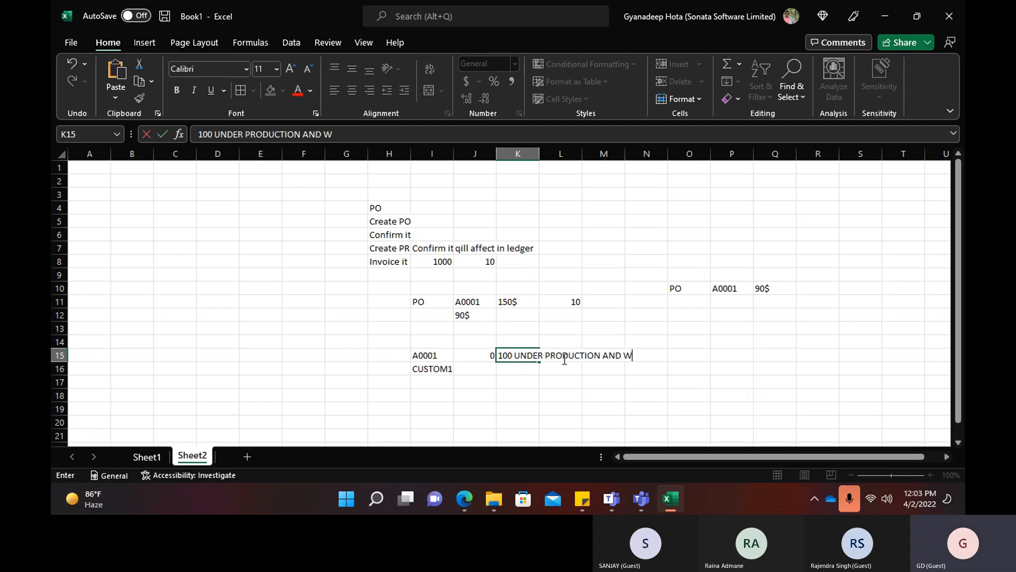
pyautogui.write('ILL BE COME TO')
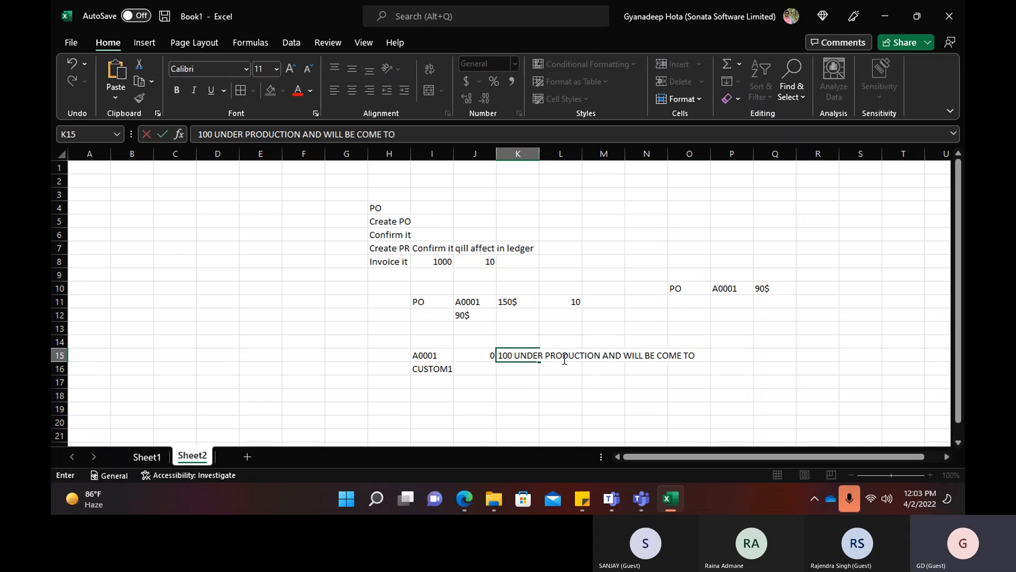
pyautogui.write(' INVEN')
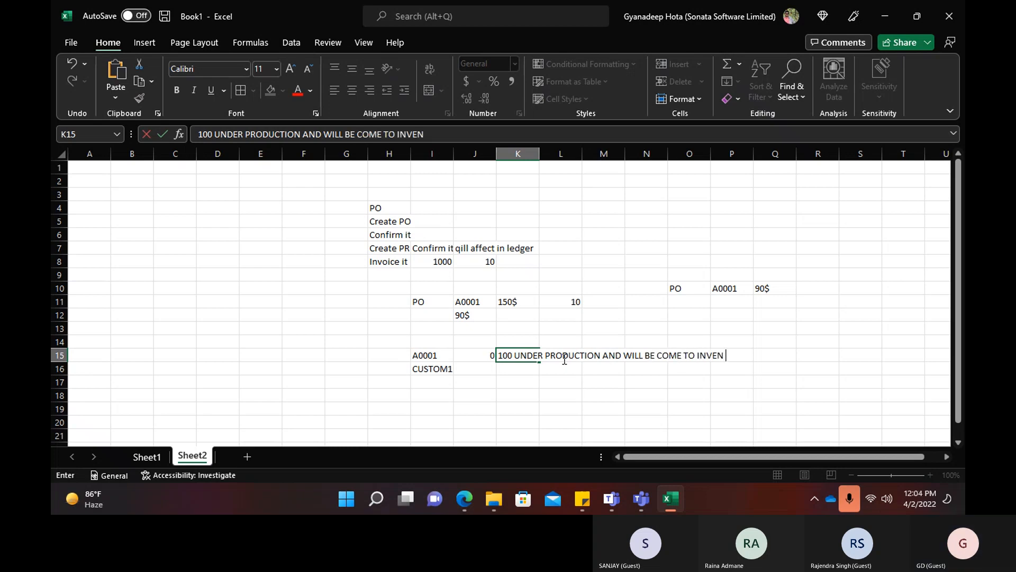
pyautogui.write(' NEXT 1')
pyautogui.write(' DAYS')
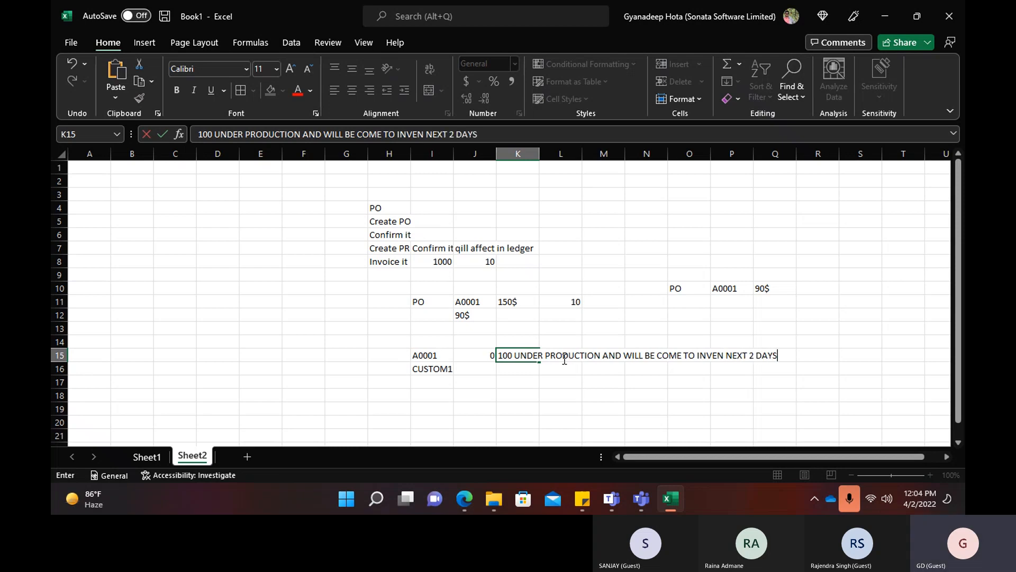
pyautogui.click(354, 326)
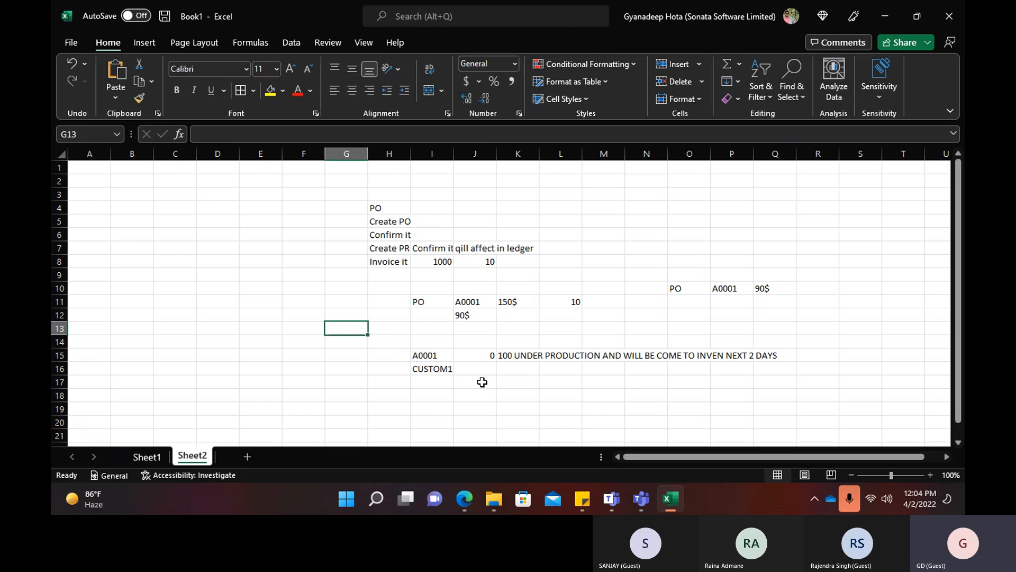
# Enter the quantity 100 in cell H16, beside CUSTOM1.
pyautogui.click(426, 355)
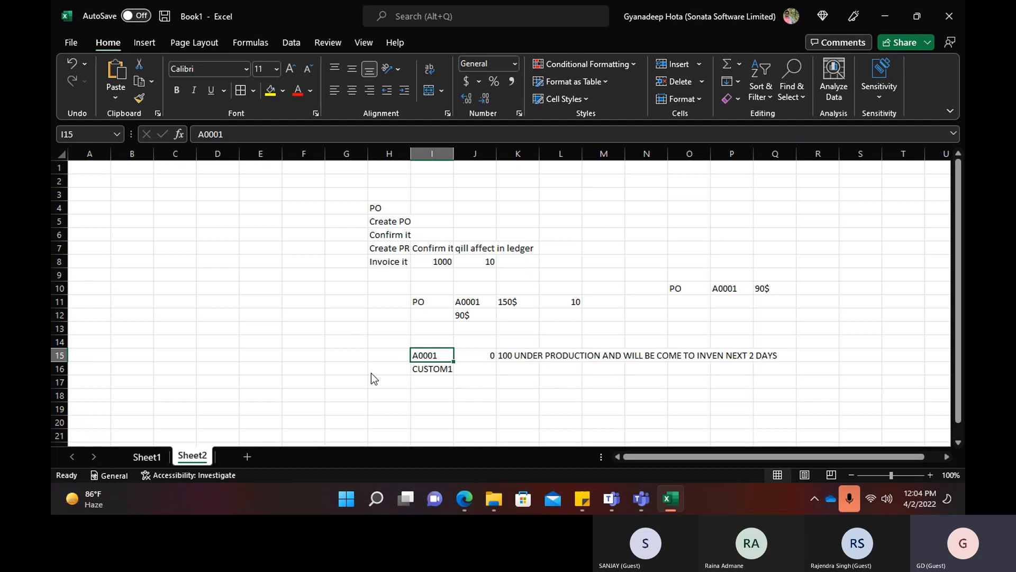
pyautogui.hotkey('alt', 'Tab')
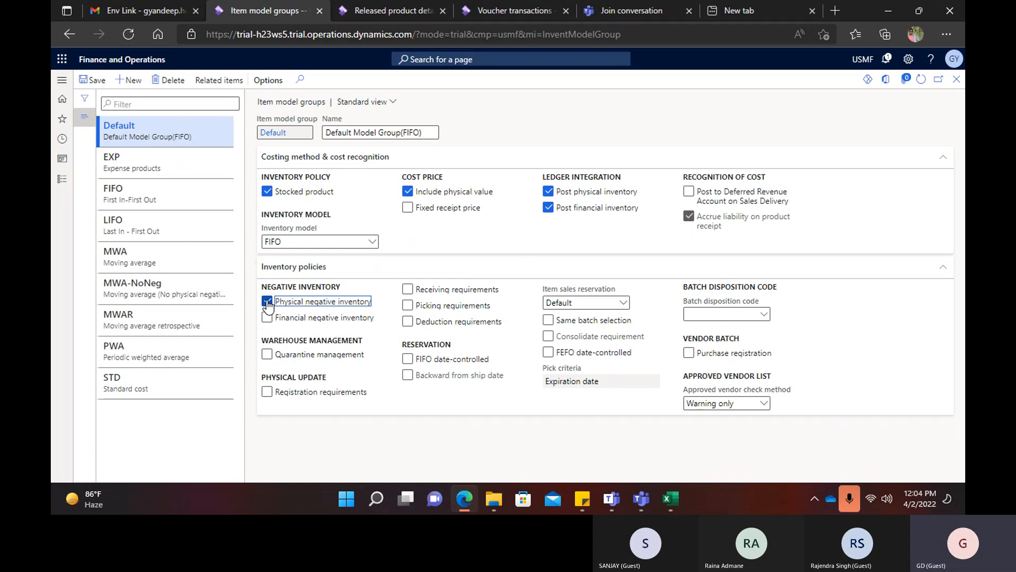
pyautogui.hotkey('alt', 'Tab')
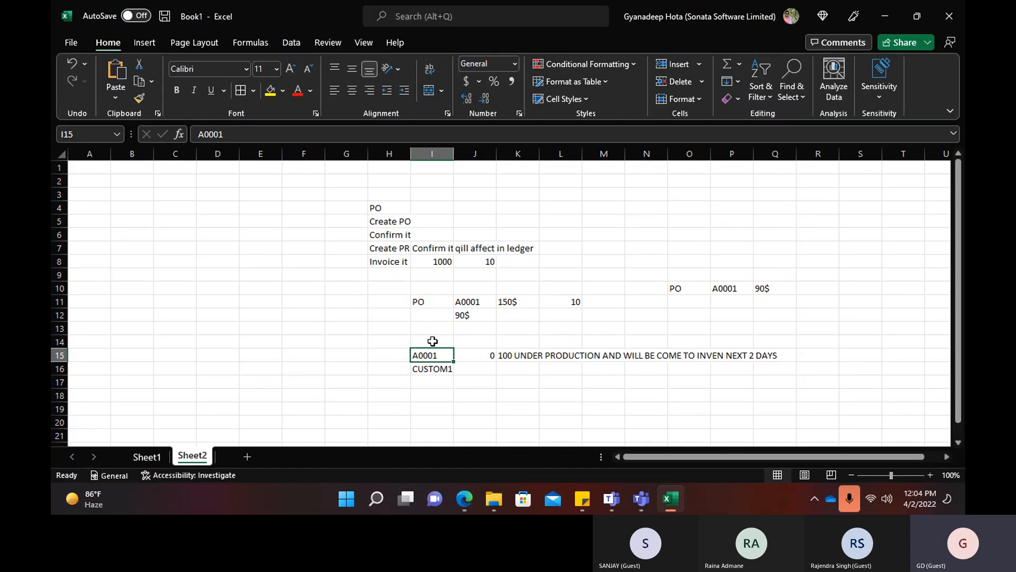
pyautogui.scroll(-3, 455, 359)
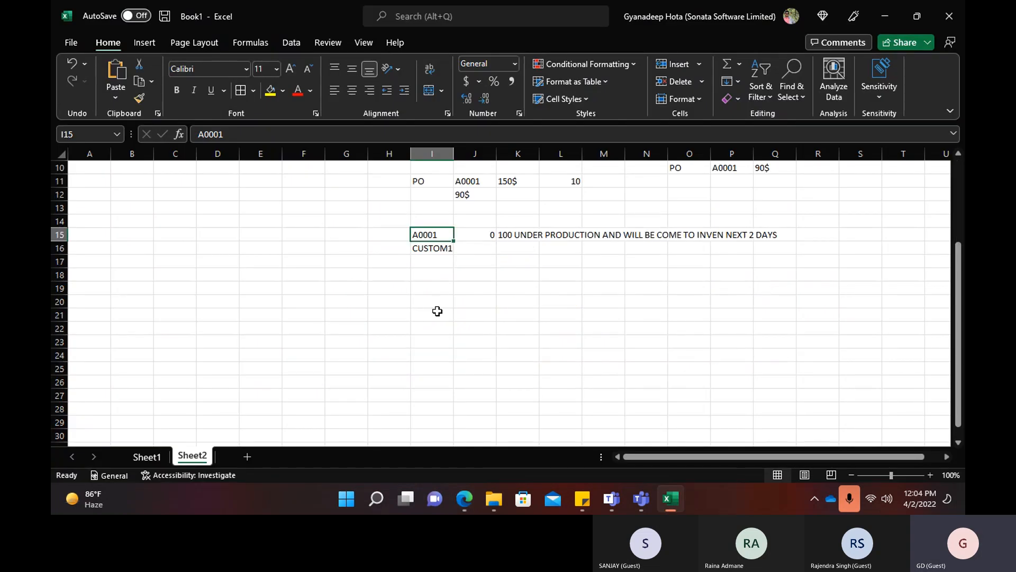
pyautogui.click(431, 278)
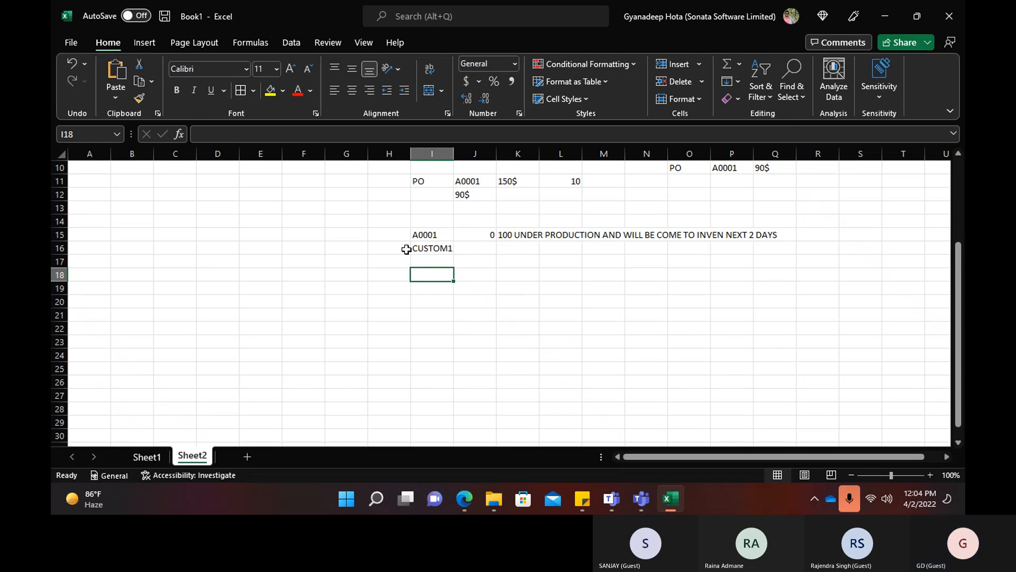
pyautogui.click(422, 248)
pyautogui.click(390, 248)
pyautogui.write('1000')
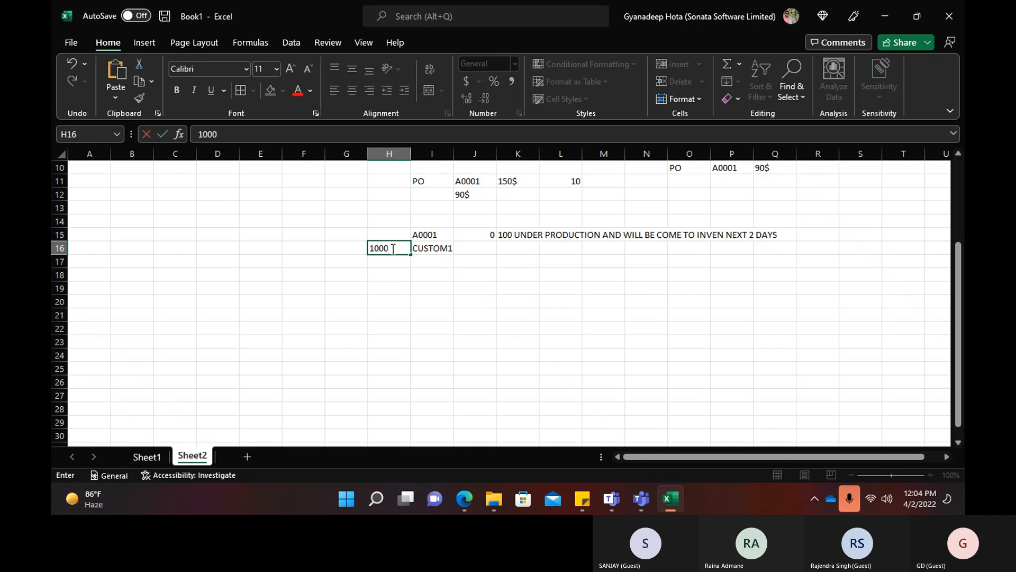
pyautogui.press('BackSpace')
pyautogui.click(523, 233)
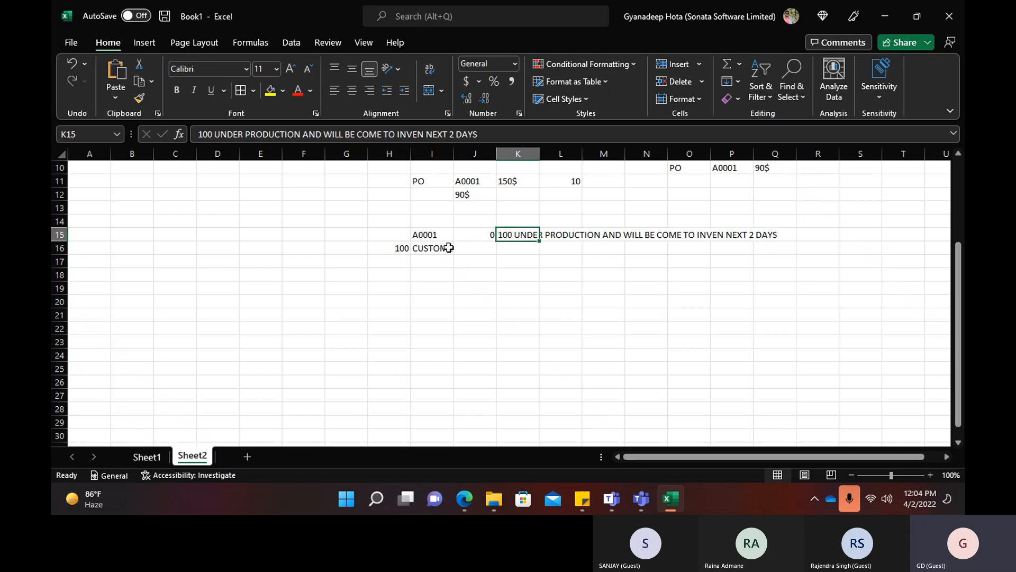
# Switch to the item model groups page in Finance and Operations and disable Physical negative inventory for the Default group.
pyautogui.hotkey('alt', 'Tab')
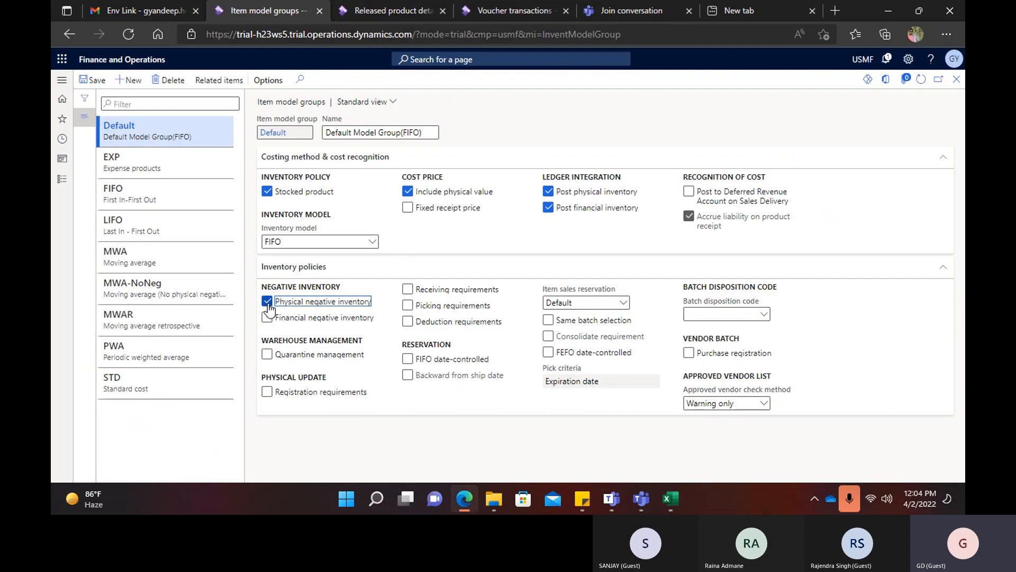
pyautogui.hotkey('alt', 'Tab')
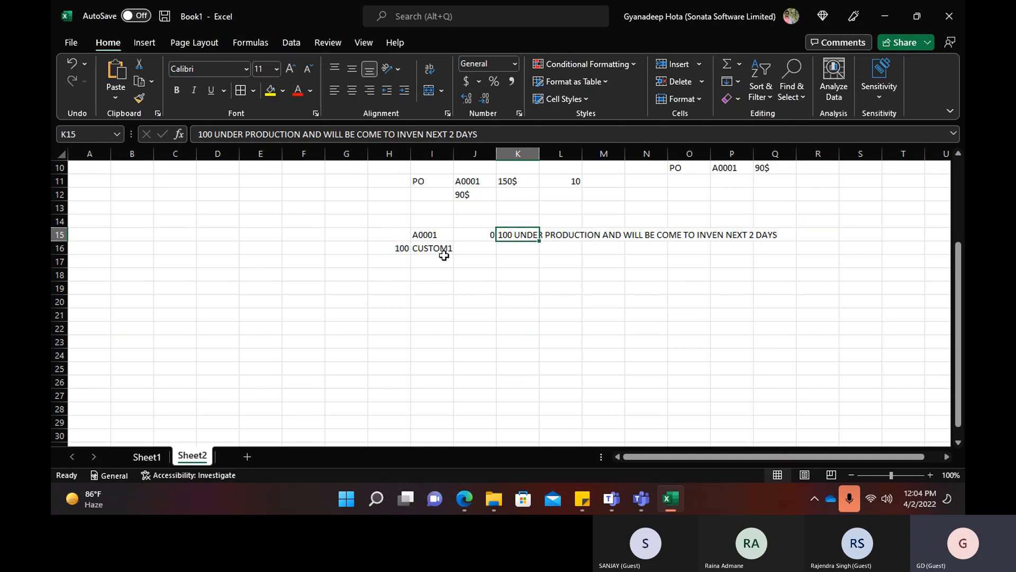
pyautogui.hotkey('alt', 'Tab')
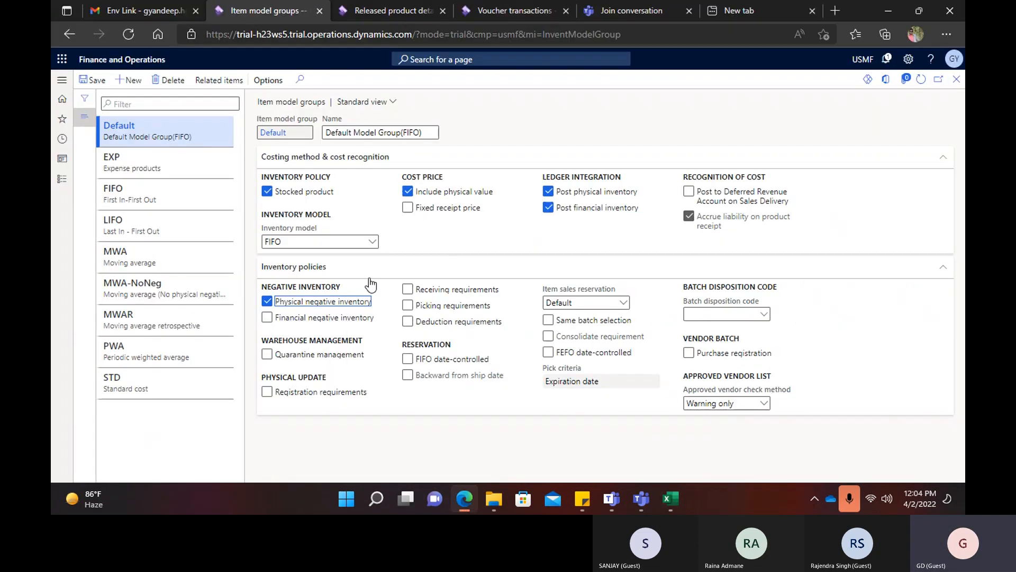
pyautogui.click(267, 302)
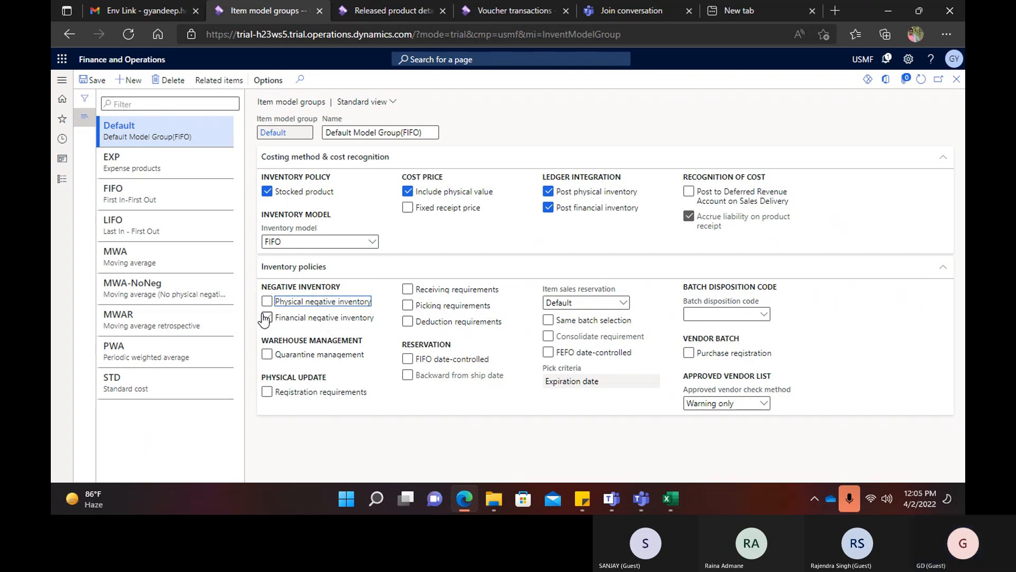
pyautogui.click(267, 302)
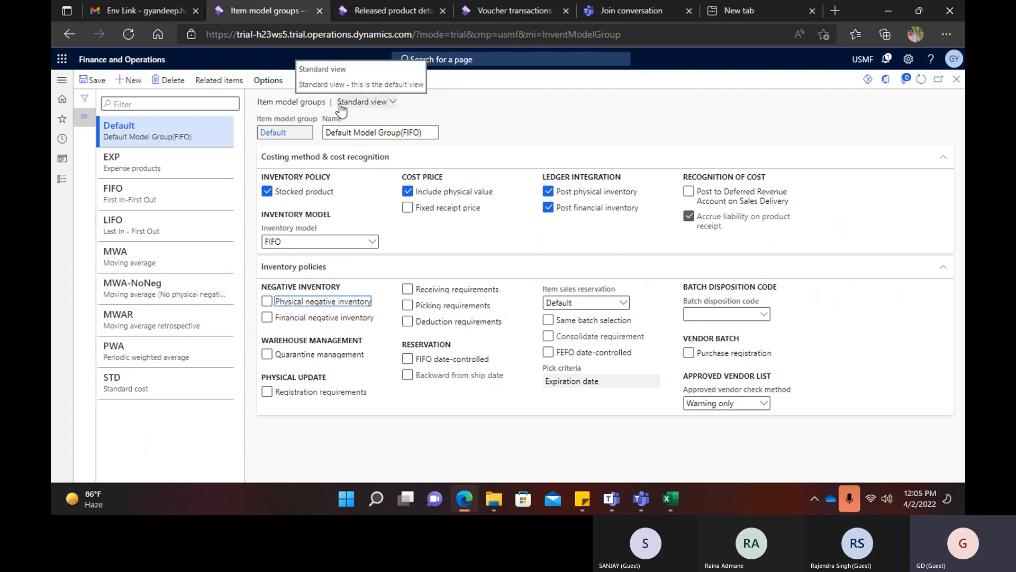
# Switch to the Excel workbook and enter the note "ON HAND INVE IS NOT AVAILABLE ." in cell J16, beside CUSTOM1.
pyautogui.hotkey('alt', 'Tab')
pyautogui.moveTo(421, 234); pyautogui.dragTo(535, 246)
pyautogui.click(426, 245)
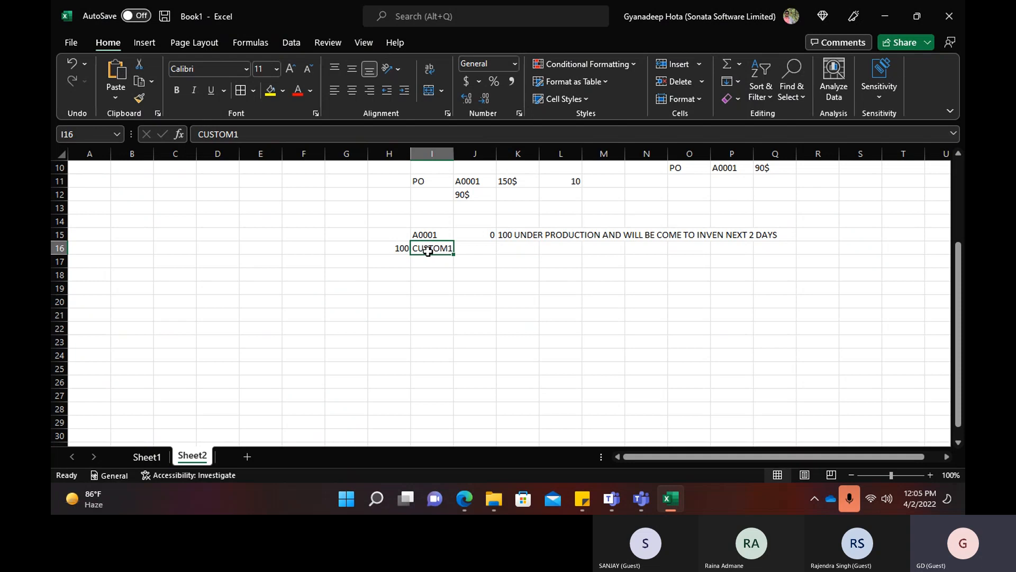
pyautogui.click(461, 249)
pyautogui.write('ON ')
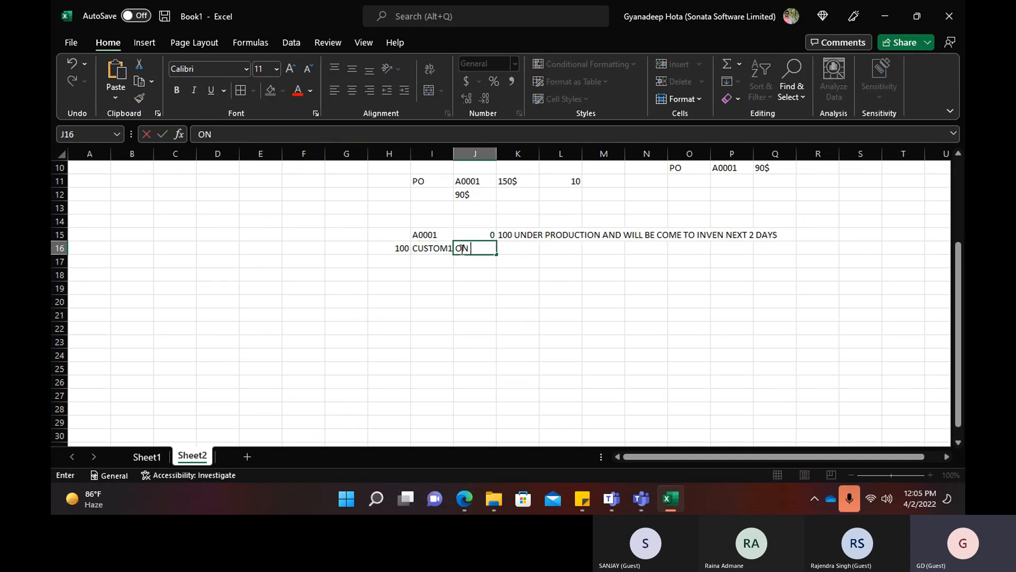
pyautogui.write('HAND INVE IS NOT AV')
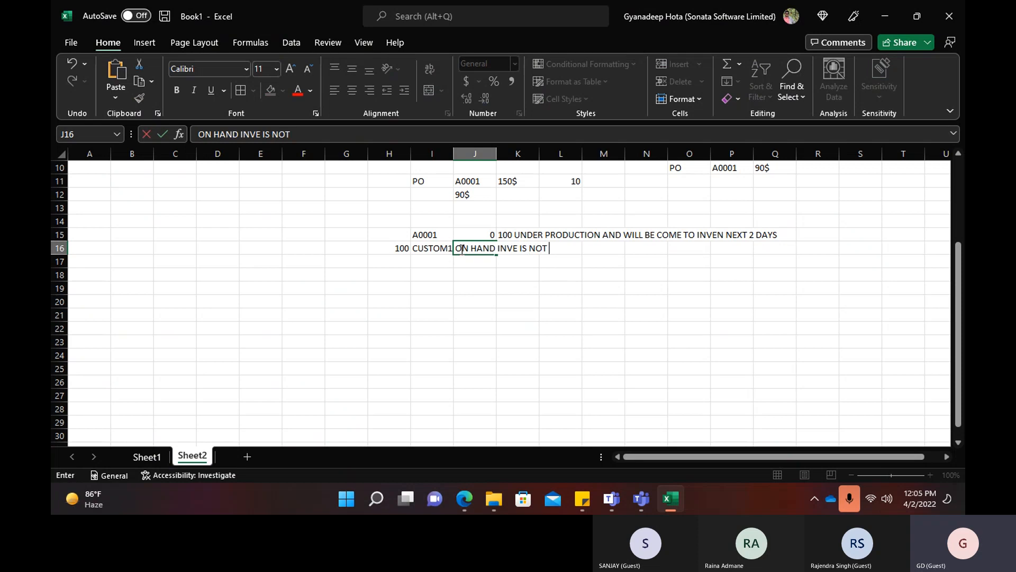
pyautogui.press('BackSpace')
pyautogui.press('BackSpace')
pyautogui.write('AVAILABLE .')
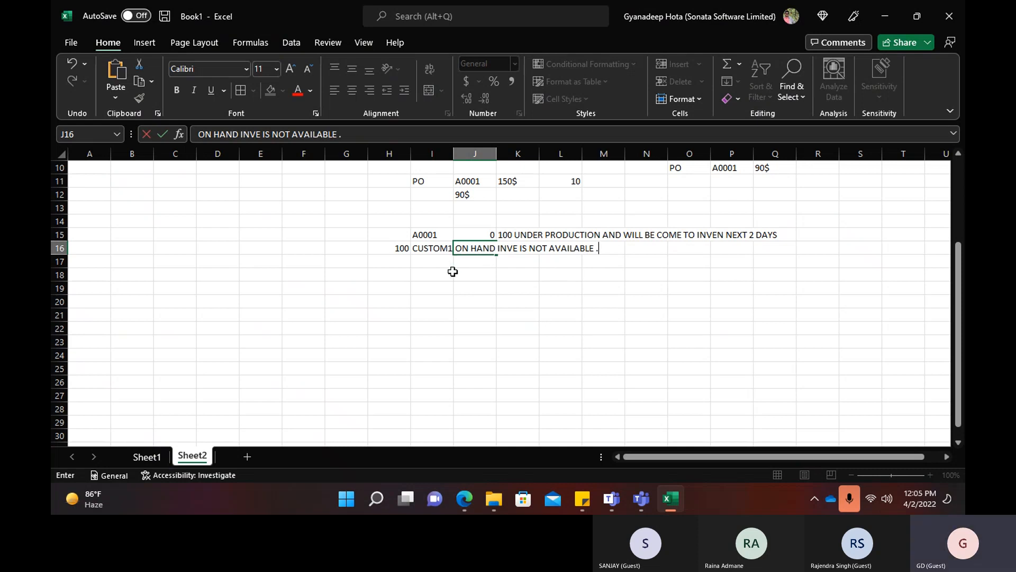
# Switch to the item model groups page in Finance and Operations and toggle Physical negative inventory on and back off for the Default group.
pyautogui.hotkey('alt', 'Tab')
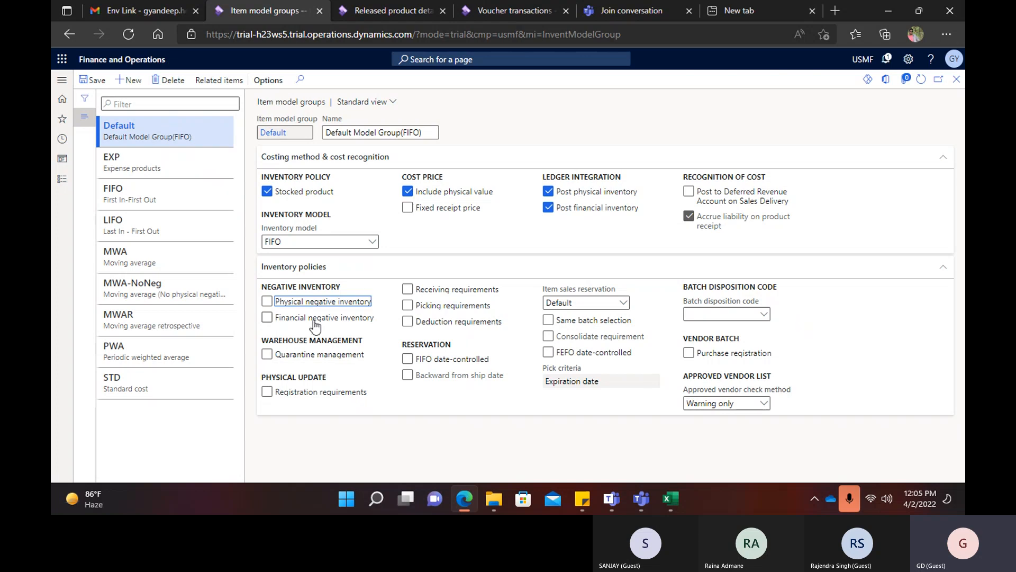
pyautogui.click(267, 302)
pyautogui.click(327, 304)
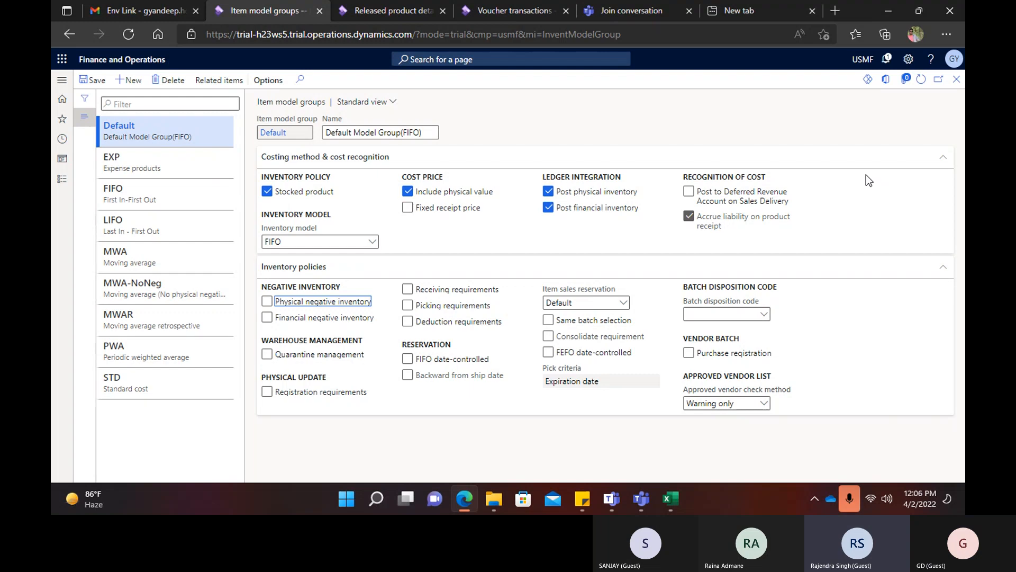
# Switch back to the Excel workbook, commit the note in J16 and add a new blank worksheet.
pyautogui.hotkey('alt', 'Tab')
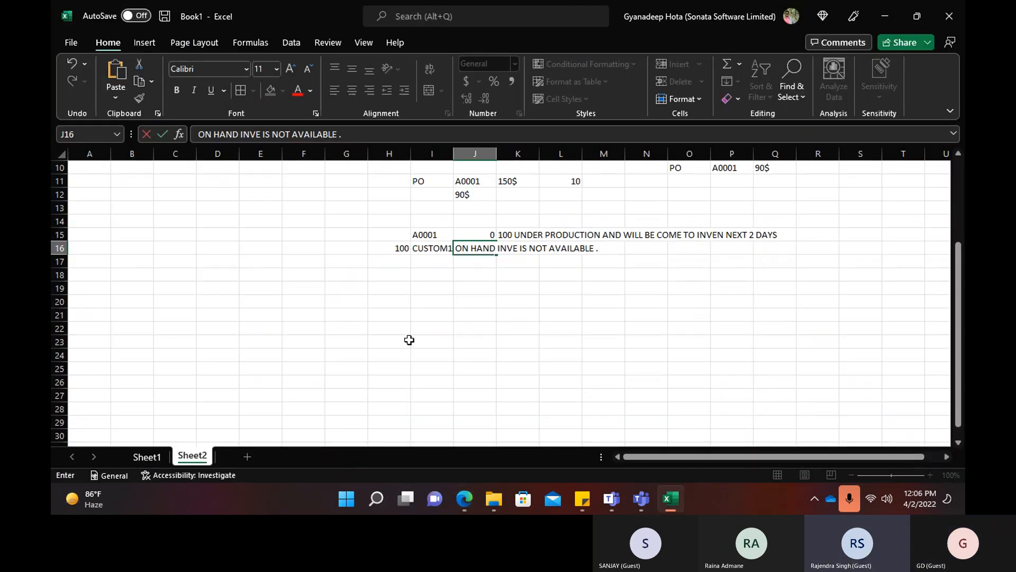
pyautogui.click(390, 306)
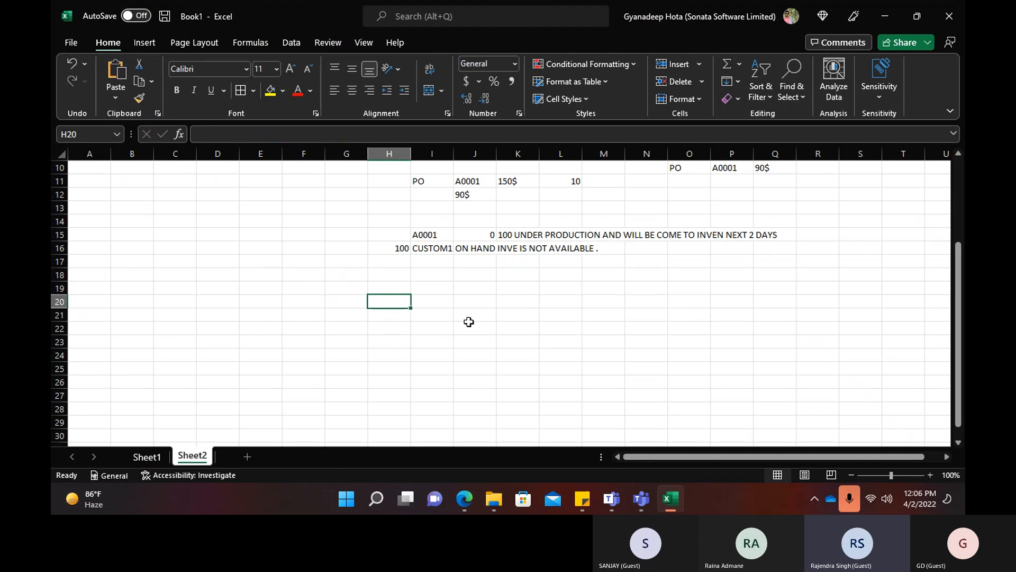
pyautogui.click(418, 302)
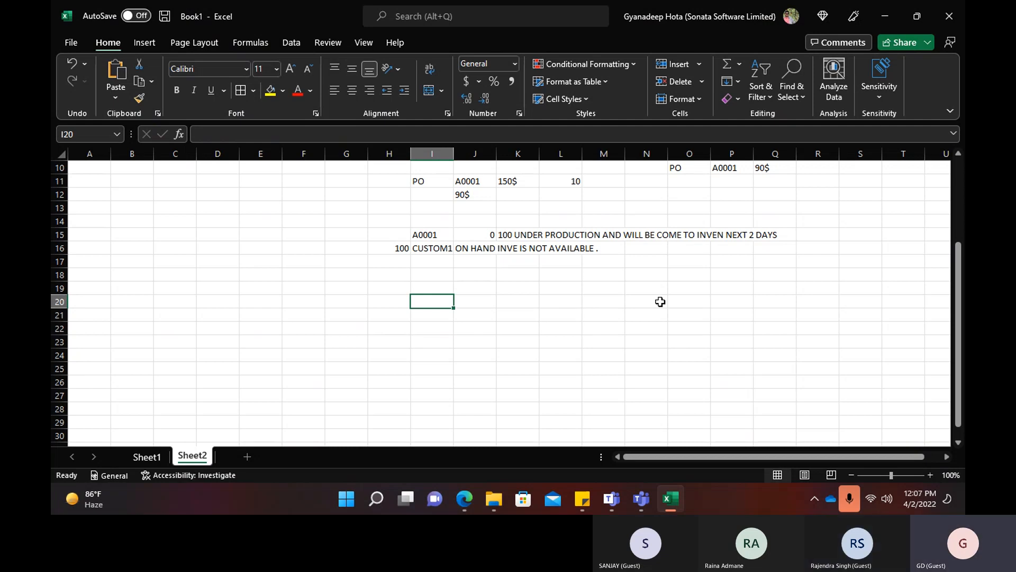
pyautogui.click(248, 456)
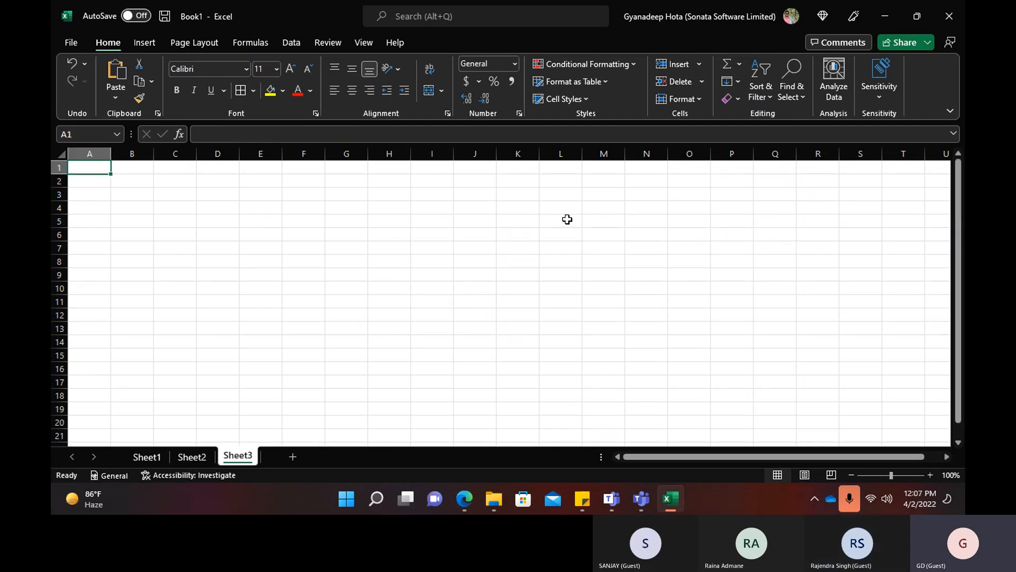
# Enter "item = A0001" in cell I2 of the new sheet and fit column I to its contents.
pyautogui.click(432, 181)
pyautogui.write('item')
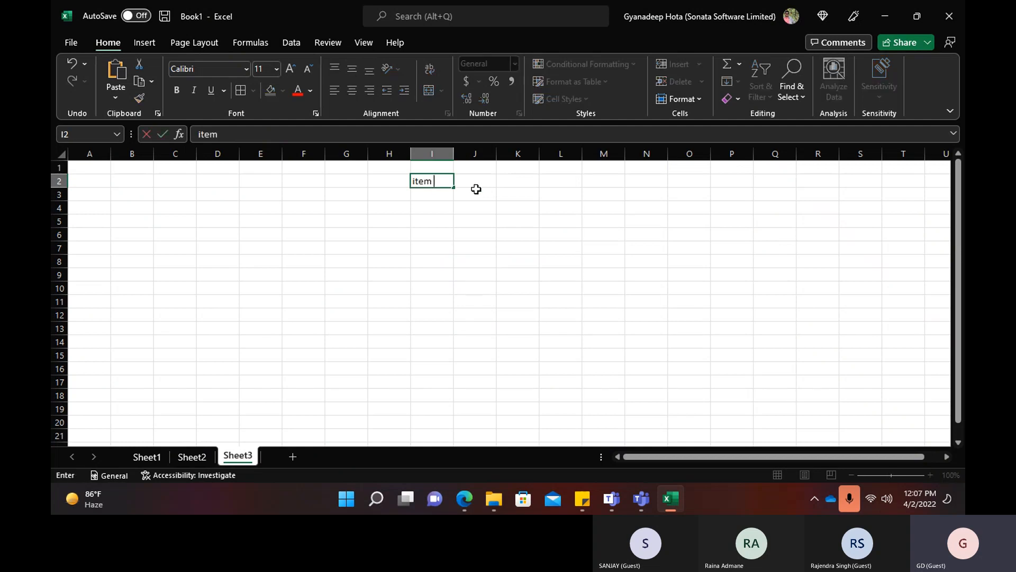
pyautogui.write(' =')
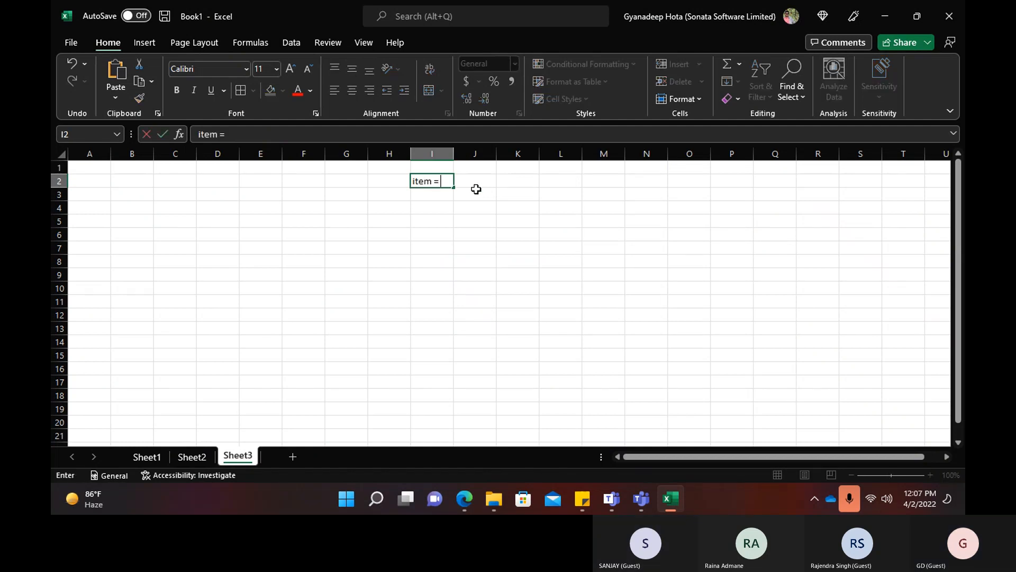
pyautogui.write('ab')
pyautogui.press('BackSpace')
pyautogui.press('BackSpace')
pyautogui.write('A0001')
pyautogui.click(497, 212)
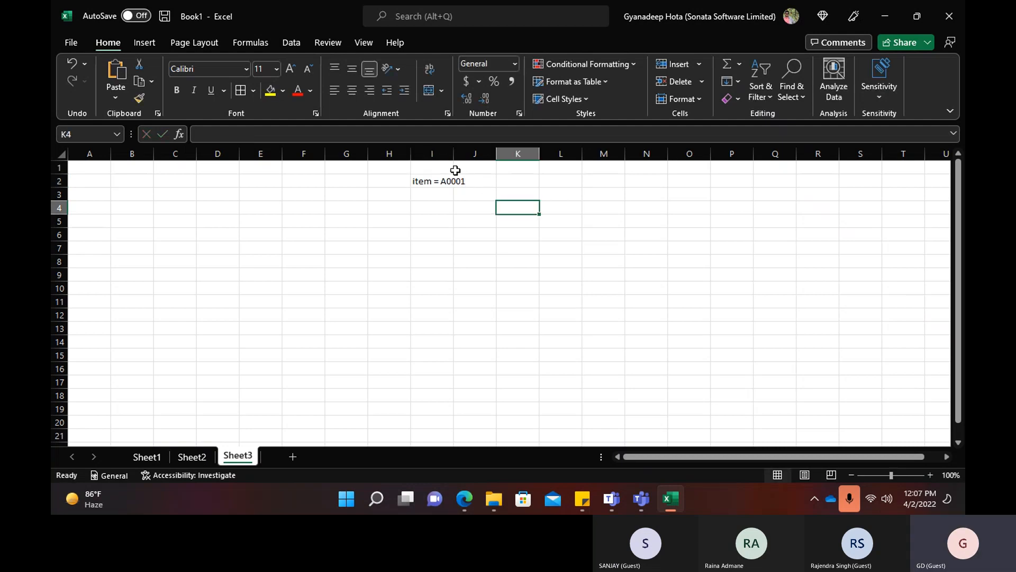
pyautogui.doubleClick(454, 154)
pyautogui.click(439, 153)
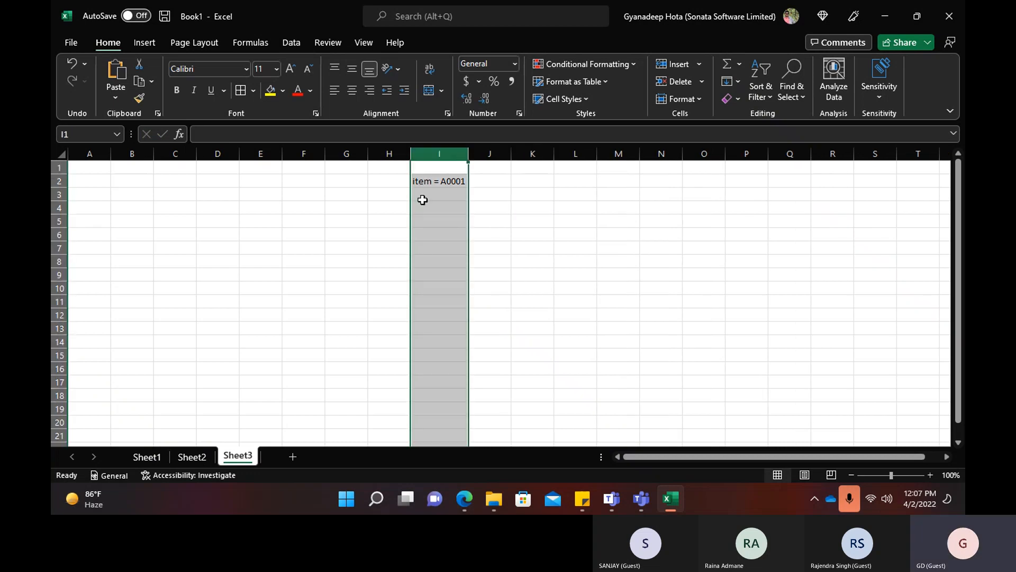
# Enter "On hand inventory" in H3 with the value 0 in I3, and fit column H to its contents.
pyautogui.click(376, 195)
pyautogui.write('On han')
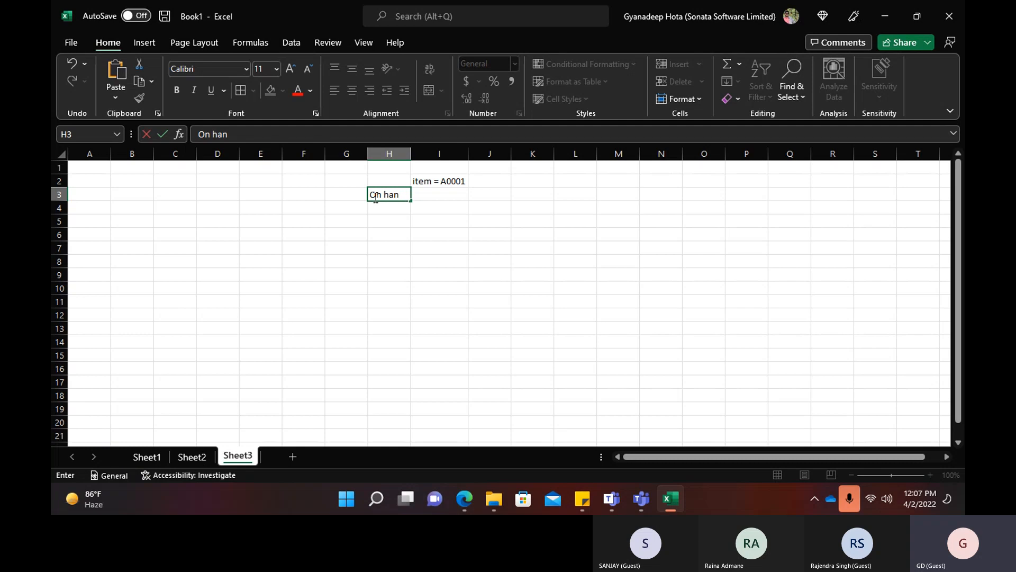
pyautogui.write('d inventory')
pyautogui.press('Tab')
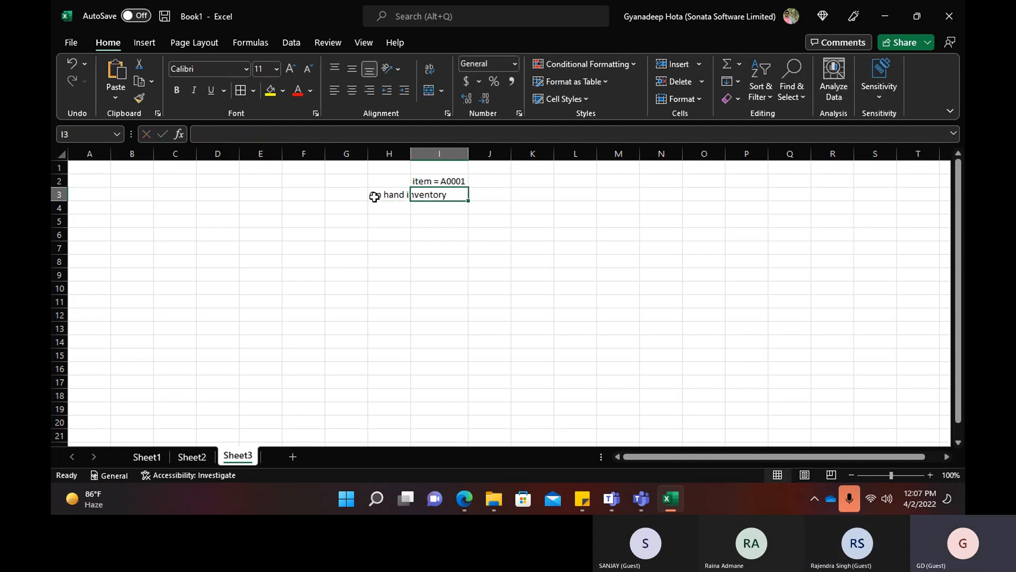
pyautogui.write('0')
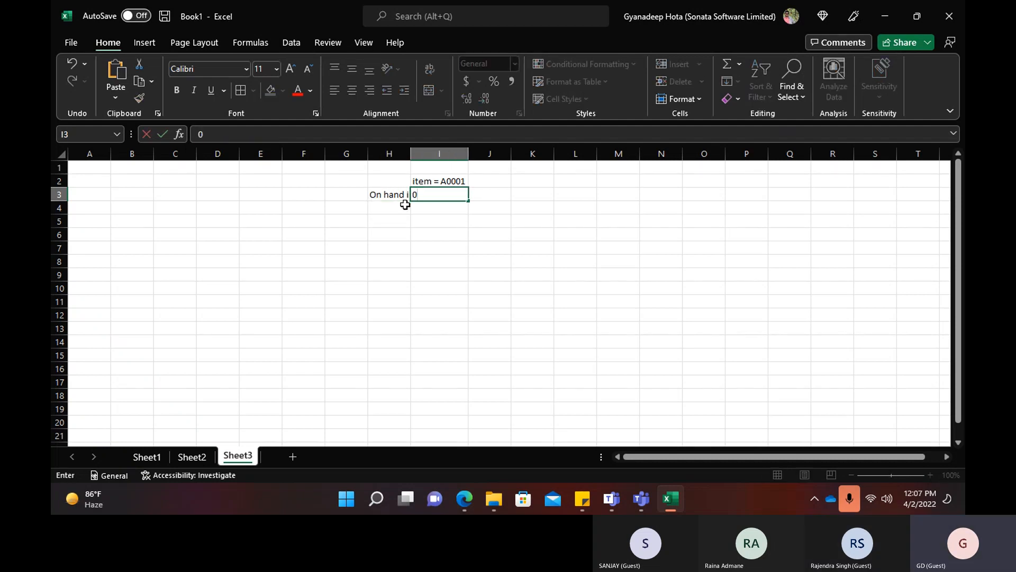
pyautogui.doubleClick(409, 154)
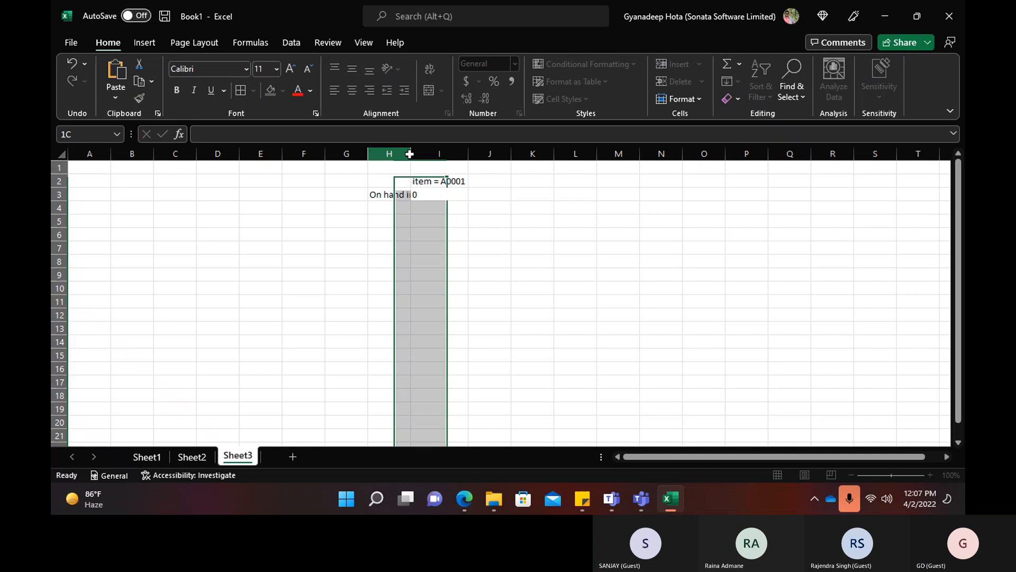
pyautogui.click(576, 269)
# Enter the label "Production" in cell H4, below On hand inventory.
pyautogui.click(378, 208)
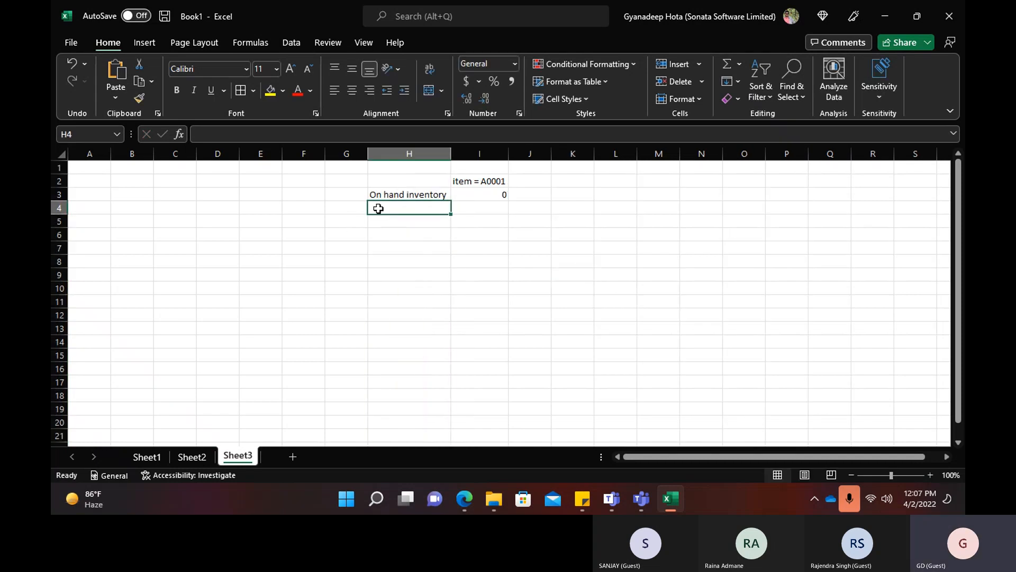
pyautogui.write('Production')
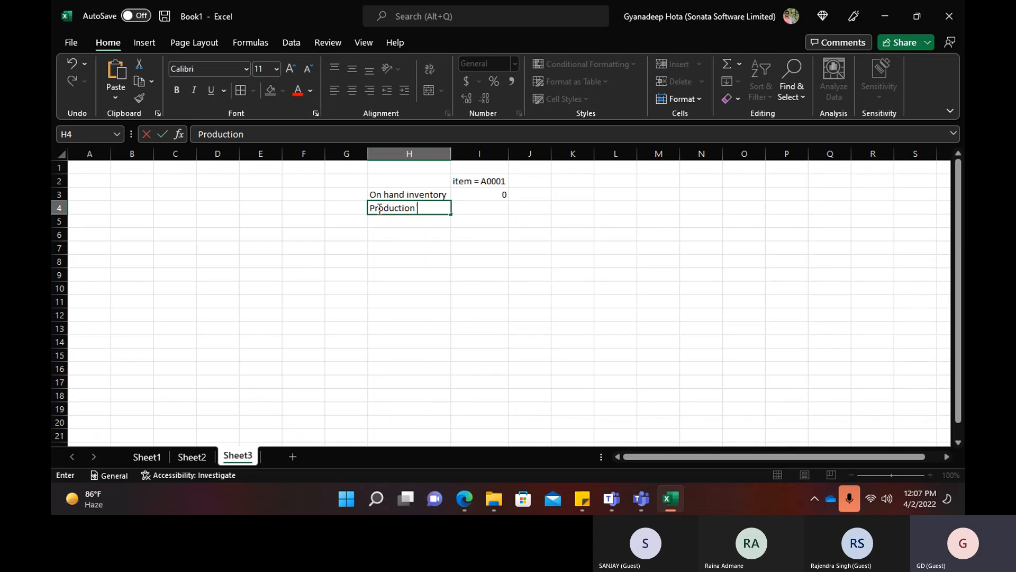
pyautogui.press('Return')
pyautogui.click(397, 206)
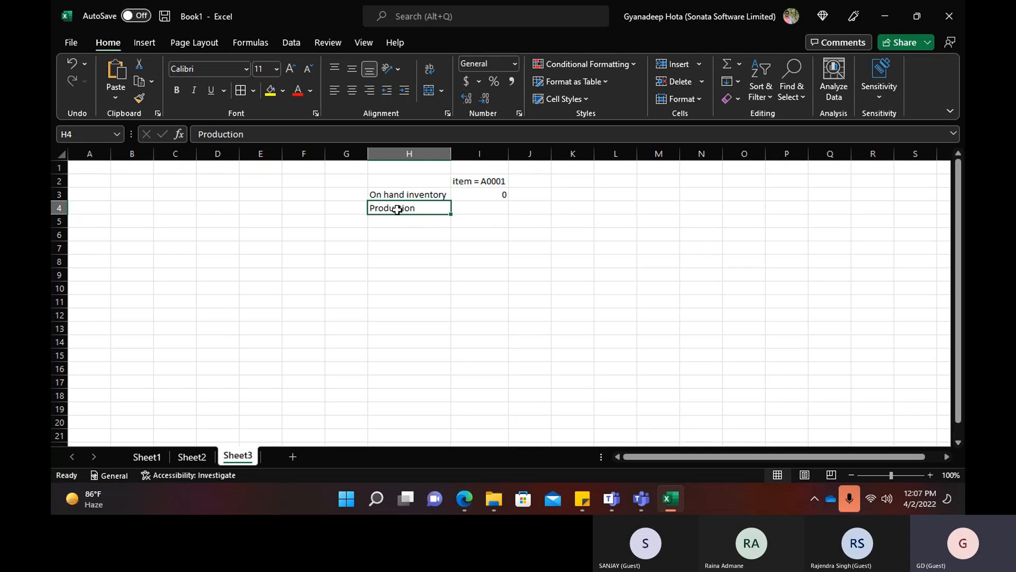
pyautogui.click(465, 206)
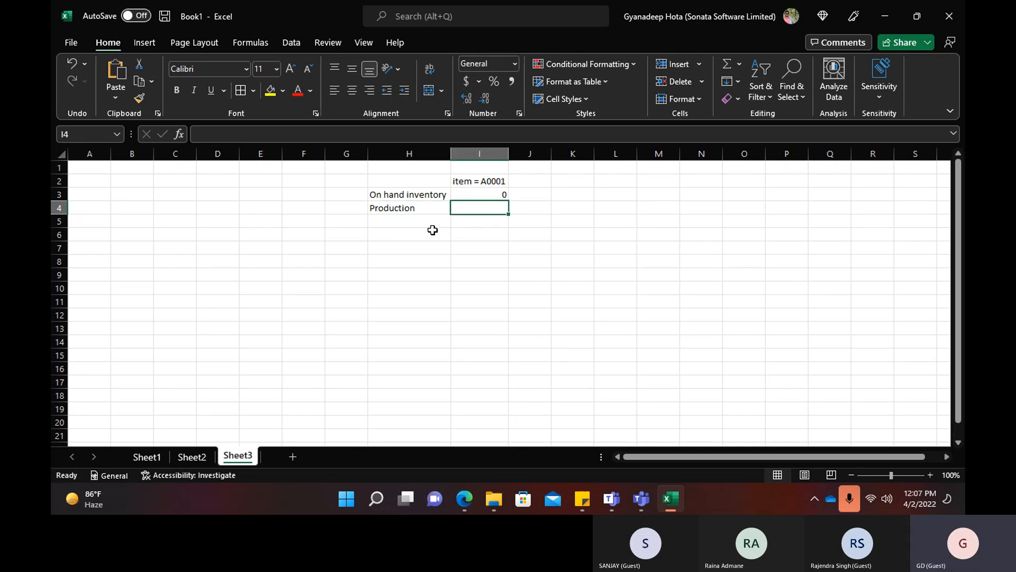
# Enter a sales row in K2 to M2 with the values "sales", "Customer" and 100.
pyautogui.click(526, 180)
pyautogui.click(569, 181)
pyautogui.write('sales')
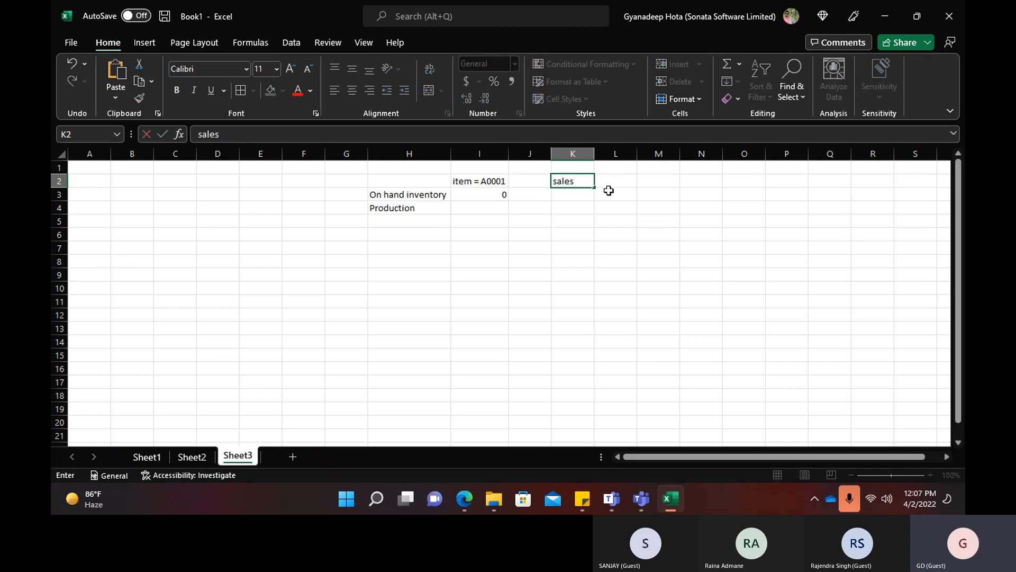
pyautogui.press('Tab')
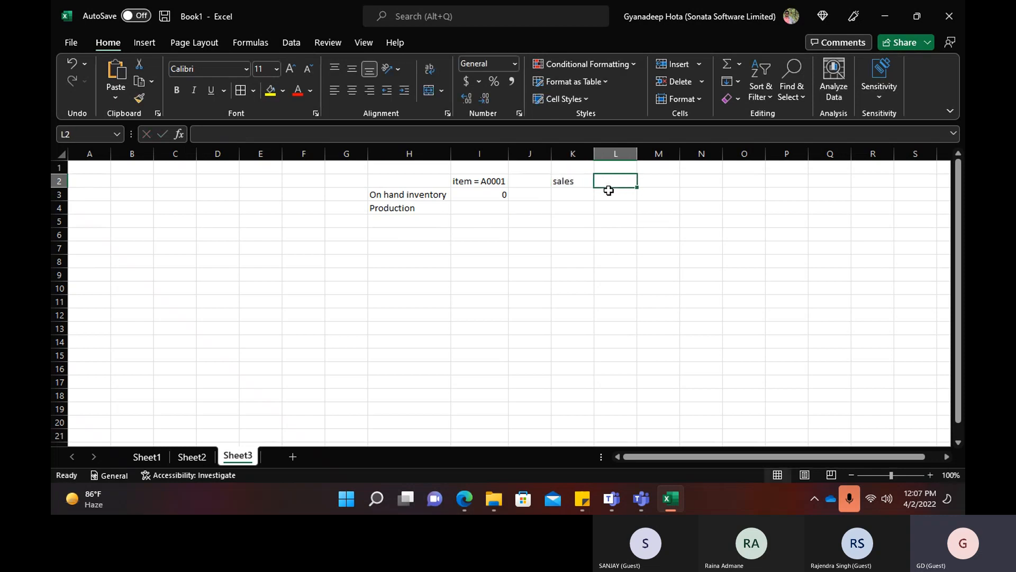
pyautogui.write('Customer')
pyautogui.press('Tab')
pyautogui.write('100')
pyautogui.click(620, 222)
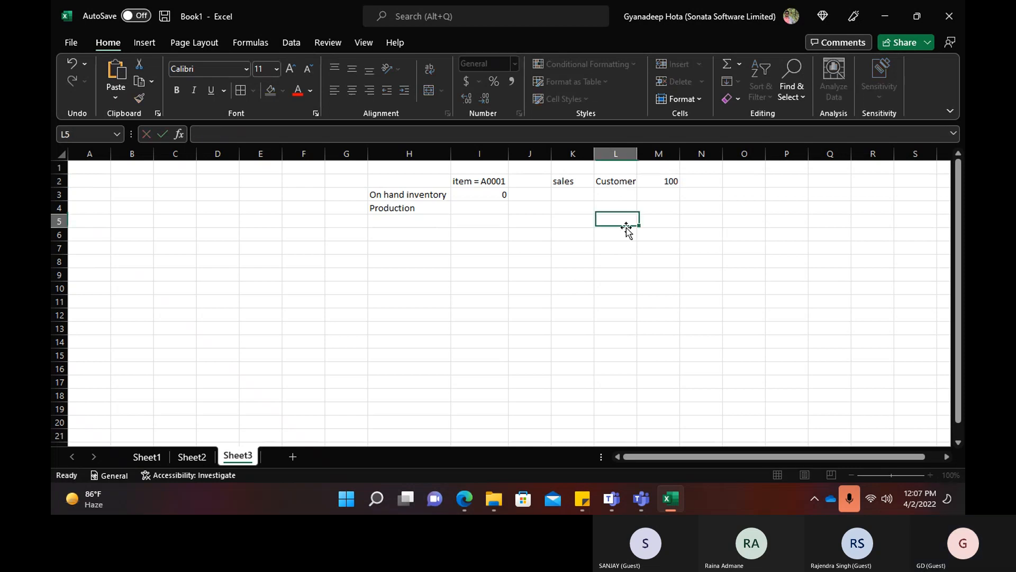
# Enter the heading "quantity" in cell M1, above the customer's 100.
pyautogui.click(654, 170)
pyautogui.write('quantity')
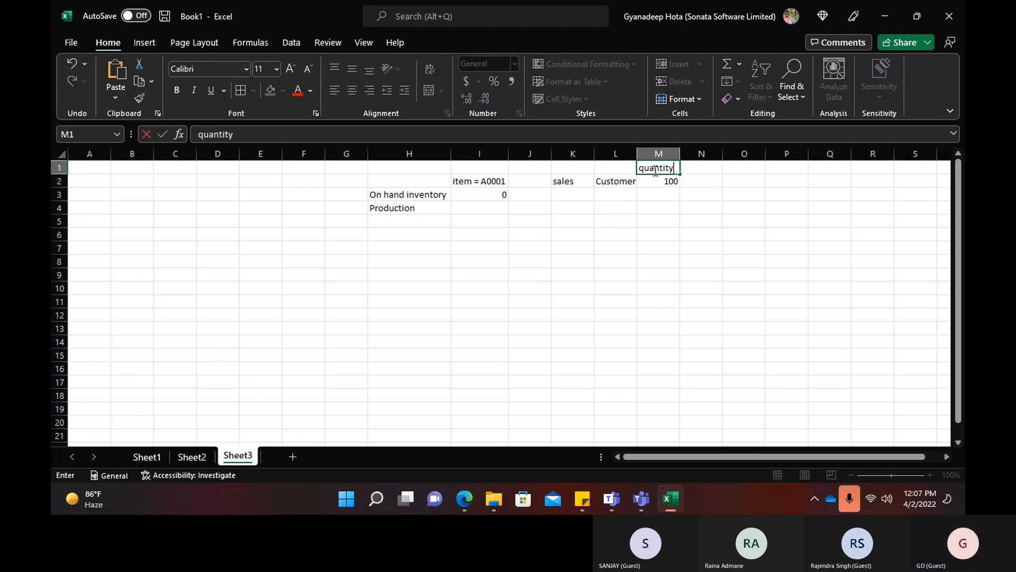
pyautogui.click(674, 225)
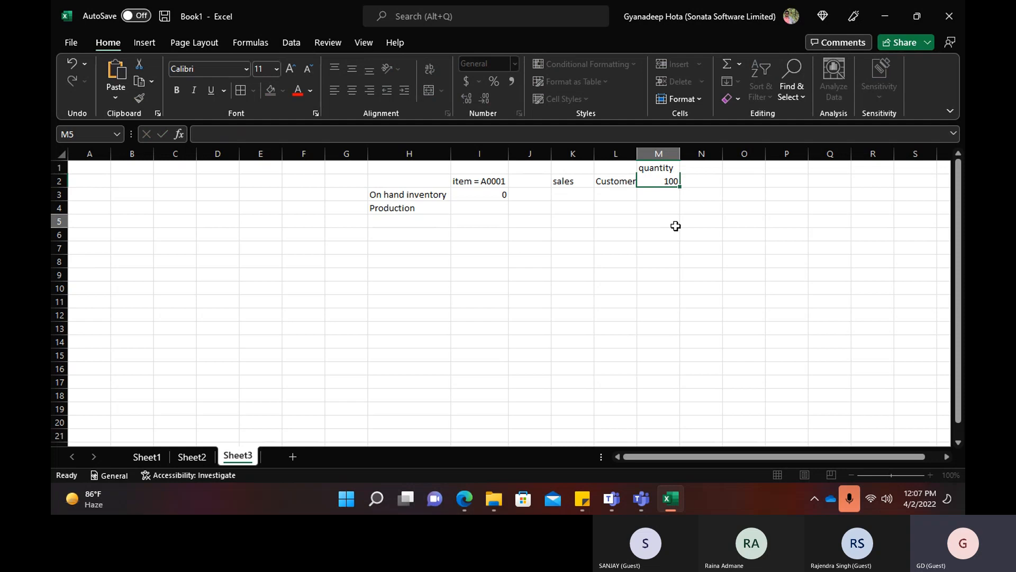
pyautogui.click(670, 186)
# Fill the on-hand inventory value cell I3 with yellow.
pyautogui.click(385, 195)
pyautogui.click(487, 194)
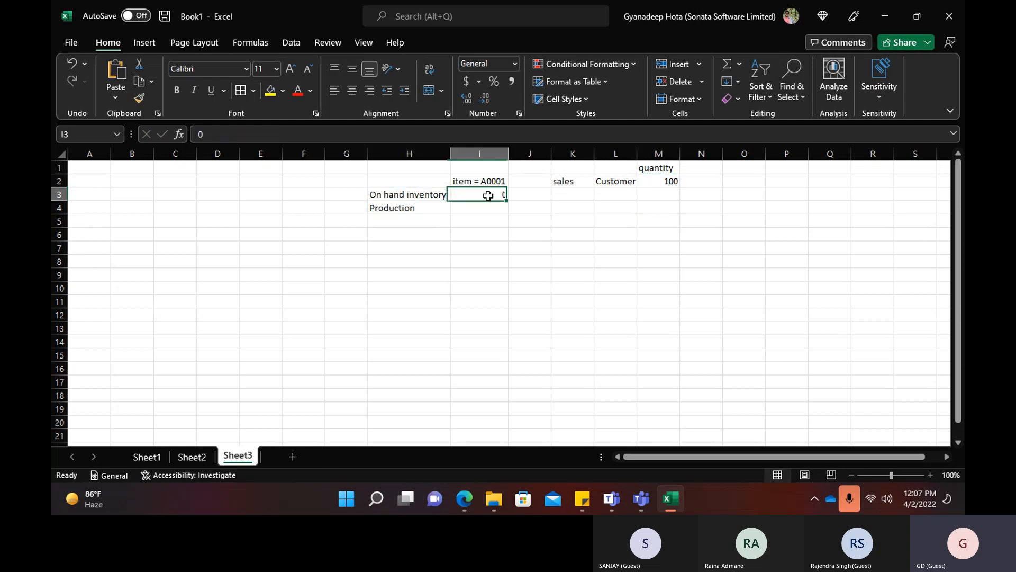
pyautogui.click(270, 90)
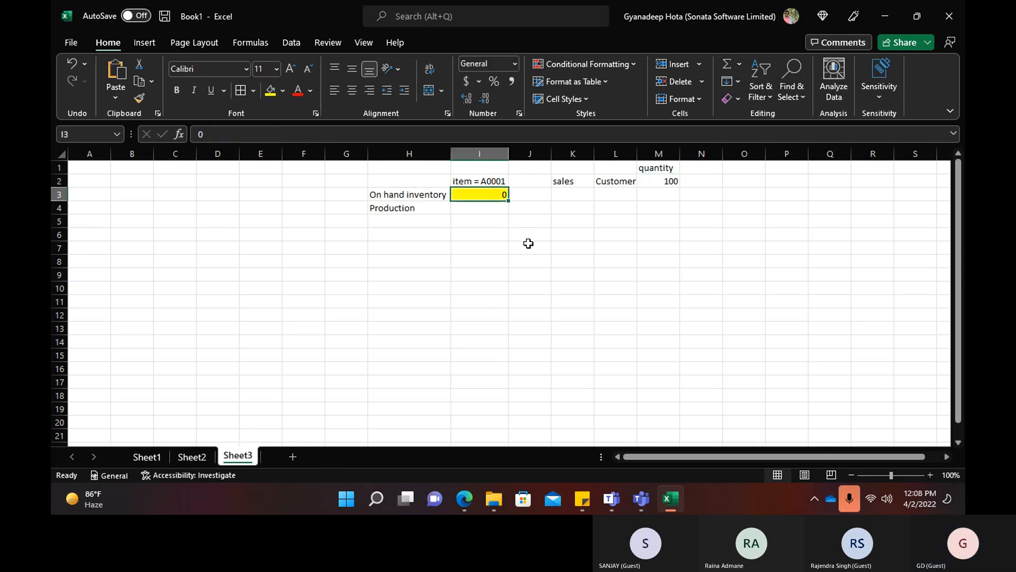
# Check the Physical negative inventory option on the item model groups page in Finance and Operations and return to the Excel workbook.
pyautogui.hotkey('alt', 'Tab')
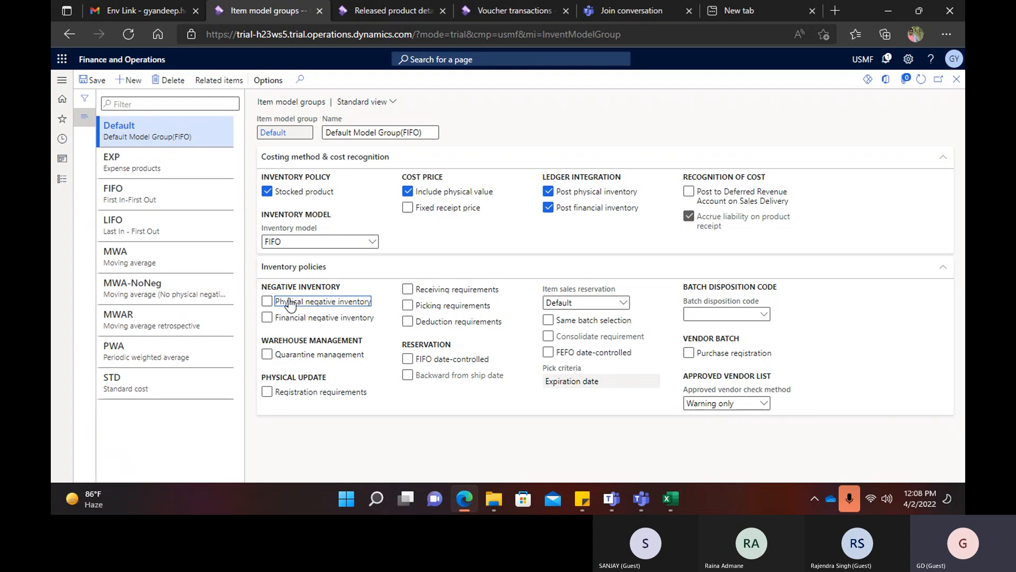
pyautogui.hotkey('alt', 'Tab')
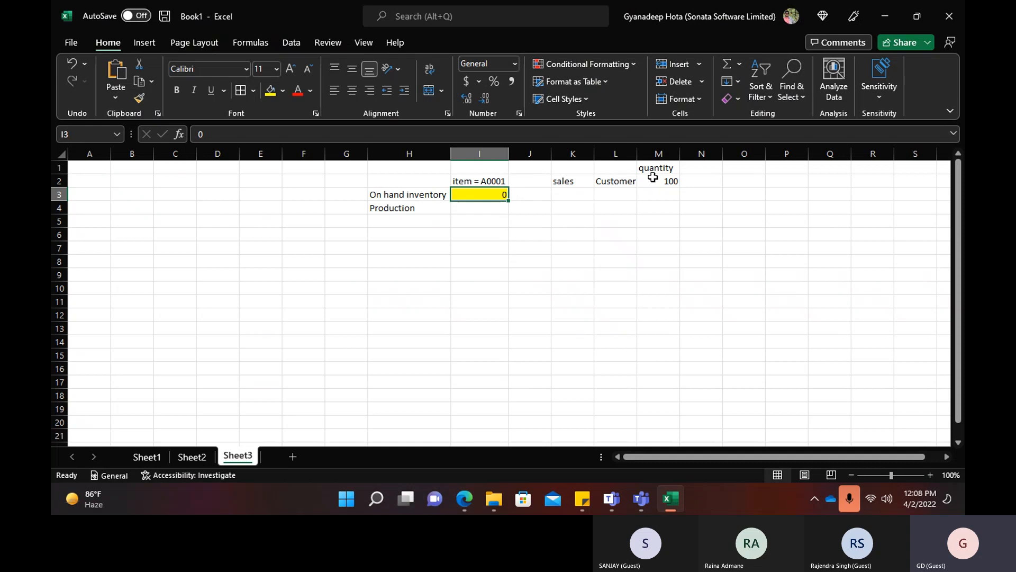
# Fill the customer quantity cell M2 with a light orange theme colour.
pyautogui.click(673, 180)
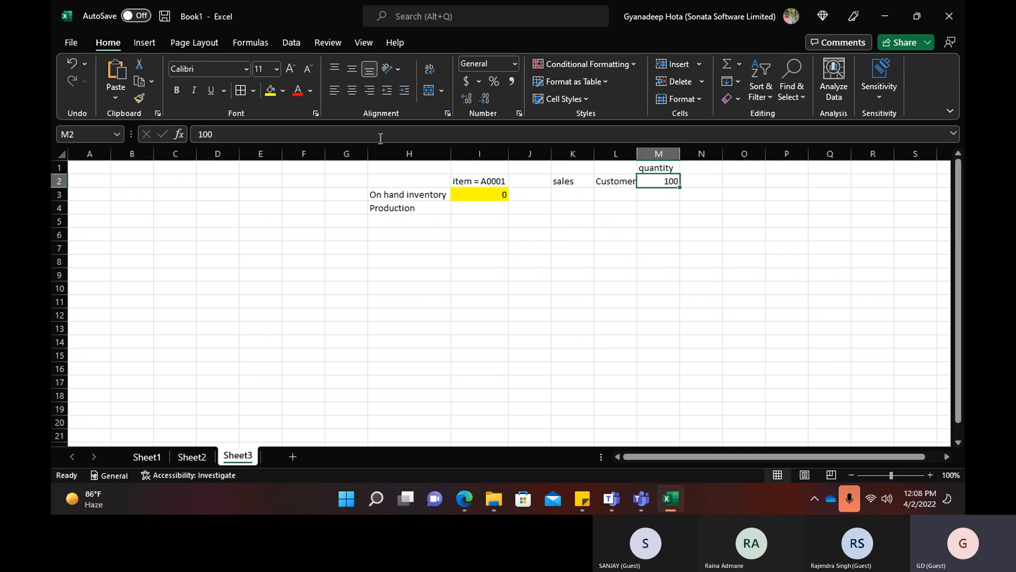
pyautogui.click(283, 92)
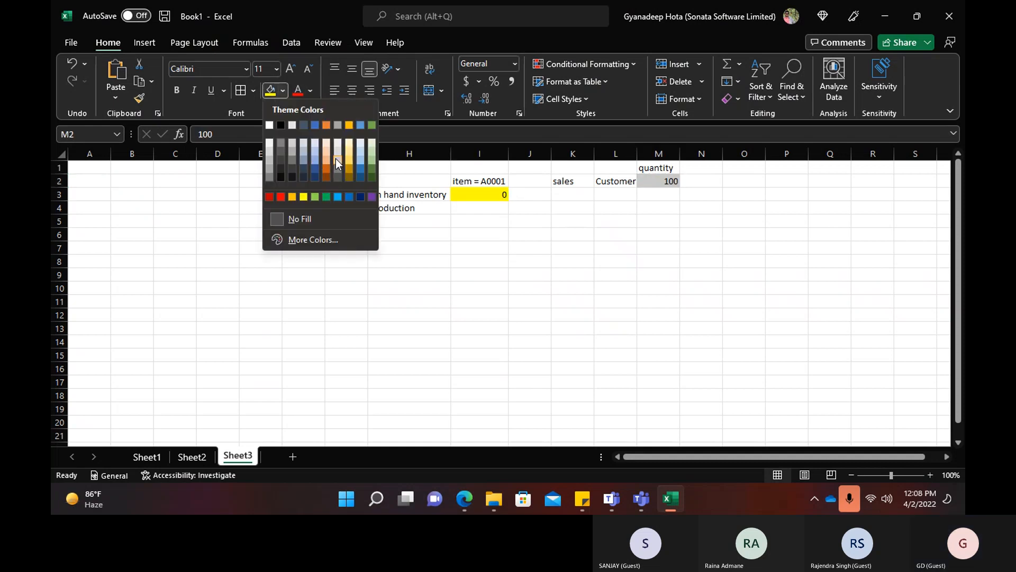
pyautogui.click(323, 161)
pyautogui.click(669, 261)
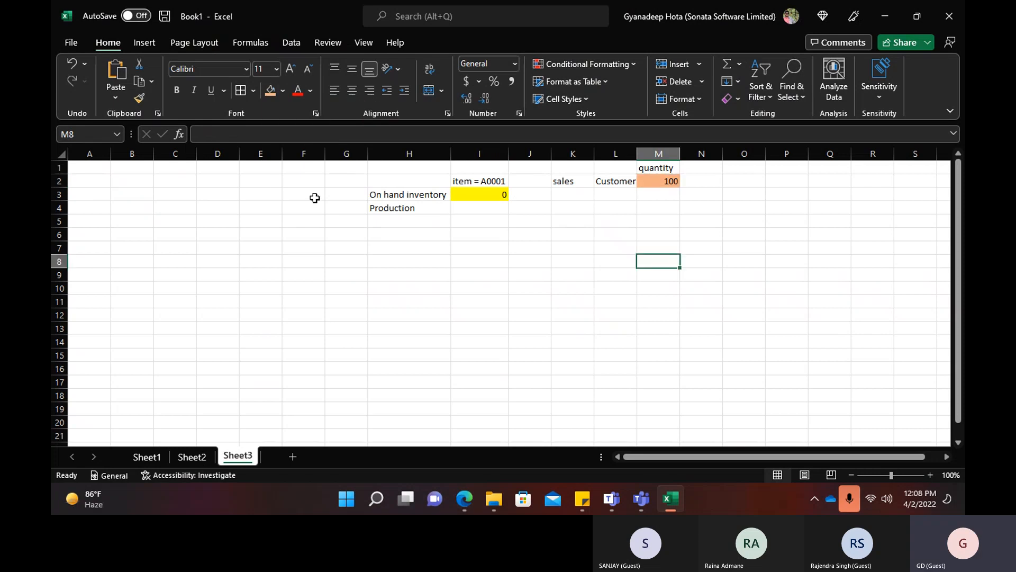
# Enter "sales to cstomer 1" in cell H5 below Production and append 1 to the Customer label in L2.
pyautogui.click(381, 219)
pyautogui.write('sales')
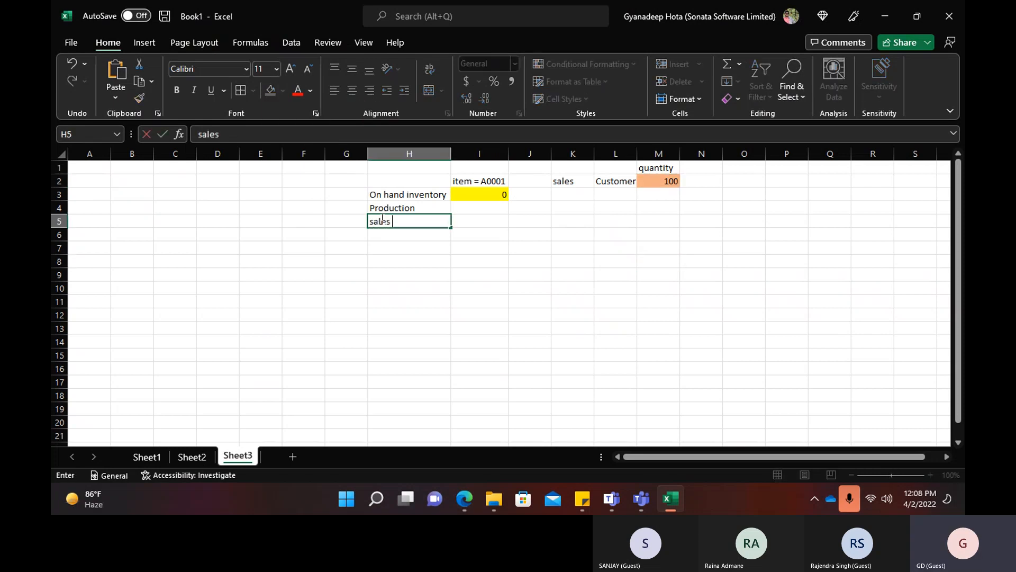
pyautogui.write(' to cstome')
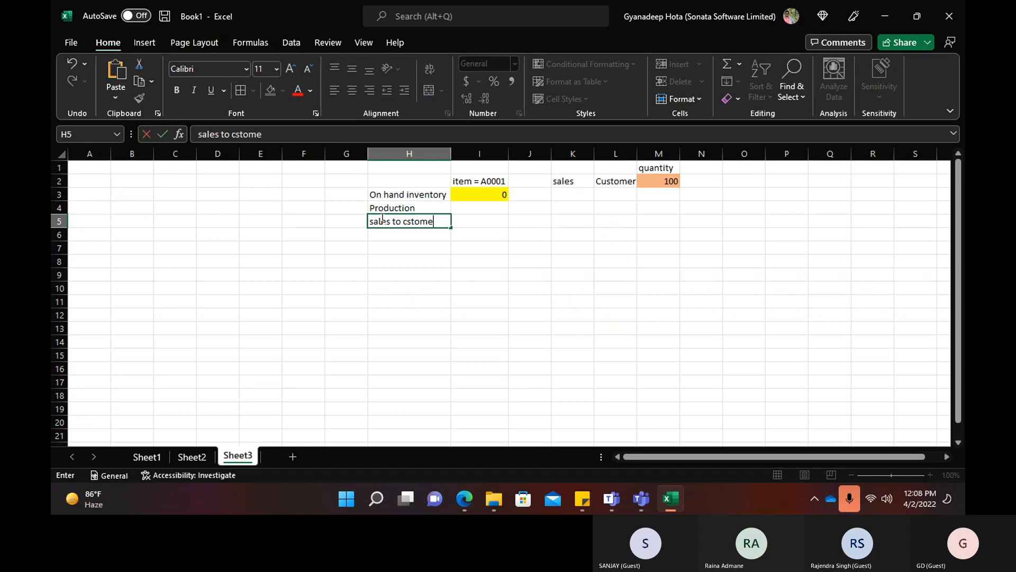
pyautogui.write('r 1')
pyautogui.click(611, 181)
pyautogui.click(272, 136)
pyautogui.write('1')
# Enter "it will throw the error . On hand quantity for item A0001 is not available" in cell I5.
pyautogui.click(467, 219)
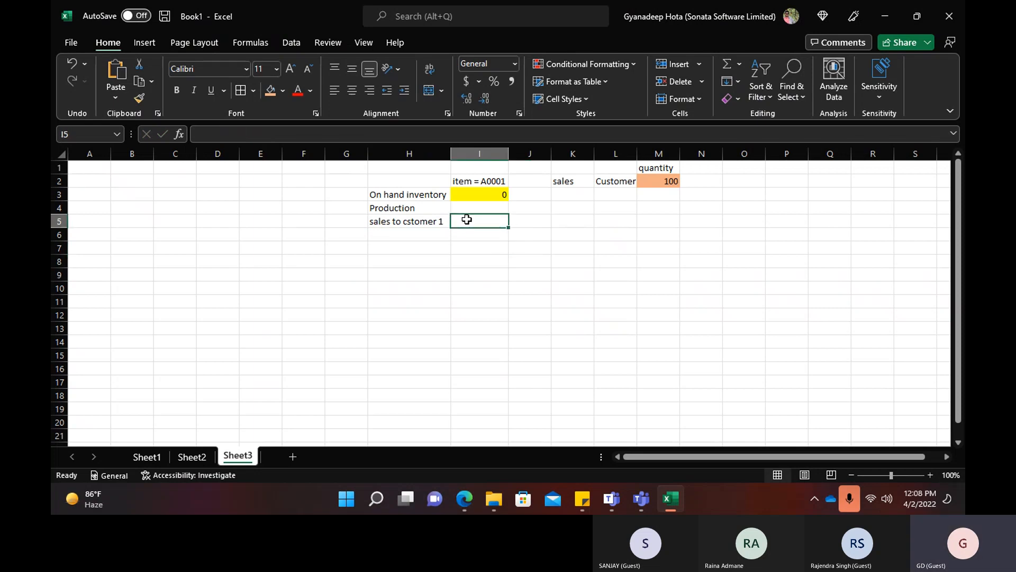
pyautogui.write('it will th')
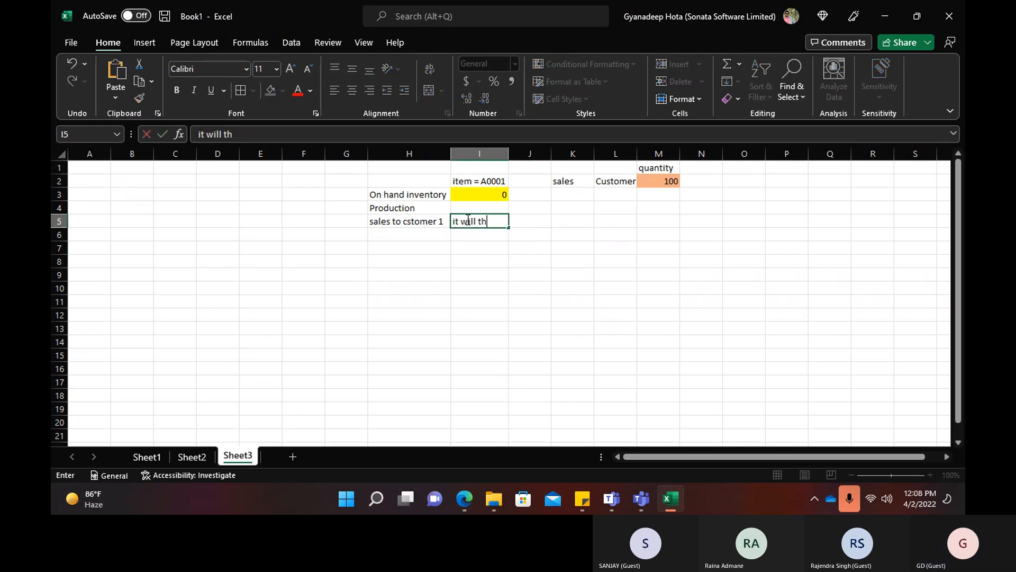
pyautogui.write('row t')
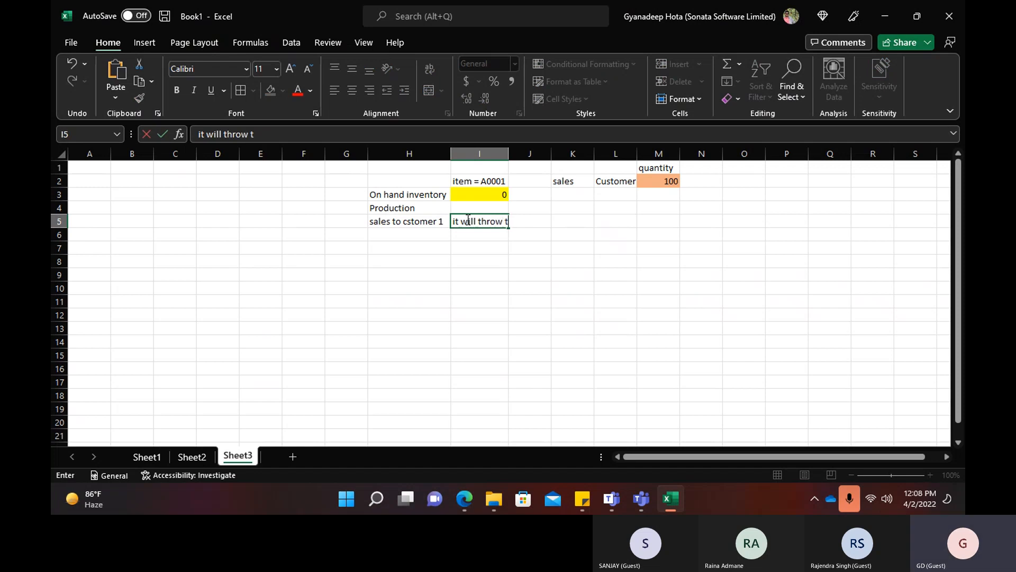
pyautogui.write('he error . On hand q')
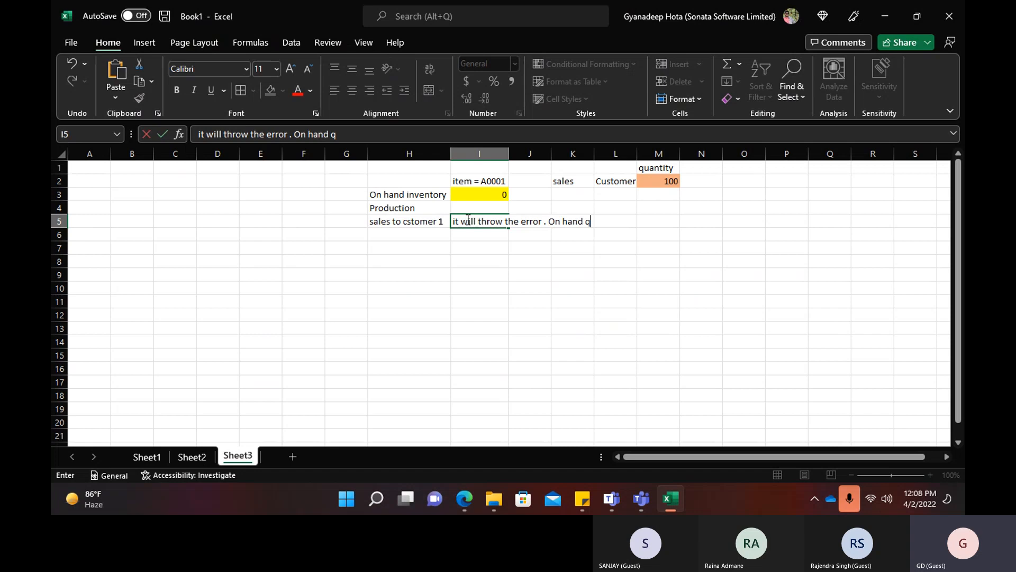
pyautogui.write('uantoty for')
pyautogui.press('BackSpace')
pyautogui.press('BackSpace')
pyautogui.press('BackSpace')
pyautogui.press('BackSpace')
pyautogui.press('BackSpace')
pyautogui.press('BackSpace')
pyautogui.press('BackSpace')
pyautogui.press('BackSpace')
pyautogui.write('ity rof')
pyautogui.press('BackSpace')
pyautogui.press('BackSpace')
pyautogui.press('BackSpace')
pyautogui.write('for item A')
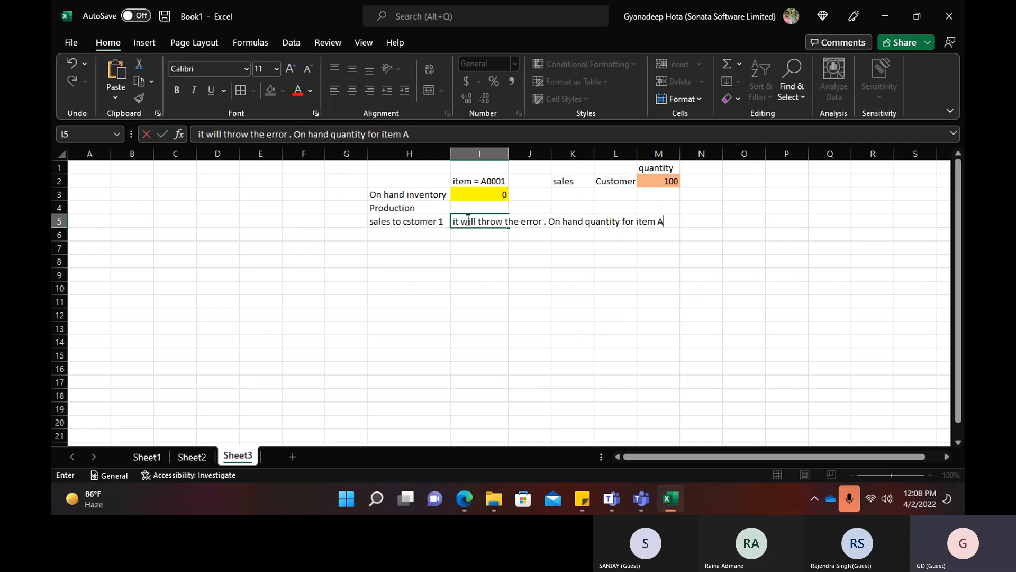
pyautogui.write(')')
pyautogui.press('BackSpace')
pyautogui.write('001')
pyautogui.write('1 is jot')
pyautogui.write('not a')
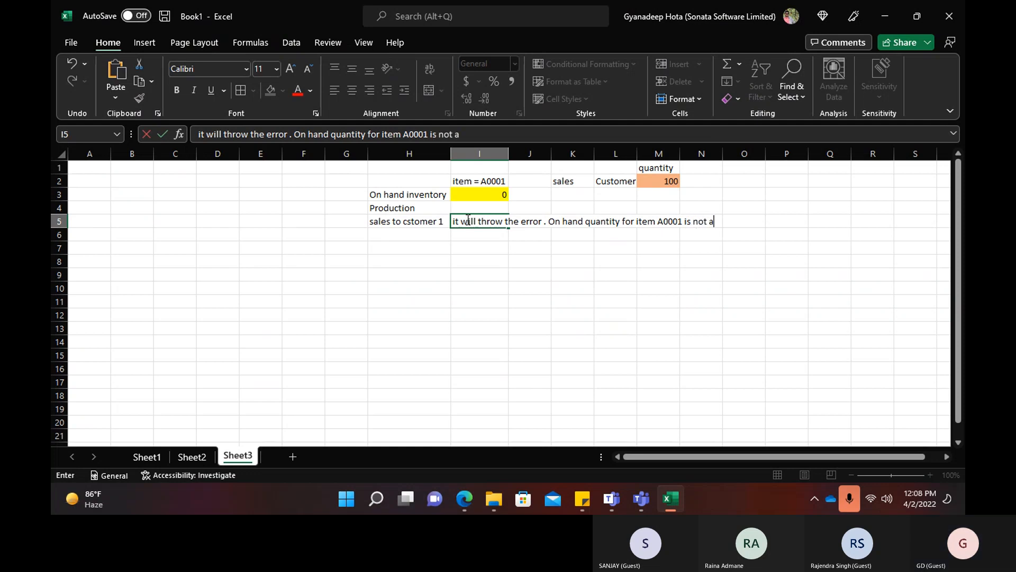
pyautogui.write('vailable')
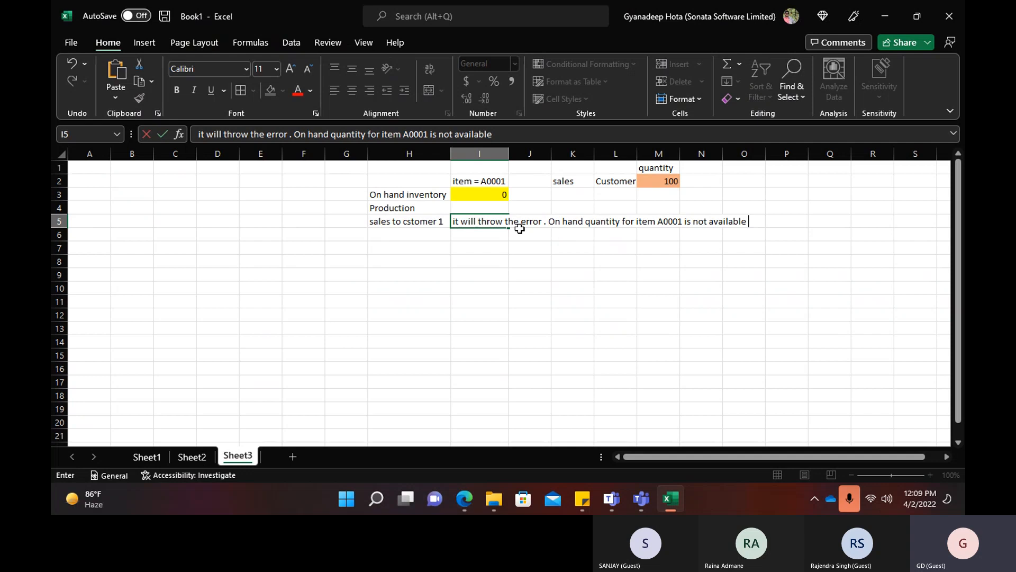
pyautogui.click(502, 265)
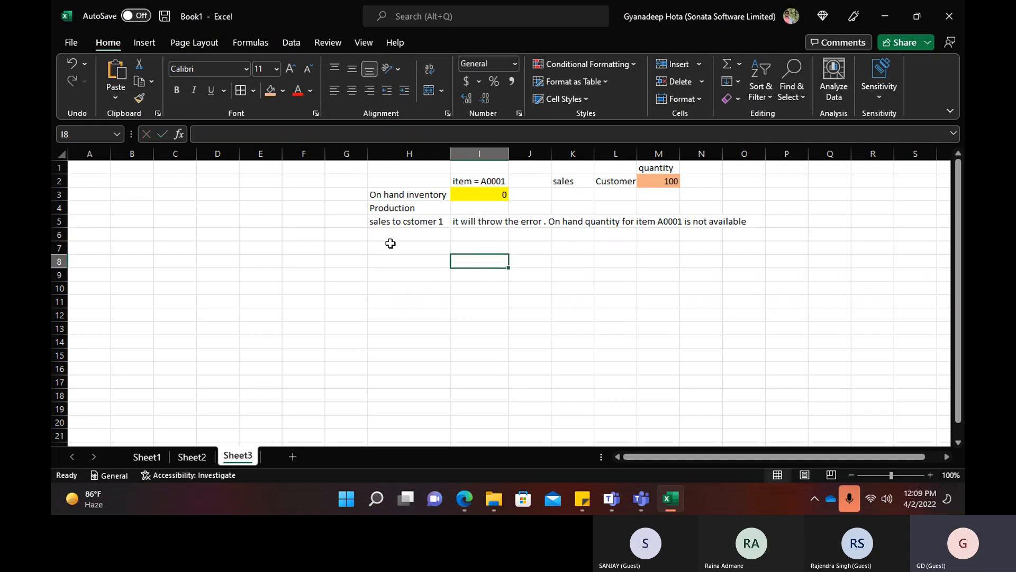
# Check the Physical negative inventory option in Finance and Operations, return to the Excel workbook and set the error text in I5 to red.
pyautogui.hotkey('alt', 'Tab')
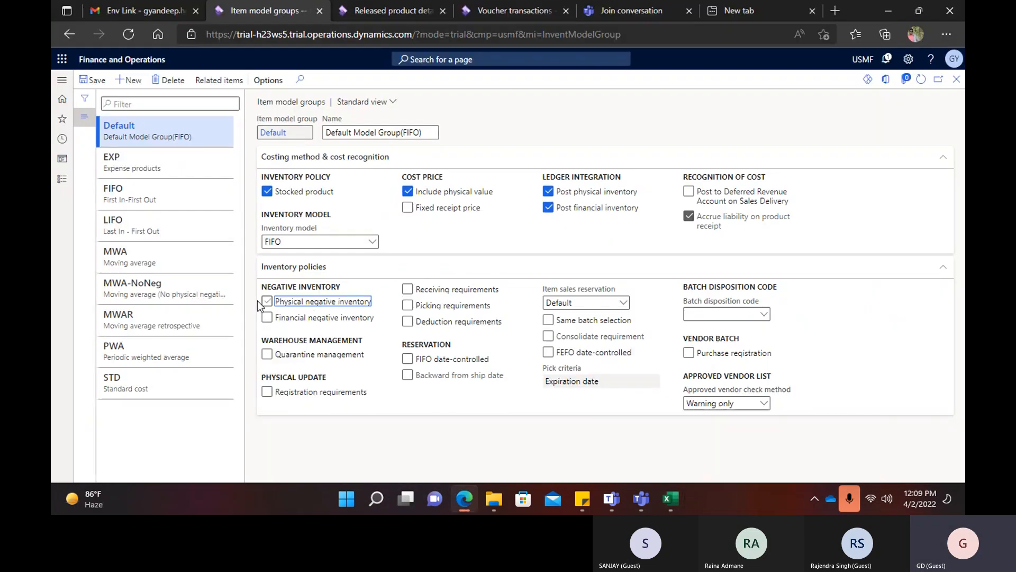
pyautogui.hotkey('alt', 'Tab')
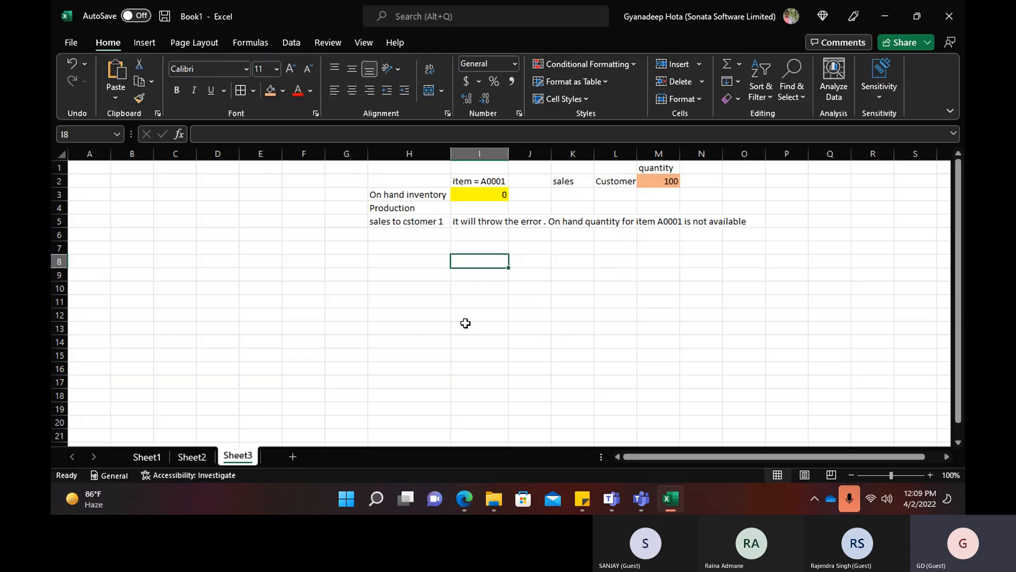
pyautogui.click(465, 223)
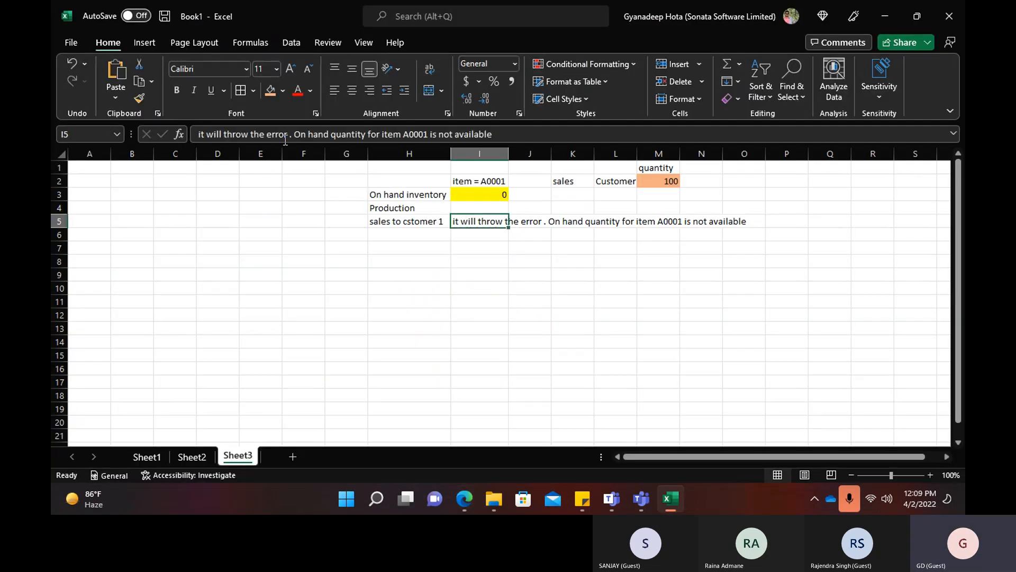
pyautogui.click(297, 91)
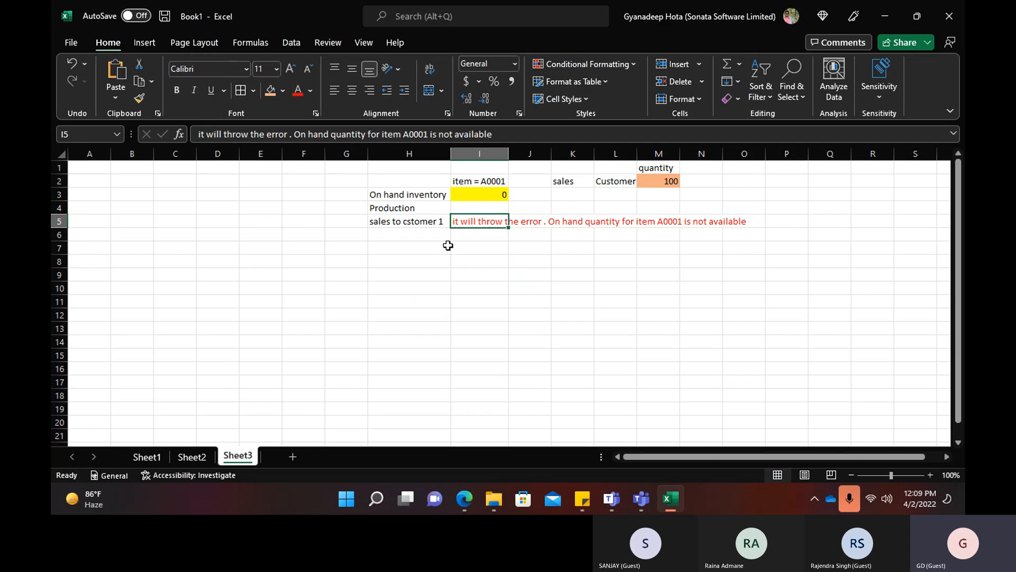
pyautogui.moveTo(350, 154); pyautogui.dragTo(767, 206)
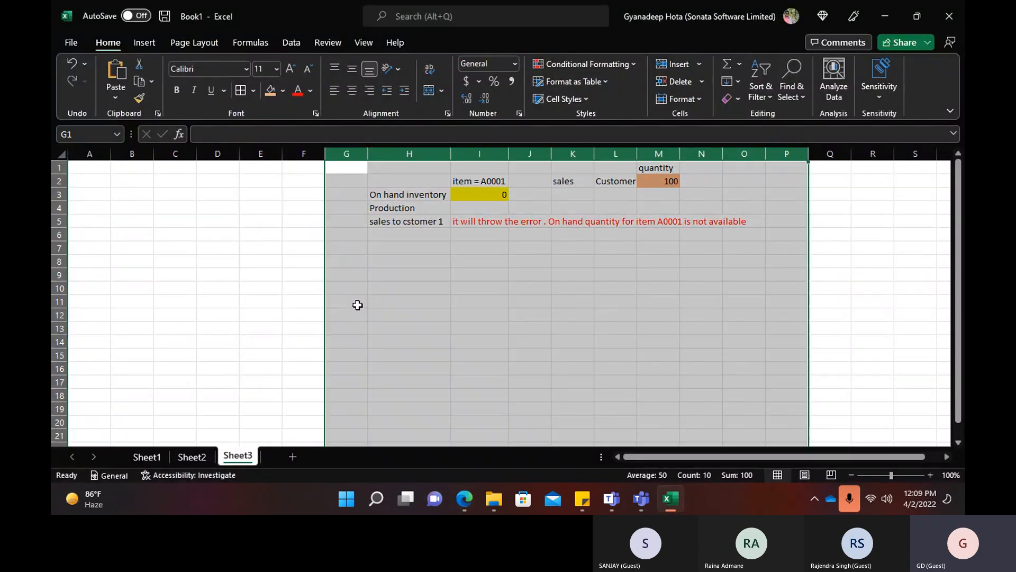
# Enter the attendee's first name in cell G8, without a trailing comma.
pyautogui.click(348, 259)
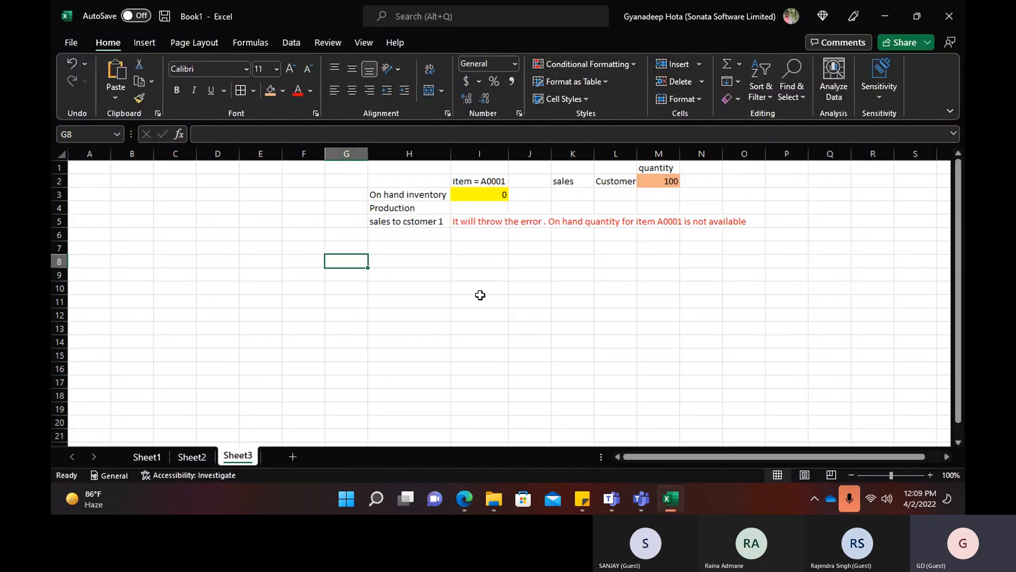
pyautogui.write('Rajendra,')
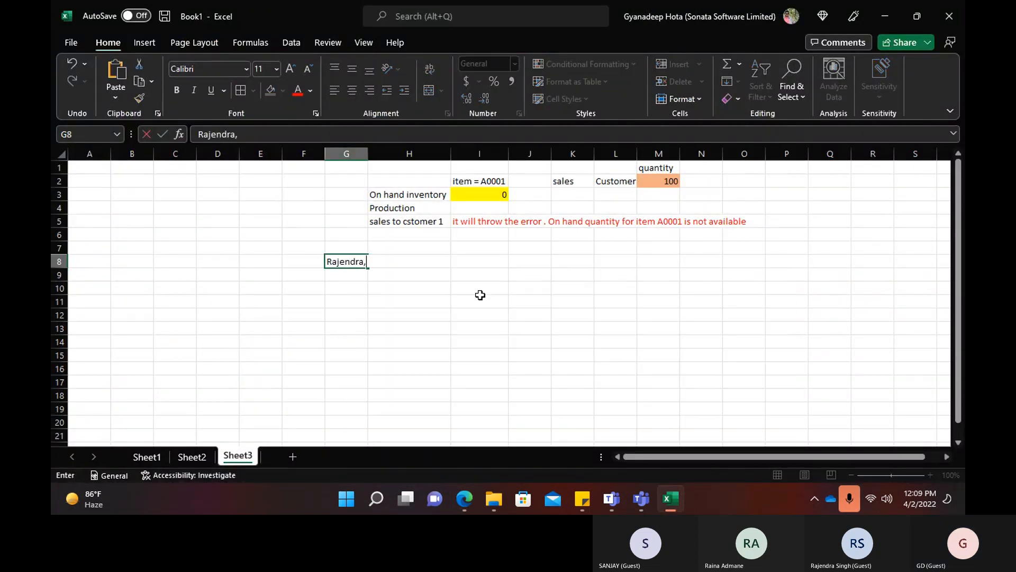
pyautogui.press('Tab')
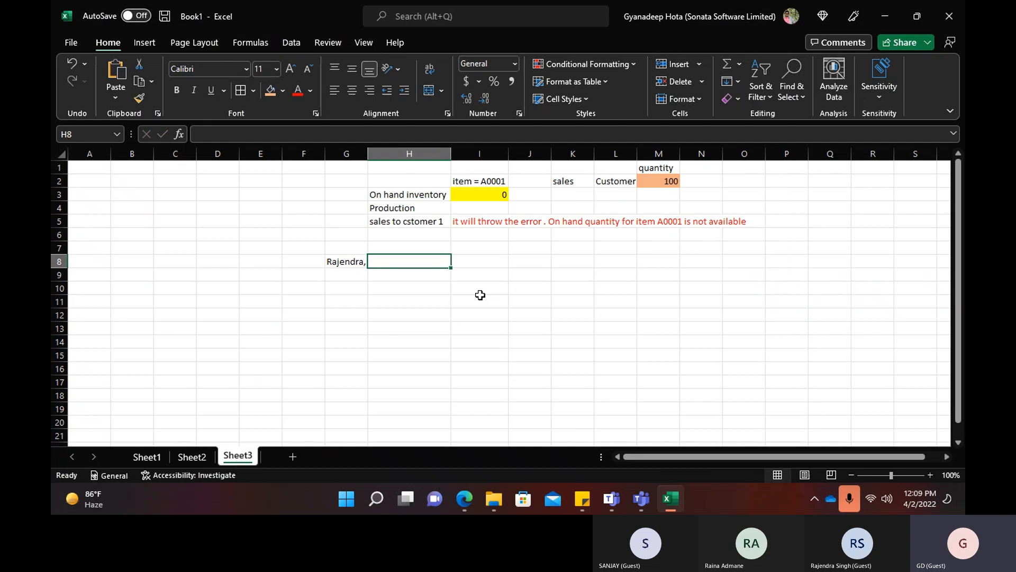
pyautogui.click(398, 208)
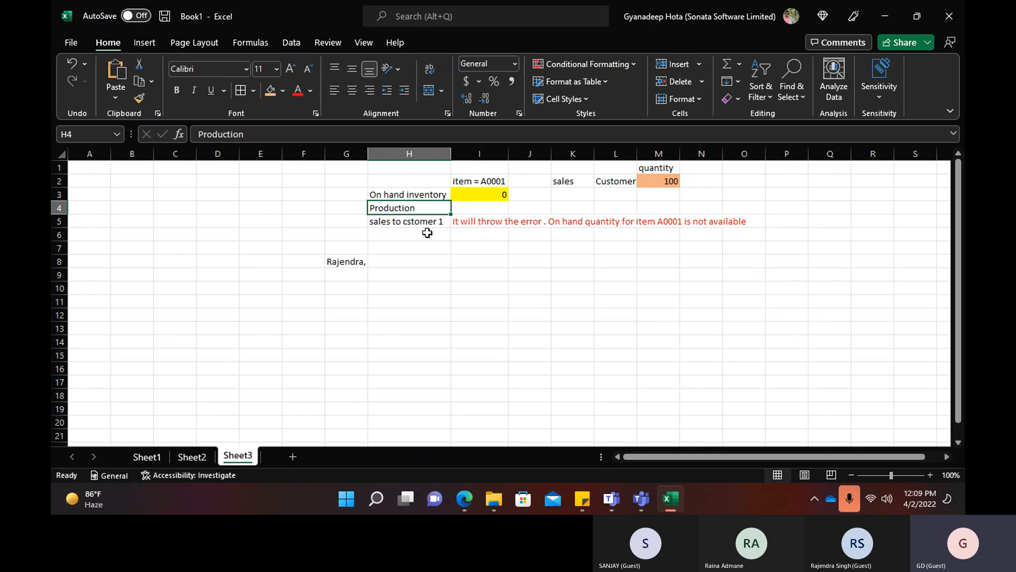
pyautogui.click(356, 260)
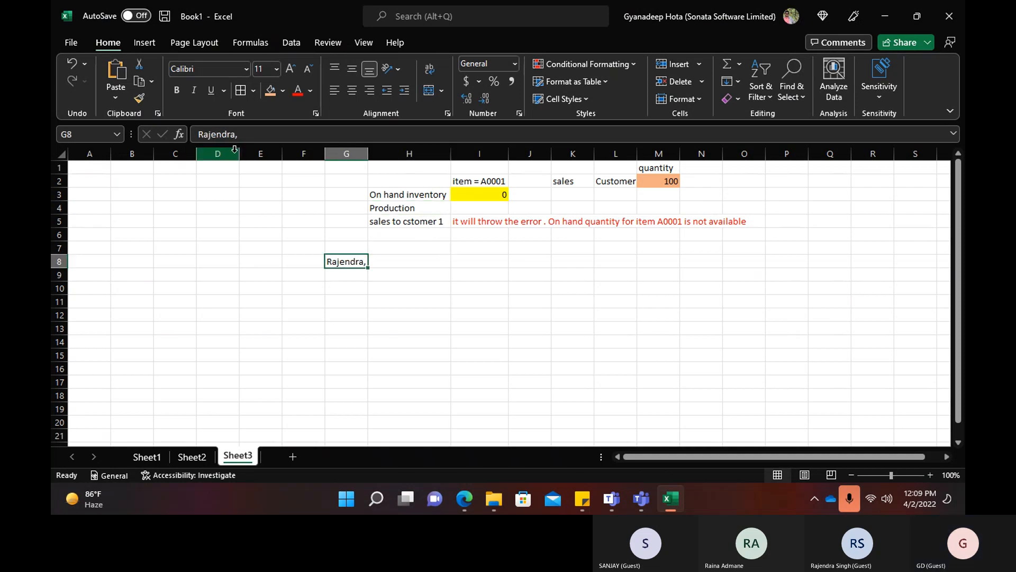
pyautogui.click(245, 136)
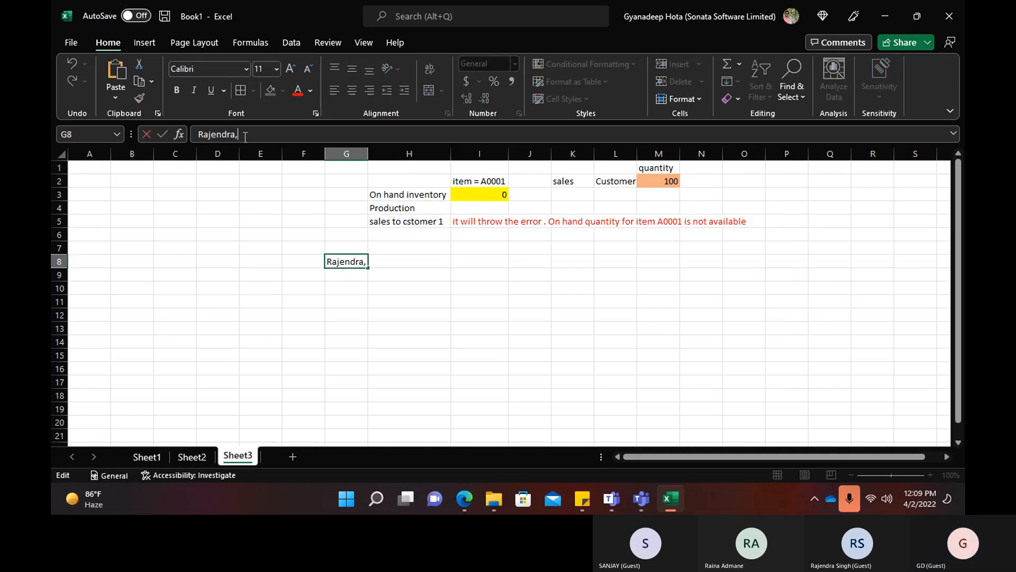
pyautogui.click(408, 266)
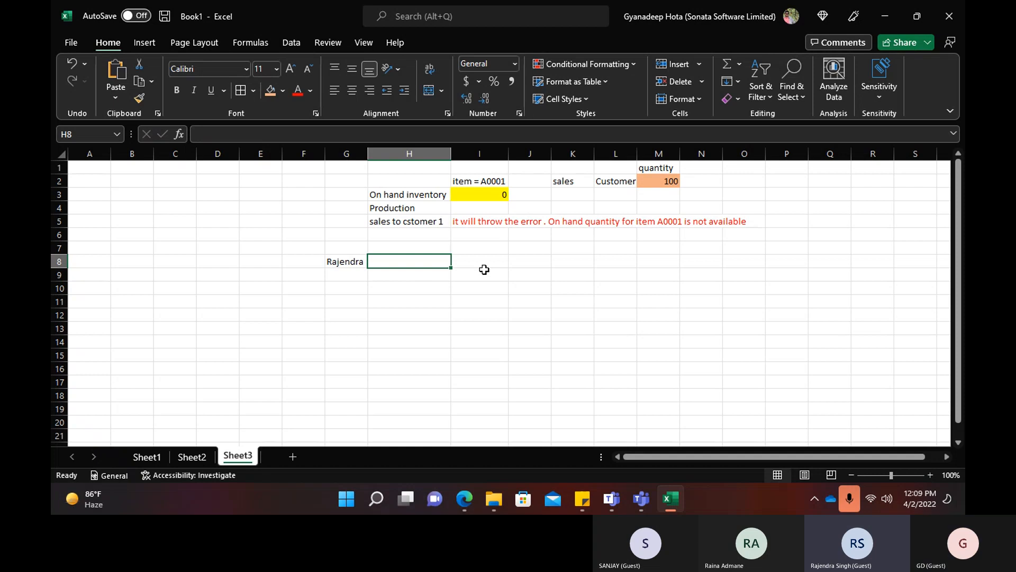
# Enter the date 10 may in cell O2, on the same row as the customer's quantity.
pyautogui.hotkey('alt', 'Tab')
pyautogui.hotkey('alt', 'Tab')
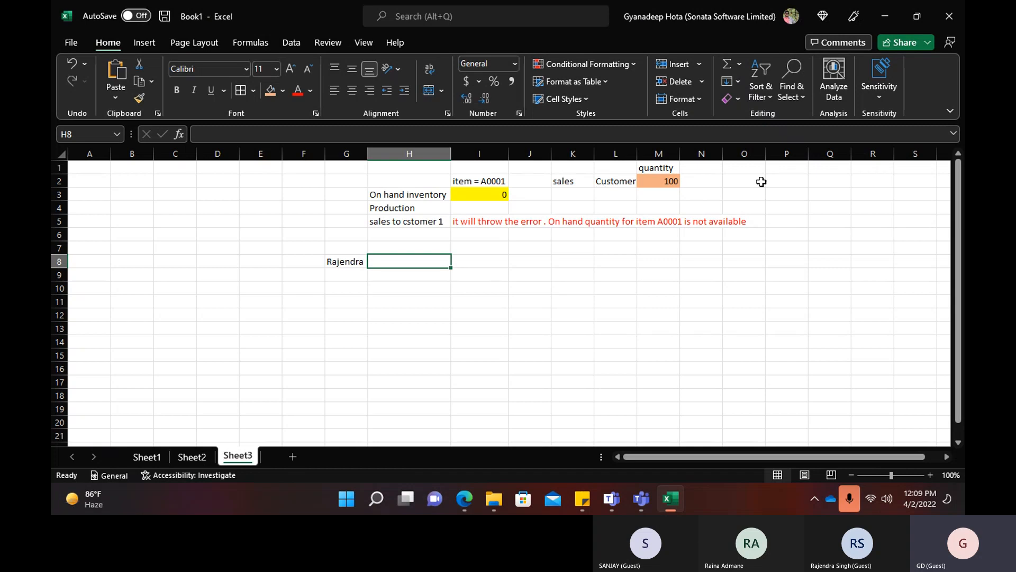
pyautogui.click(744, 182)
pyautogui.write('10')
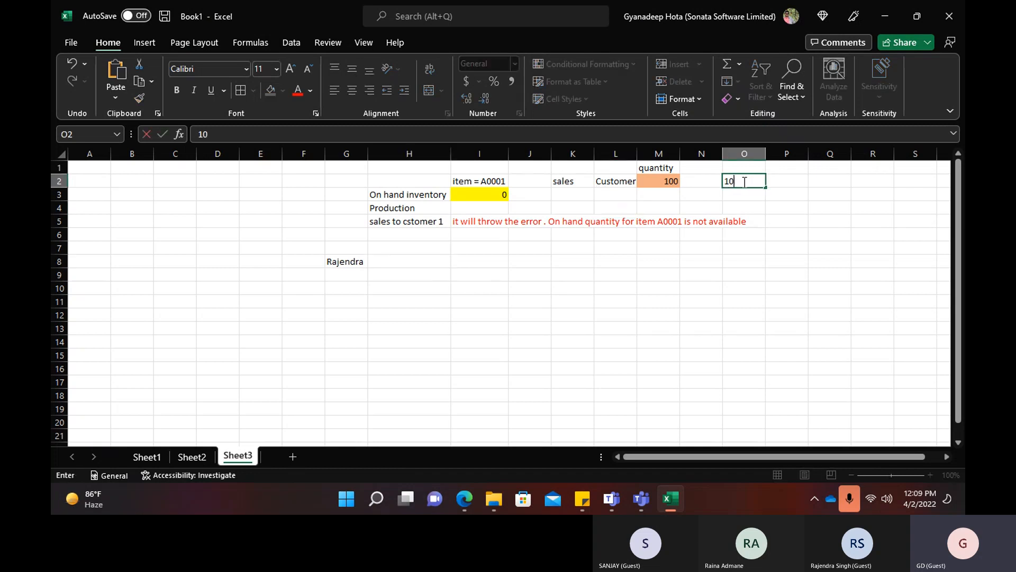
pyautogui.write(' jun')
pyautogui.press('BackSpace')
pyautogui.press('BackSpace')
pyautogui.press('BackSpace')
pyautogui.write('may')
pyautogui.press('Return')
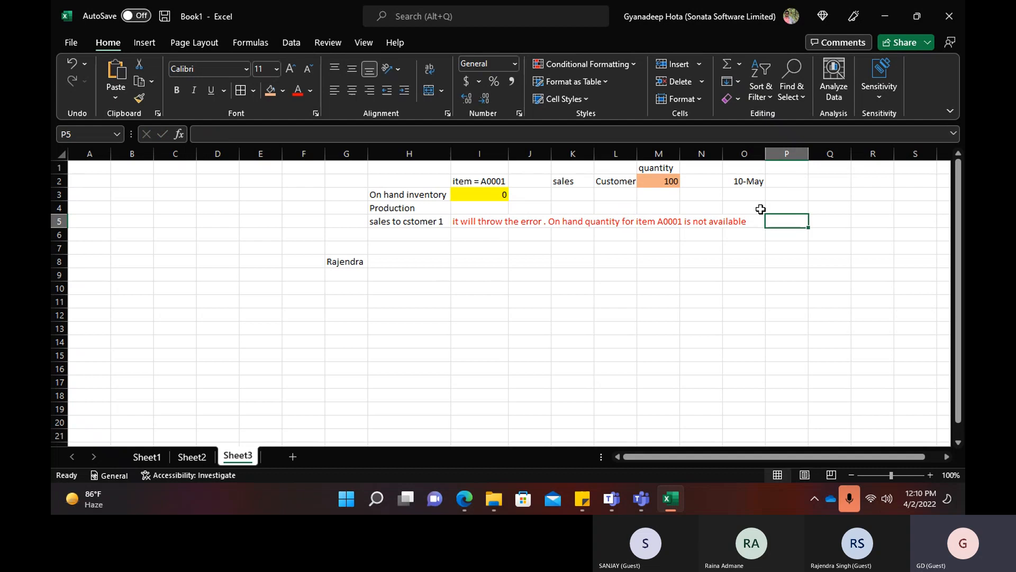
# Enter the heading "delivered to customer" in cell O1, above the date.
pyautogui.click(755, 182)
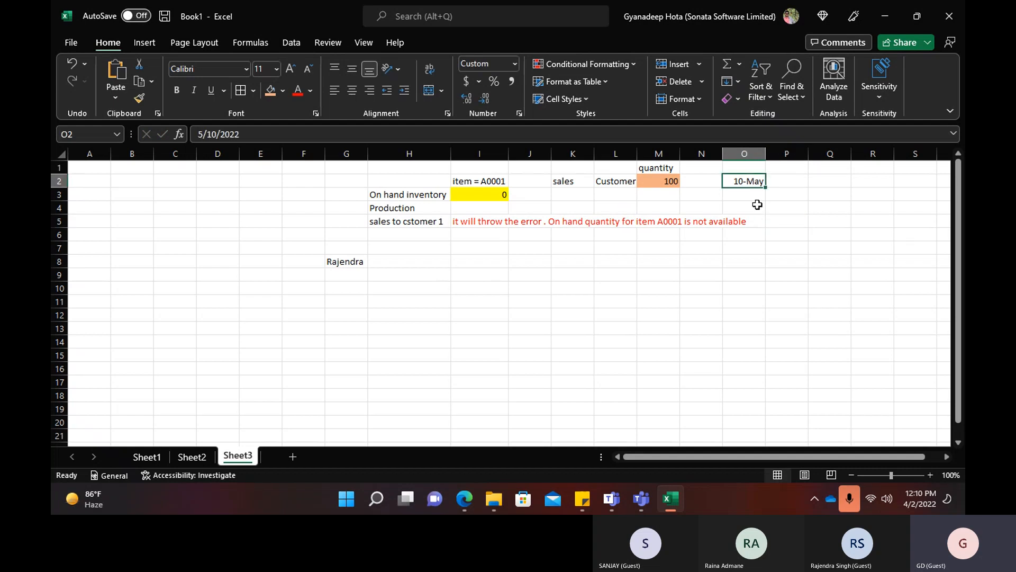
pyautogui.click(748, 167)
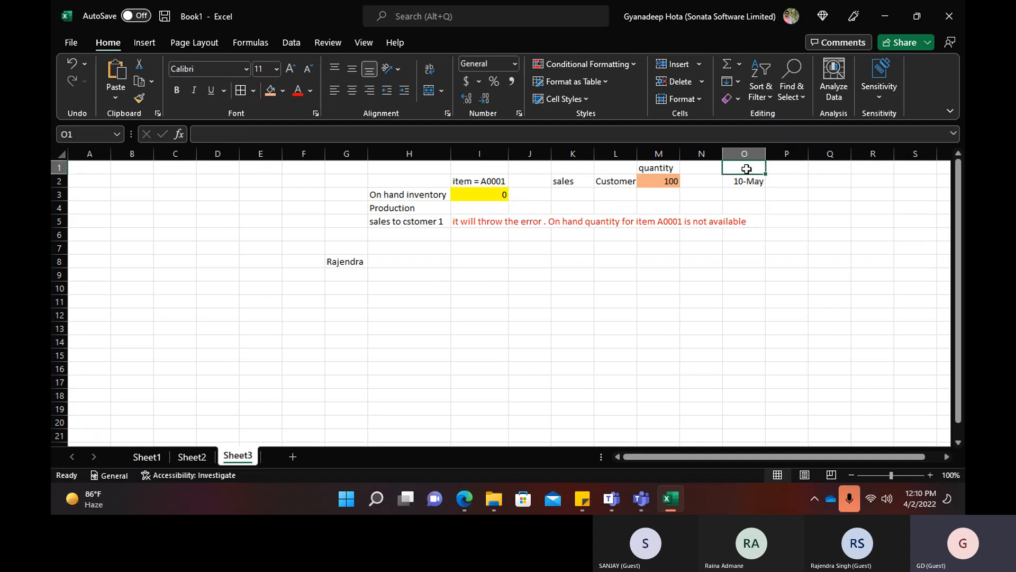
pyautogui.write('delivered to c')
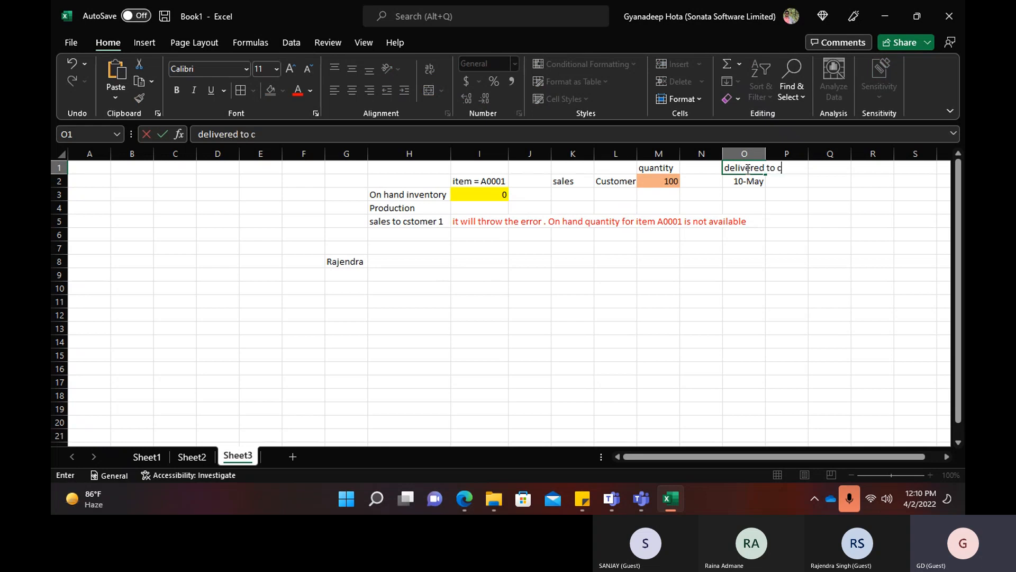
pyautogui.write('ustomer')
# Enter the production date 30 April in cell I4.
pyautogui.click(460, 209)
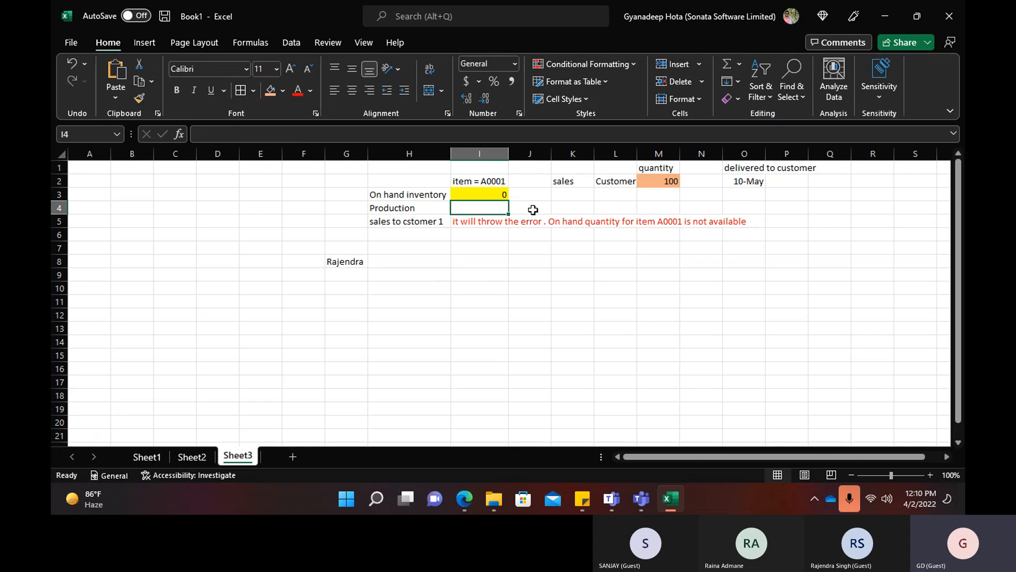
pyautogui.write('30 apri')
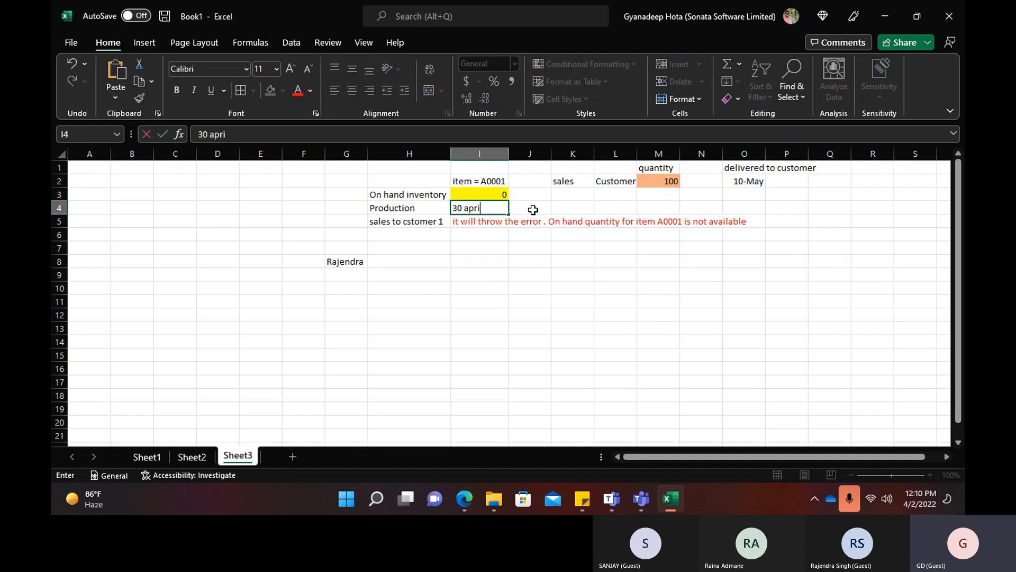
pyautogui.click(520, 258)
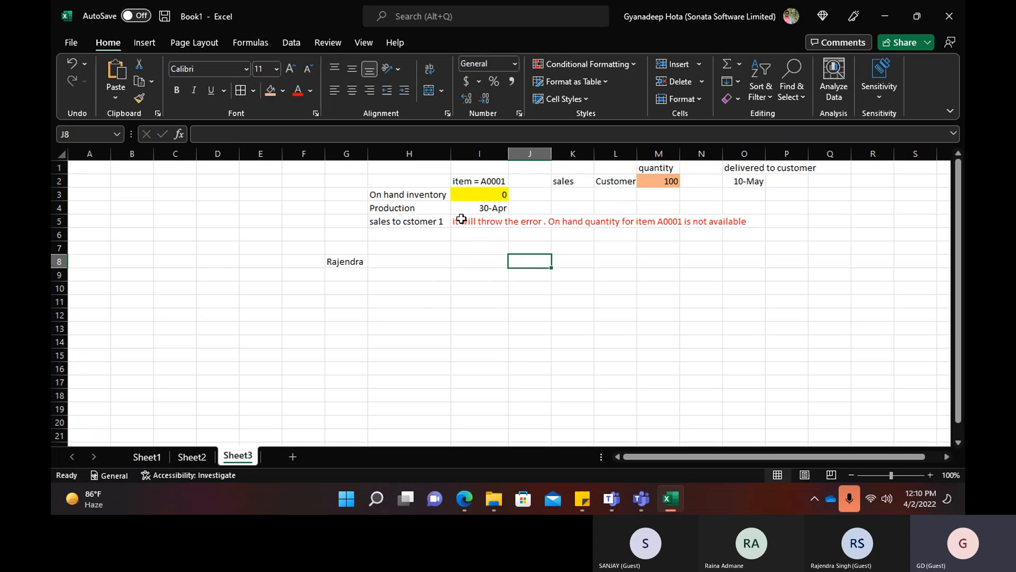
# Review the Physical negative inventory option of the Default item model group in Finance and Operations and return to the workbook's production date.
pyautogui.click(461, 219)
pyautogui.hotkey('alt', 'Tab')
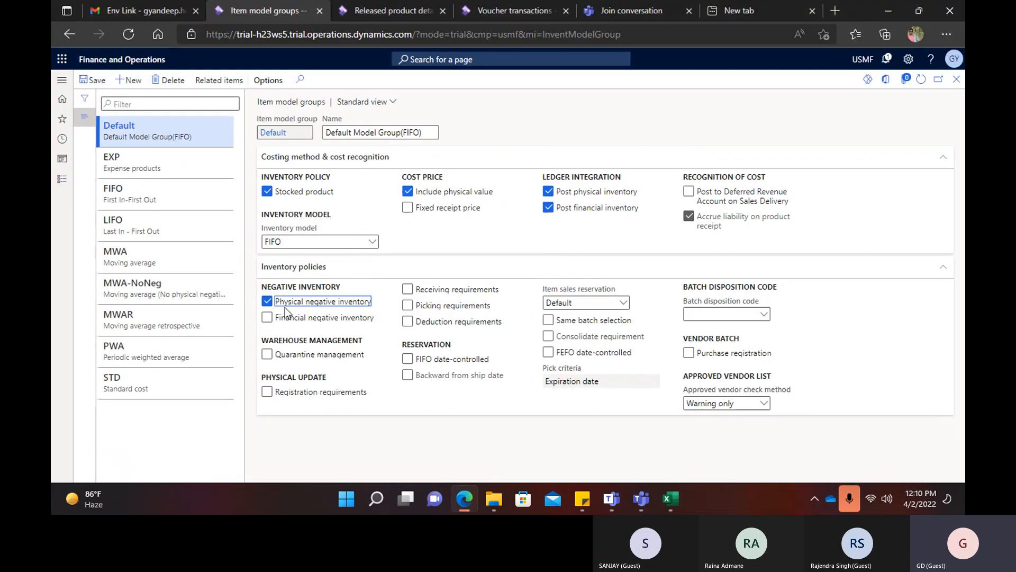
pyautogui.hotkey('alt', 'Tab')
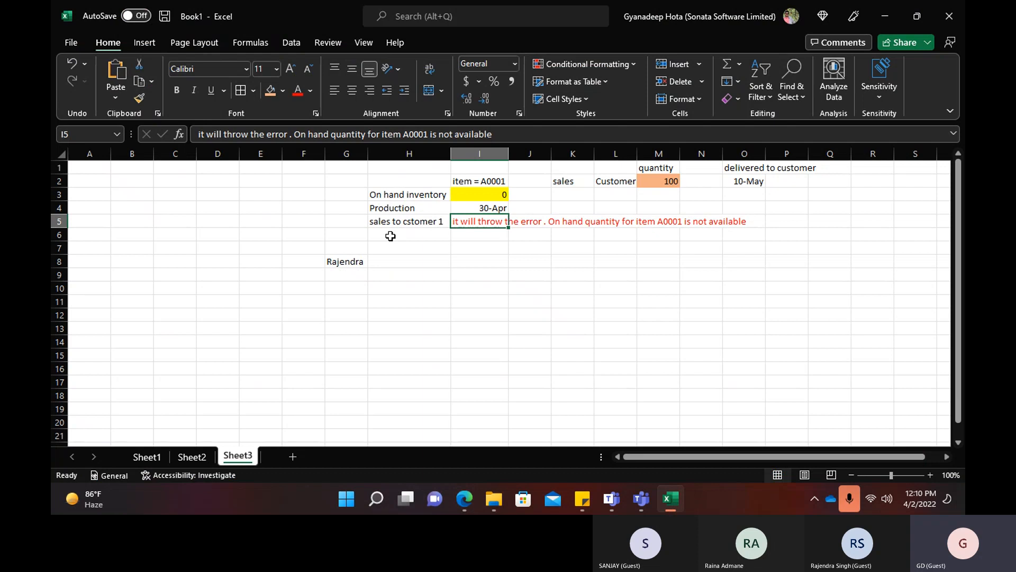
pyautogui.click(396, 212)
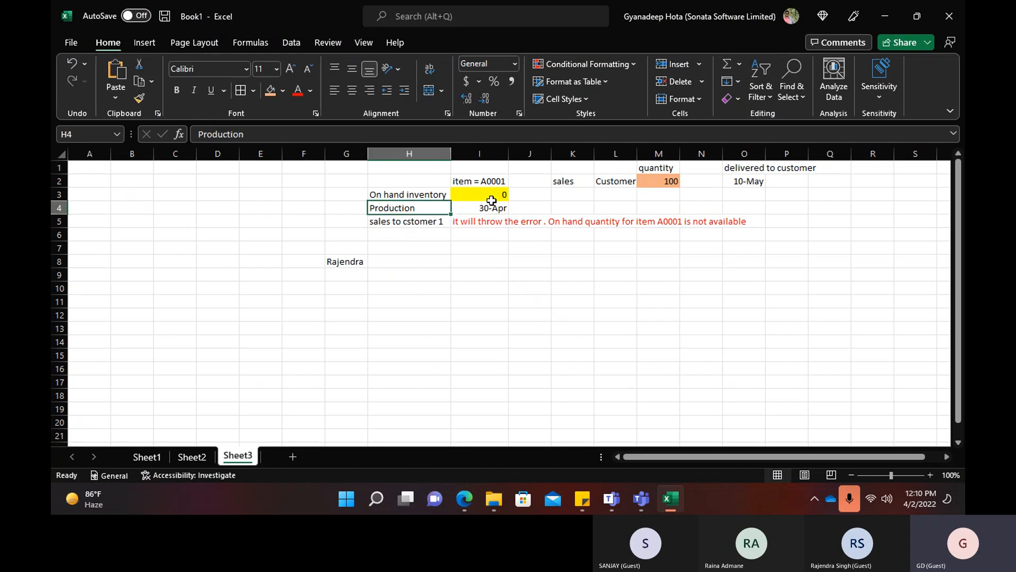
pyautogui.click(490, 209)
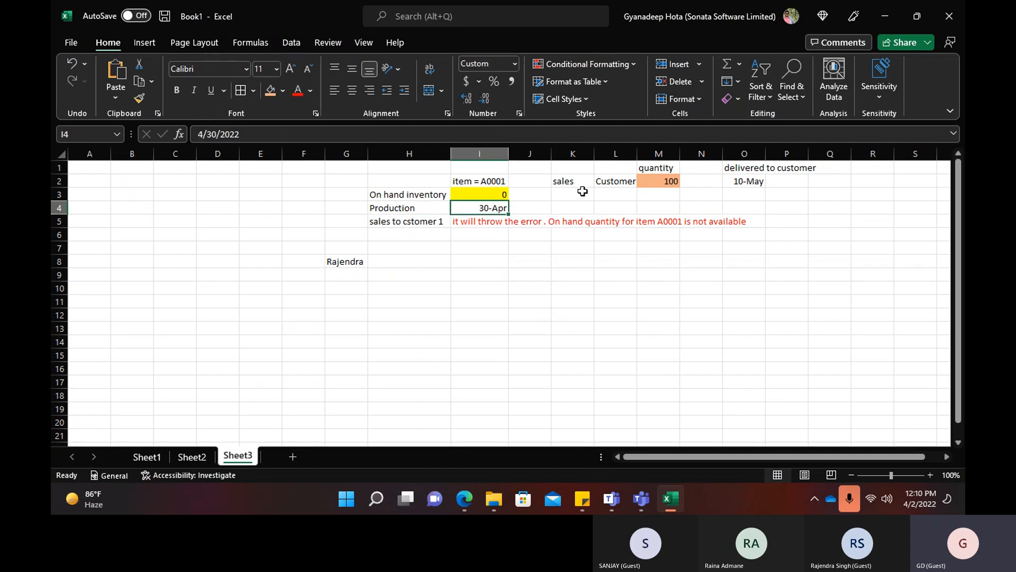
# Enter "Scheduling" in cell J4 beside the production date and start the entry in K4 with "Job".
pyautogui.moveTo(492, 184); pyautogui.dragTo(702, 181)
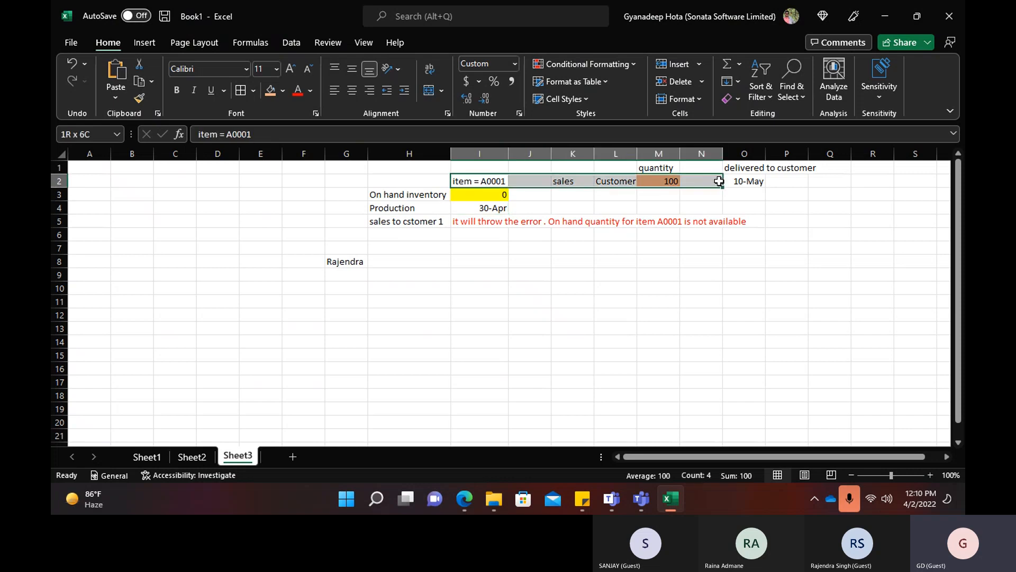
pyautogui.click(751, 181)
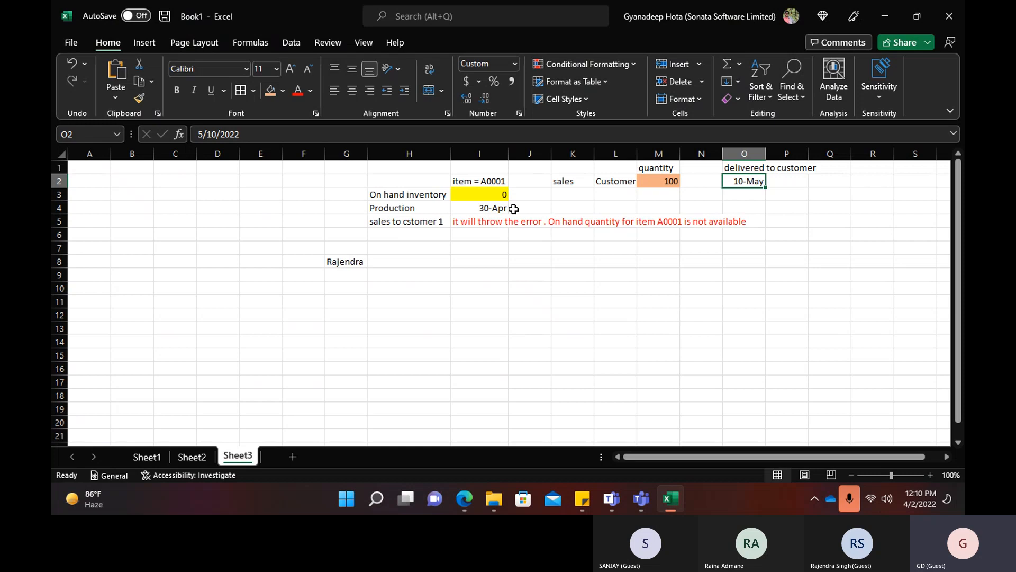
pyautogui.click(492, 209)
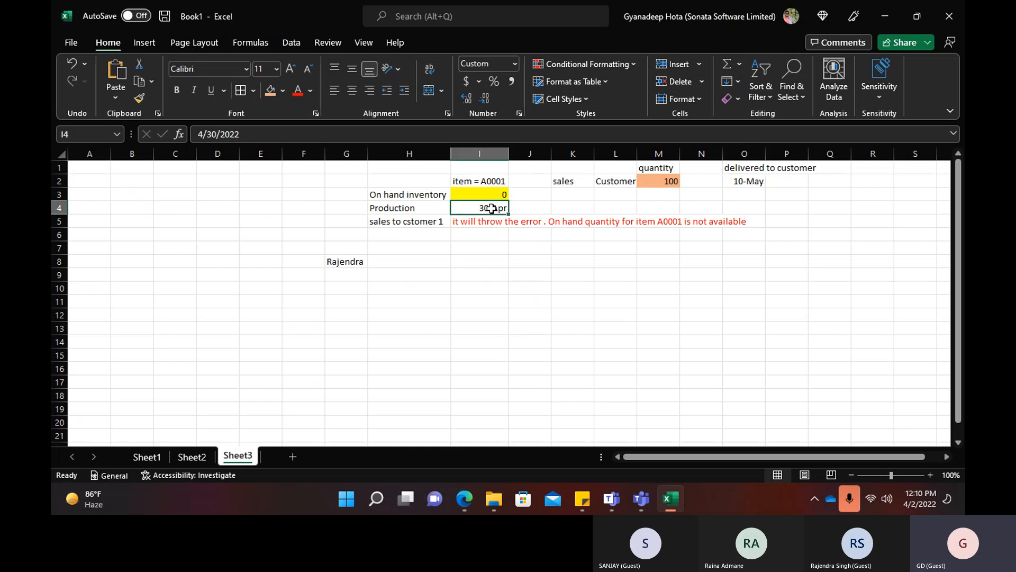
pyautogui.click(519, 207)
pyautogui.write('Schedu;ling')
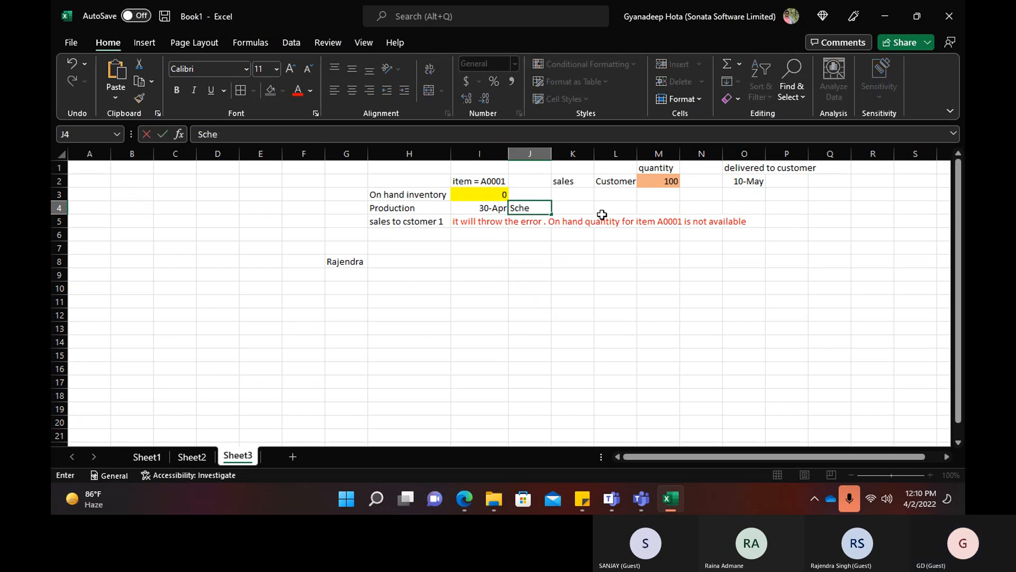
pyautogui.press('BackSpace')
pyautogui.press('BackSpace')
pyautogui.press('BackSpace')
pyautogui.press('BackSpace')
pyautogui.press('BackSpace')
pyautogui.press('BackSpace')
pyautogui.write('ling')
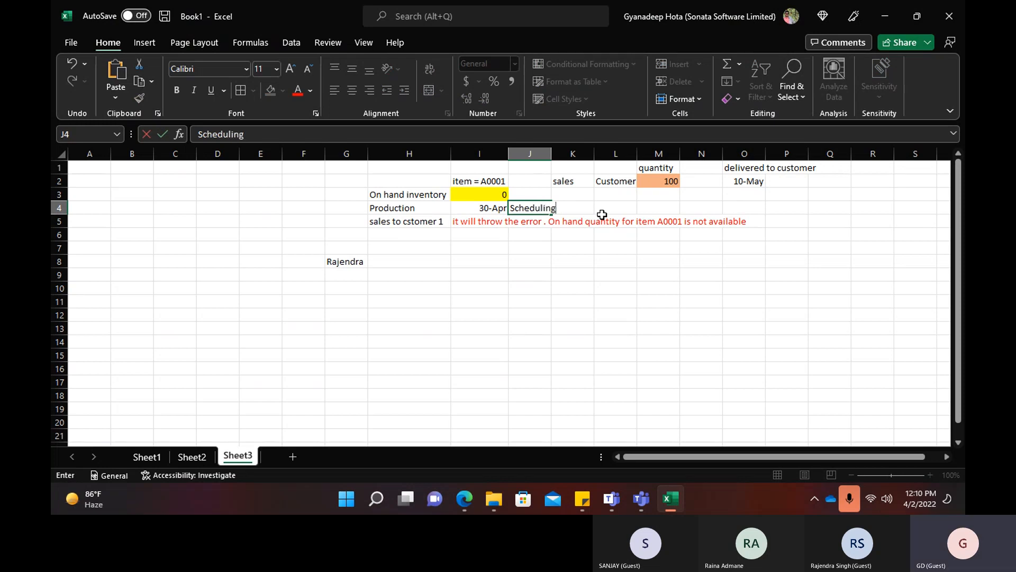
pyautogui.press('Tab')
pyautogui.write('Job')
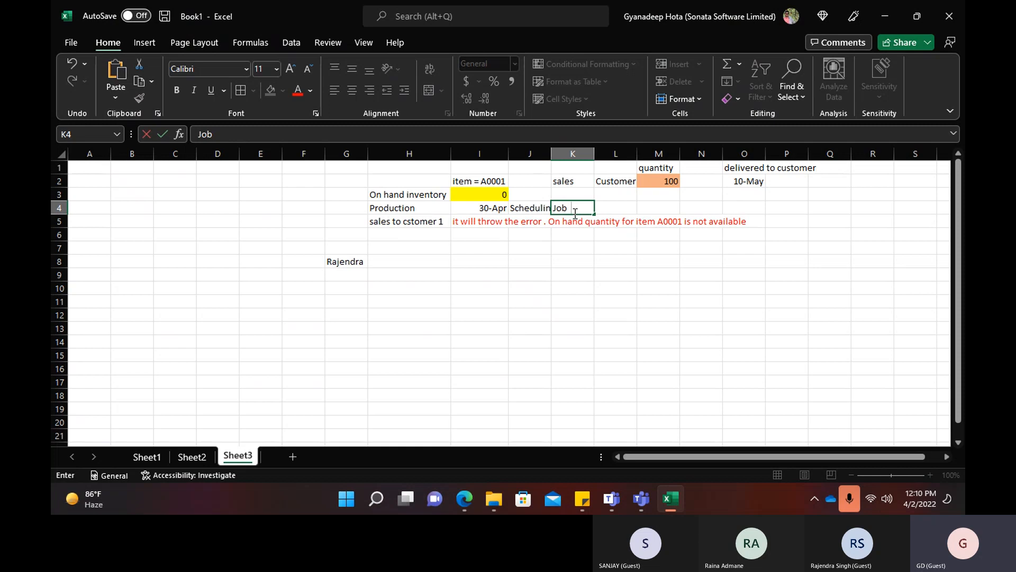
# Switch to Finance and Operations, open Production control's All production orders list and view its scheduling options.
pyautogui.click(465, 498)
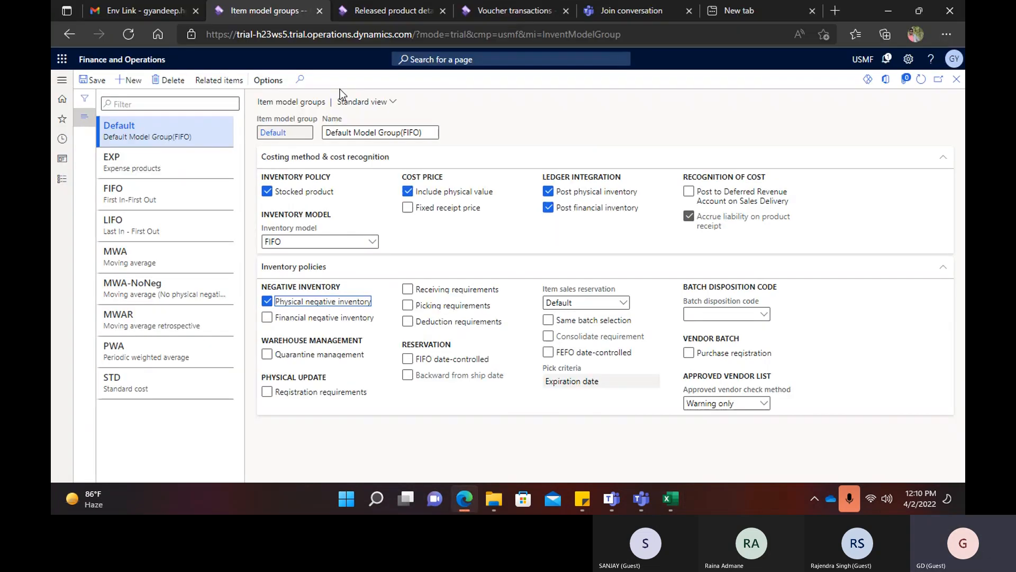
pyautogui.click(378, 9)
pyautogui.click(482, 10)
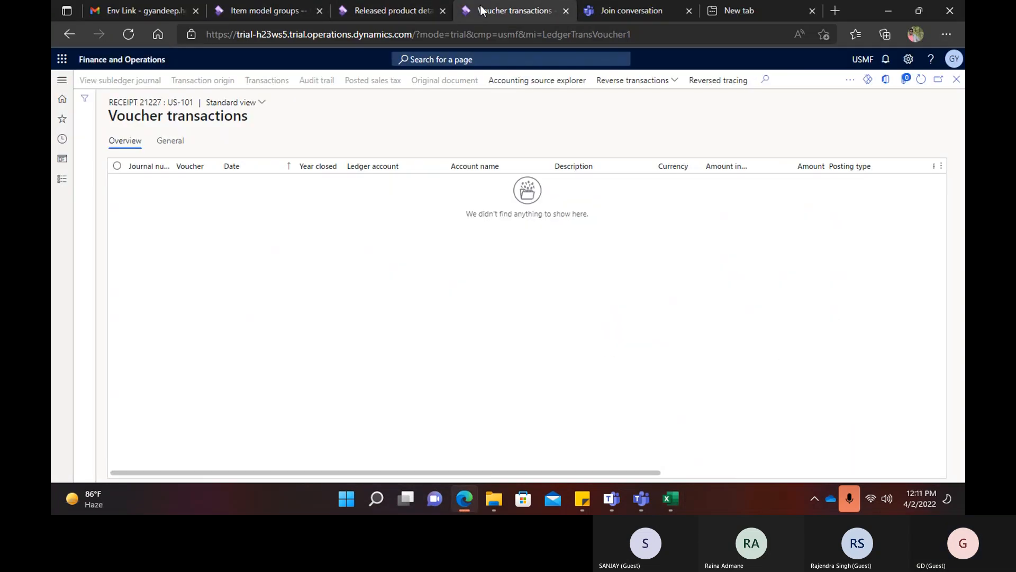
pyautogui.click(62, 79)
pyautogui.scroll(-5, 122, 318)
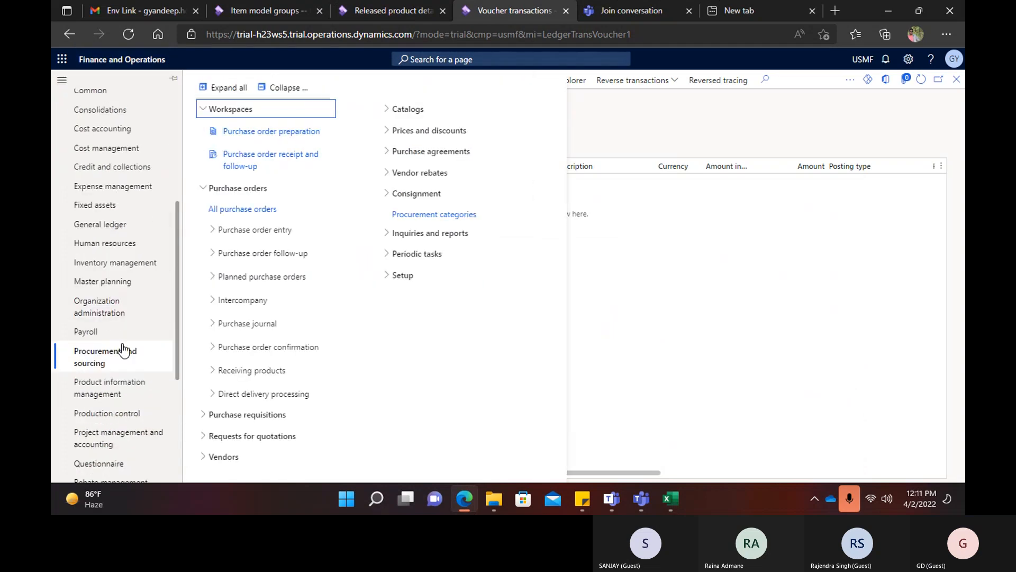
pyautogui.click(103, 413)
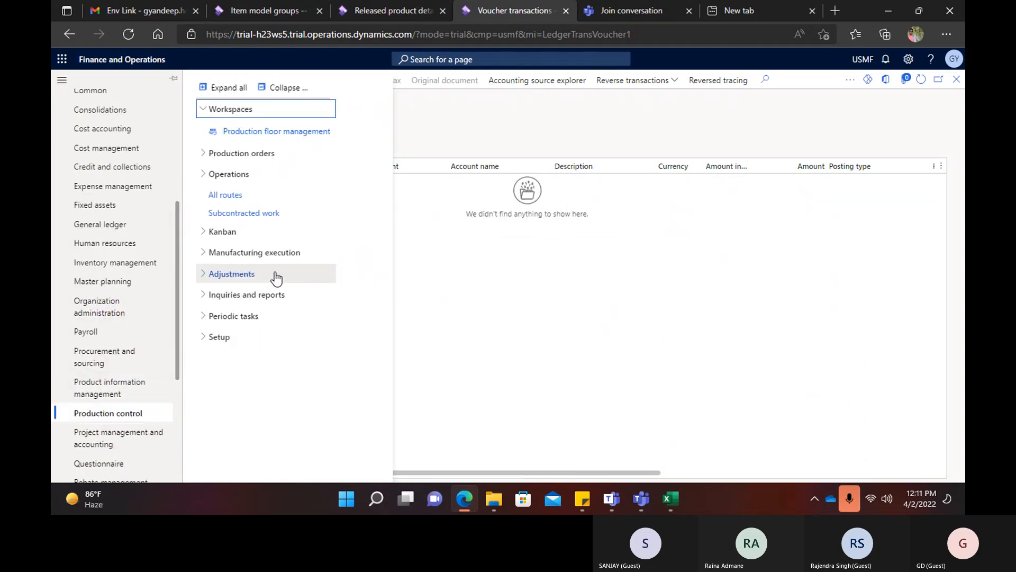
pyautogui.click(233, 157)
pyautogui.click(249, 174)
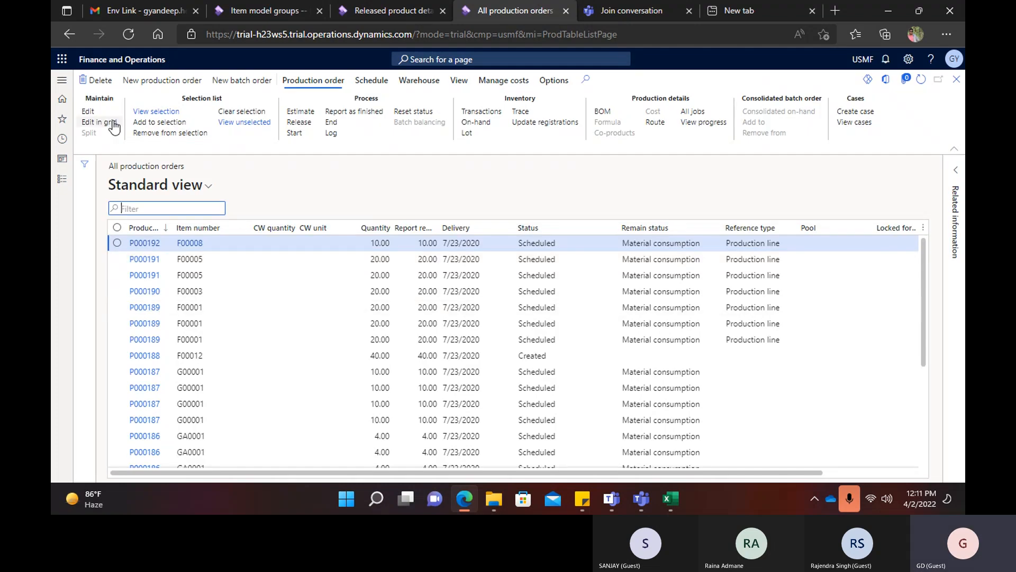
pyautogui.click(372, 80)
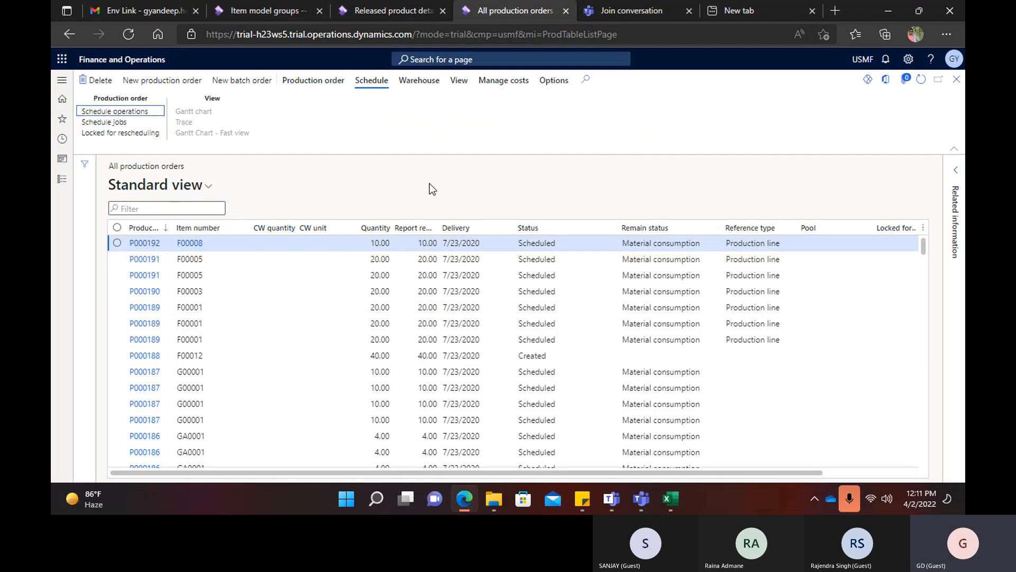
pyautogui.hotkey('ctrl', 'shift', 'Tab')
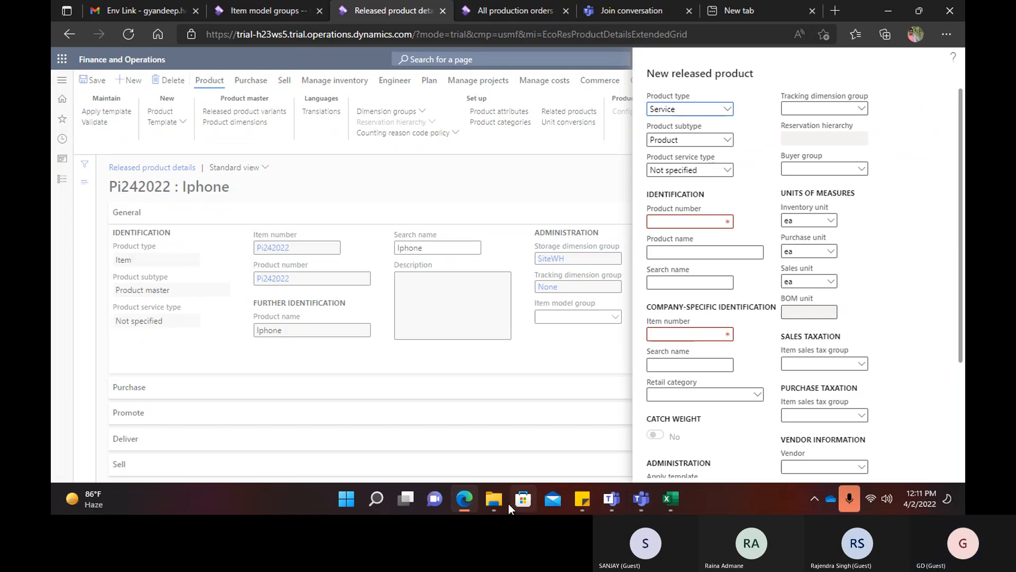
# Return to the Excel workbook and complete the entry in cell K4 as "Job .operation".
pyautogui.click(670, 498)
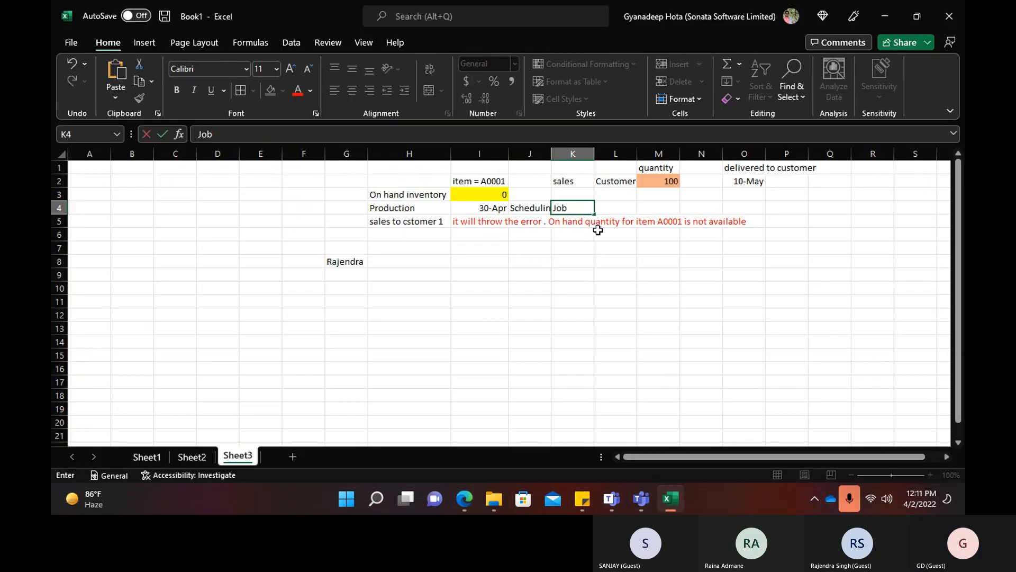
pyautogui.write('.operational')
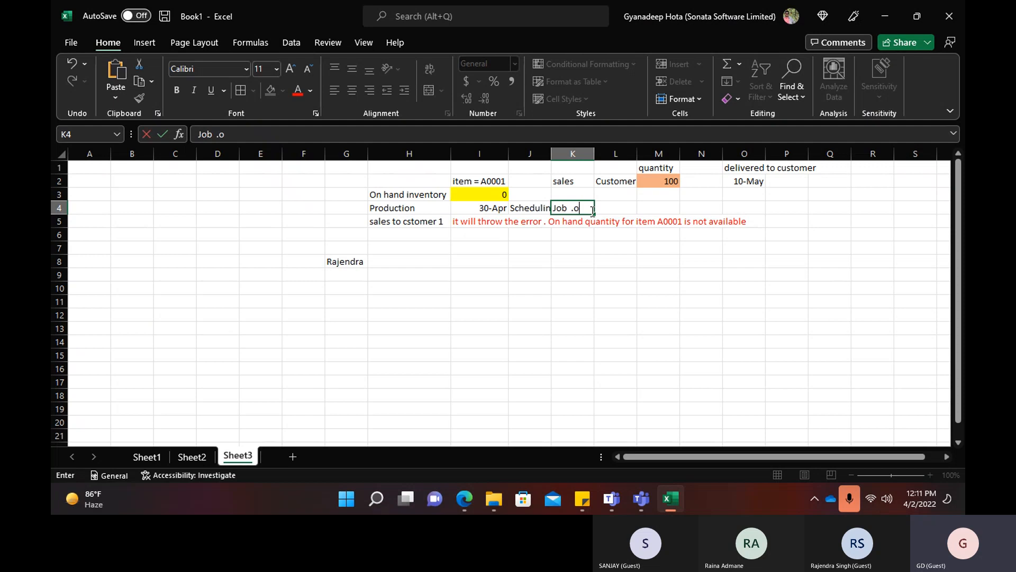
pyautogui.press('BackSpace')
pyautogui.press('BackSpace')
pyautogui.click(614, 245)
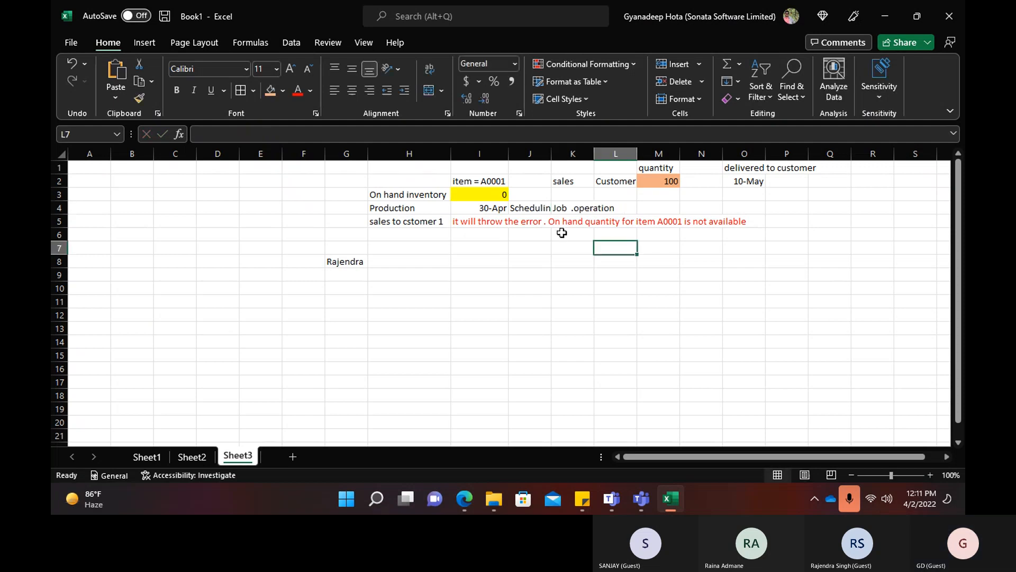
pyautogui.click(576, 211)
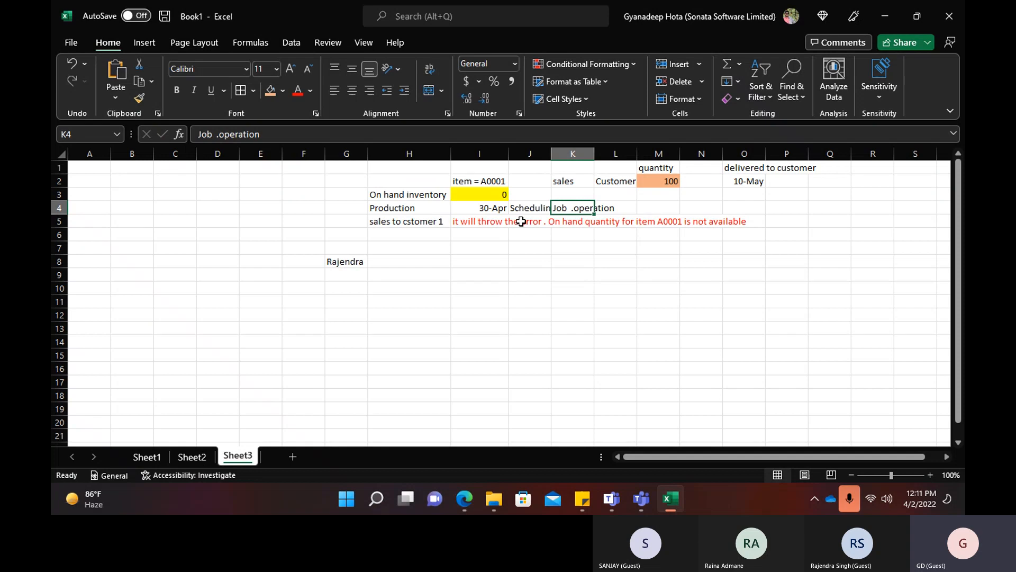
# Switch to Finance and Operations and look through the Production control pages from the All production orders list.
pyautogui.hotkey('alt', 'Tab')
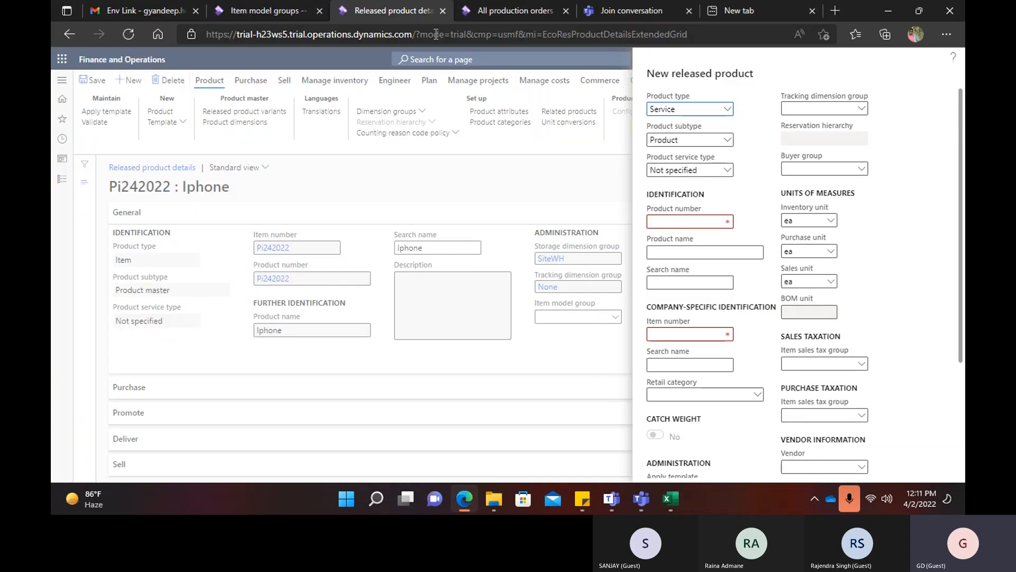
pyautogui.click(516, 11)
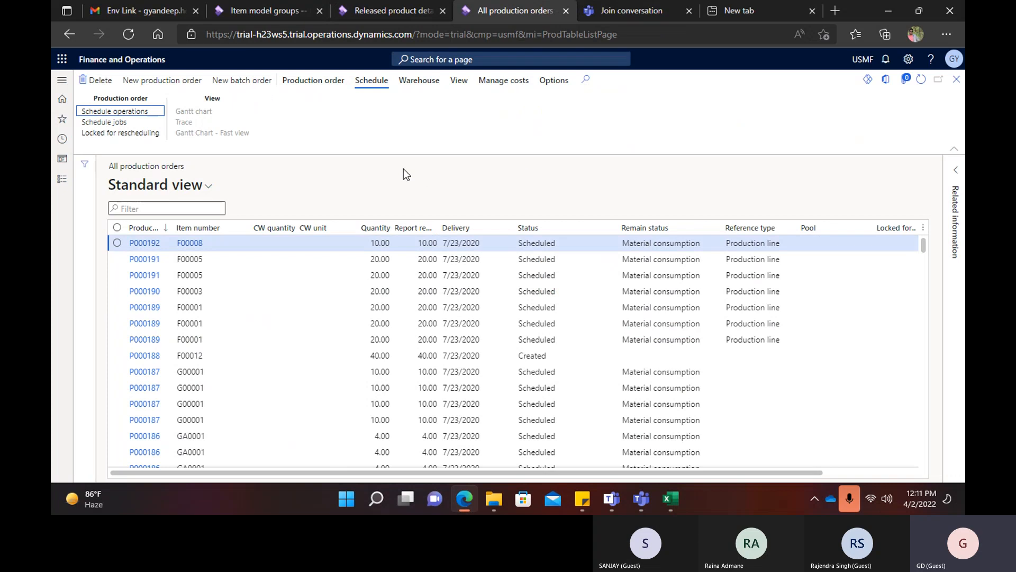
pyautogui.click(62, 80)
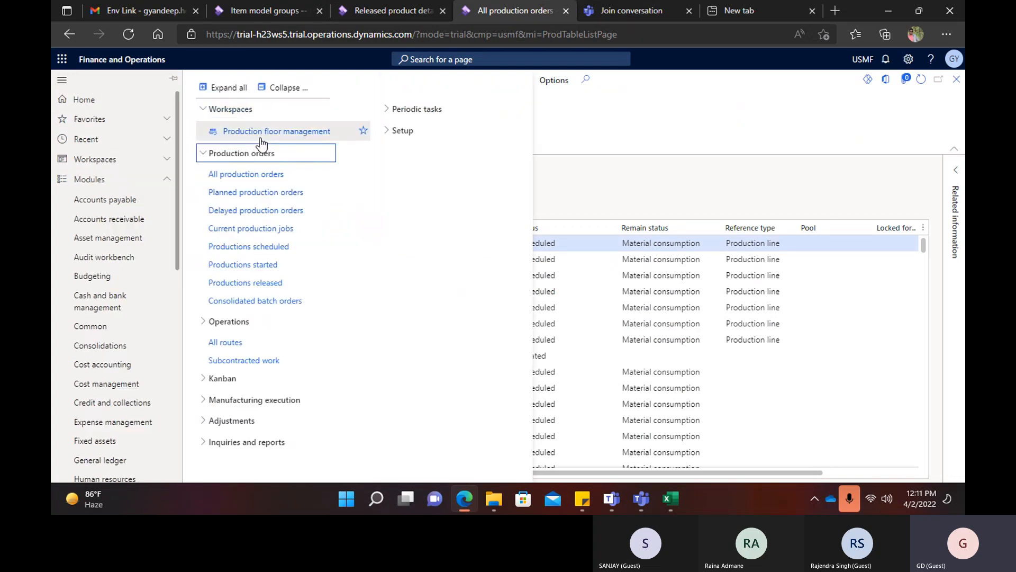
pyautogui.scroll(-5, 154, 438)
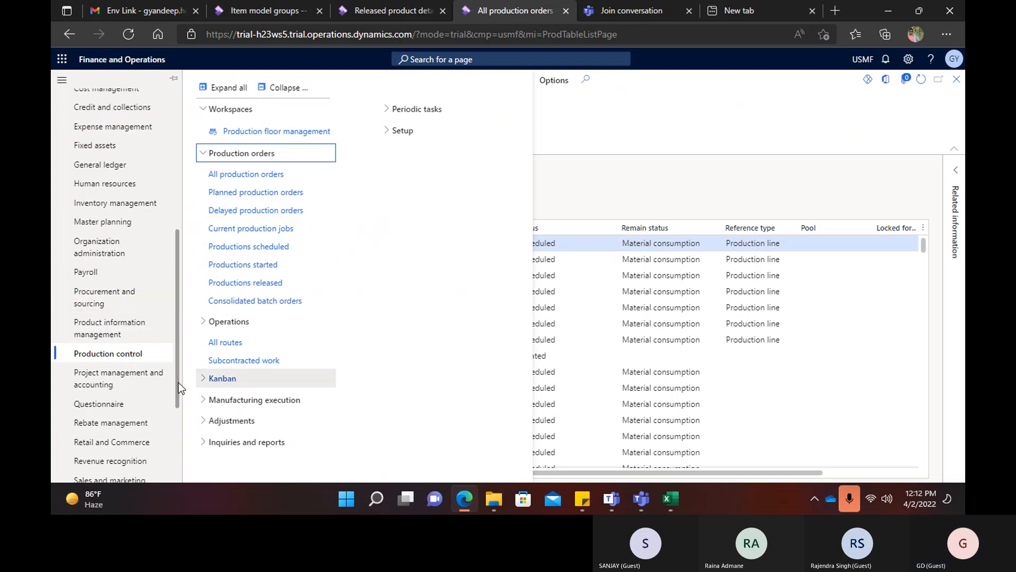
# Disable Physical negative inventory and enable Financial negative inventory for the Default item model group.
pyautogui.hotkey('ctrl', 'shift', 'Tab')
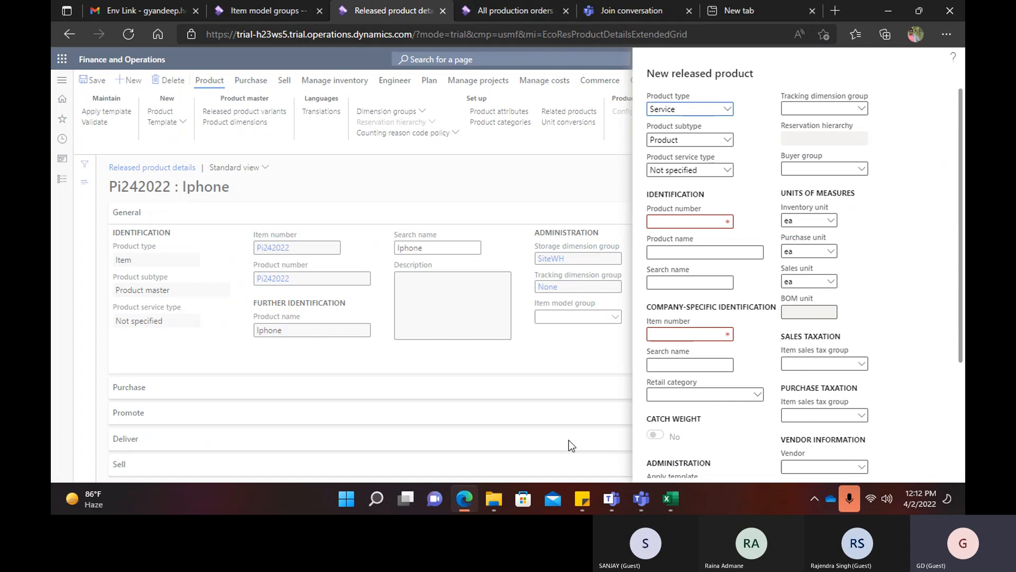
pyautogui.click(262, 11)
pyautogui.click(267, 301)
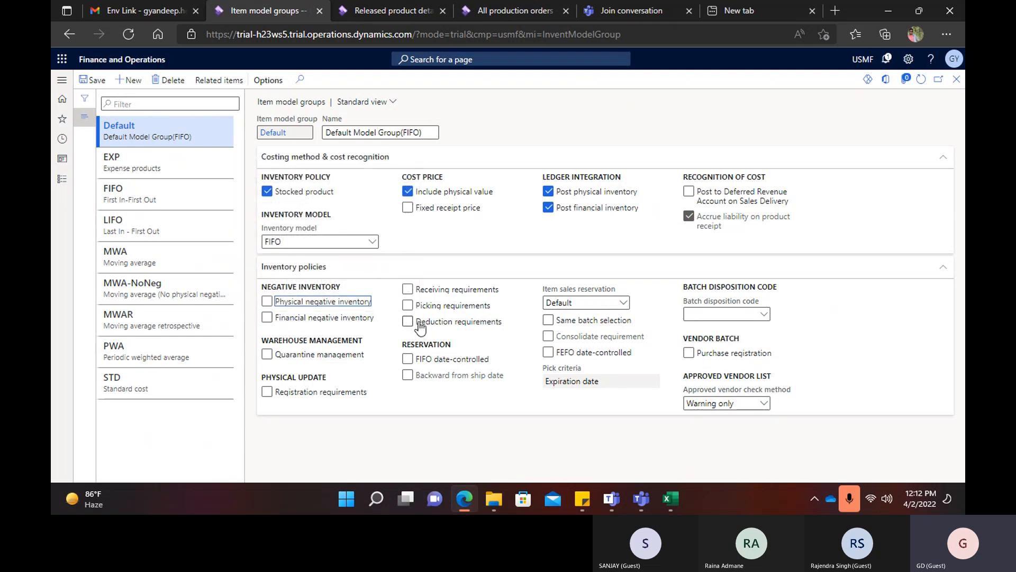
pyautogui.moveTo(346, 309)
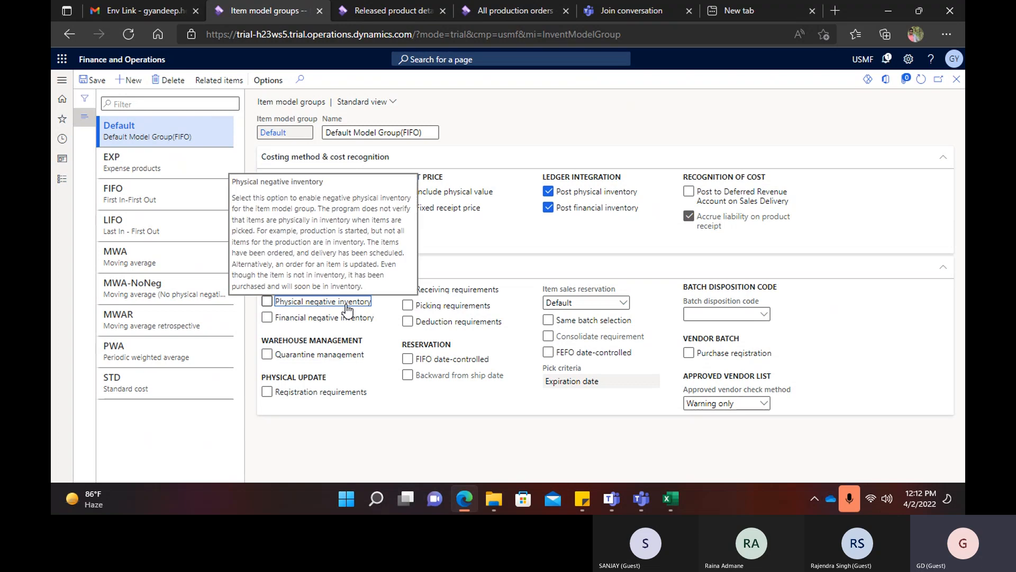
pyautogui.click(268, 318)
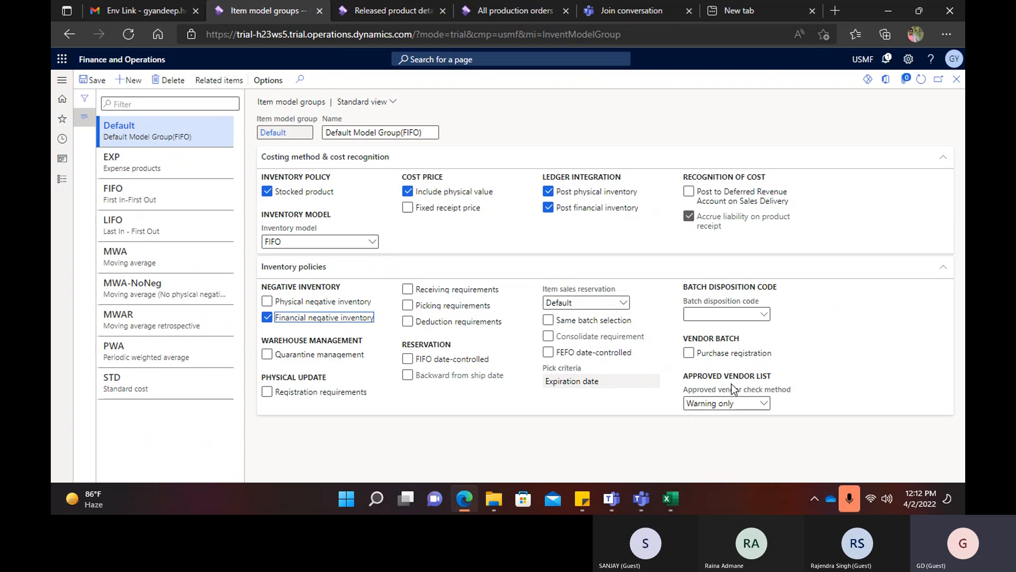
# Switch to the Excel workbook and enter the item number A0001 in cell J11 to start a new example.
pyautogui.click(669, 499)
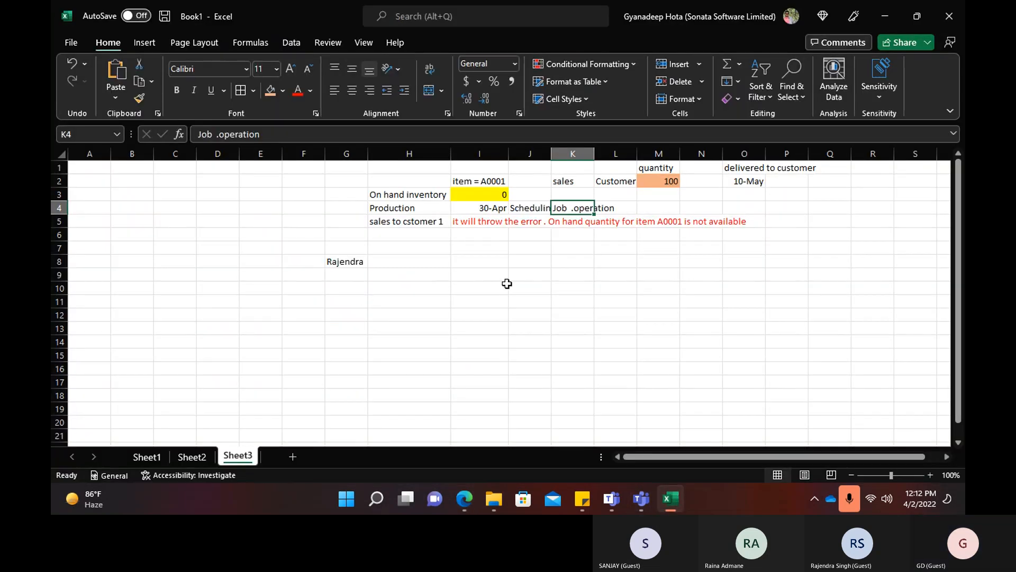
pyautogui.click(523, 285)
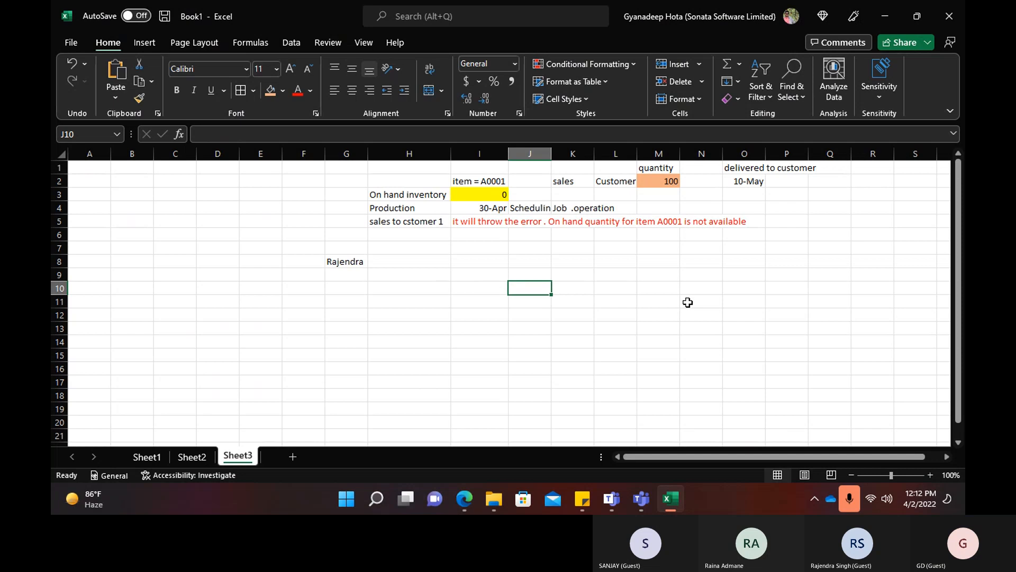
pyautogui.click(527, 301)
pyautogui.write('A')
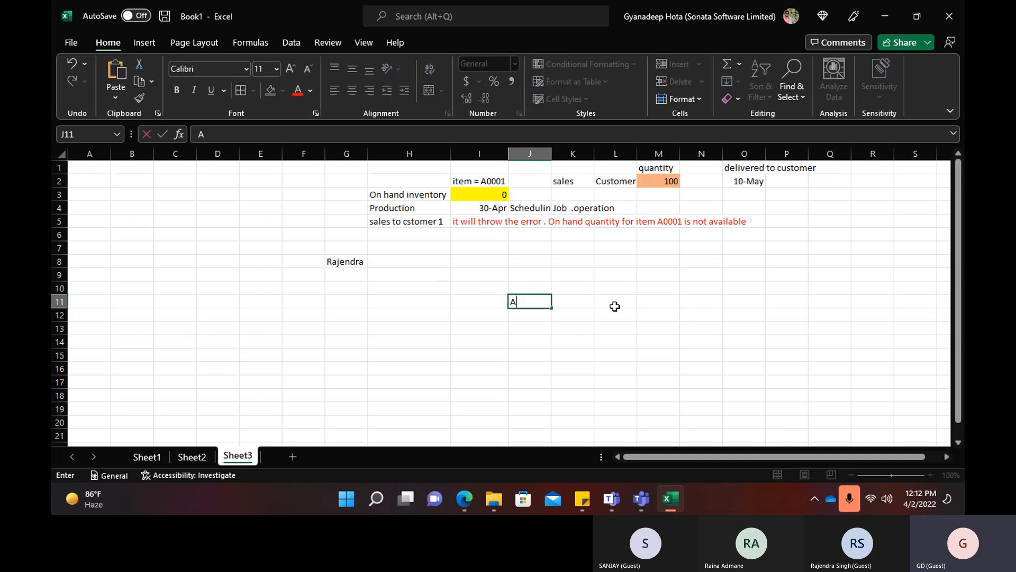
pyautogui.write('0001')
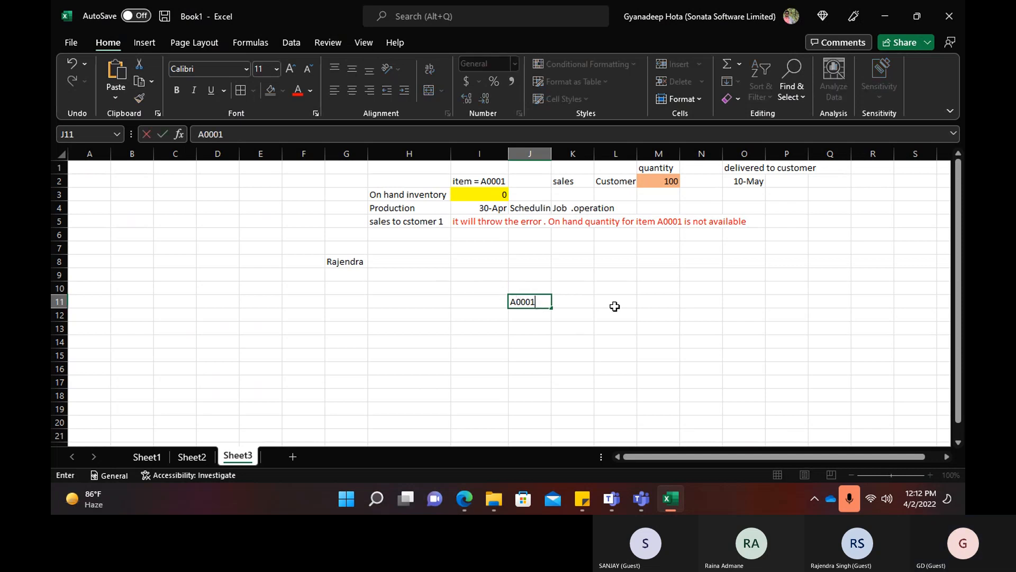
pyautogui.click(519, 315)
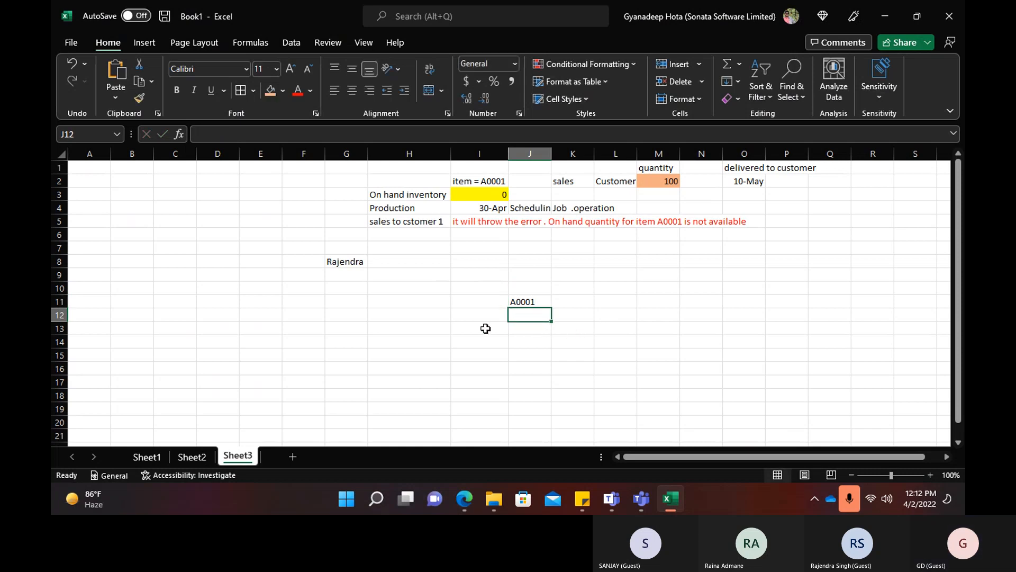
# Enter "CUSTOMER 1" in cell K11 and the quantity 10 in L11, on the item's row.
pyautogui.click(561, 301)
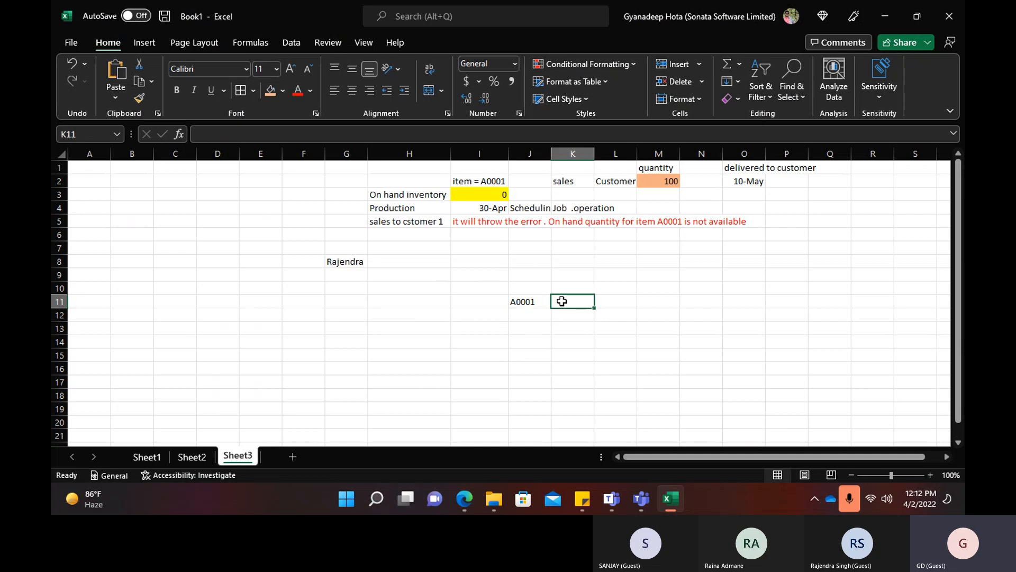
pyautogui.write('CUSTOMER 1')
pyautogui.press('Tab')
pyautogui.write('10')
pyautogui.press('Return')
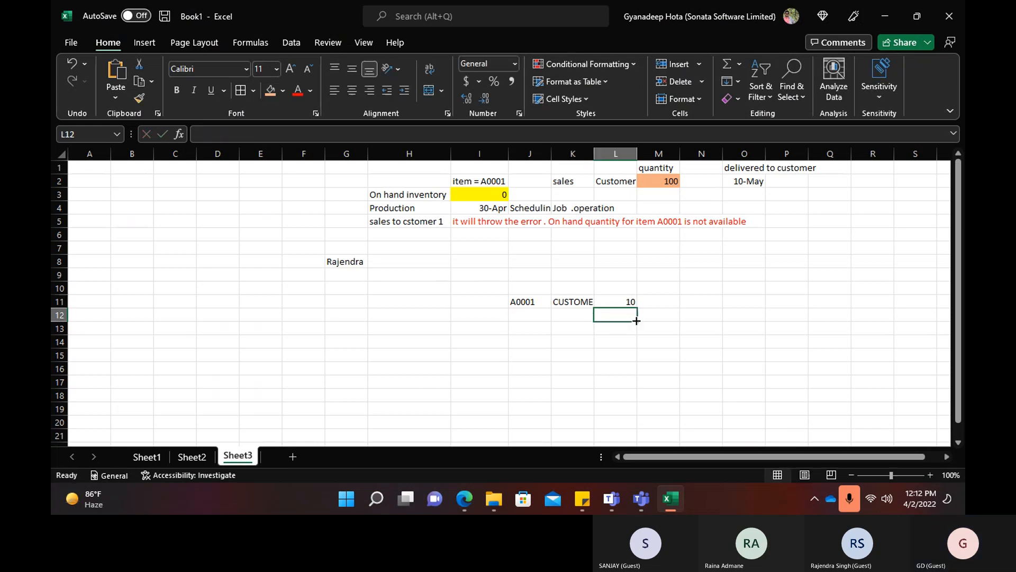
# Autofit column K to the customer label and select the item number in row 11.
pyautogui.moveTo(595, 154); pyautogui.dragTo(596, 155)
pyautogui.doubleClick(596, 154)
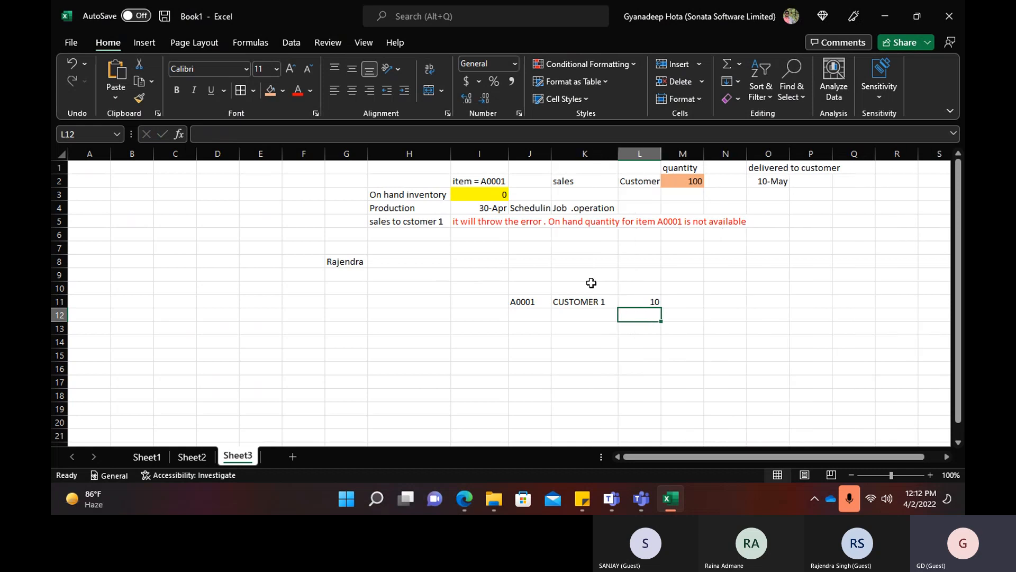
pyautogui.click(580, 299)
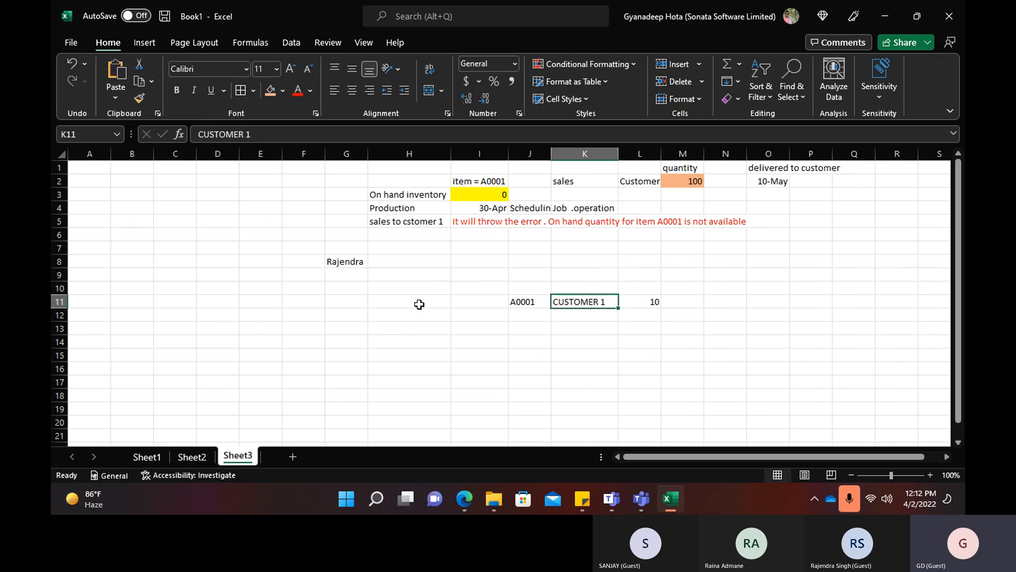
pyautogui.click(522, 301)
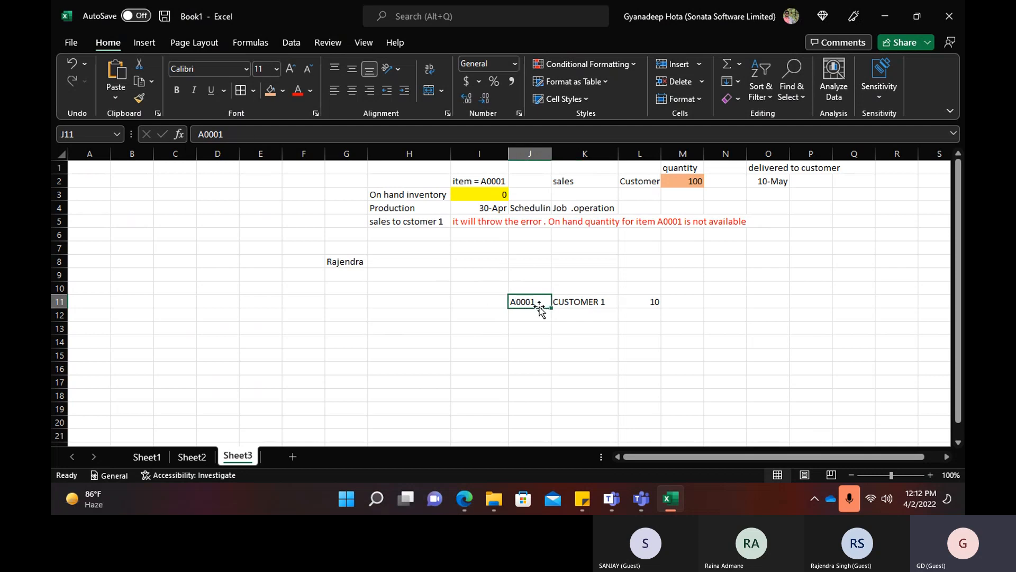
# Enter the purchase-side note "Po -Pr - invoice pending" in cell H12, below the item row.
pyautogui.click(418, 316)
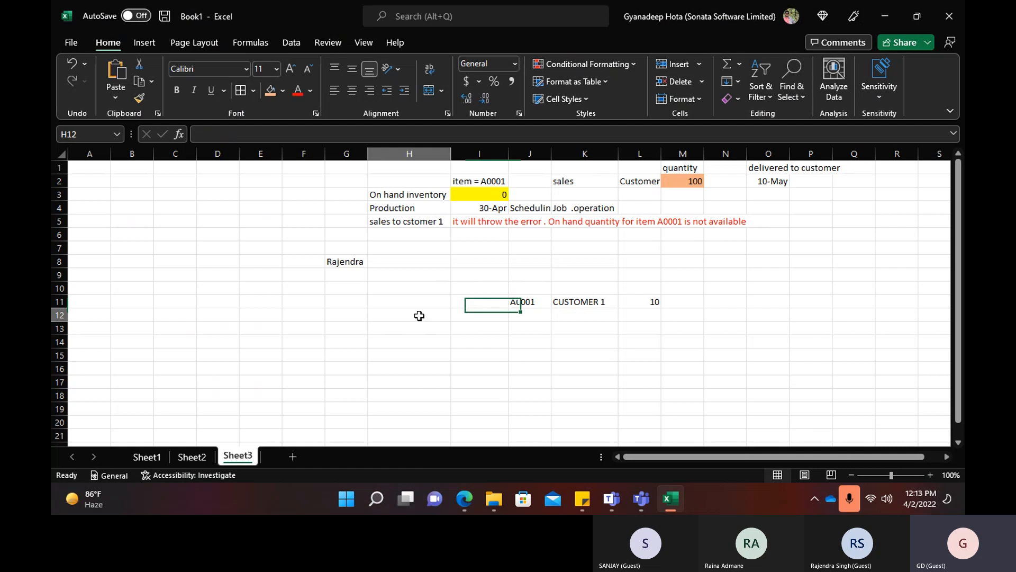
pyautogui.write('Po')
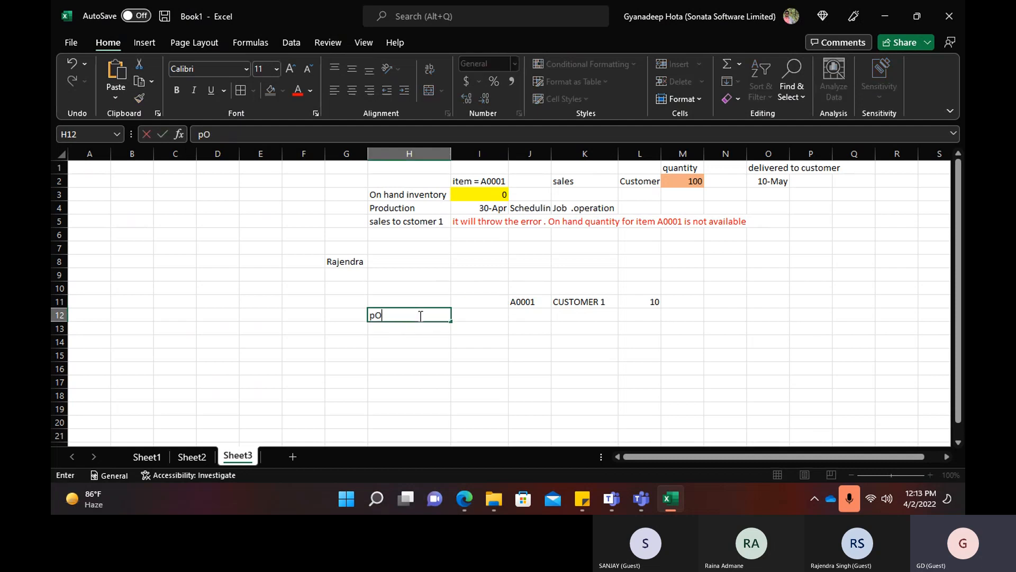
pyautogui.write(' -Pr - invoice')
pyautogui.write('pending')
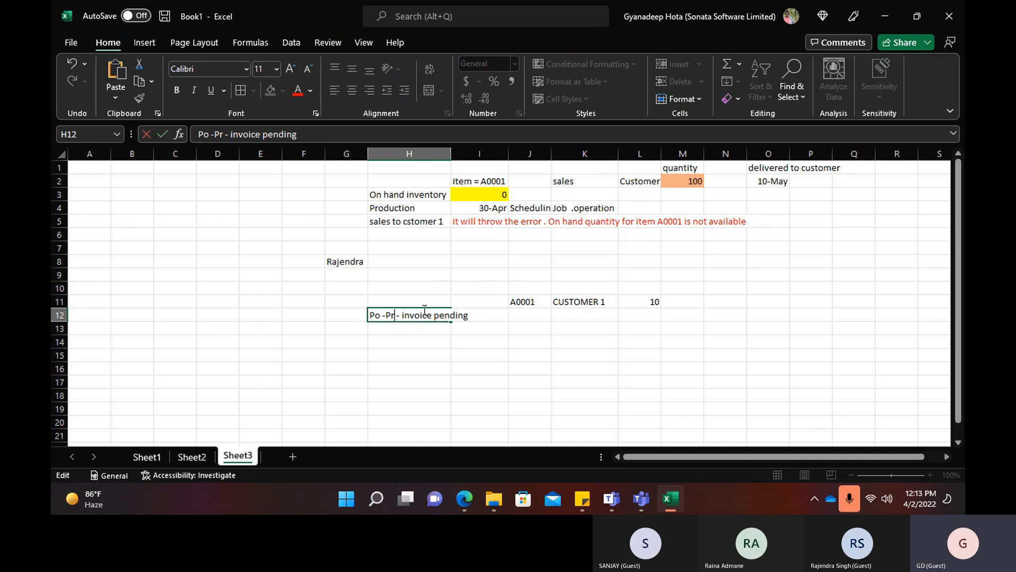
pyautogui.click(519, 301)
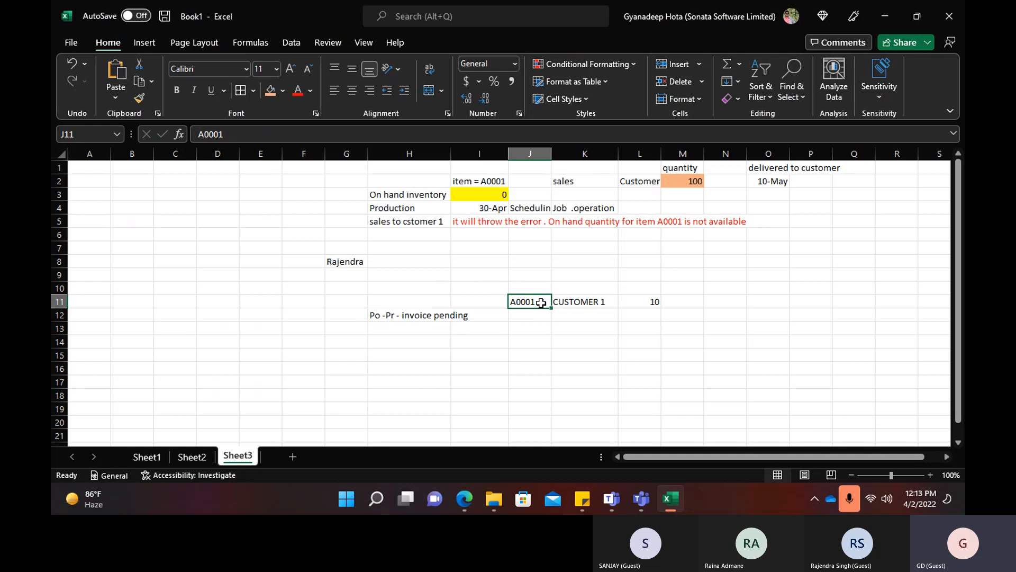
# Enter the sales-side note "so-packing slip- invoice it" in cell K12, below the customer label.
pyautogui.click(585, 315)
pyautogui.write('s')
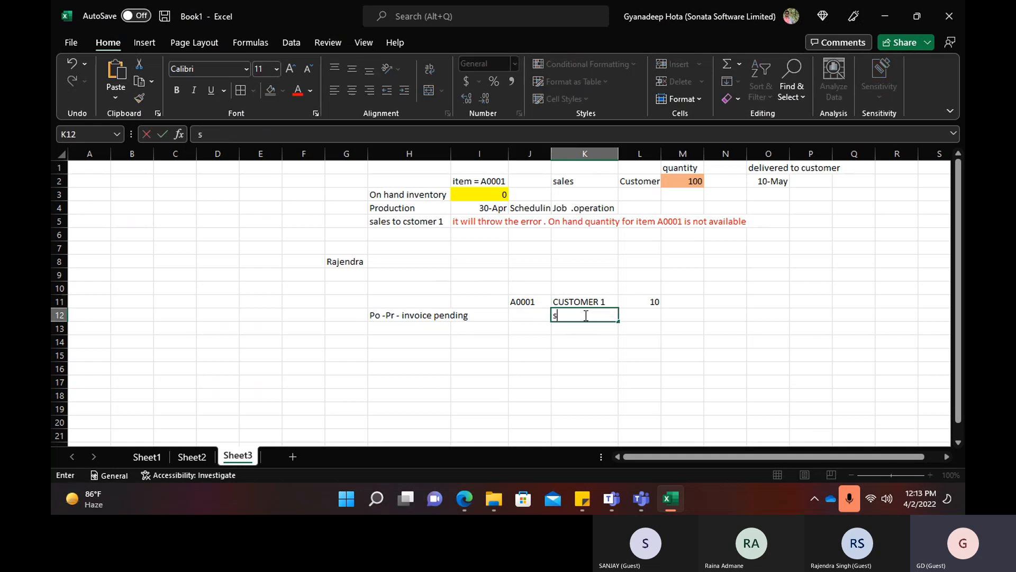
pyautogui.write('o-packing slip- invoice it')
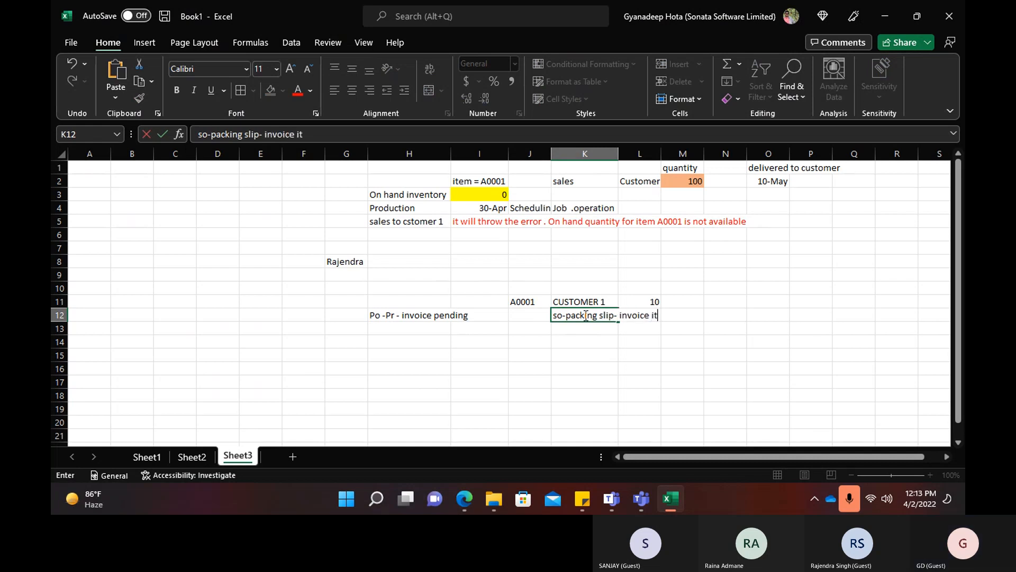
pyautogui.click(597, 356)
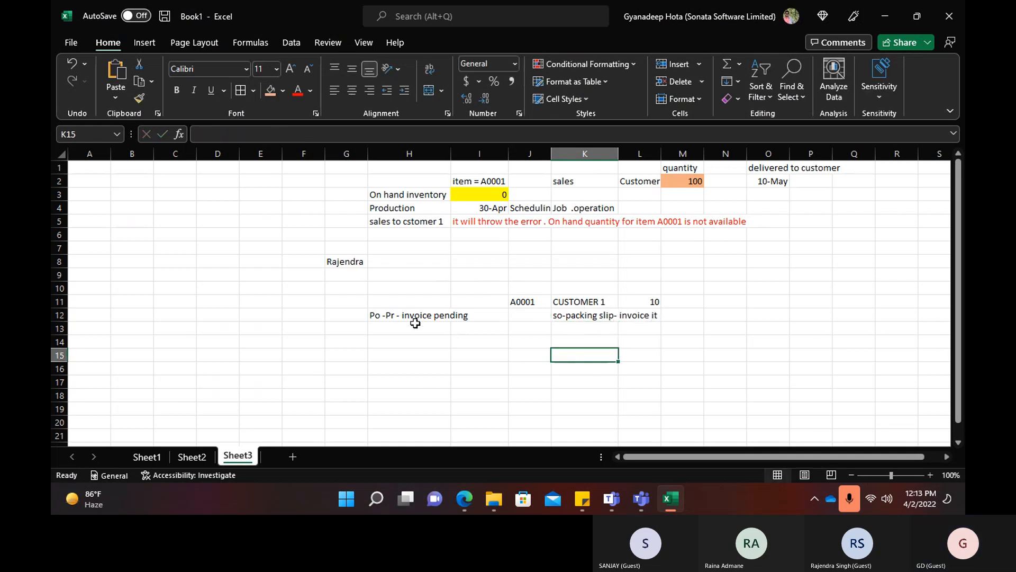
pyautogui.click(405, 299)
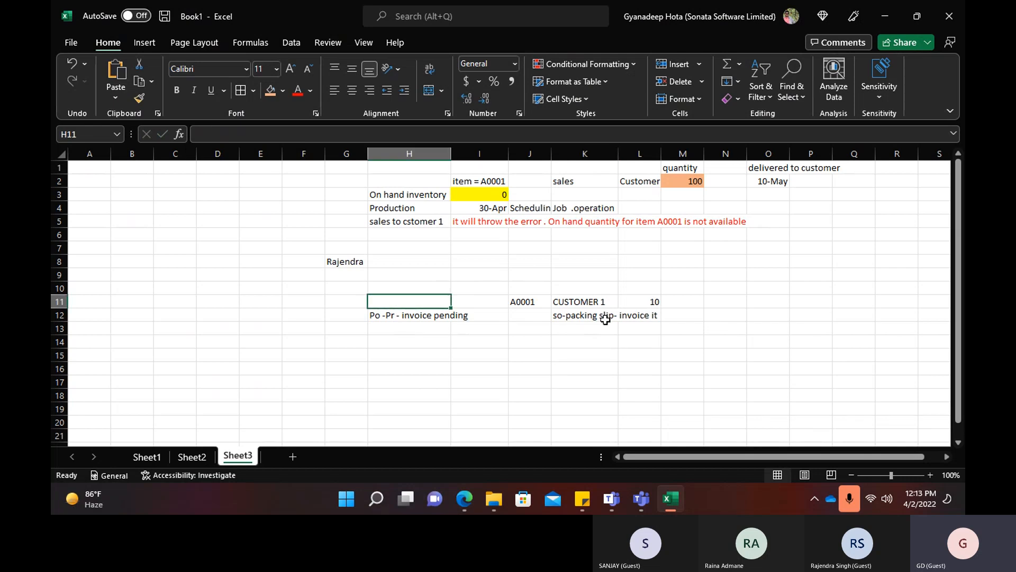
# Switch to the browser to review the Default item model group's negative inventory settings, and return to the Excel workbook.
pyautogui.hotkey('alt', 'Tab')
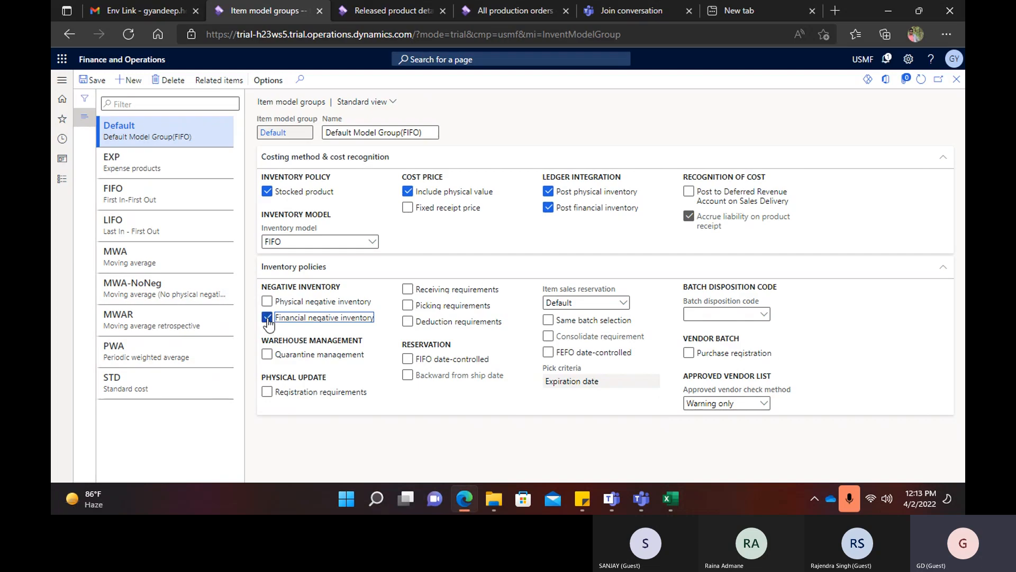
pyautogui.hotkey('alt', 'Tab')
pyautogui.hotkey('alt', 'Tab')
pyautogui.hotkey('alt', 'Tab')
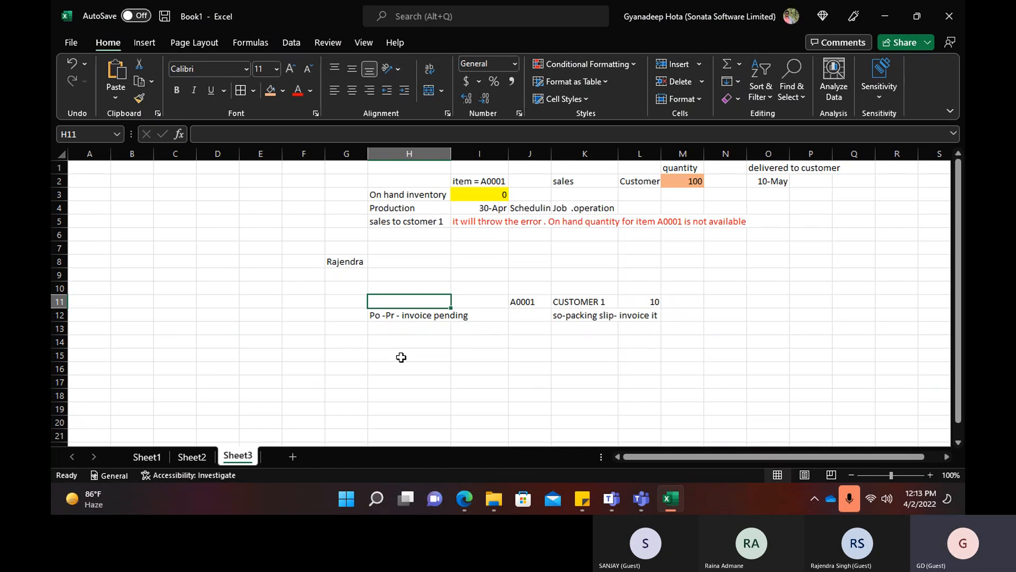
# Enter "Direct Delivery" in cell J14 and widen column J to fit the text.
pyautogui.click(535, 341)
pyautogui.write('Di')
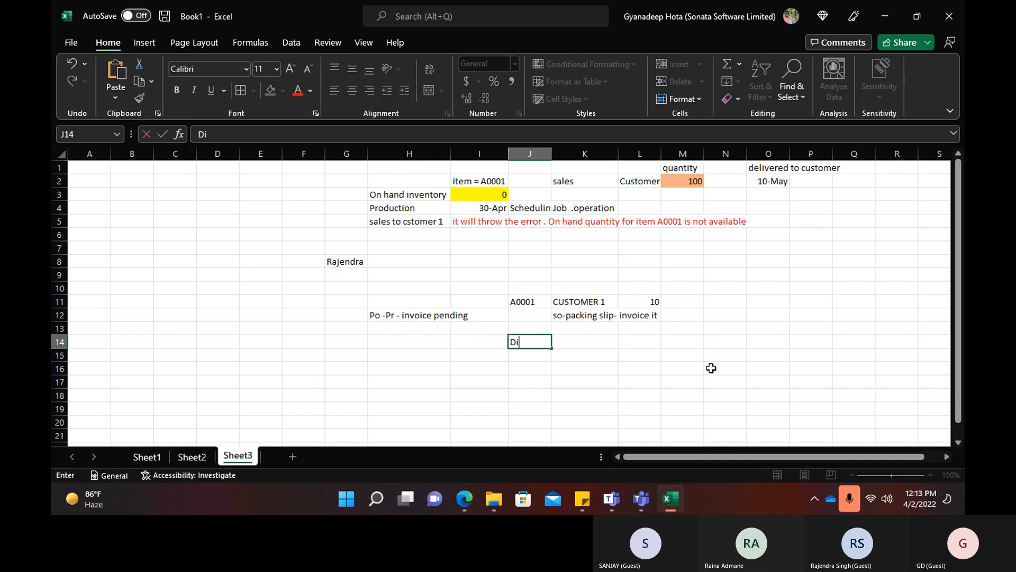
pyautogui.write('rect')
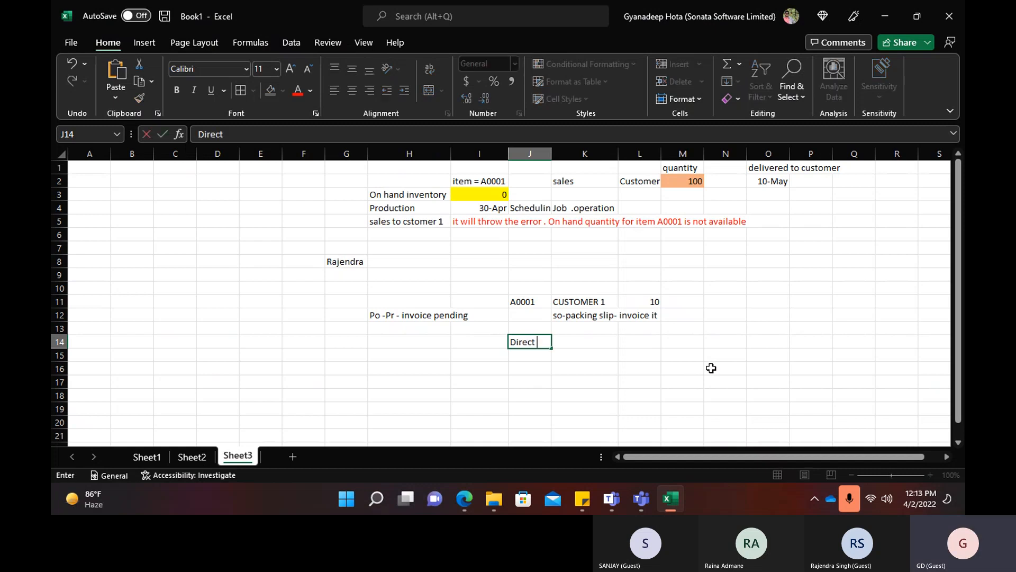
pyautogui.write(' Deliver')
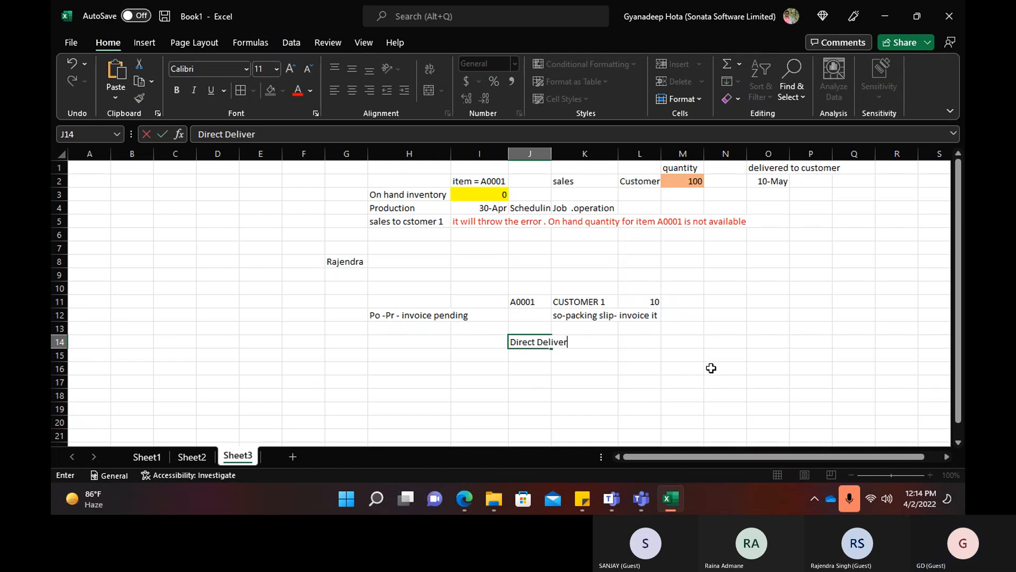
pyautogui.write('y')
pyautogui.click(711, 368)
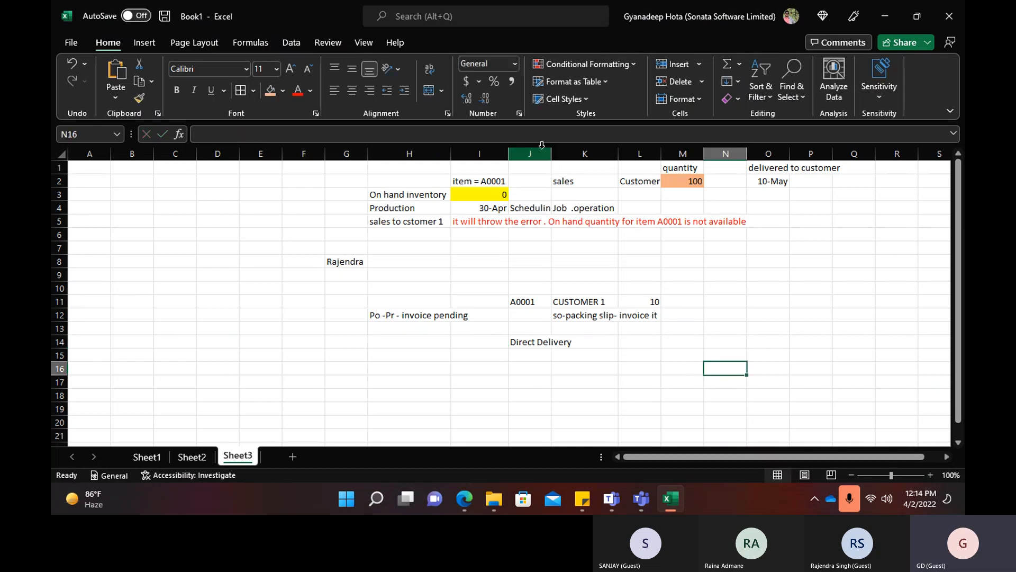
pyautogui.moveTo(547, 147); pyautogui.dragTo(575, 148)
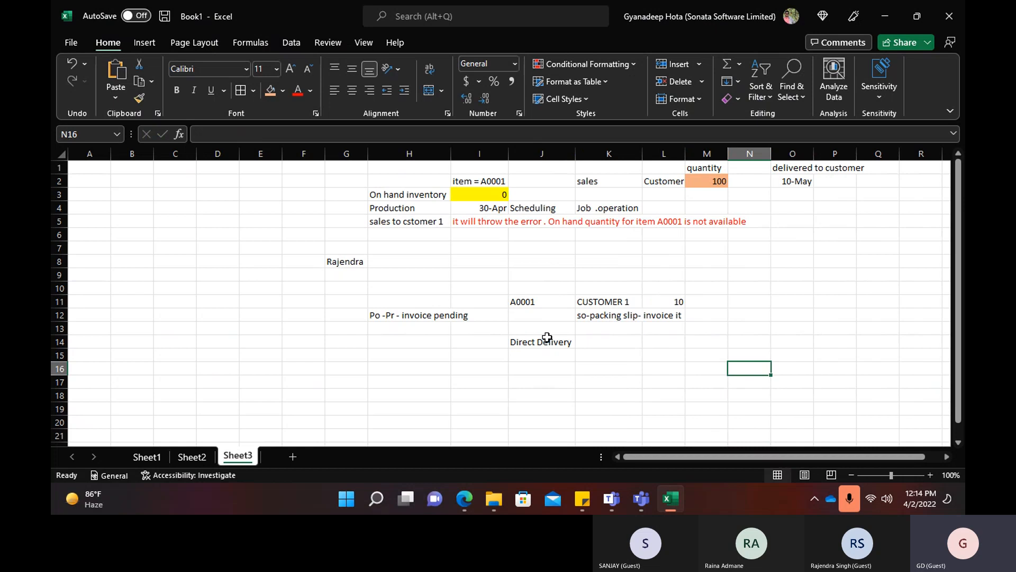
# Enter "Procu & sourcing" in cell J13, directly above the Direct Delivery label.
pyautogui.click(531, 326)
pyautogui.write('Procu')
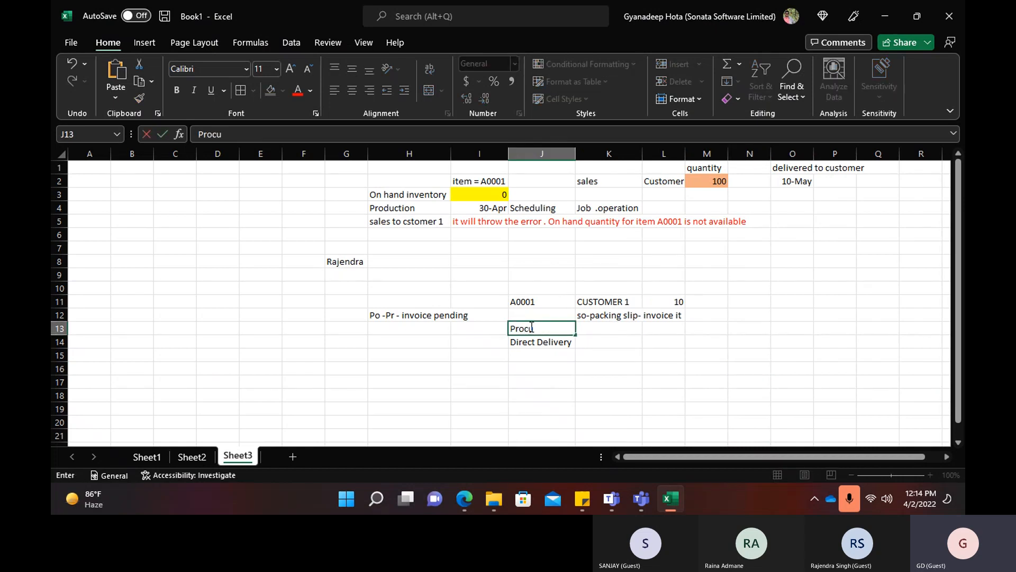
pyautogui.write(' & souinv')
pyautogui.press('BackSpace')
pyautogui.press('BackSpace')
pyautogui.press('BackSpace')
pyautogui.press('BackSpace')
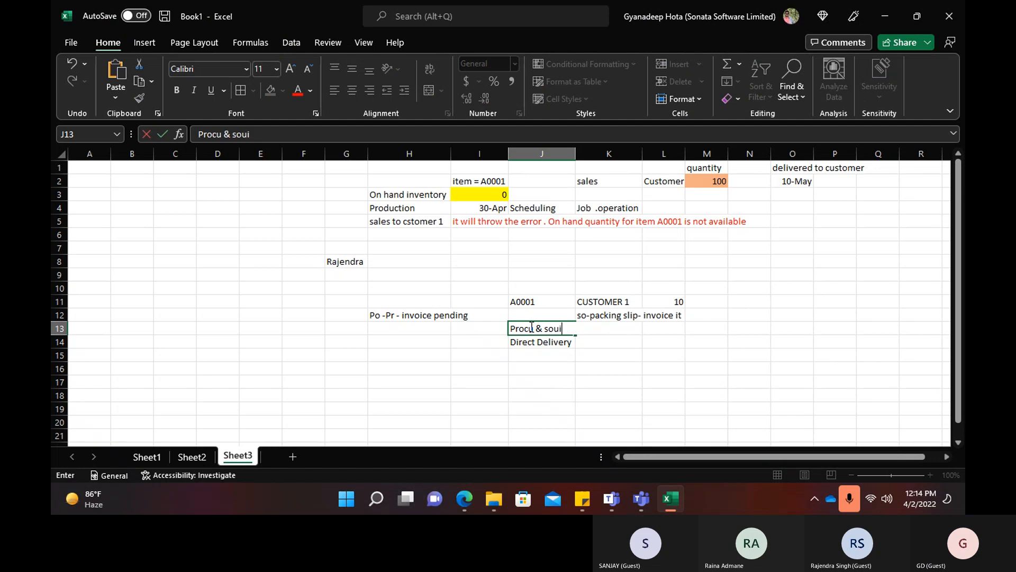
pyautogui.write('urcing')
# Enter the note "Cross dockling in AWM" in cell M13, on the procurement and sourcing row.
pyautogui.press('Right')
pyautogui.press('Right')
pyautogui.press('Right')
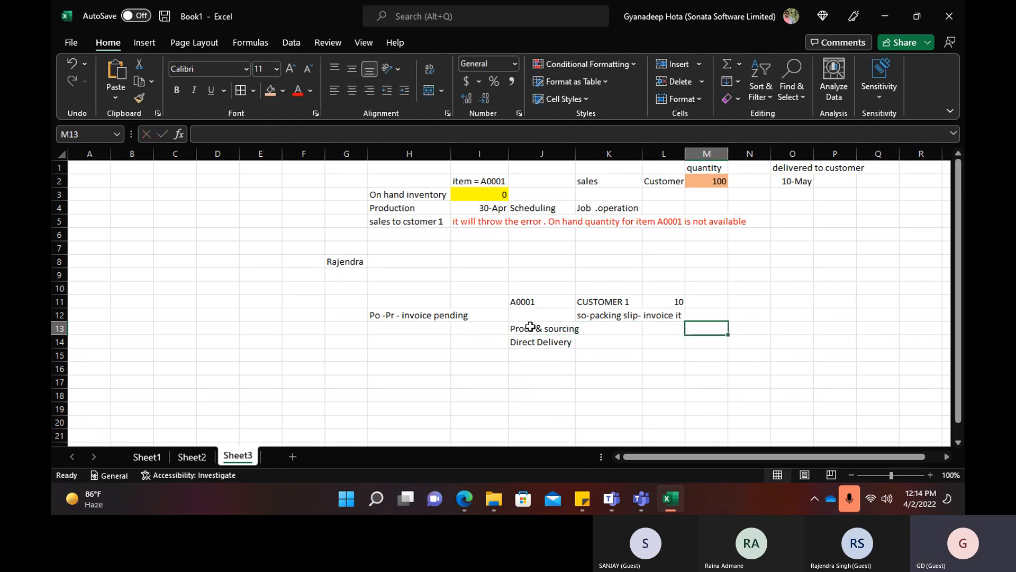
pyautogui.write('Cross')
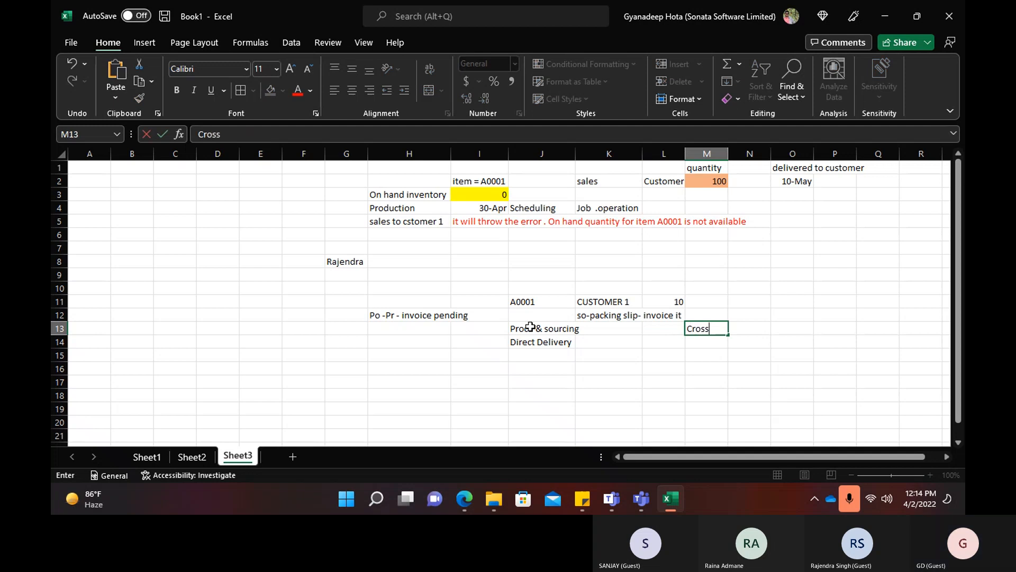
pyautogui.write(' dockling in AWM')
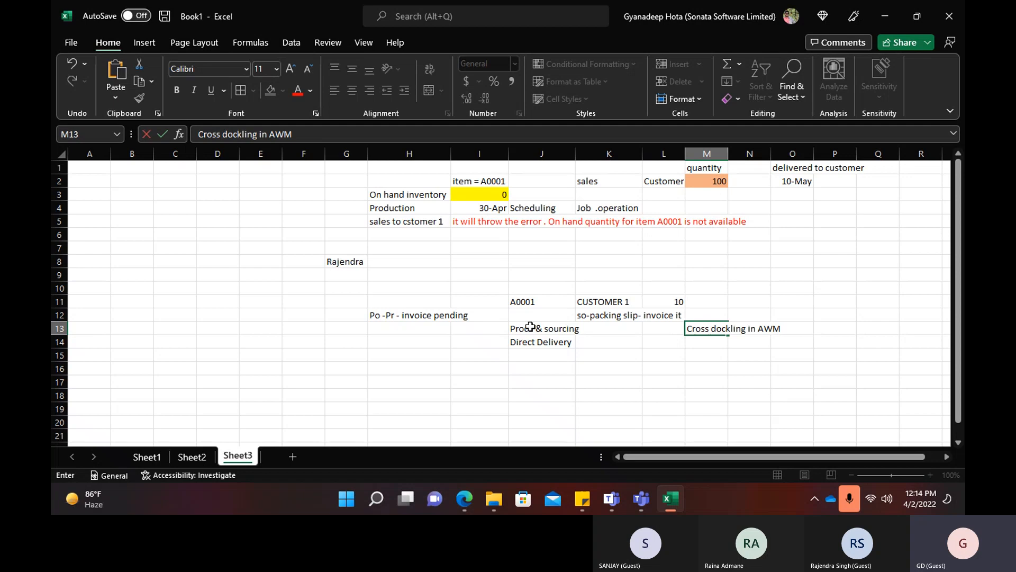
pyautogui.click(717, 344)
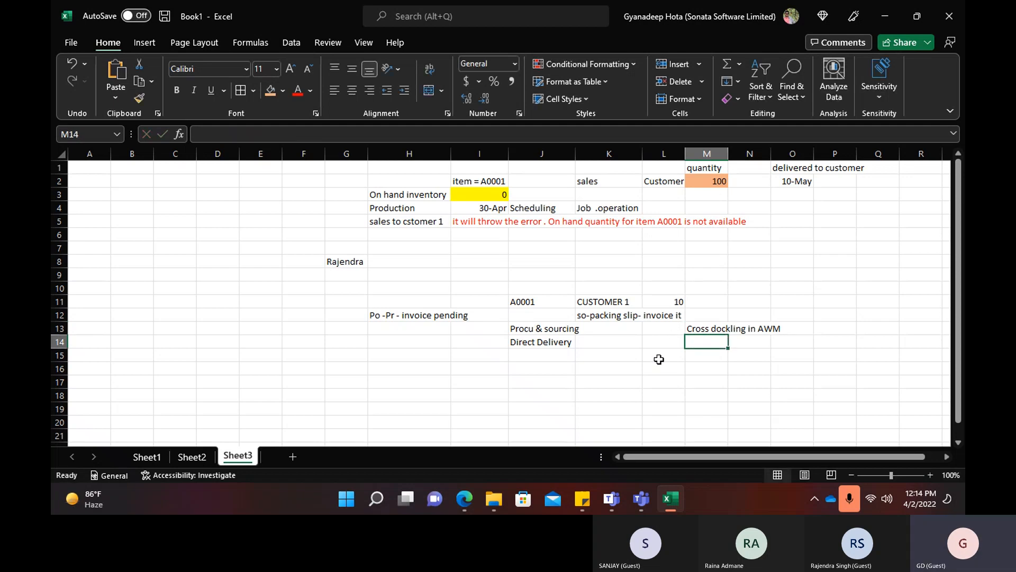
pyautogui.click(544, 353)
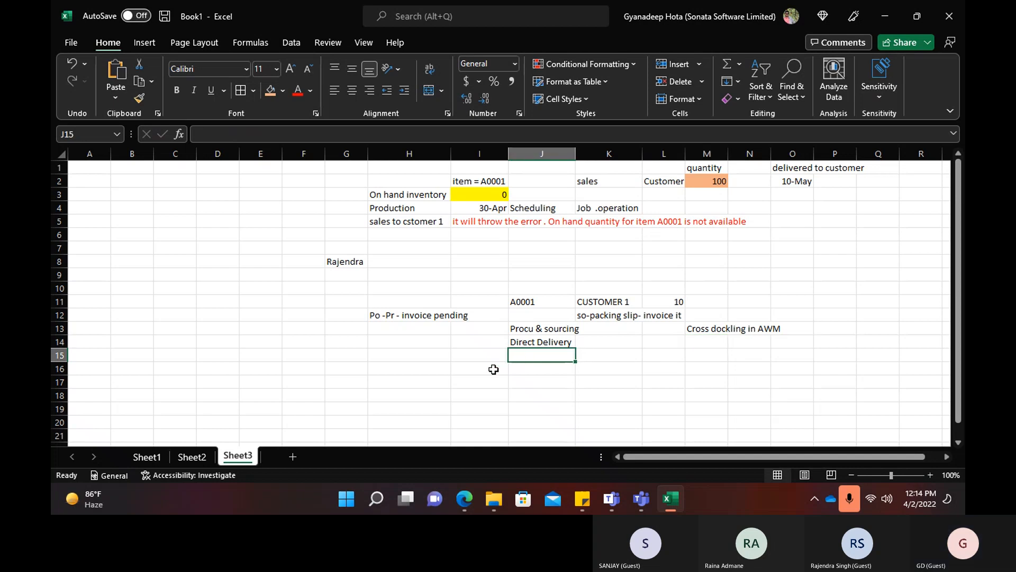
# Start a new example in row 17 by entering one participant's first name in H17 and another's in L17.
pyautogui.scroll(-2, 402, 375)
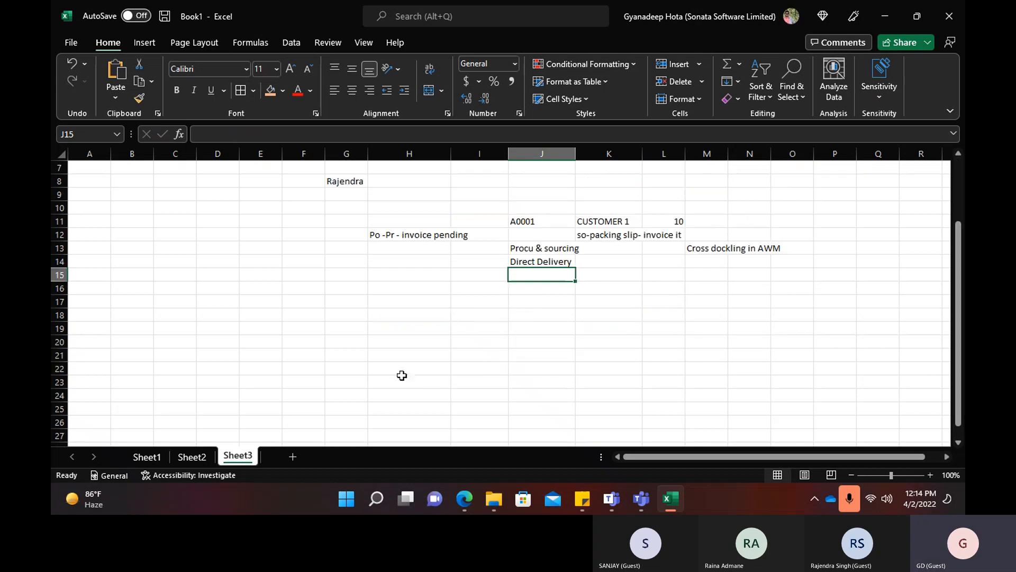
pyautogui.click(387, 303)
pyautogui.write('Sanjay')
pyautogui.press('Tab')
pyautogui.press('Right')
pyautogui.press('Right')
pyautogui.press('Right')
pyautogui.write('Rajendra')
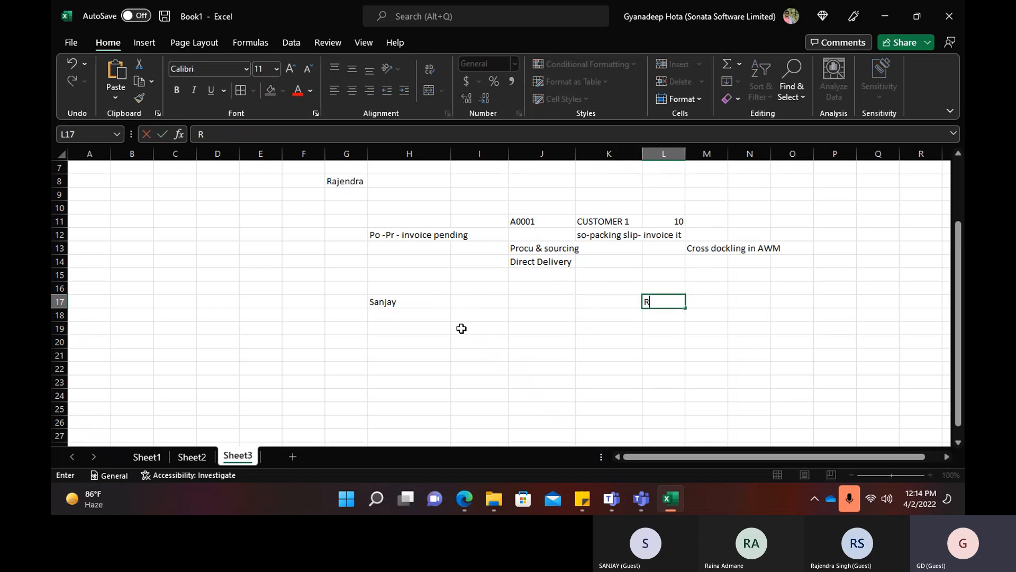
# Enter "OEM" in cell J17 between the two names and the item number A001 below it in J18.
pyautogui.click(513, 303)
pyautogui.write('OEM')
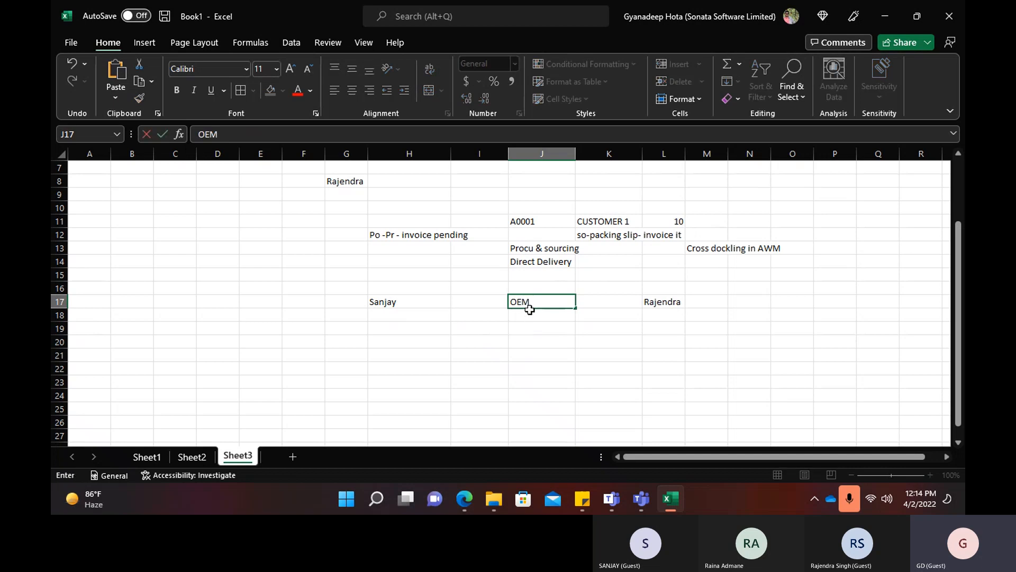
pyautogui.click(545, 318)
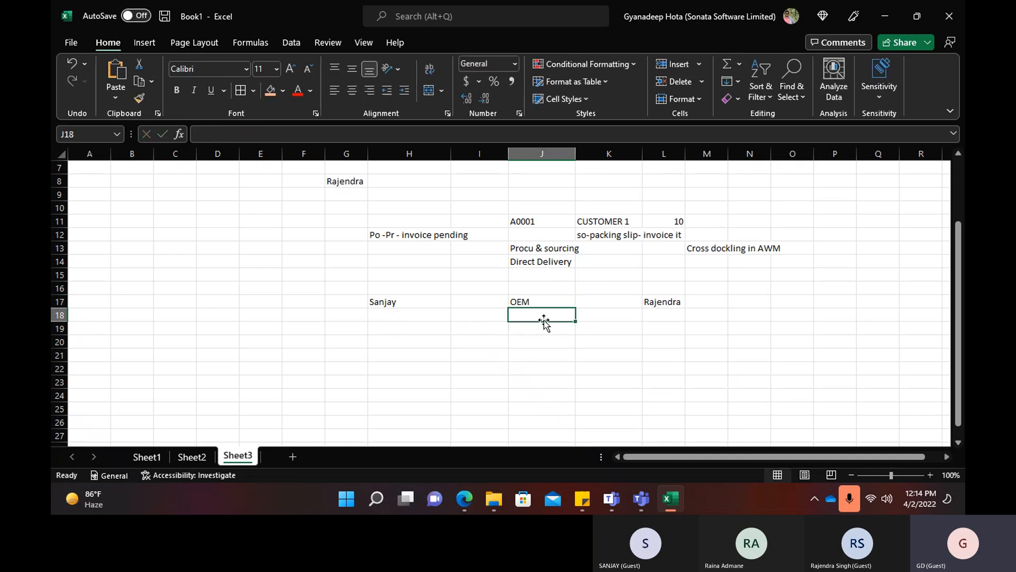
pyautogui.write('A001')
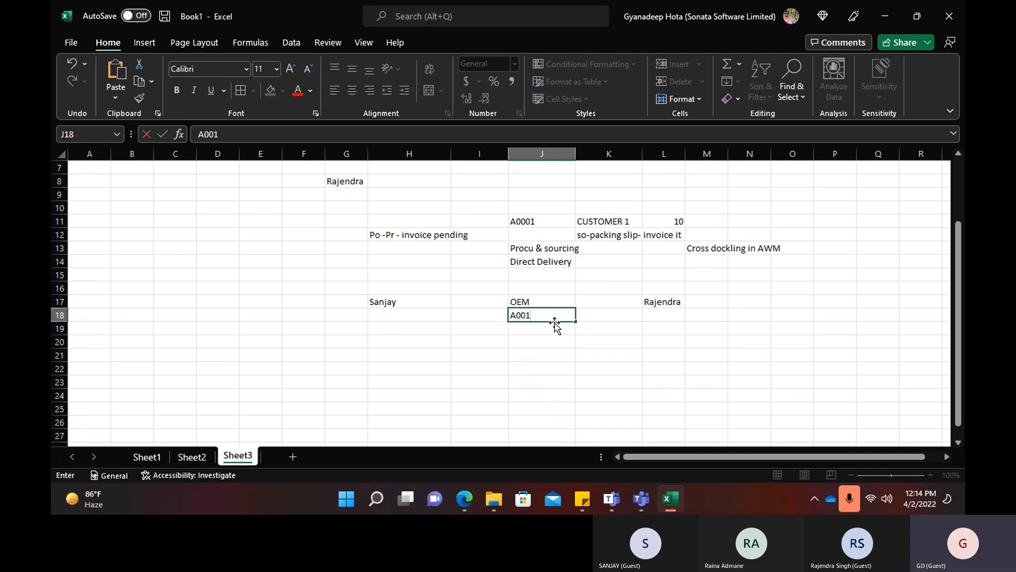
pyautogui.press('Return')
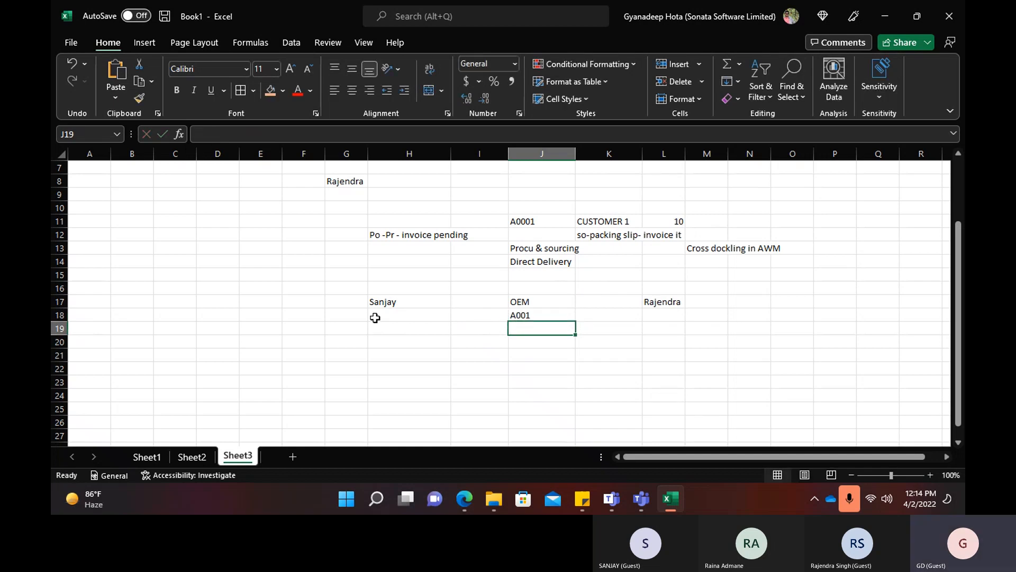
pyautogui.click(374, 317)
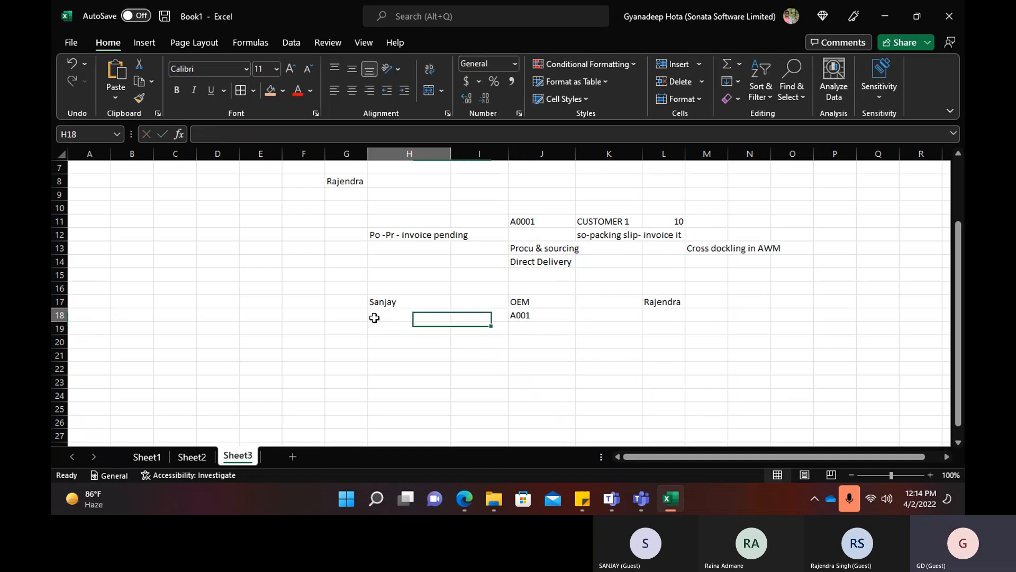
pyautogui.click(656, 313)
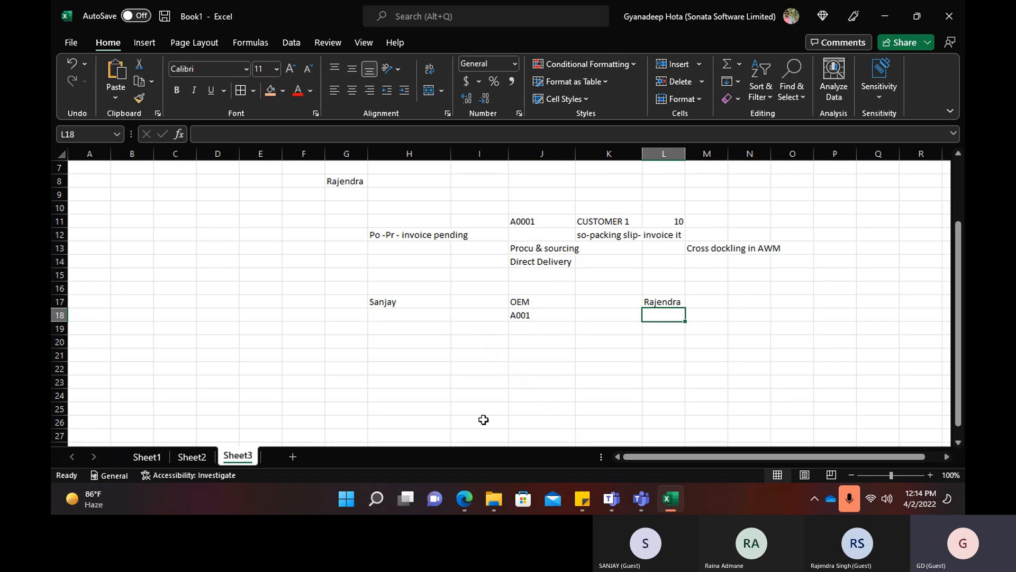
pyautogui.click(529, 316)
pyautogui.click(380, 317)
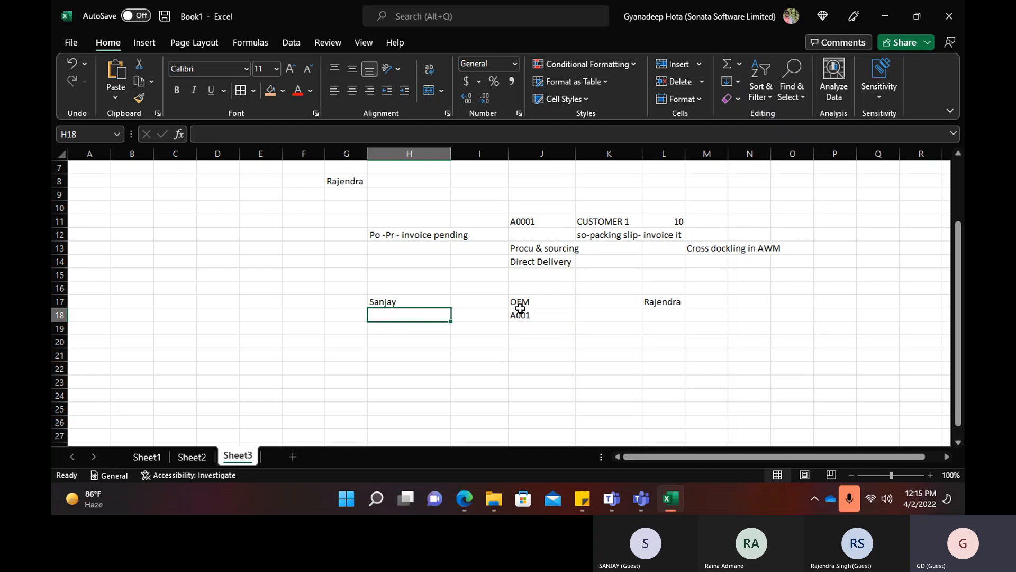
pyautogui.click(647, 316)
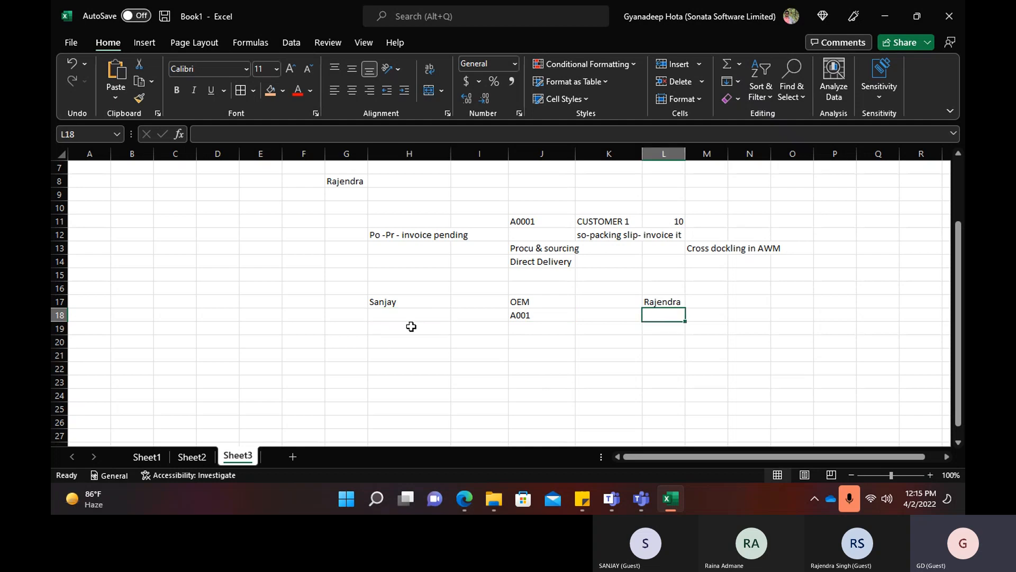
# Enter the example quantities in row 19: 5 in I19, 6 in K19 and 11 in L19.
pyautogui.click(383, 329)
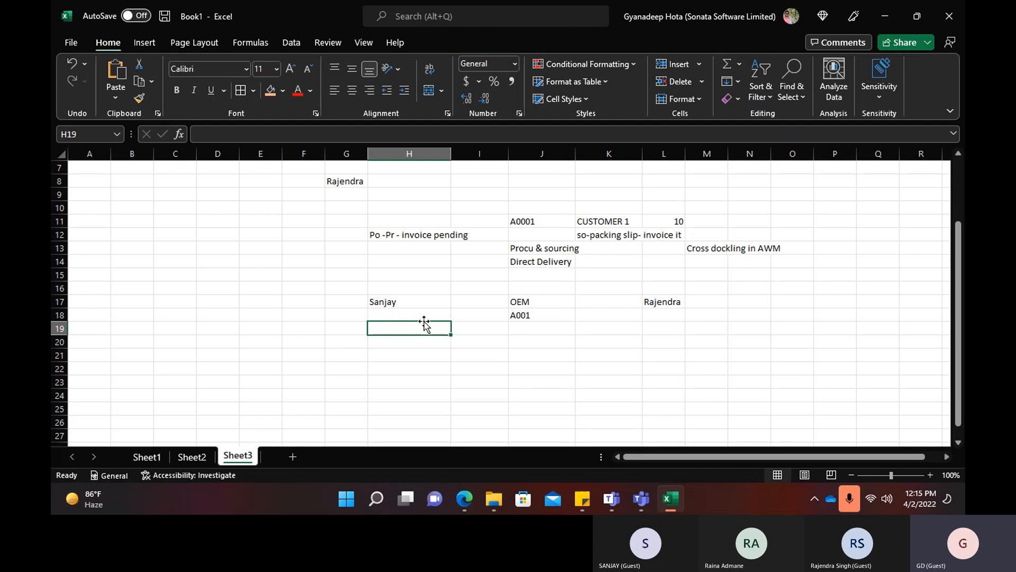
pyautogui.click(493, 333)
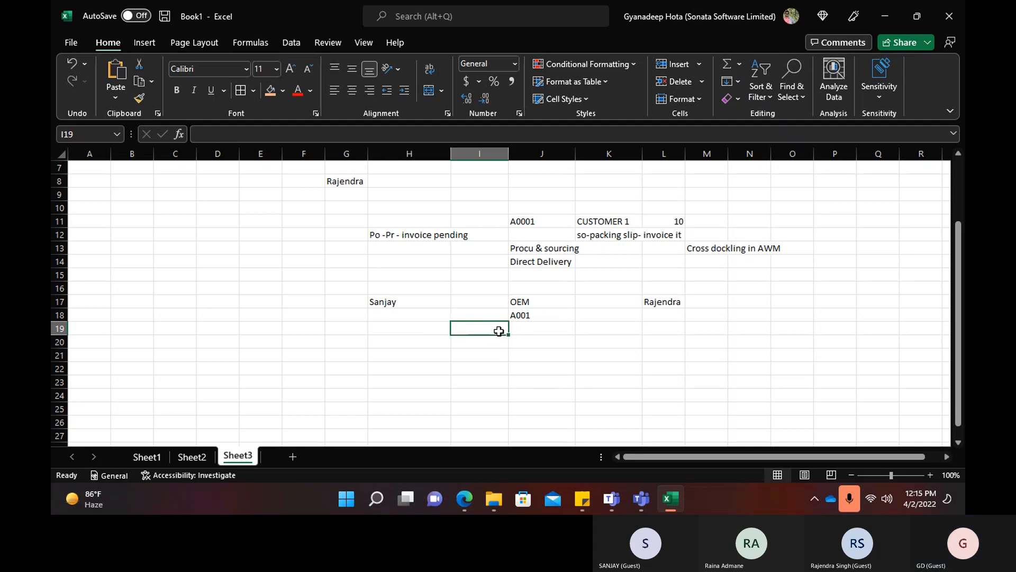
pyautogui.write('5')
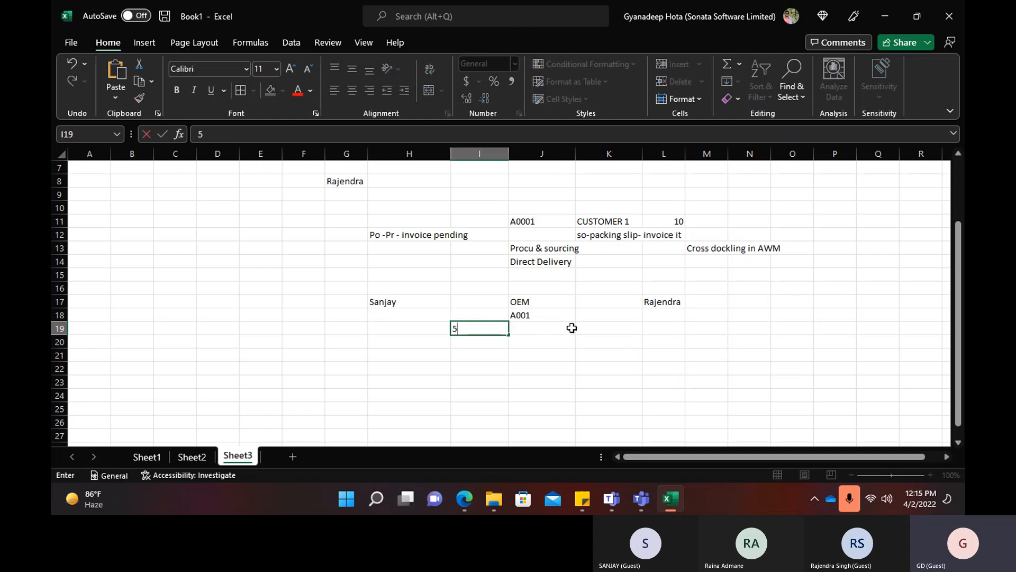
pyautogui.click(625, 329)
pyautogui.write('6')
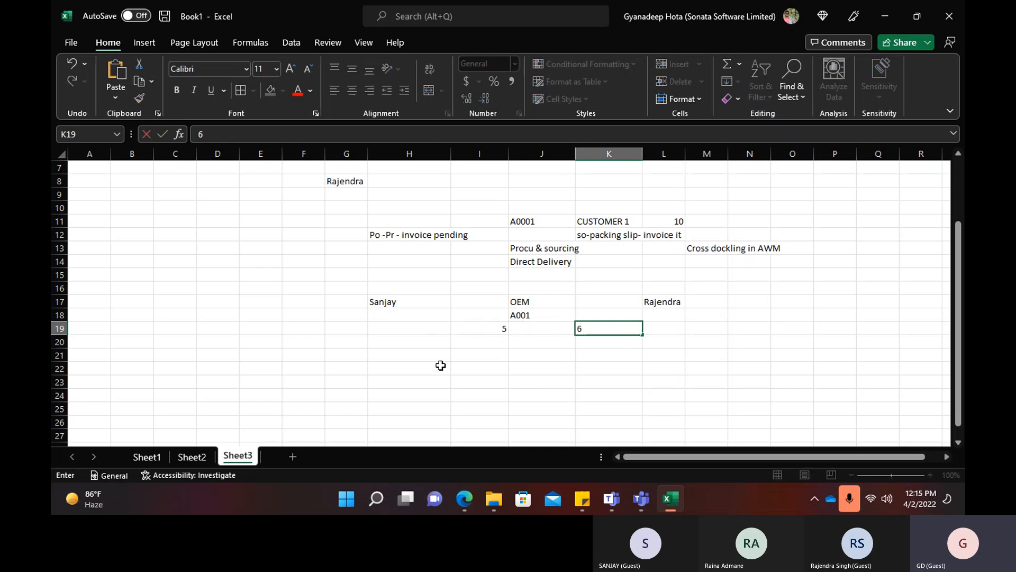
pyautogui.click(664, 328)
pyautogui.write('11')
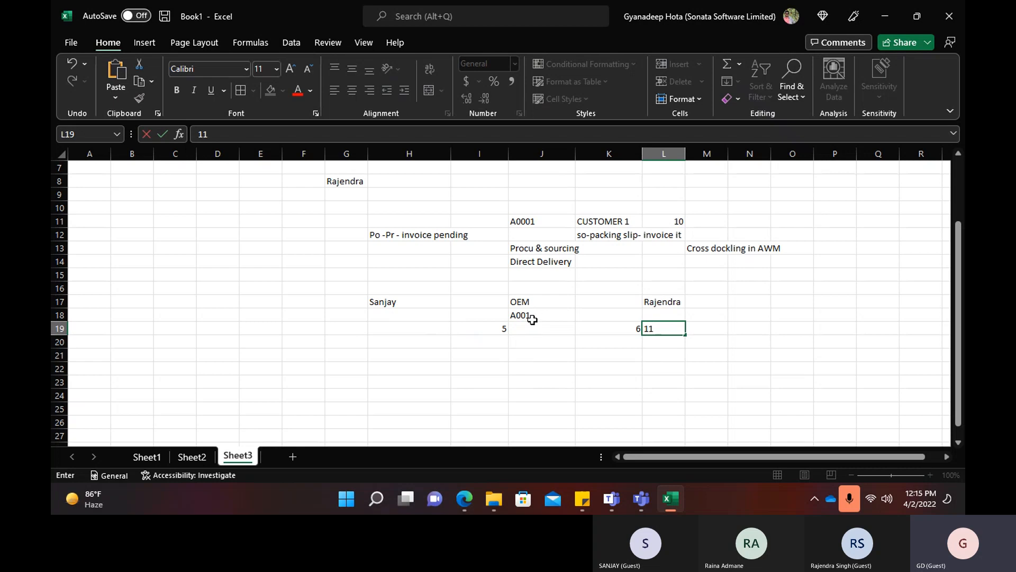
pyautogui.click(381, 300)
pyautogui.moveTo(381, 300); pyautogui.dragTo(392, 274)
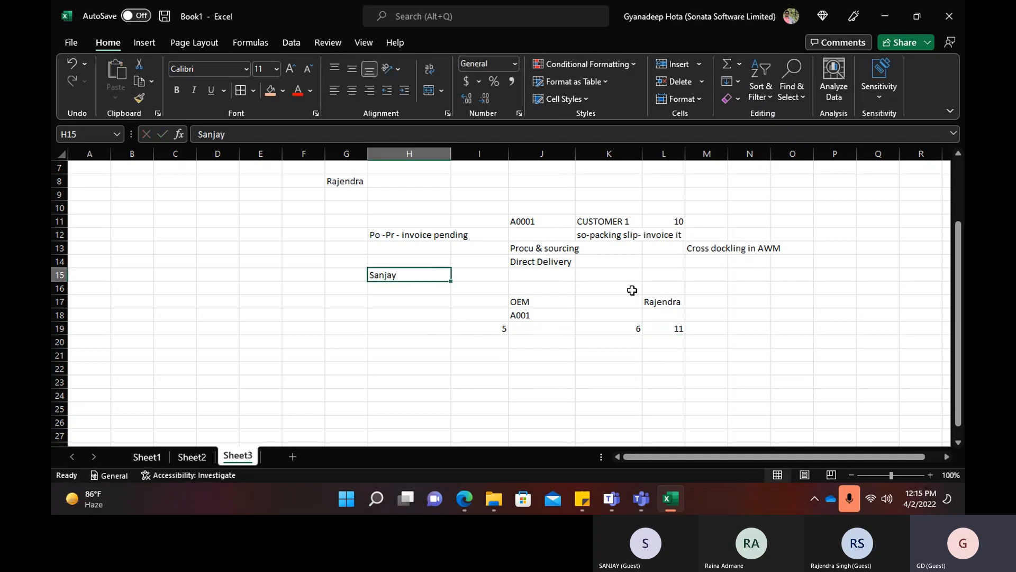
pyautogui.click(668, 297)
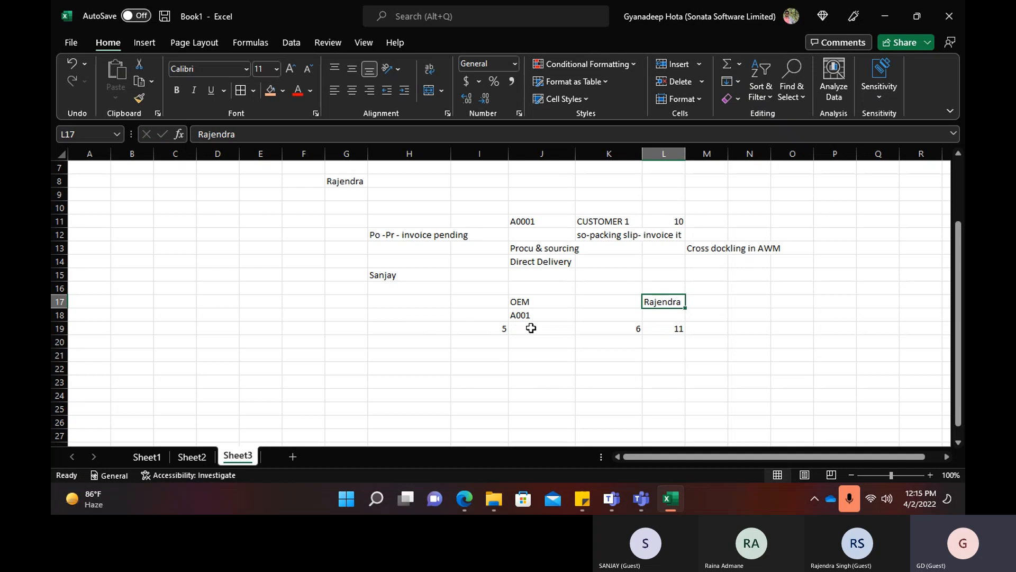
pyautogui.click(399, 275)
pyautogui.hotkey('ctrl', 'z')
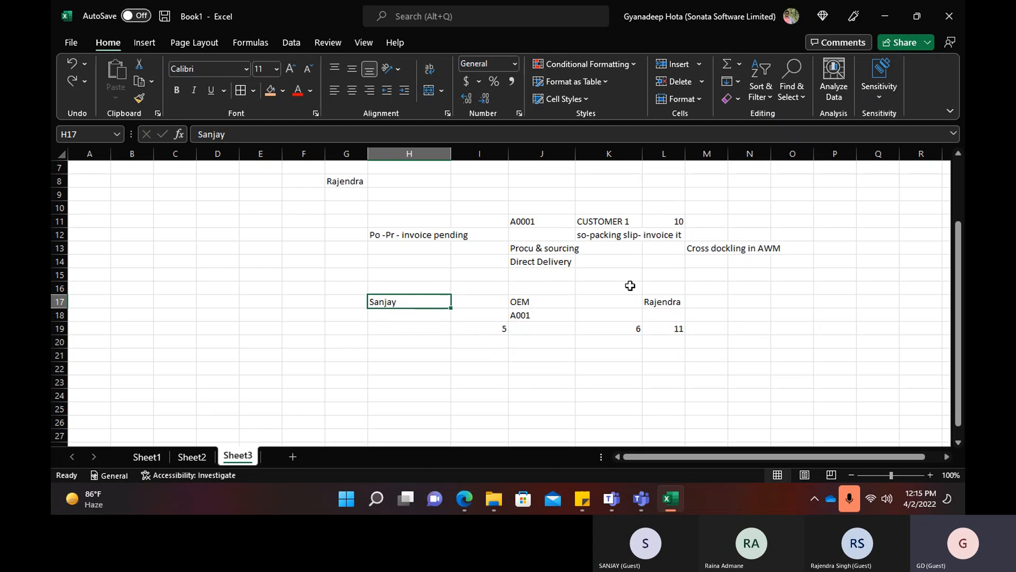
# Enter "PO -PR- invoice it" in H19 and replace the quantity in L19 with "SO-P-Invioce".
pyautogui.click(414, 328)
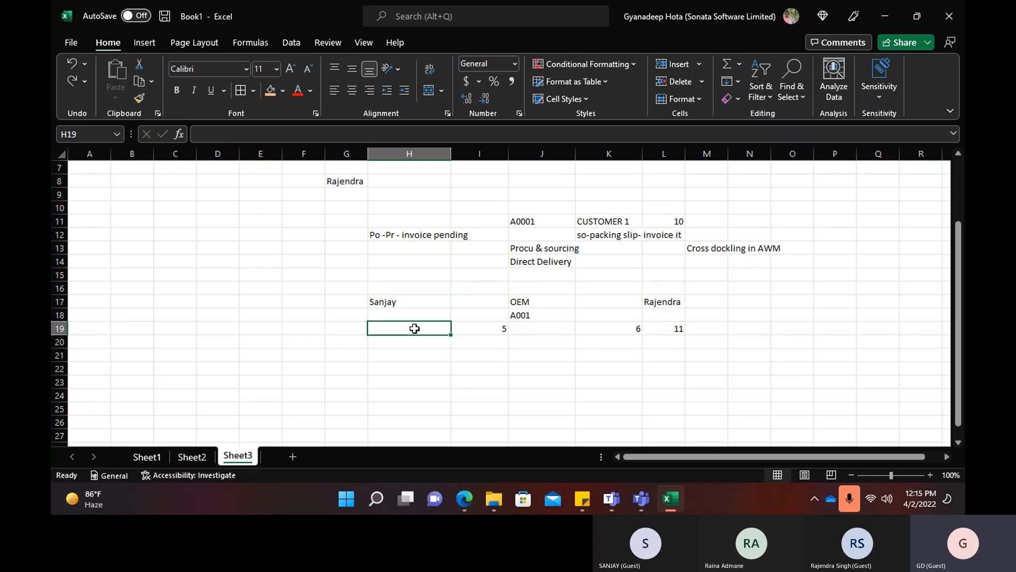
pyautogui.write('PO -PR- invoice it')
pyautogui.press('Tab')
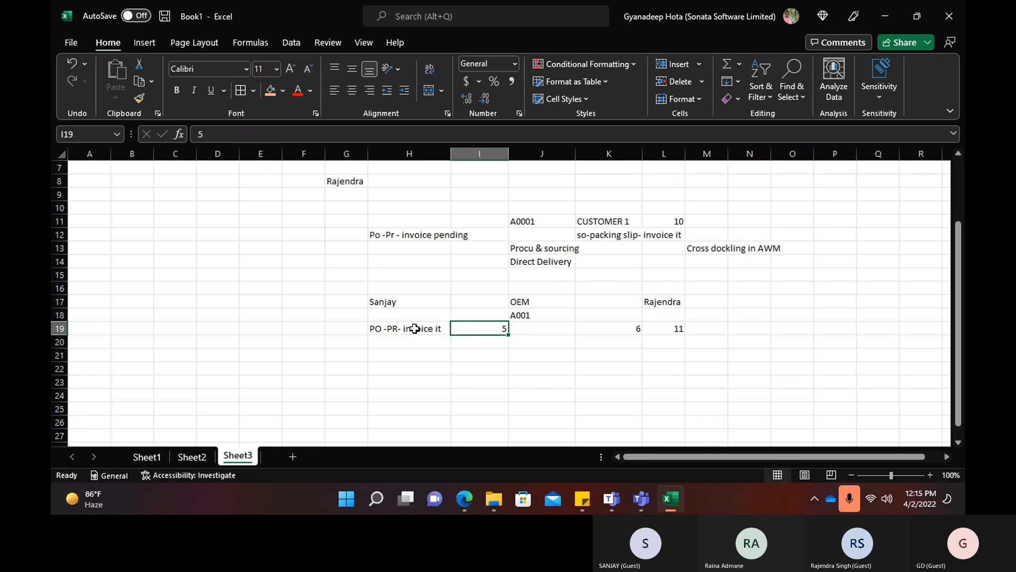
pyautogui.press('Right')
pyautogui.press('Right')
pyautogui.click(657, 331)
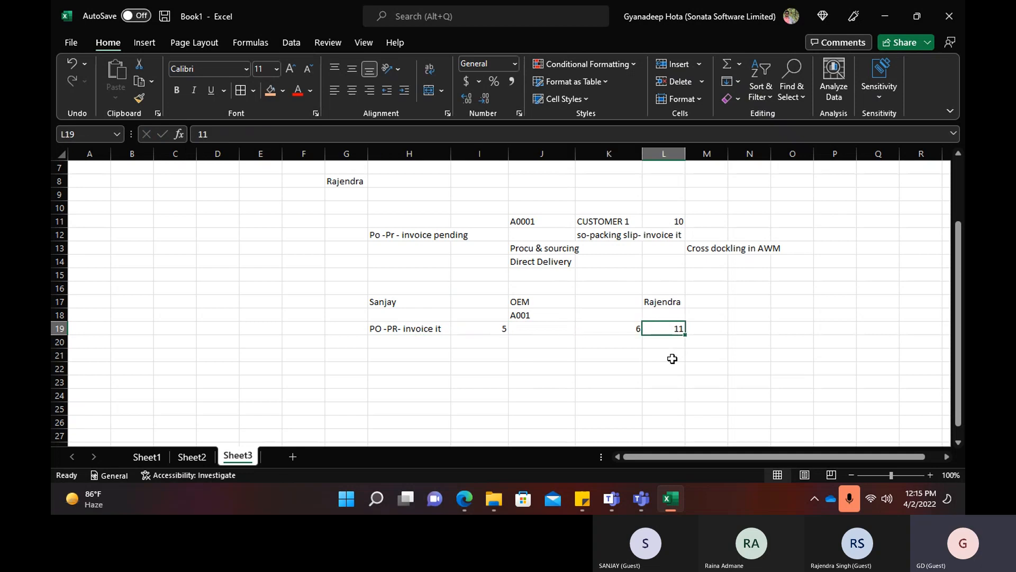
pyautogui.write('SO-')
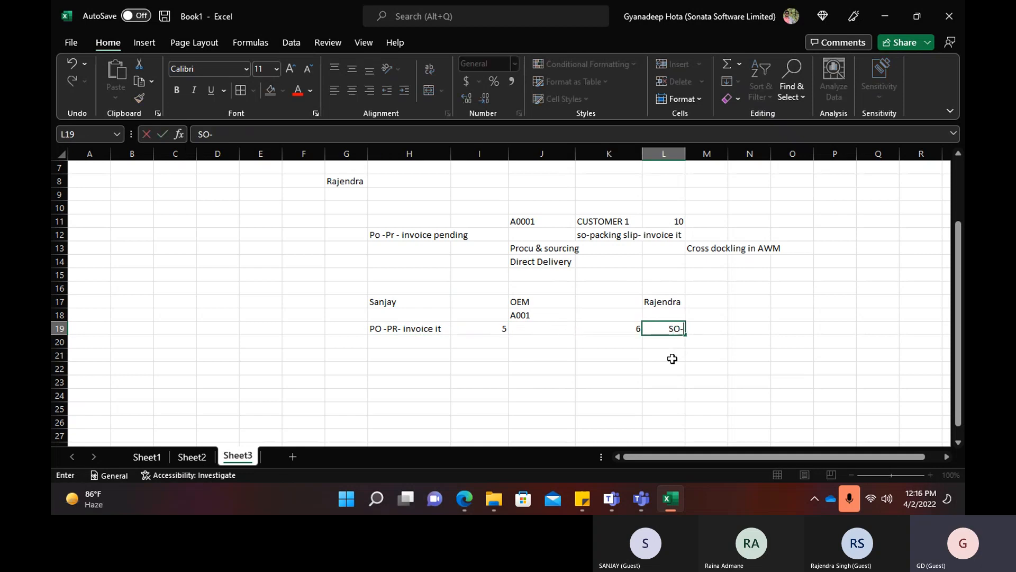
pyautogui.write('P-Invioce')
# Switch to the Dynamics 365 item model groups page and clear Financial negative inventory for the Default group.
pyautogui.hotkey('alt', 'Tab')
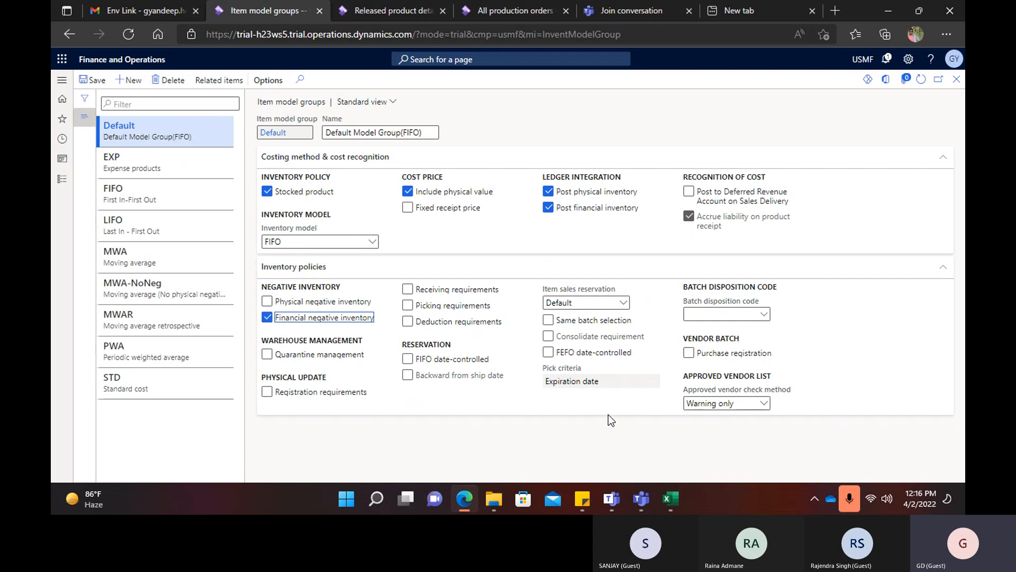
pyautogui.click(267, 317)
pyautogui.hotkey('alt', 'Tab')
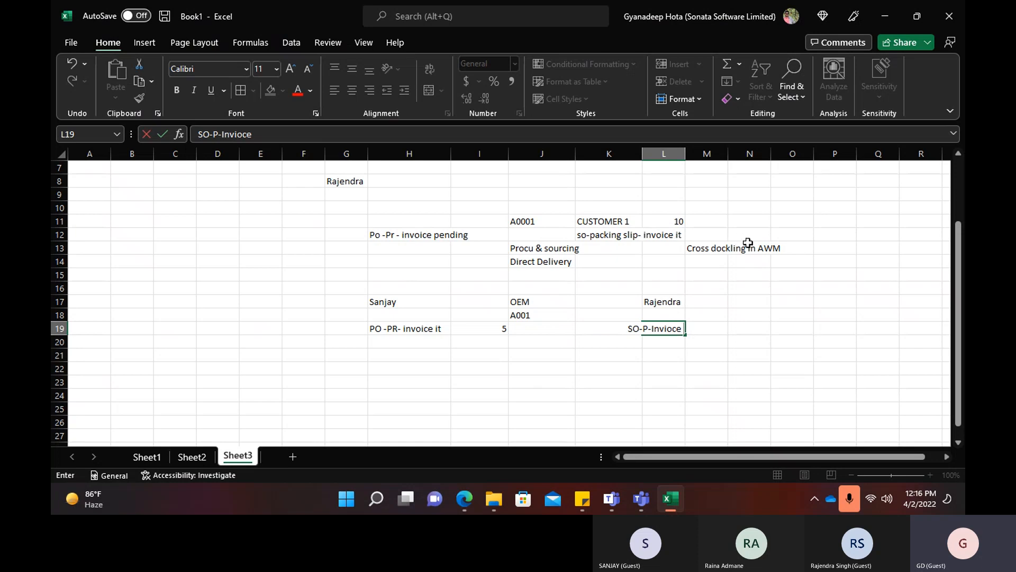
pyautogui.hotkey('alt', 'Tab')
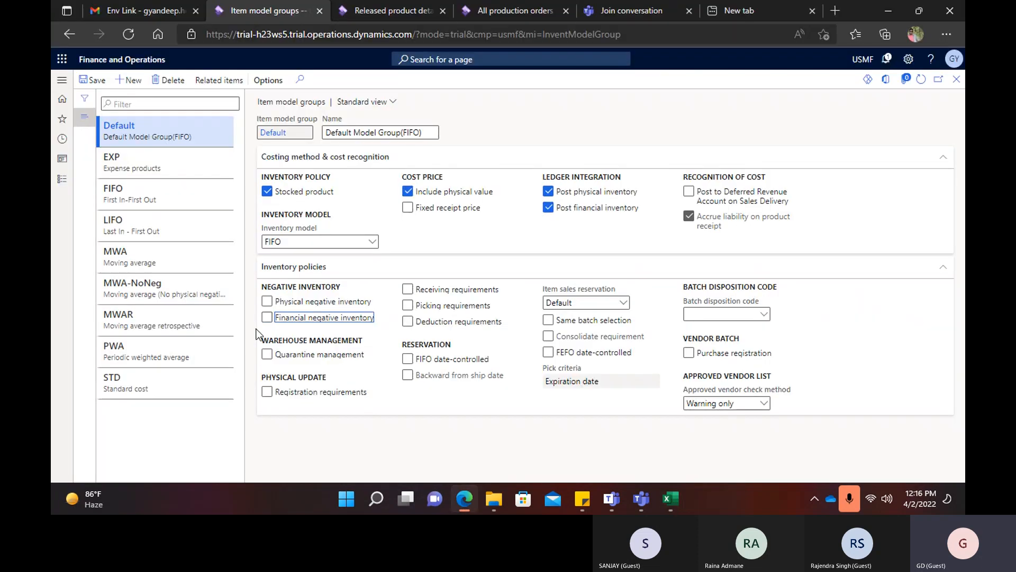
# Return to Excel and review the purchase note in H12 and the item number in J11.
pyautogui.hotkey('alt', 'Tab')
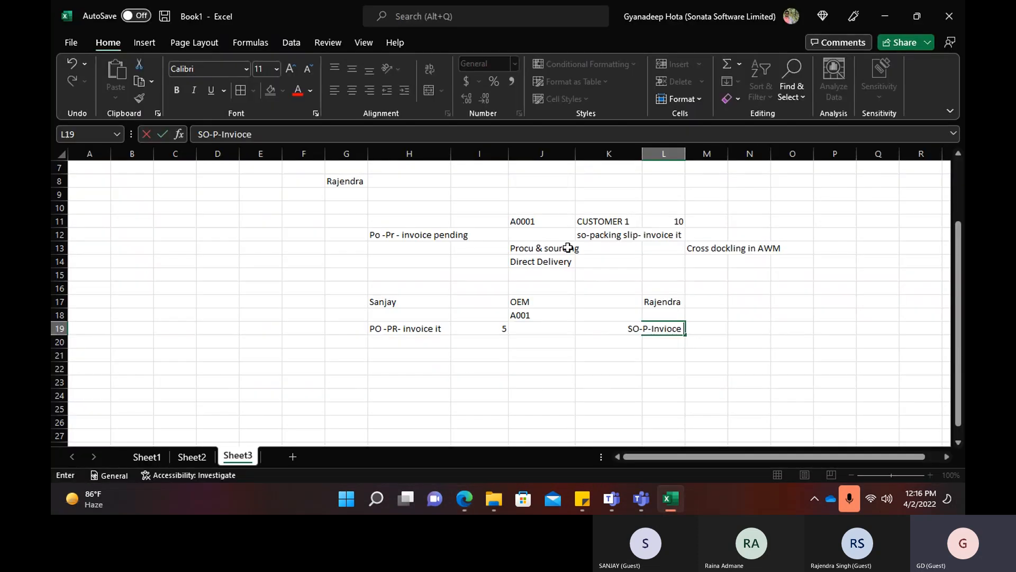
pyautogui.click(415, 236)
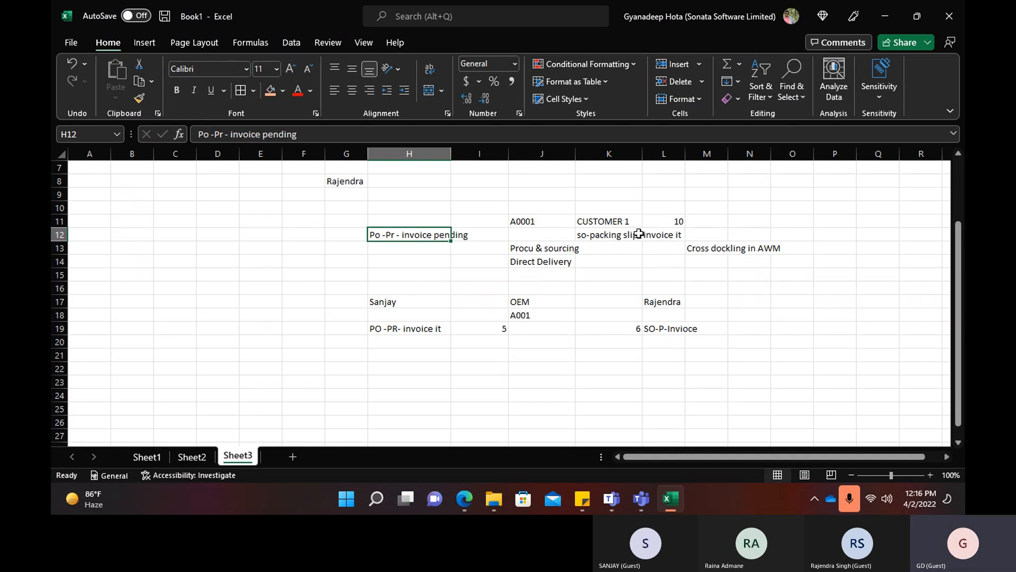
pyautogui.click(516, 223)
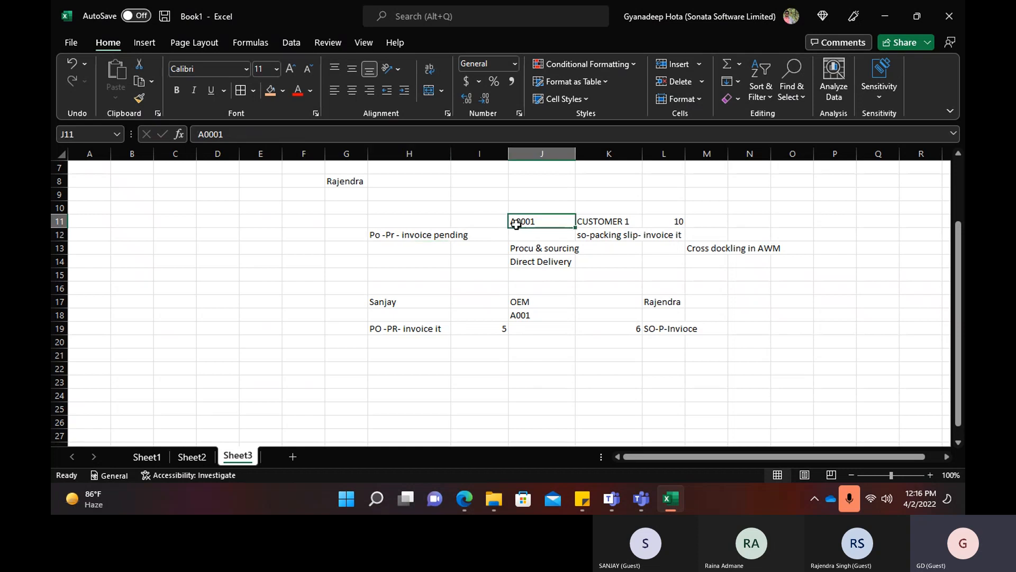
# Switch back to Dynamics 365 and toggle the Default group's Physical and Financial negative inventory options on and off in different combinations.
pyautogui.hotkey('alt', 'Tab')
pyautogui.click(267, 317)
pyautogui.click(267, 300)
pyautogui.click(267, 317)
pyautogui.click(267, 302)
pyautogui.click(269, 301)
pyautogui.click(268, 318)
pyautogui.click(268, 301)
pyautogui.click(269, 317)
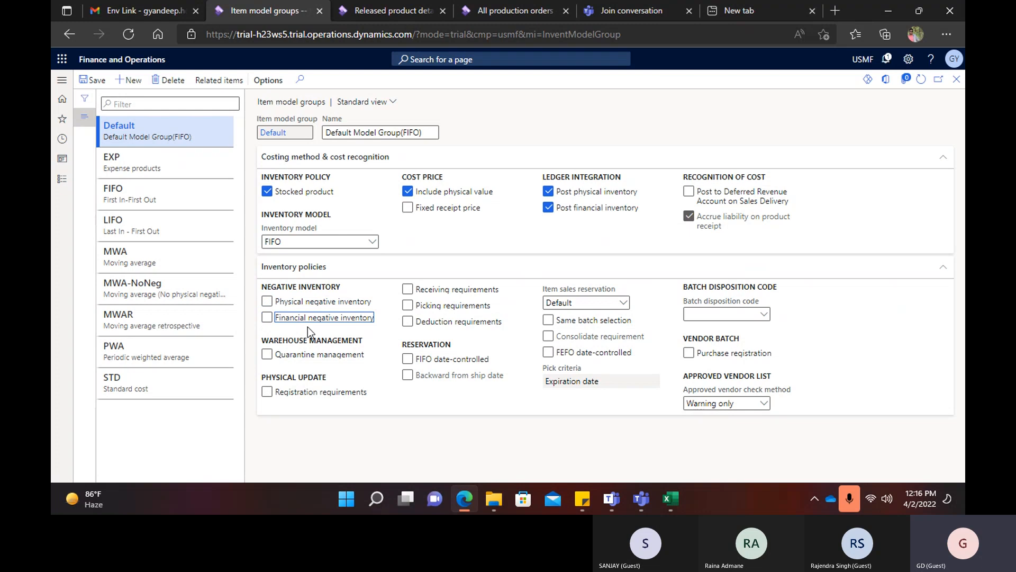
# Review the descriptions of both negative inventory options, Include physical value and Post physical inventory.
pyautogui.moveTo(325, 307)
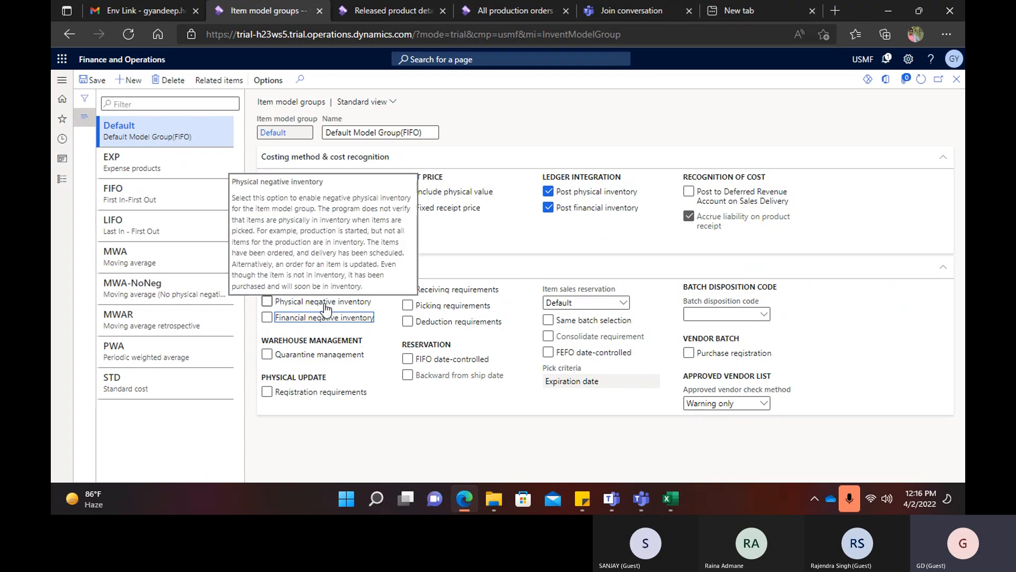
pyautogui.moveTo(336, 324)
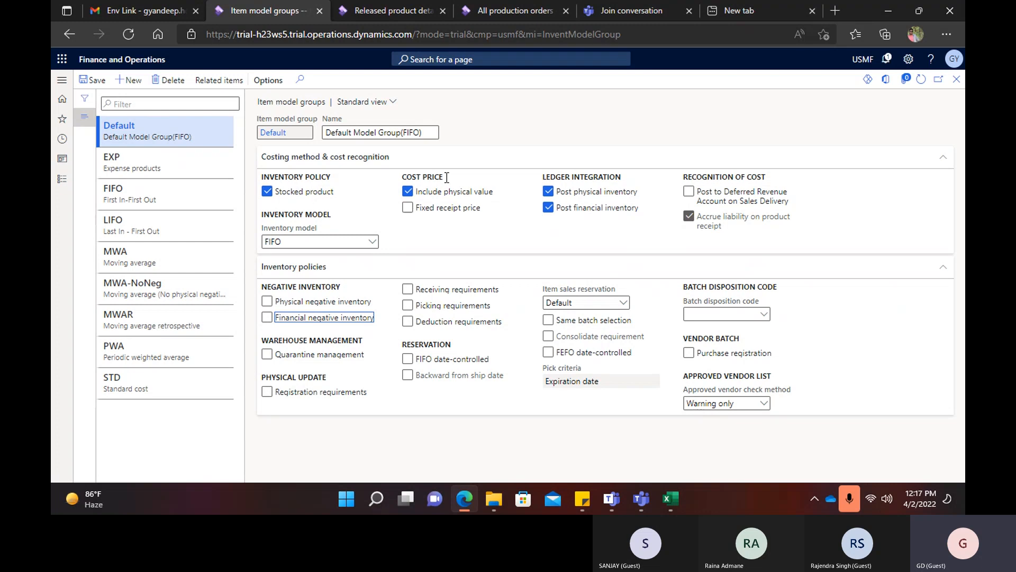
pyautogui.moveTo(462, 200)
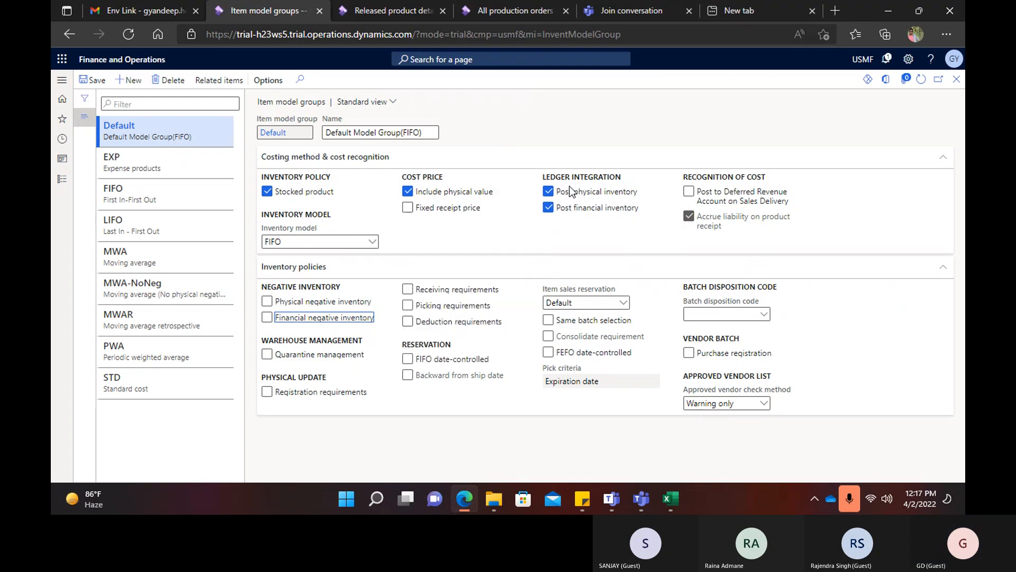
pyautogui.moveTo(571, 197)
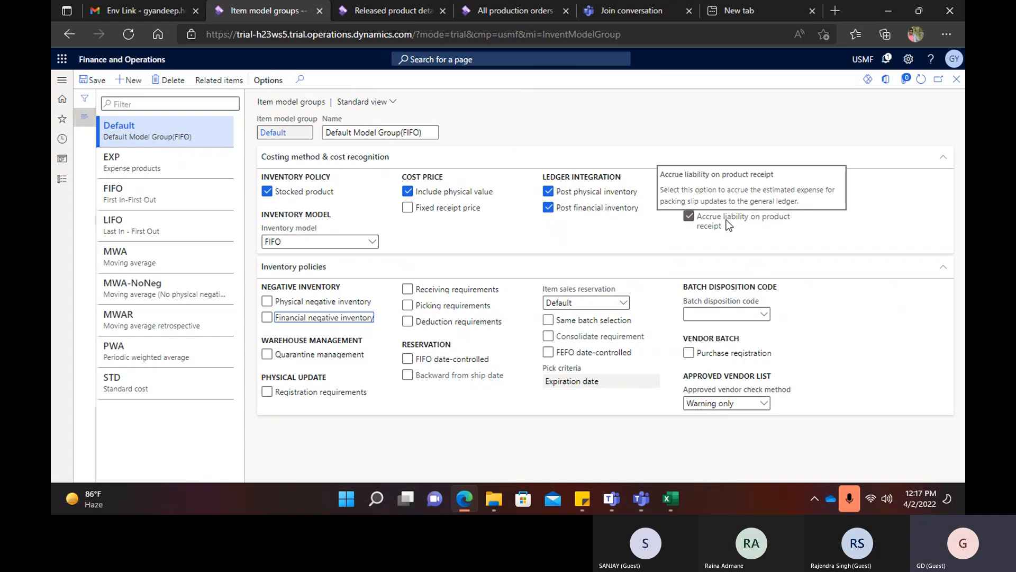
# Enable and clear Physical negative inventory, and do the same with Financial negative inventory while reading its description.
pyautogui.moveTo(290, 309)
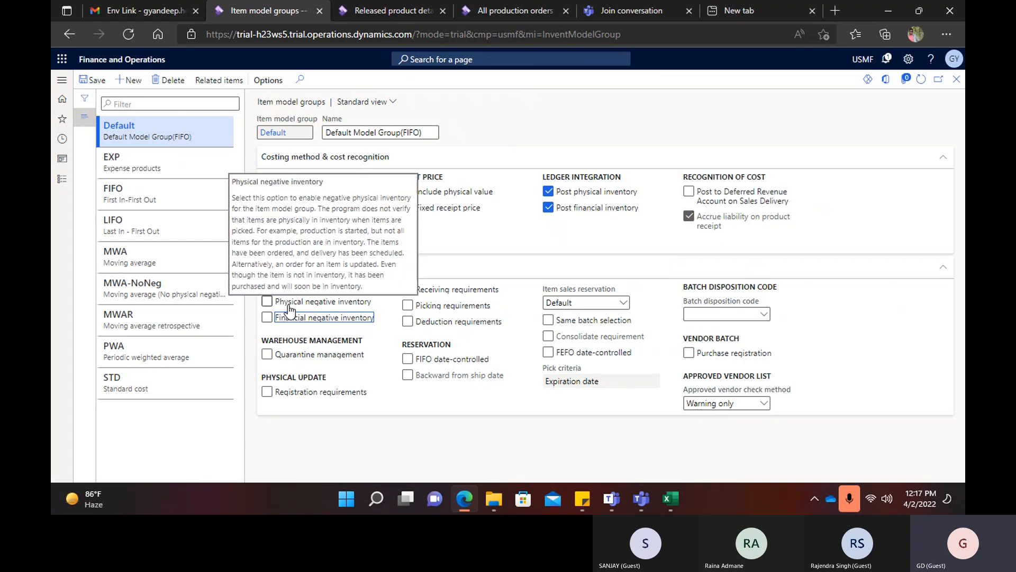
pyautogui.click(268, 305)
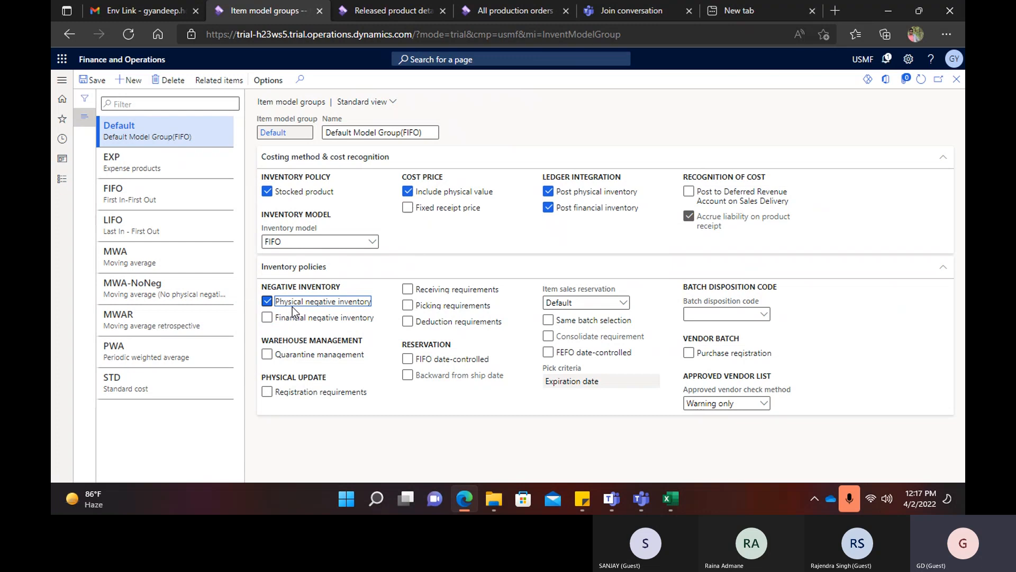
pyautogui.click(267, 303)
pyautogui.click(297, 331)
pyautogui.click(267, 319)
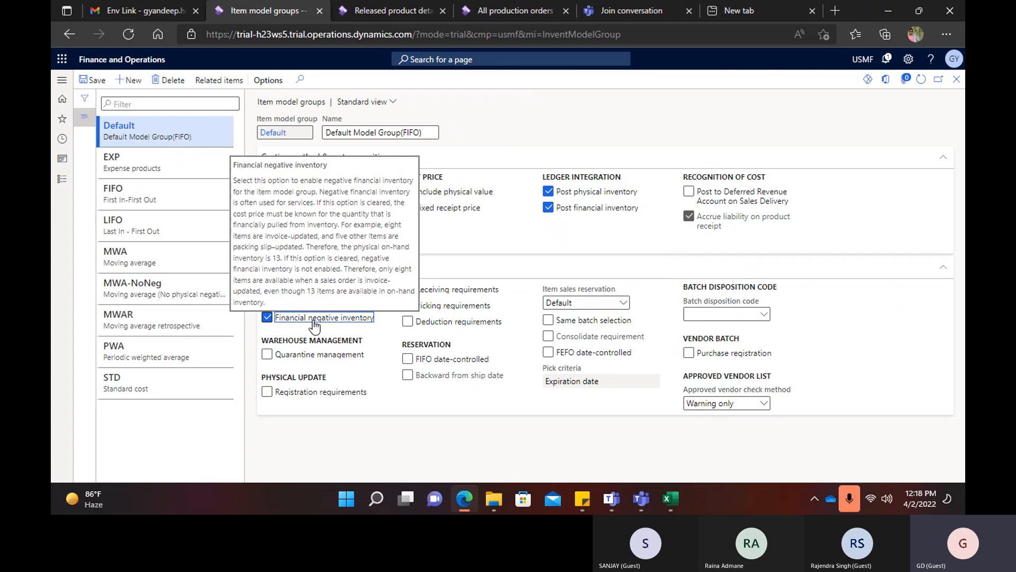
pyautogui.click(267, 319)
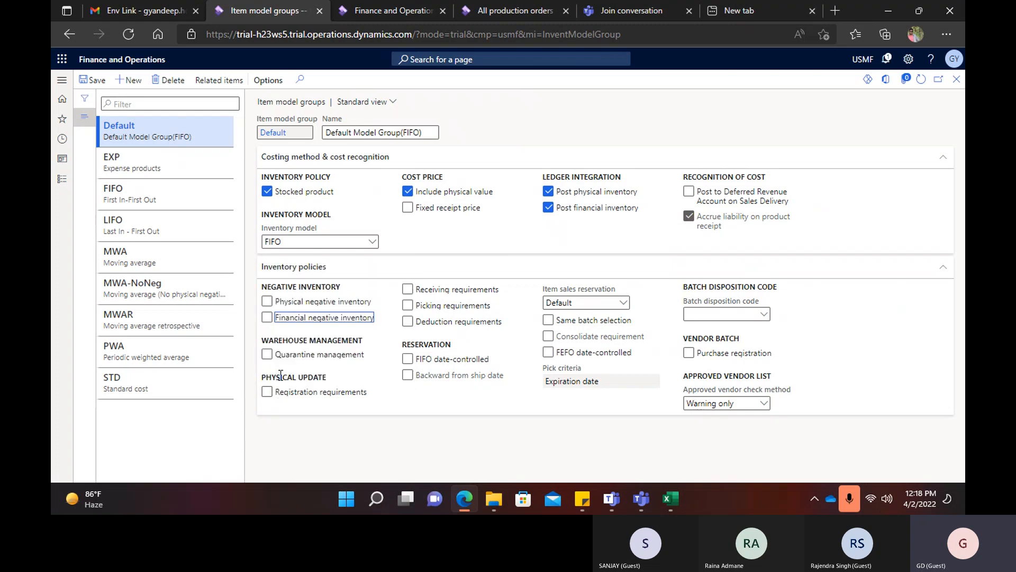
# Enable Registration requirements and Receiving requirements together for the Default group, and clear both again.
pyautogui.moveTo(295, 396)
pyautogui.click(268, 392)
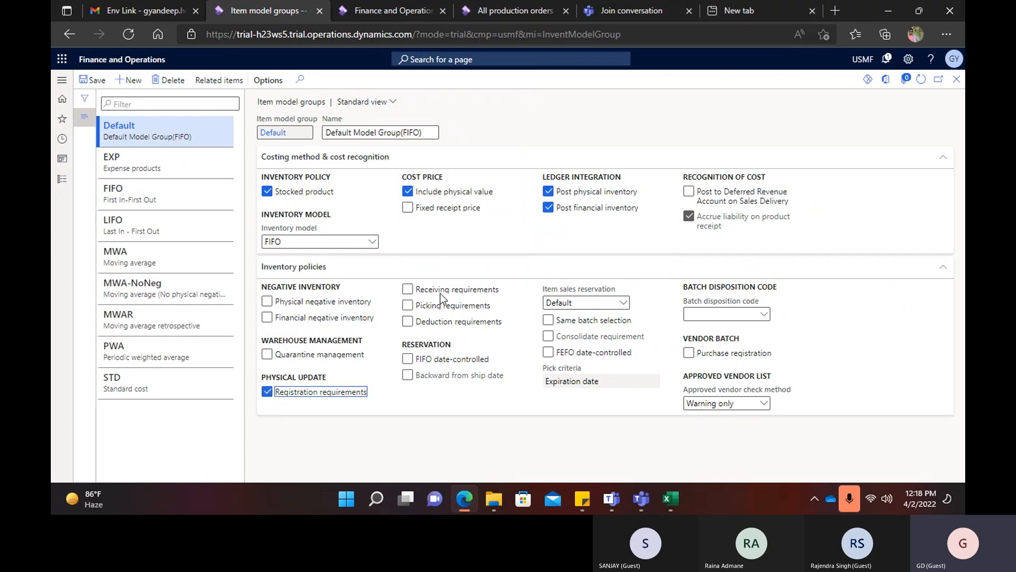
pyautogui.click(408, 289)
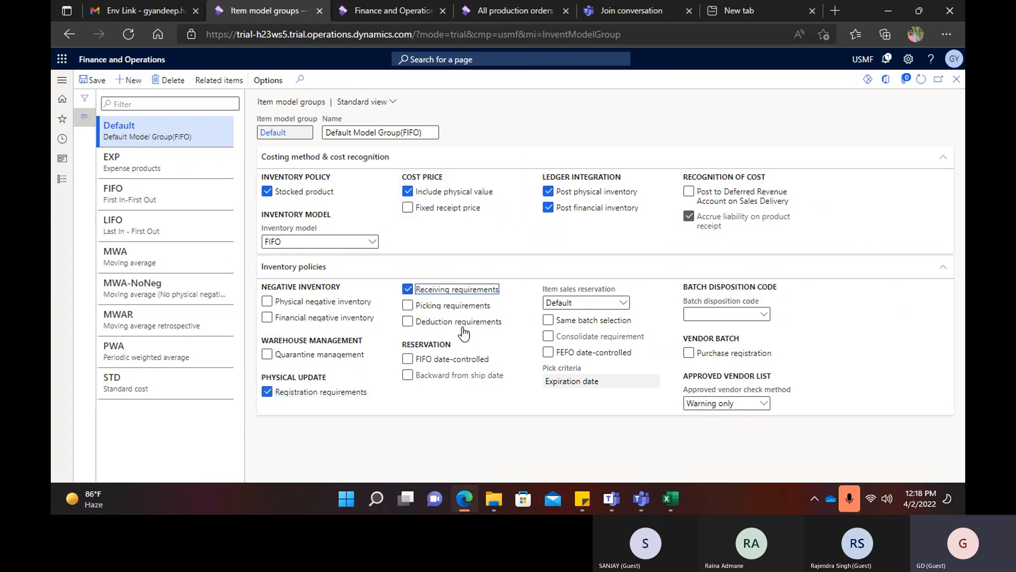
pyautogui.click(408, 290)
pyautogui.click(266, 391)
# Enable Picking, Deduction and Registration requirements to show the physical update options, and clear them again.
pyautogui.click(408, 306)
pyautogui.click(408, 321)
pyautogui.click(267, 393)
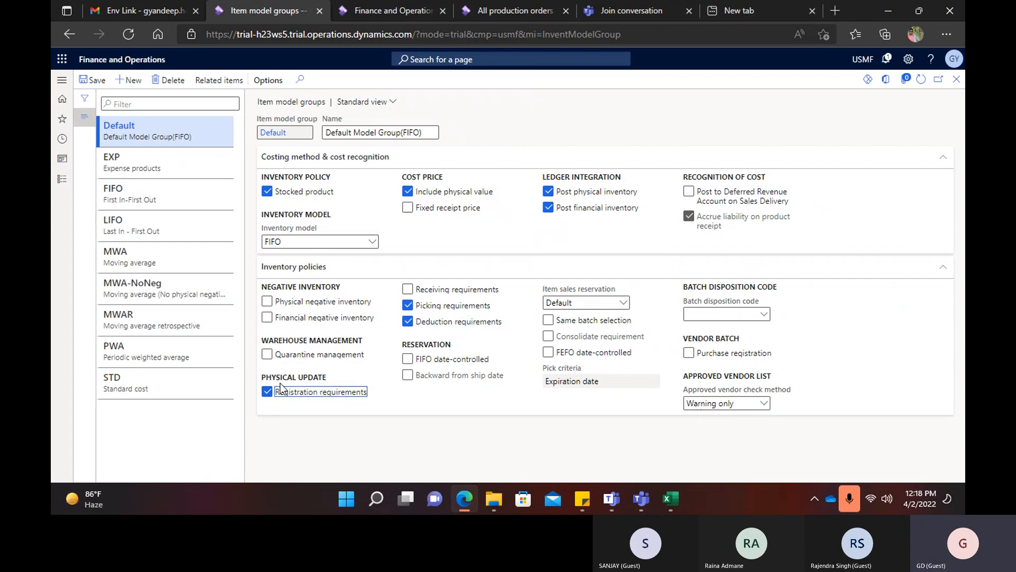
pyautogui.click(267, 392)
pyautogui.click(407, 306)
# Enable Receiving requirements, read its description, and clear the option again.
pyautogui.click(408, 289)
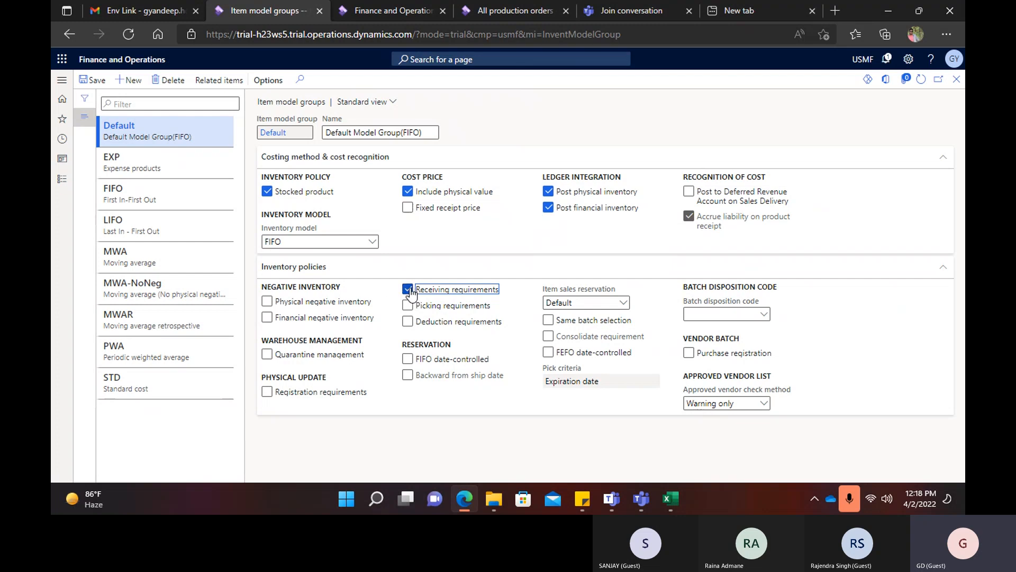
pyautogui.moveTo(438, 294)
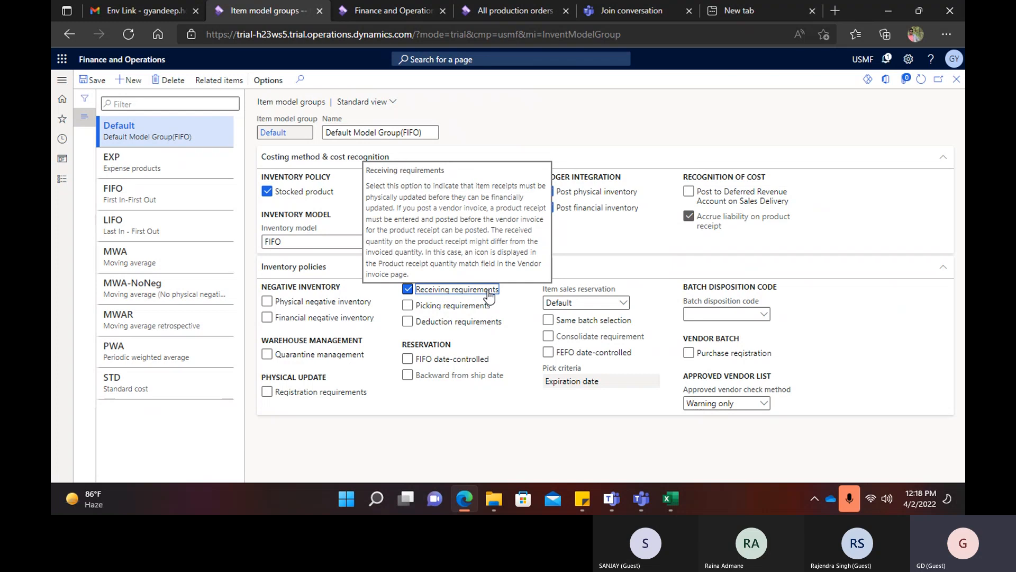
pyautogui.click(408, 290)
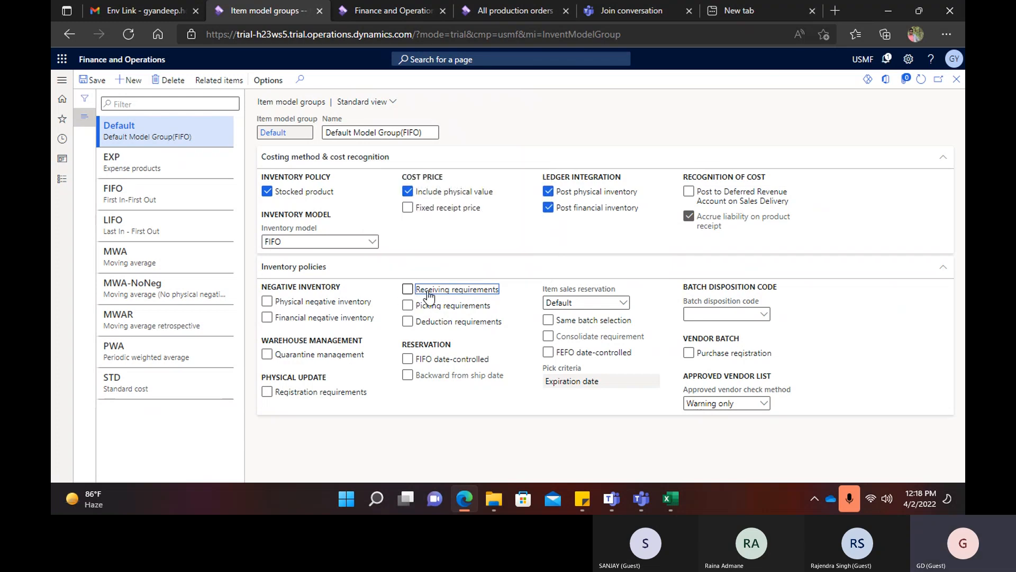
# Enable and clear Quarantine management, and select Registration requirements for the Default item model group.
pyautogui.click(266, 355)
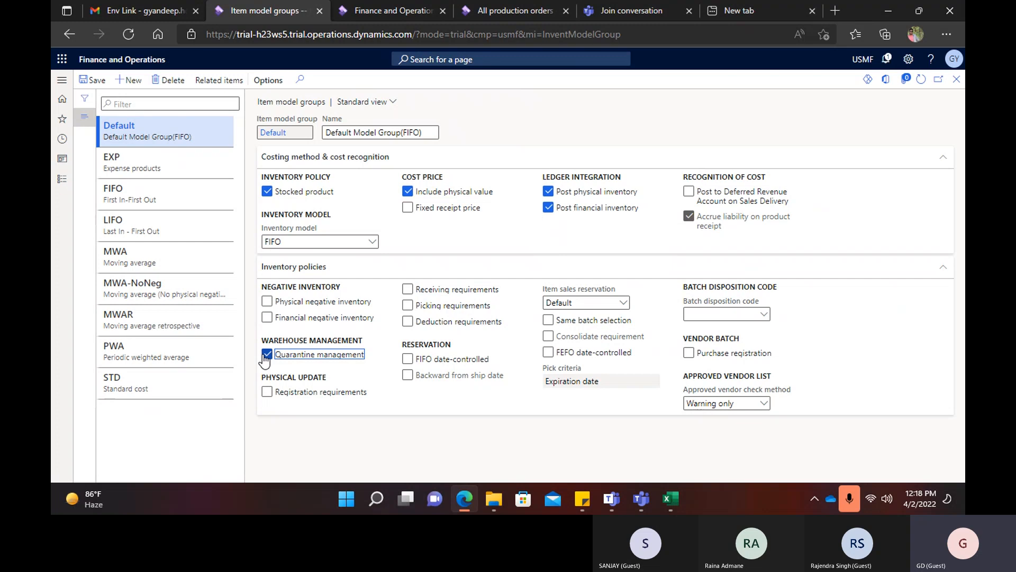
pyautogui.click(267, 354)
pyautogui.click(267, 392)
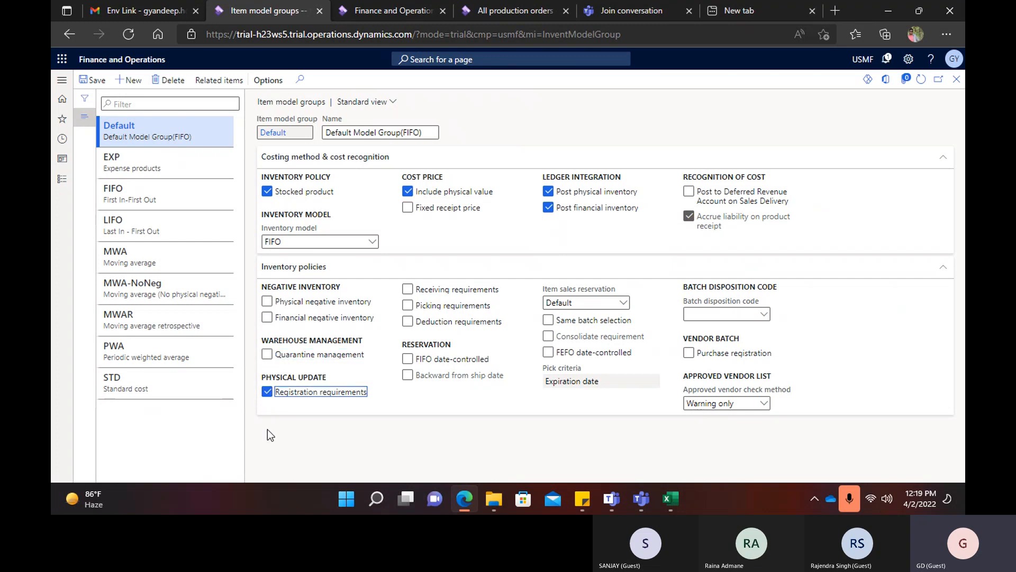
# Enable Receiving, Picking and Deduction requirements alongside Registration requirements for the Default group, and clear all four options again.
pyautogui.click(408, 291)
pyautogui.click(268, 393)
pyautogui.click(271, 396)
pyautogui.click(268, 392)
pyautogui.click(267, 392)
pyautogui.click(407, 307)
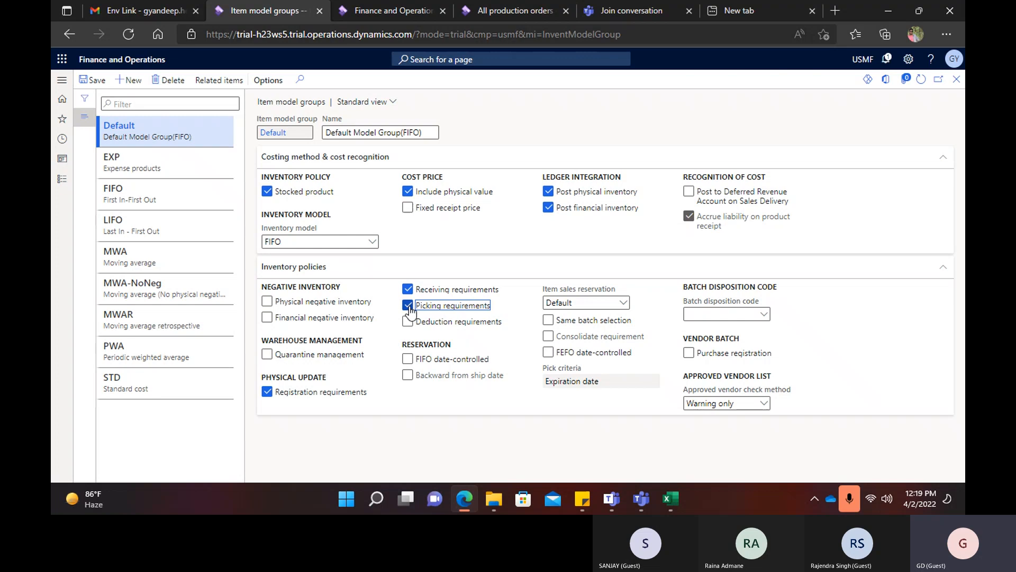
pyautogui.click(408, 322)
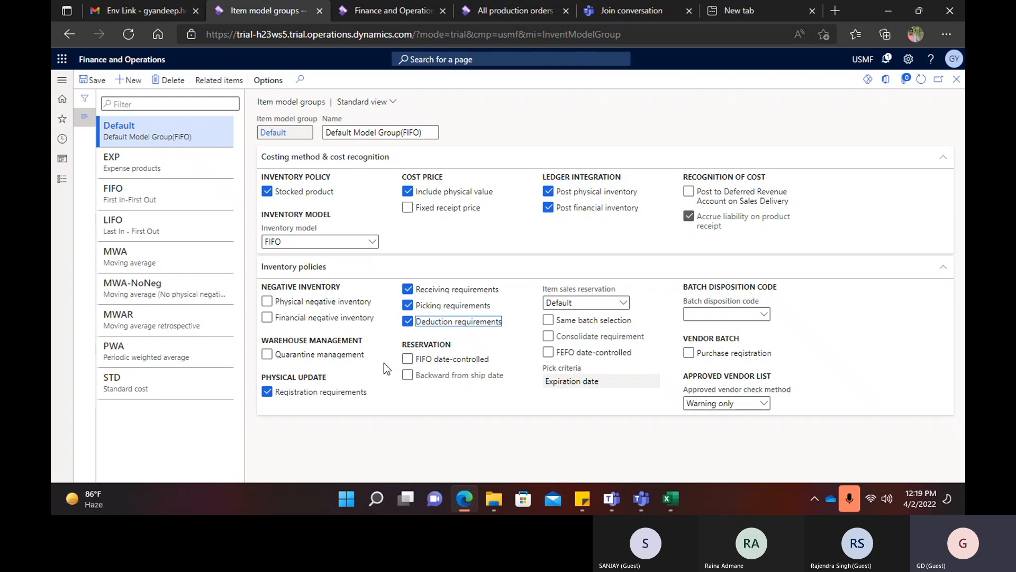
pyautogui.click(409, 321)
pyautogui.click(411, 305)
pyautogui.click(267, 392)
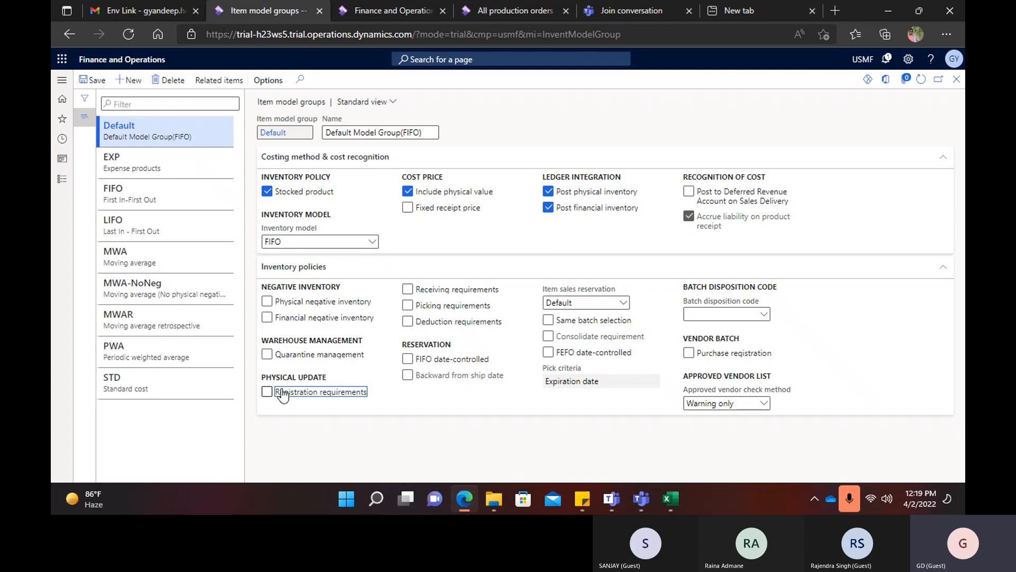
# Enable Registration, Receiving, Picking and Deduction requirements for the Default item model group, save it, and close the form.
pyautogui.click(267, 391)
pyautogui.click(408, 289)
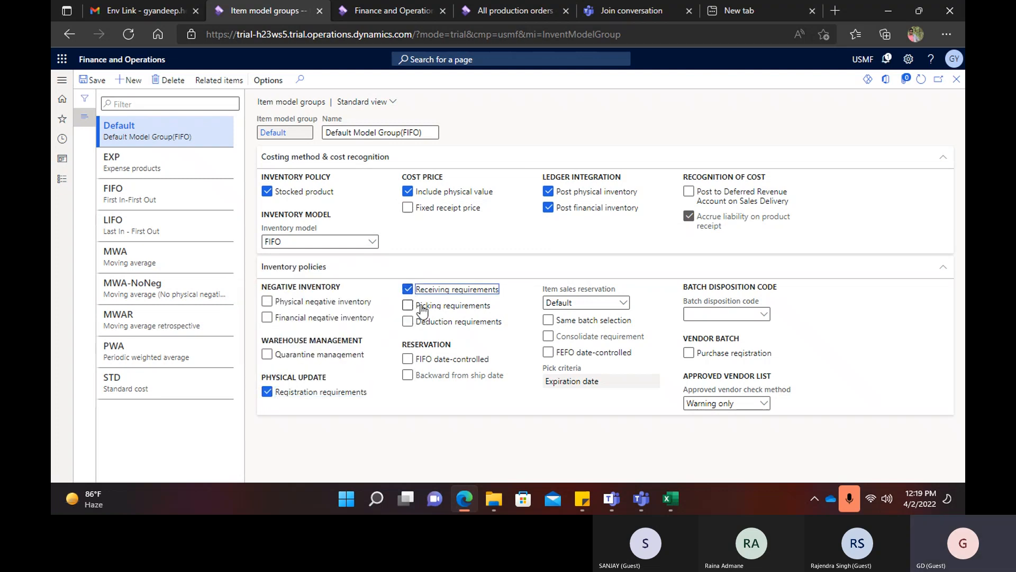
pyautogui.click(409, 308)
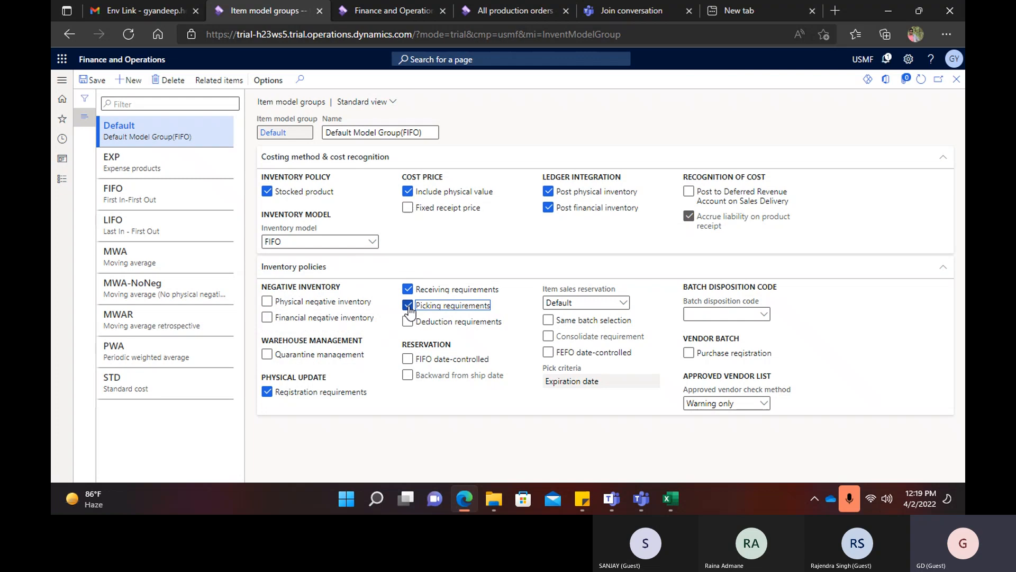
pyautogui.click(408, 321)
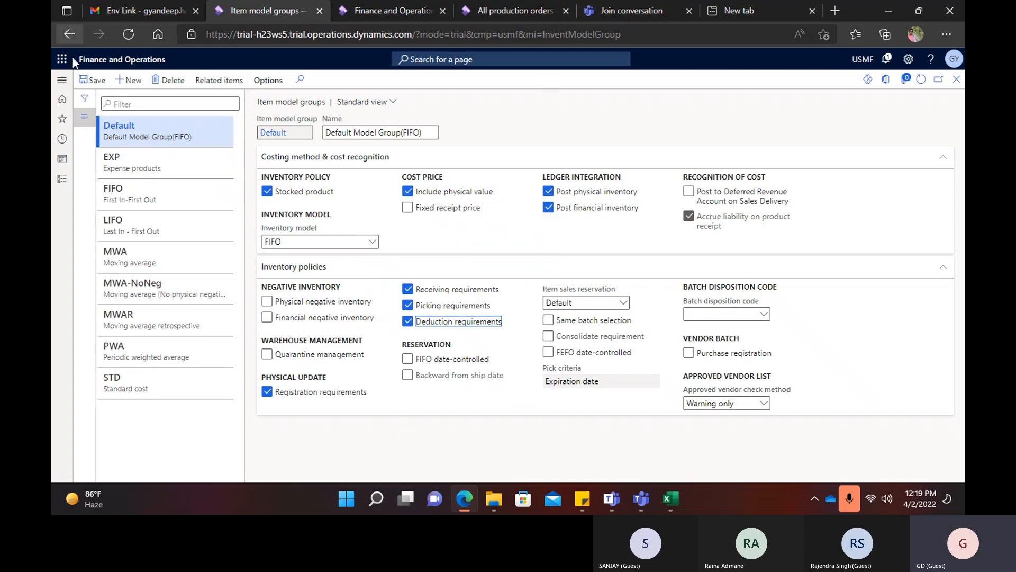
pyautogui.click(92, 82)
pyautogui.click(95, 84)
pyautogui.click(956, 80)
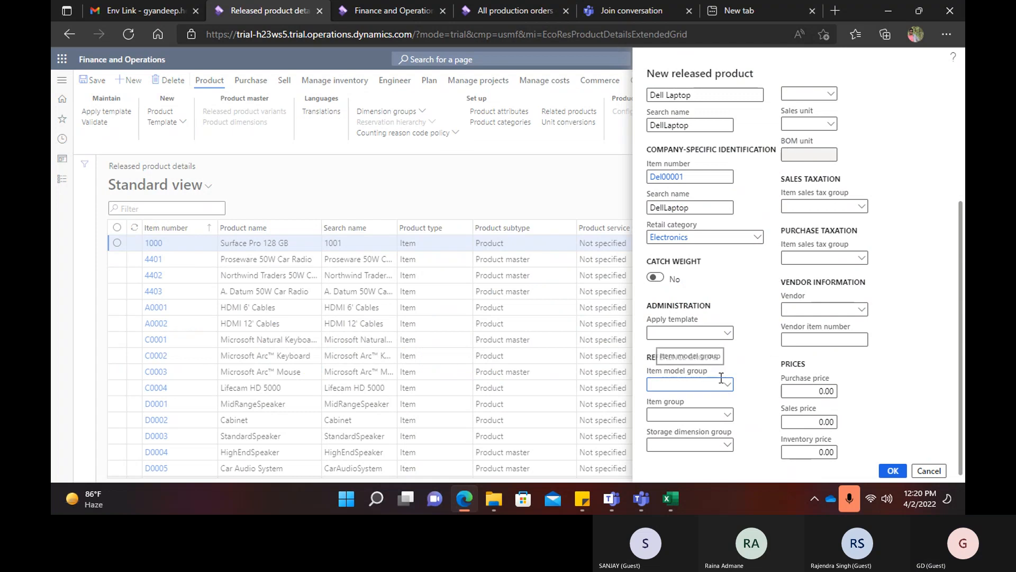
# Assign the Default item model group to the new released product Dell Laptop.
pyautogui.click(728, 387)
pyautogui.click(696, 387)
pyautogui.write('Defsault')
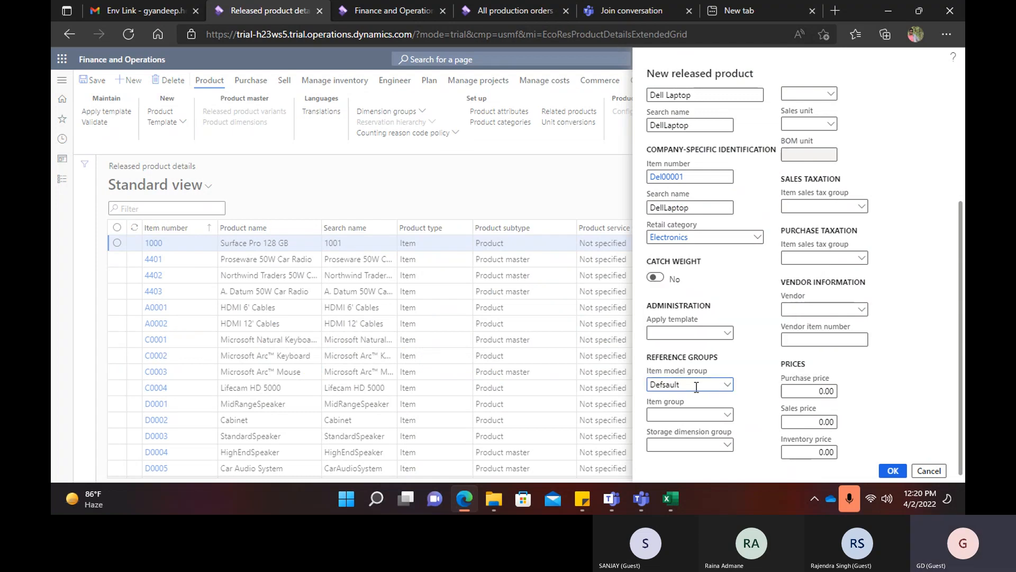
pyautogui.press('BackSpace')
pyautogui.press('BackSpace')
pyautogui.press('BackSpace')
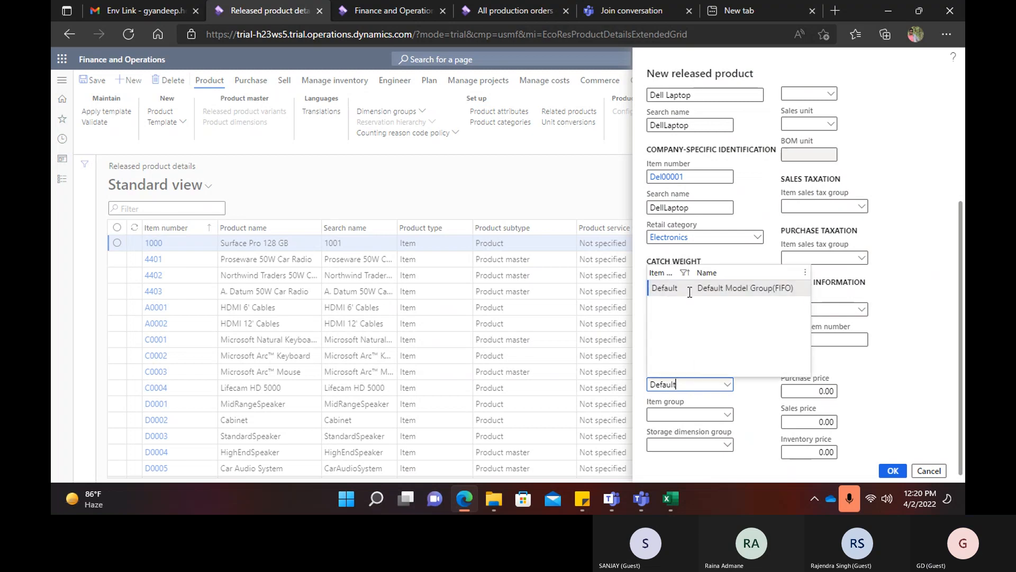
pyautogui.click(690, 291)
# Check the Microsoft Teams meeting window and minimize it.
pyautogui.moveTo(636, 501)
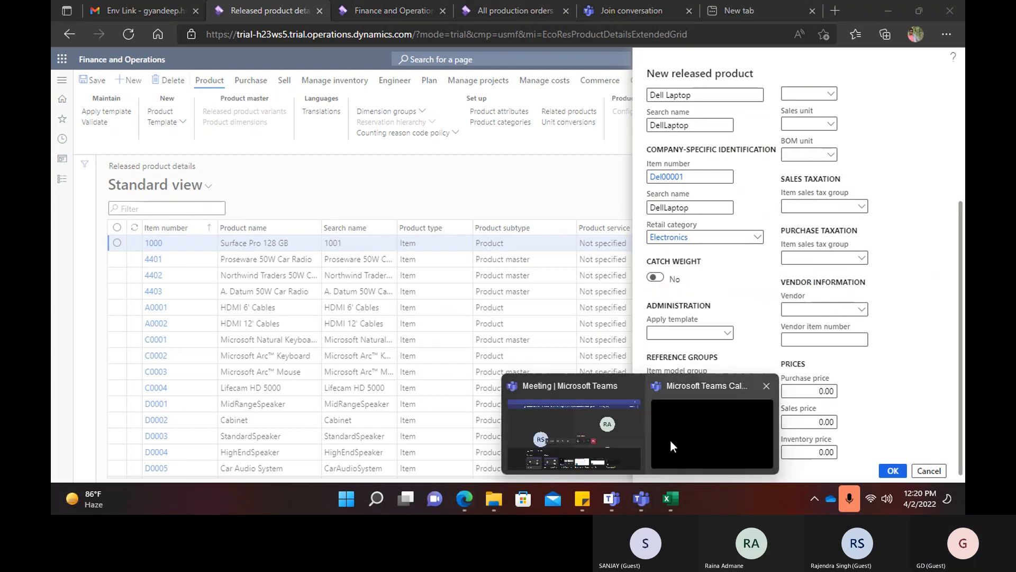
pyautogui.click(670, 439)
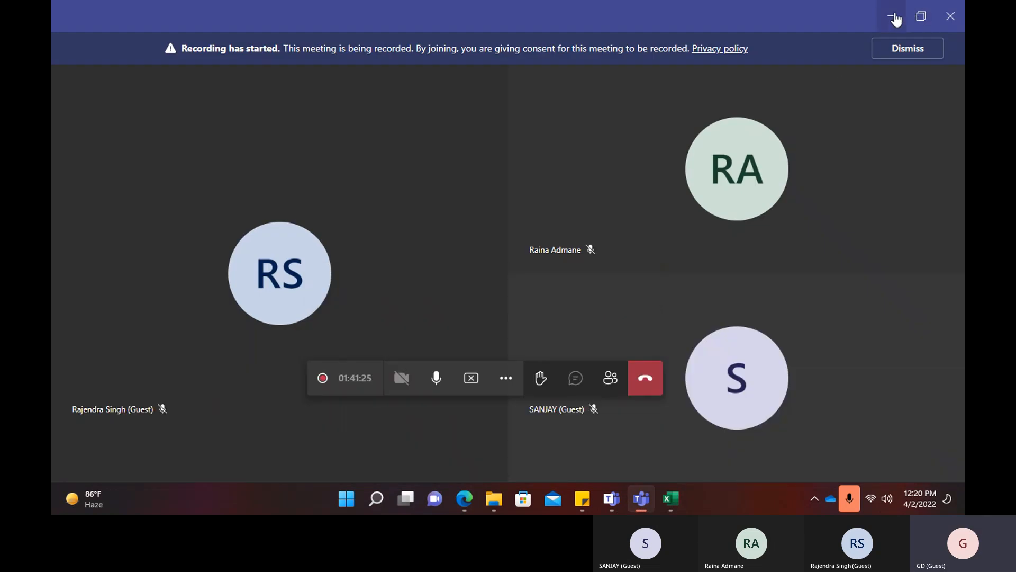
pyautogui.click(892, 16)
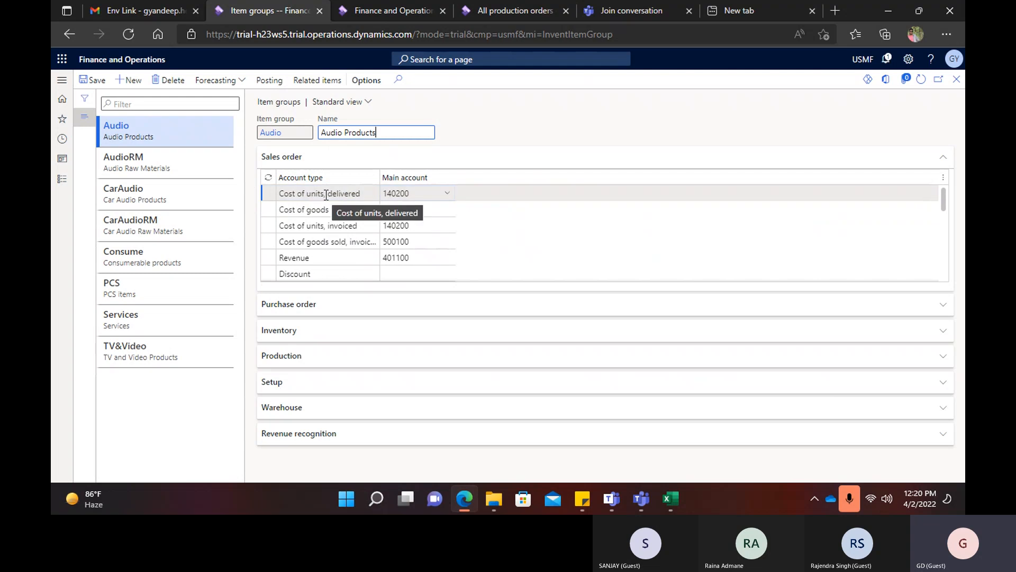
# Review the Audio item group's sales order main accounts for delivered and invoiced units and delivered cost of goods sold.
pyautogui.click(382, 194)
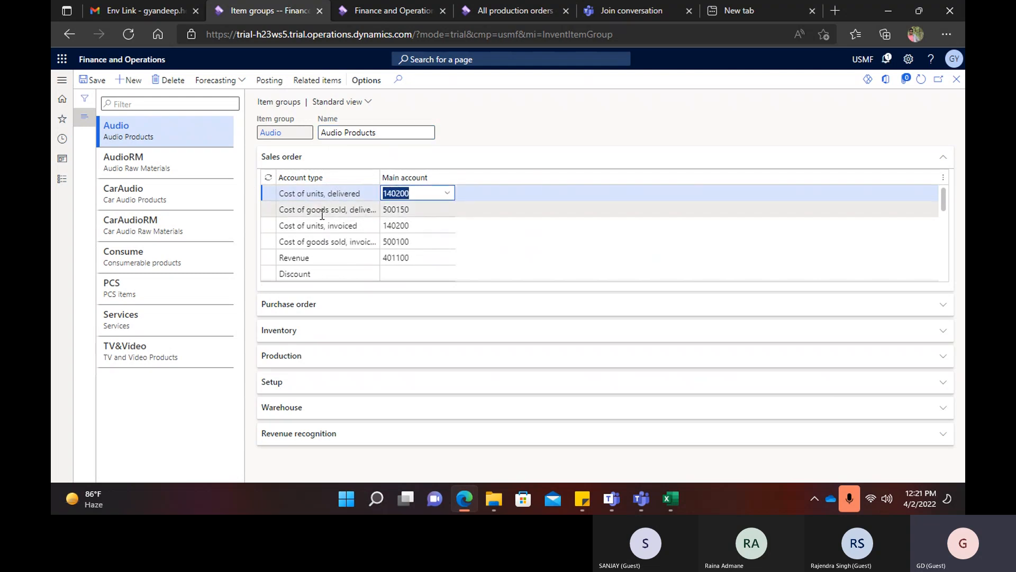
pyautogui.click(418, 209)
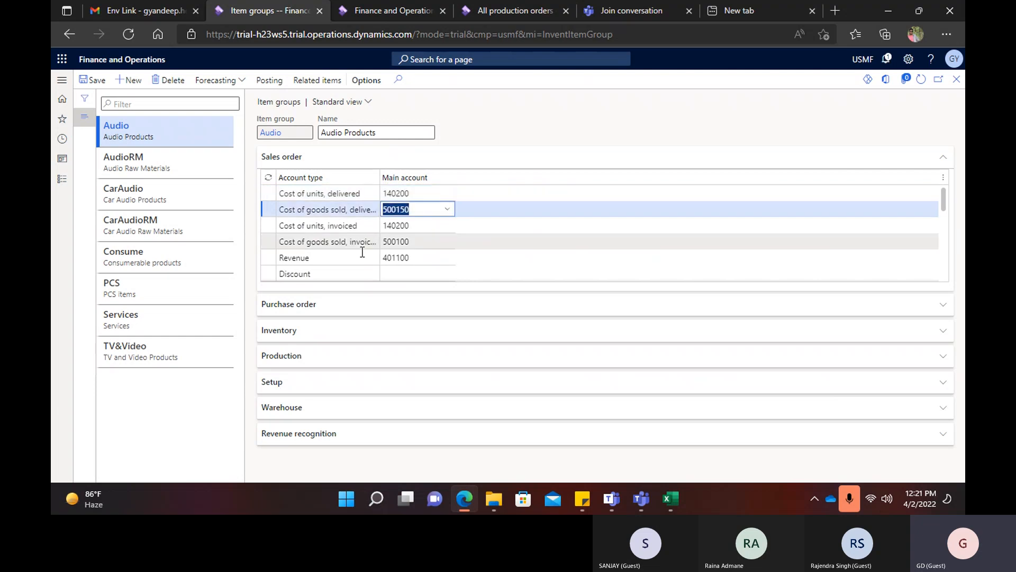
pyautogui.click(351, 226)
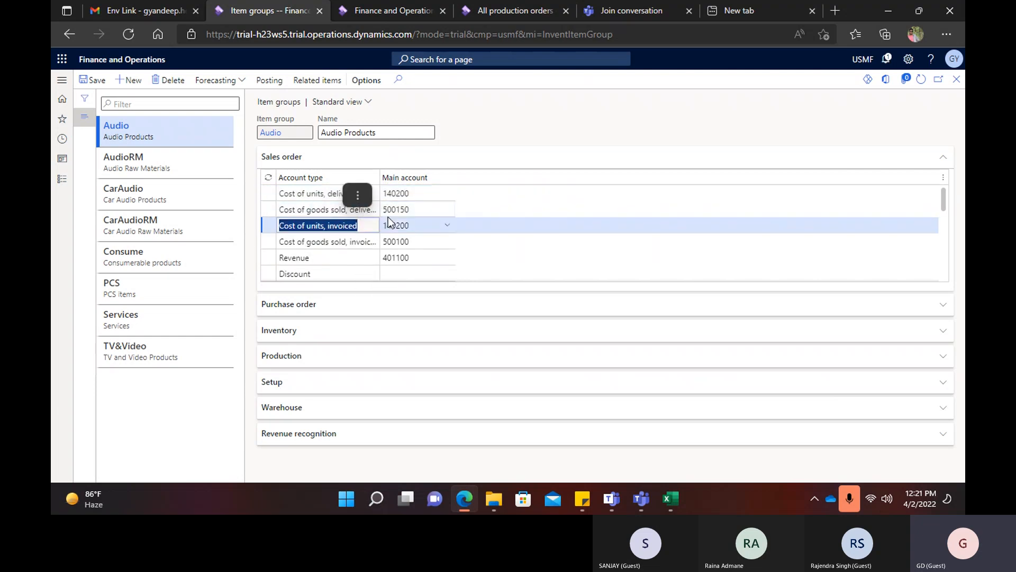
pyautogui.click(409, 225)
# Expand the Audio item group's purchase order posting section and examine its account types and main accounts.
pyautogui.click(344, 304)
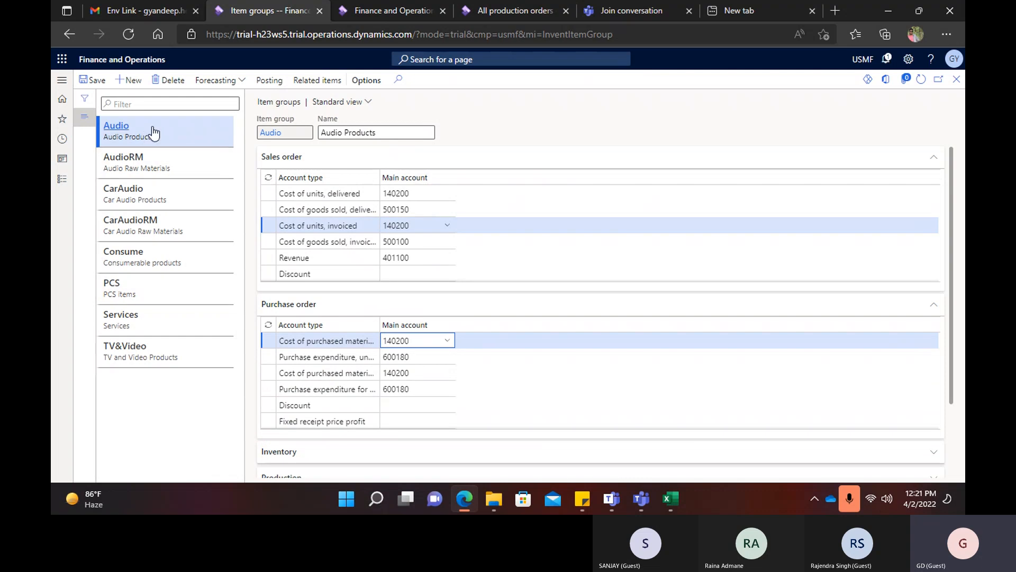
pyautogui.scroll(-1, 296, 312)
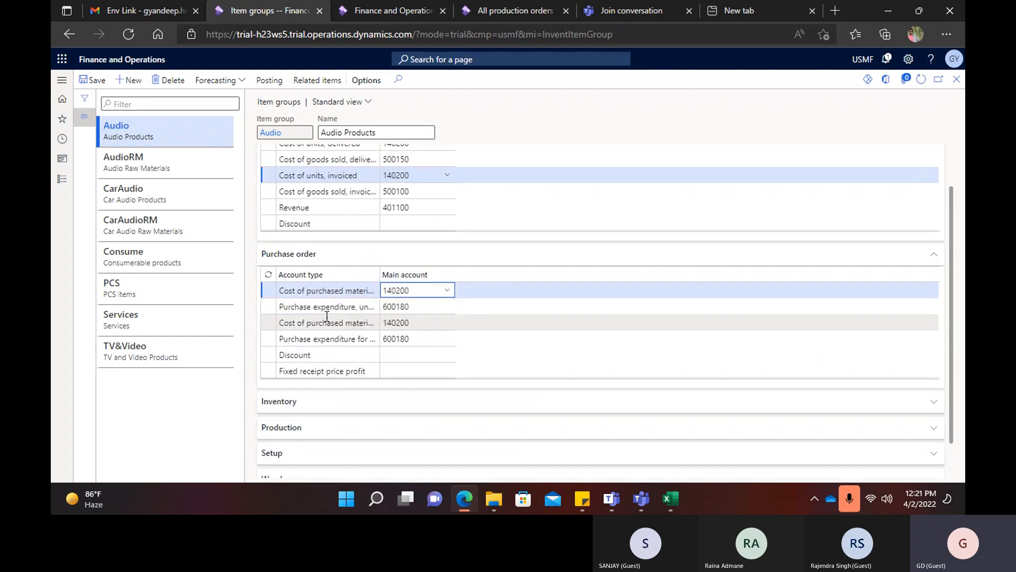
pyautogui.click(382, 307)
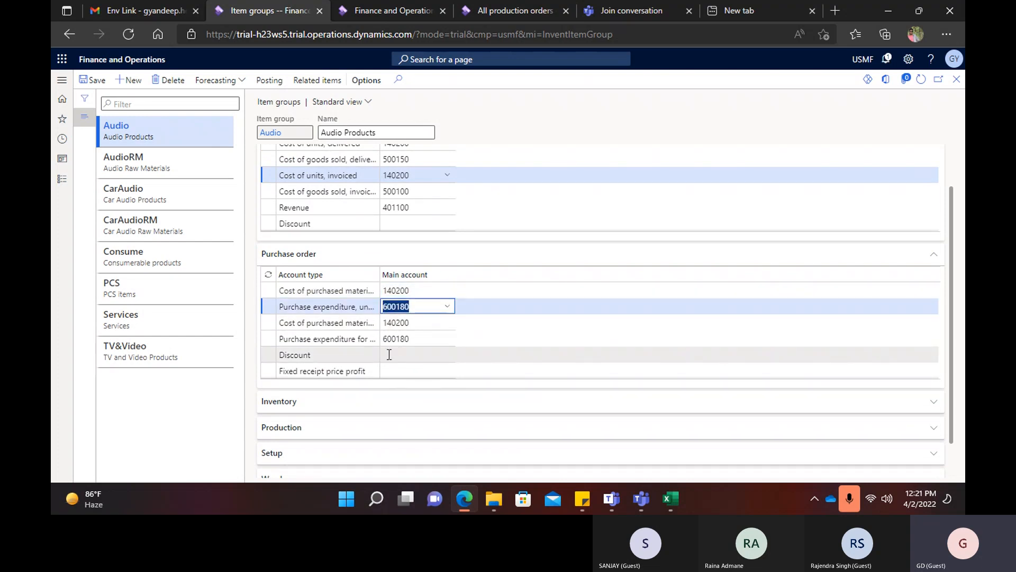
pyautogui.scroll(-2, 380, 351)
pyautogui.click(318, 369)
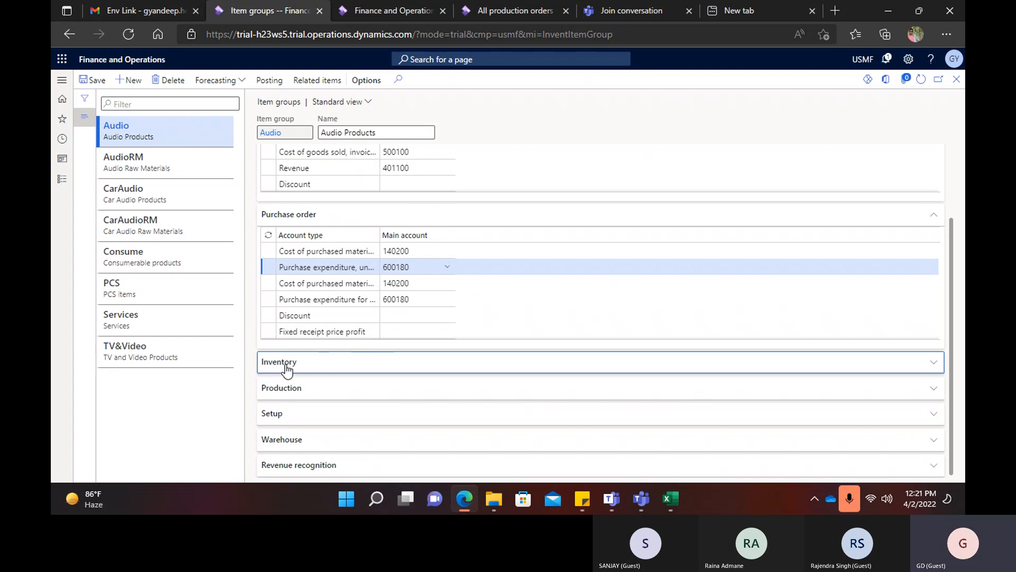
pyautogui.scroll(-2, 439, 315)
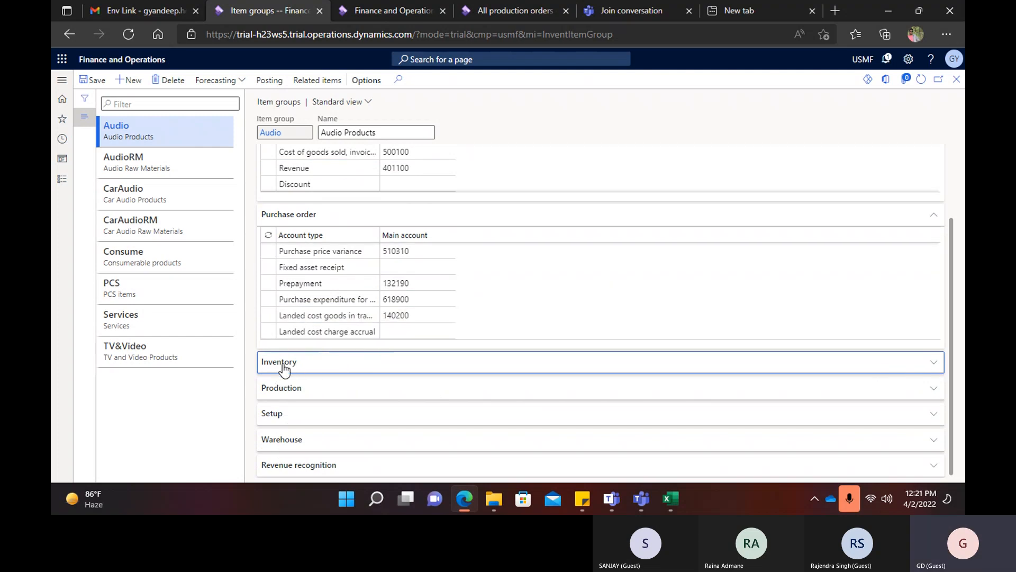
# Reload the item groups page and expand the Audio group's Inventory section to view its posting accounts.
pyautogui.click(130, 38)
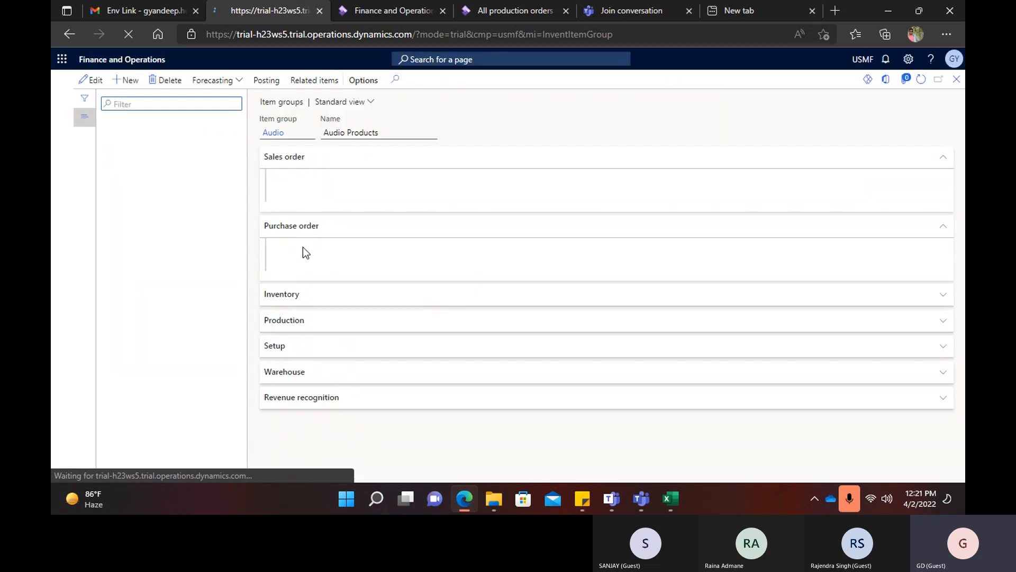
pyautogui.scroll(-5, 273, 262)
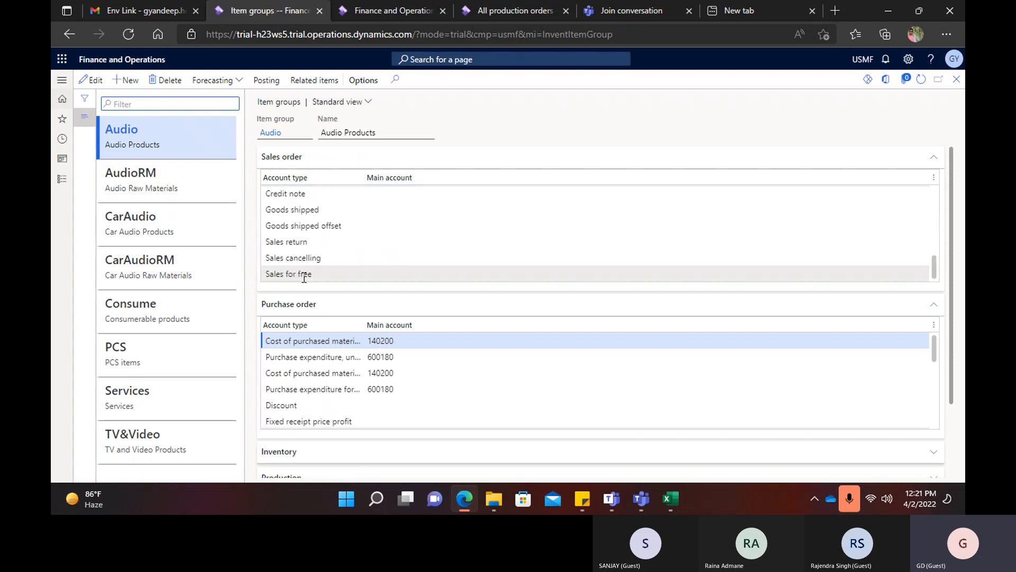
pyautogui.click(297, 451)
pyautogui.scroll(-5, 444, 392)
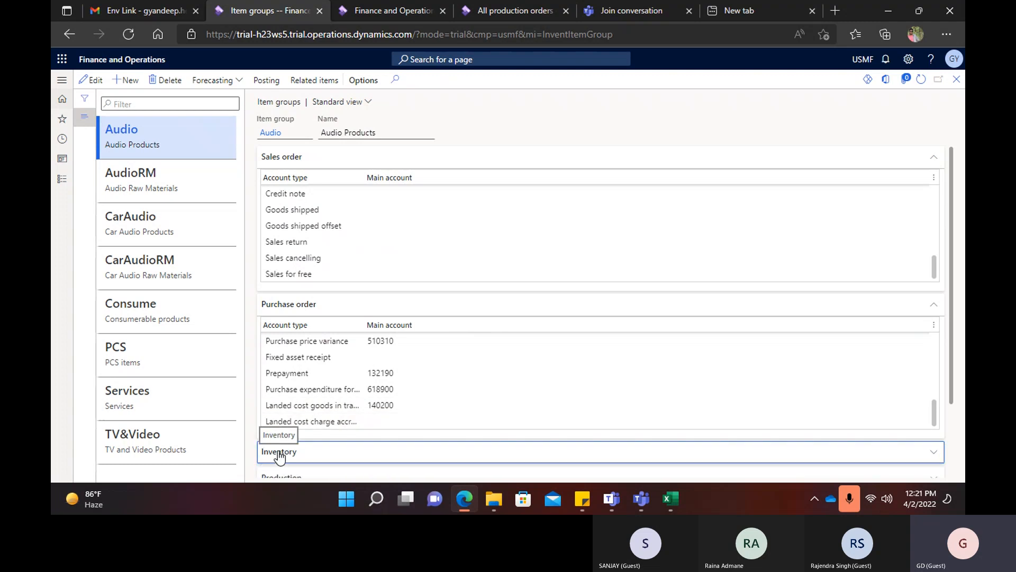
pyautogui.moveTo(954, 341); pyautogui.dragTo(962, 450)
pyautogui.scroll(-1, 393, 455)
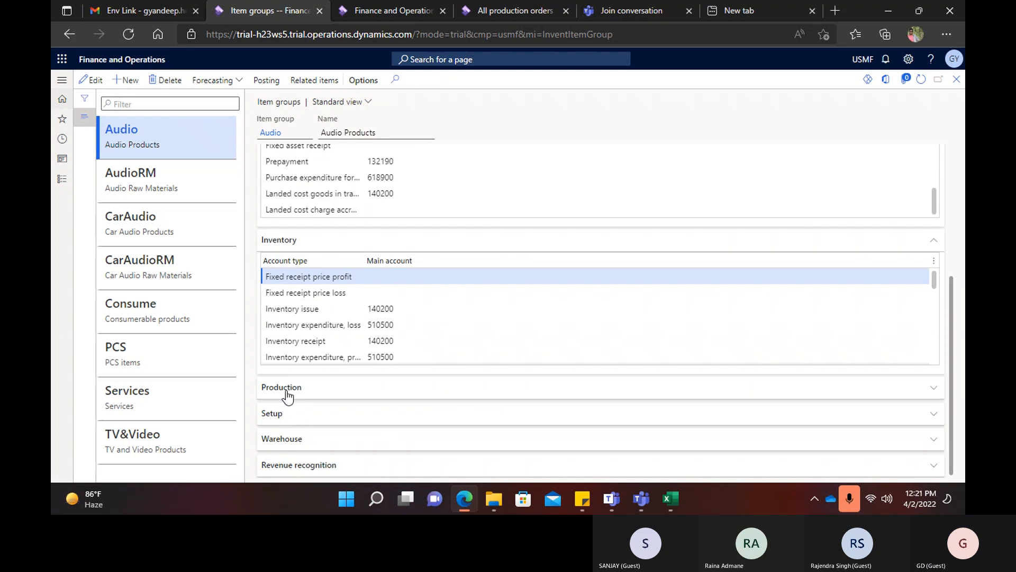
# Examine the Audio item group's Production, Setup and Warehouse sections, and close the item groups form.
pyautogui.click(285, 385)
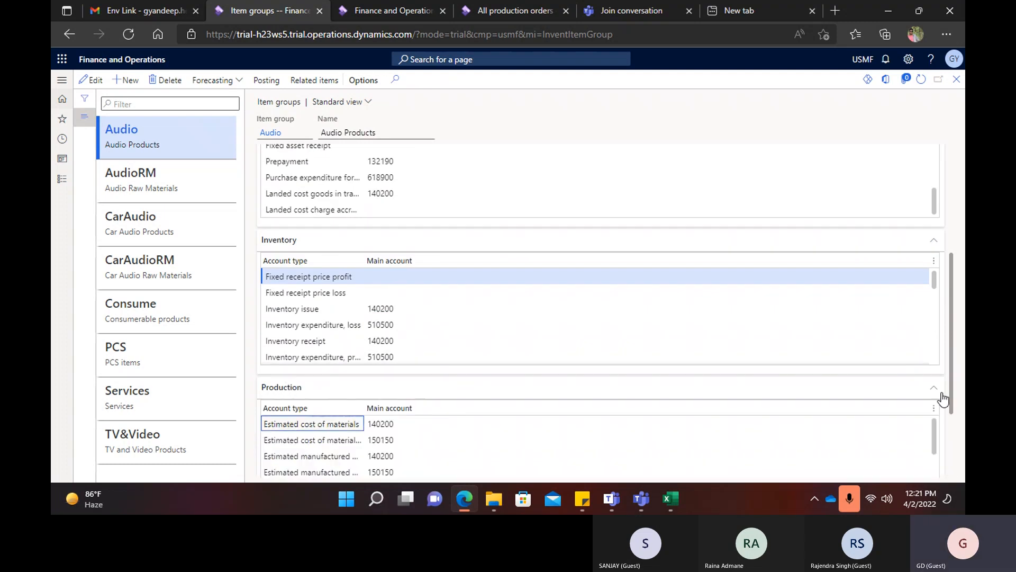
pyautogui.moveTo(955, 404); pyautogui.dragTo(953, 466)
pyautogui.click(272, 416)
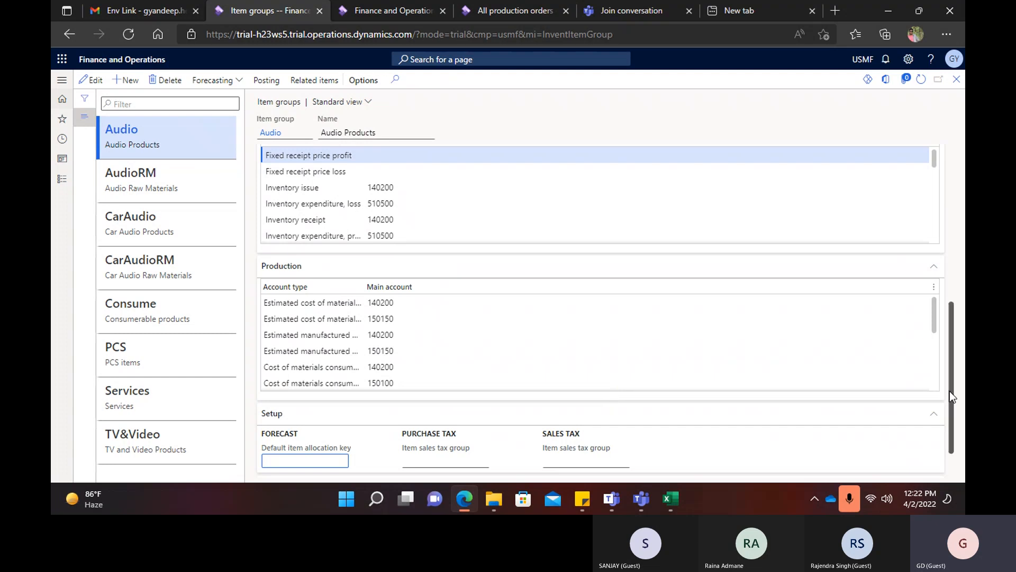
pyautogui.scroll(-1, 942, 463)
pyautogui.click(273, 441)
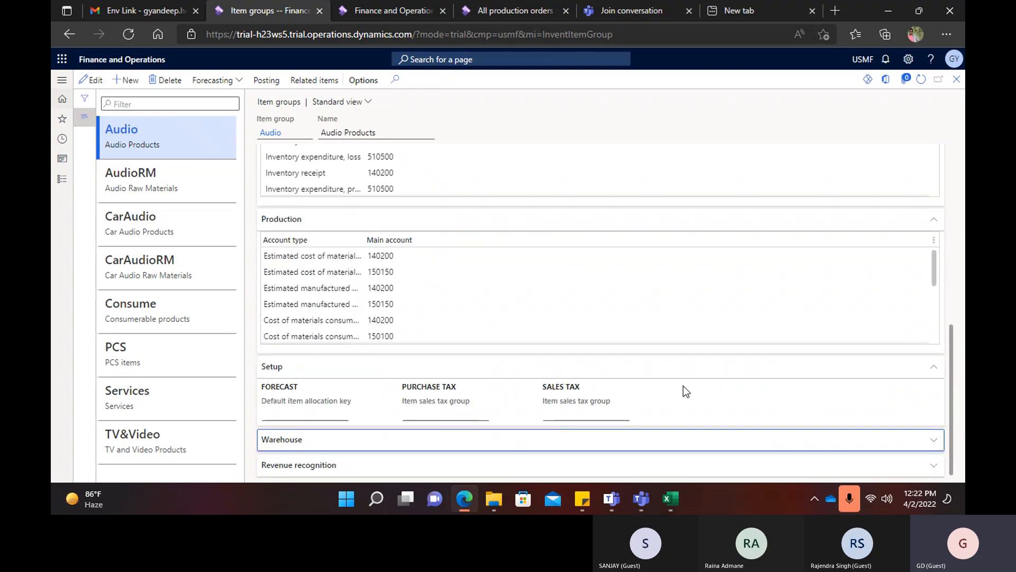
pyautogui.moveTo(948, 377); pyautogui.dragTo(951, 438)
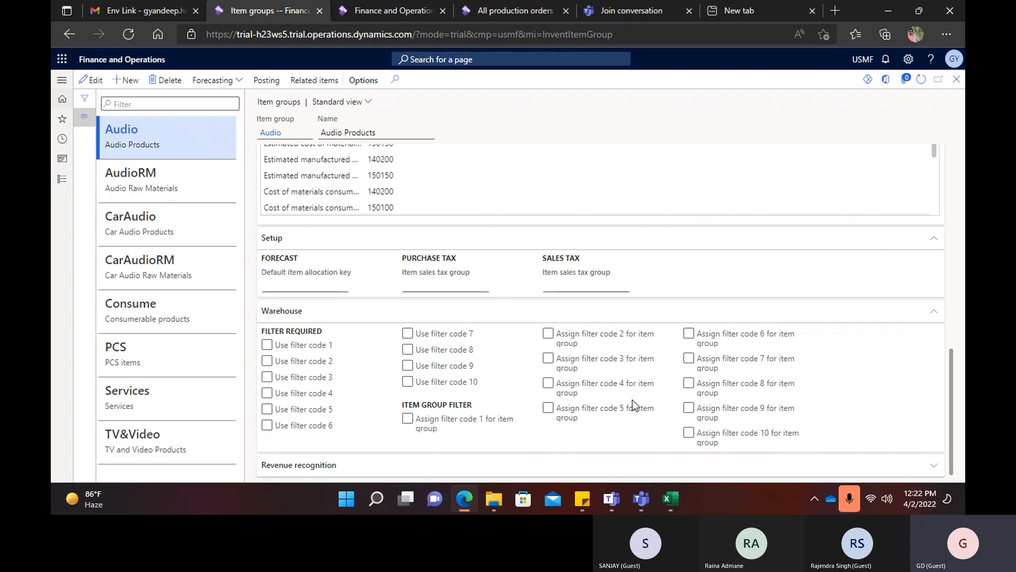
pyautogui.scroll(10, 358, 306)
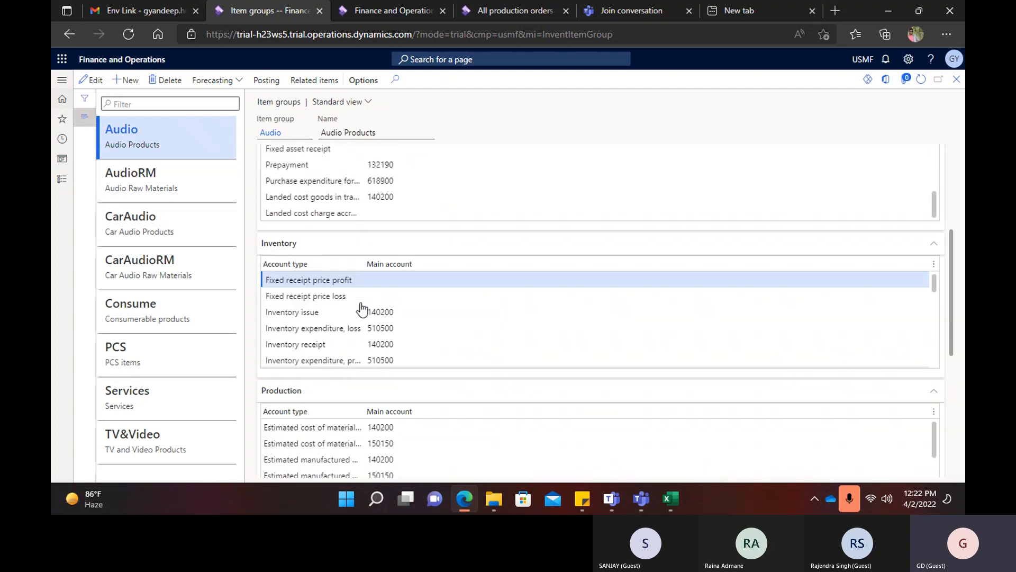
pyautogui.click(956, 80)
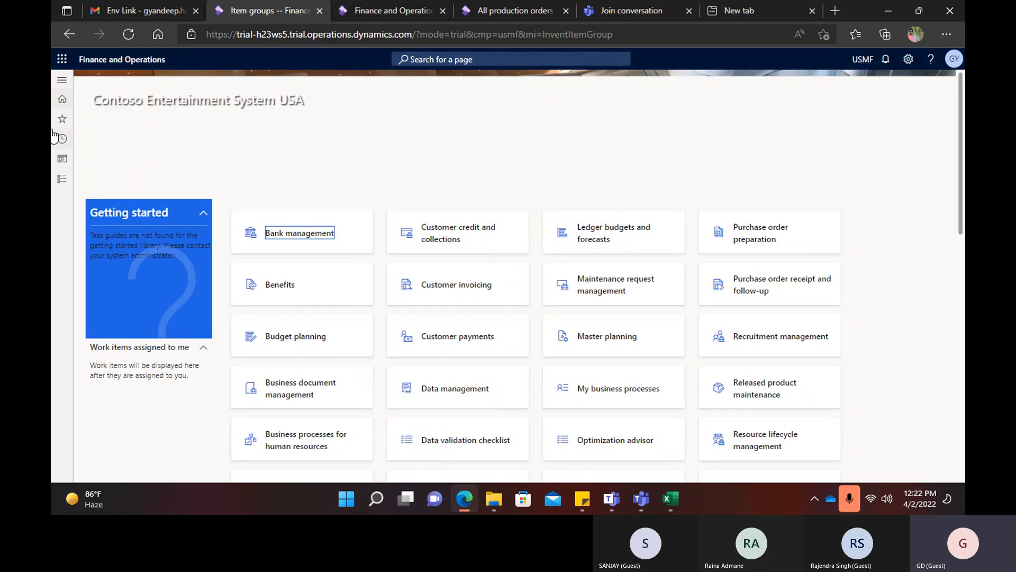
# Open the Released products list in the Product information management module.
pyautogui.click(61, 83)
pyautogui.click(89, 232)
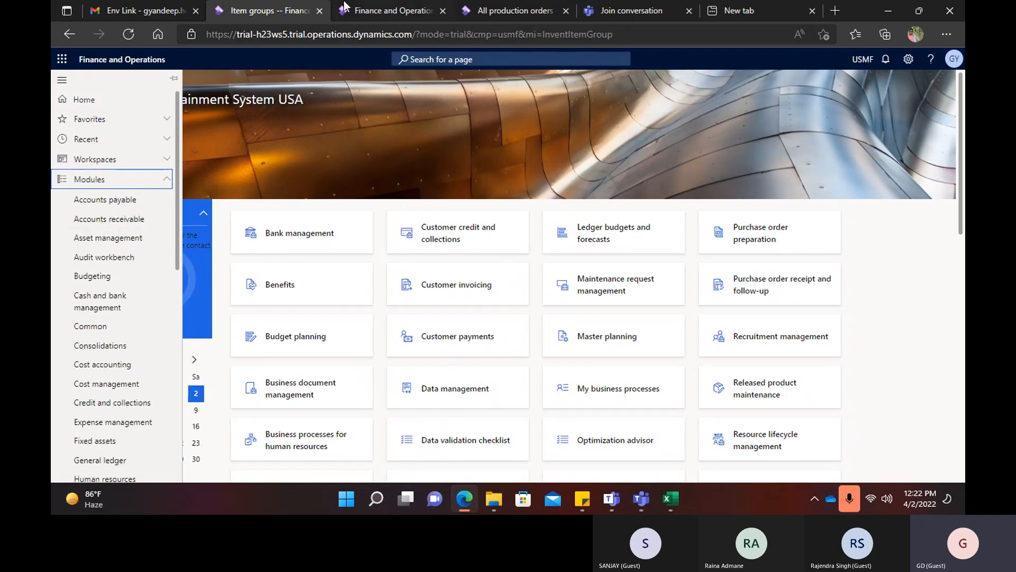
pyautogui.click(374, 9)
pyautogui.click(291, 7)
pyautogui.click(375, 8)
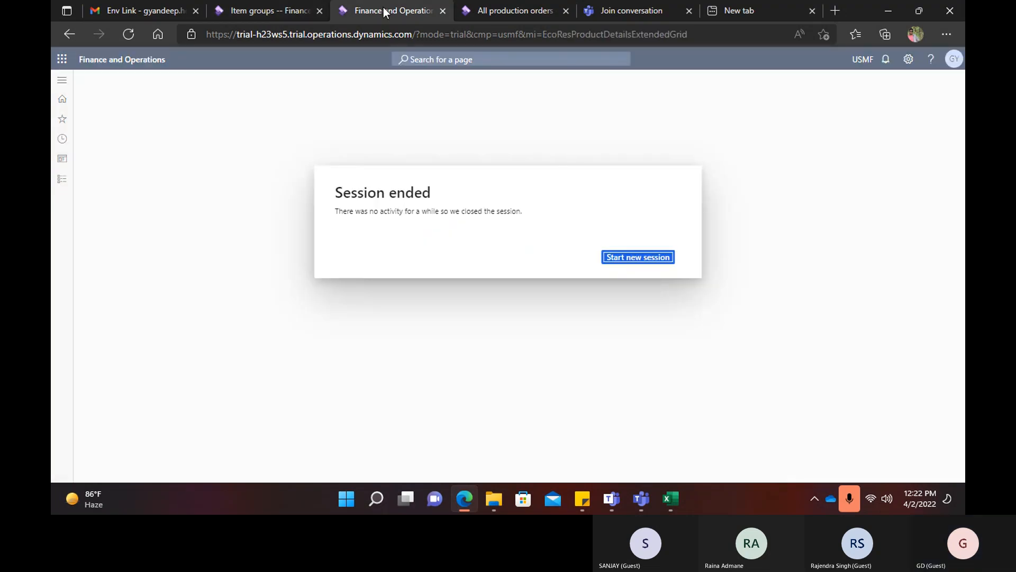
pyautogui.click(513, 13)
pyautogui.click(268, 6)
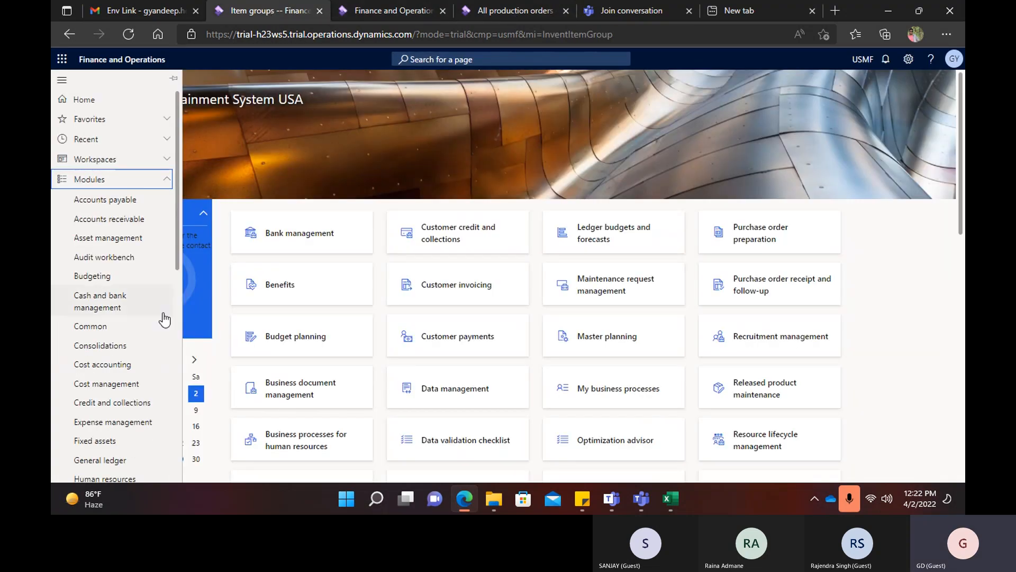
pyautogui.scroll(-4, 127, 394)
pyautogui.click(133, 329)
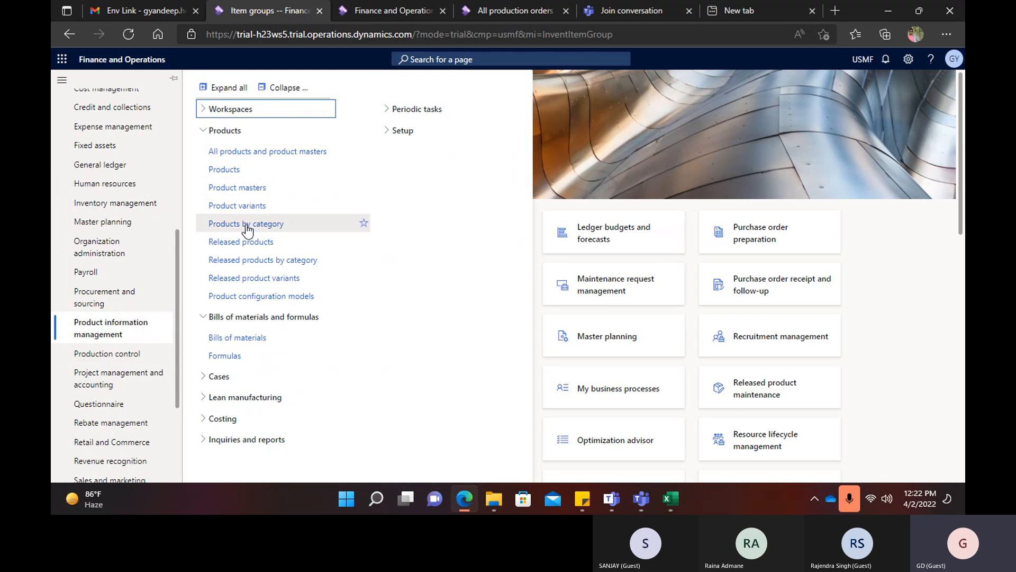
pyautogui.click(233, 242)
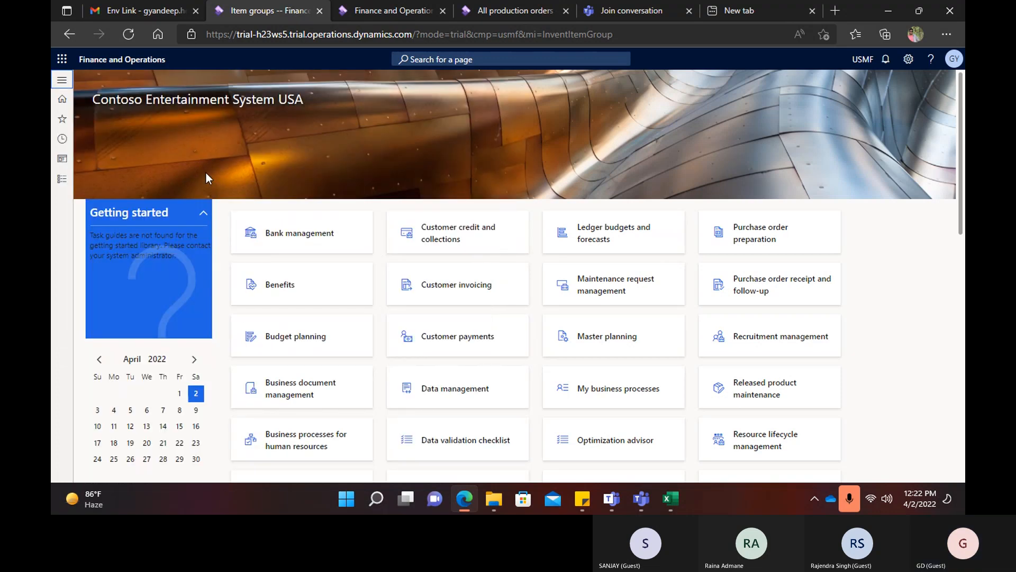
# Reload the item groups page and open the Released products list in the Product information management module.
pyautogui.click(62, 80)
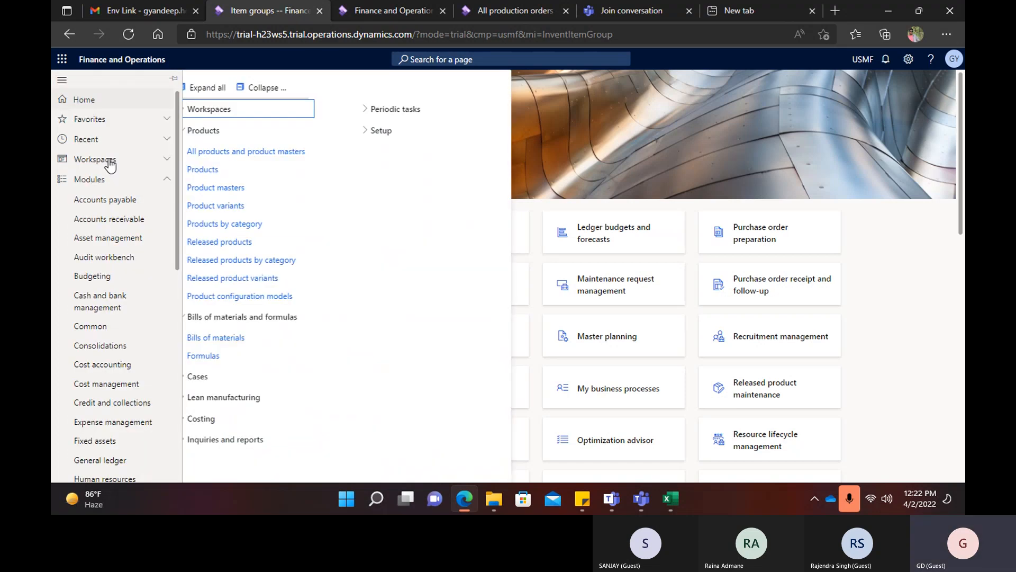
pyautogui.click(241, 241)
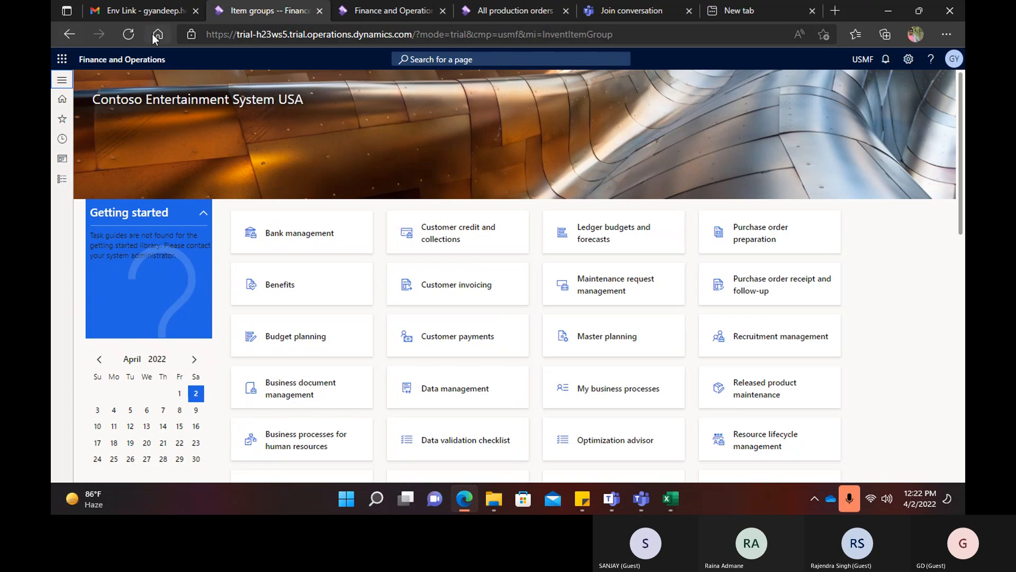
pyautogui.click(128, 34)
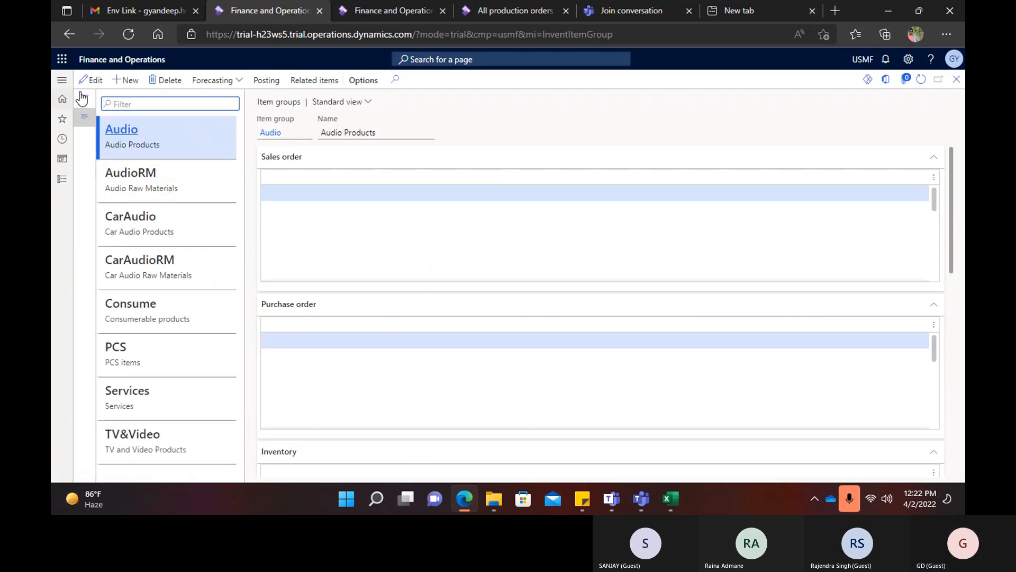
pyautogui.click(62, 81)
pyautogui.click(106, 228)
pyautogui.scroll(-3, 114, 291)
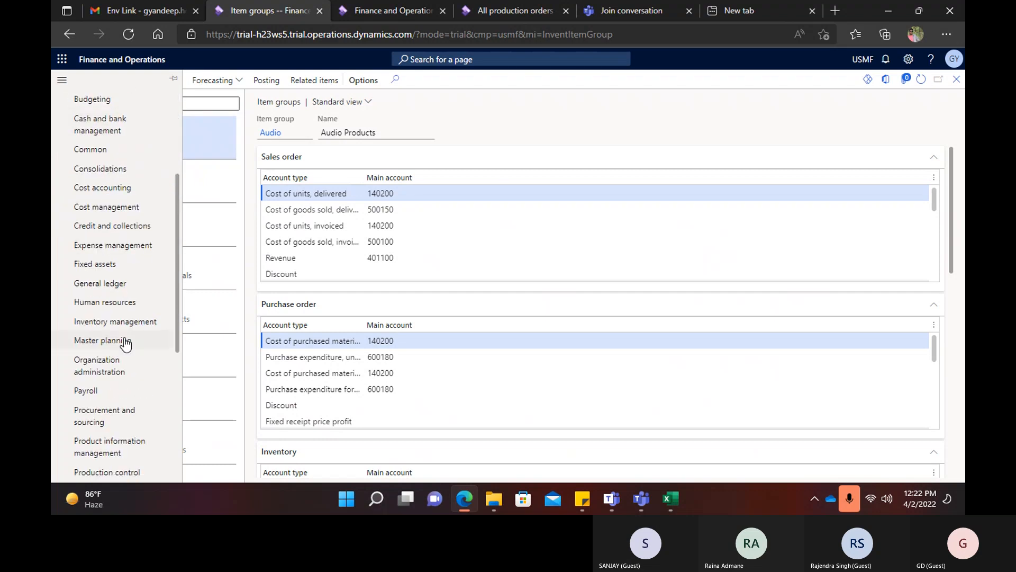
pyautogui.scroll(-2, 127, 353)
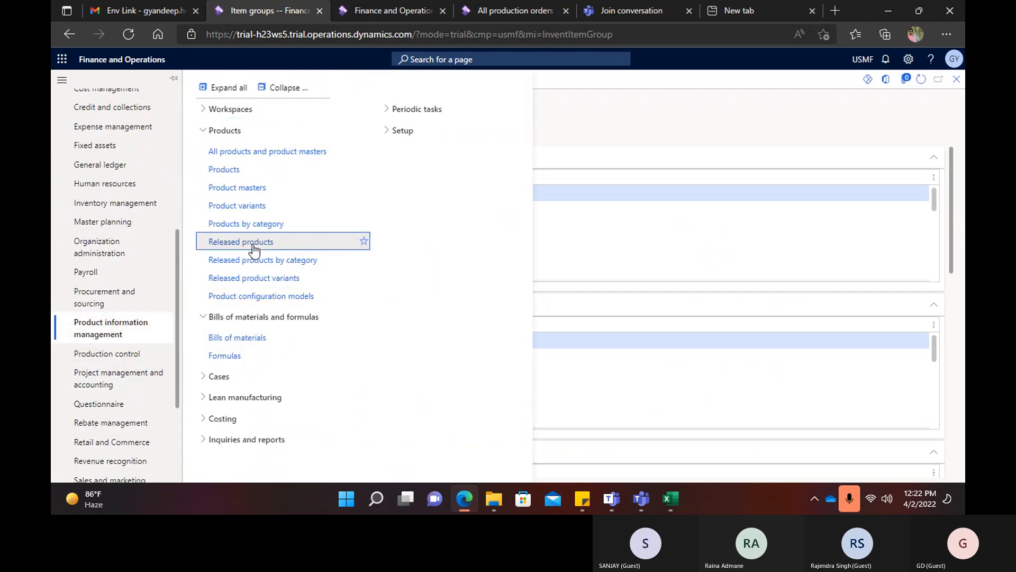
pyautogui.click(289, 257)
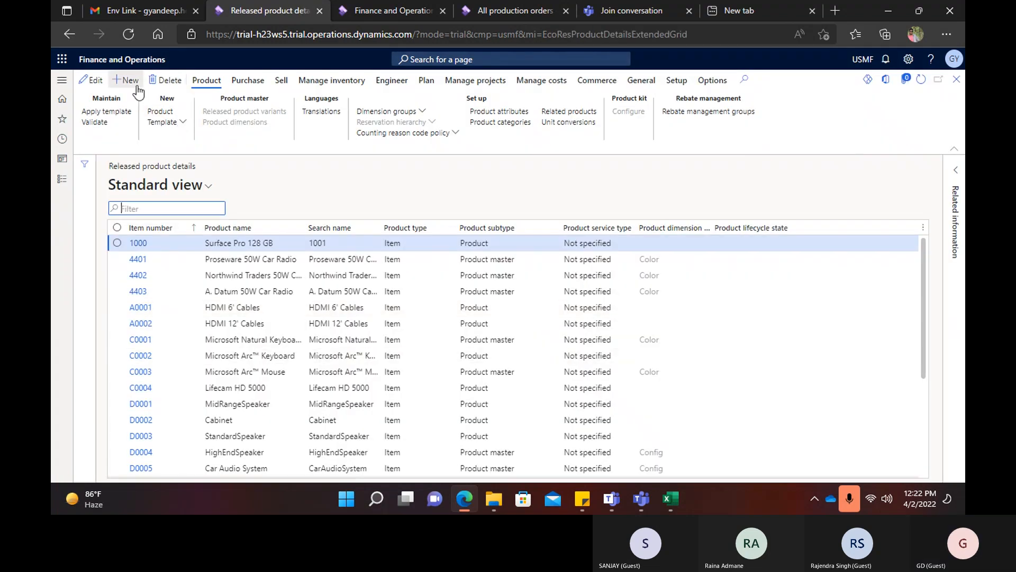
# Start a new released product with product number Dell00001 and product name Dell Laptop.
pyautogui.hotkey('alt', 'n')
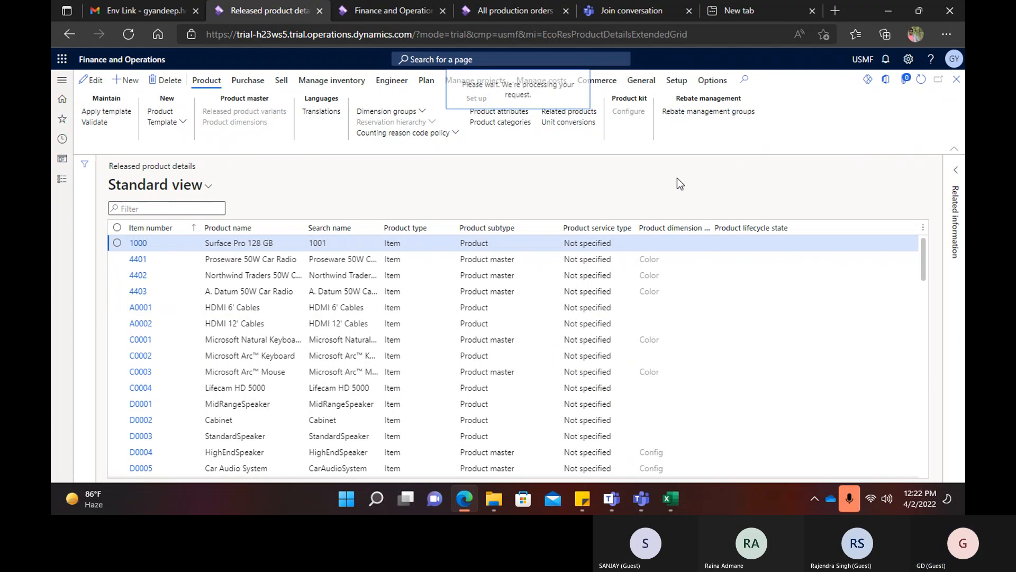
pyautogui.click(670, 220)
pyautogui.write('Dell00001')
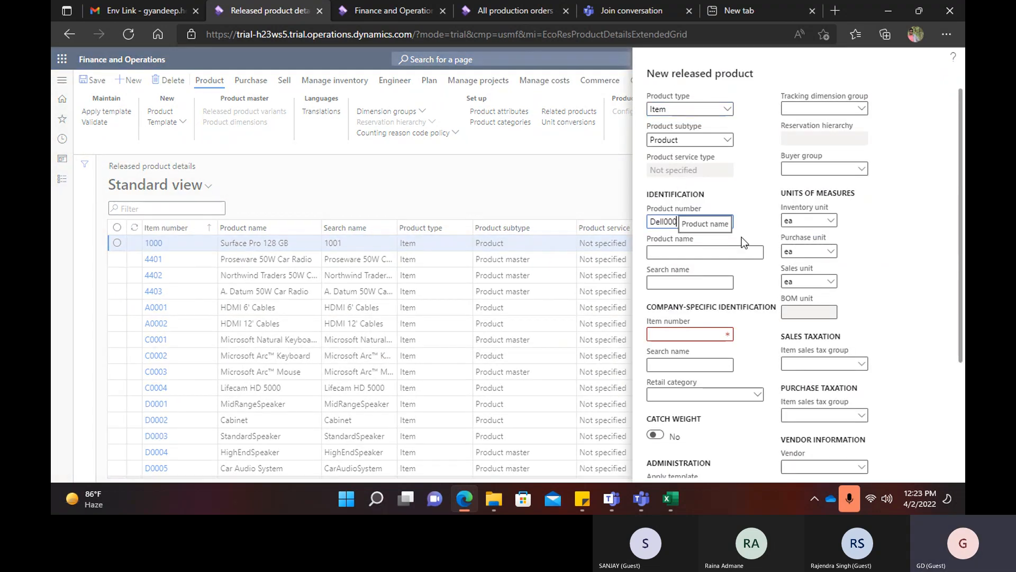
pyautogui.click(721, 251)
pyautogui.write('Dell Laptop')
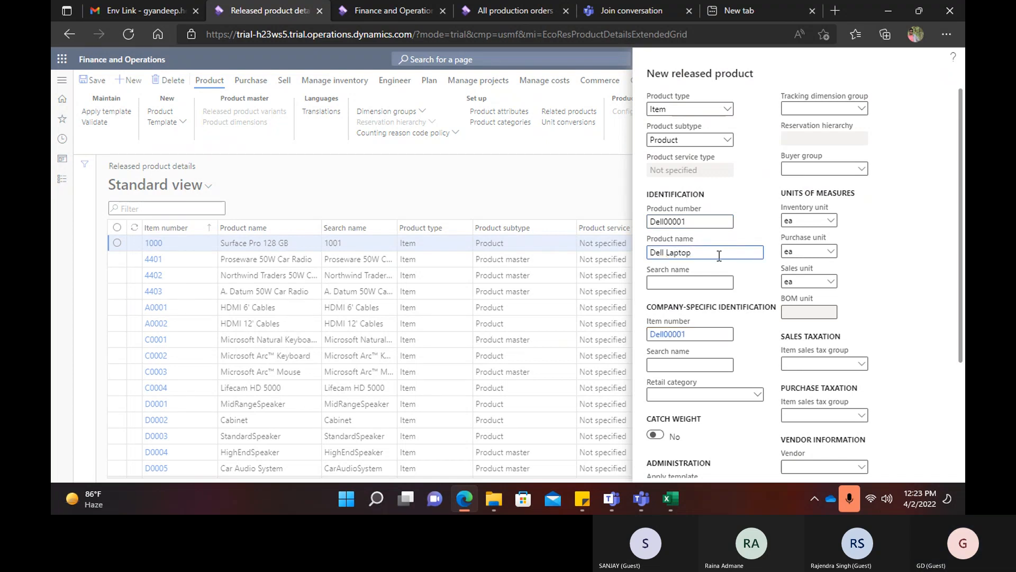
# Assign the Default item model group, the Audio item group and the SiteWH storage dimension group to the new product.
pyautogui.scroll(-3, 715, 387)
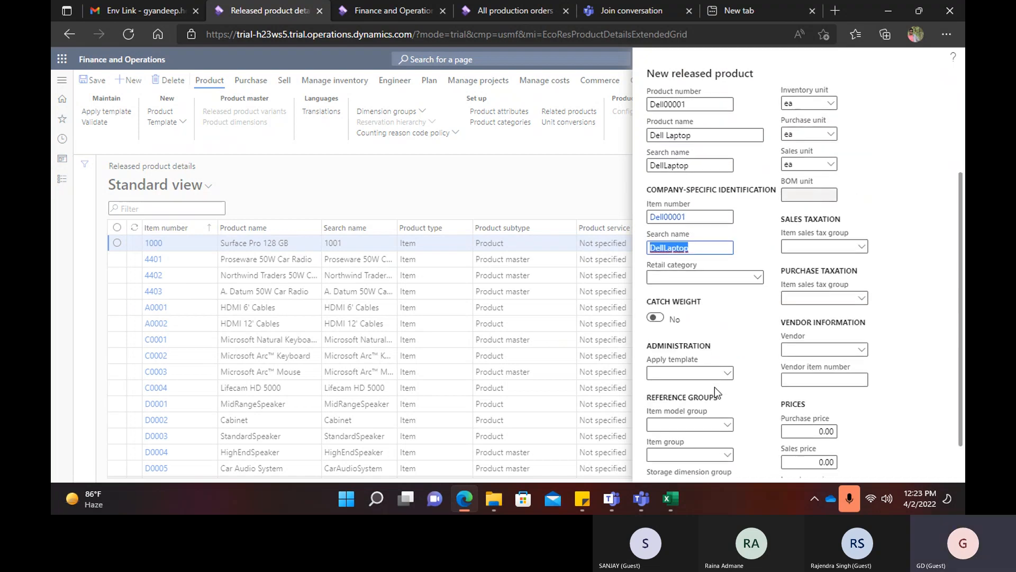
pyautogui.click(694, 385)
pyautogui.write('Default')
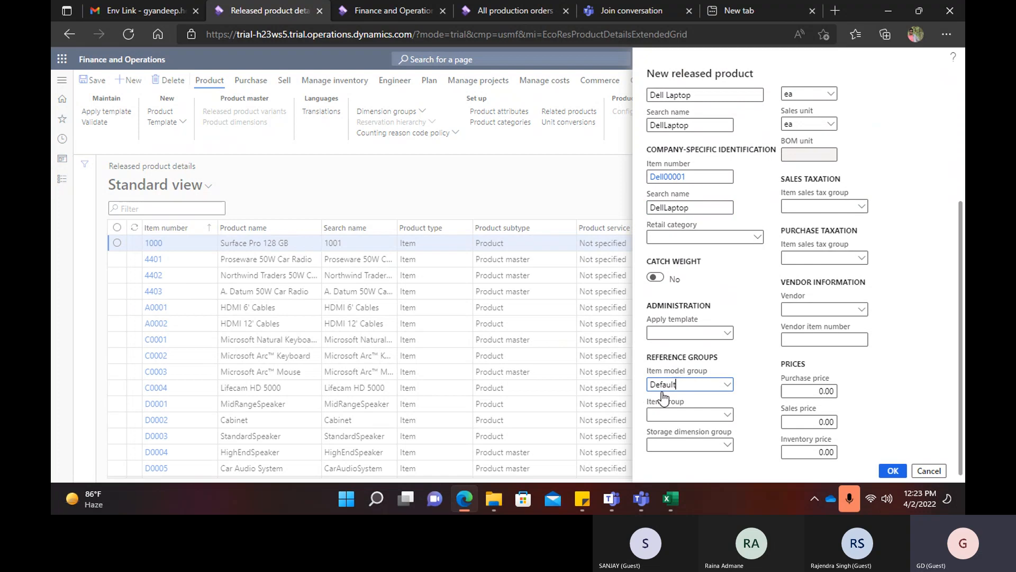
pyautogui.click(694, 291)
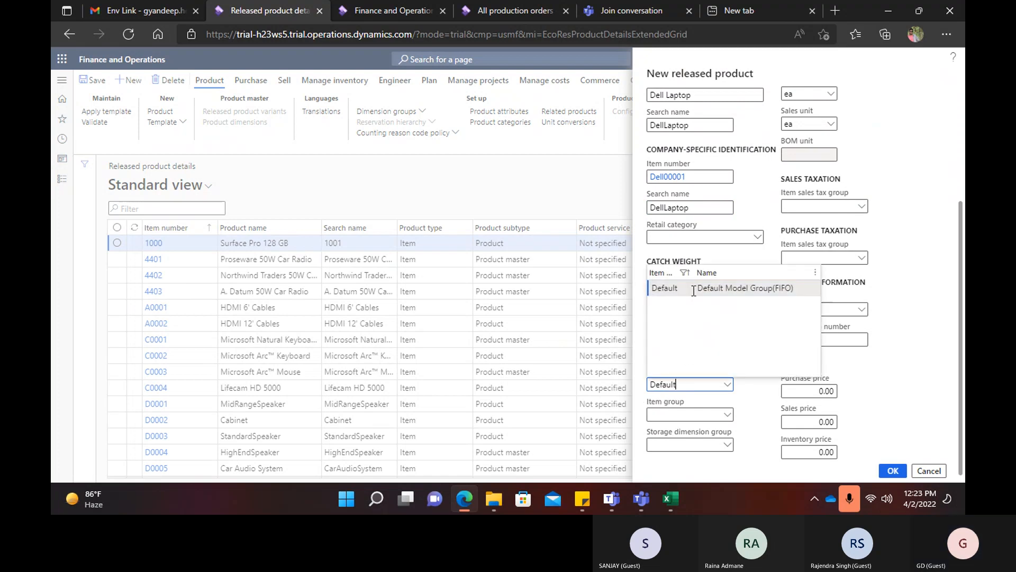
pyautogui.click(729, 419)
pyautogui.click(683, 320)
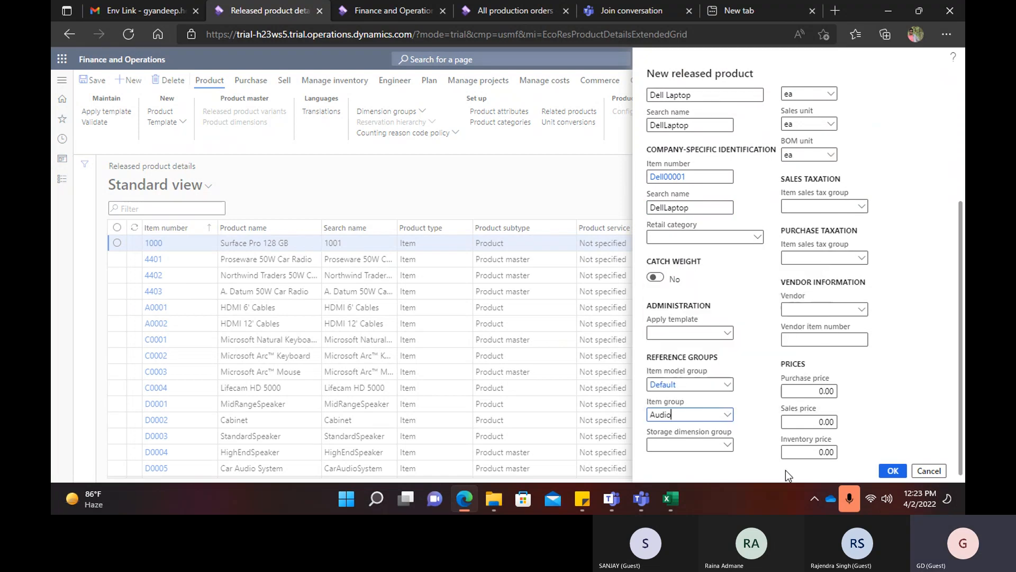
pyautogui.click(730, 446)
pyautogui.write('SiteWH')
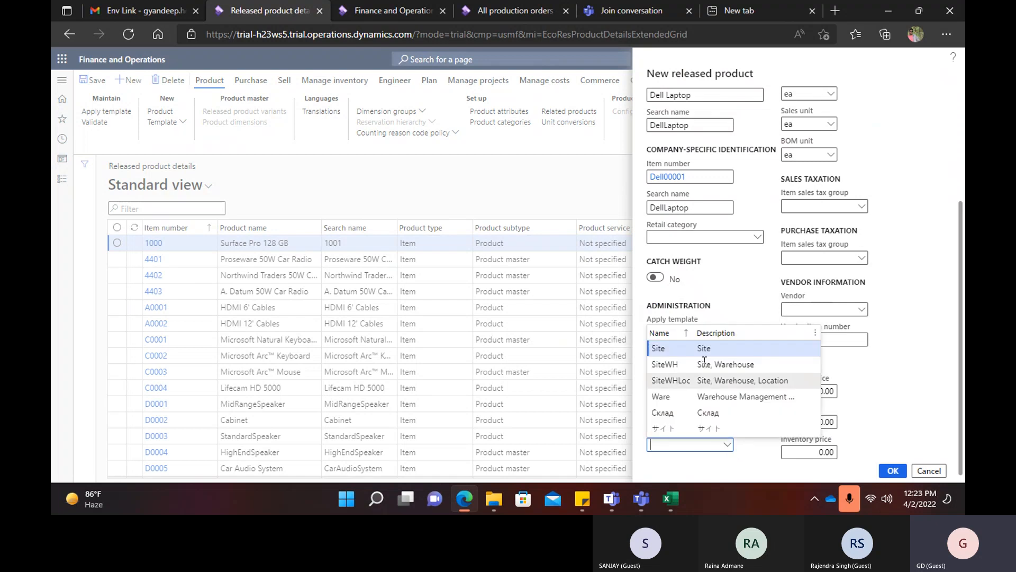
# Set the new product's tracking dimension group to None and review the rest of the form.
pyautogui.scroll(3, 882, 309)
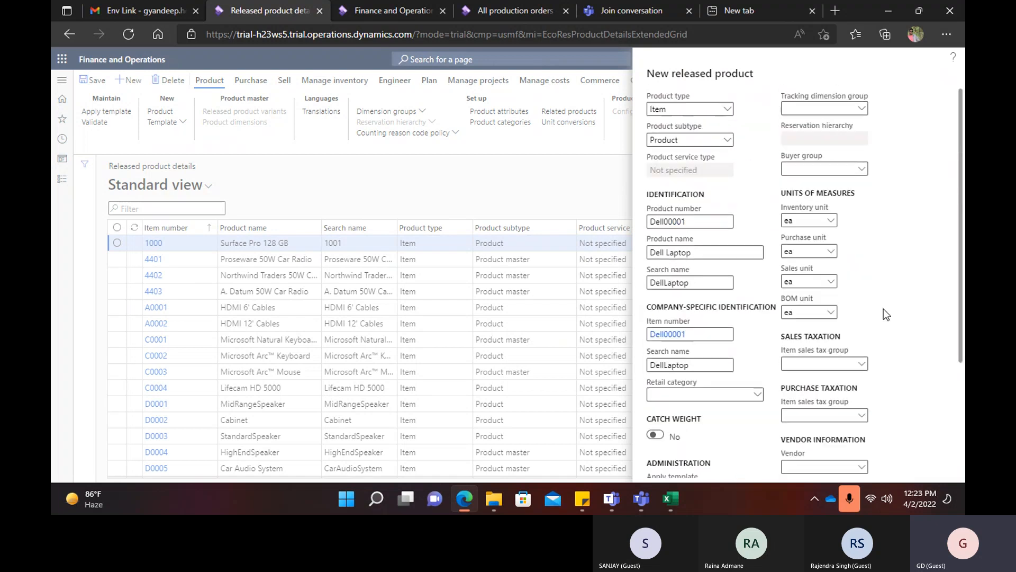
pyautogui.click(861, 108)
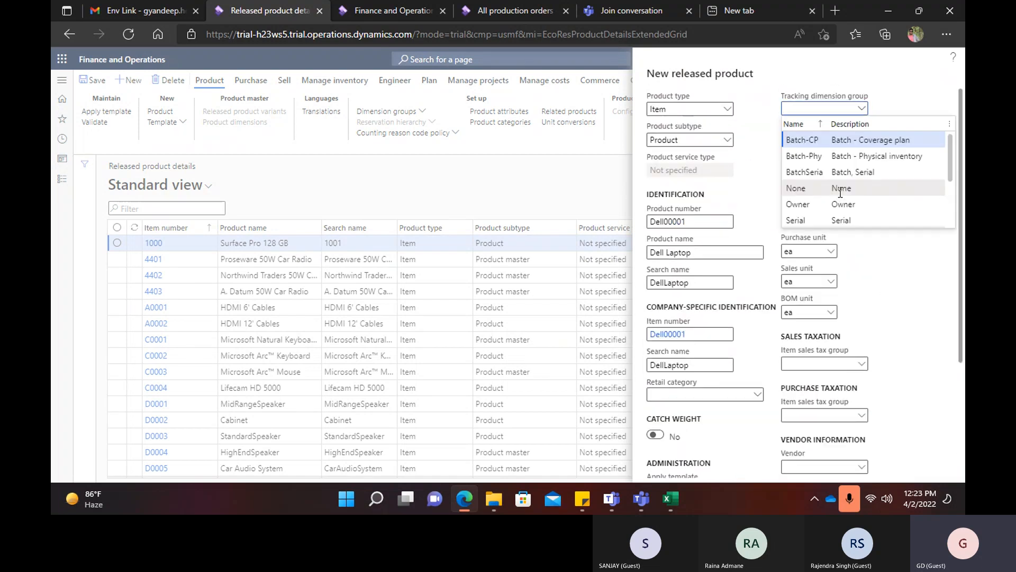
pyautogui.click(819, 188)
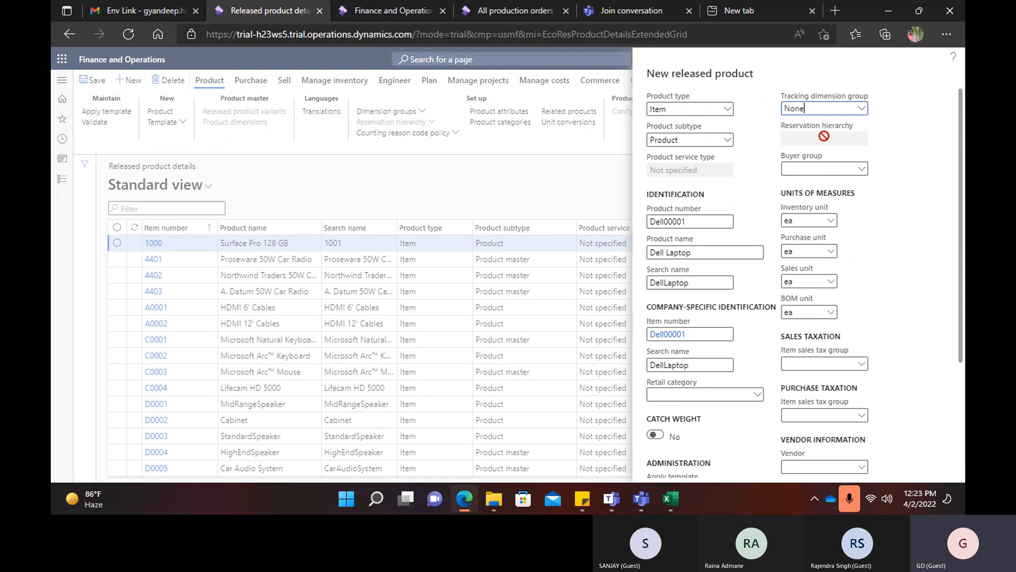
pyautogui.scroll(-5, 821, 236)
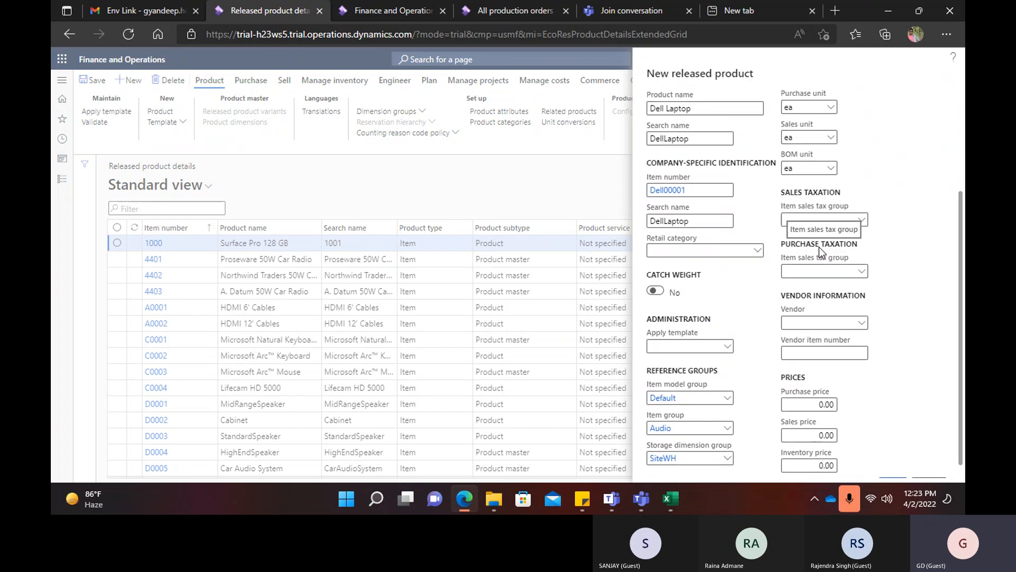
pyautogui.scroll(5, 818, 247)
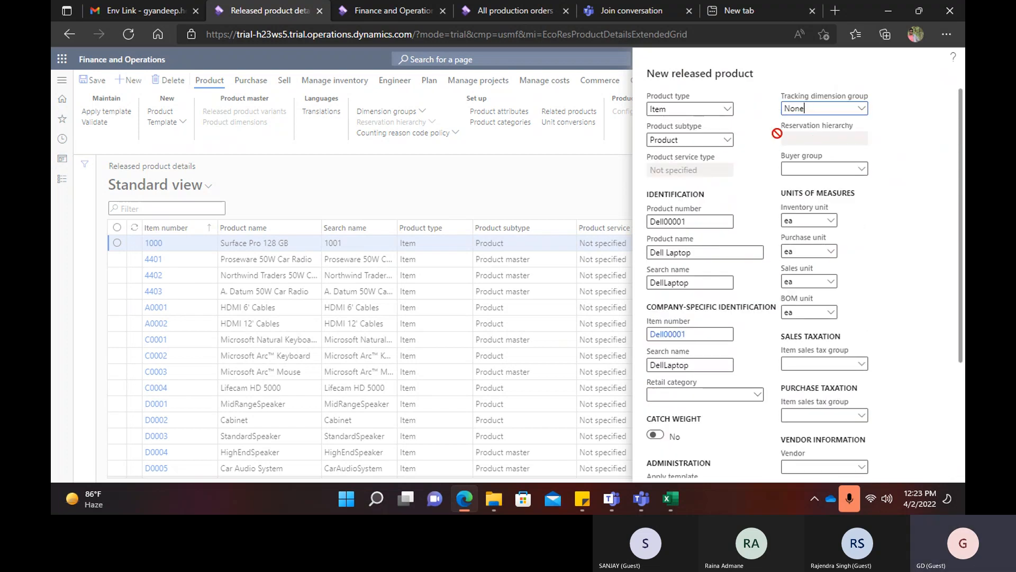
# In the production orders browser tab, search the Inventory management module's Setup section for the reservation hierarchy form.
pyautogui.click(508, 11)
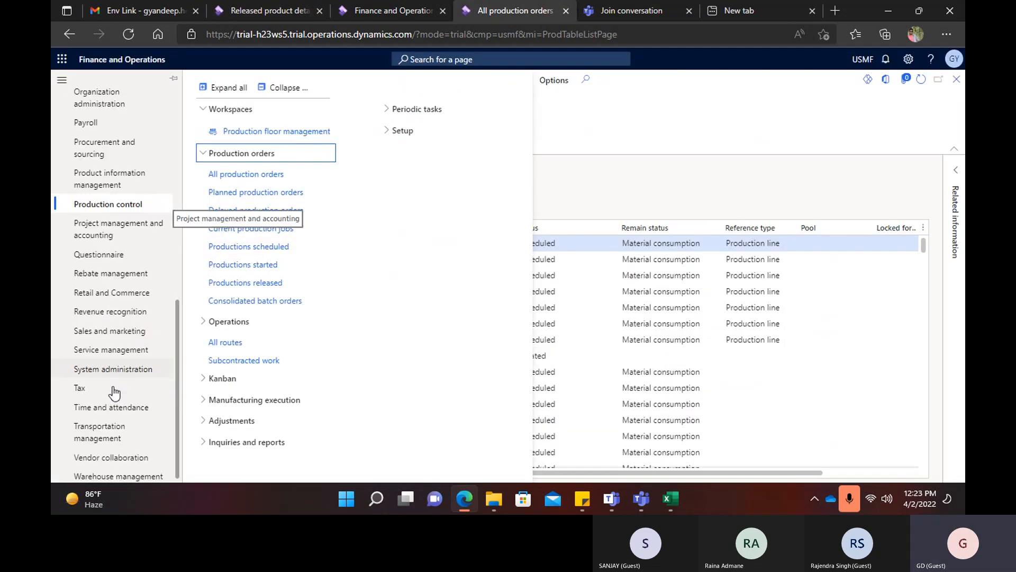
pyautogui.scroll(1, 112, 209)
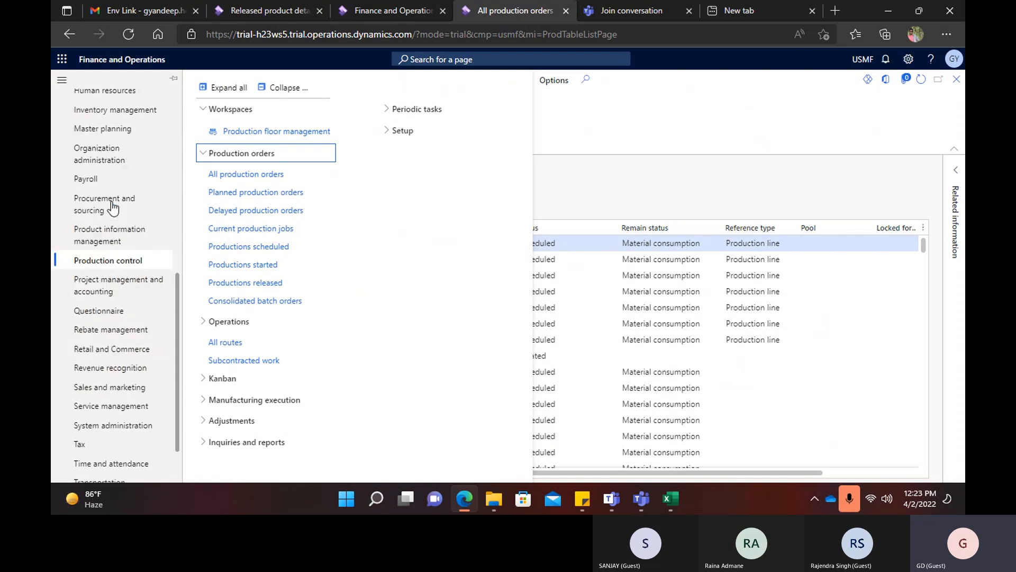
pyautogui.scroll(1, 113, 206)
pyautogui.click(114, 169)
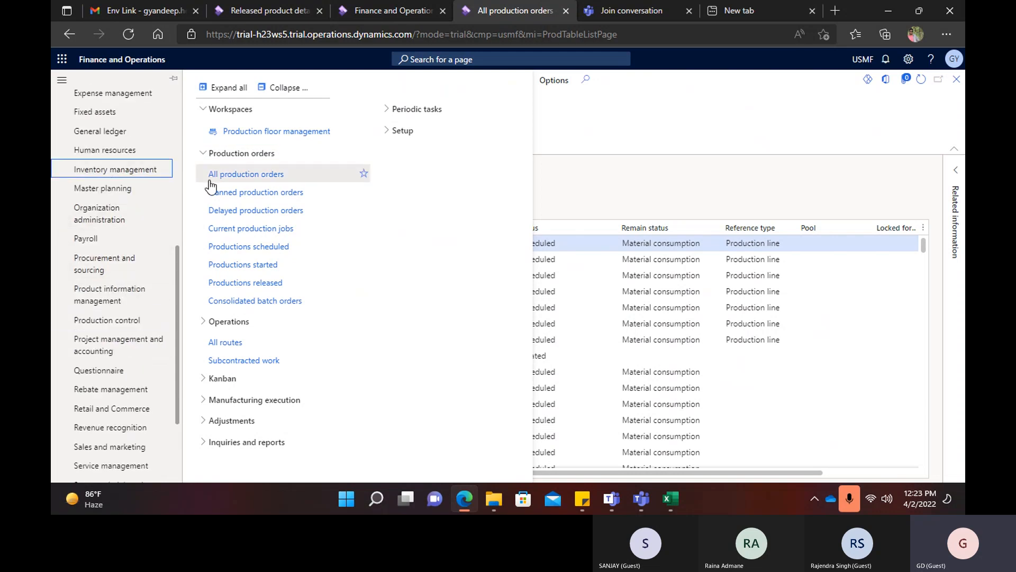
pyautogui.click(223, 215)
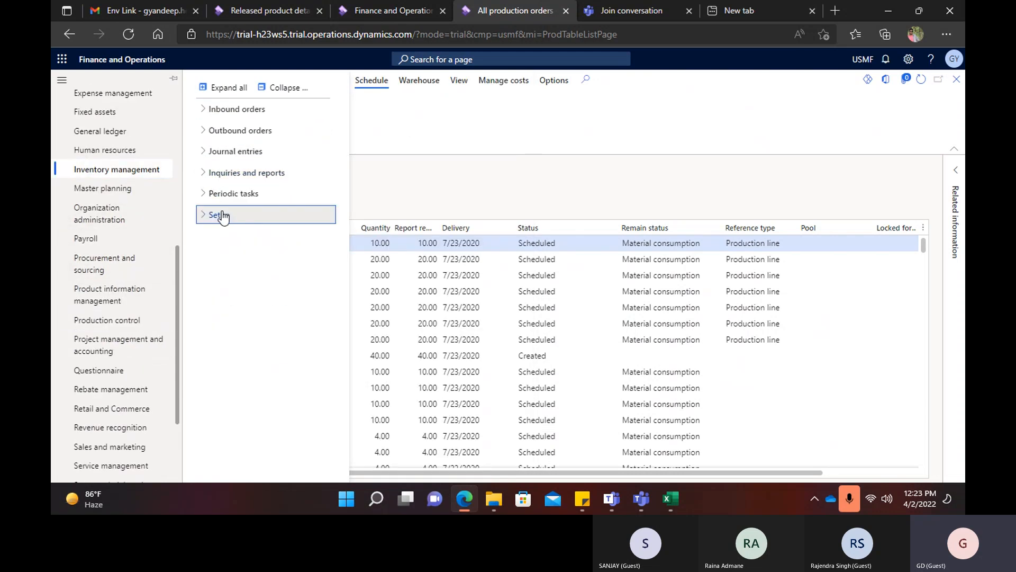
pyautogui.click(232, 405)
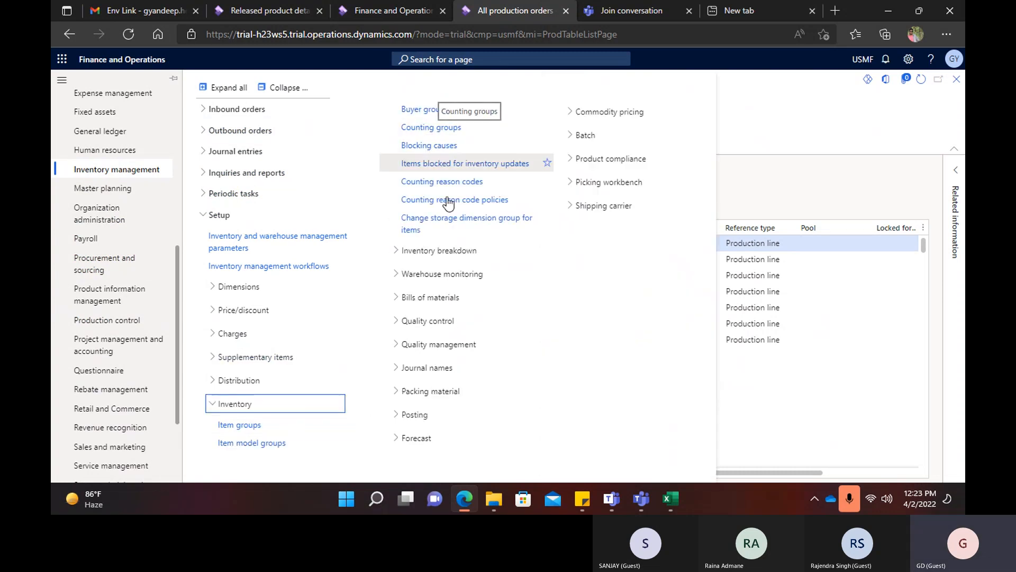
pyautogui.click(436, 252)
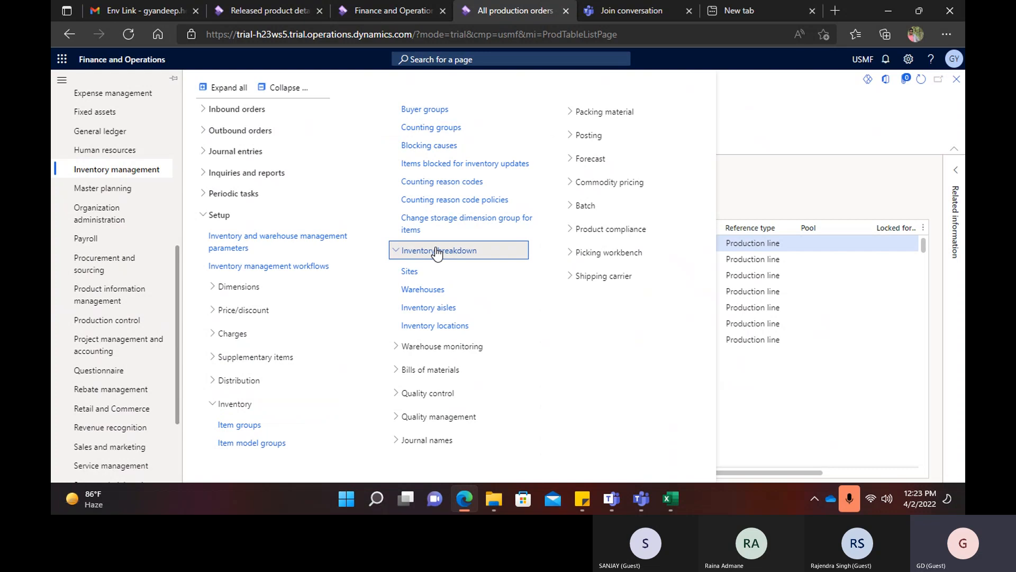
pyautogui.click(439, 345)
pyautogui.click(439, 346)
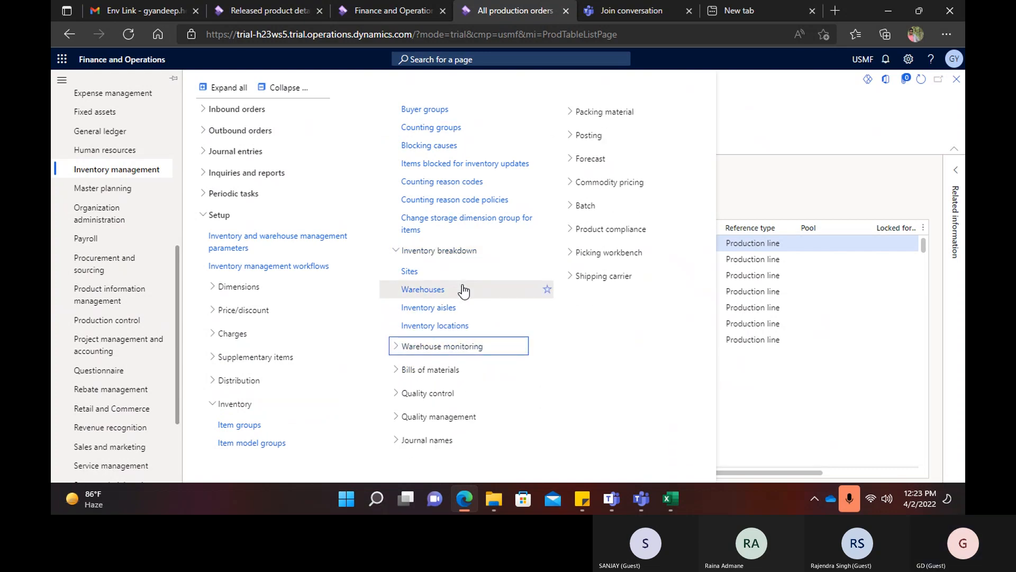
# Open Inventory reservation hierarchies from the Warehouse management inventory setup and examine the levels of the Batch hierarchy.
pyautogui.scroll(-2, 80, 344)
pyautogui.click(112, 477)
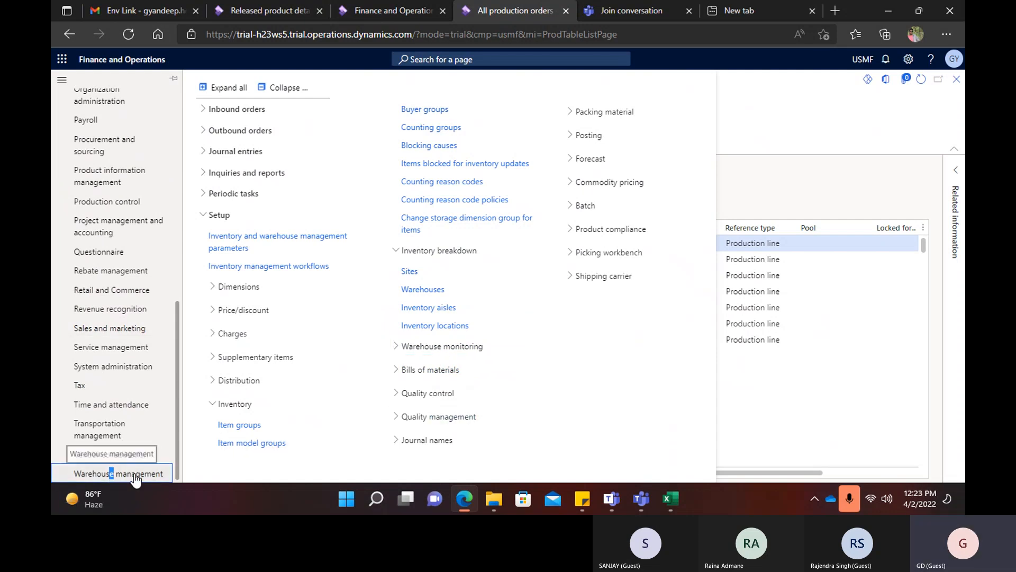
pyautogui.click(222, 391)
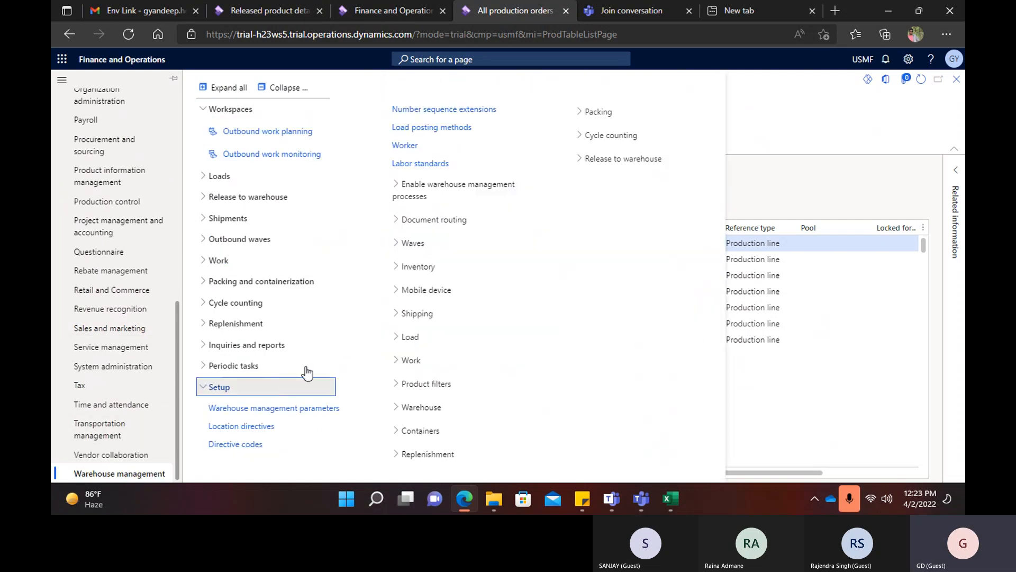
pyautogui.click(404, 270)
pyautogui.click(446, 441)
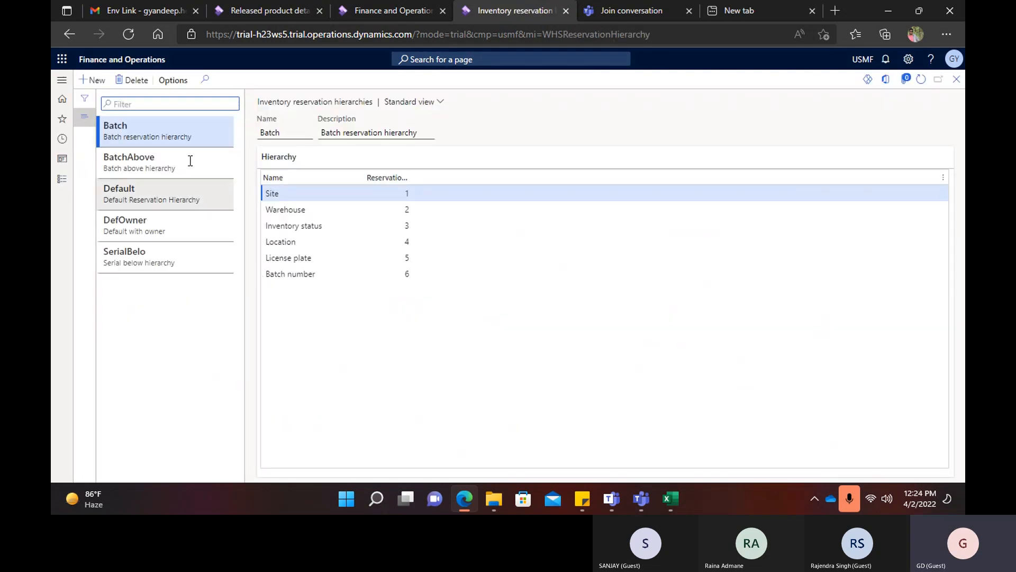
pyautogui.click(318, 197)
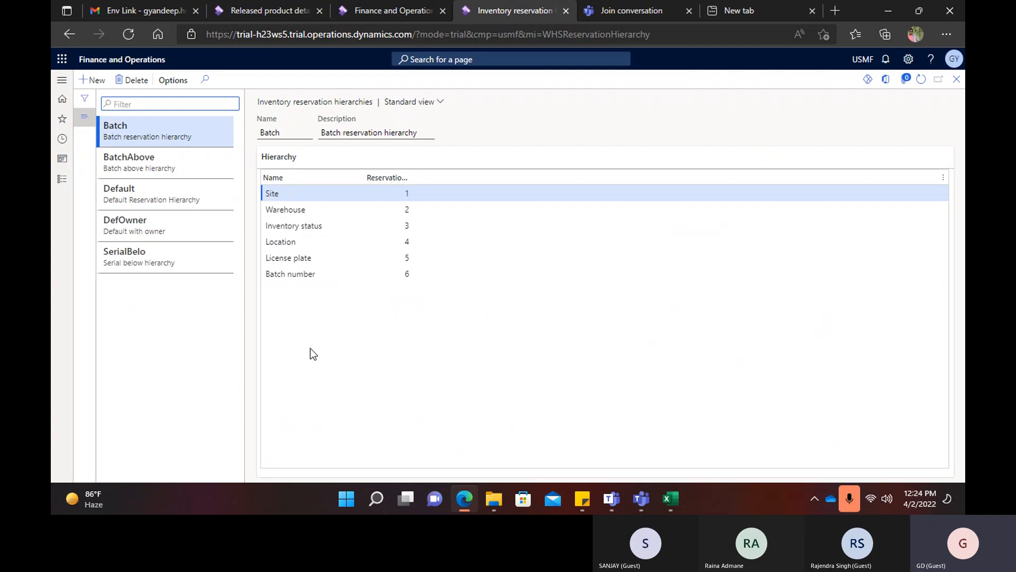
pyautogui.click(309, 194)
# Switch to the Excel workbook and enter the item A0001 in cell J22 of Sheet3.
pyautogui.click(667, 503)
pyautogui.click(546, 365)
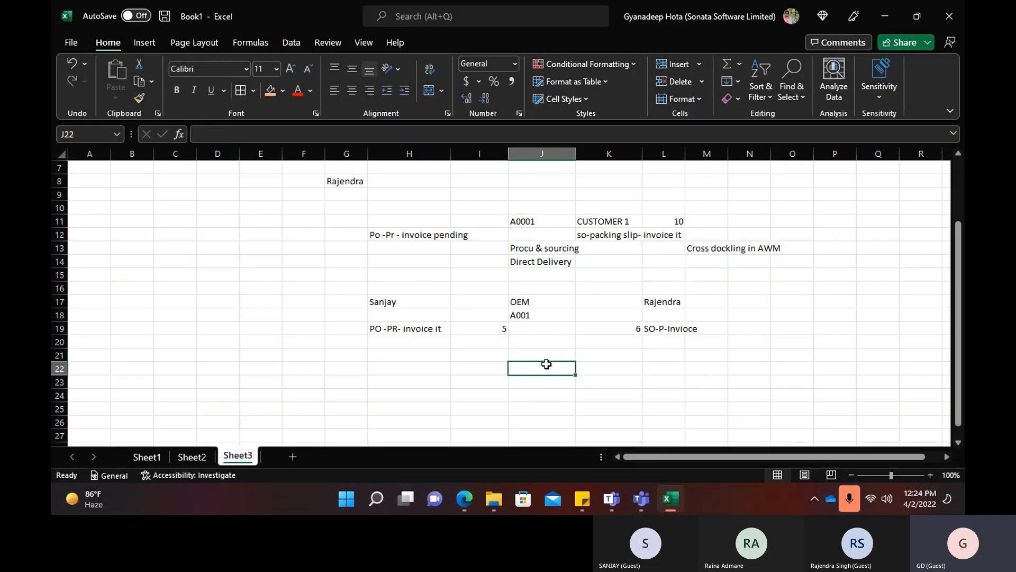
pyautogui.write('A0001')
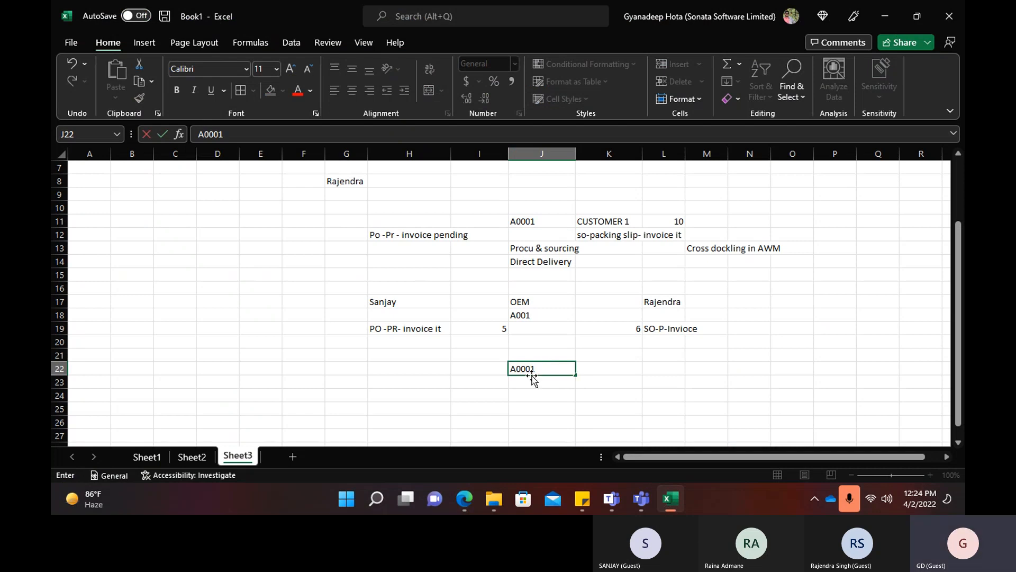
pyautogui.press('Return')
# List the first two reservation levels below item A0001 as SITE in J23 and WARE in J24.
pyautogui.click(479, 370)
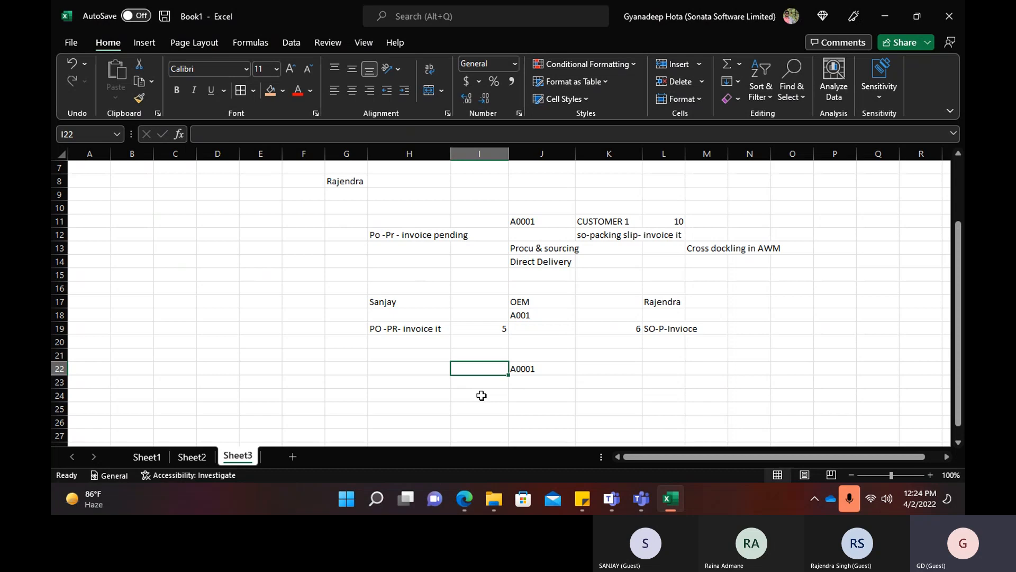
pyautogui.click(522, 373)
pyautogui.click(570, 385)
pyautogui.write('SlRE')
pyautogui.press('BackSpace')
pyautogui.press('BackSpace')
pyautogui.write('TE')
pyautogui.press('Left')
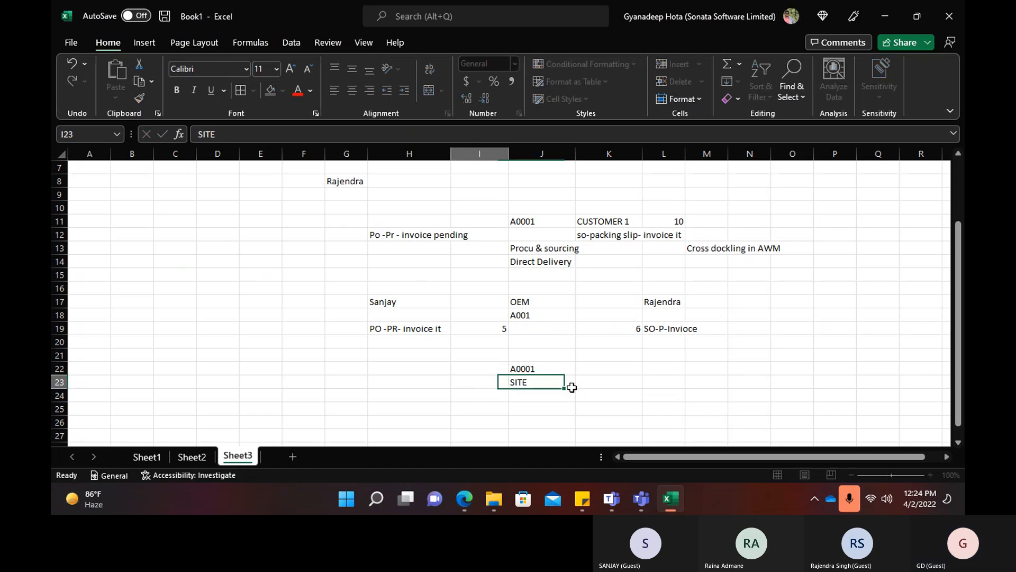
pyautogui.click(572, 391)
pyautogui.write('WARE')
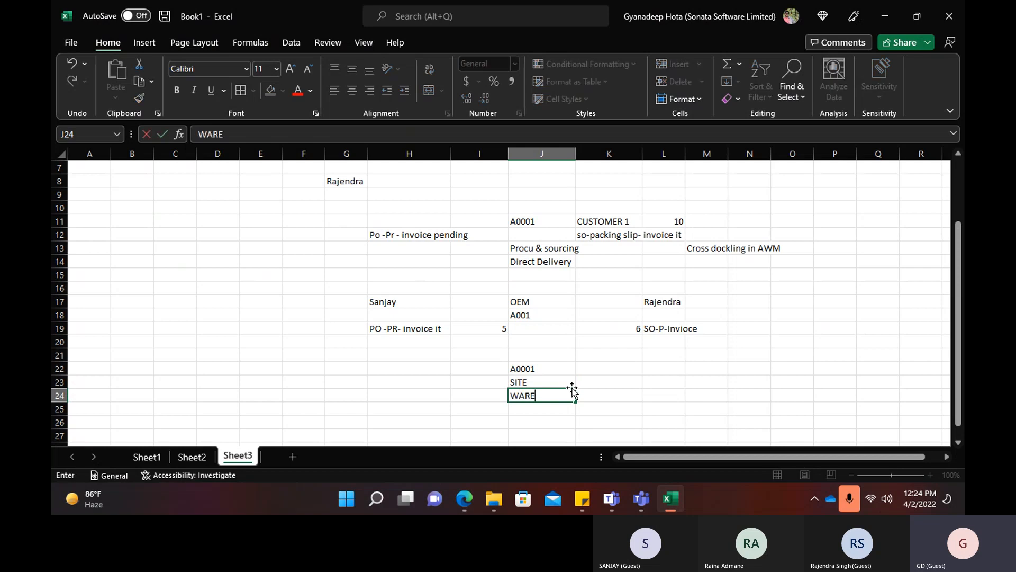
pyautogui.press('Return')
# Check the Batch hierarchy's level order in Dynamics 365, and begin the next level in Excel cell J25 with IN.
pyautogui.hotkey('alt', 'Tab')
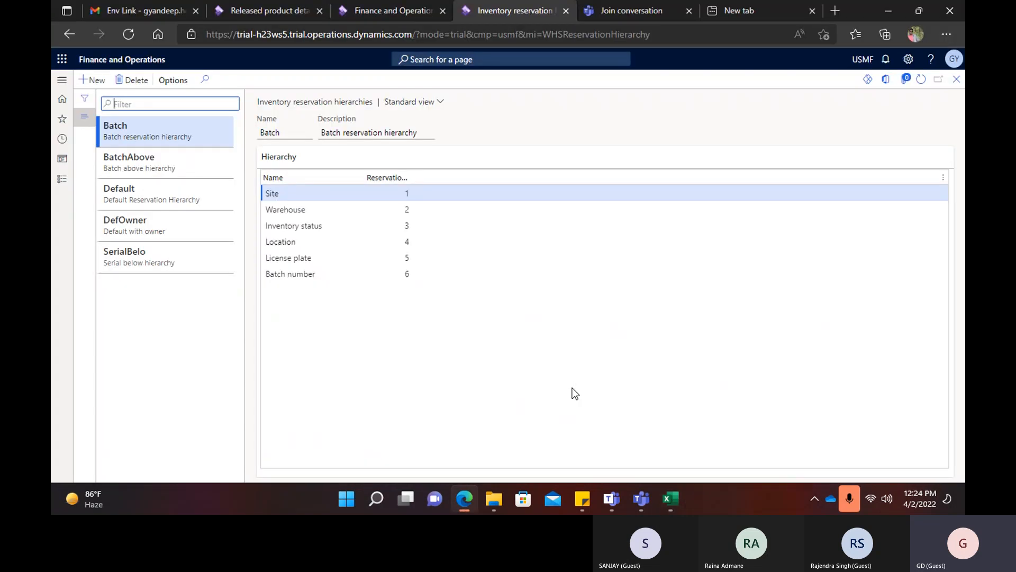
pyautogui.hotkey('alt', 'Tab')
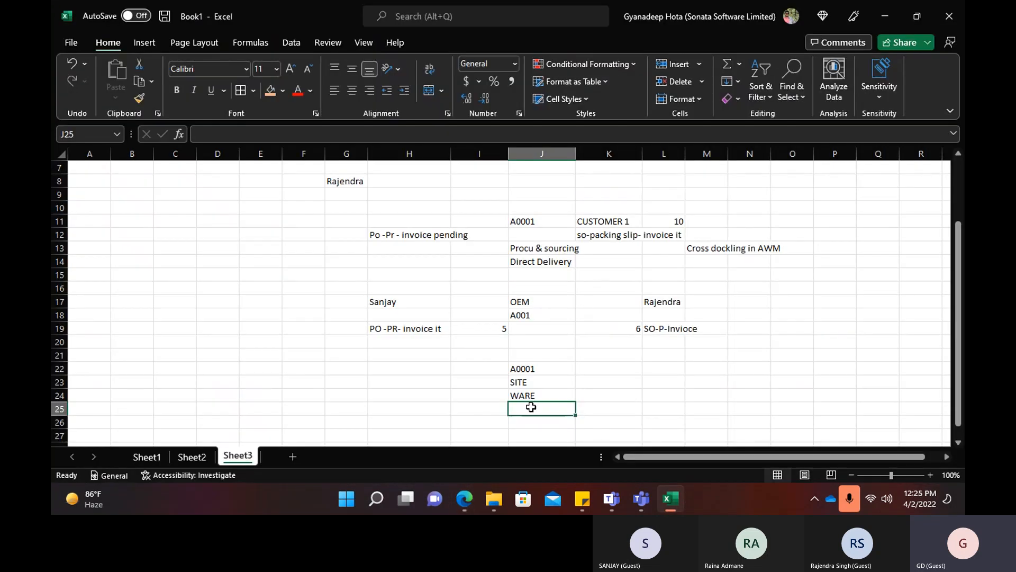
pyautogui.write('IN')
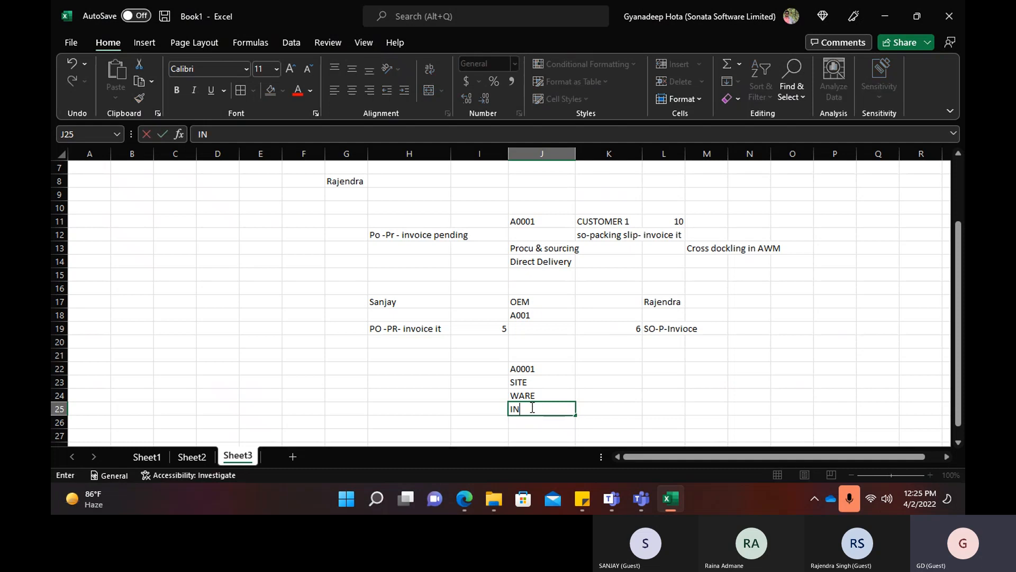
# Add LOCATION in J26 and LICE in J27 below the SITE, WARE and IN entries on Sheet3.
pyautogui.press('Return')
pyautogui.write('LOCATION')
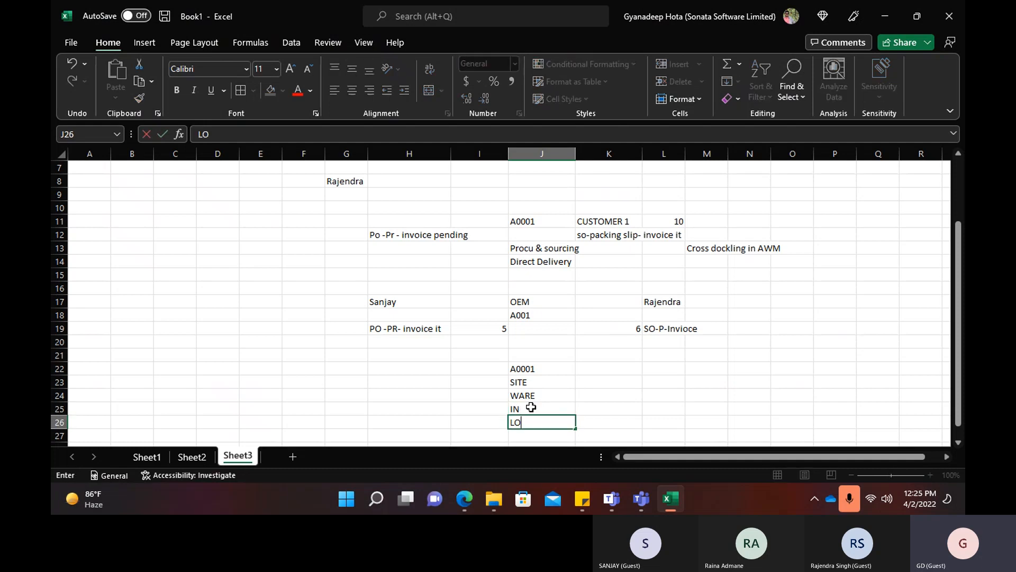
pyautogui.press('Tab')
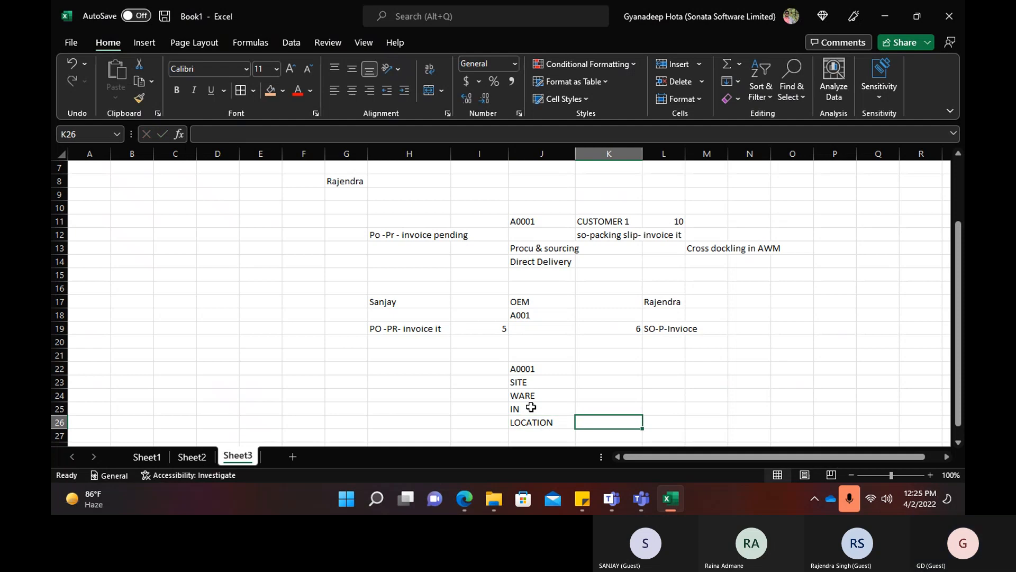
pyautogui.press('Down')
pyautogui.press('Left')
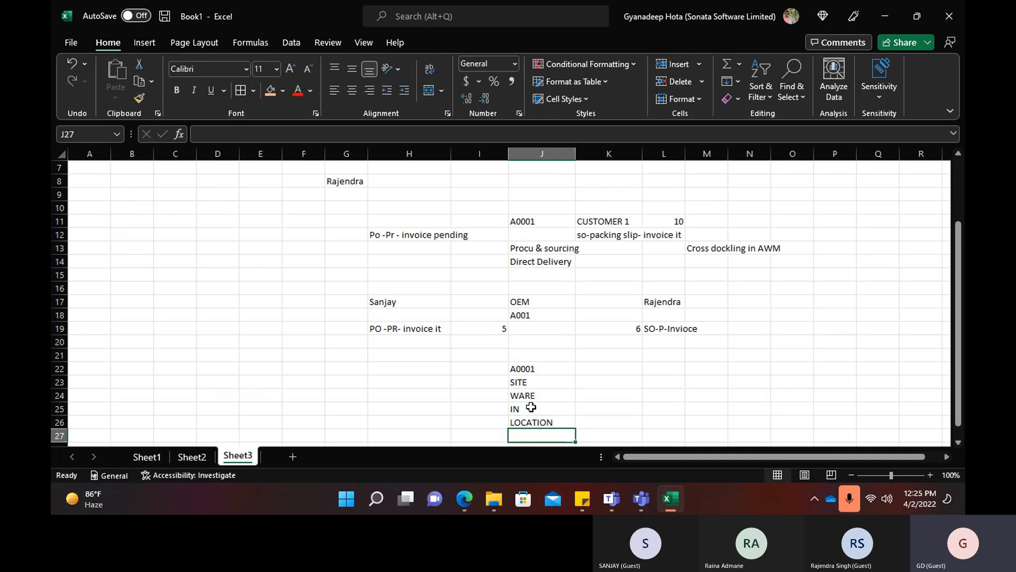
pyautogui.write('LICE')
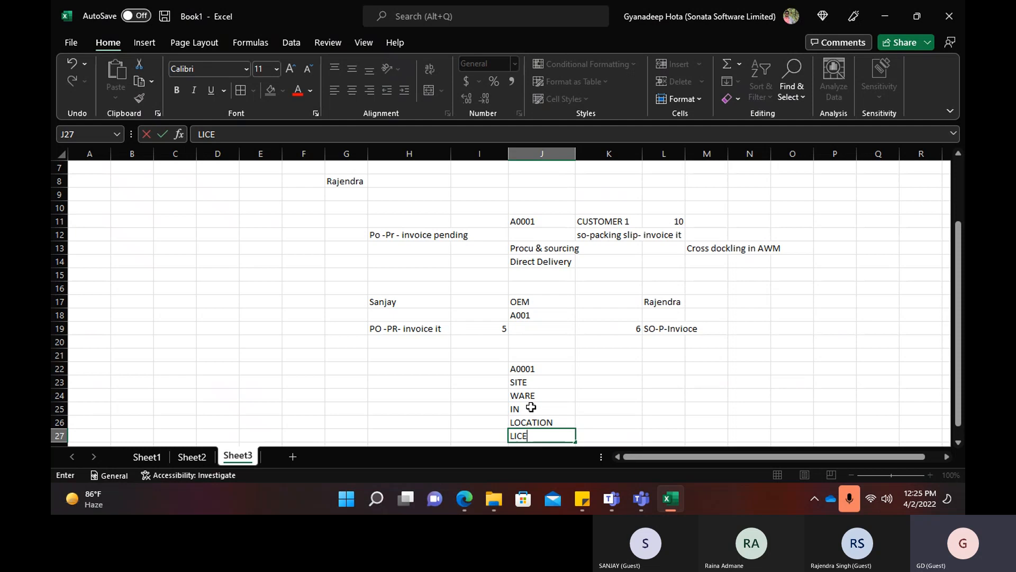
pyautogui.press('Tab')
# Switch to the new released product form in Dynamics 365 Finance and Operations and set the buyer group to 10.
pyautogui.hotkey('alt', 'Tab')
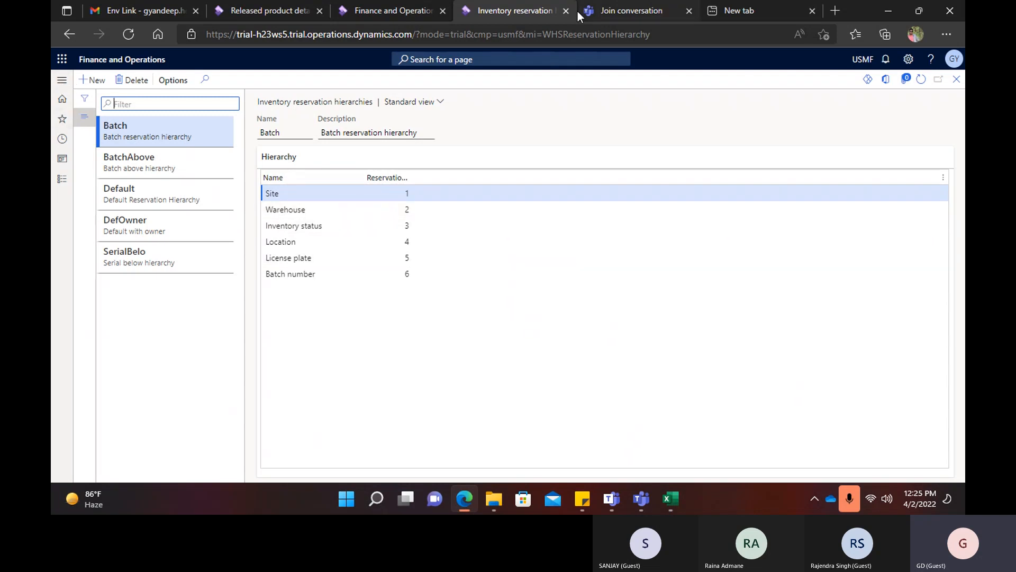
pyautogui.click(264, 10)
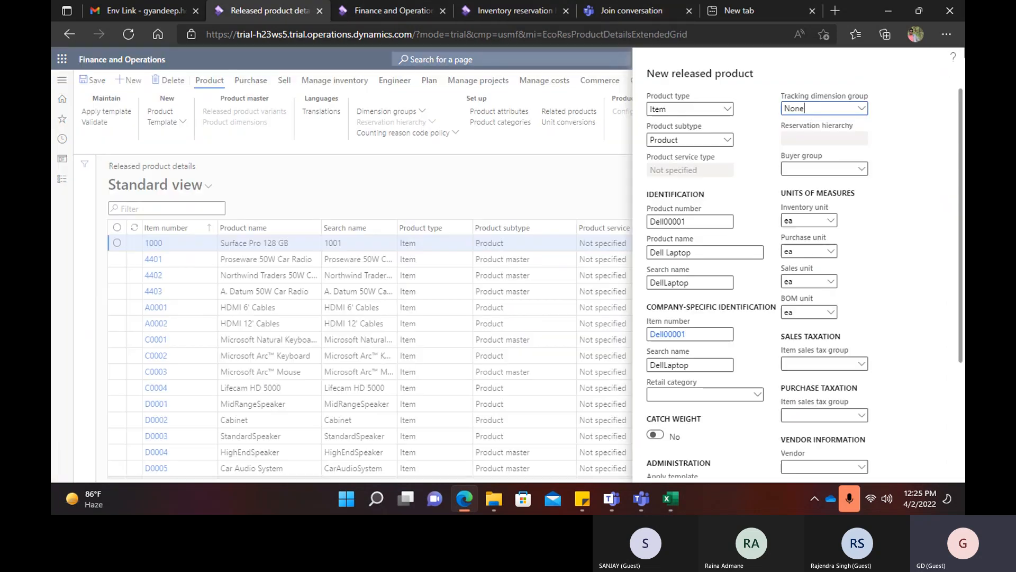
pyautogui.click(861, 169)
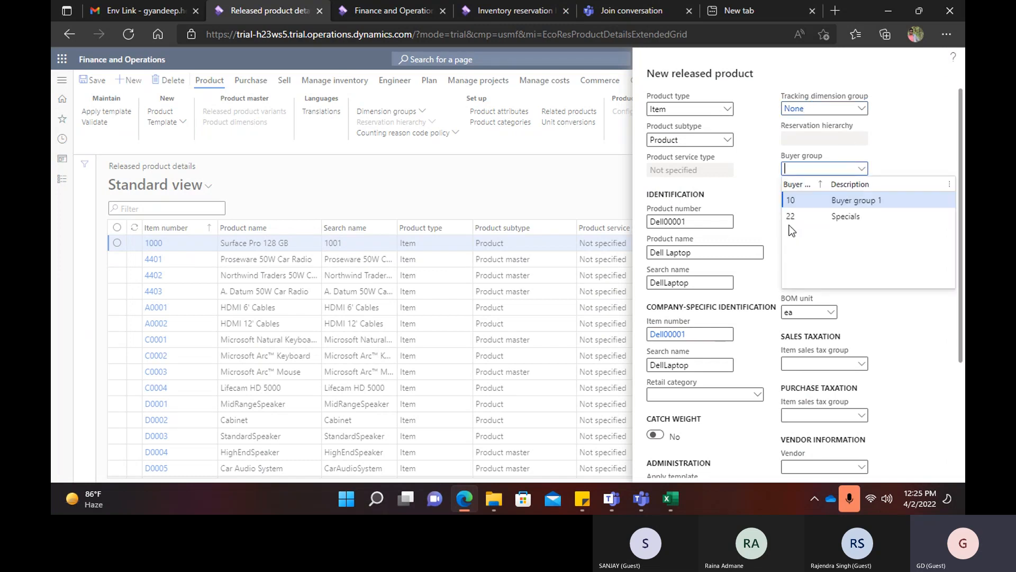
pyautogui.click(856, 199)
pyautogui.scroll(-2, 829, 207)
pyautogui.scroll(2, 812, 165)
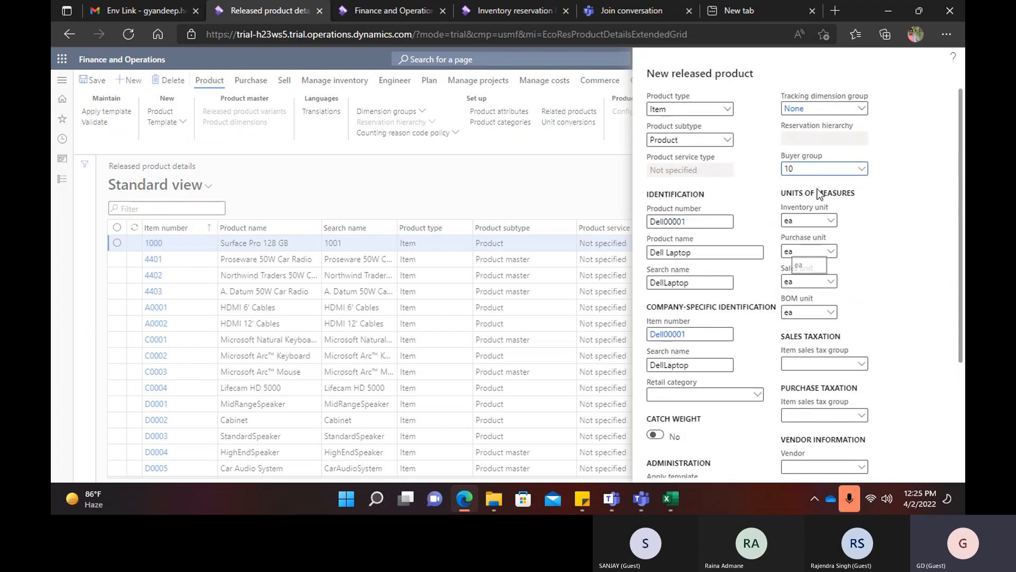
# Examine the available inventory units and the BOM unit for the new product.
pyautogui.click(828, 222)
pyautogui.click(830, 221)
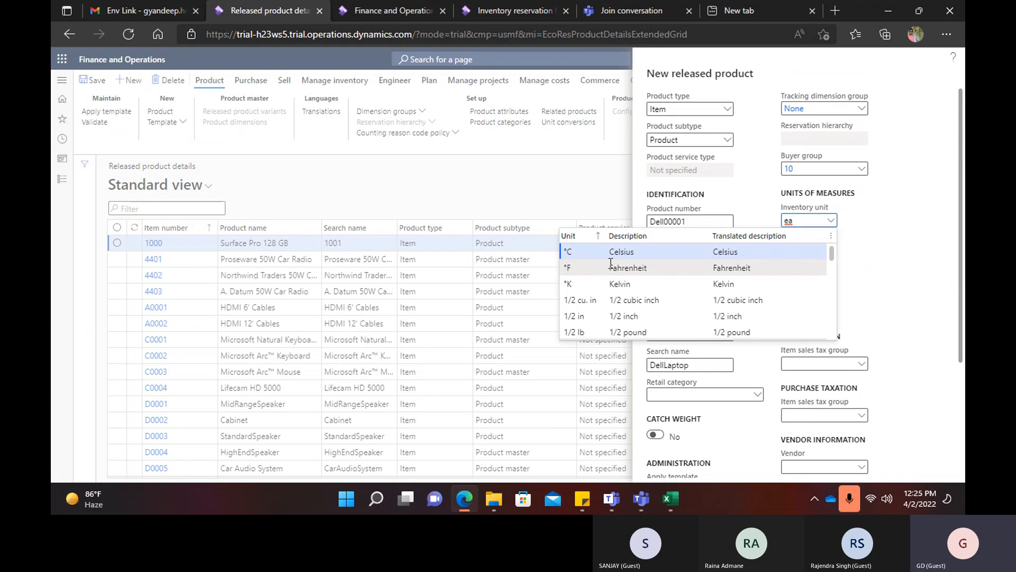
pyautogui.scroll(-5, 653, 291)
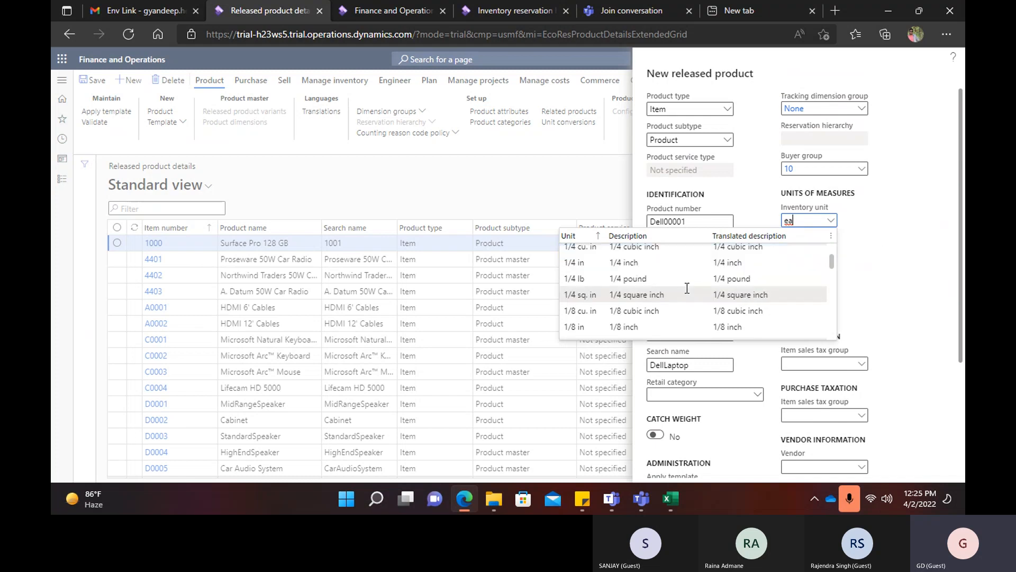
pyautogui.scroll(-3, 652, 291)
pyautogui.click(864, 262)
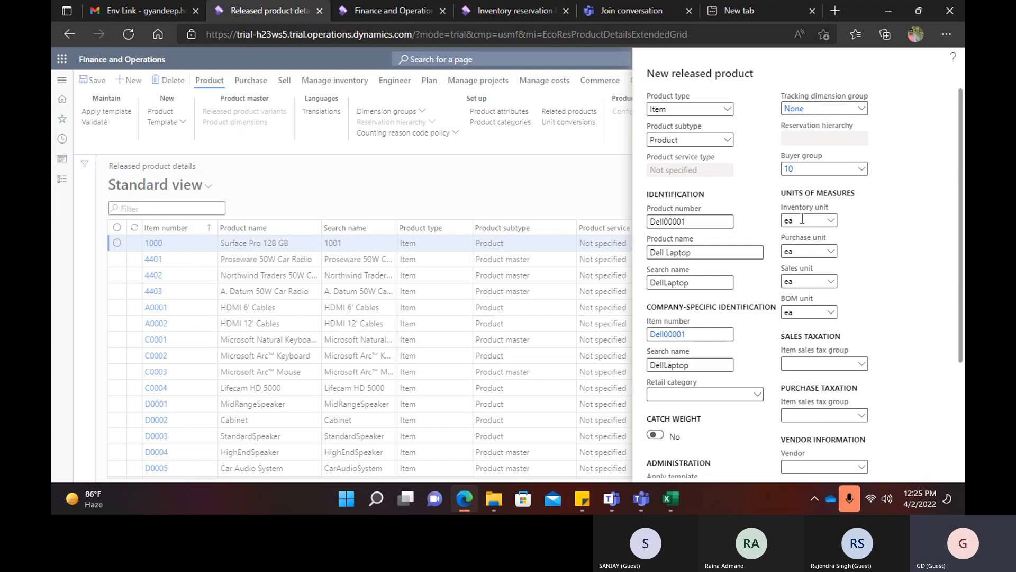
pyautogui.click(796, 311)
pyautogui.doubleClick(796, 311)
# Set the purchase price to 100, sales price to 150 and inventory price to 150, and create the released product.
pyautogui.scroll(-3, 888, 291)
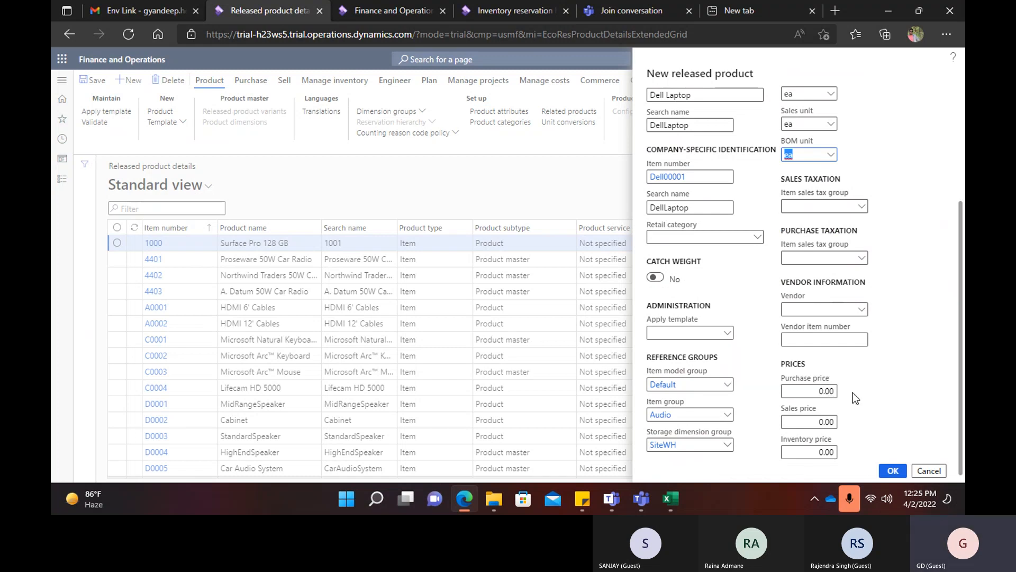
pyautogui.click(824, 391)
pyautogui.press('BackSpace')
pyautogui.write('100')
pyautogui.click(820, 422)
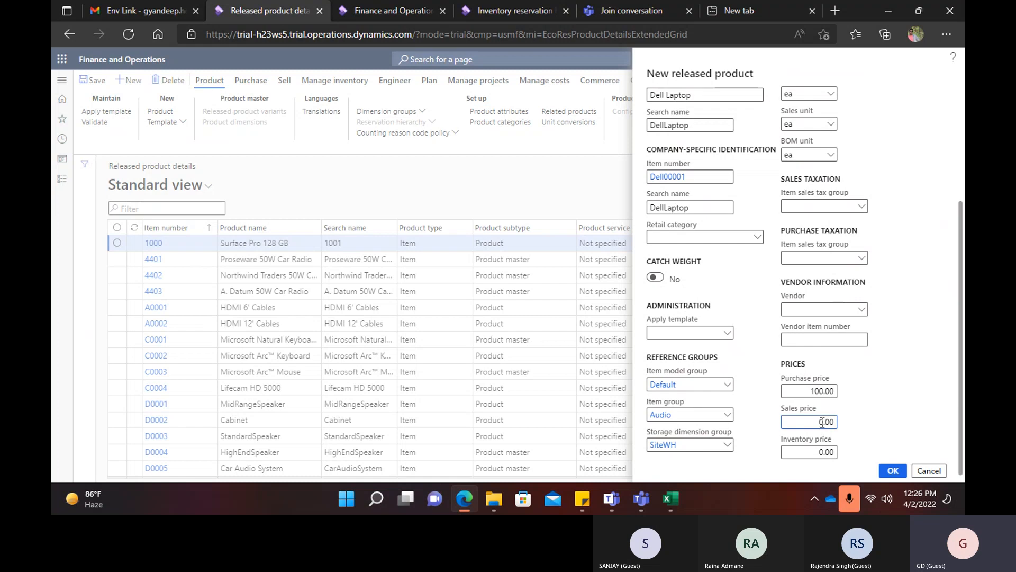
pyautogui.write('150')
pyautogui.click(823, 451)
pyautogui.write('150')
pyautogui.click(892, 471)
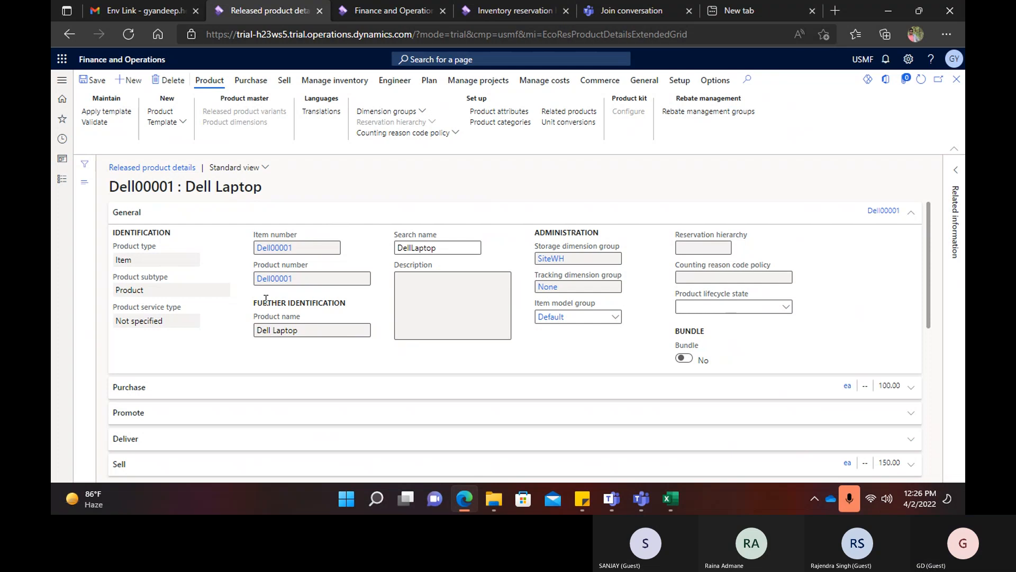
# Examine the Dell Laptop product's details and its template creation options.
pyautogui.scroll(-3, 266, 300)
pyautogui.scroll(2, 188, 244)
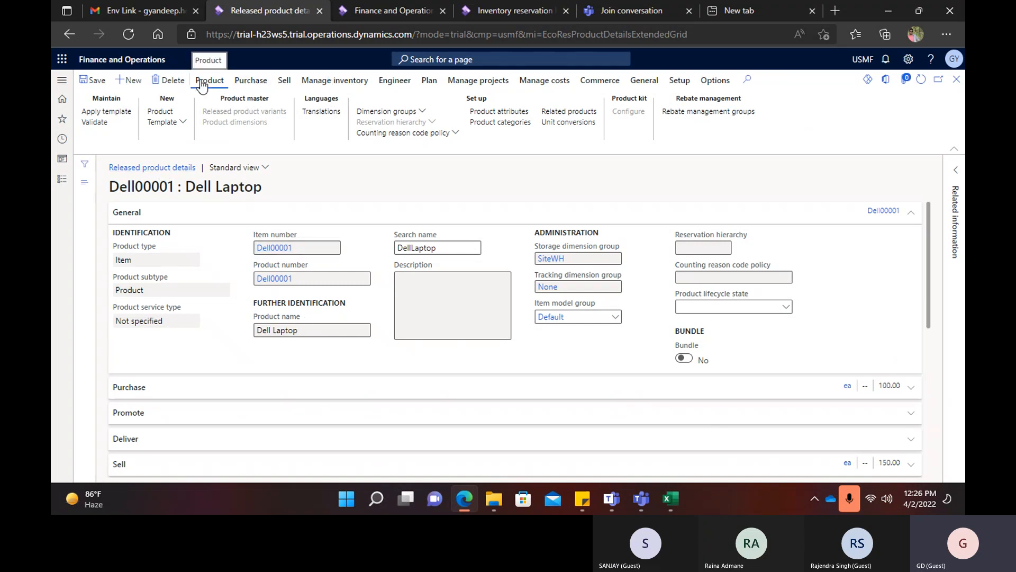
pyautogui.click(121, 112)
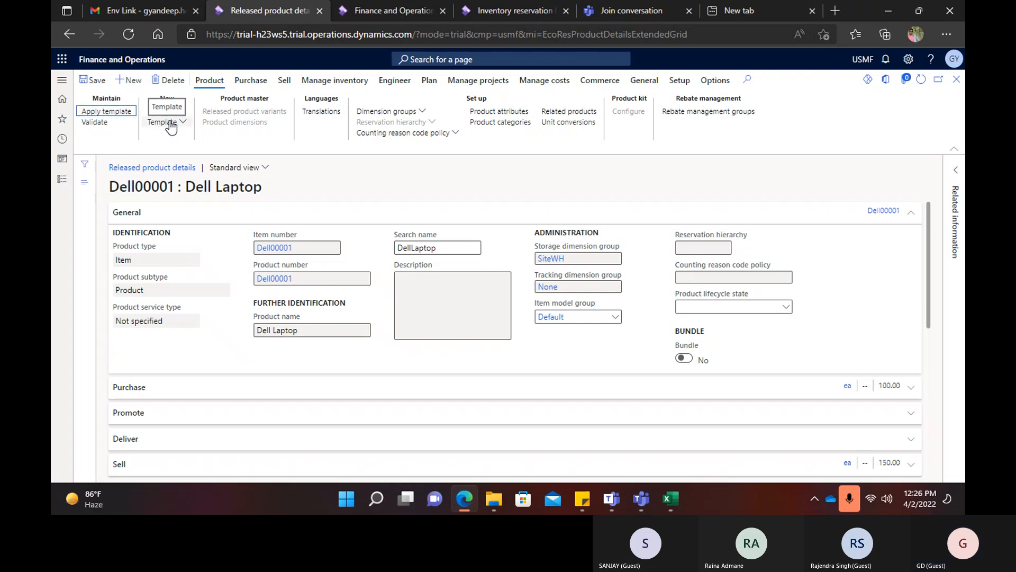
pyautogui.click(181, 125)
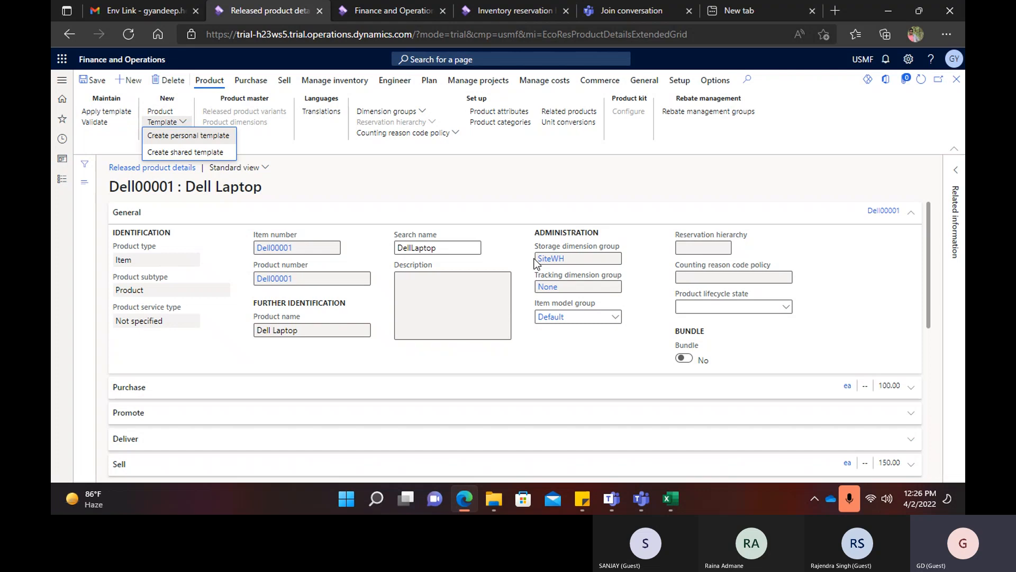
# Start a new session in the second Finance and Operations browser tab and return to the Dell Laptop product.
pyautogui.click(407, 9)
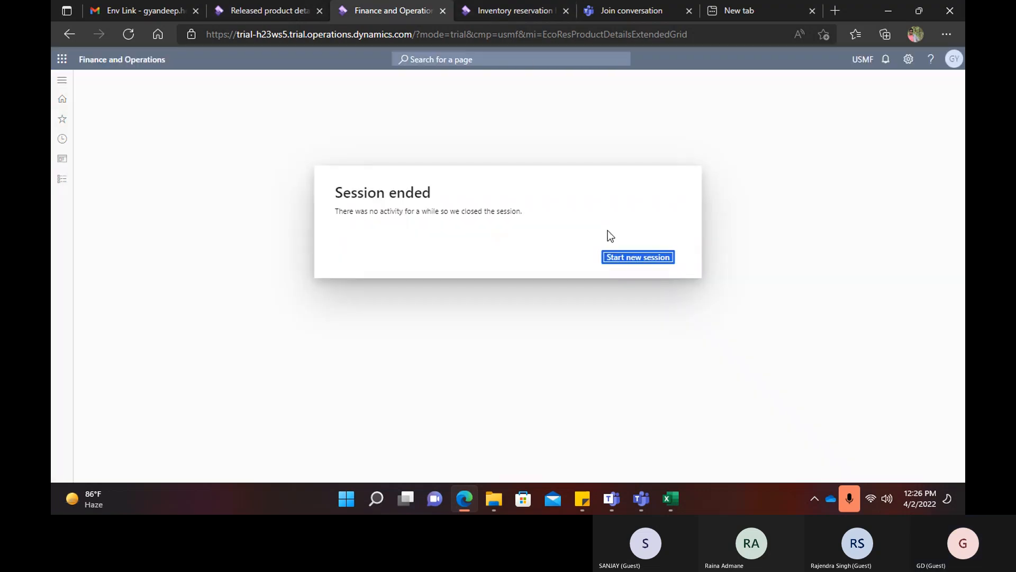
pyautogui.click(613, 257)
pyautogui.click(488, 15)
pyautogui.click(288, 9)
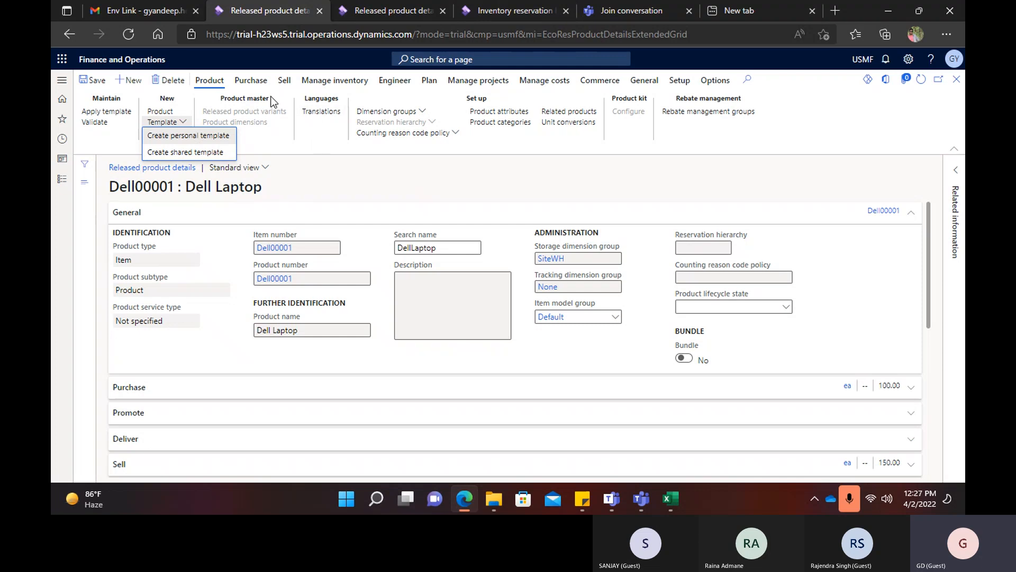
# Create a personal template named dE365 dEmo from the Dell Laptop product.
pyautogui.click(179, 136)
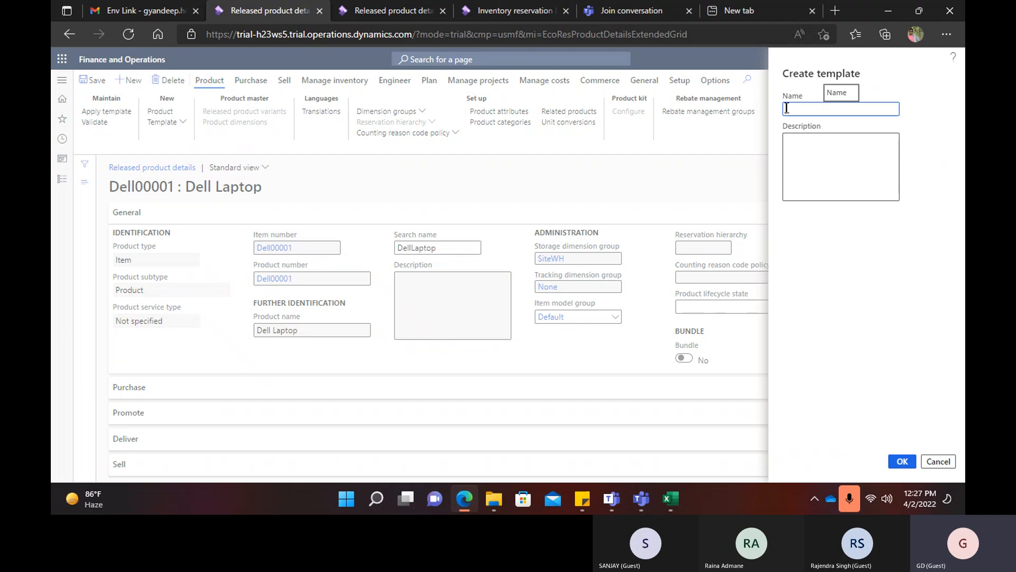
pyautogui.write('D')
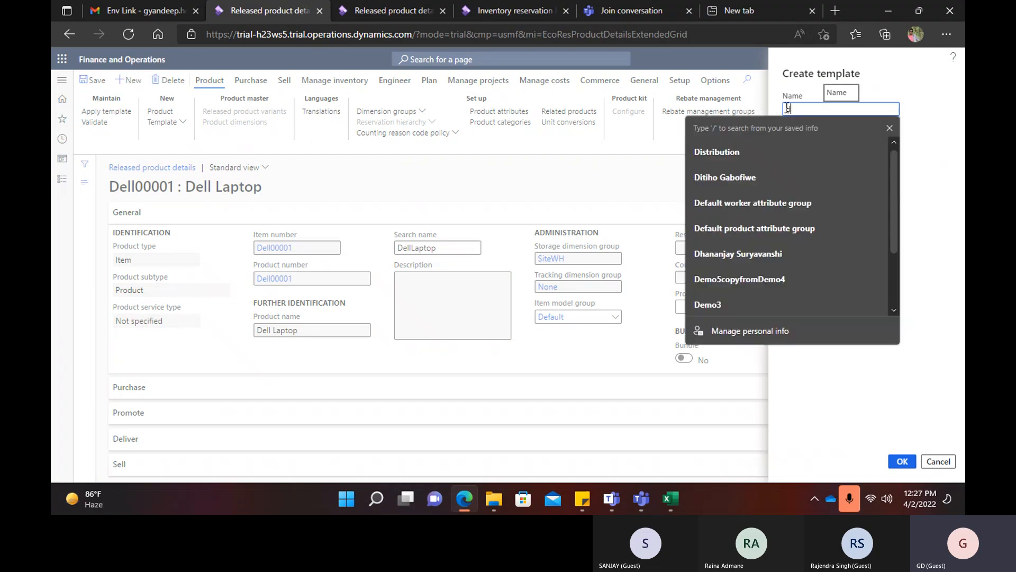
pyautogui.write('E365 dEMO')
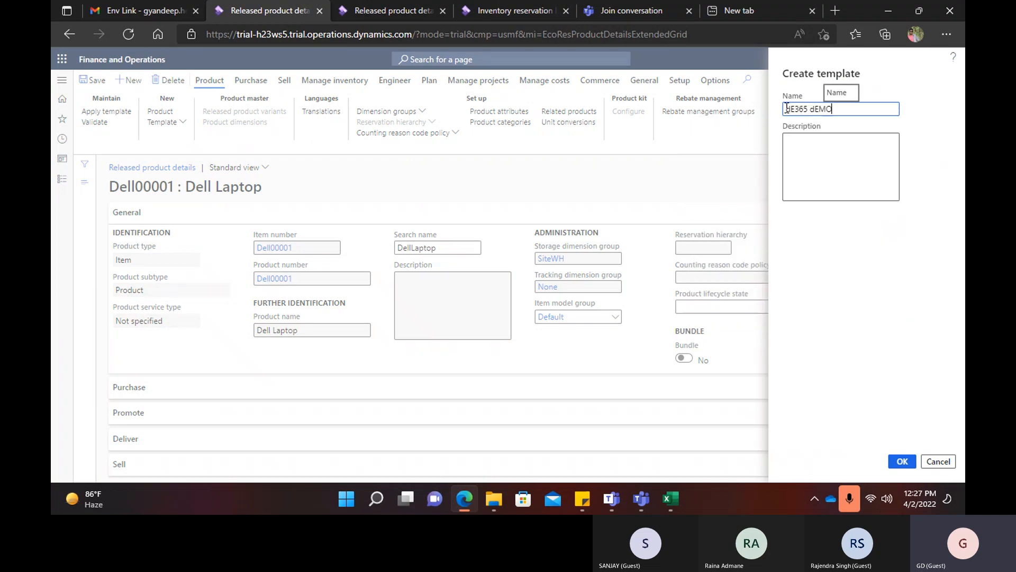
pyautogui.press('BackSpace')
pyautogui.press('BackSpace')
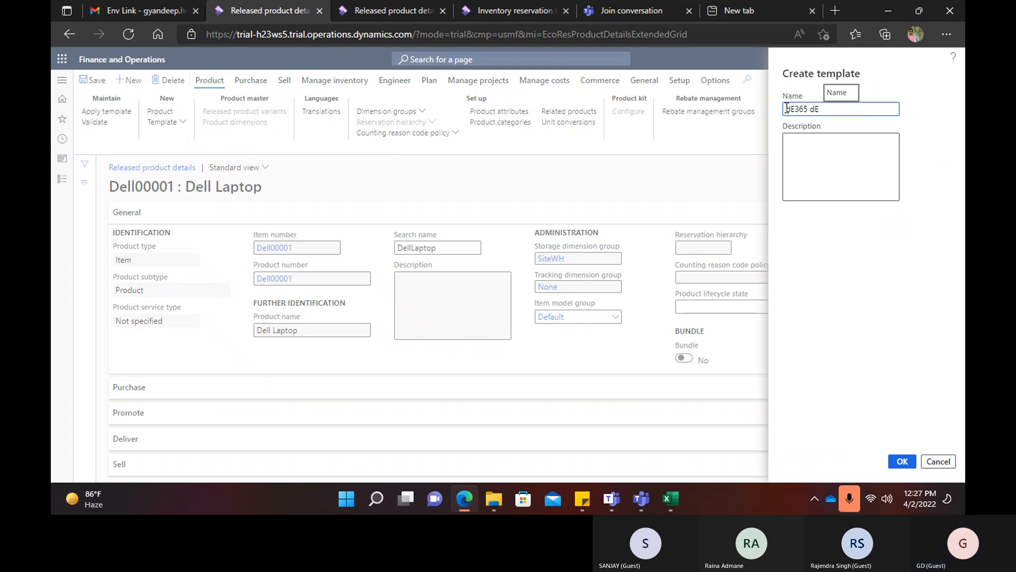
pyautogui.write('mo')
pyautogui.hotkey('ctrl', 'a')
pyautogui.hotkey('ctrl', 'c')
pyautogui.click(800, 109)
pyautogui.press('BackSpace')
pyautogui.hotkey('ctrl', 'v')
pyautogui.click(899, 458)
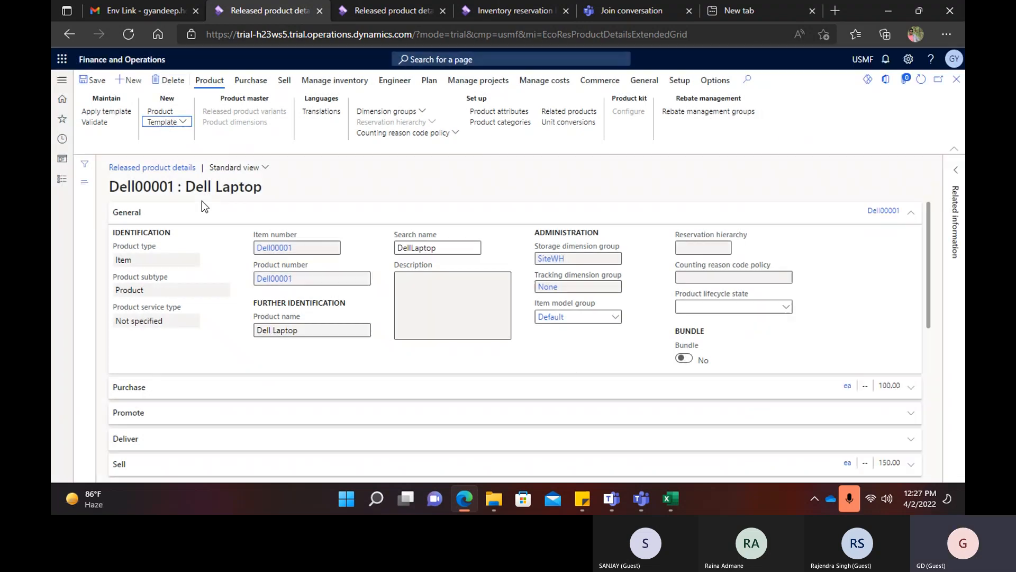
# Open the A0001 HDMI 6' Cables product from the released products list in the second browser tab.
pyautogui.click(183, 127)
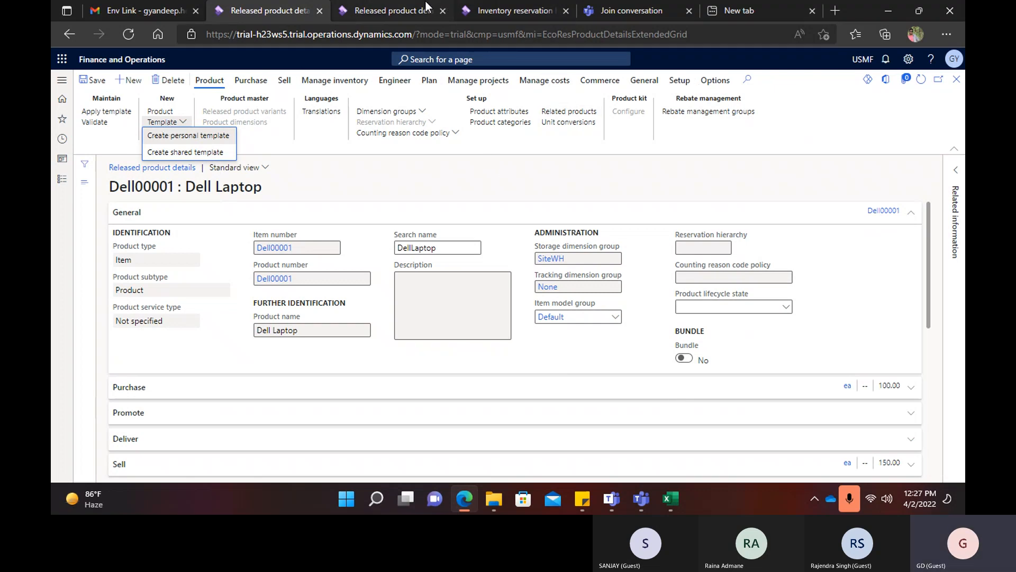
pyautogui.click(406, 8)
pyautogui.scroll(-5, 168, 302)
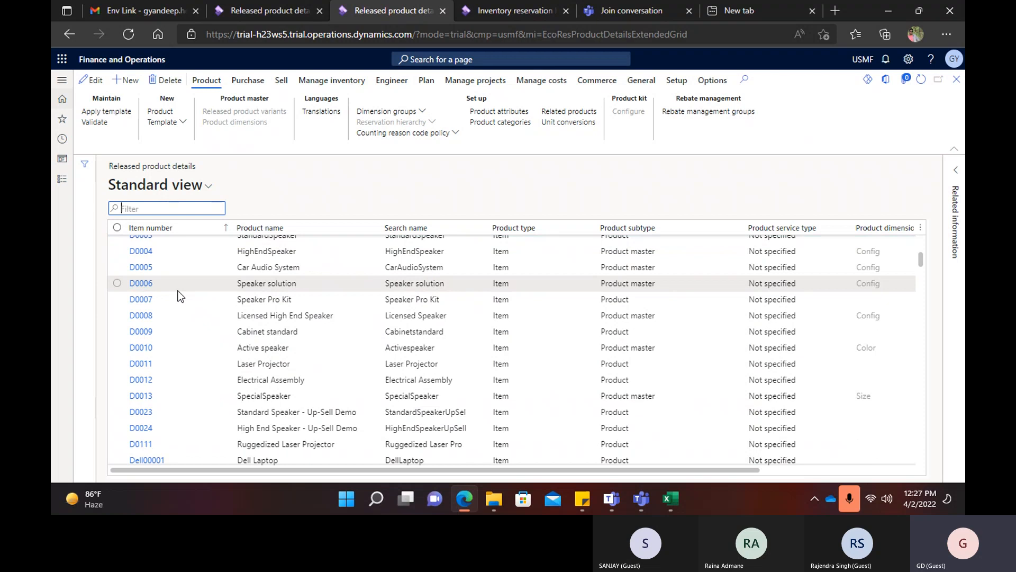
pyautogui.scroll(5, 168, 306)
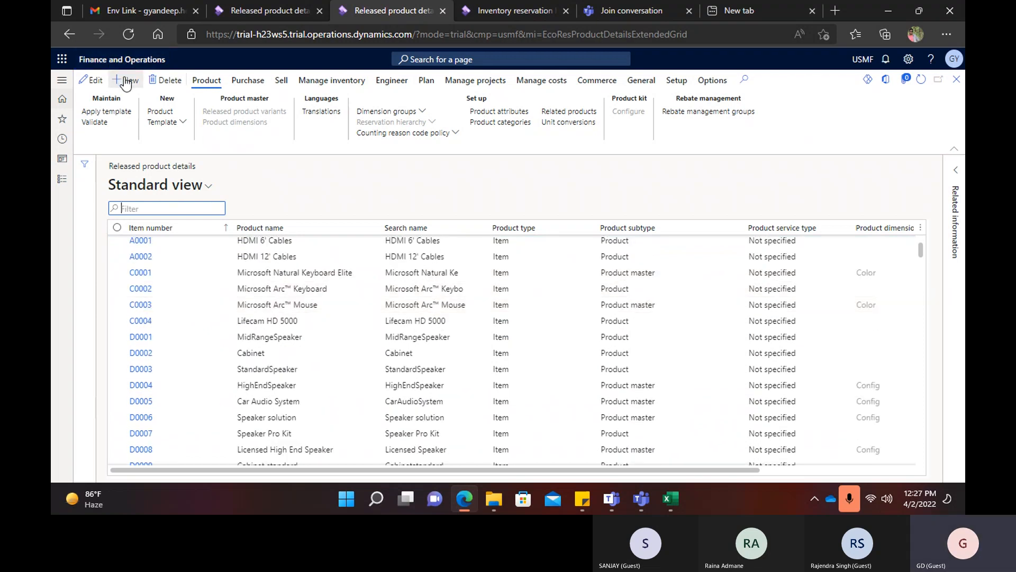
pyautogui.scroll(2, 129, 264)
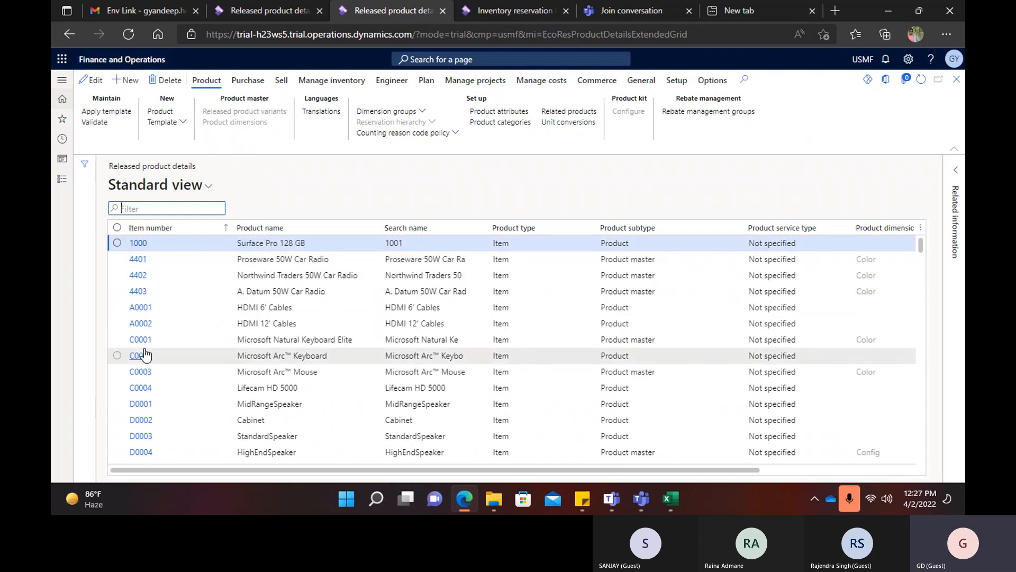
pyautogui.click(166, 311)
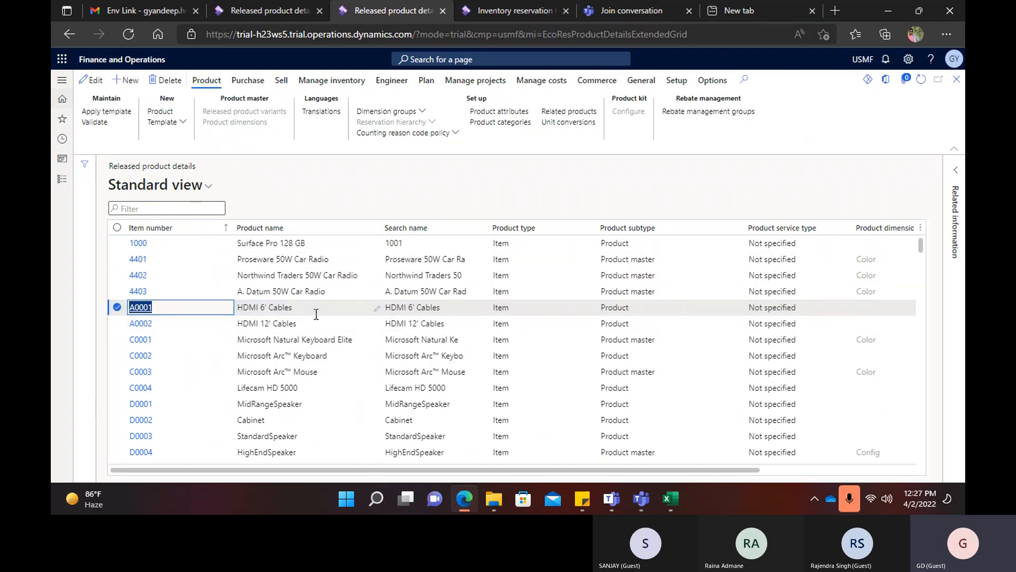
pyautogui.click(156, 307)
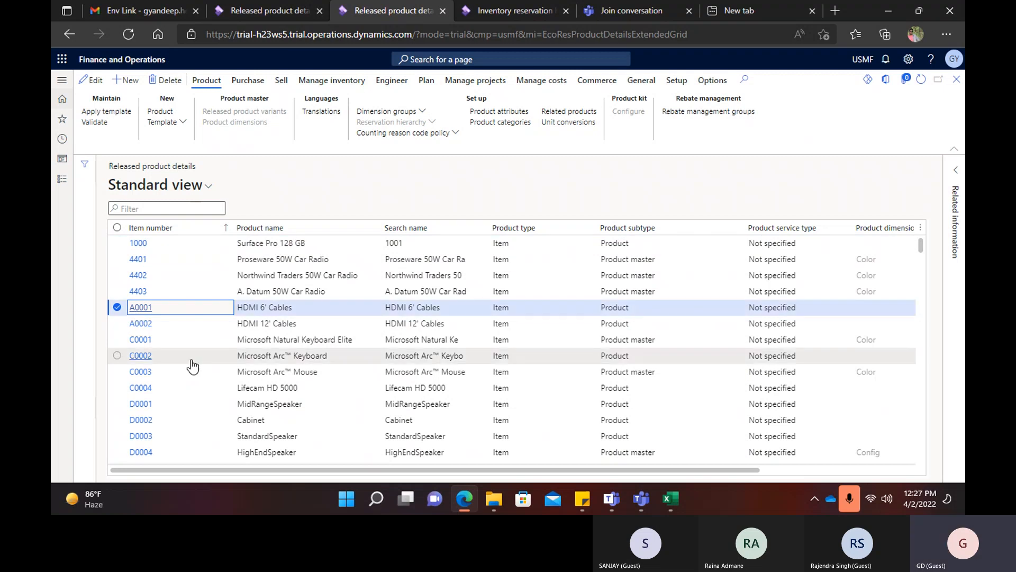
pyautogui.click(143, 308)
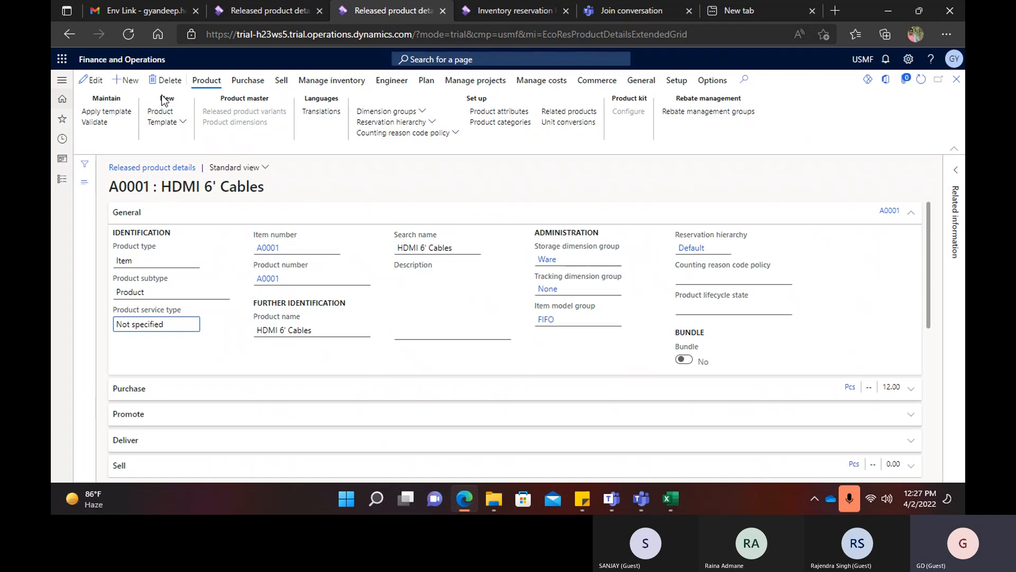
# Create a personal template named D365tuto from the HDMI 6' Cables product, using the same text as its description.
pyautogui.click(185, 121)
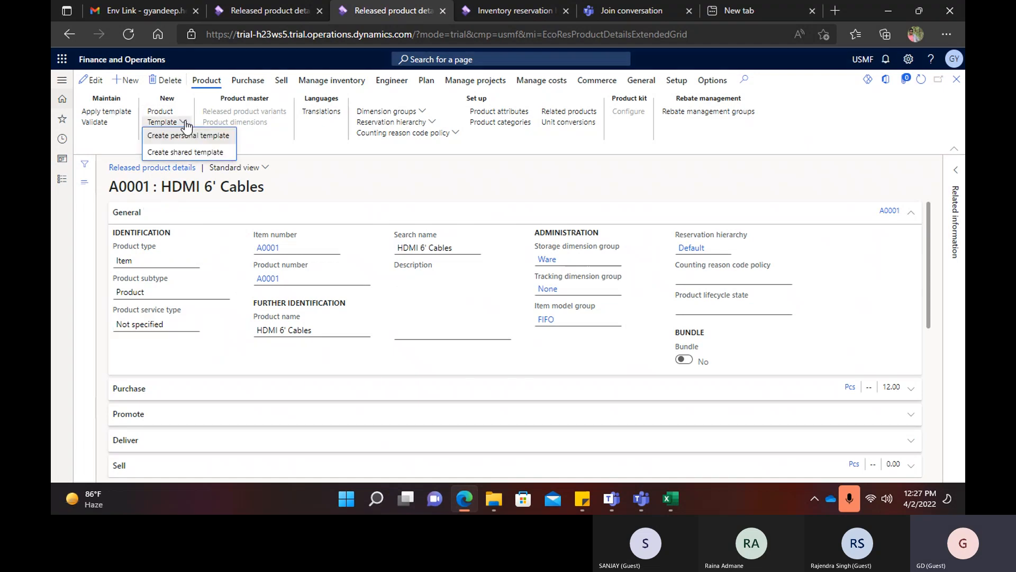
pyautogui.click(187, 137)
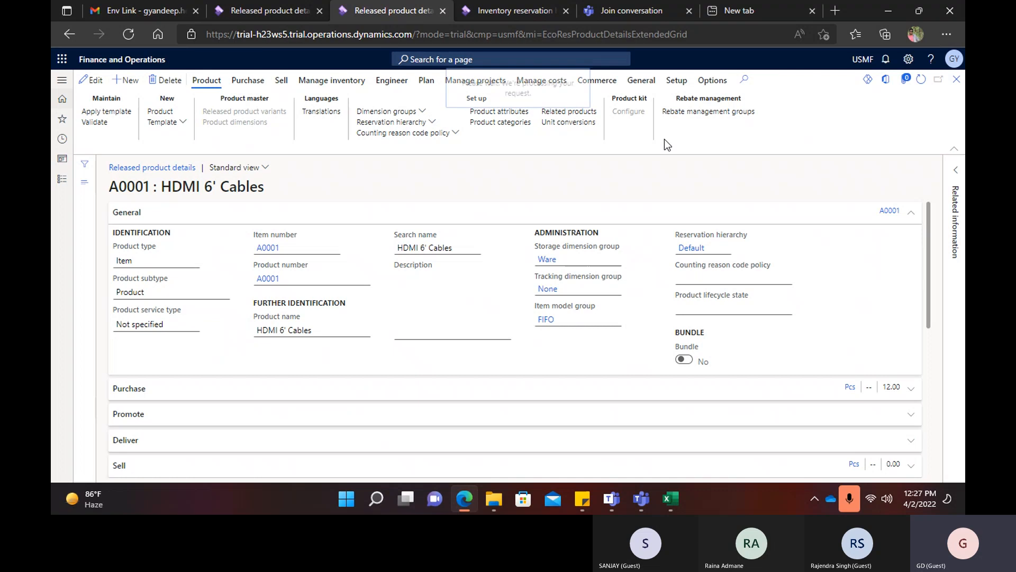
pyautogui.write('D3')
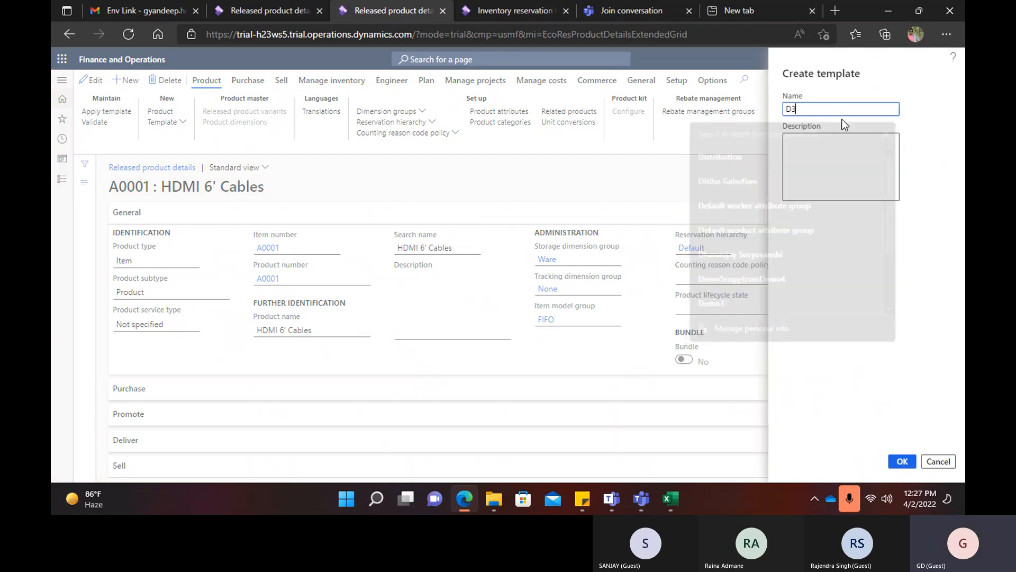
pyautogui.write('65tuto')
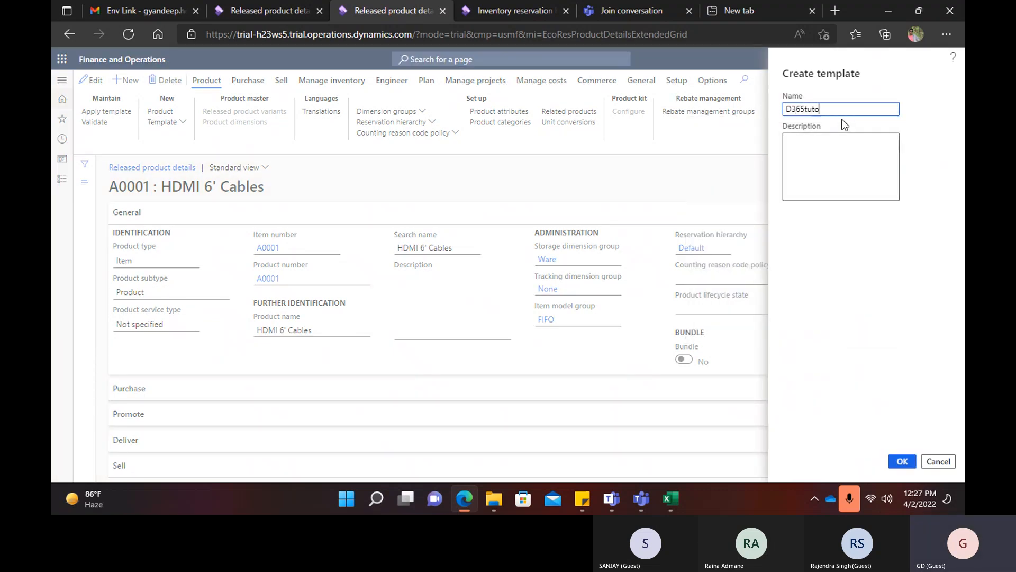
pyautogui.moveTo(825, 110); pyautogui.dragTo(748, 115)
pyautogui.hotkey('ctrl', 'c')
pyautogui.click(847, 167)
pyautogui.hotkey('ctrl', 'v')
pyautogui.click(902, 461)
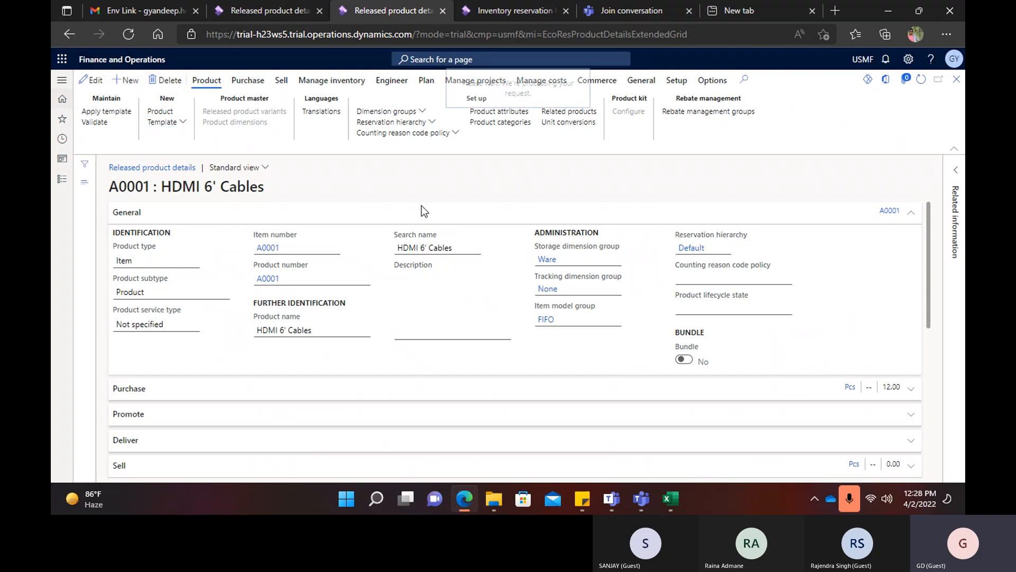
# Start a new released product with Lenovo001 as both its product number and product name.
pyautogui.hotkey('alt', 'n')
pyautogui.click(677, 222)
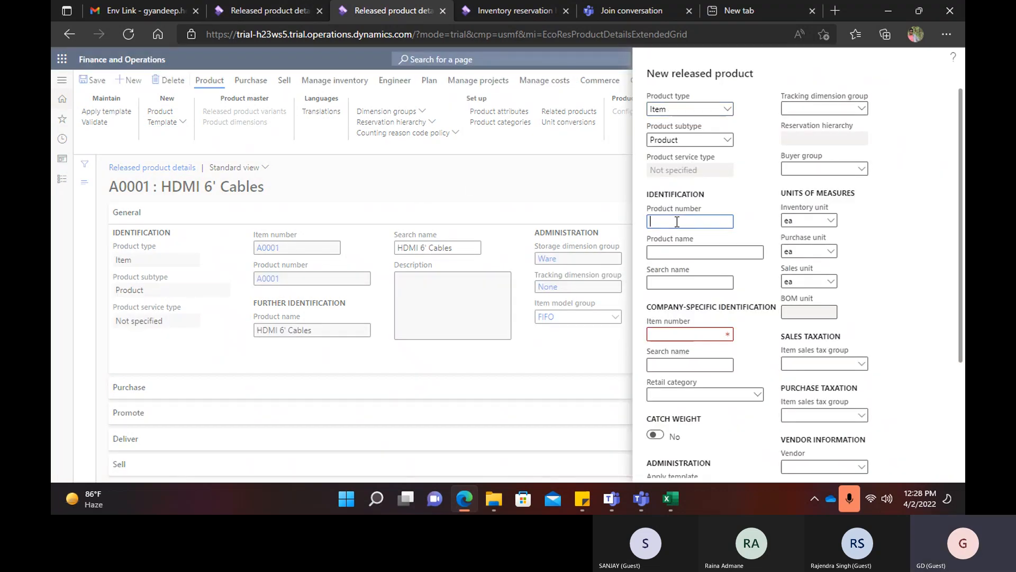
pyautogui.write('Lenovo')
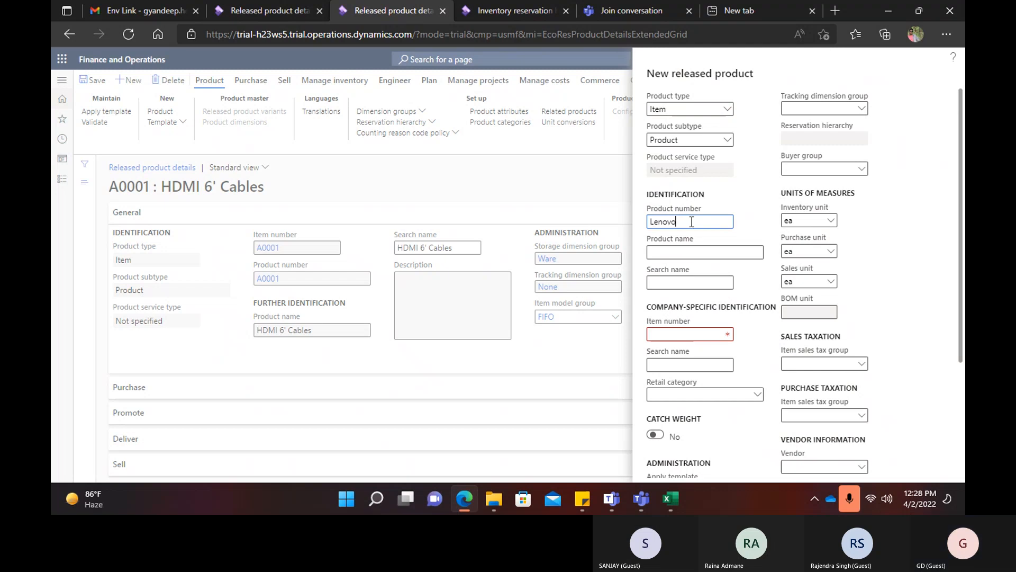
pyautogui.write('001')
pyautogui.moveTo(692, 221); pyautogui.dragTo(623, 225)
pyautogui.hotkey('ctrl', 'c')
pyautogui.click(674, 250)
pyautogui.hotkey('ctrl', 'v')
pyautogui.scroll(-3, 699, 296)
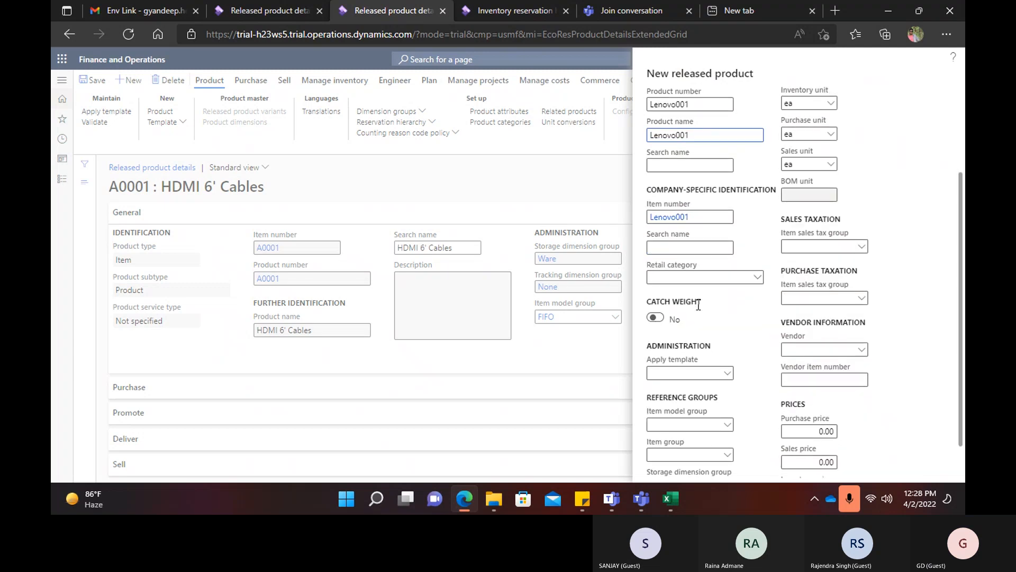
# Apply the D365tuto personal template to the new released product, create it and review its details.
pyautogui.click(732, 334)
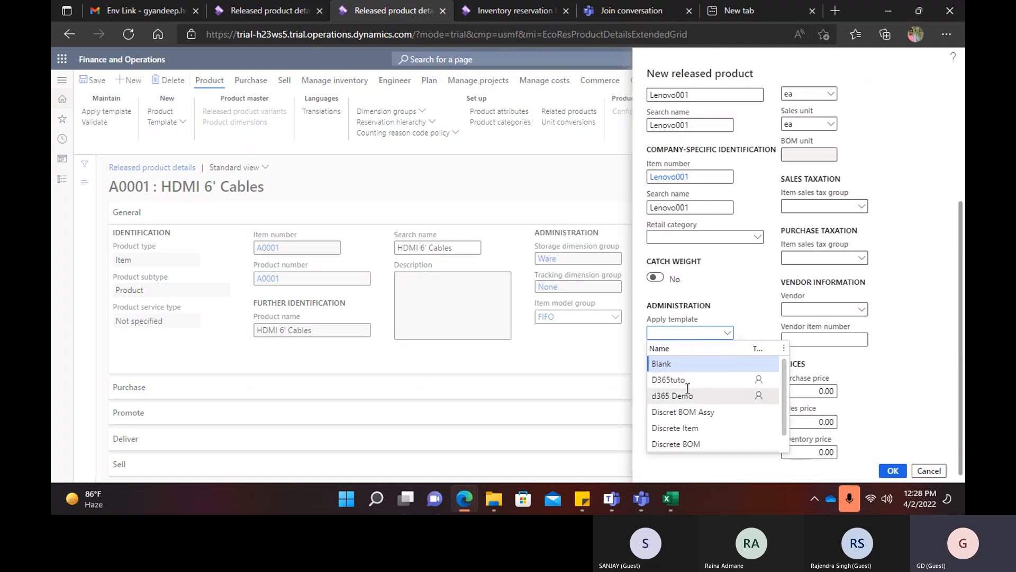
pyautogui.click(757, 380)
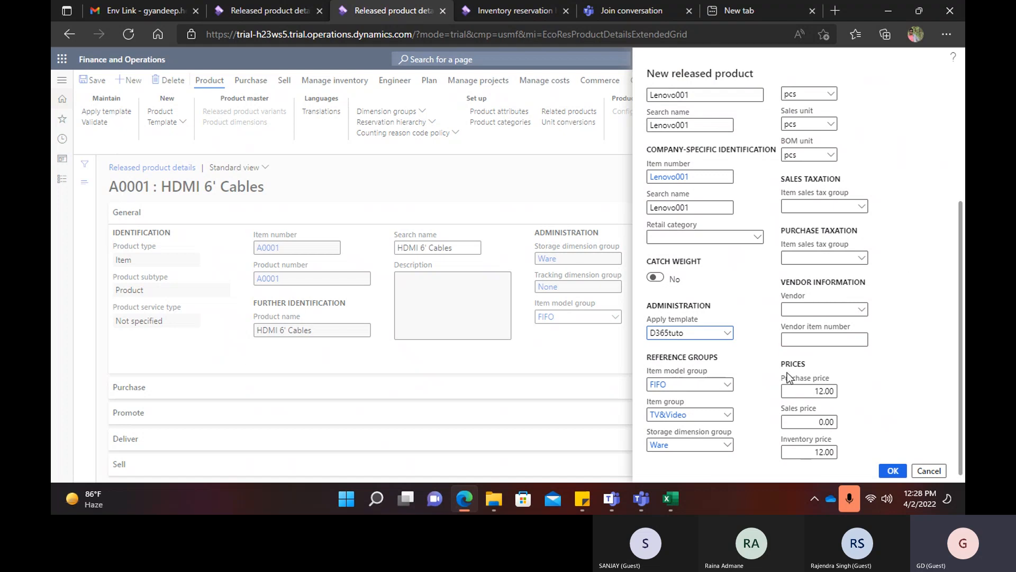
pyautogui.scroll(3, 867, 231)
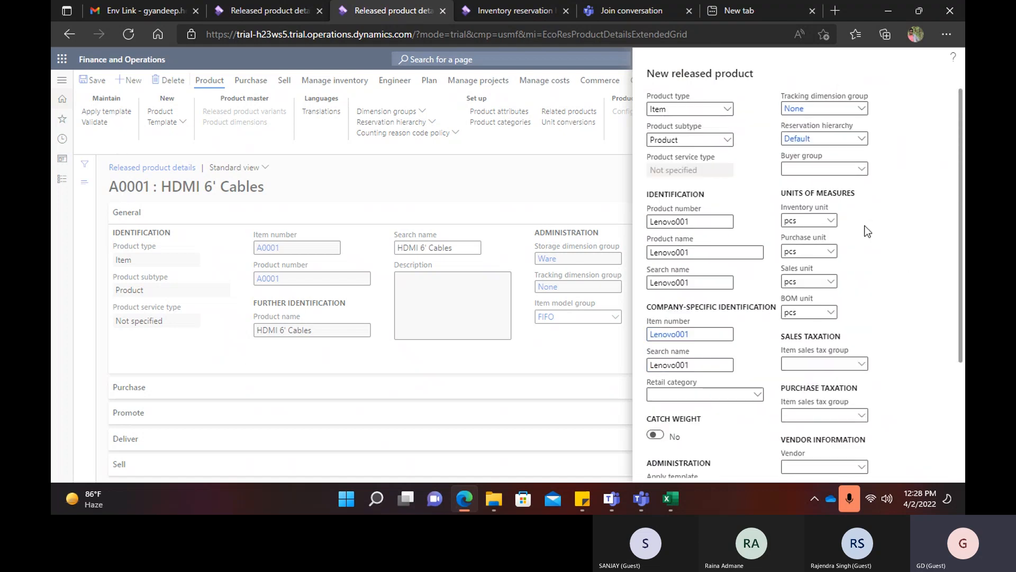
pyautogui.scroll(-3, 867, 231)
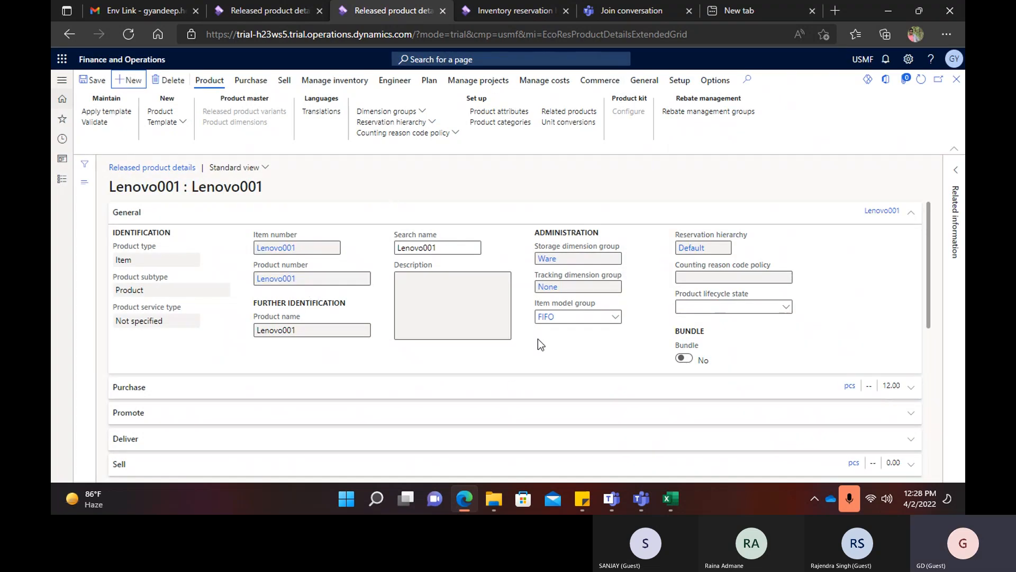
pyautogui.scroll(-5, 518, 263)
pyautogui.scroll(-1, 517, 263)
pyautogui.scroll(4, 518, 268)
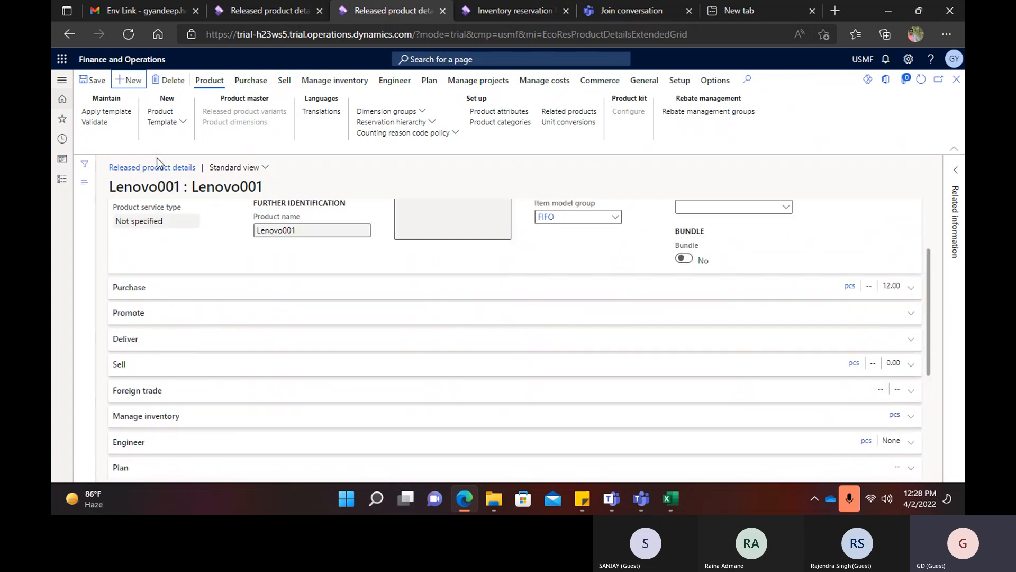
# Return to the Dell Laptop product in the first Finance and Operations browser tab and check its dimension group and counting reason code policy assignments.
pyautogui.click(324, 10)
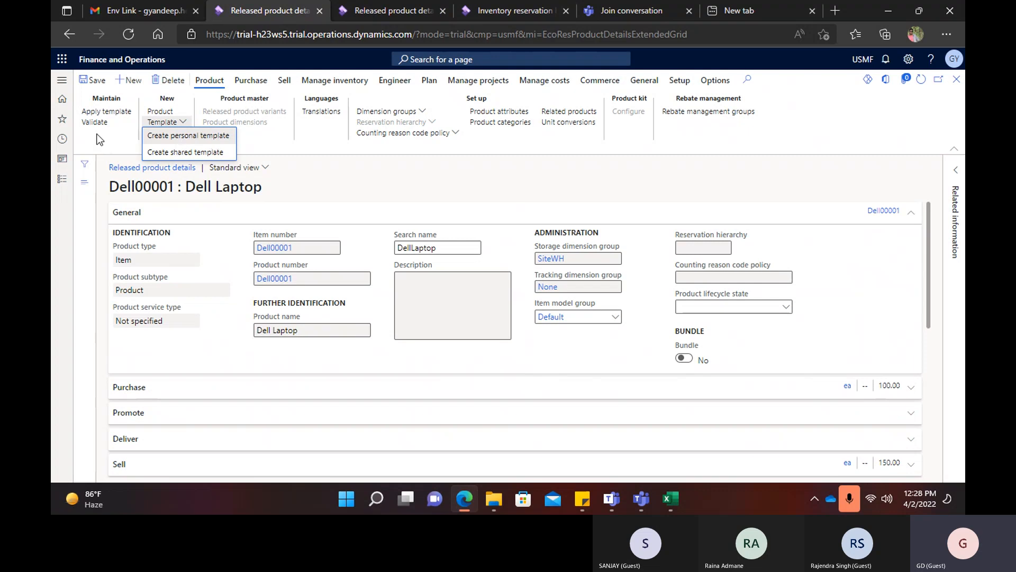
pyautogui.press('Escape')
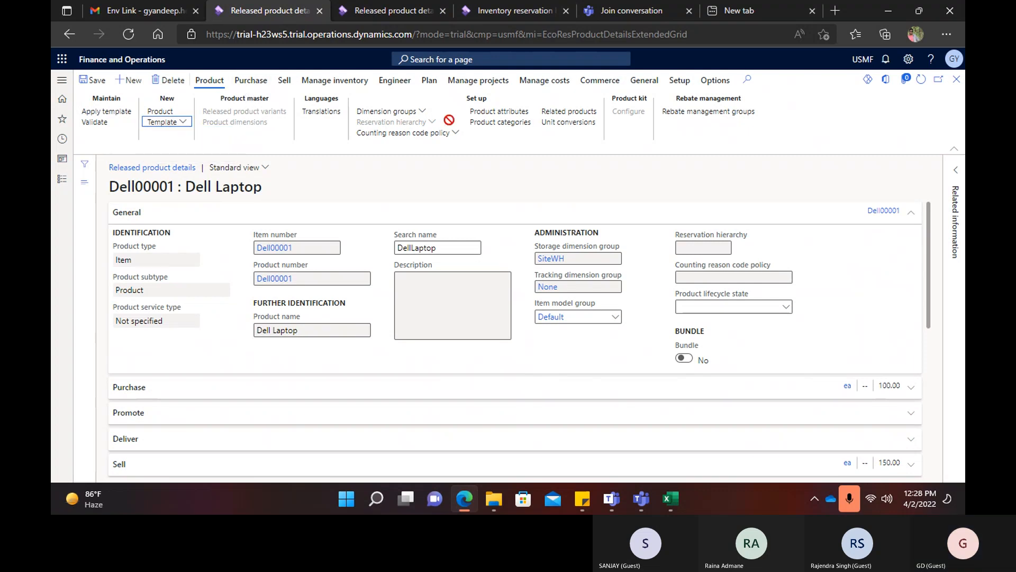
pyautogui.click(427, 113)
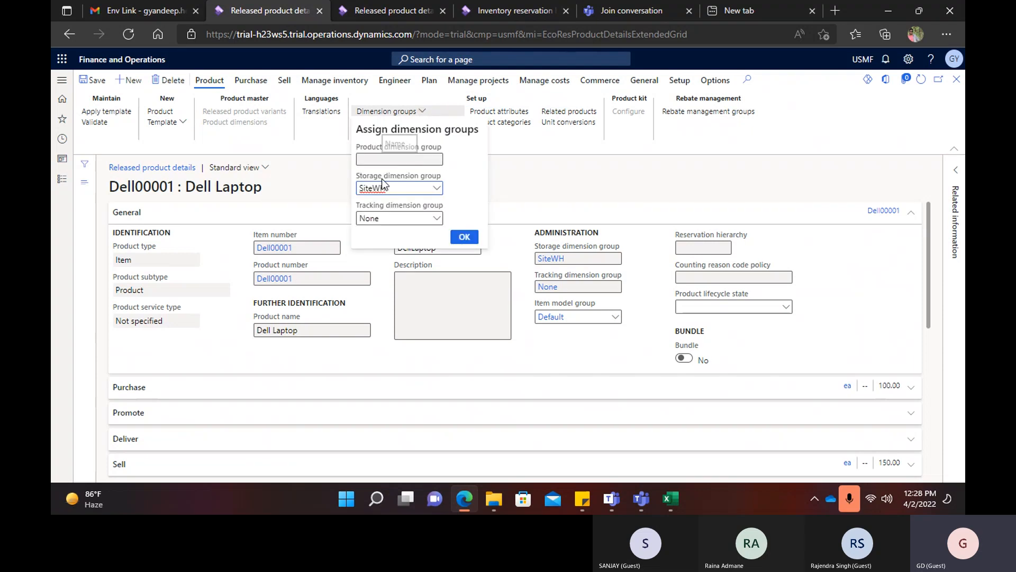
pyautogui.press('Escape')
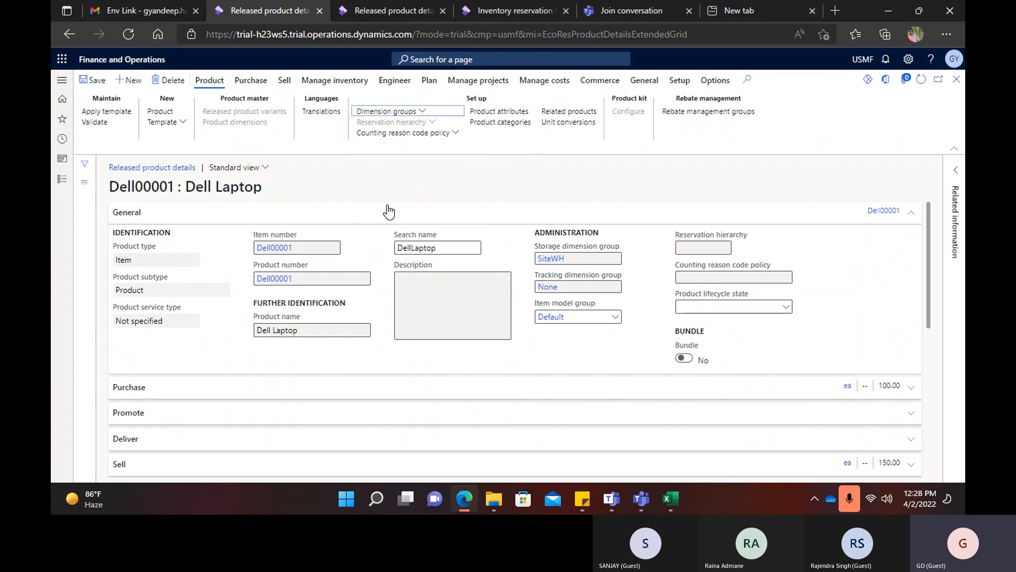
pyautogui.click(456, 133)
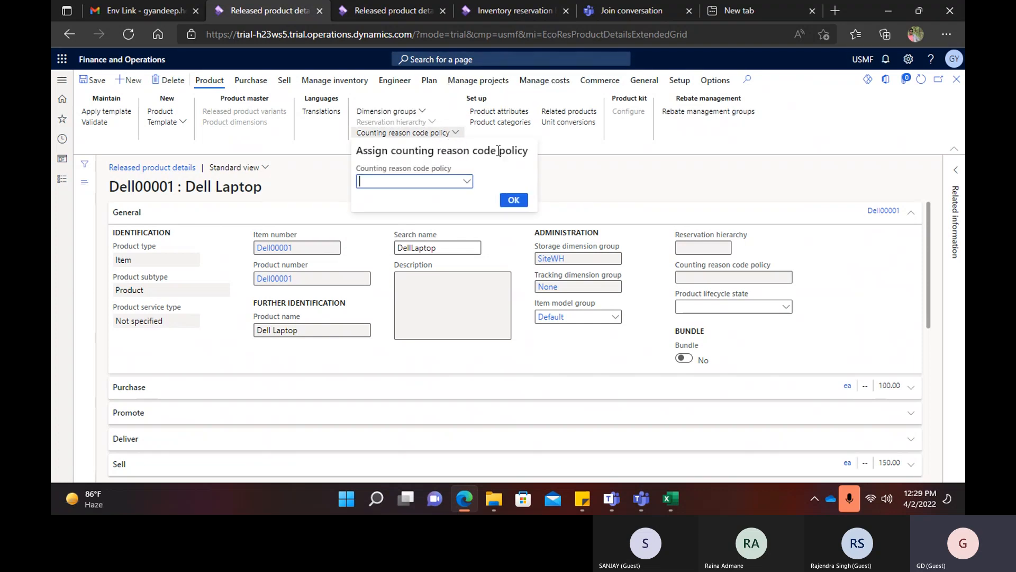
# Open the Dell Laptop's unit conversions and view the standard conversion rules.
pyautogui.click(573, 143)
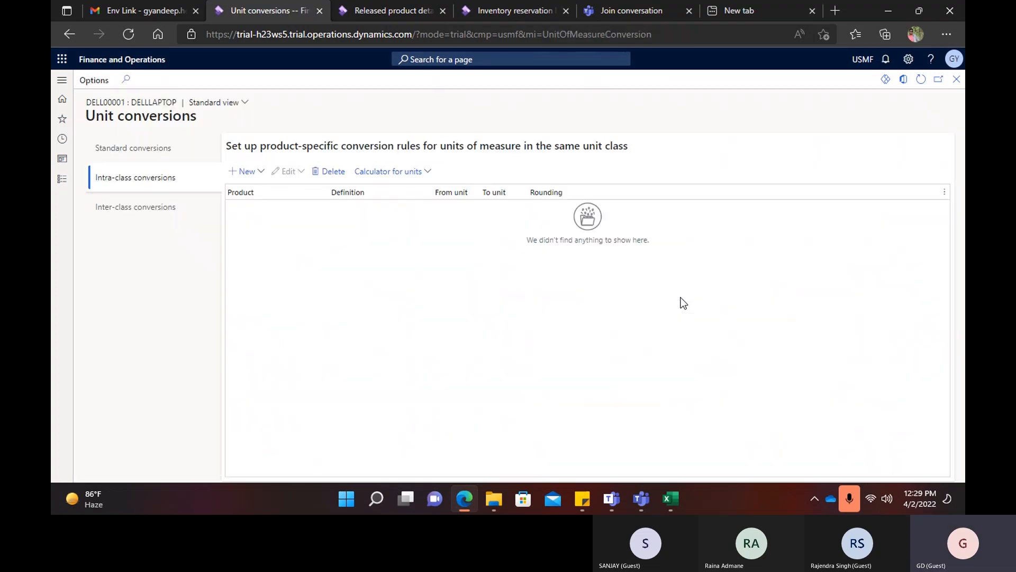
pyautogui.click(144, 147)
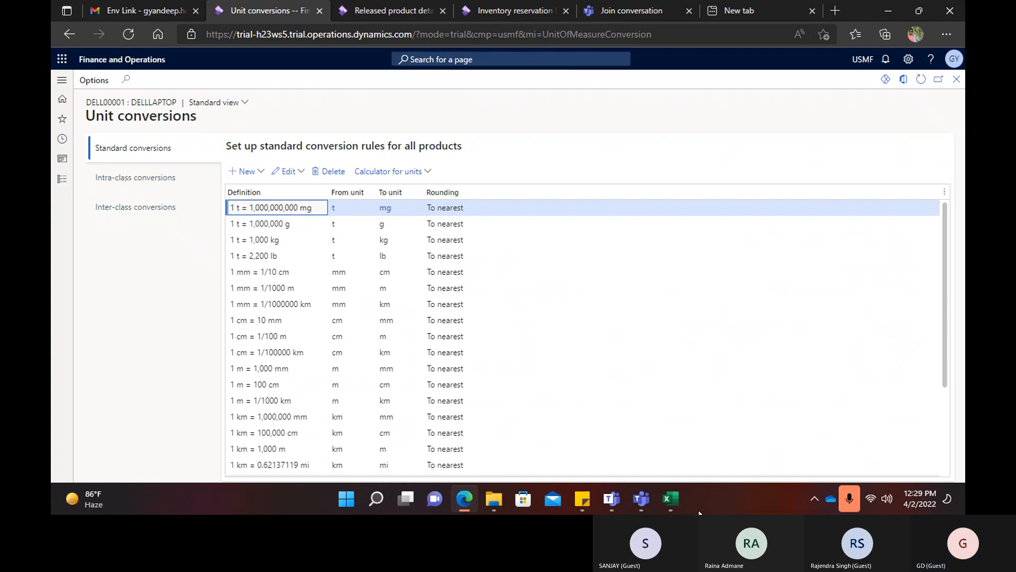
# Switch to the Book1 workbook in Excel and list Standard, Intra and Inter in cells H29 to H31 of Sheet3.
pyautogui.click(671, 498)
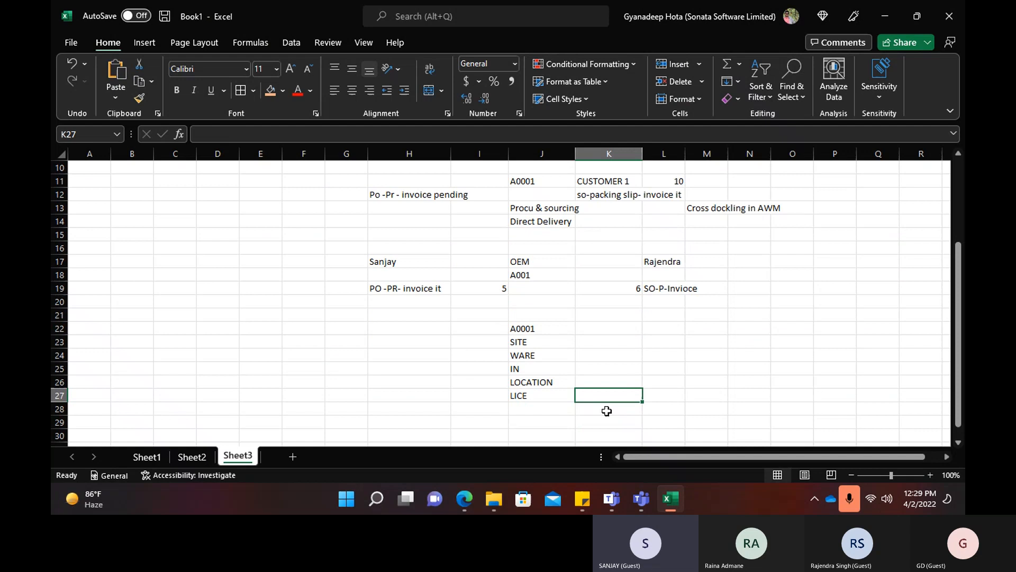
pyautogui.scroll(-3, 606, 411)
pyautogui.click(398, 302)
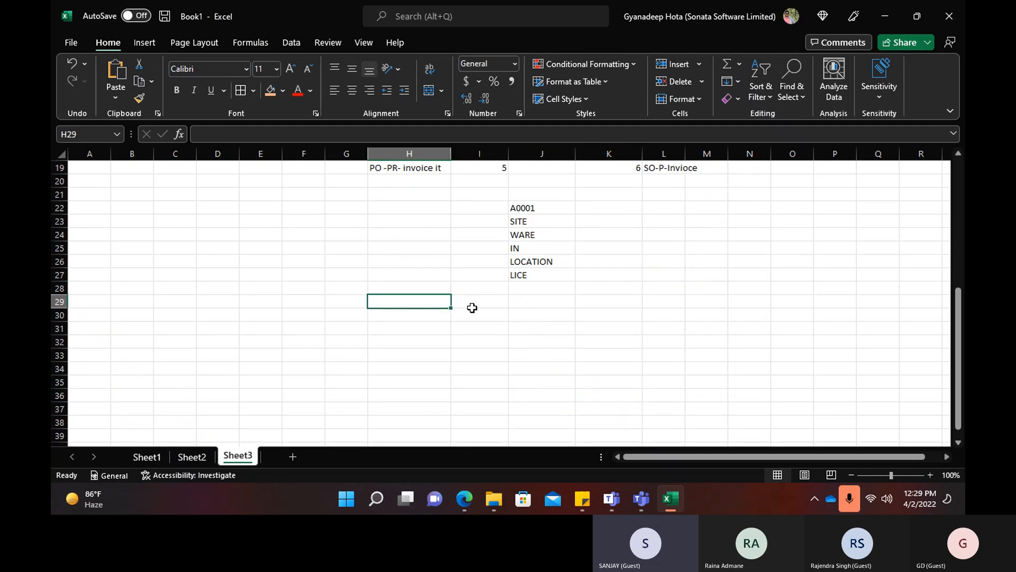
pyautogui.write('Standard')
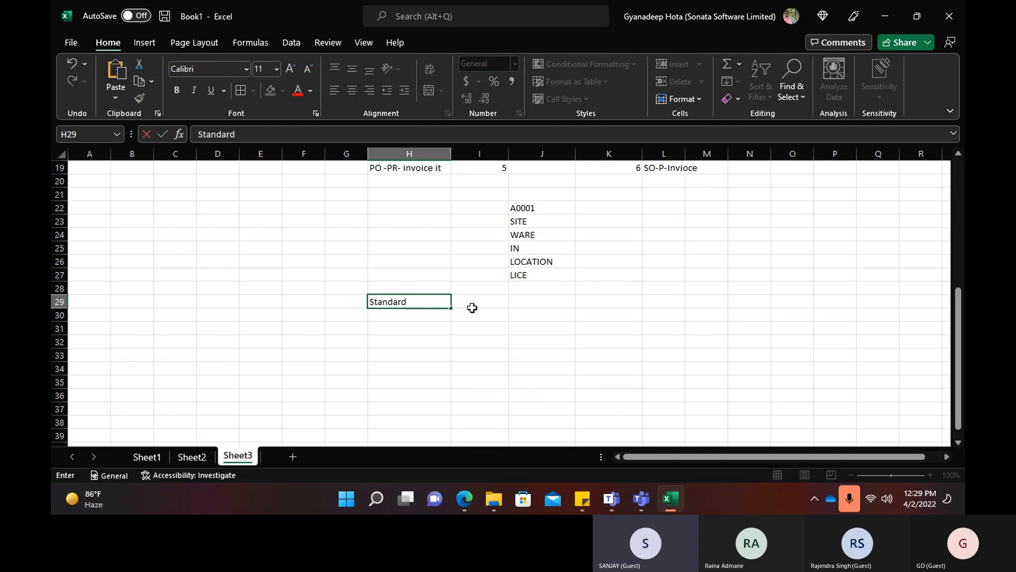
pyautogui.press('Return')
pyautogui.hotkey('alt', 'Tab')
pyautogui.hotkey('alt', 'Tab')
pyautogui.write('Intra')
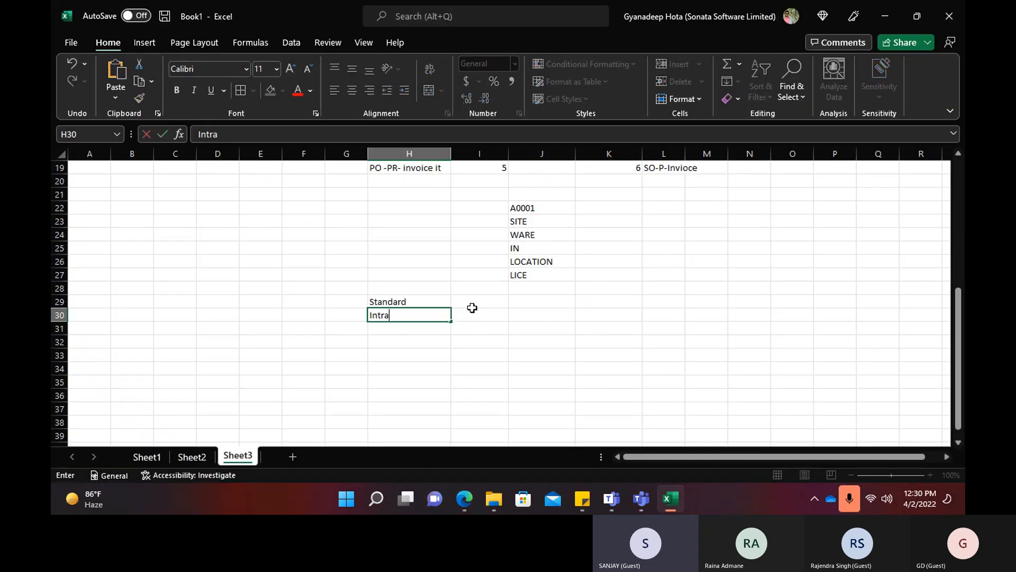
pyautogui.press('Return')
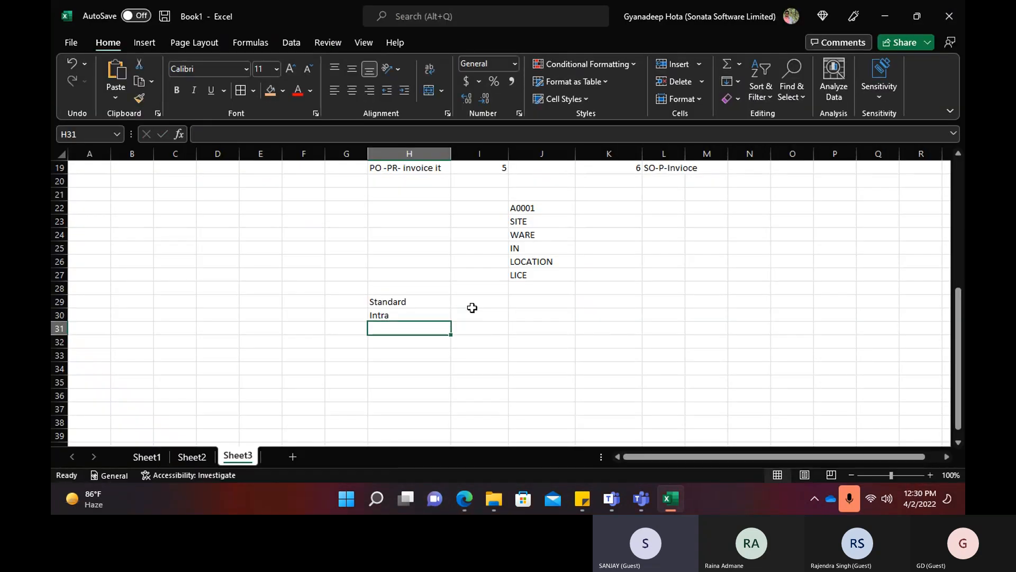
pyautogui.write('Inter')
pyautogui.press('Return')
pyautogui.hotkey('alt', 'Tab')
pyautogui.hotkey('alt', 'Tab')
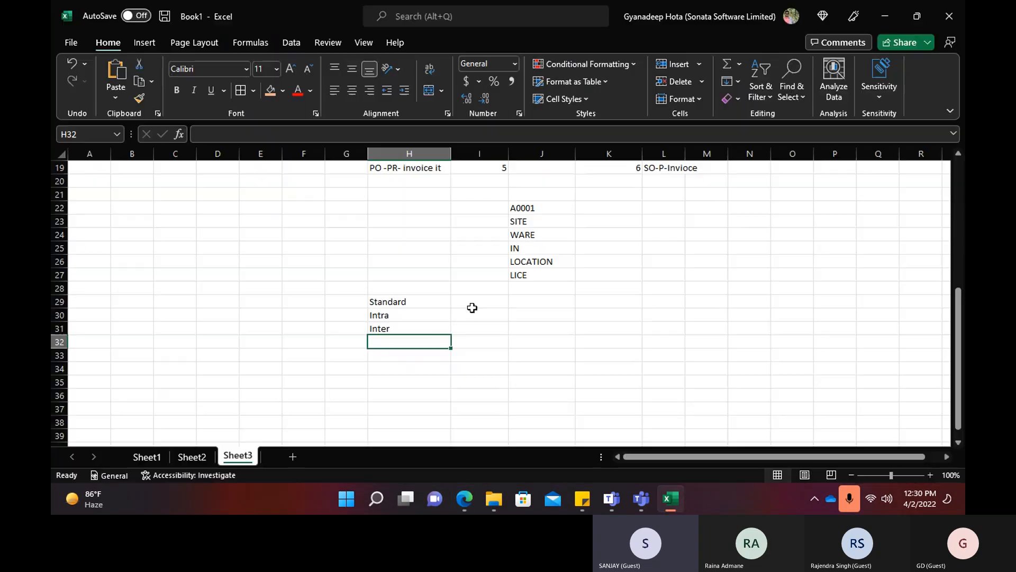
pyautogui.click(473, 305)
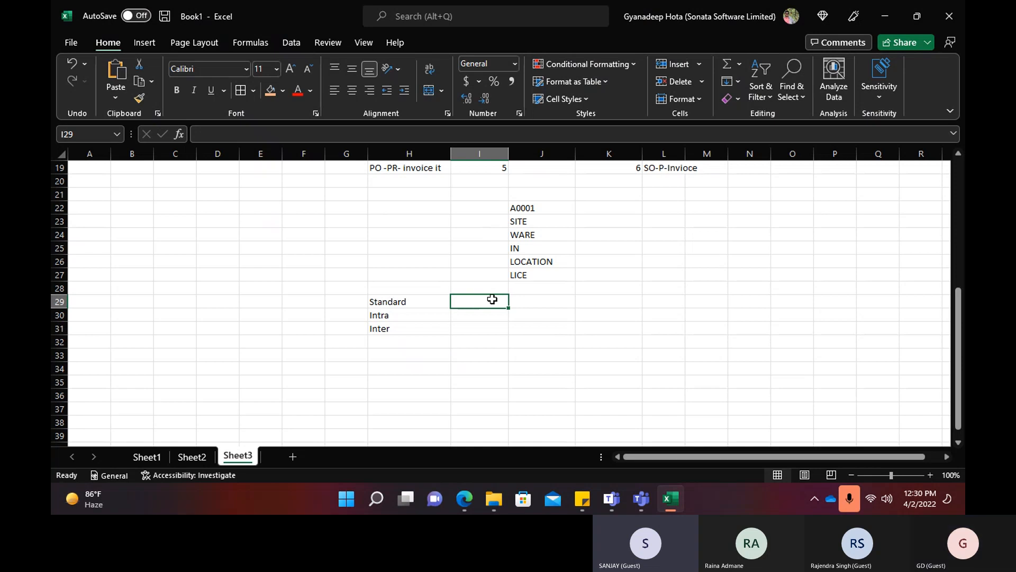
pyautogui.click(415, 339)
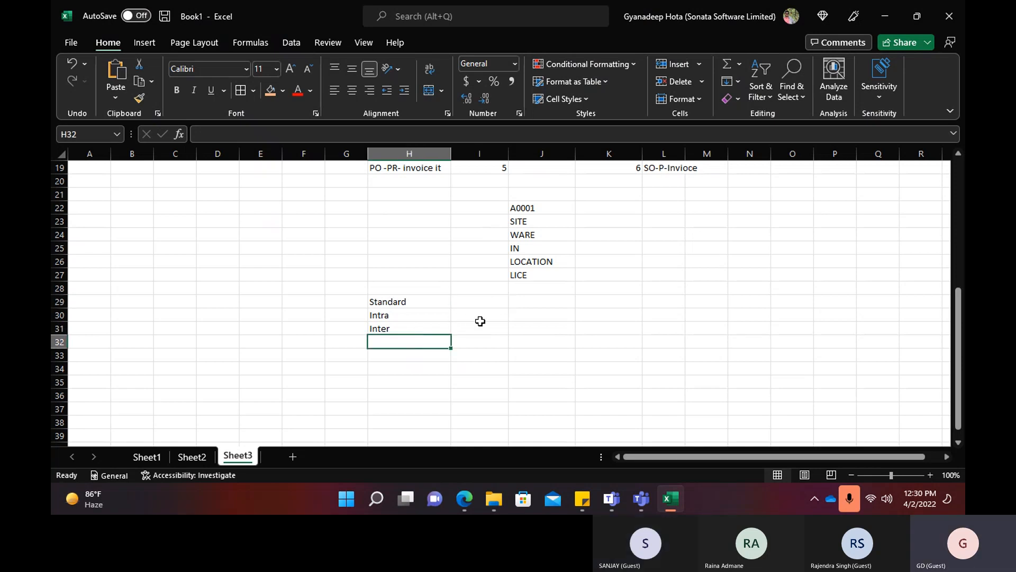
pyautogui.click(437, 329)
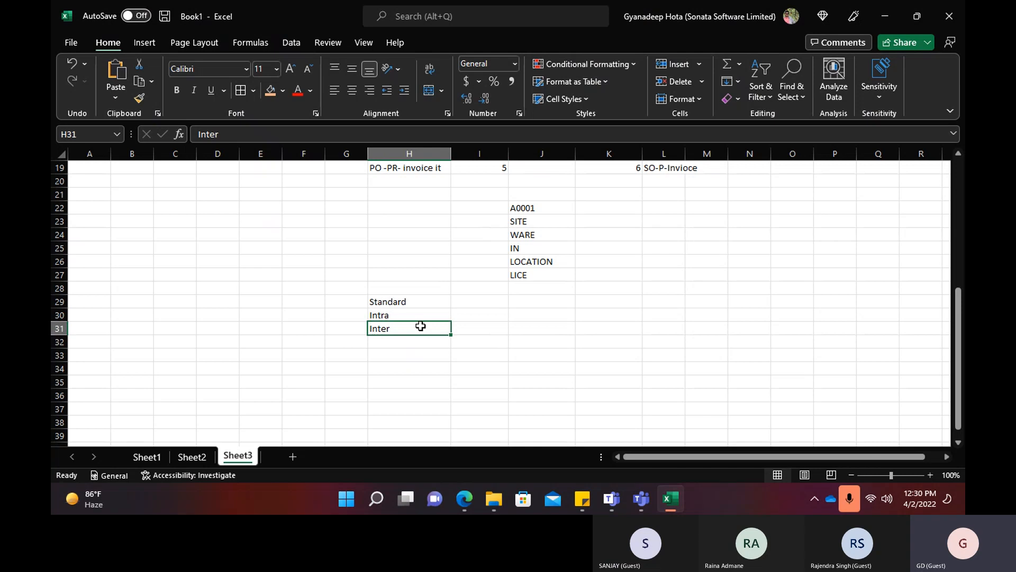
pyautogui.click(458, 299)
pyautogui.click(459, 286)
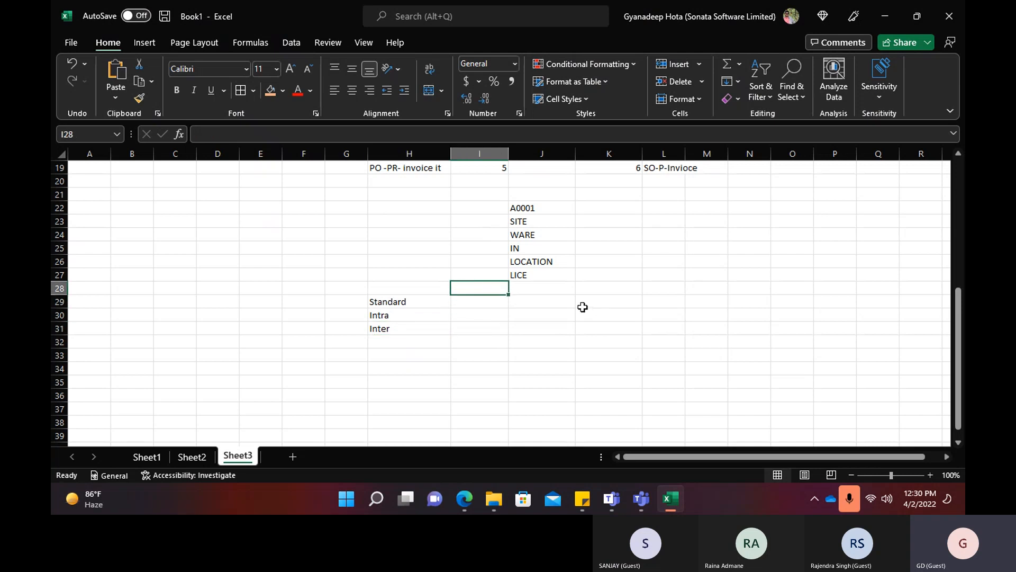
pyautogui.moveTo(416, 302); pyautogui.dragTo(419, 328)
# Enter A0001 in cell I28 and LAPTOP in cell J28 above the conversion type list.
pyautogui.click(490, 292)
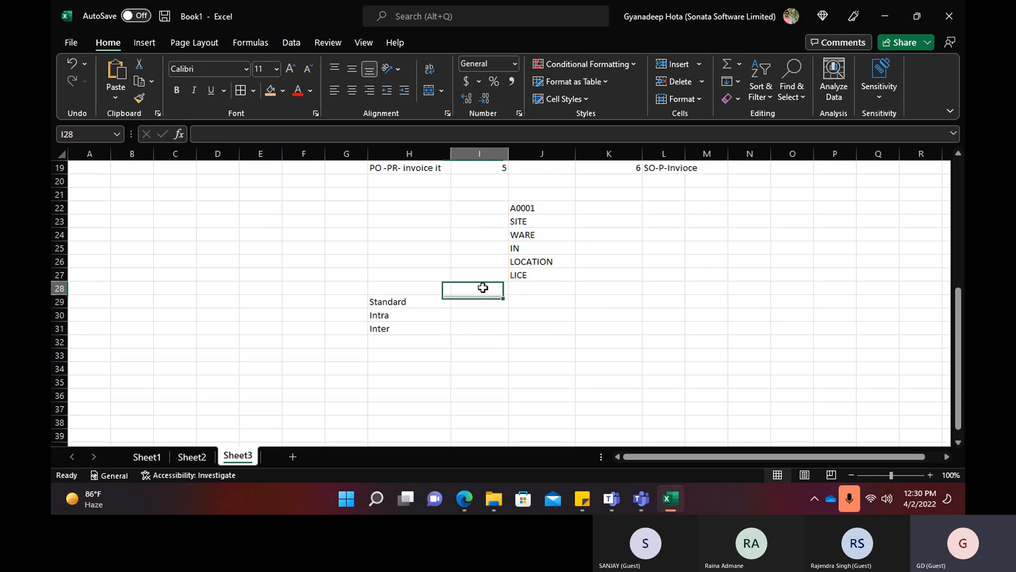
pyautogui.write('A0')
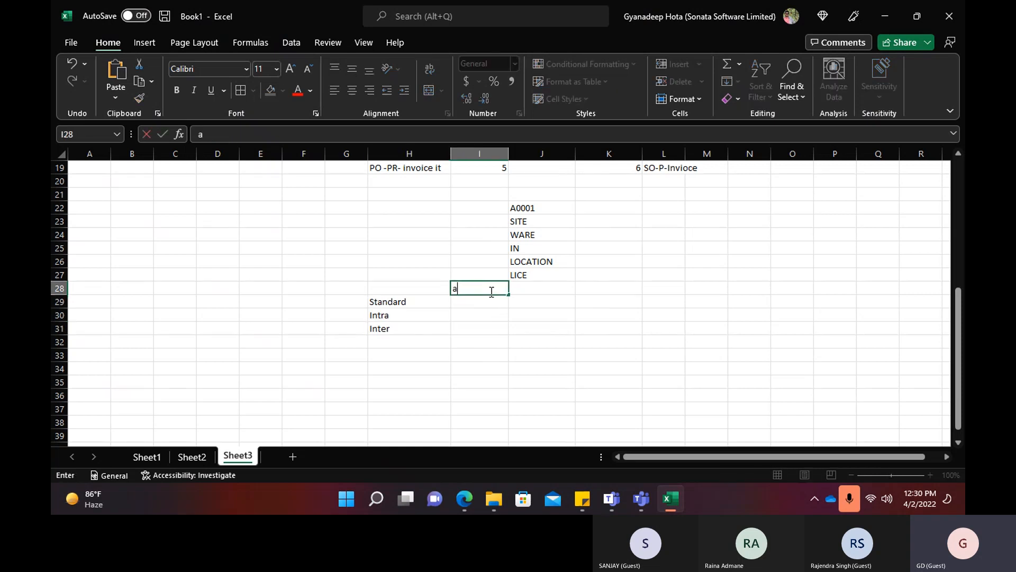
pyautogui.write('001')
pyautogui.press('Tab')
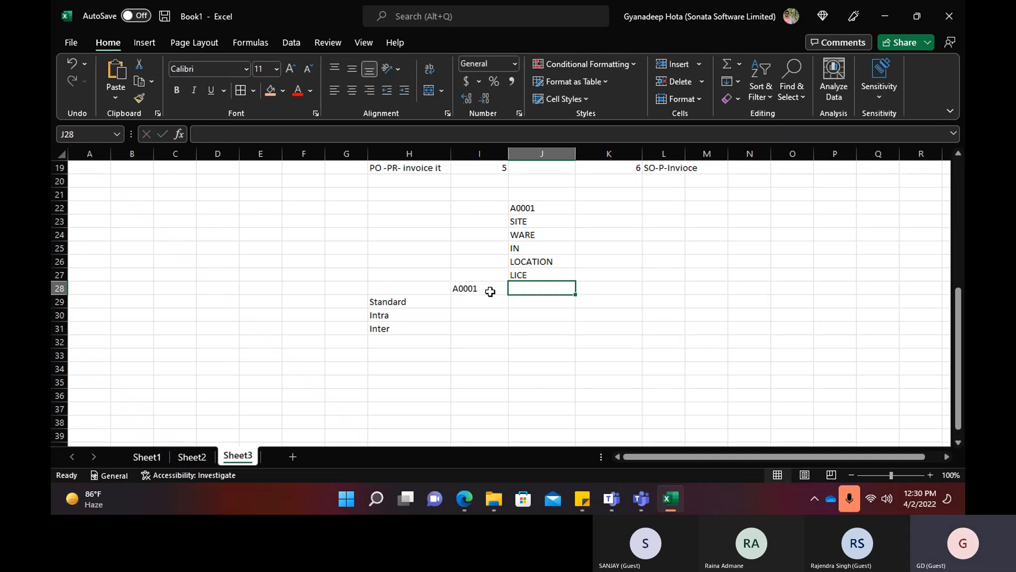
pyautogui.write('LAPTOP')
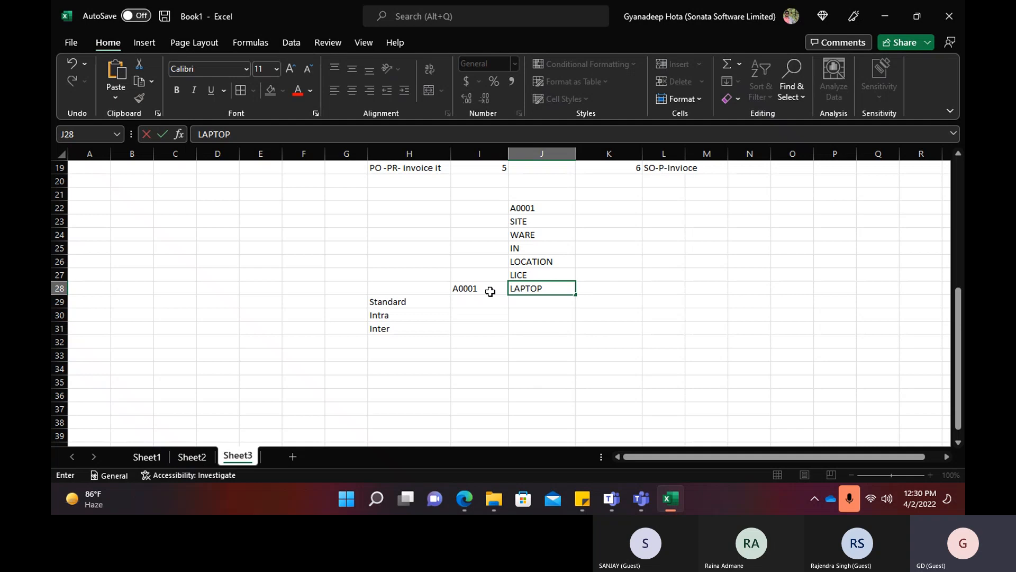
pyautogui.press('Return')
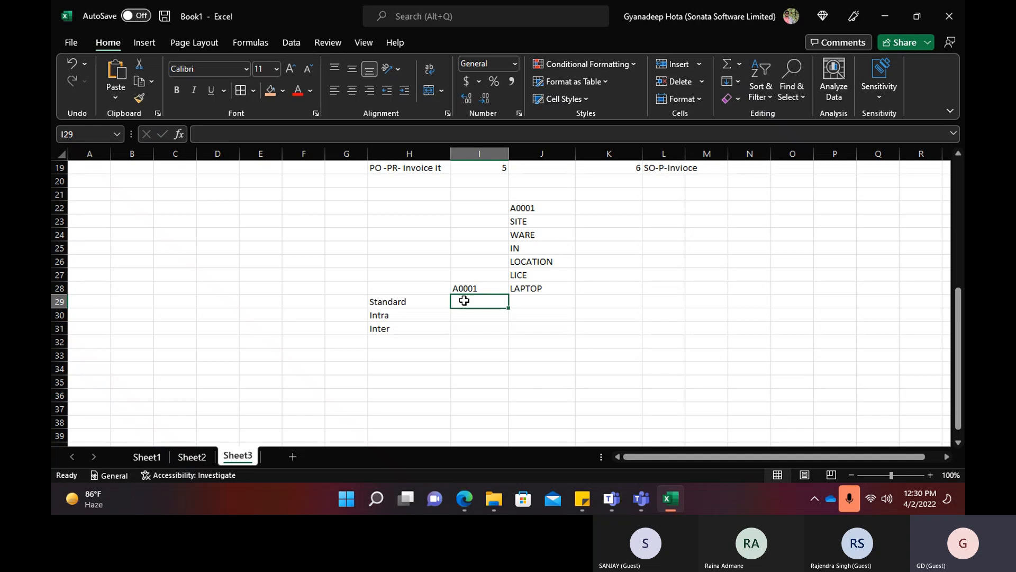
# Switch to the Unit conversions page in the browser and look through the standard conversion rules for all products.
pyautogui.hotkey('alt', 'Tab')
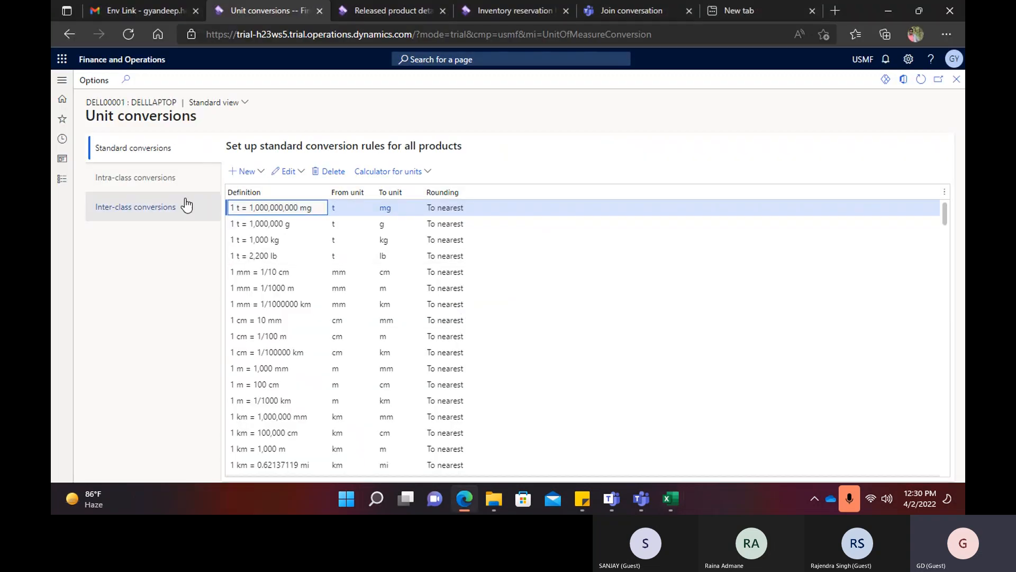
pyautogui.click(158, 154)
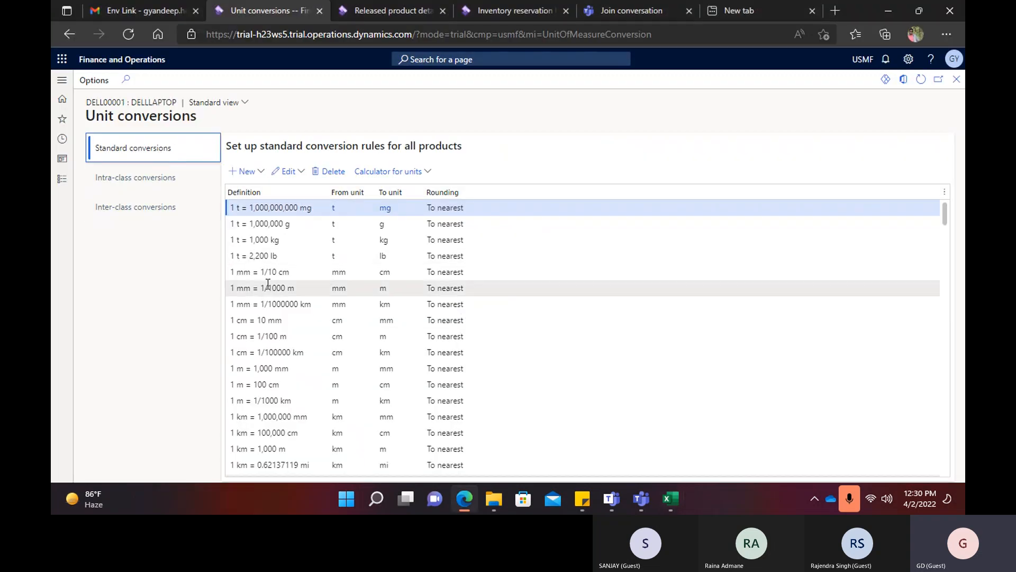
pyautogui.click(236, 209)
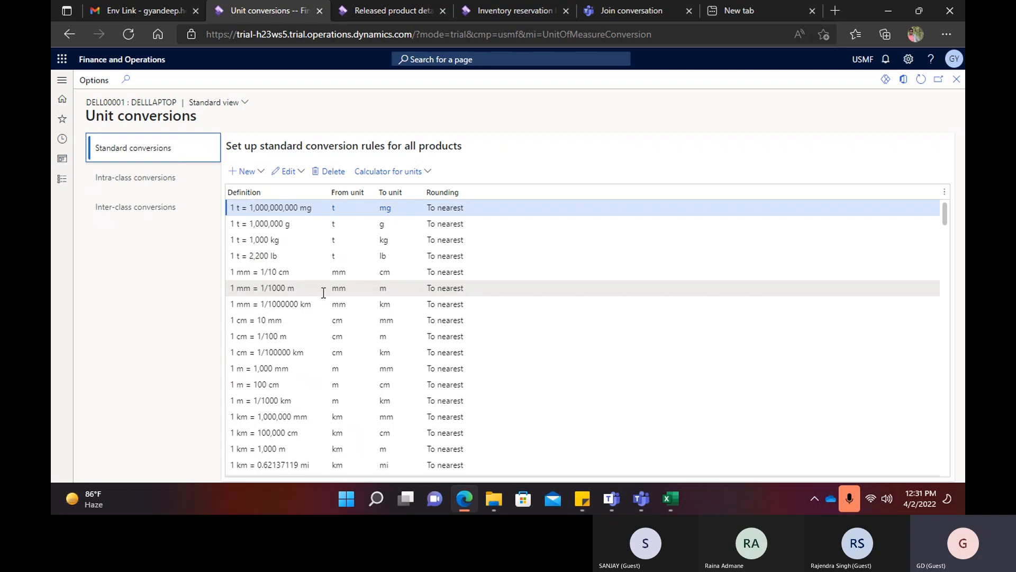
pyautogui.scroll(-10, 334, 294)
pyautogui.scroll(-10, 268, 242)
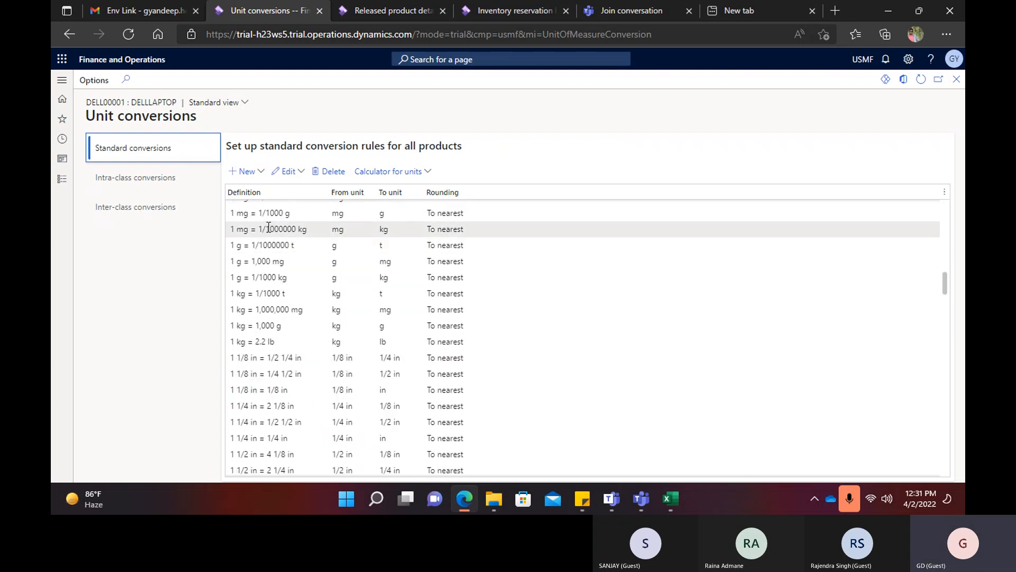
pyautogui.scroll(-10, 305, 266)
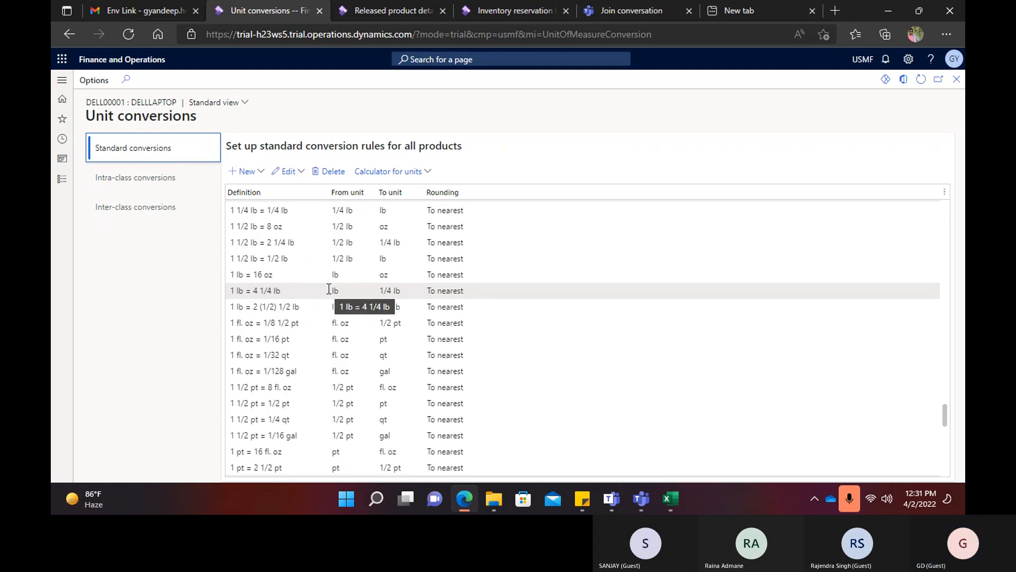
pyautogui.scroll(5, 288, 250)
pyautogui.scroll(4, 288, 251)
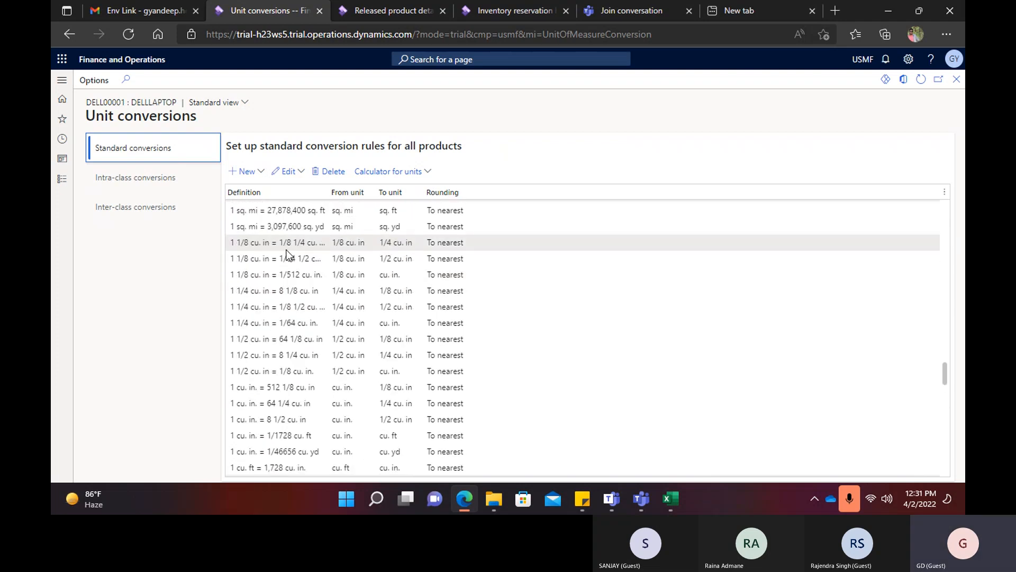
# Return to the Book1 workbook in Excel and enter the conversion example 1KG-1000gm in cell L28 of Sheet3.
pyautogui.click(671, 498)
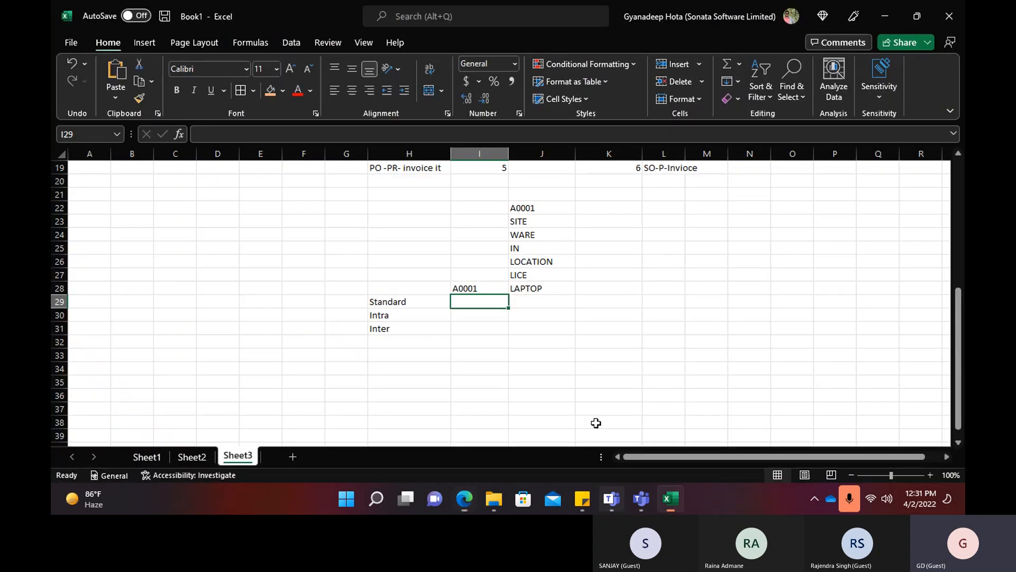
pyautogui.click(659, 289)
pyautogui.write('1KG')
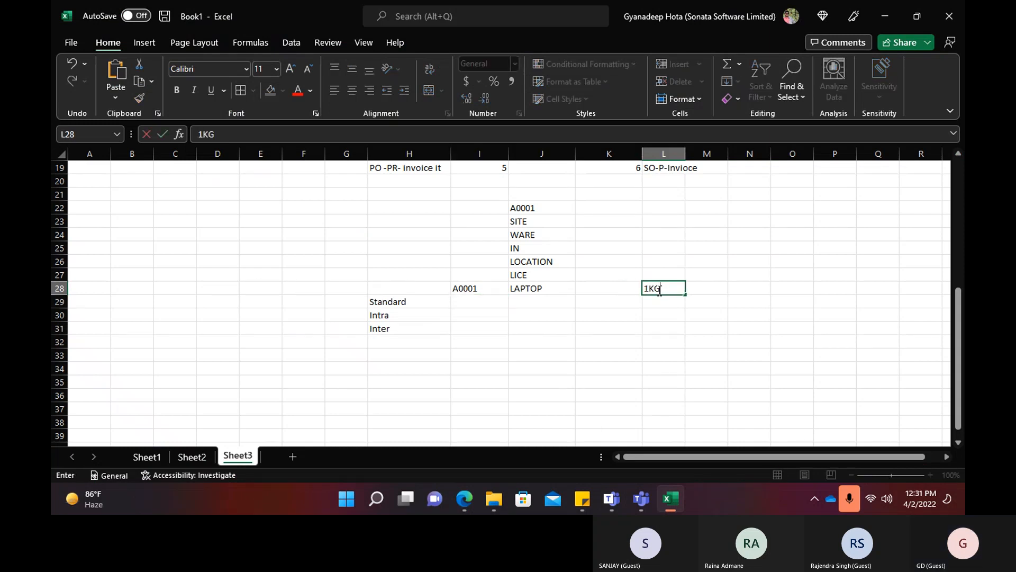
pyautogui.write('-1000')
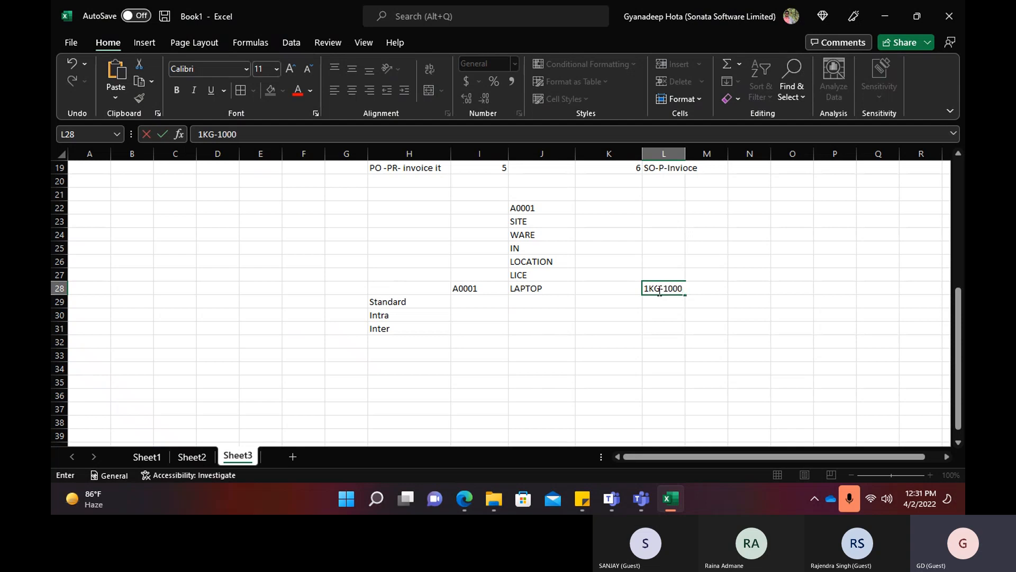
pyautogui.write('gm')
pyautogui.click(668, 316)
pyautogui.click(666, 289)
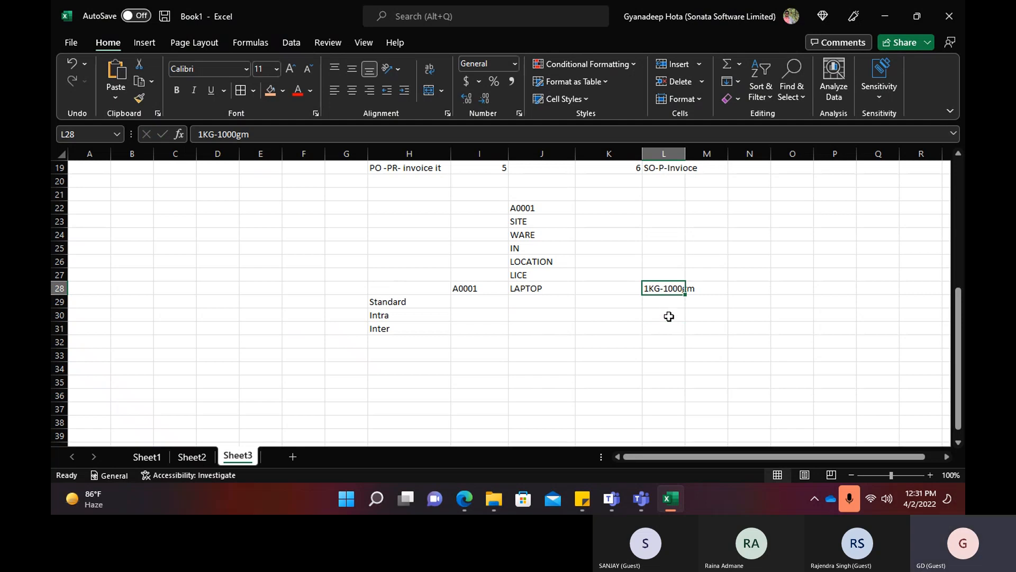
pyautogui.click(662, 299)
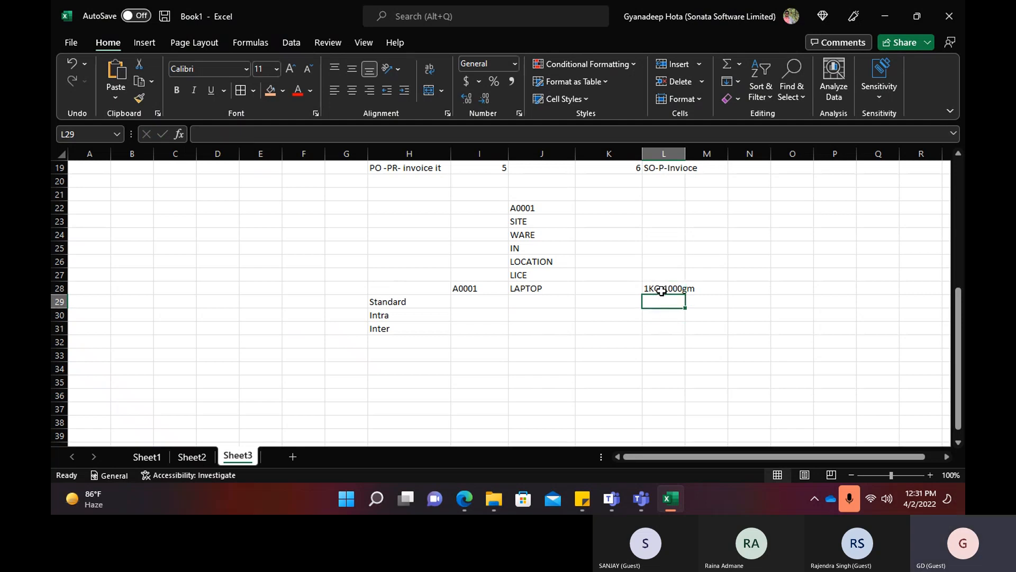
pyautogui.click(663, 290)
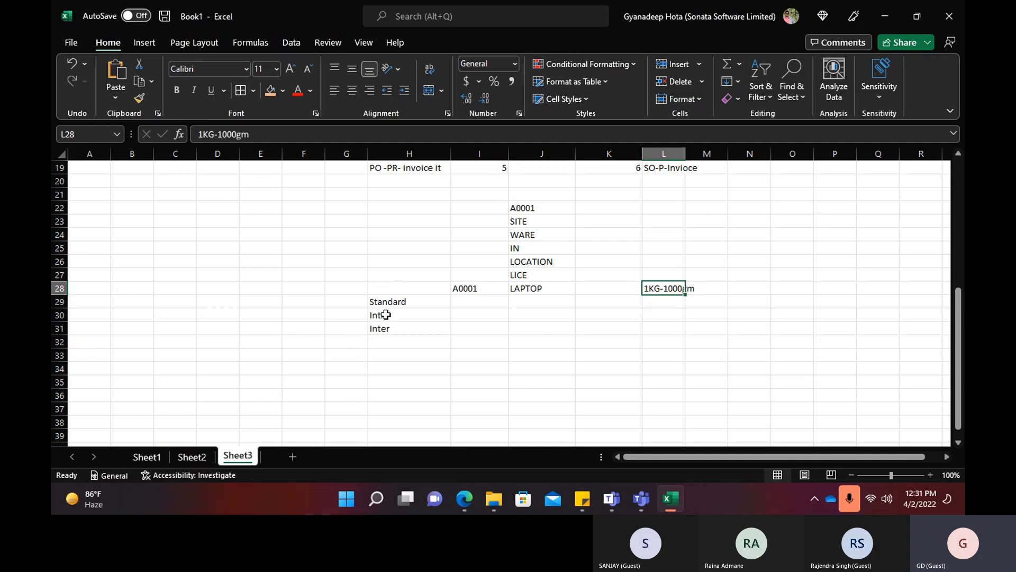
# Enter the example product rice R0001 in cell I30 beside the Intra label.
pyautogui.click(410, 317)
pyautogui.click(399, 327)
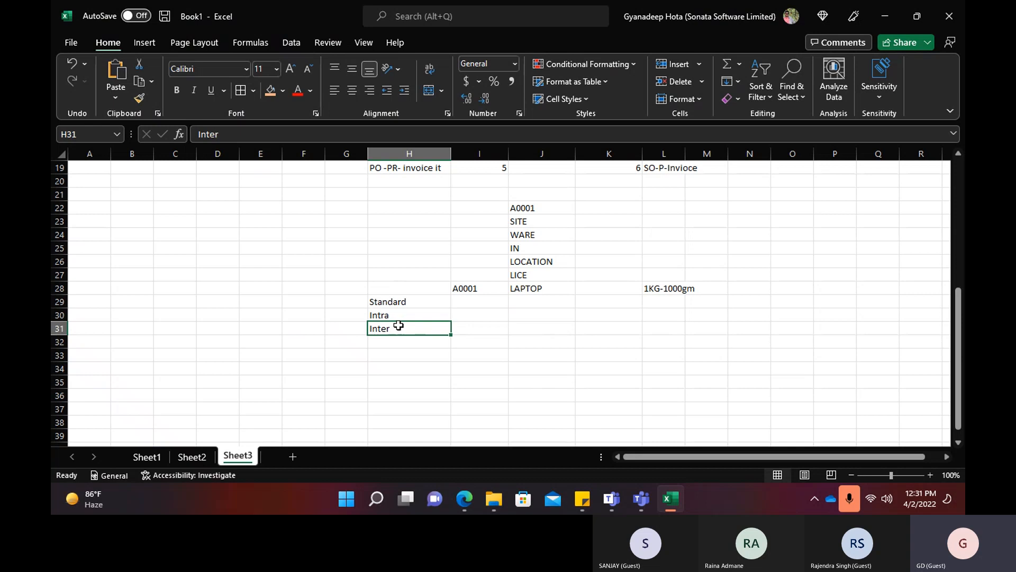
pyautogui.click(456, 314)
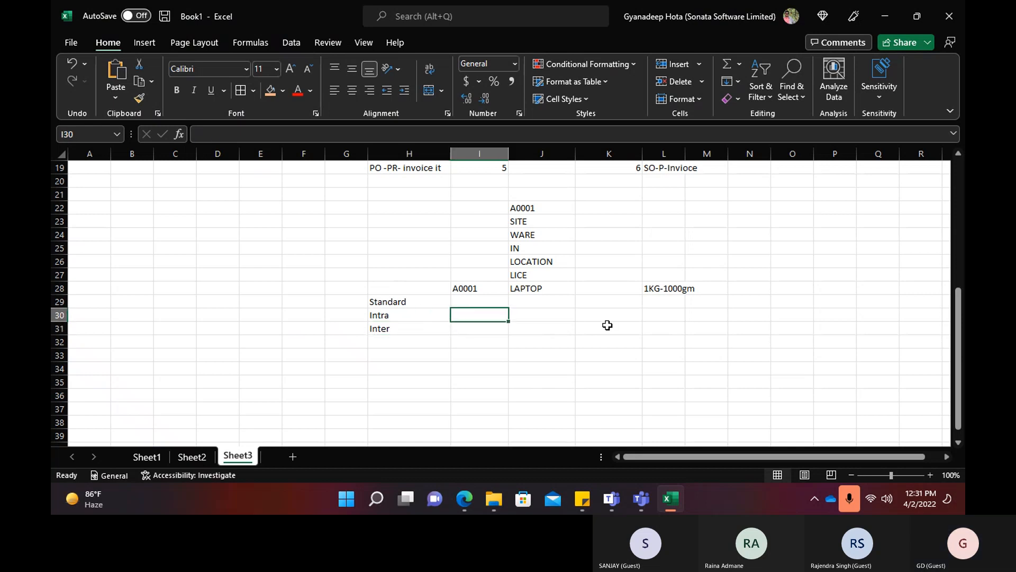
pyautogui.click(658, 287)
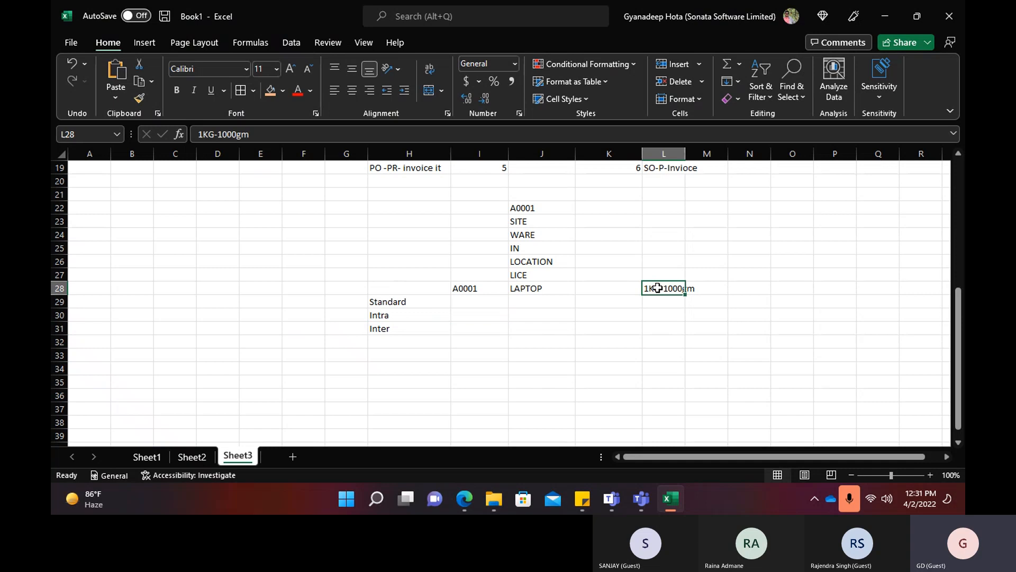
pyautogui.click(480, 315)
pyautogui.write('ri')
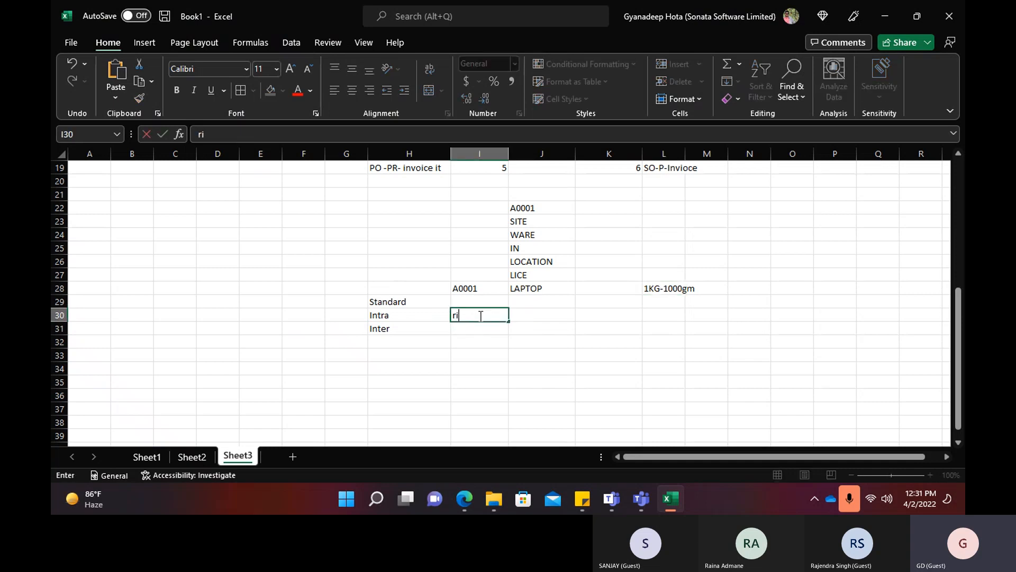
pyautogui.write('ice R0001')
# Enter the rice product's unit conversion 1kg=1000gm in cell J30.
pyautogui.click(531, 316)
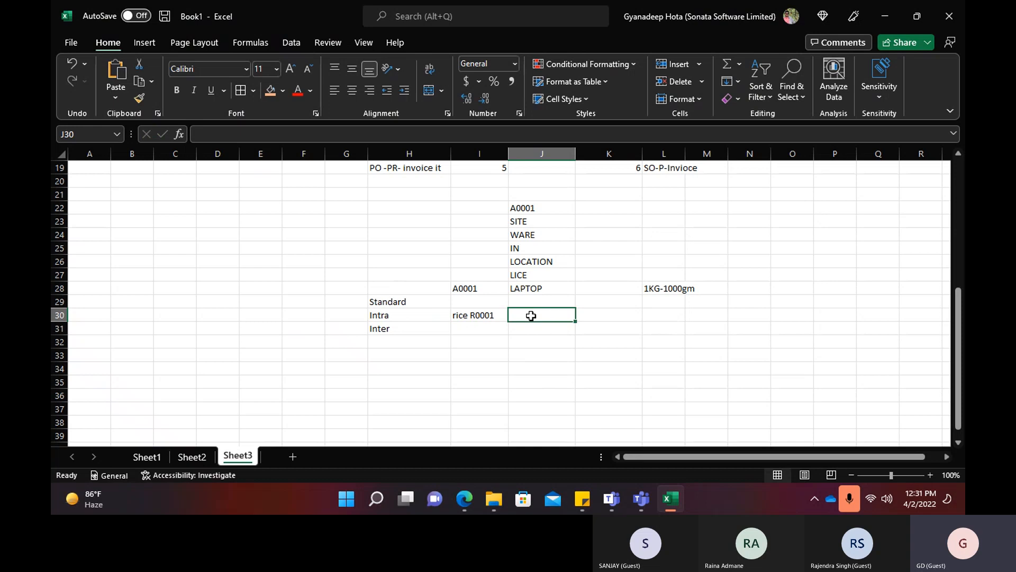
pyautogui.write('1kg=1000')
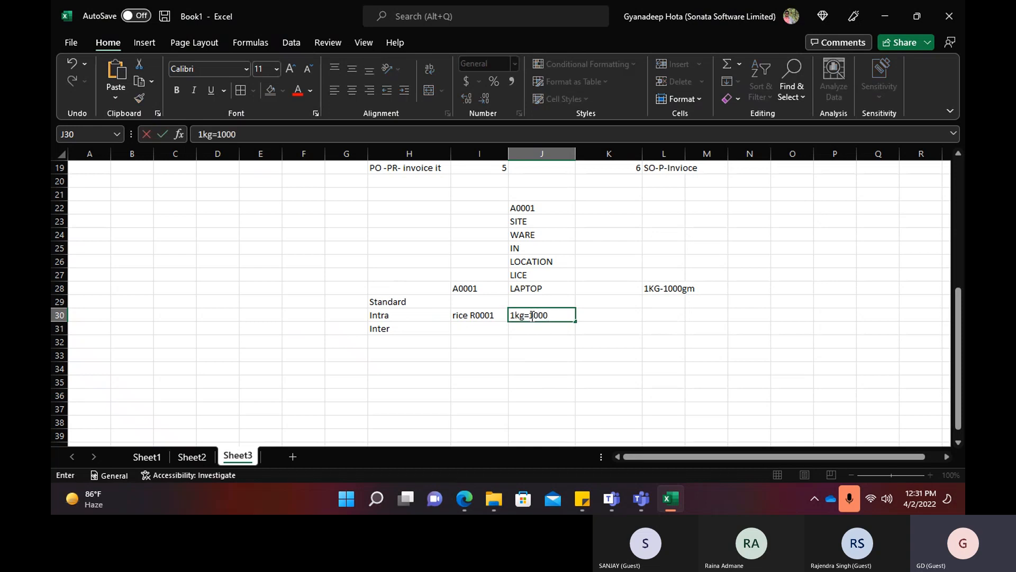
pyautogui.write('gm')
pyautogui.click(478, 339)
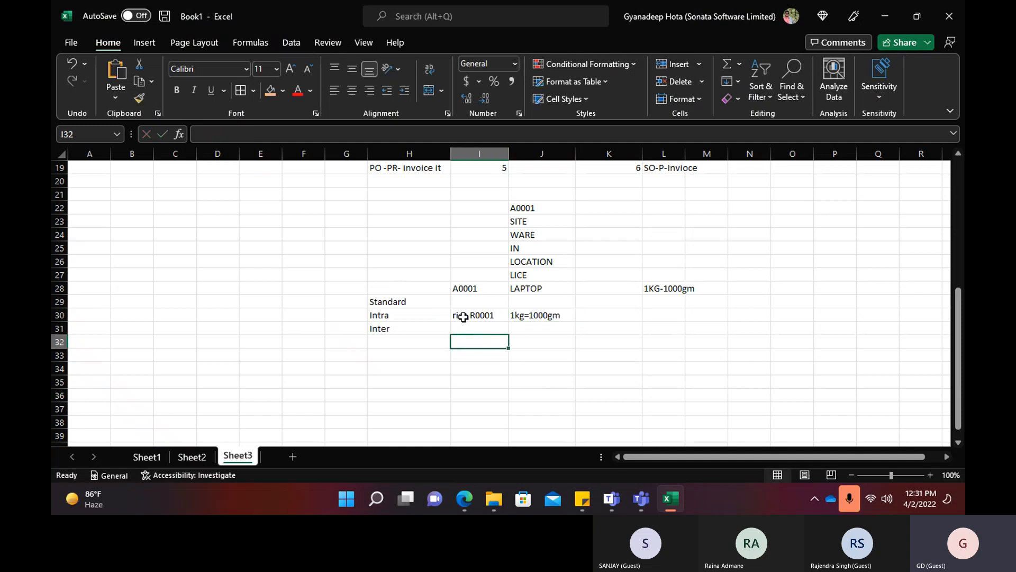
pyautogui.click(466, 316)
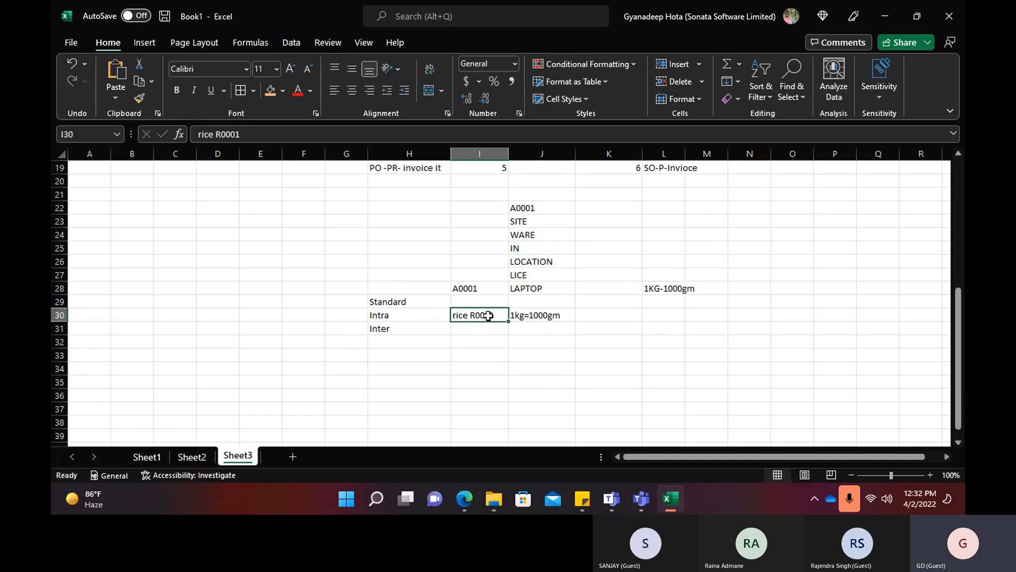
pyautogui.click(534, 315)
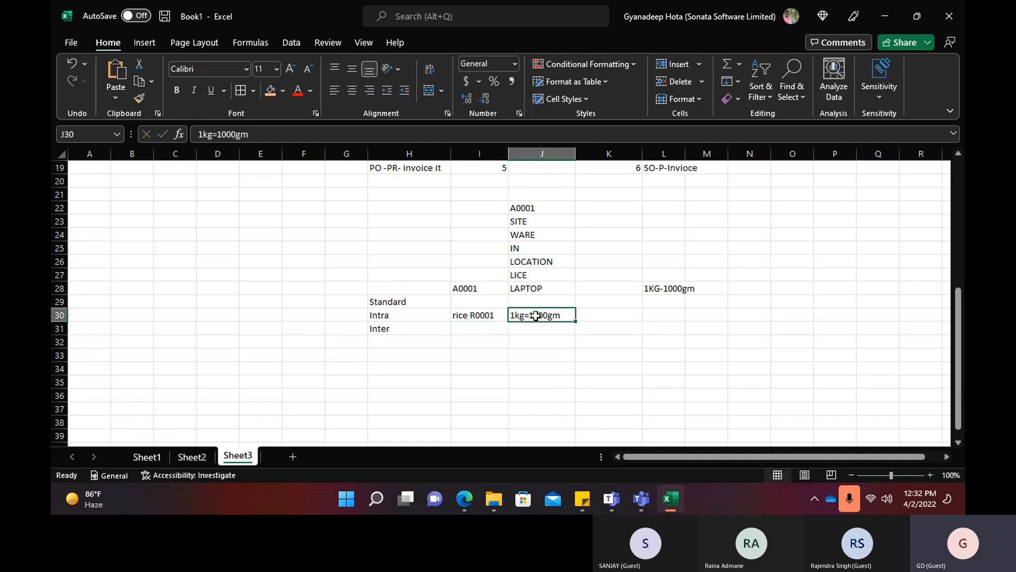
# In the browser, start a new intra-class conversion for Dell00001 from unit ea with a factor of 10.
pyautogui.hotkey('alt', 'Tab')
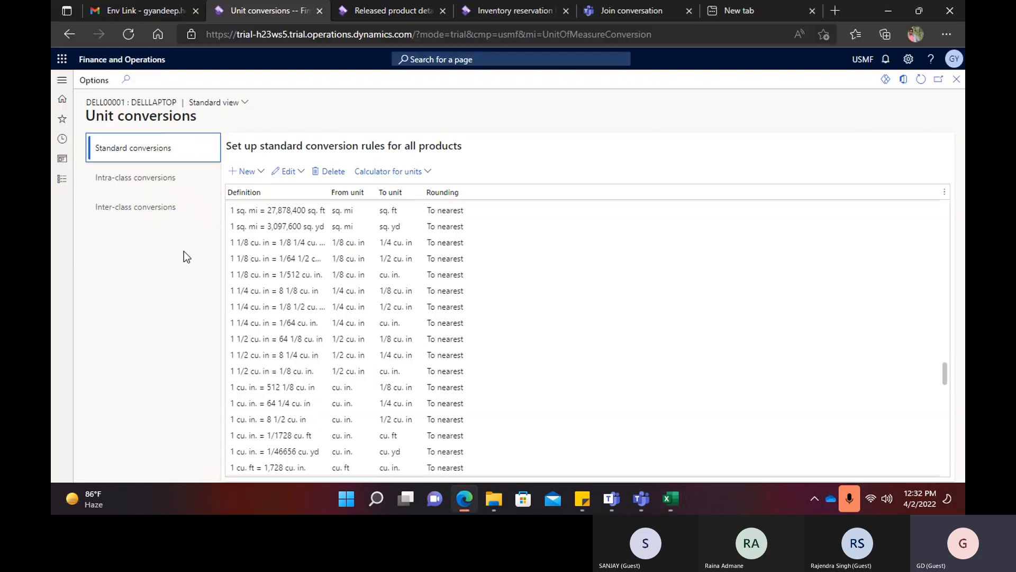
pyautogui.click(151, 183)
pyautogui.click(262, 174)
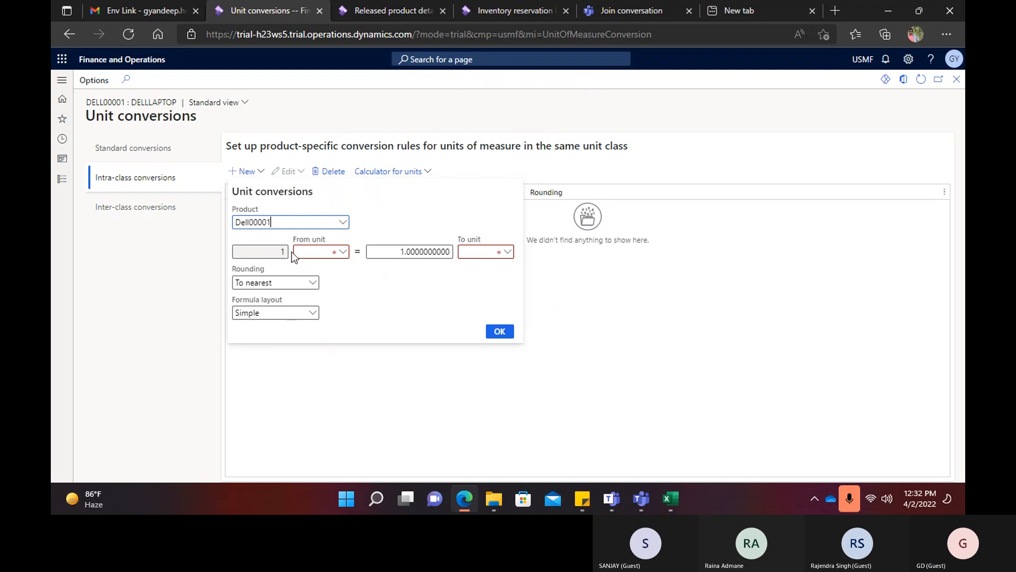
pyautogui.click(311, 252)
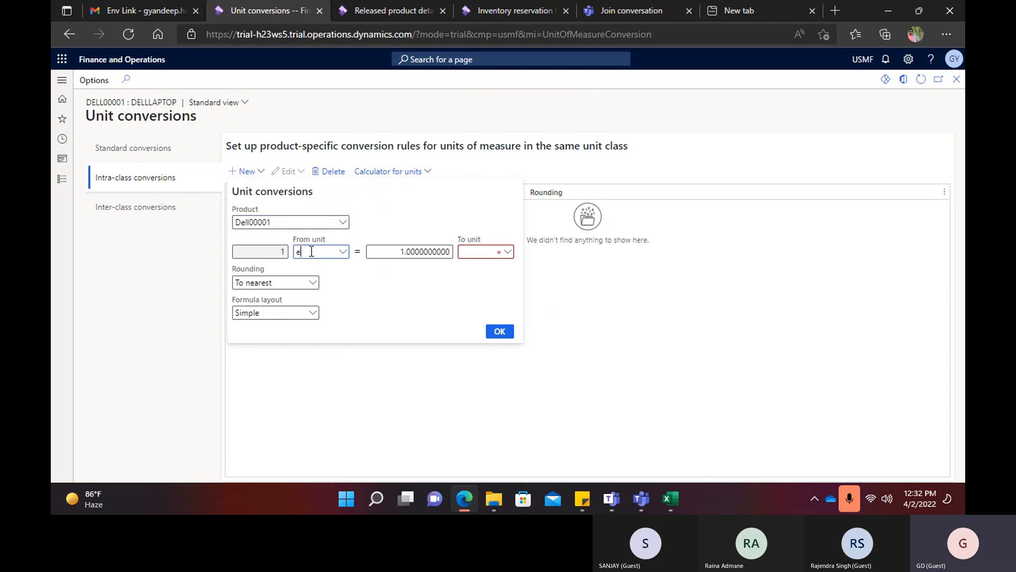
pyautogui.write('ea')
pyautogui.press('Tab')
pyautogui.press('Tab')
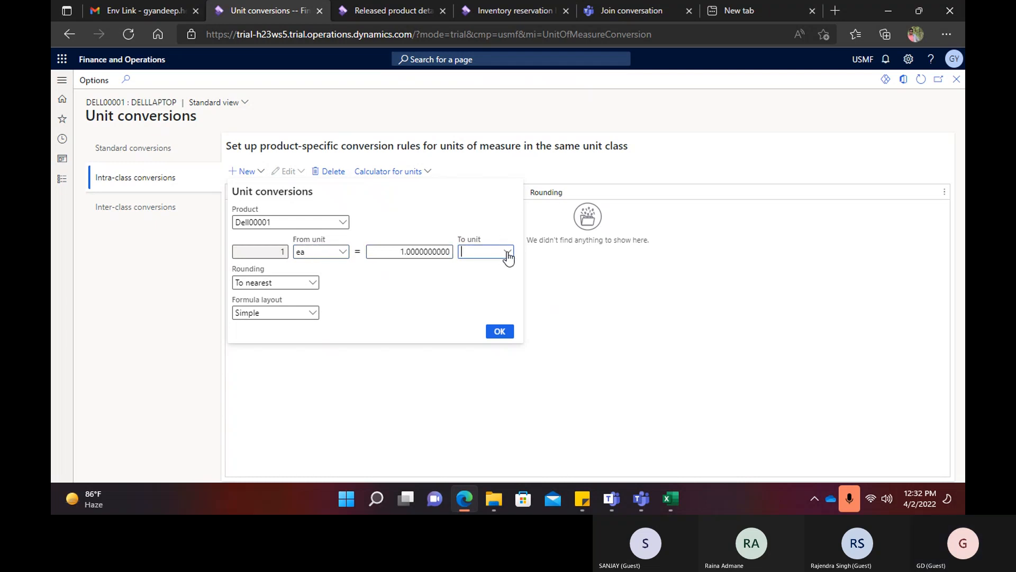
pyautogui.click(404, 252)
pyautogui.write('0')
# Look through the available units and set the conversion's To unit to dz (Dozen) for product Dell00001.
pyautogui.click(507, 253)
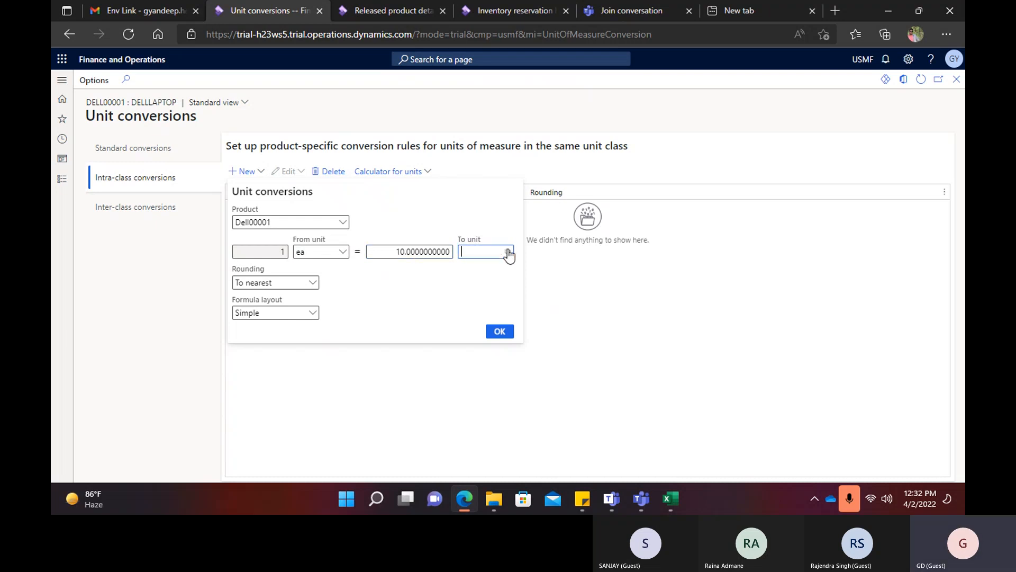
pyautogui.click(508, 253)
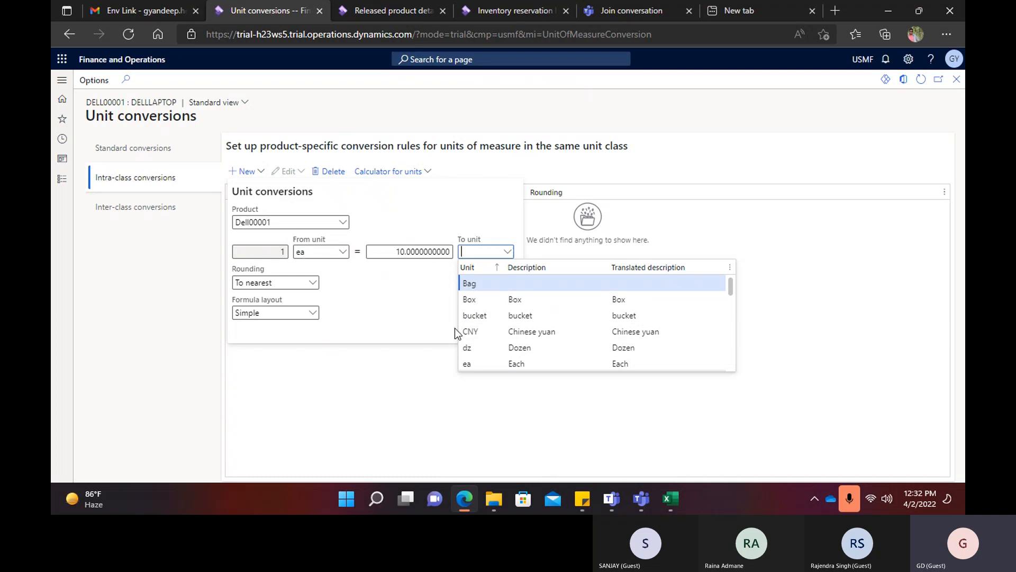
pyautogui.scroll(-2, 503, 313)
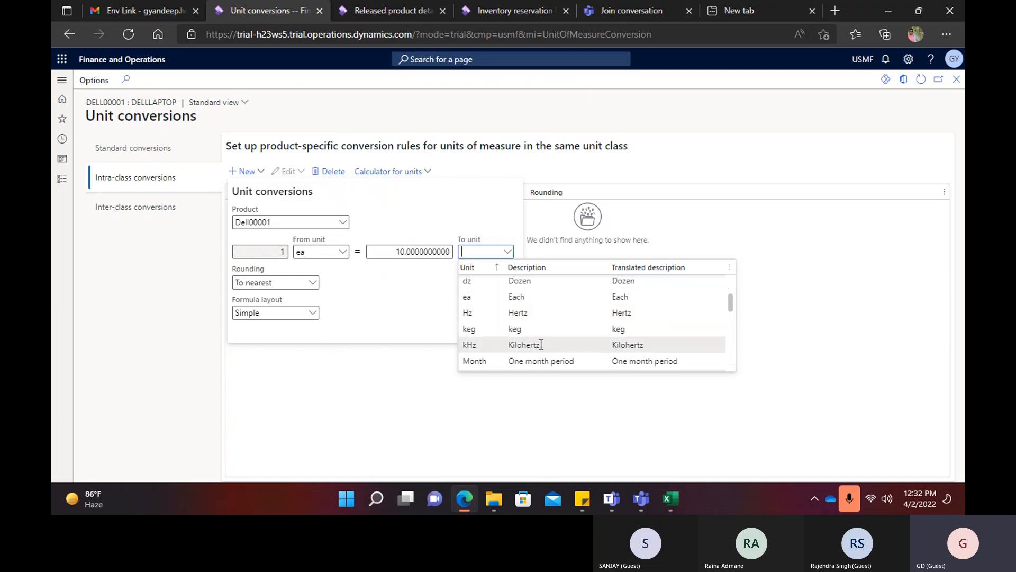
pyautogui.scroll(-2, 541, 345)
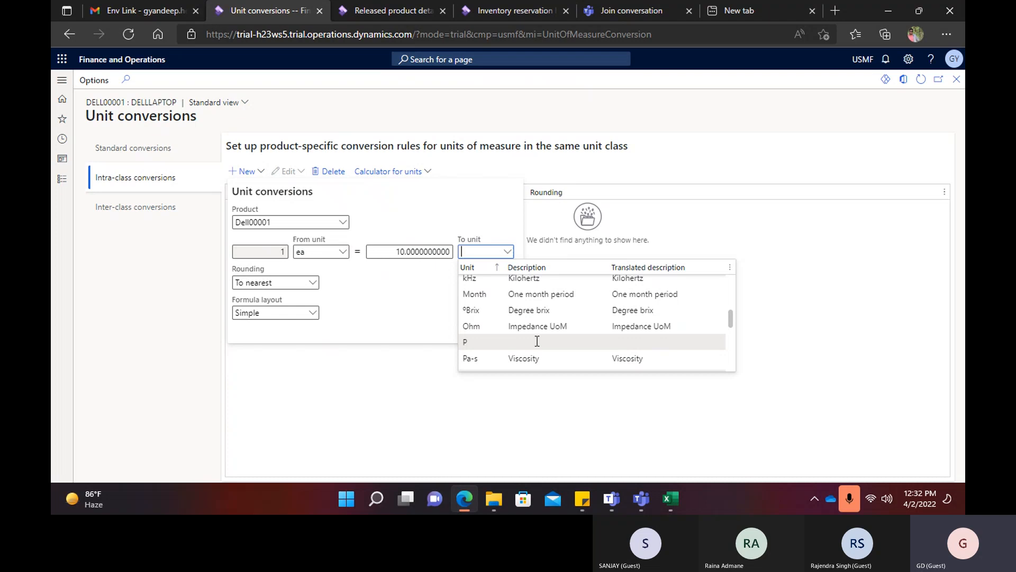
pyautogui.scroll(-3, 533, 341)
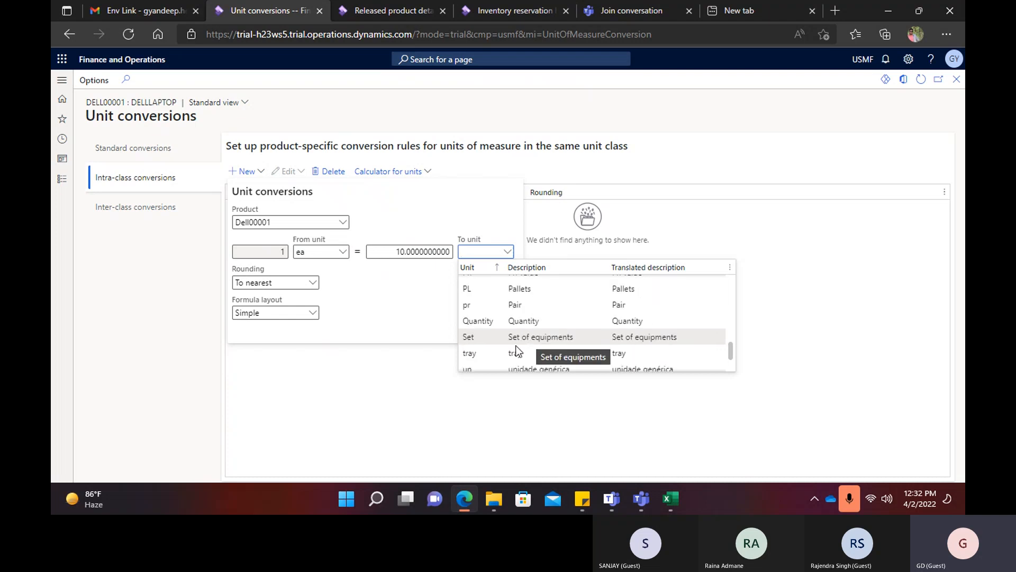
pyautogui.scroll(-2, 511, 337)
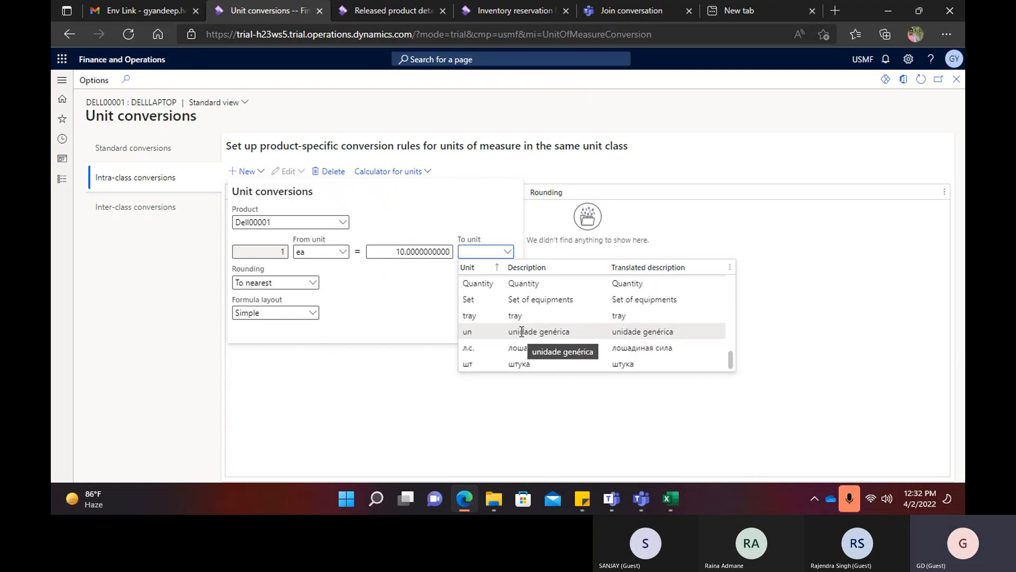
pyautogui.scroll(5, 521, 328)
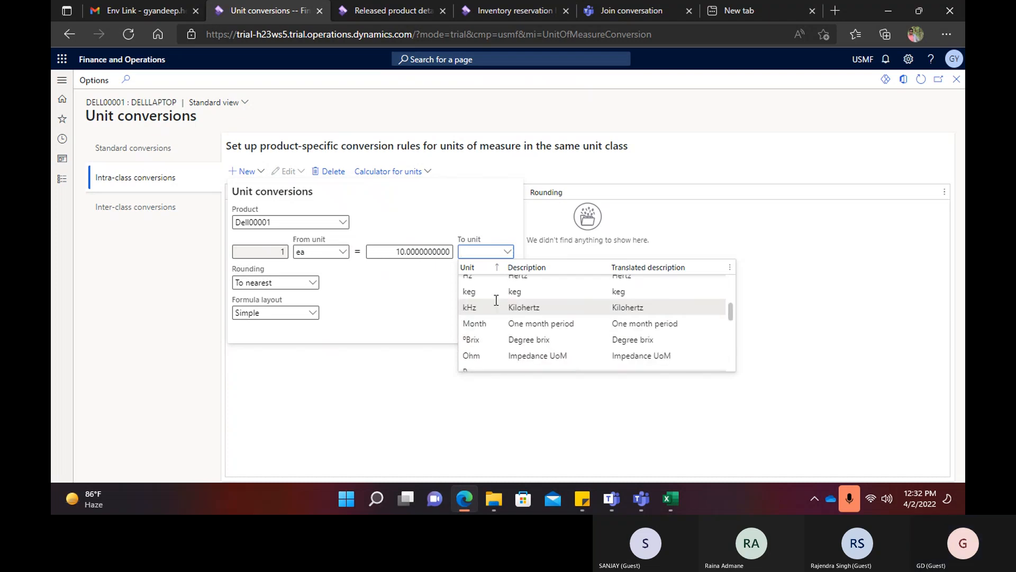
pyautogui.scroll(2, 518, 311)
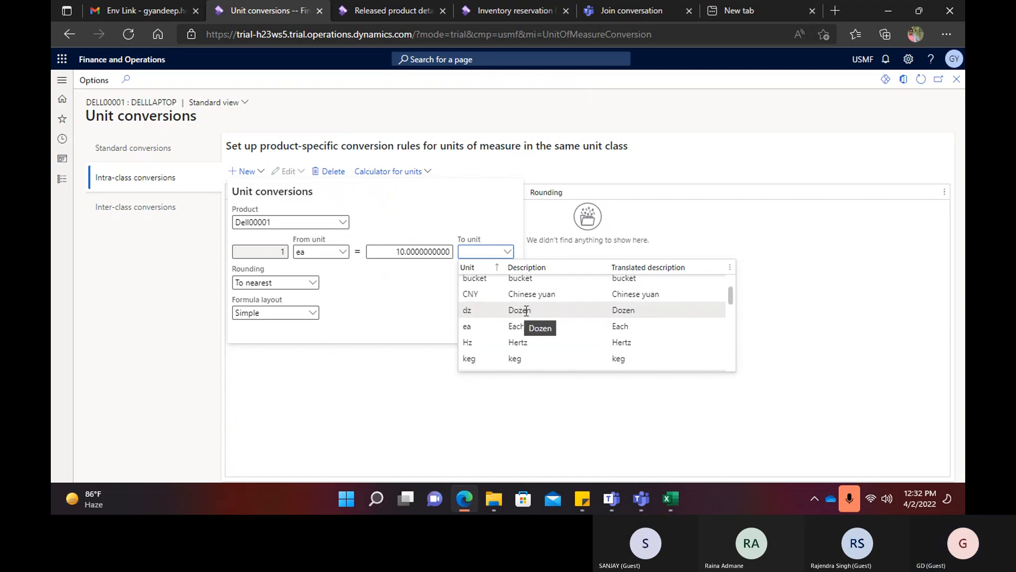
pyautogui.click(527, 310)
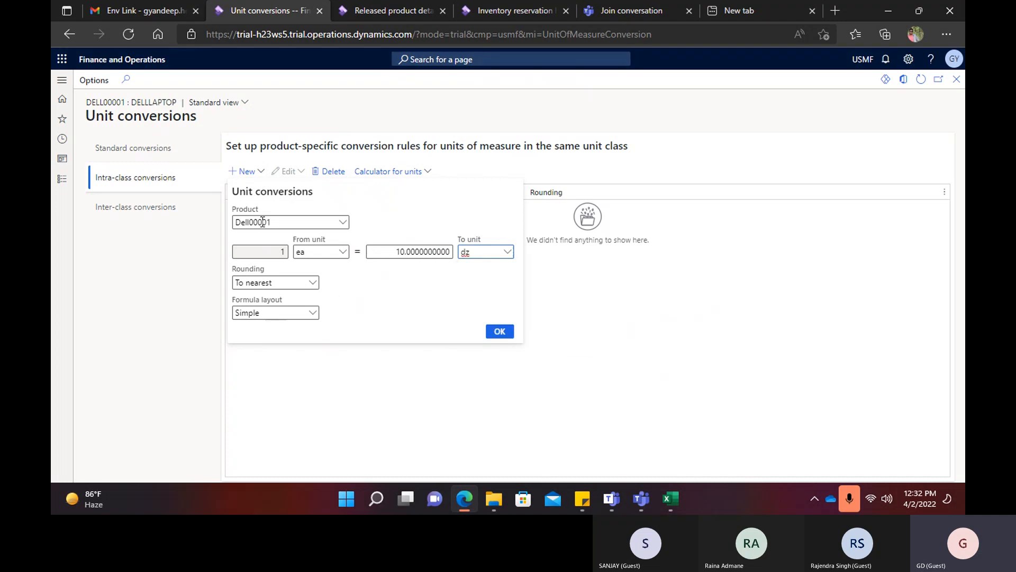
pyautogui.moveTo(279, 223); pyautogui.dragTo(234, 223)
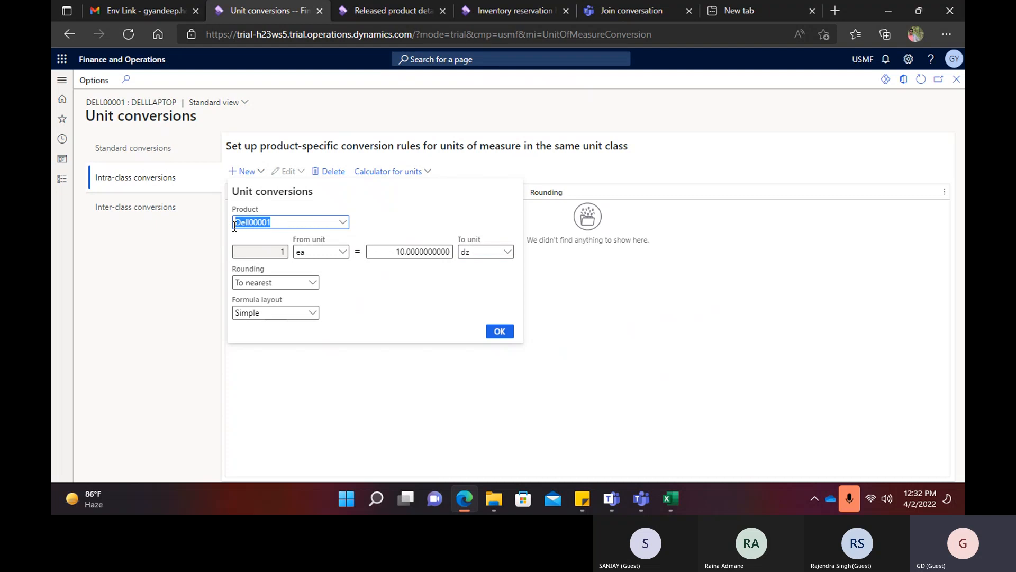
# Save the intra-class conversion 1 ea = 10 dz, rounded to nearest, for product Dell00001.
pyautogui.click(311, 252)
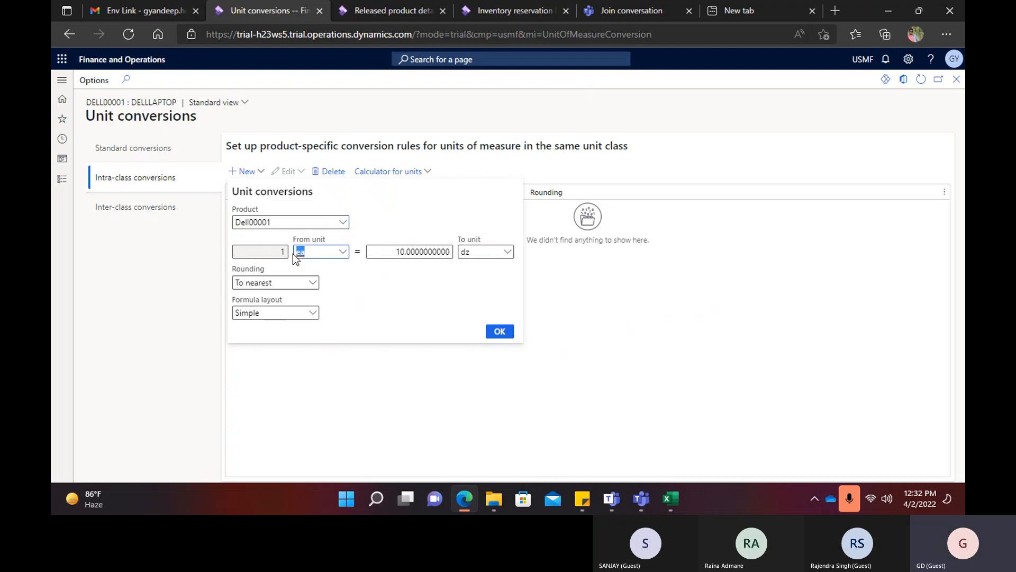
pyautogui.click(500, 331)
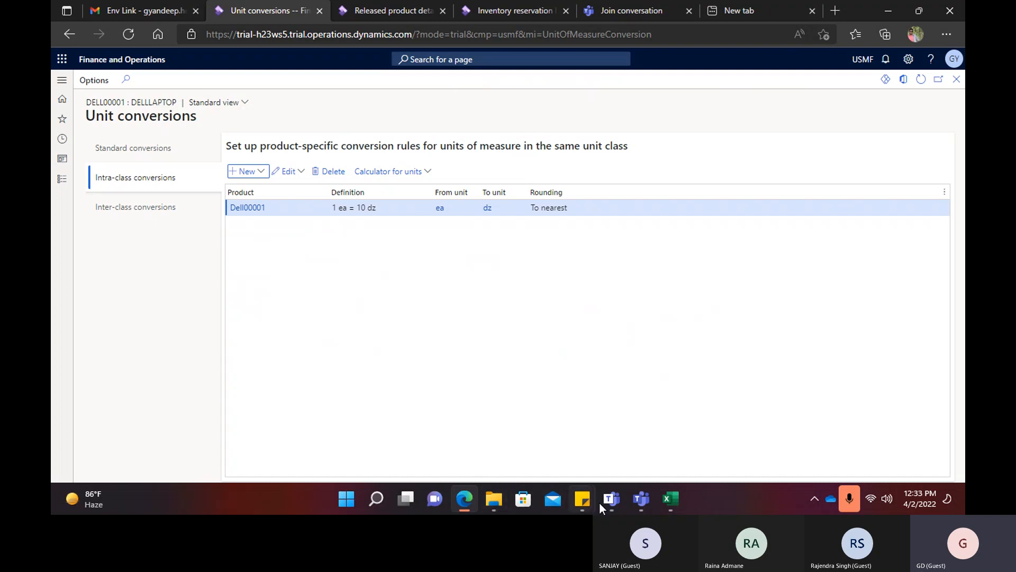
# In the Excel notes, enter the vendor's name in cell O24 and the customer's name in cell Q24.
pyautogui.click(671, 498)
pyautogui.click(789, 235)
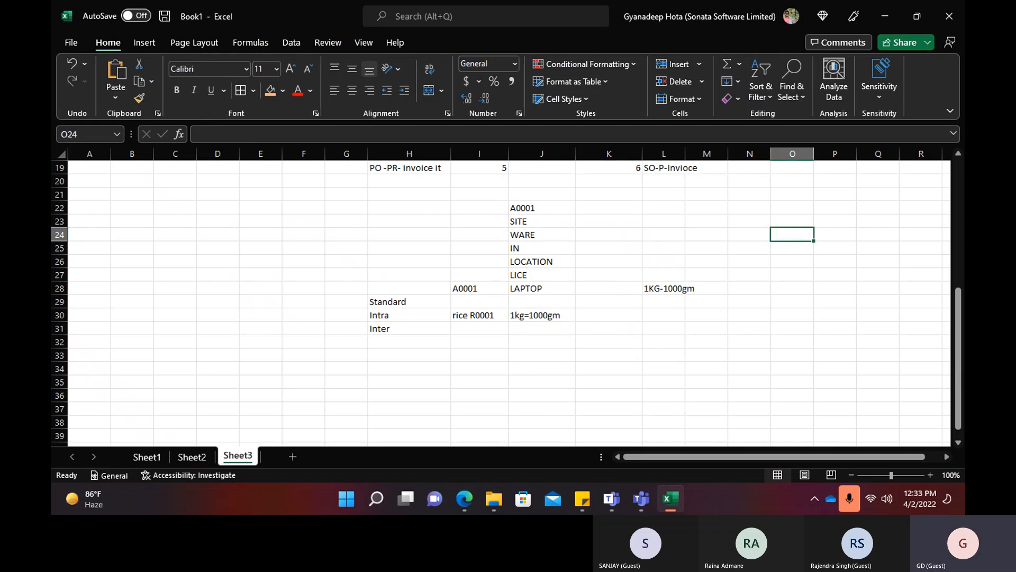
pyautogui.write('Sanjay')
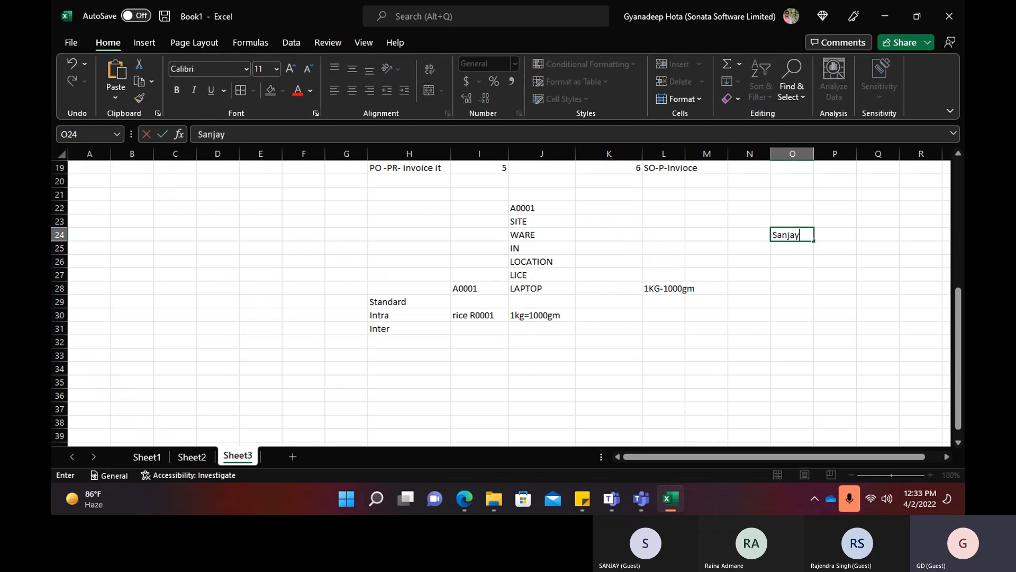
pyautogui.press('Tab')
pyautogui.press('Tab')
pyautogui.write('Raj')
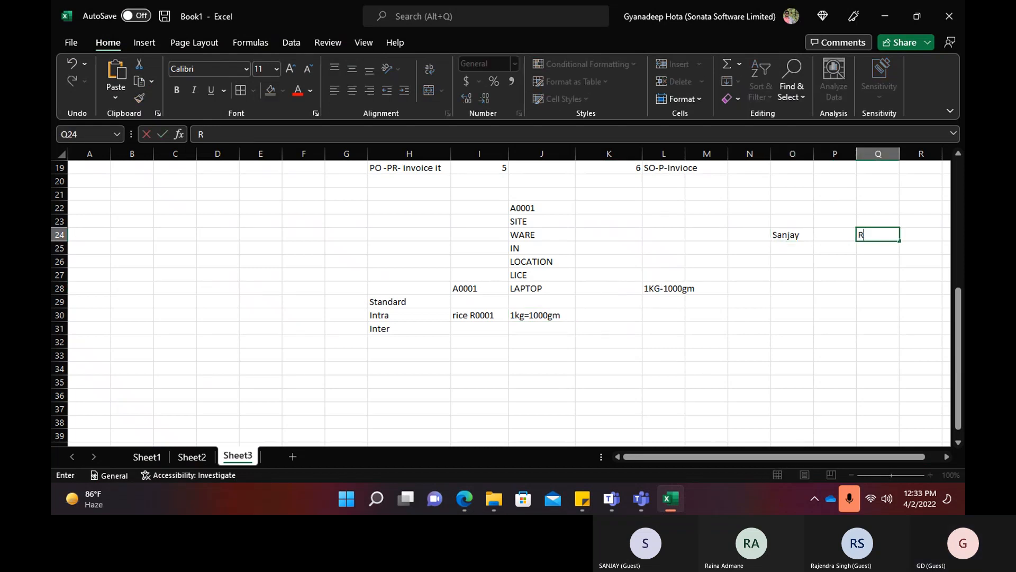
pyautogui.press('BackSpace')
pyautogui.press('BackSpace')
pyautogui.write('endra')
pyautogui.press('Return')
# Enter the item Bannan in cell O25 and its unit note "as Dozzon" in cell O26.
pyautogui.press('Left')
pyautogui.press('Left')
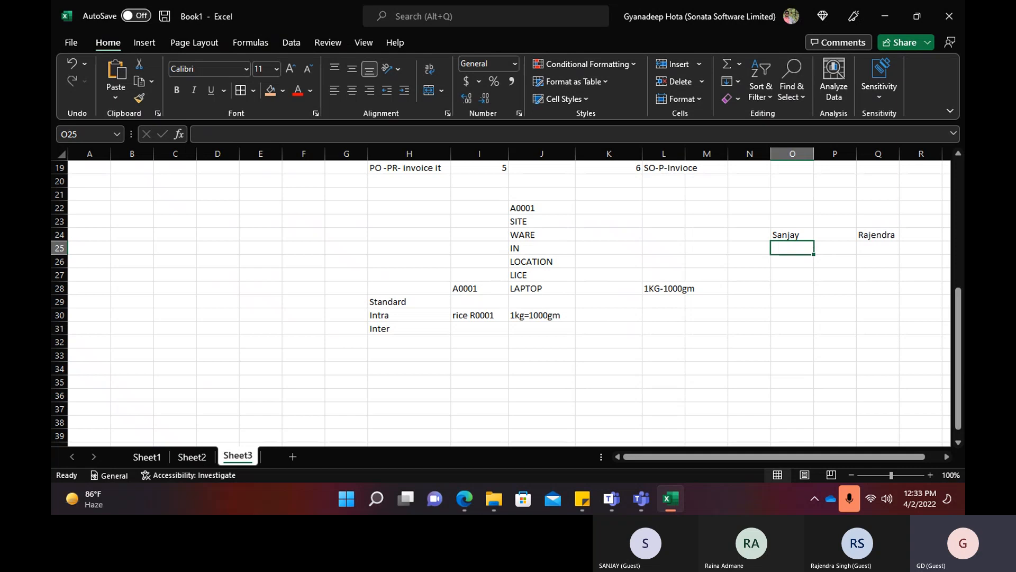
pyautogui.write('Ri')
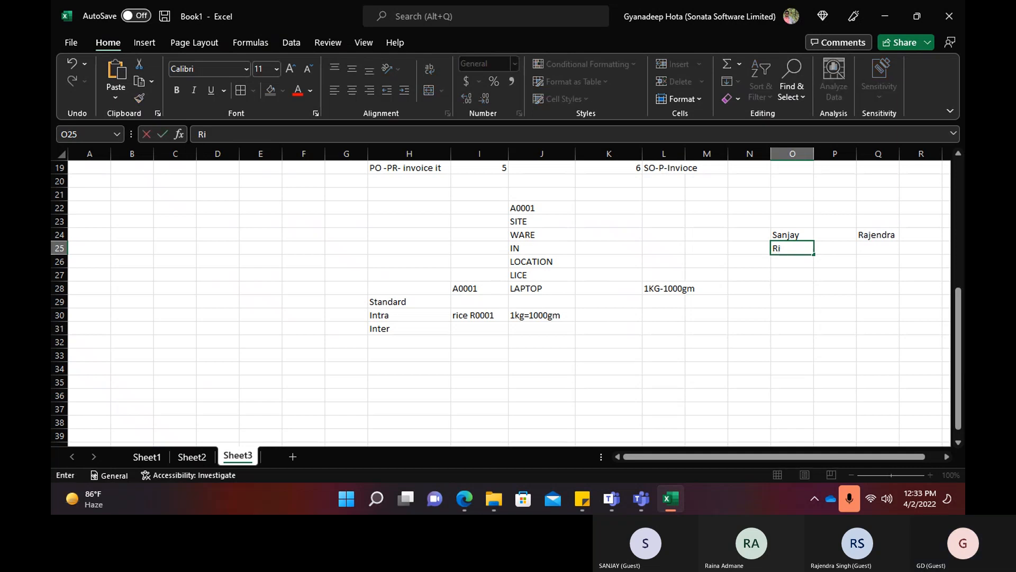
pyautogui.press('BackSpace')
pyautogui.press('BackSpace')
pyautogui.write('Ba')
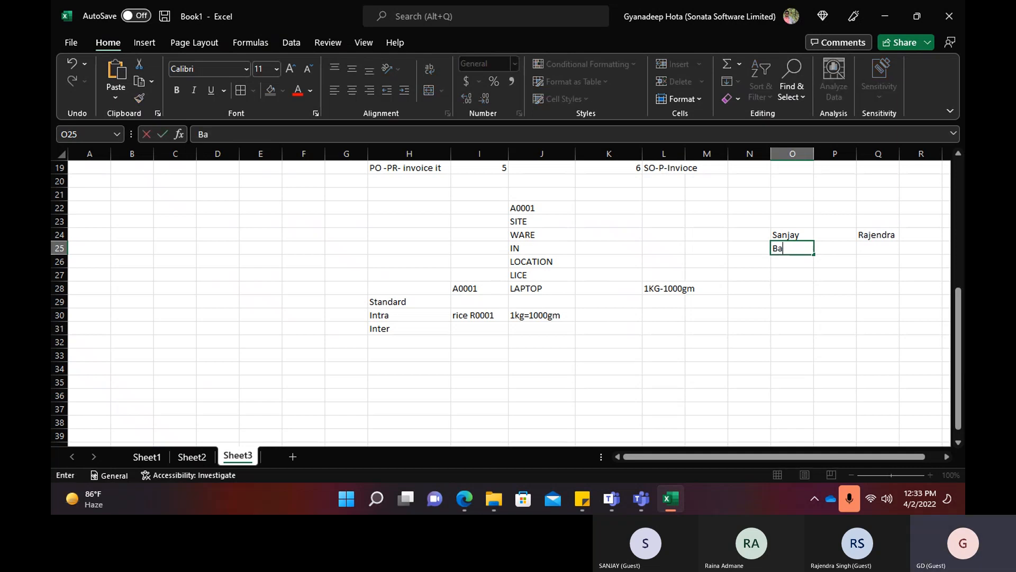
pyautogui.write('nnan')
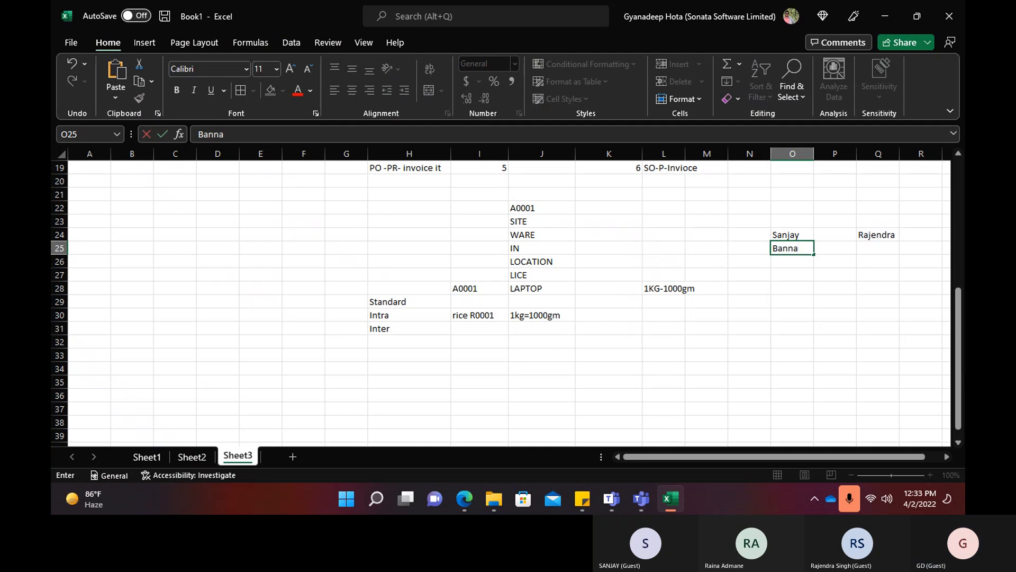
pyautogui.click(795, 262)
pyautogui.write('as D')
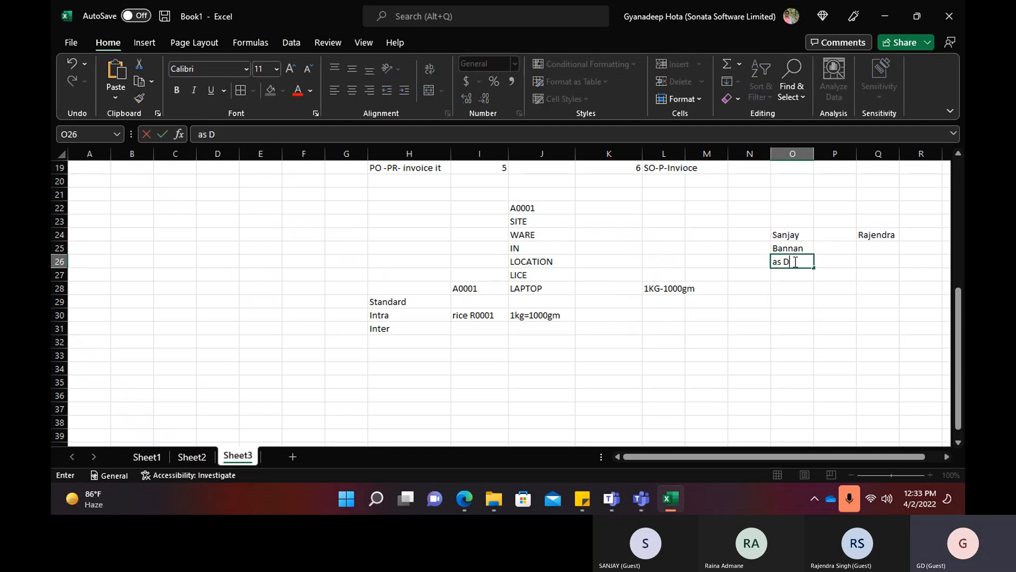
pyautogui.write('ozzon')
# Enter the item bann in cell Q25 and its unit KG in cell Q26 under the second name.
pyautogui.press('Tab')
pyautogui.press('Tab')
pyautogui.click(871, 247)
pyautogui.write('Ranna')
pyautogui.press('BackSpace')
pyautogui.press('BackSpace')
pyautogui.press('BackSpace')
pyautogui.press('BackSpace')
pyautogui.press('BackSpace')
pyautogui.write('Ra')
pyautogui.press('BackSpace')
pyautogui.press('BackSpace')
pyautogui.press('BackSpace')
pyautogui.write('R')
pyautogui.press('BackSpace')
pyautogui.write('Bann')
pyautogui.press('BackSpace')
pyautogui.press('BackSpace')
pyautogui.press('BackSpace')
pyautogui.press('BackSpace')
pyautogui.press('BackSpace')
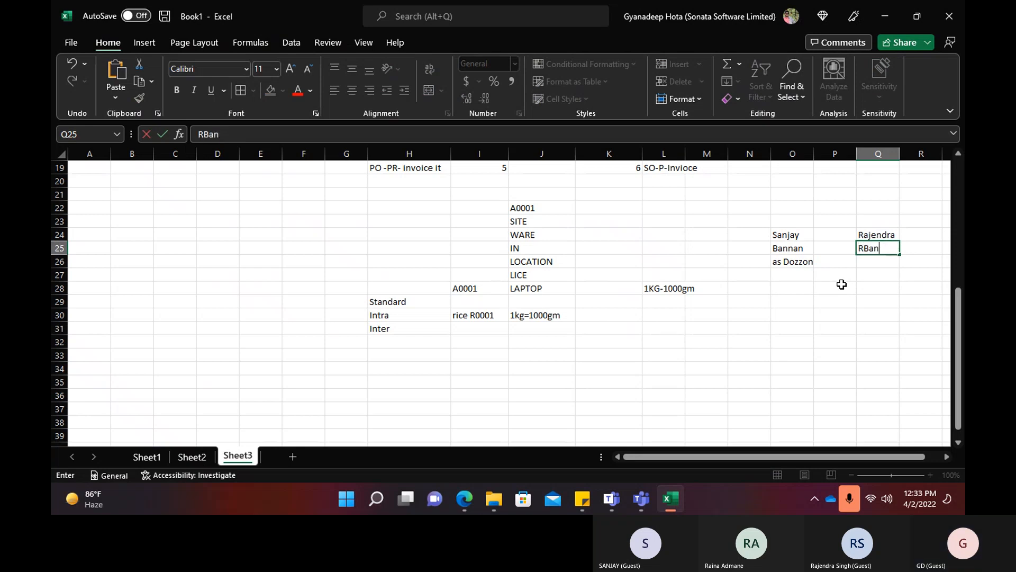
pyautogui.write('bann')
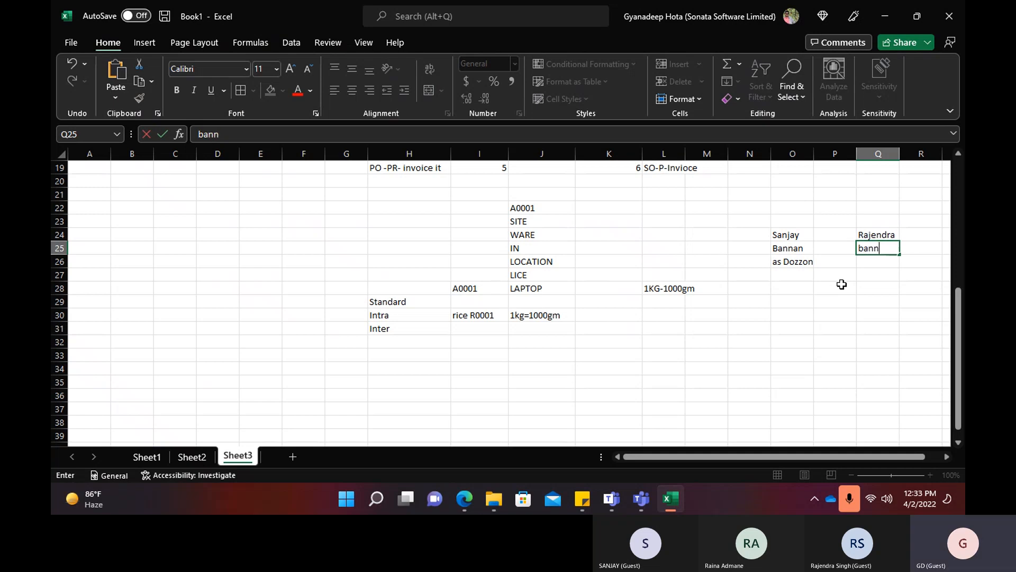
pyautogui.press('Return')
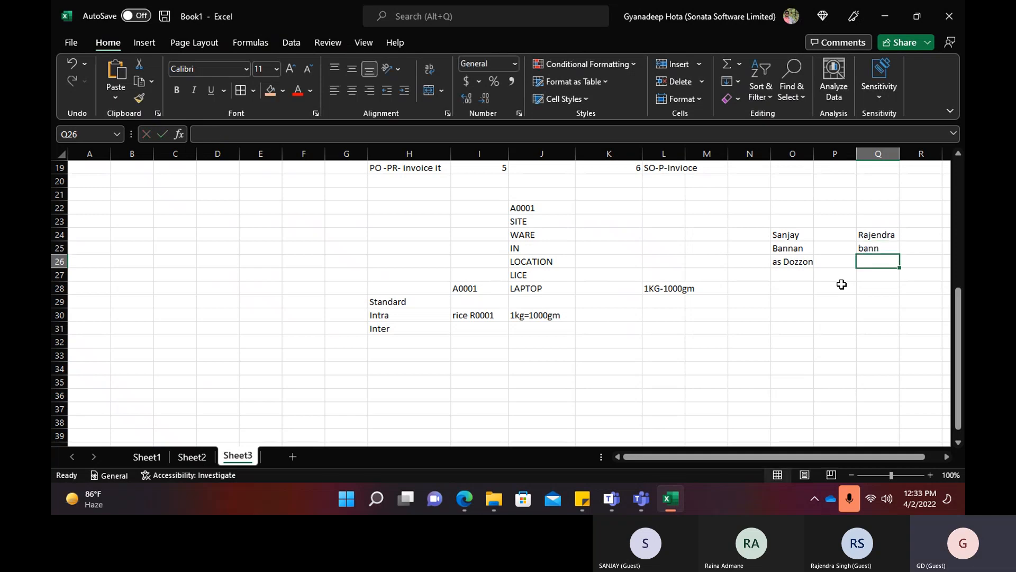
pyautogui.write('KG')
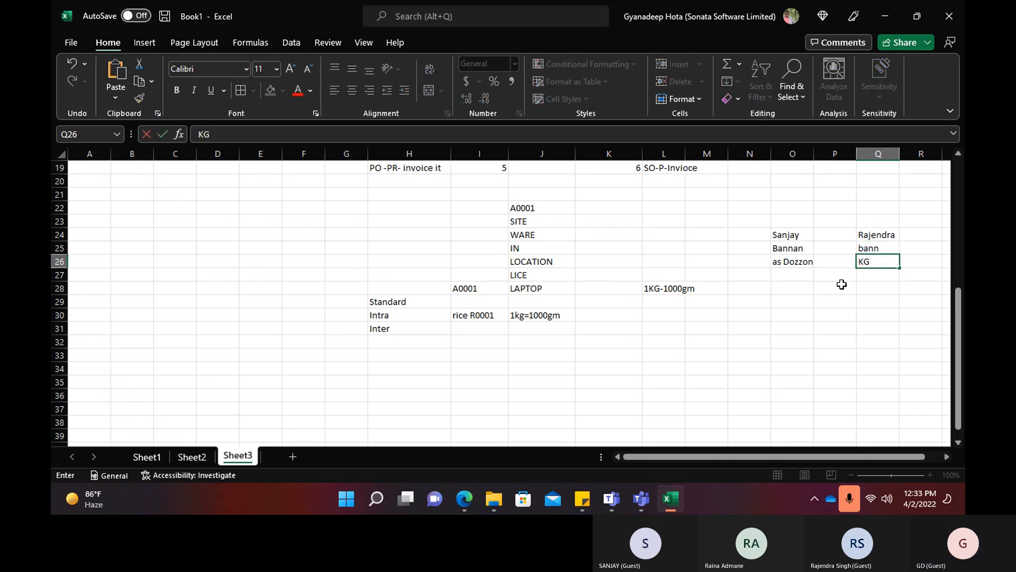
# Add the headings Vendor in cell O23 and Customer in cell Q23 above the two names.
pyautogui.moveTo(824, 456); pyautogui.dragTo(840, 462)
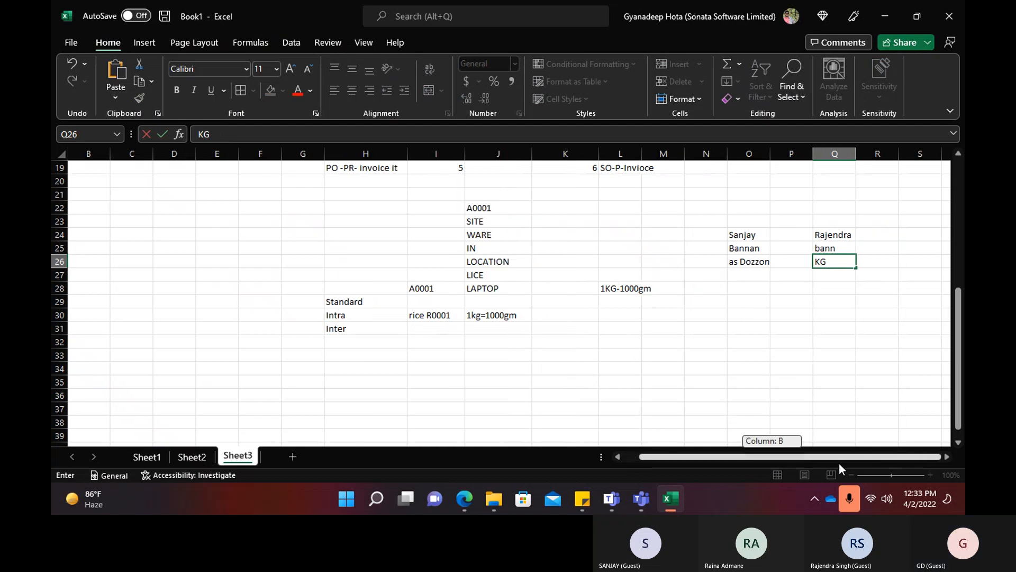
pyautogui.click(743, 233)
pyautogui.click(741, 221)
pyautogui.write('Vendor')
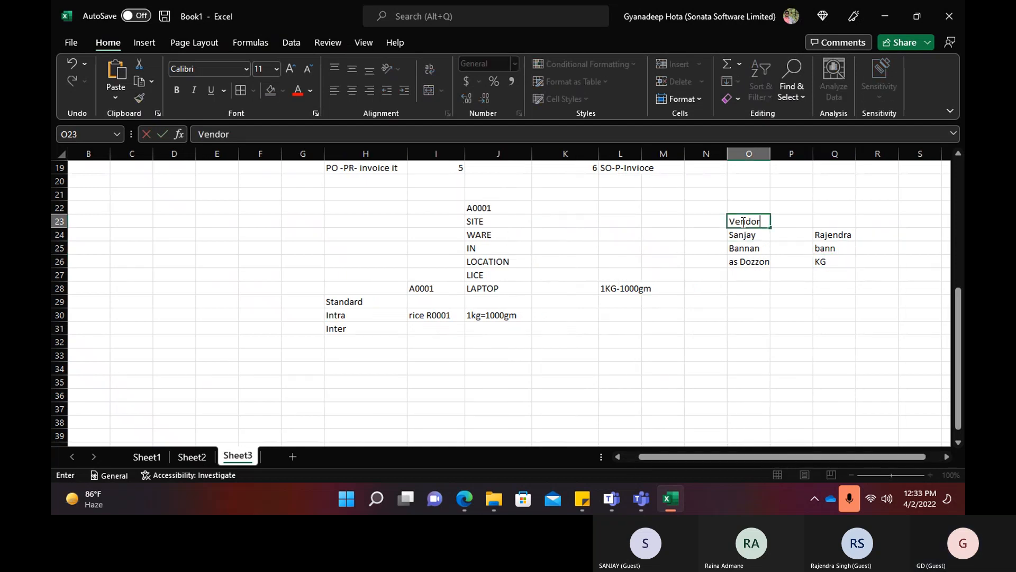
pyautogui.press('Tab')
pyautogui.press('Tab')
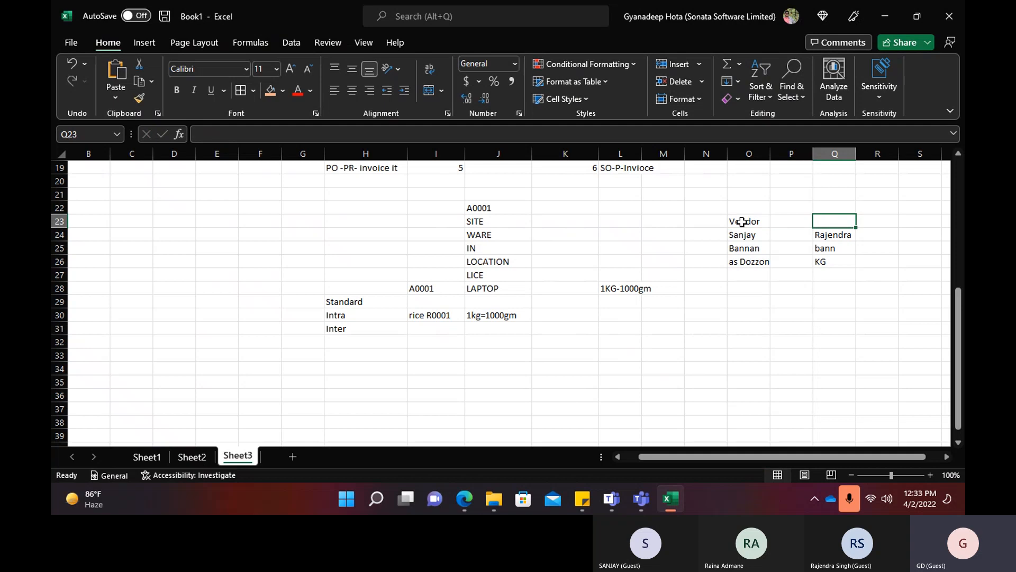
pyautogui.write('Custoerm')
pyautogui.press('BackSpace')
pyautogui.press('BackSpace')
pyautogui.press('BackSpace')
pyautogui.write('mer')
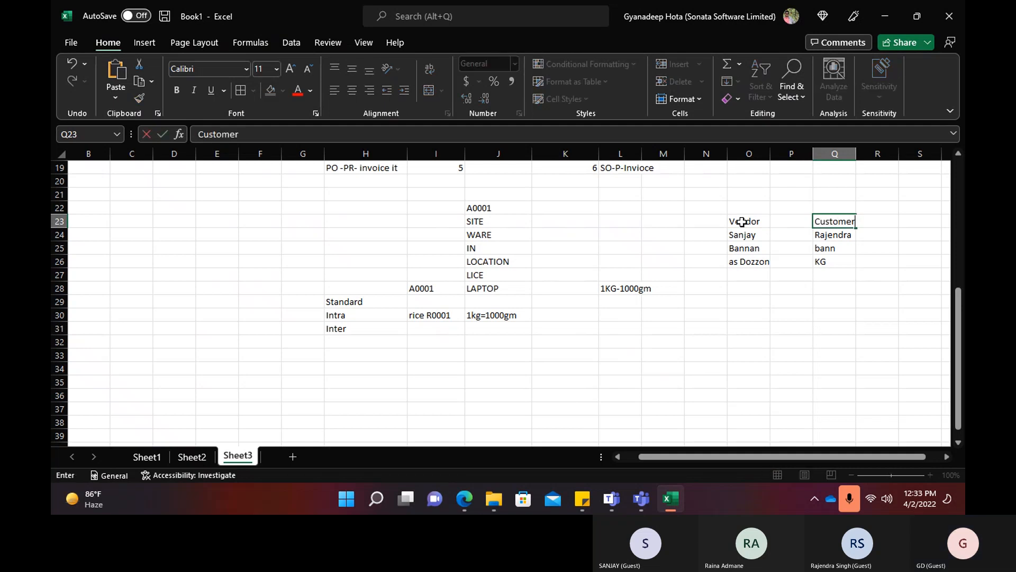
pyautogui.click(702, 292)
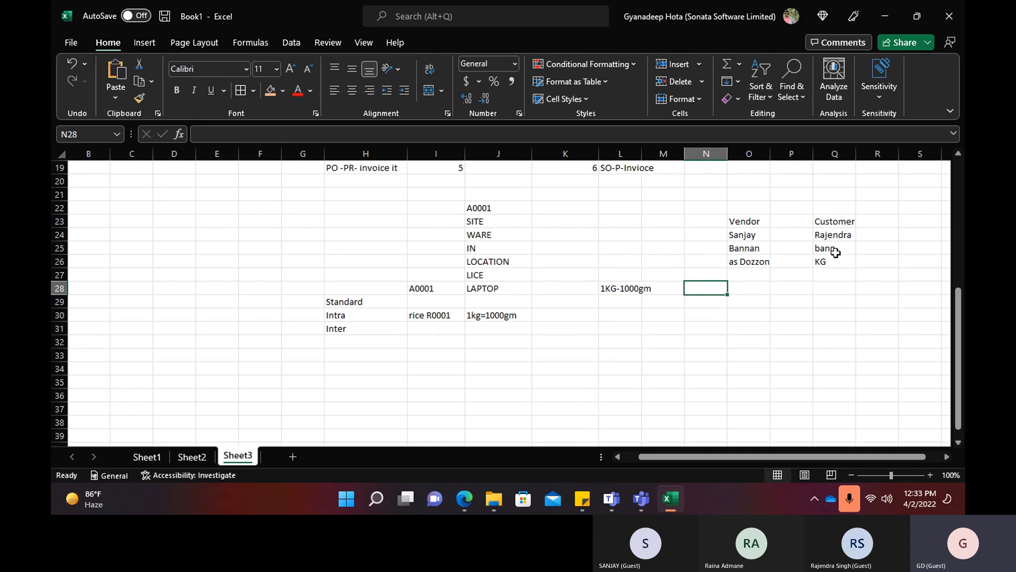
pyautogui.click(835, 221)
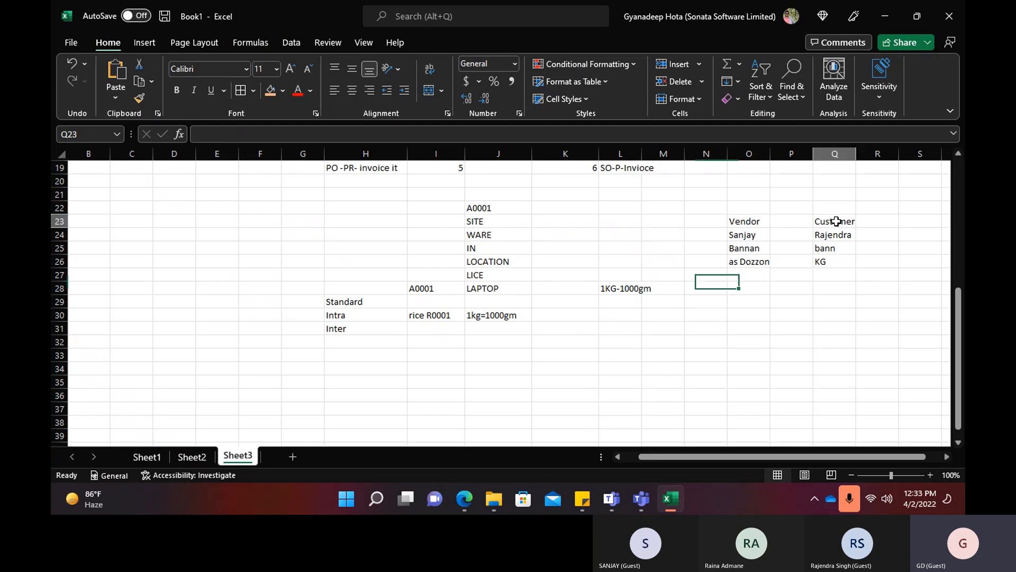
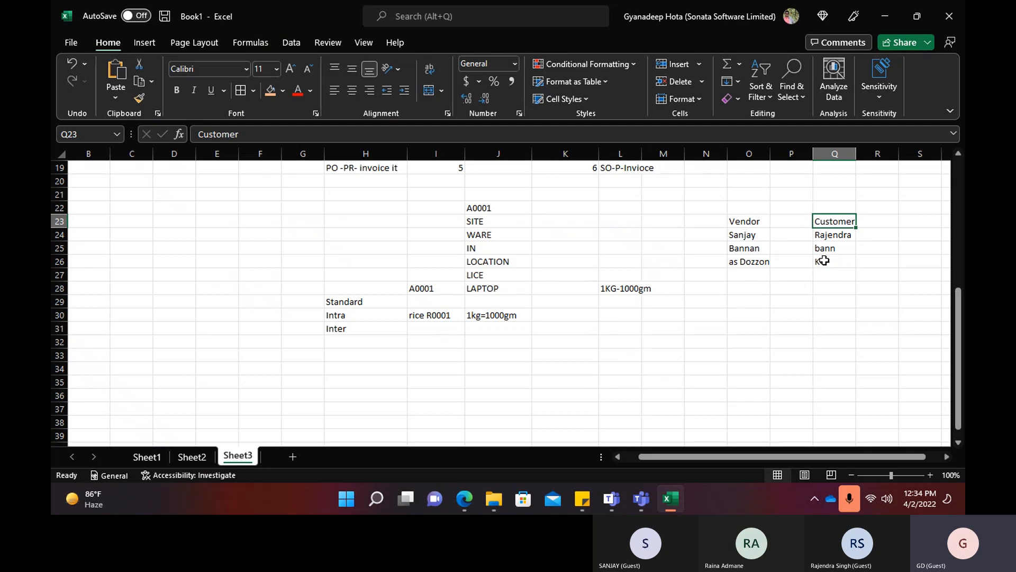
pyautogui.click(762, 263)
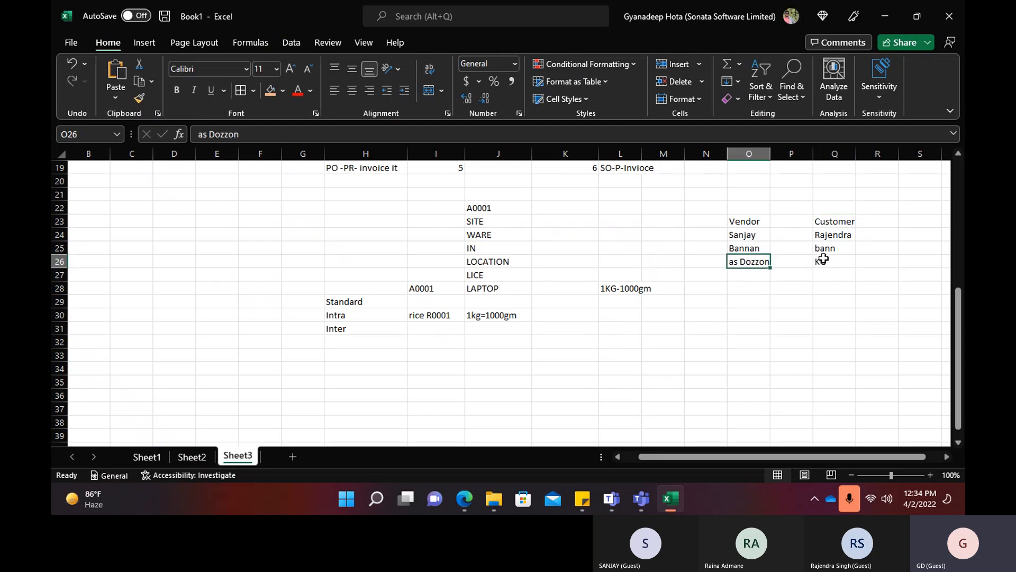
pyautogui.click(780, 206)
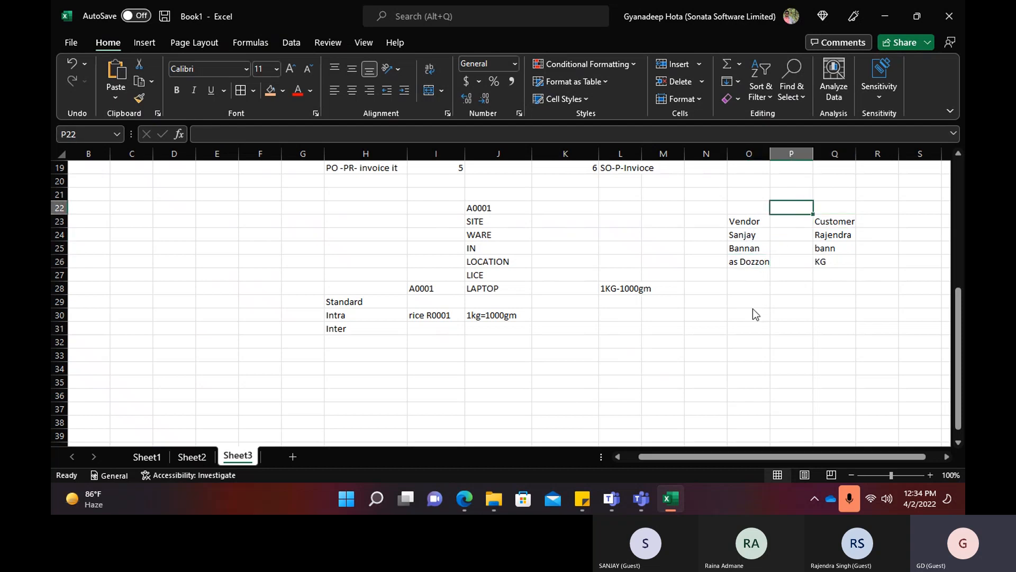
pyautogui.hotkey('alt', 'Tab')
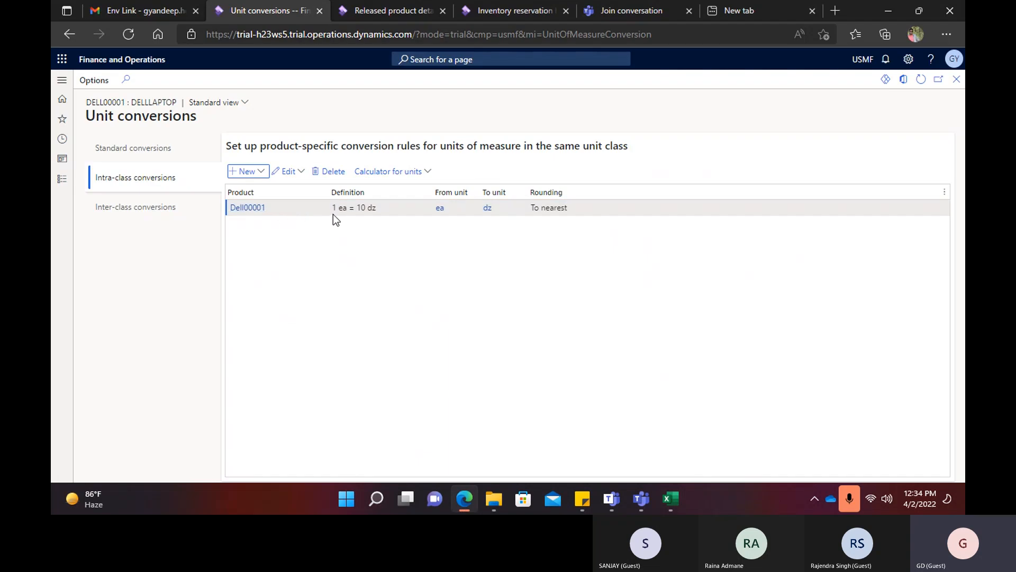
pyautogui.hotkey('alt', 'Tab')
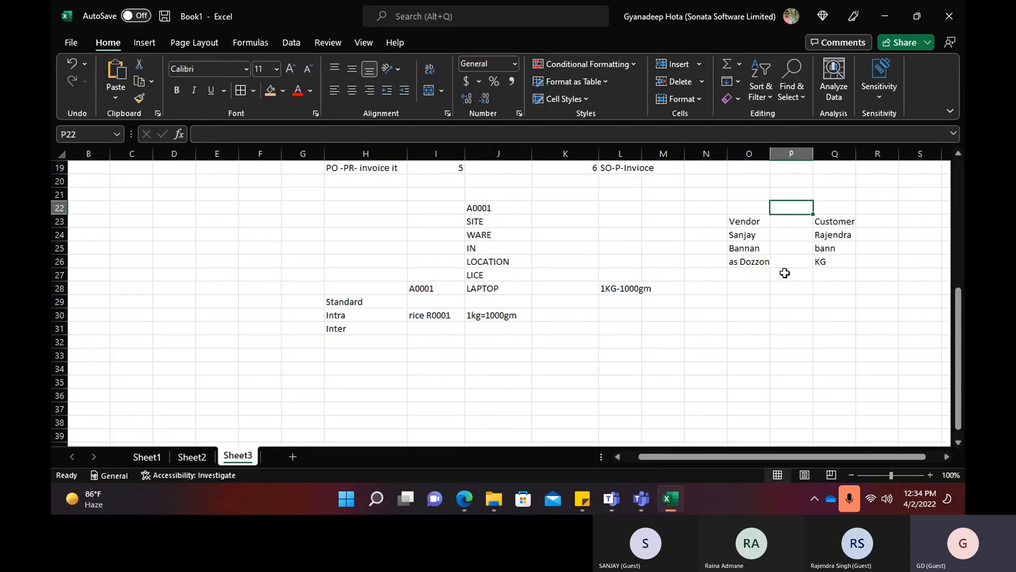
# Enter the conversion "1kg= 10 dozz" in cell Q27 below the customer's KG unit.
pyautogui.click(831, 263)
pyautogui.click(832, 272)
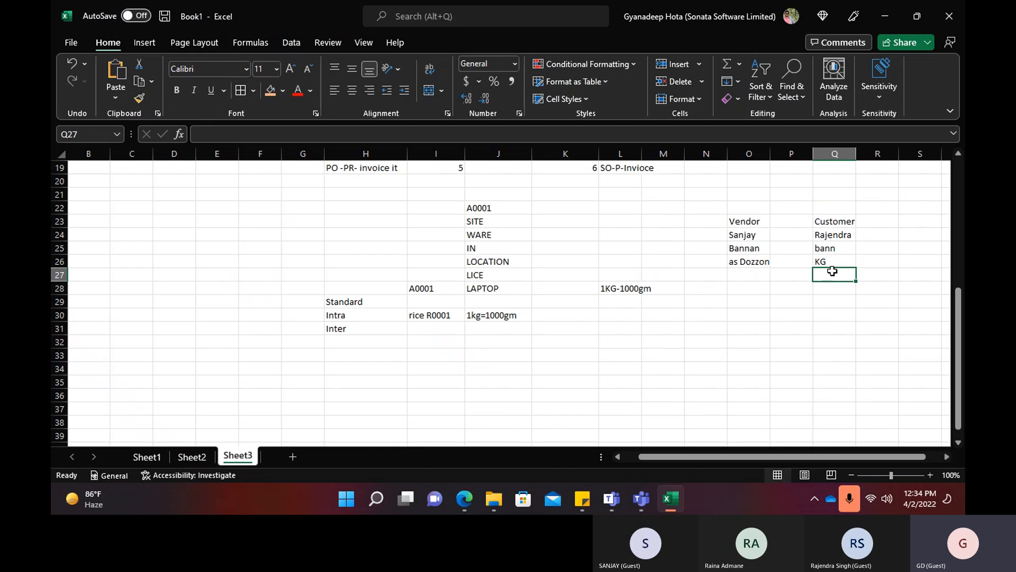
pyautogui.write('1')
pyautogui.press('BackSpace')
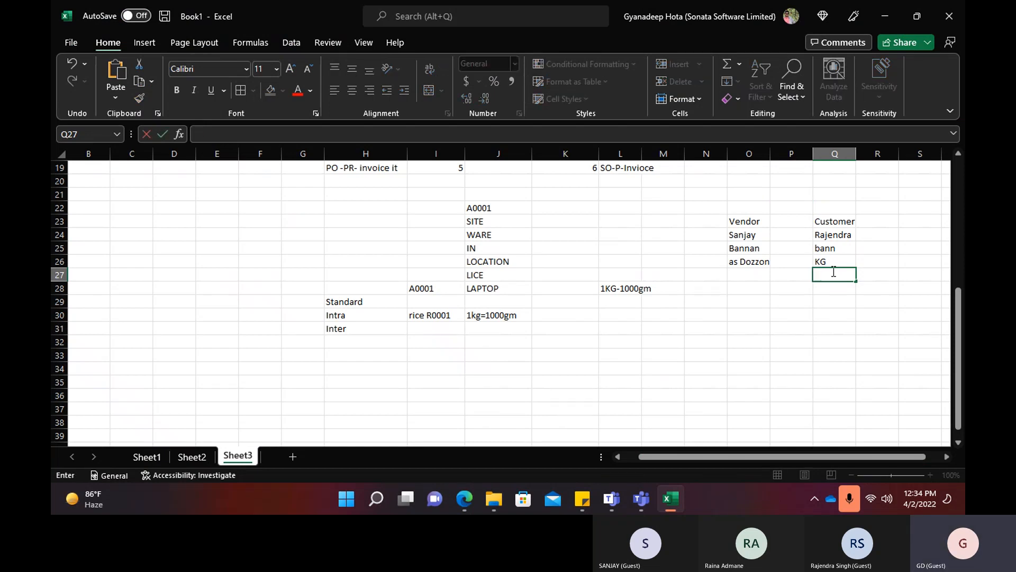
pyautogui.write('1kg')
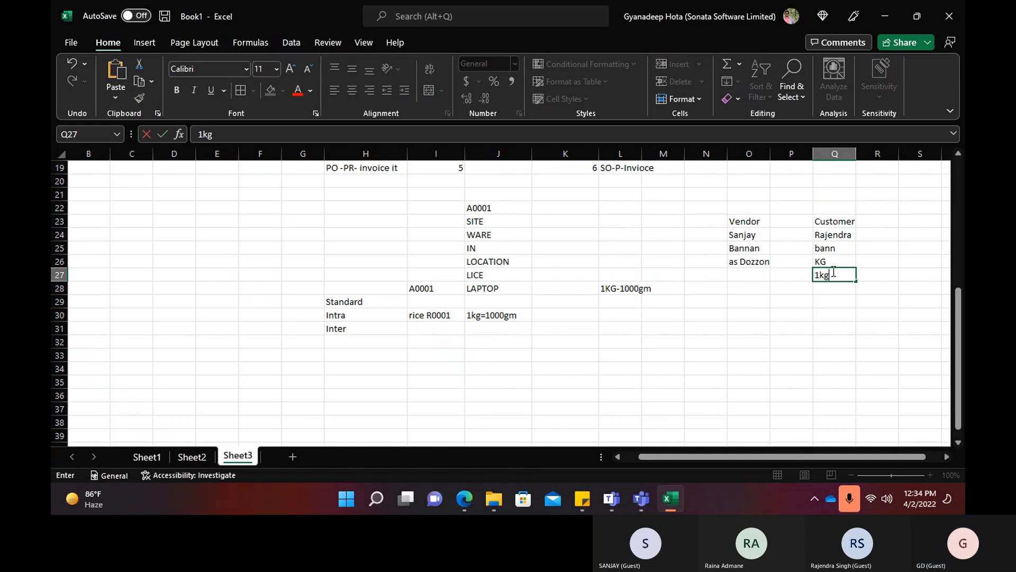
pyautogui.write('= 10 dost')
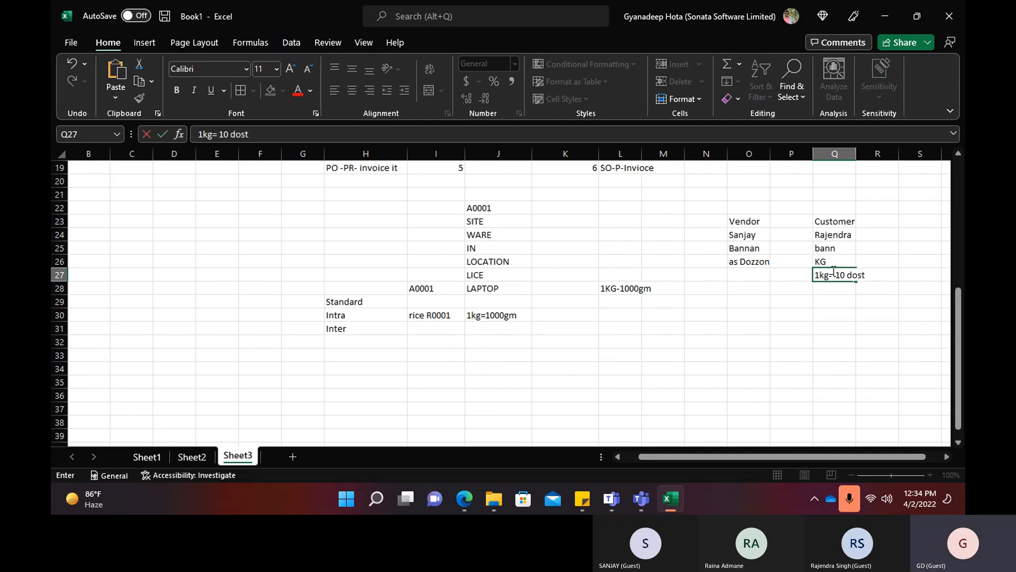
pyautogui.press('BackSpace')
pyautogui.press('BackSpace')
pyautogui.write('zz')
pyautogui.click(803, 299)
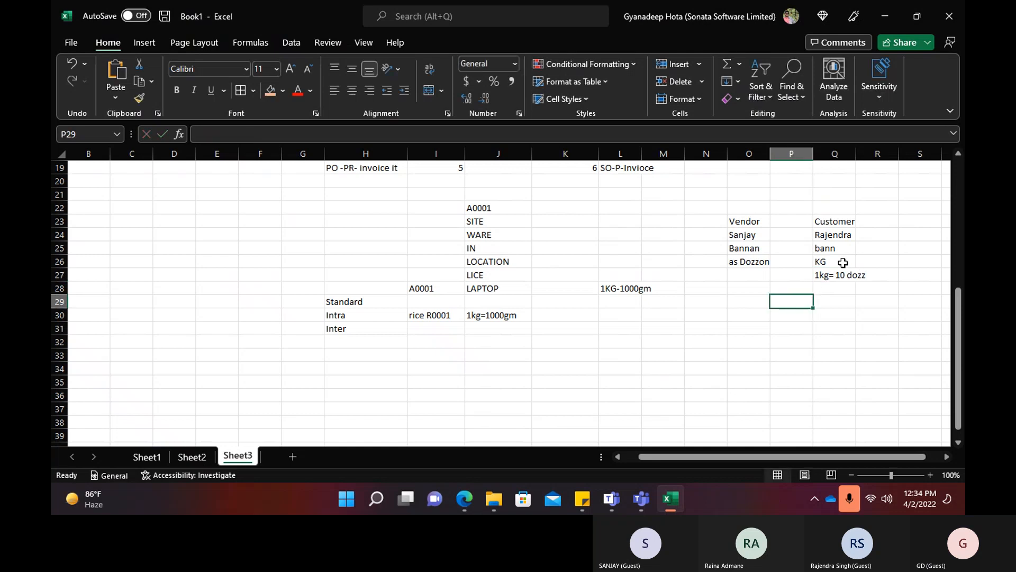
pyautogui.click(840, 223)
pyautogui.moveTo(839, 228); pyautogui.dragTo(841, 265)
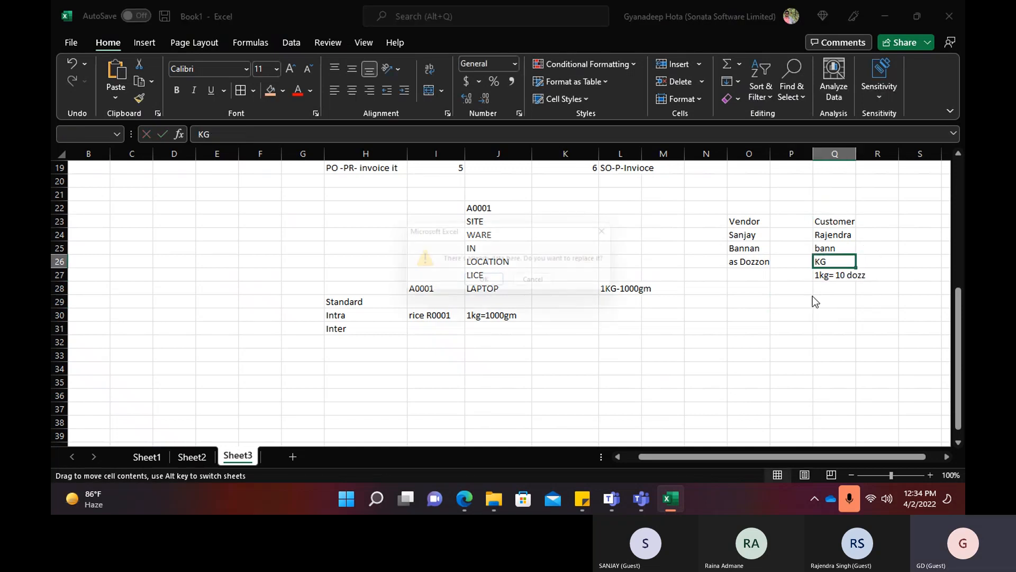
pyautogui.click(623, 230)
# In the browser, open the inter-class conversions for product Dell00001.
pyautogui.hotkey('alt', 'Tab')
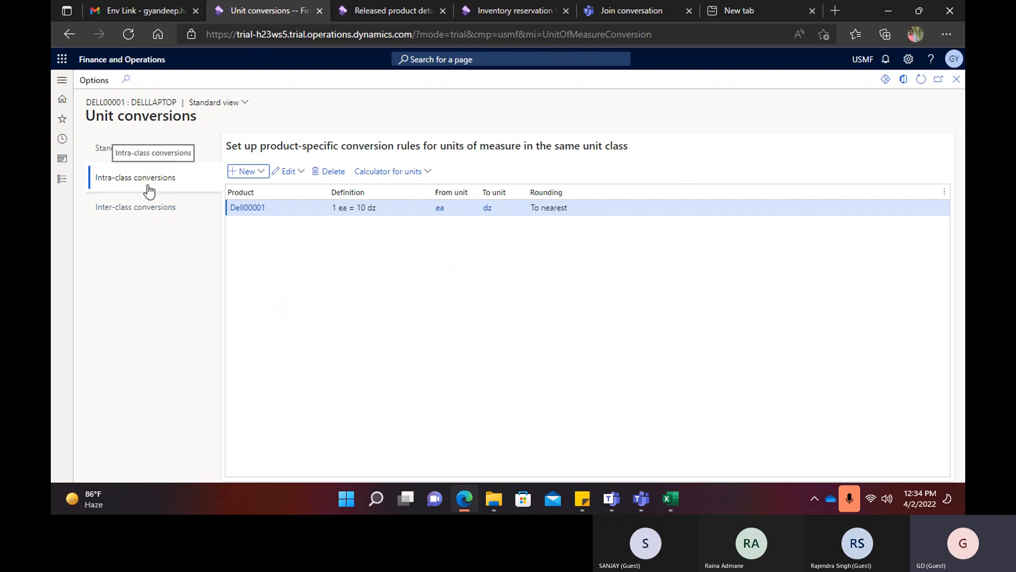
pyautogui.click(147, 209)
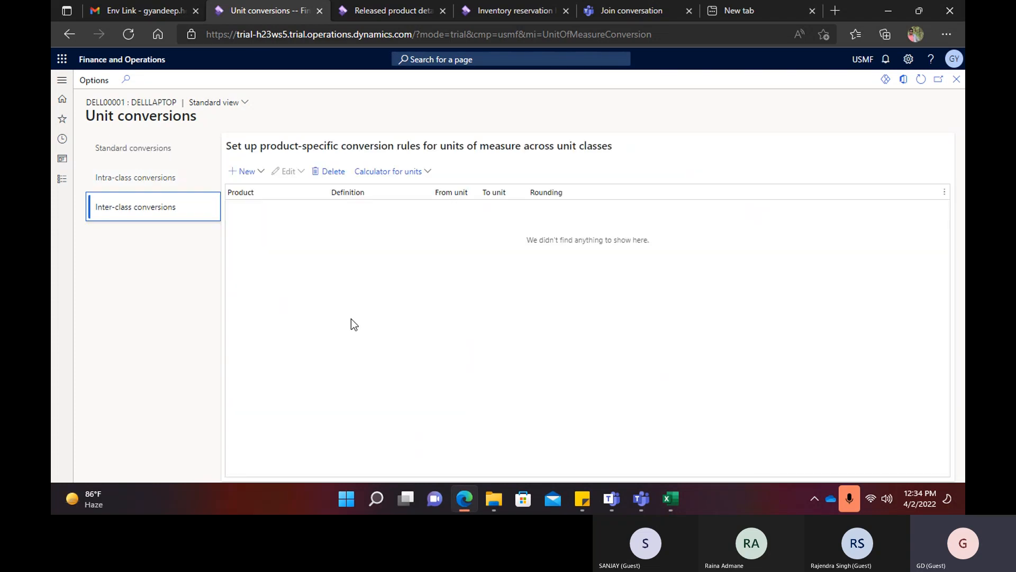
# In the Excel workbook, enter the unit pairs "KG- Gm" in cell J41 and "LT- ML" in cell J42.
pyautogui.hotkey('alt', 'Tab')
pyautogui.scroll(-4, 487, 329)
pyautogui.scroll(-1, 487, 330)
pyautogui.click(490, 259)
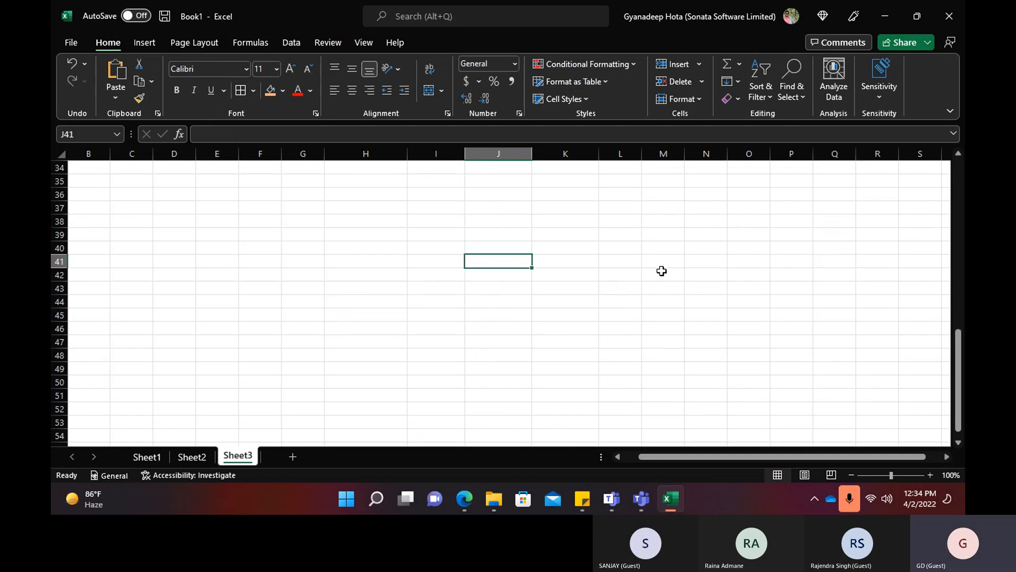
pyautogui.write('K')
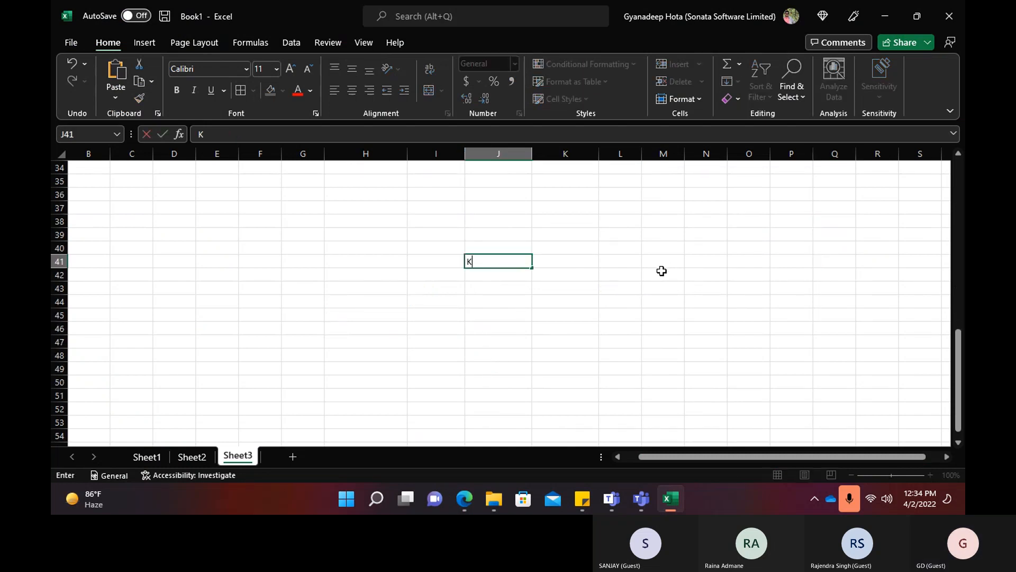
pyautogui.write('G- Gm')
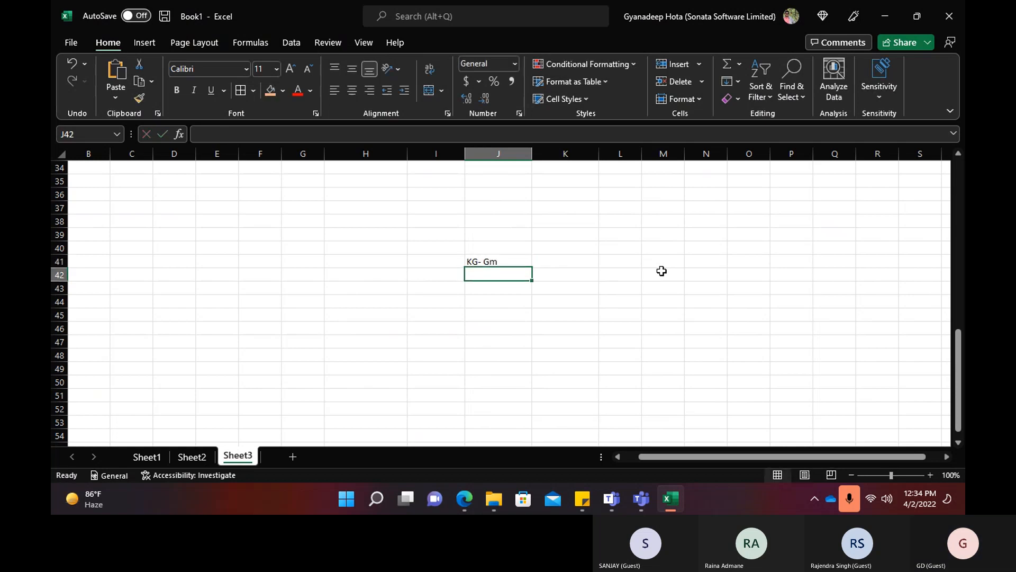
pyautogui.press('Return')
pyautogui.write('LT- ')
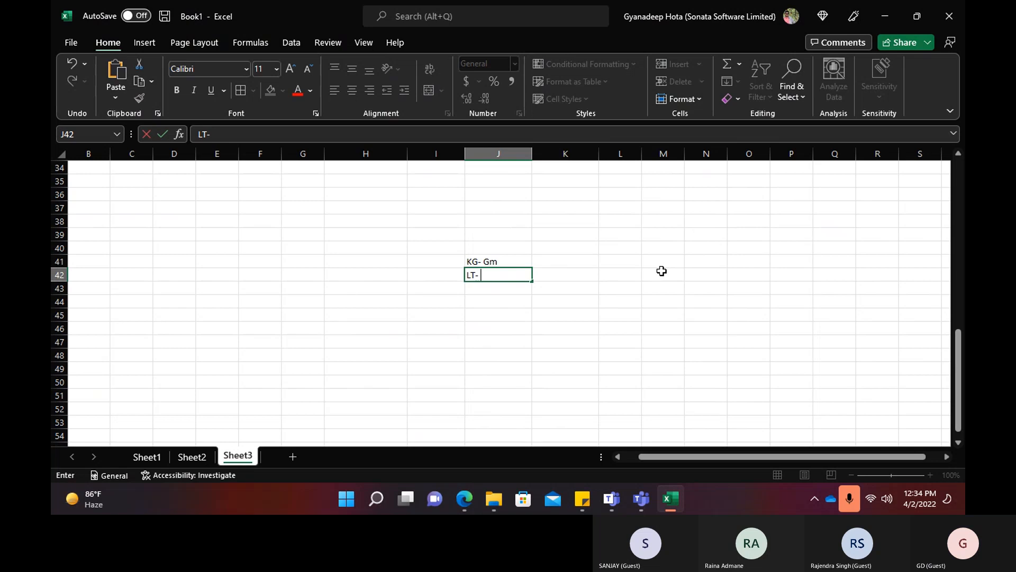
pyautogui.write('ML')
pyautogui.press('Return')
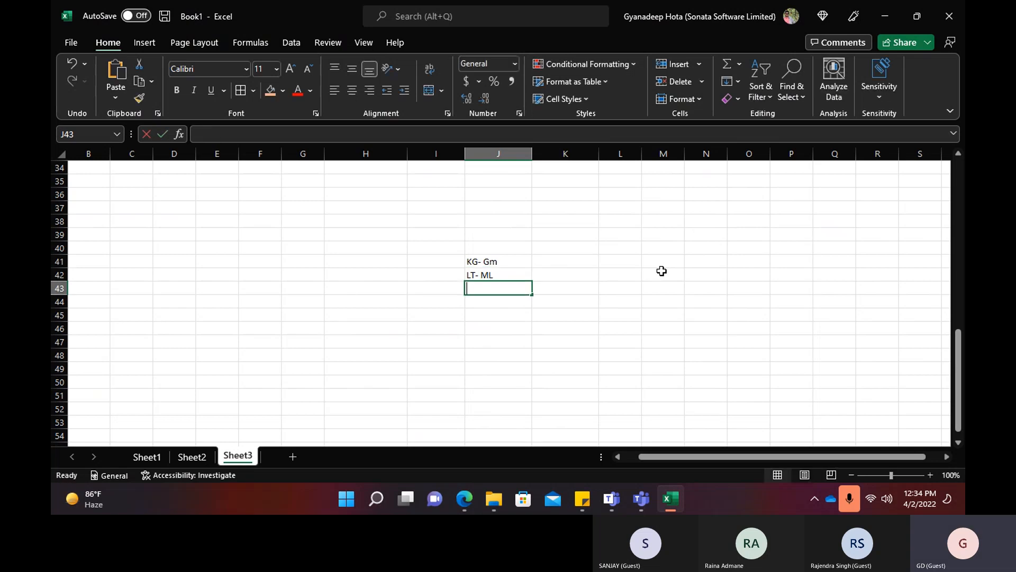
# Add the unit pairs "FT- inv" in cell J43 and "ea- pc" in cell J44 below the existing ones.
pyautogui.write('FT- End')
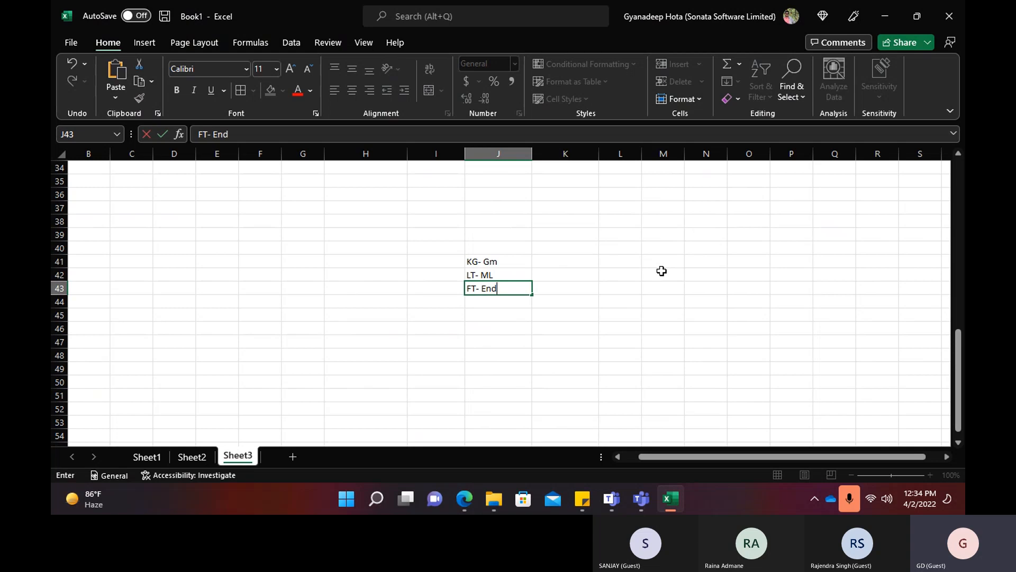
pyautogui.press('BackSpace')
pyautogui.press('BackSpace')
pyautogui.press('BackSpace')
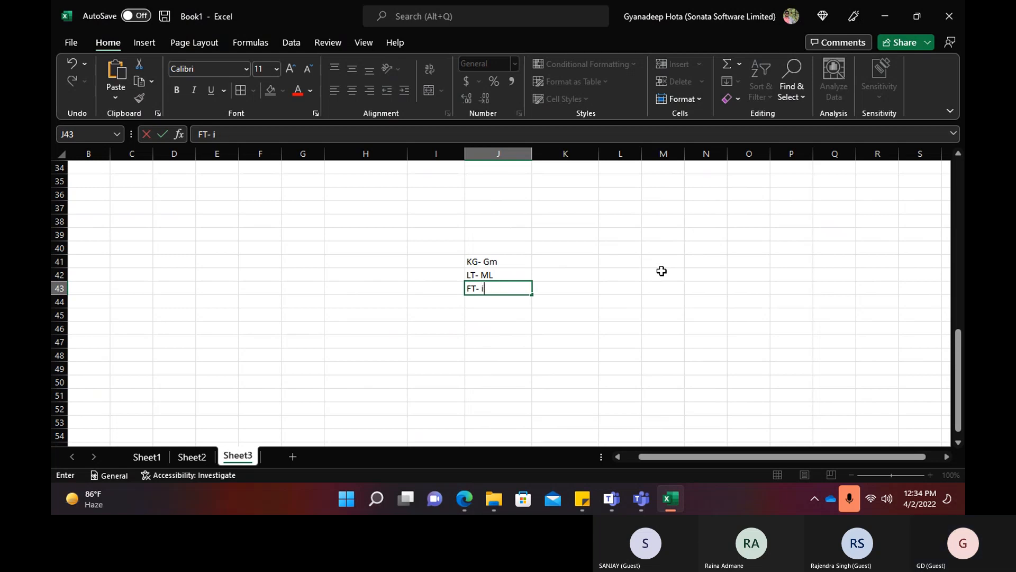
pyautogui.press('Return')
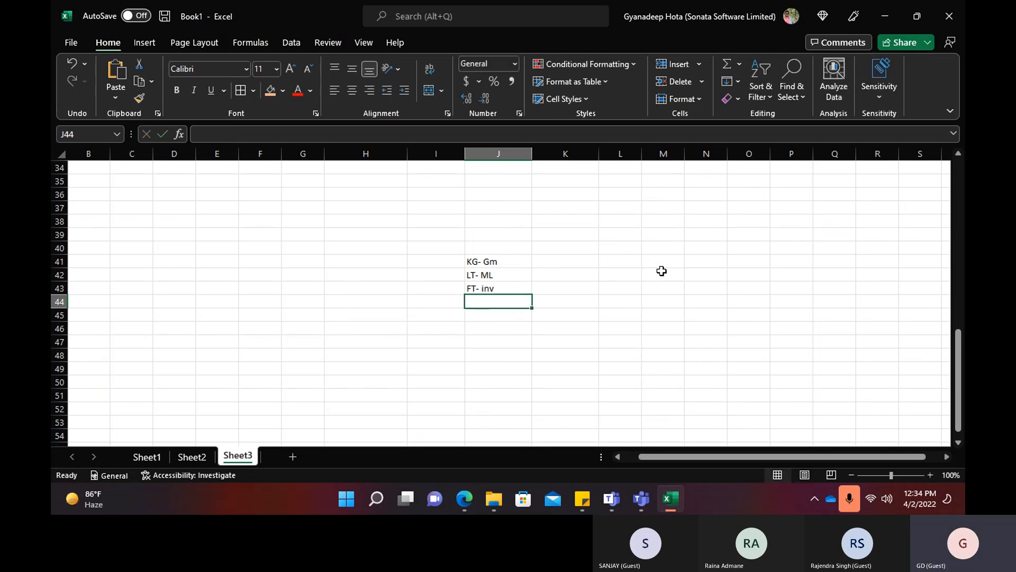
pyautogui.write('ea- pc')
pyautogui.press('Return')
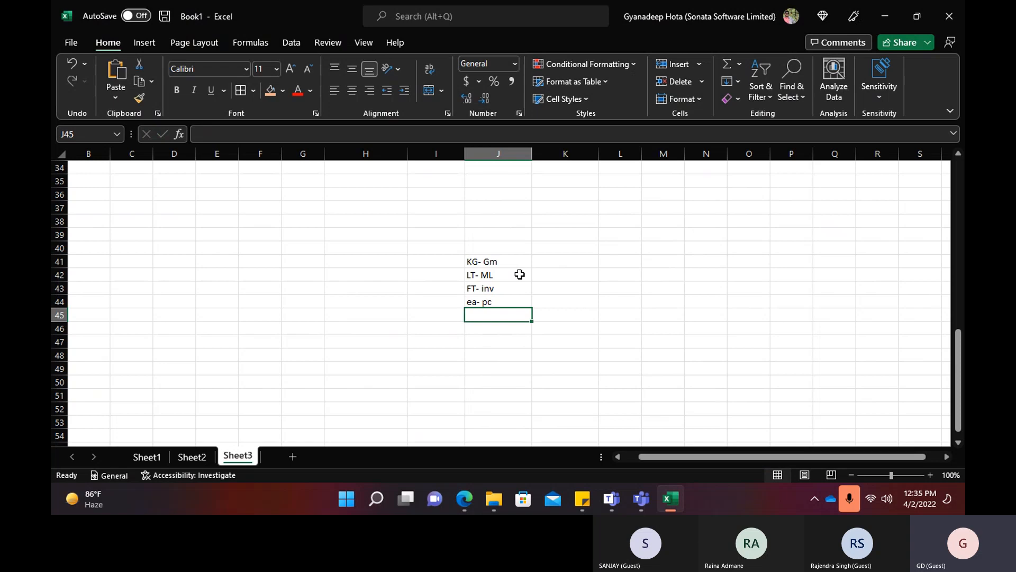
pyautogui.click(474, 305)
# Enter the example quantity "1lt of water" in cell L41 beside the unit pairs.
pyautogui.click(620, 258)
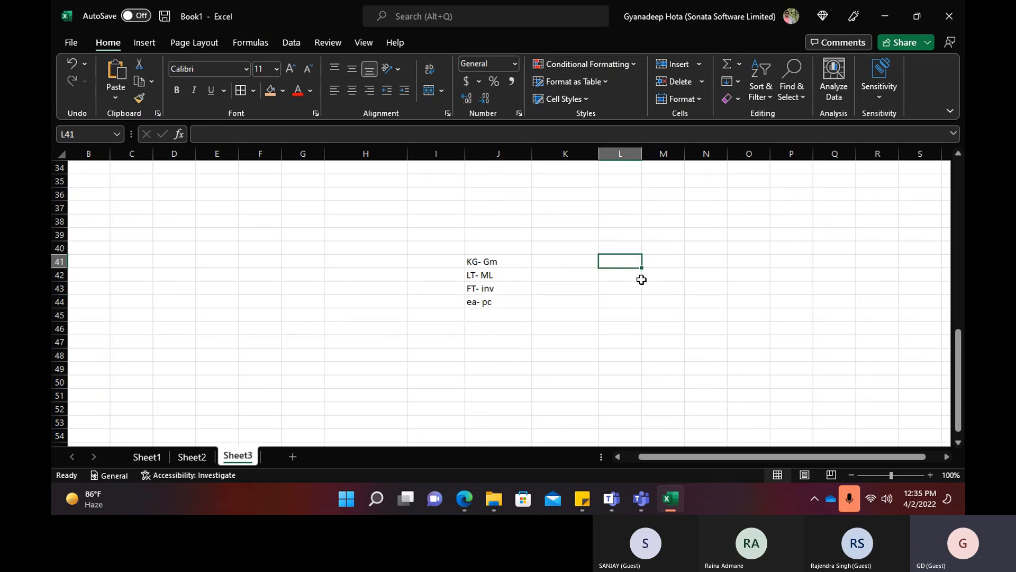
pyautogui.write('1')
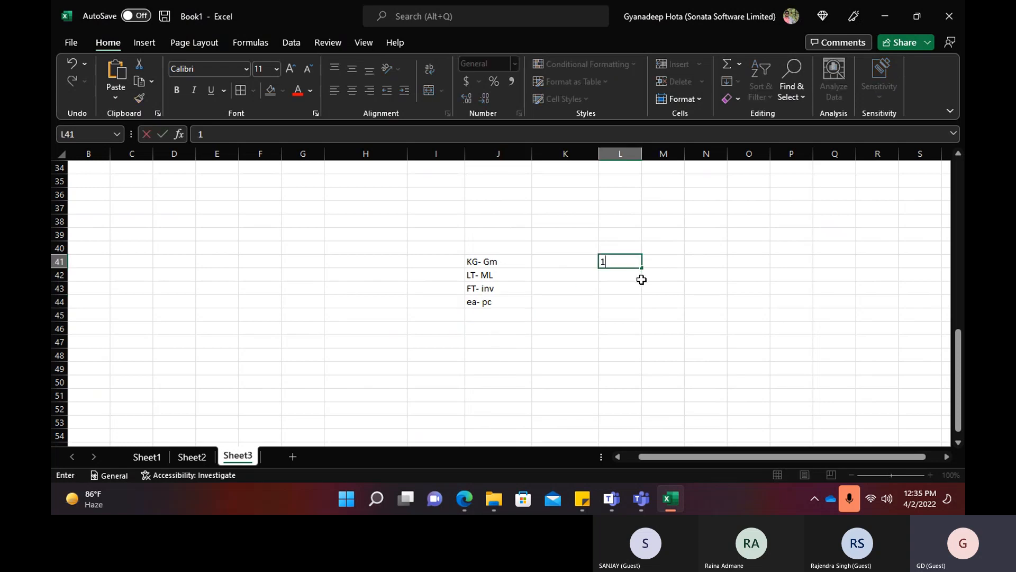
pyautogui.write('lt of wrer')
pyautogui.press('BackSpace')
pyautogui.press('BackSpace')
pyautogui.press('BackSpace')
pyautogui.write('ate')
pyautogui.press('Tab')
pyautogui.press('Tab')
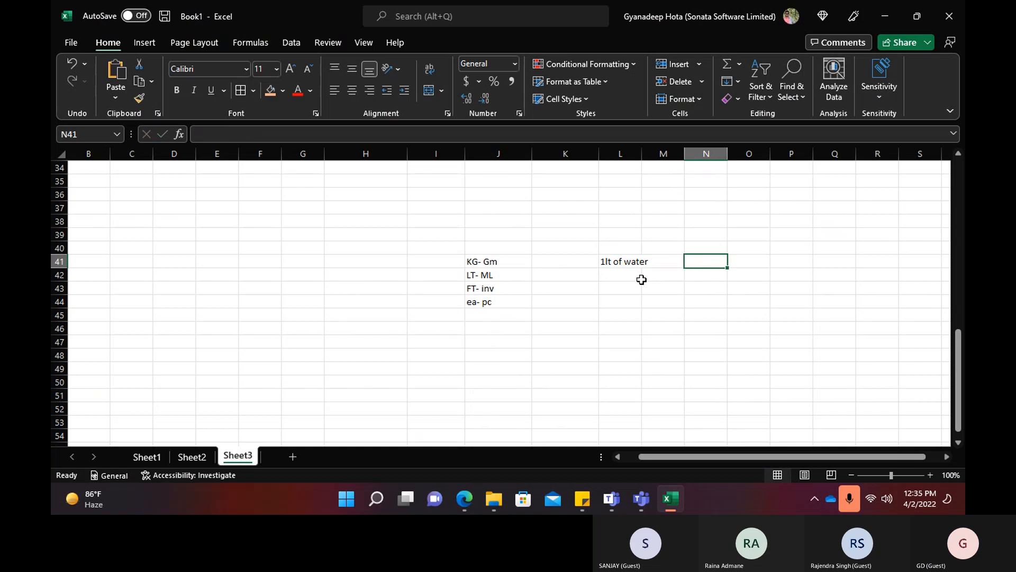
# Enter the first person's name in cell L39 and the second person's name in cell N39 above the water example.
pyautogui.click(618, 233)
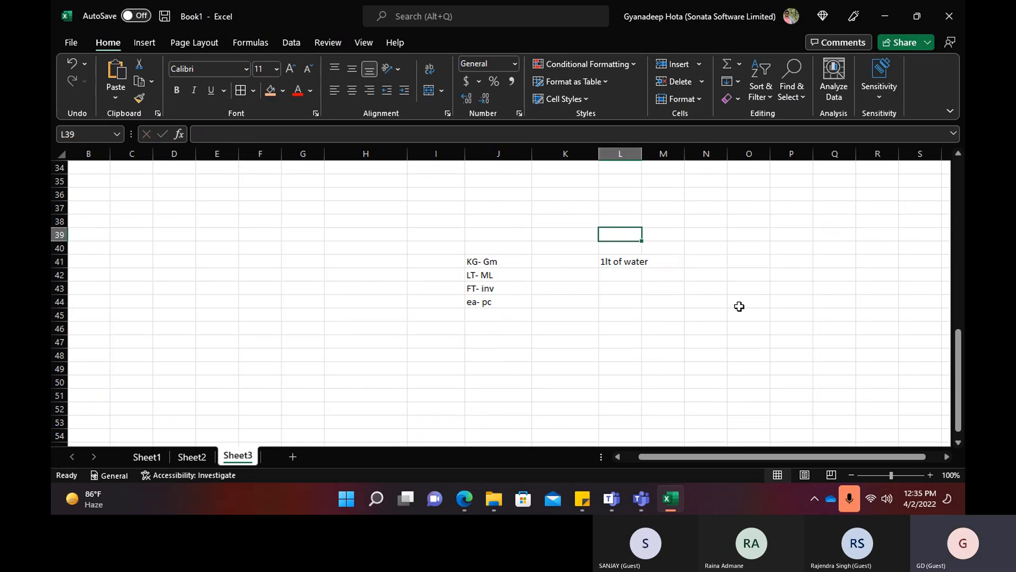
pyautogui.write('Sanjay')
pyautogui.press('Tab')
pyautogui.press('Tab')
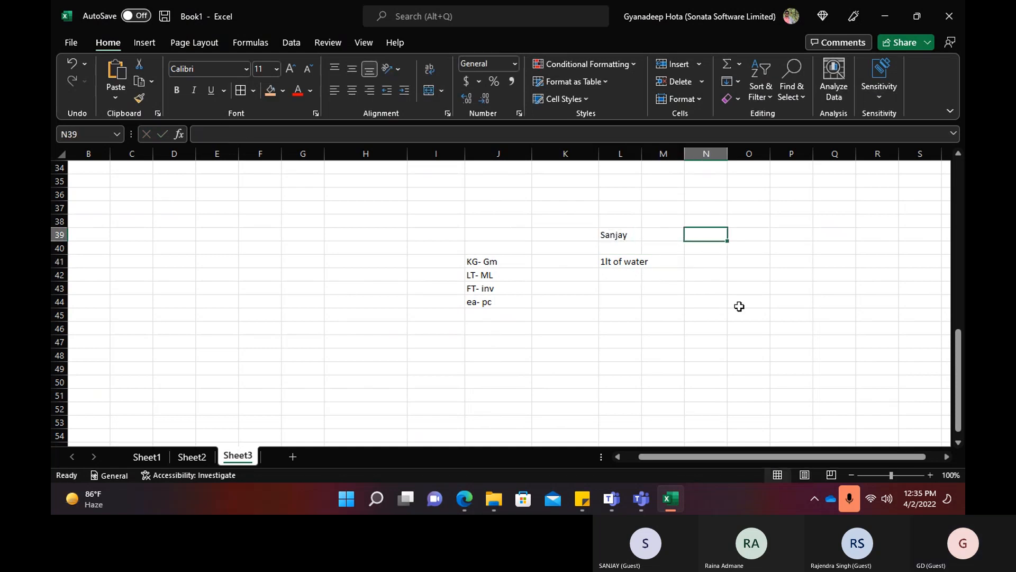
pyautogui.write('Ranjendr')
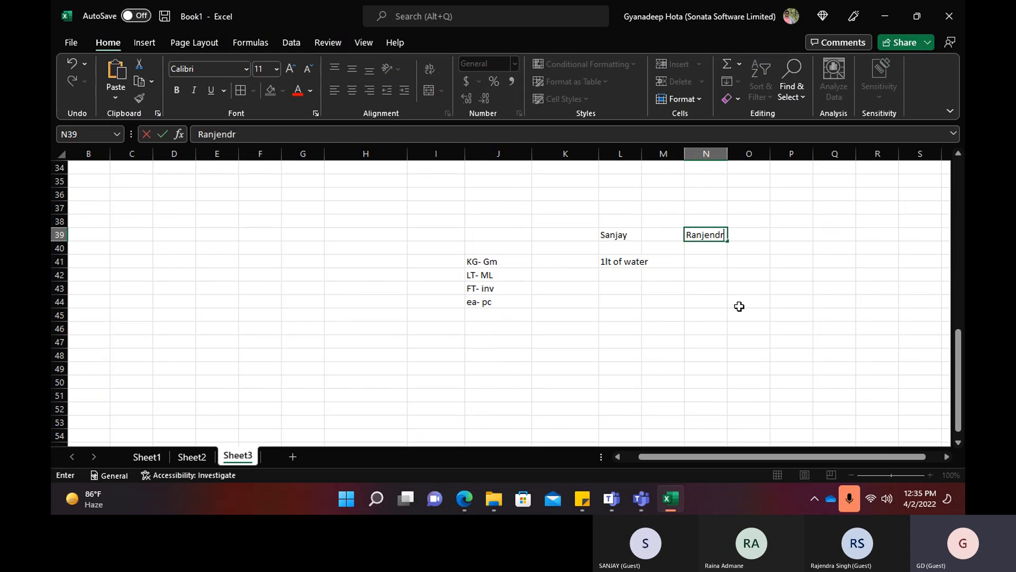
pyautogui.press('BackSpace')
pyautogui.write('er')
pyautogui.click(622, 354)
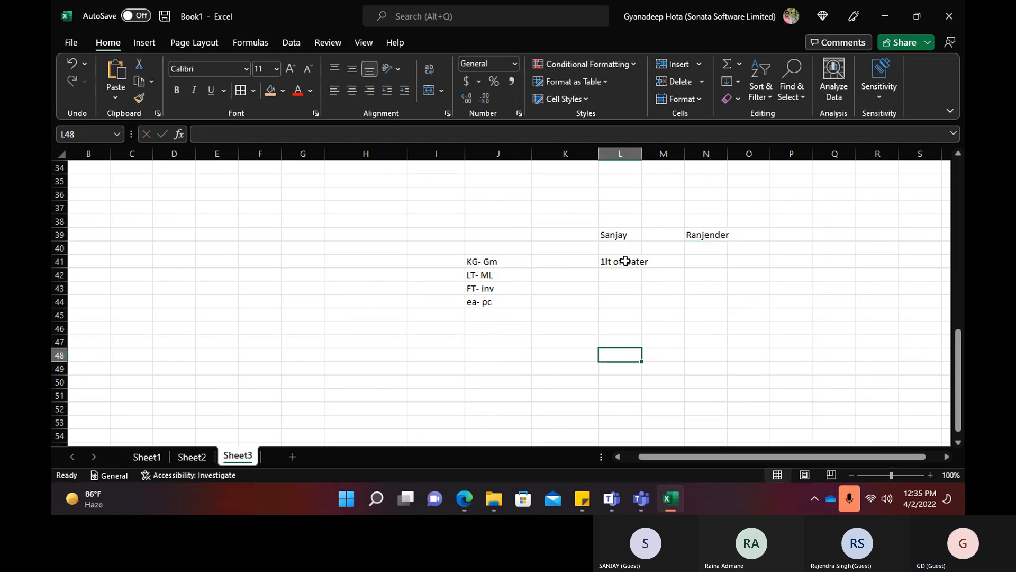
# Enter the unit KG in cell N41 under the second name, in the row of the water quantity.
pyautogui.click(615, 263)
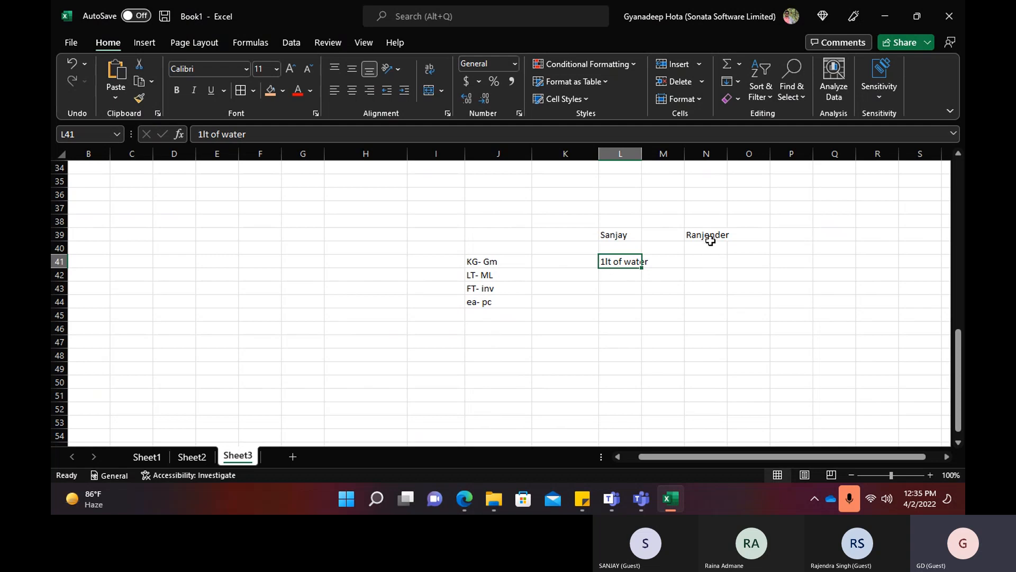
pyautogui.click(705, 261)
pyautogui.write('KG')
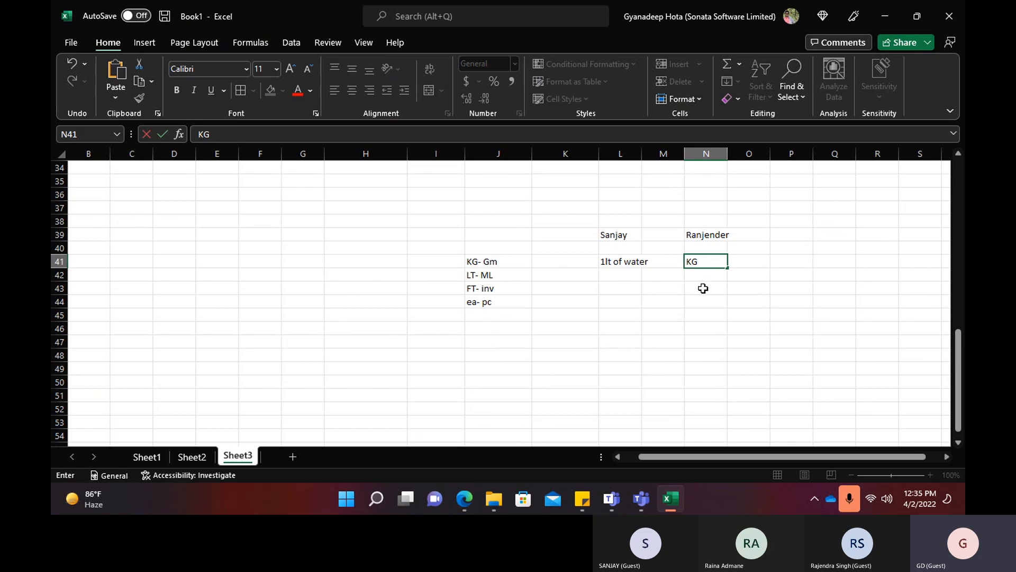
pyautogui.click(704, 287)
pyautogui.click(709, 261)
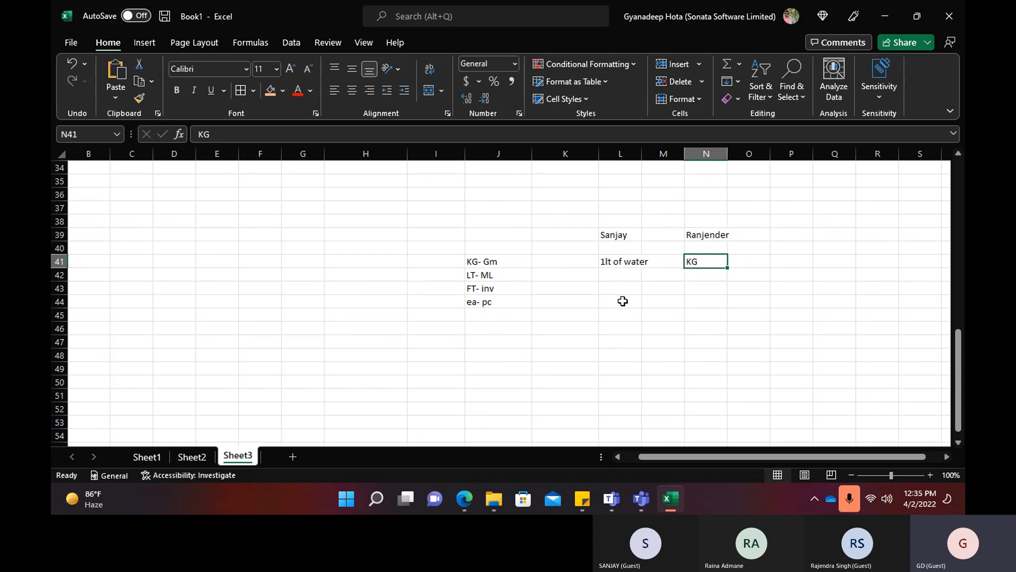
# Add the label "inter class" in cell M43, between the two people's columns.
pyautogui.click(654, 289)
pyautogui.write('in')
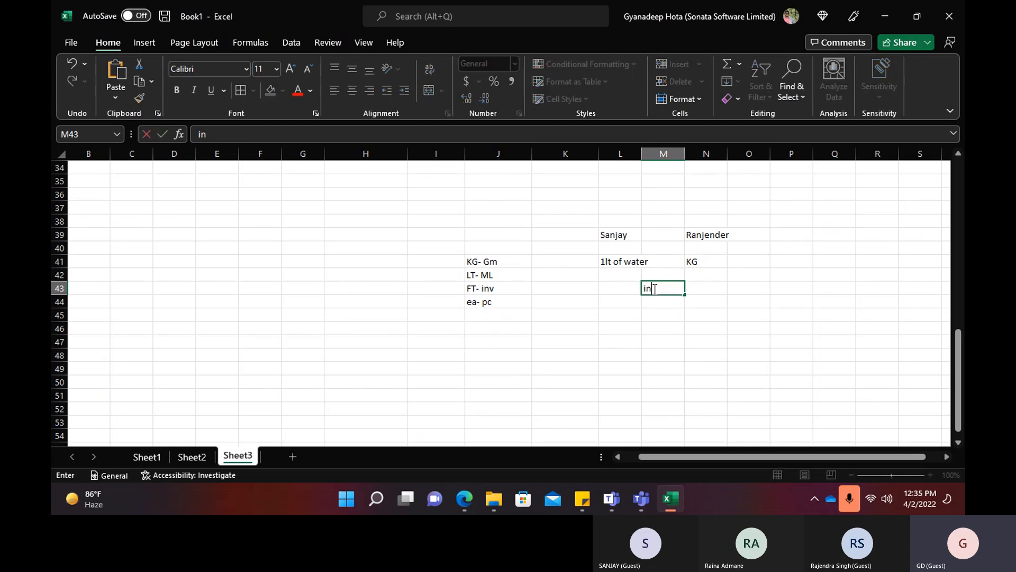
pyautogui.write('ter class')
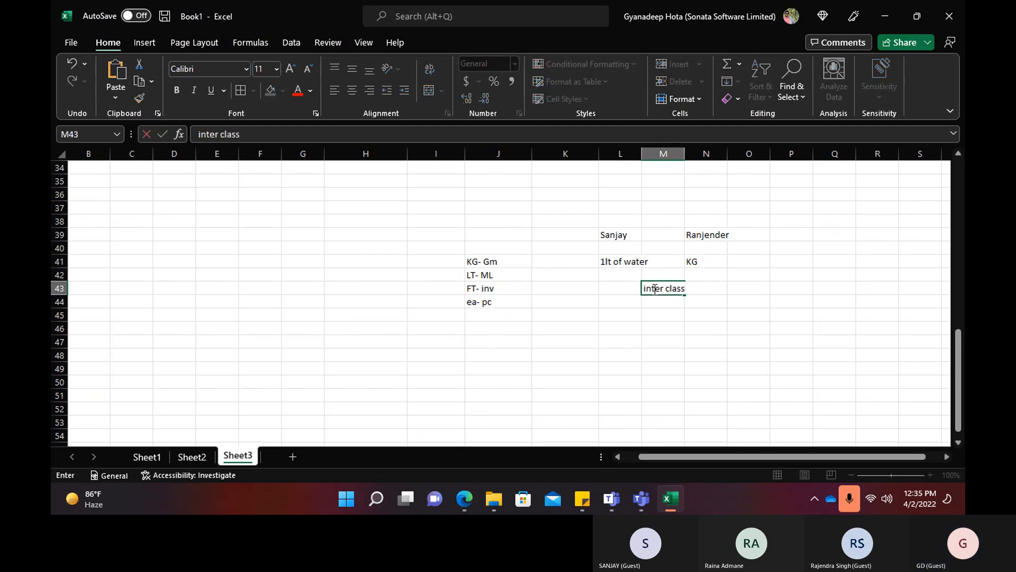
pyautogui.click(630, 314)
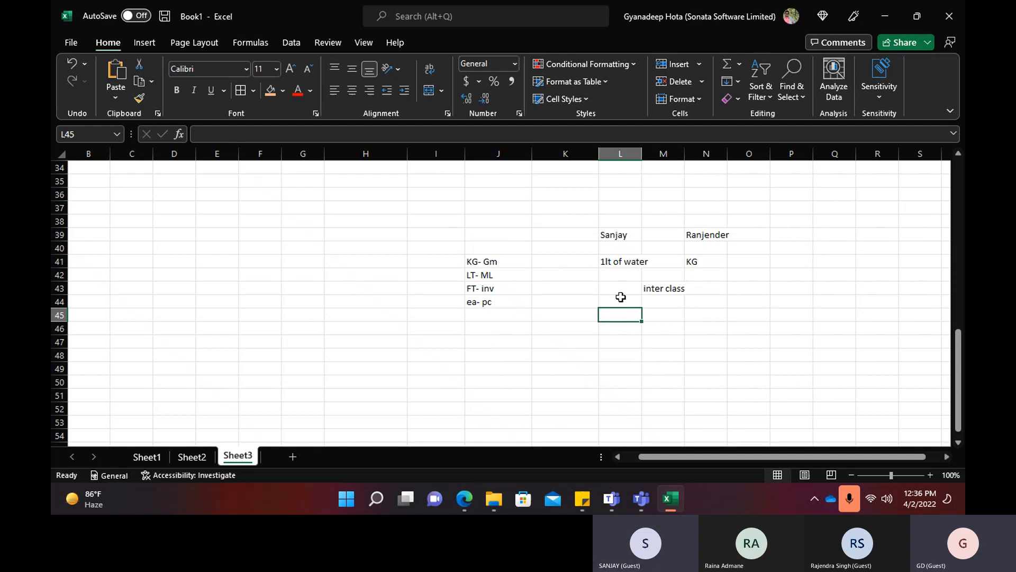
# In the browser, review Dell00001's standard, intra-class and inter-class conversions, and return to the product's details to show its purchase actions.
pyautogui.hotkey('alt', 'Tab')
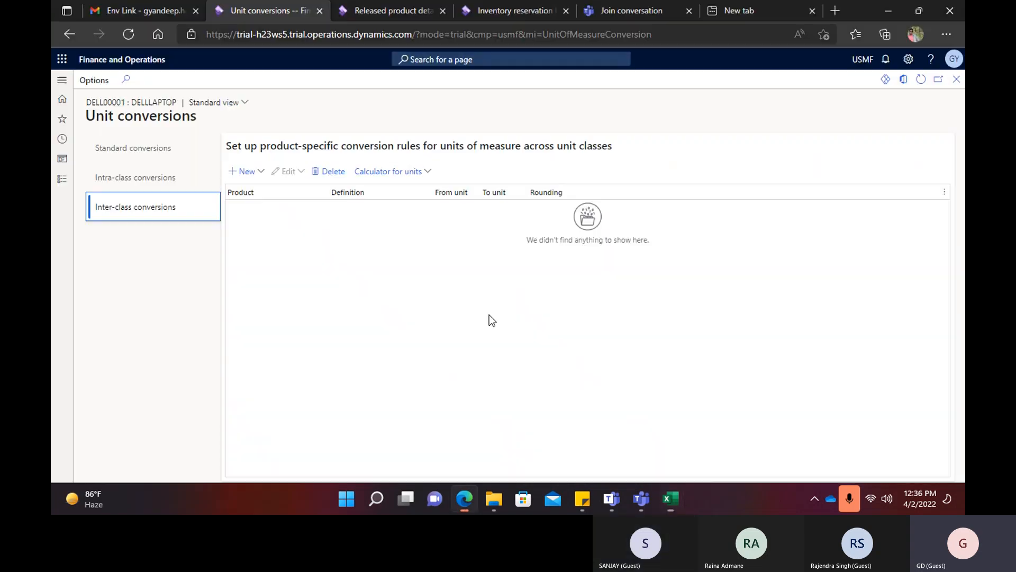
pyautogui.click(147, 154)
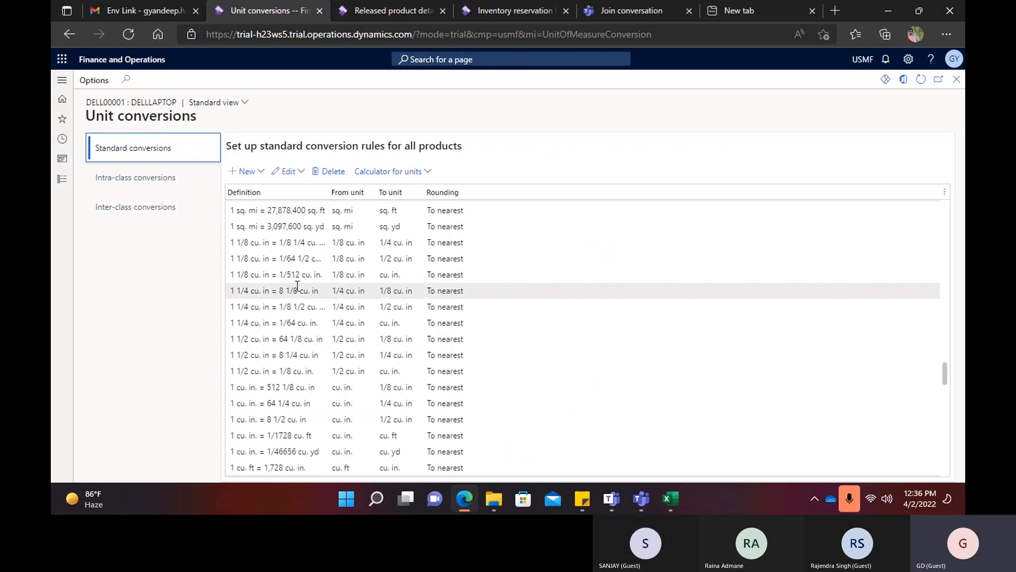
pyautogui.click(168, 186)
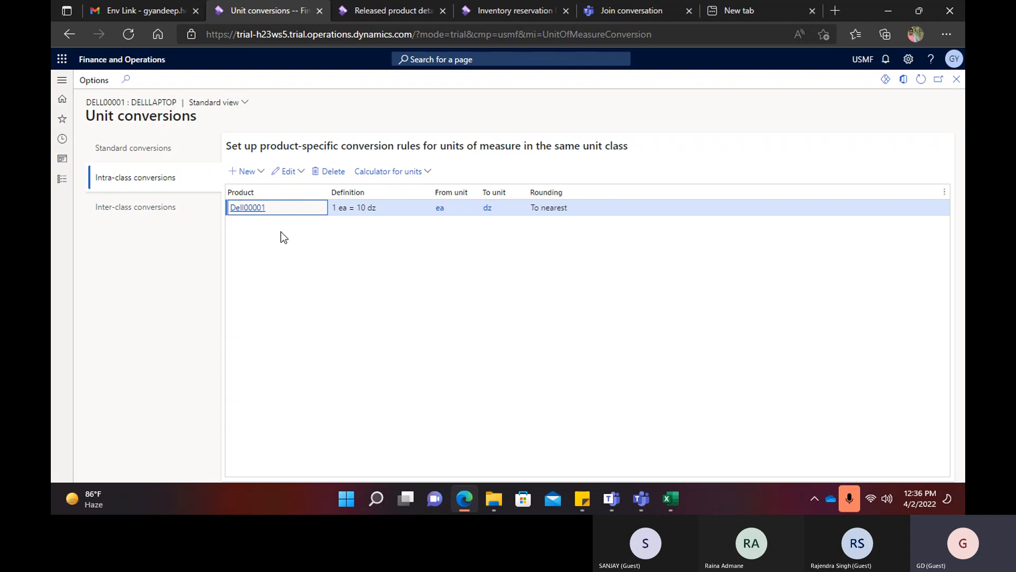
pyautogui.click(199, 214)
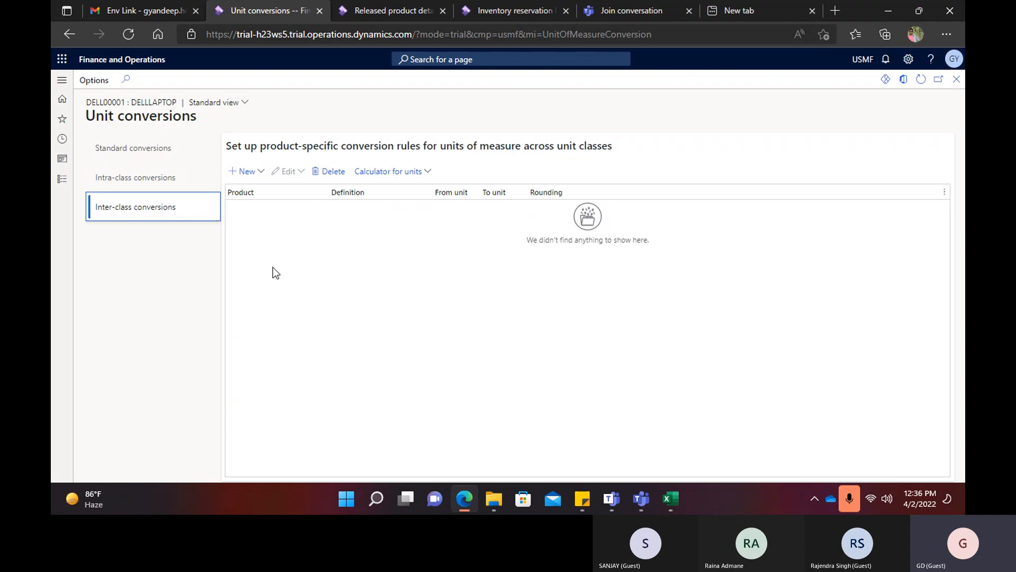
pyautogui.click(955, 79)
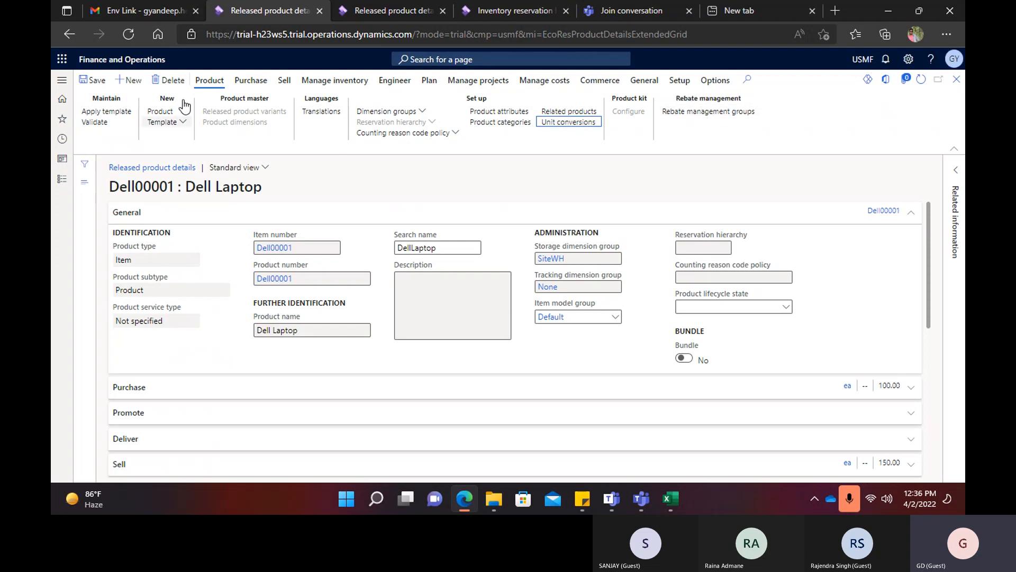
pyautogui.click(250, 80)
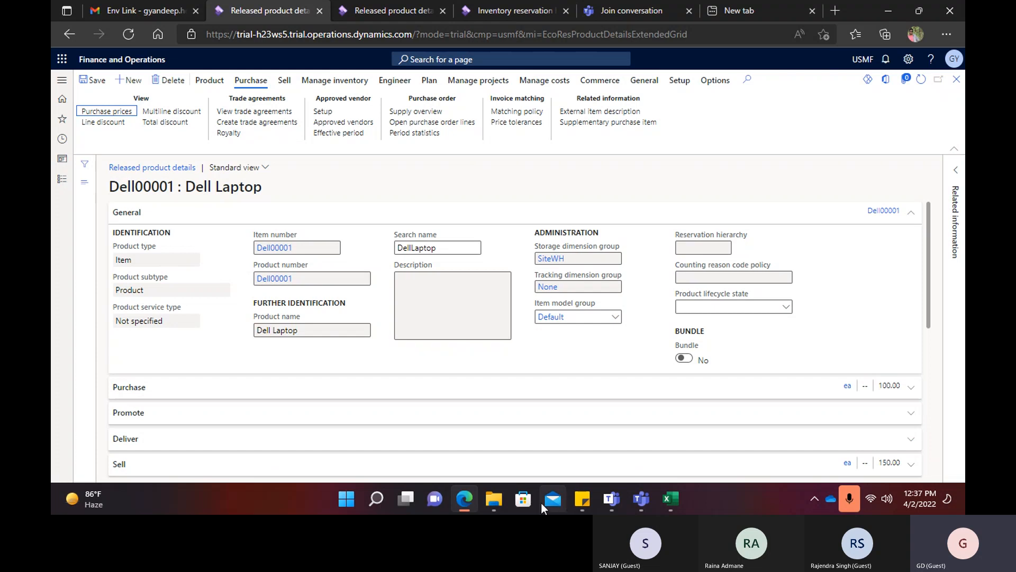
# Switch back to the Excel workbook and enter the company Ford in cell N44.
pyautogui.click(672, 500)
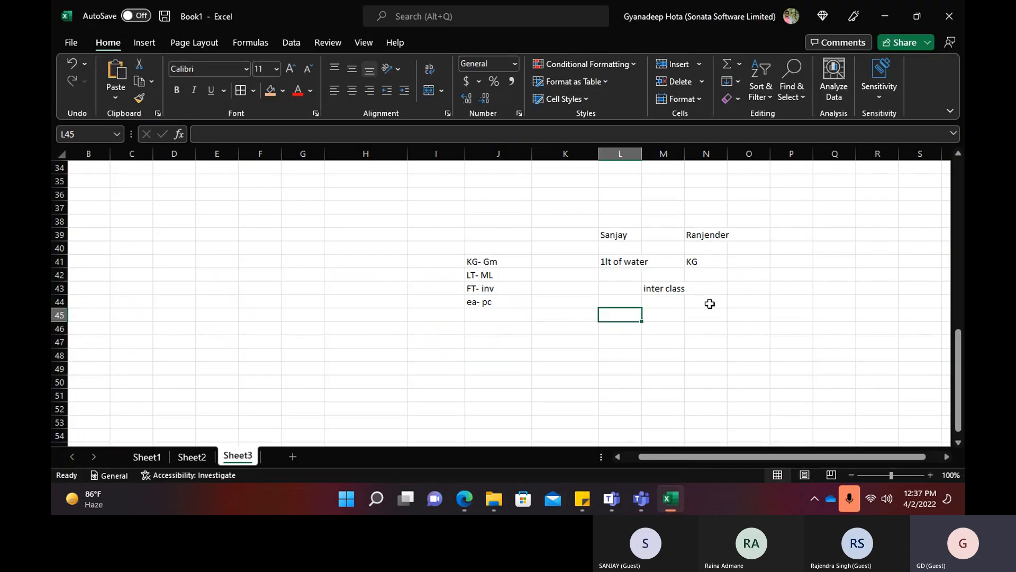
pyautogui.click(708, 303)
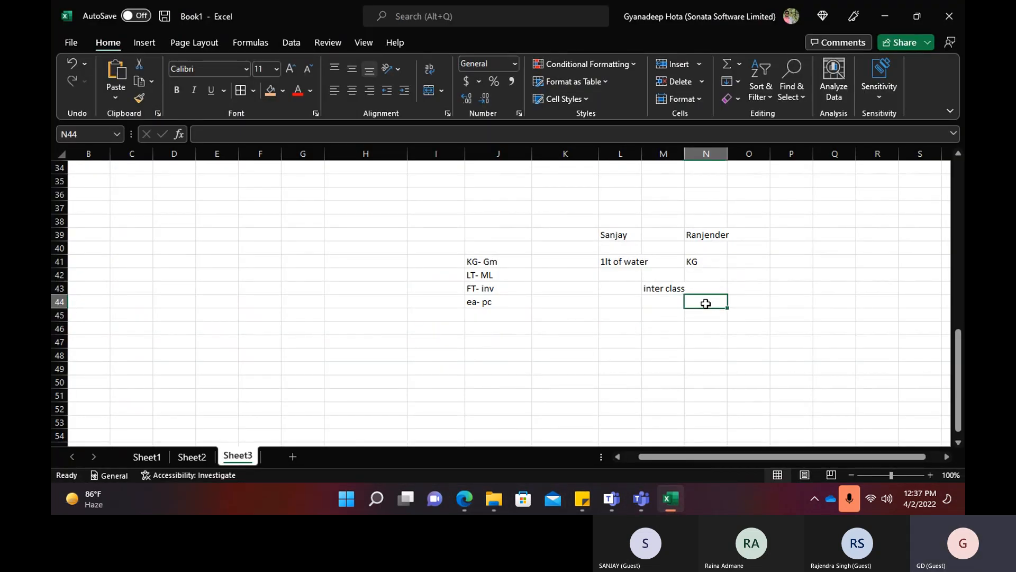
pyautogui.write('Form')
pyautogui.press('BackSpace')
pyautogui.press('BackSpace')
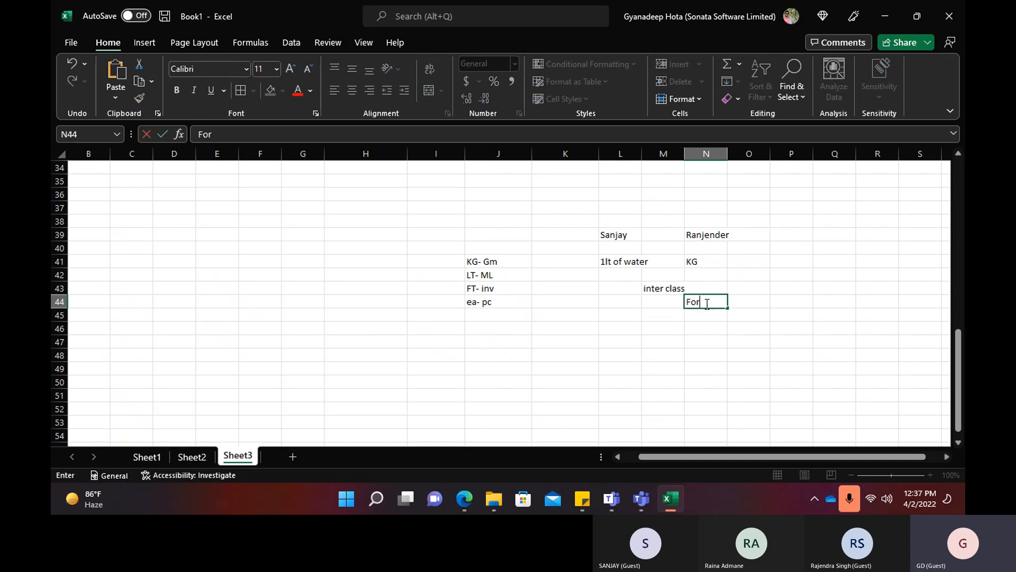
pyautogui.write('rd')
pyautogui.click(620, 341)
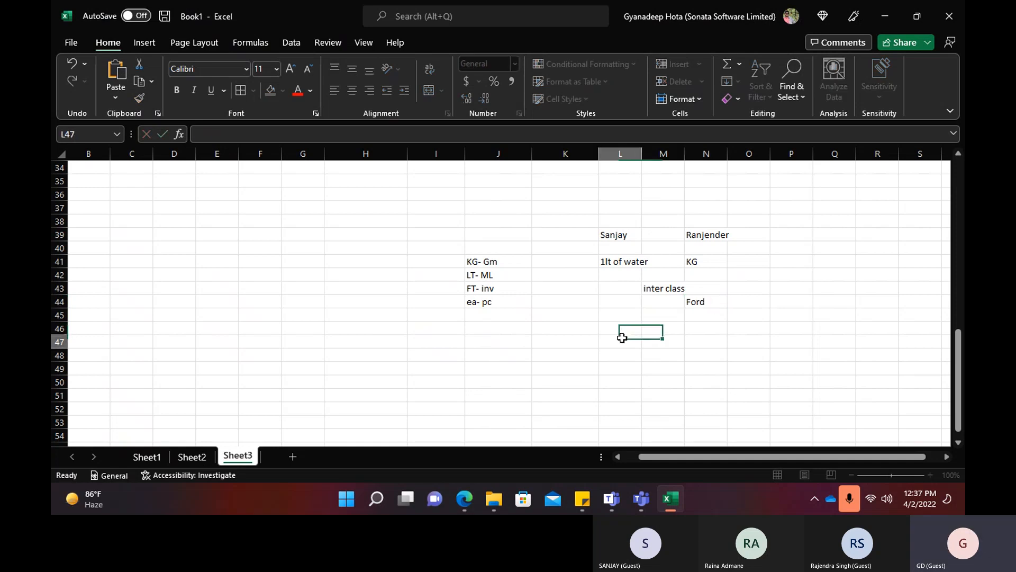
# Enter the item "logo" in cell N45 directly below Ford.
pyautogui.click(697, 238)
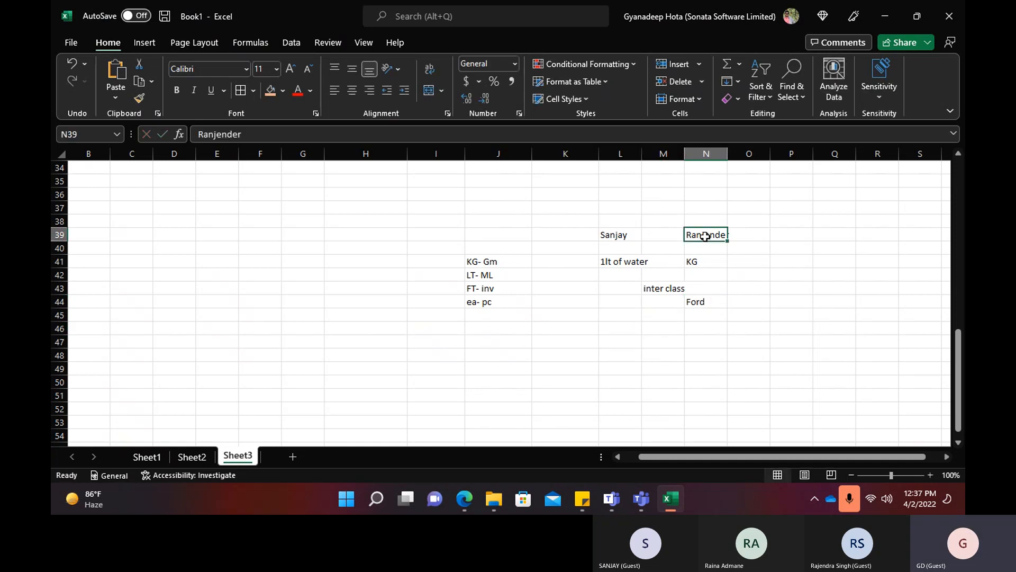
pyautogui.click(694, 314)
pyautogui.write('logo')
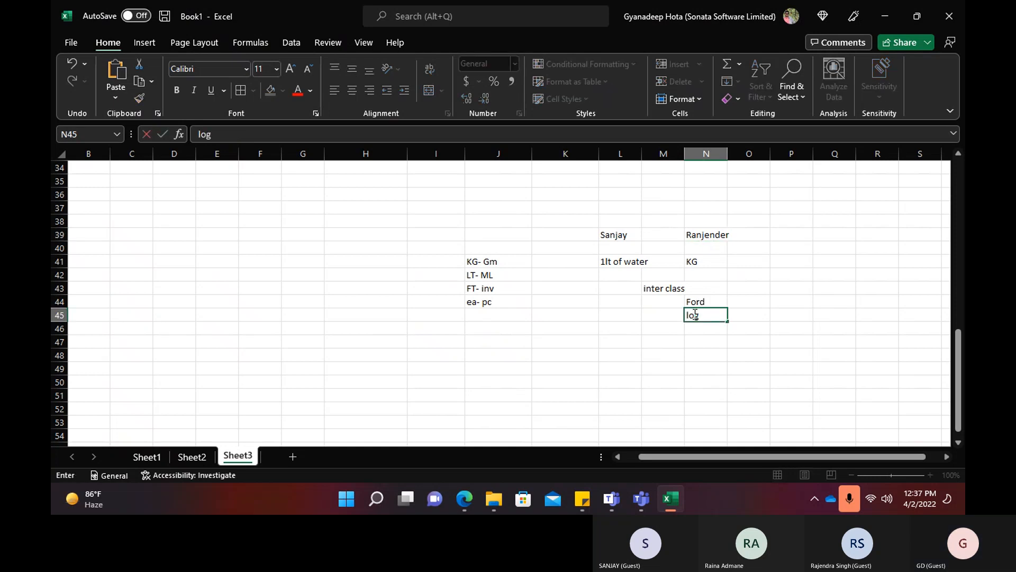
# Enter the first person's shortened name in cell L45, in the same row as the logo entry.
pyautogui.click(609, 316)
pyautogui.write('san')
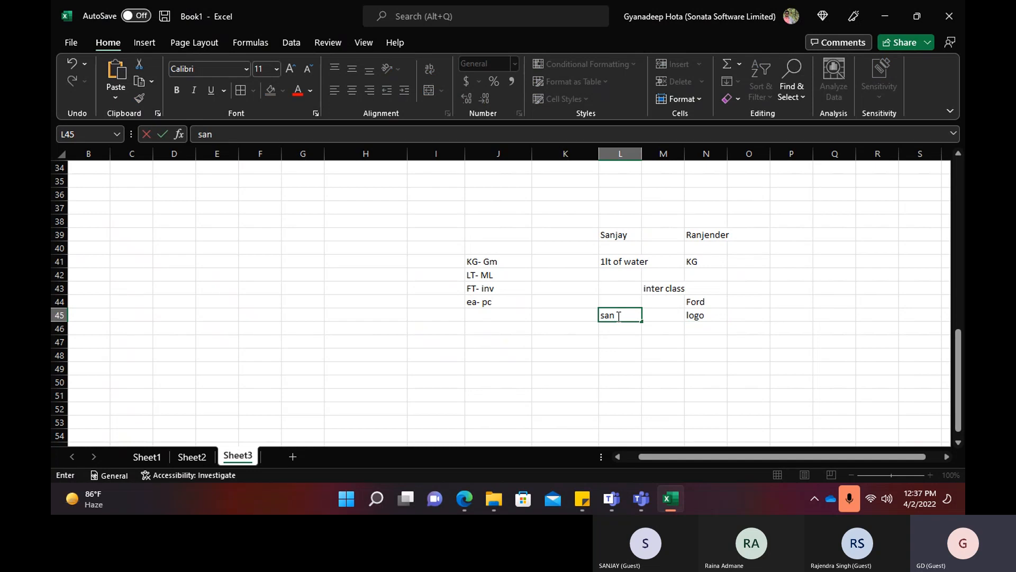
# Switch to the browser, review Dell Laptop's sales and inventory actions, and check its on-hand inventory.
pyautogui.hotkey('alt', 'Tab')
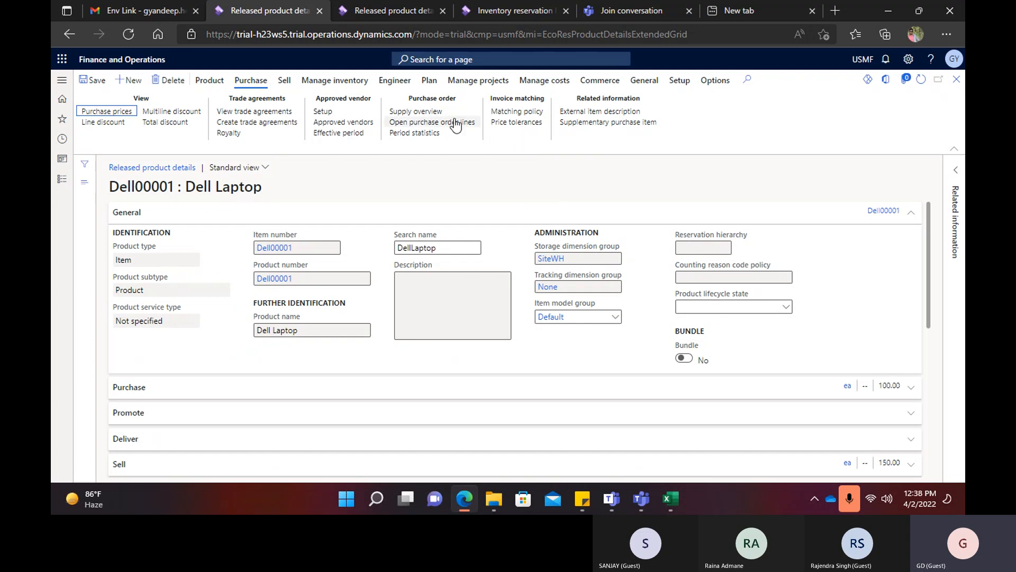
pyautogui.click(284, 80)
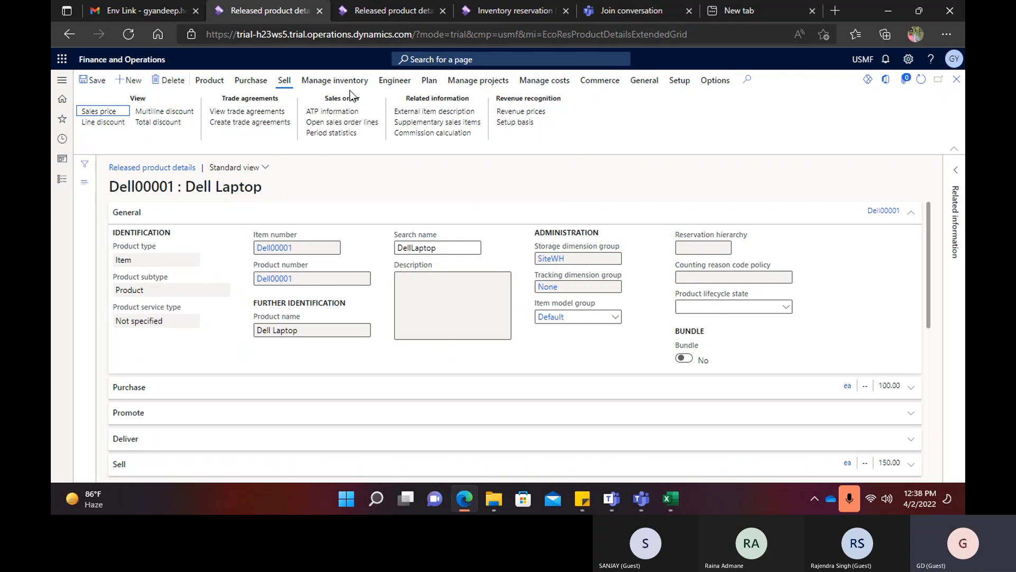
pyautogui.click(334, 80)
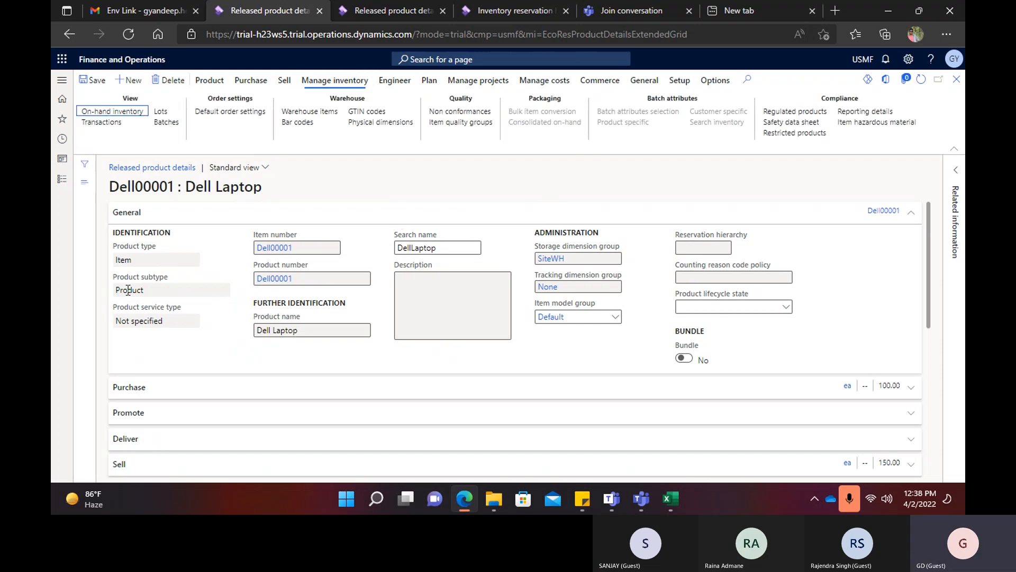
pyautogui.click(102, 114)
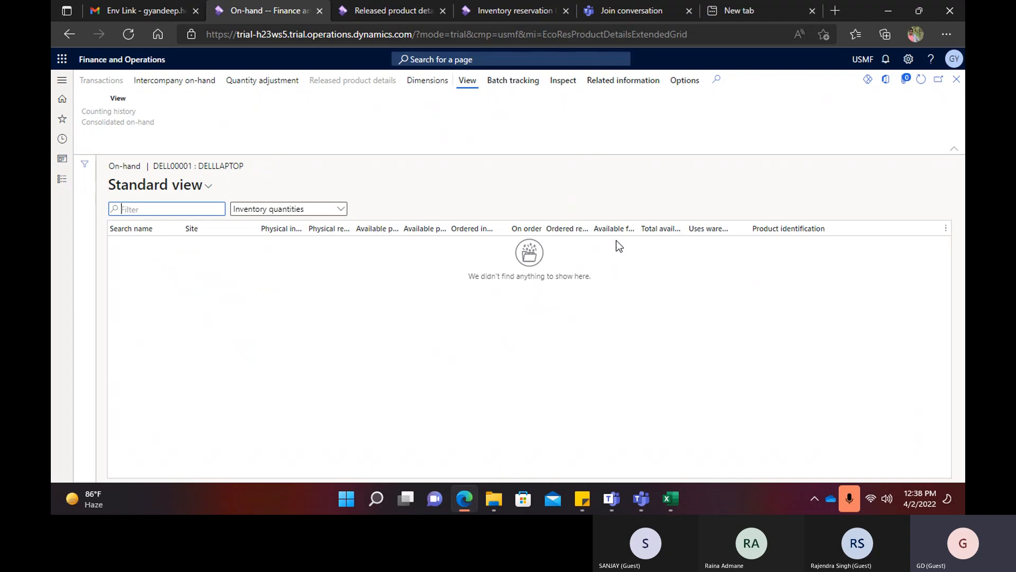
pyautogui.click(958, 79)
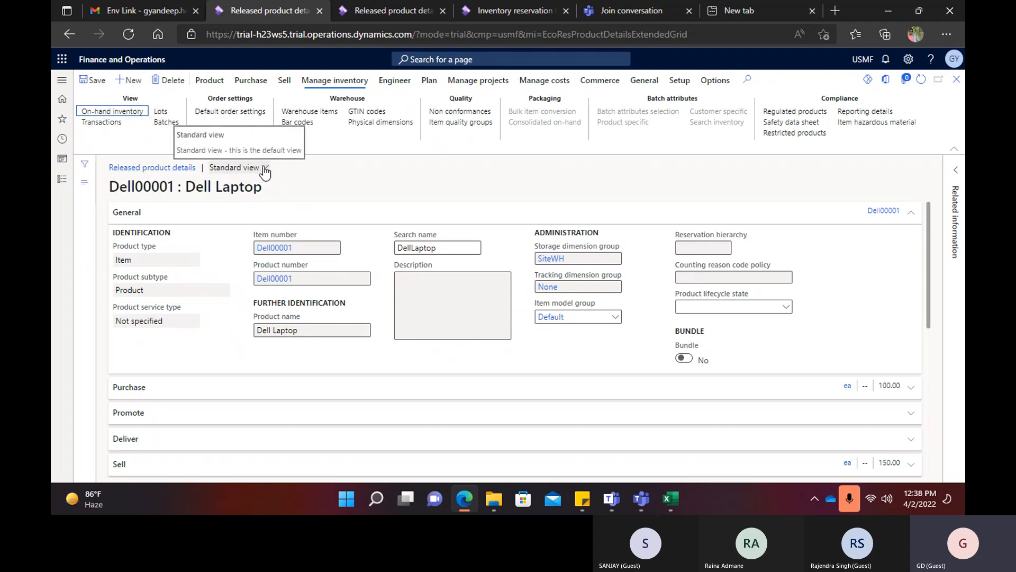
# Review the product's default order settings for purchase and sales orders, and return to its details.
pyautogui.click(221, 116)
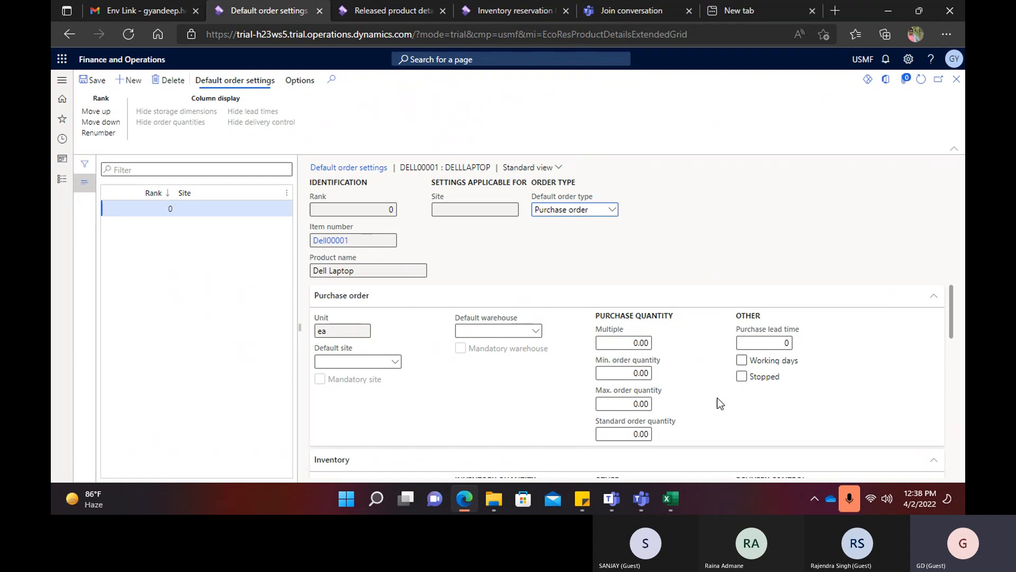
pyautogui.scroll(-6, 360, 402)
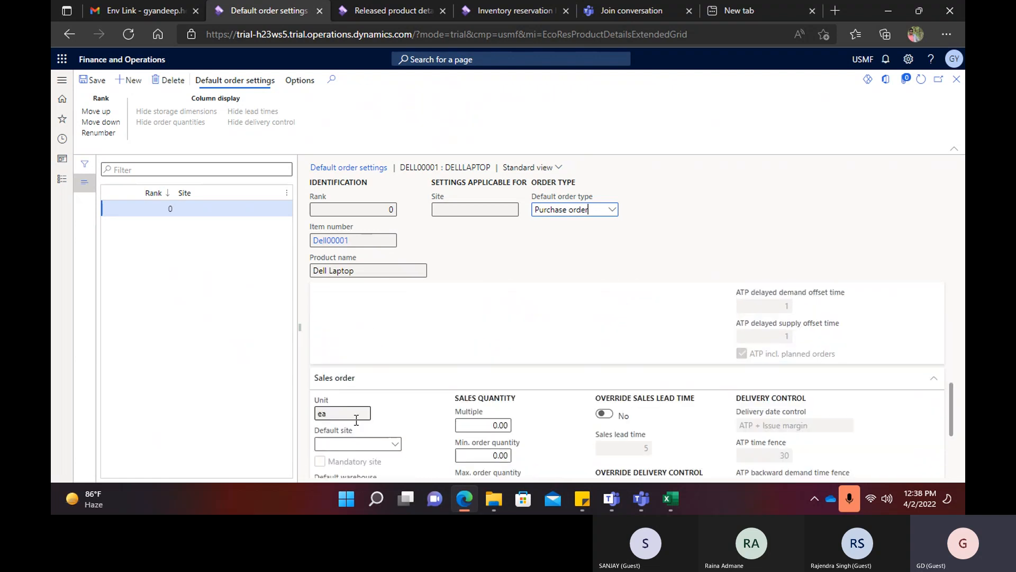
pyautogui.click(957, 79)
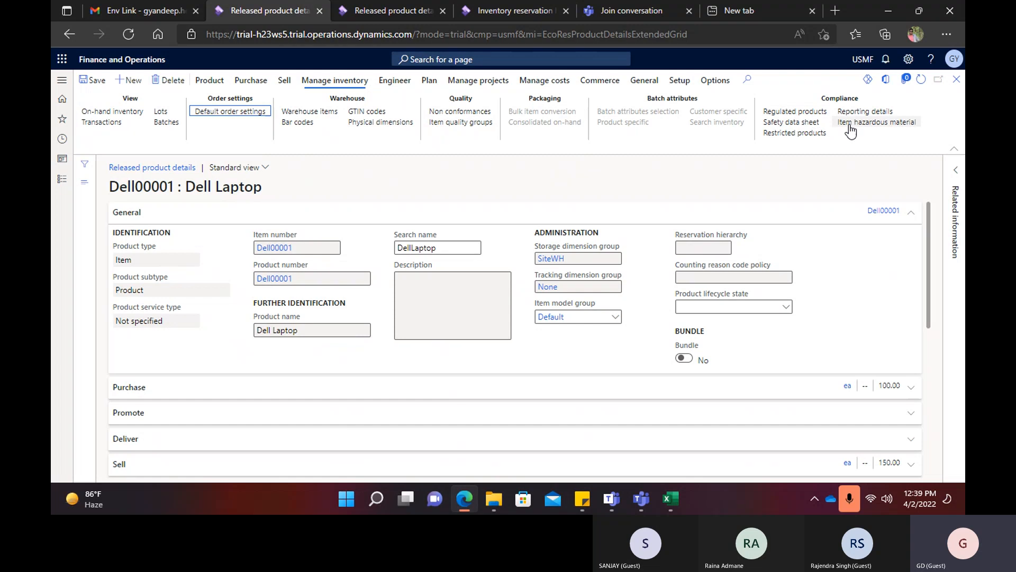
# Review the product's engineering, planning and project actions, and check its item price before returning to its details.
pyautogui.click(394, 81)
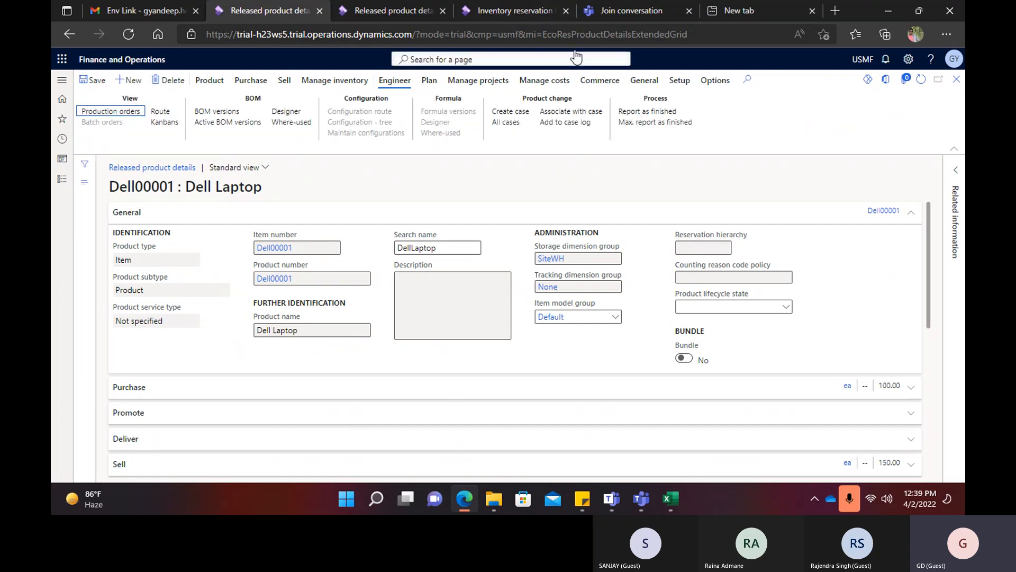
pyautogui.click(429, 80)
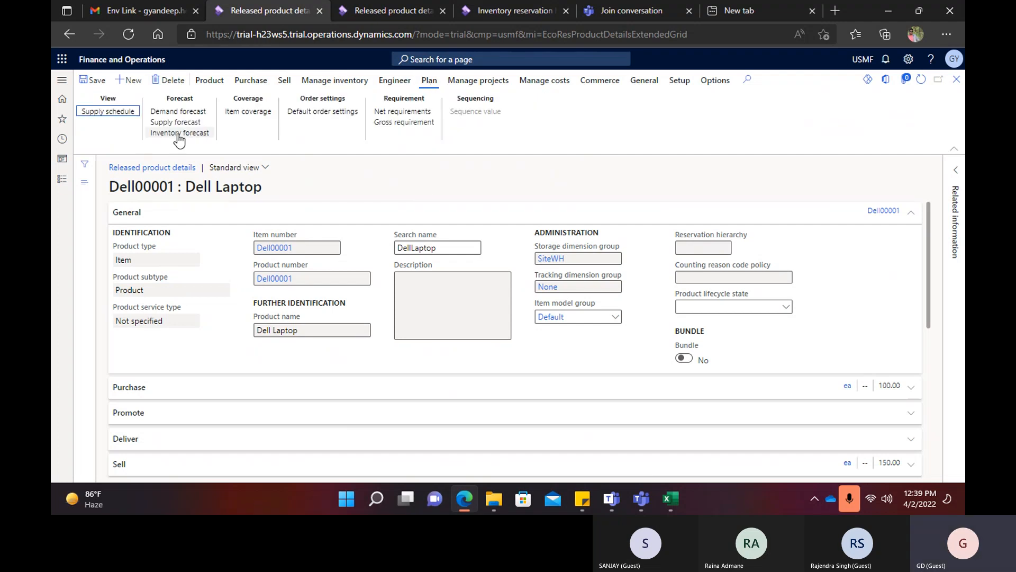
pyautogui.click(474, 82)
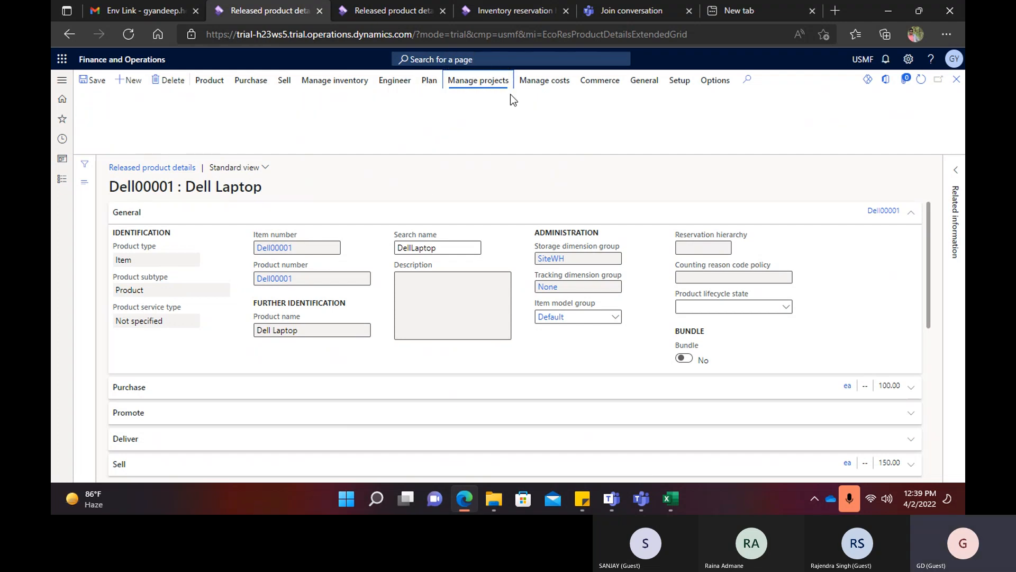
pyautogui.click(544, 82)
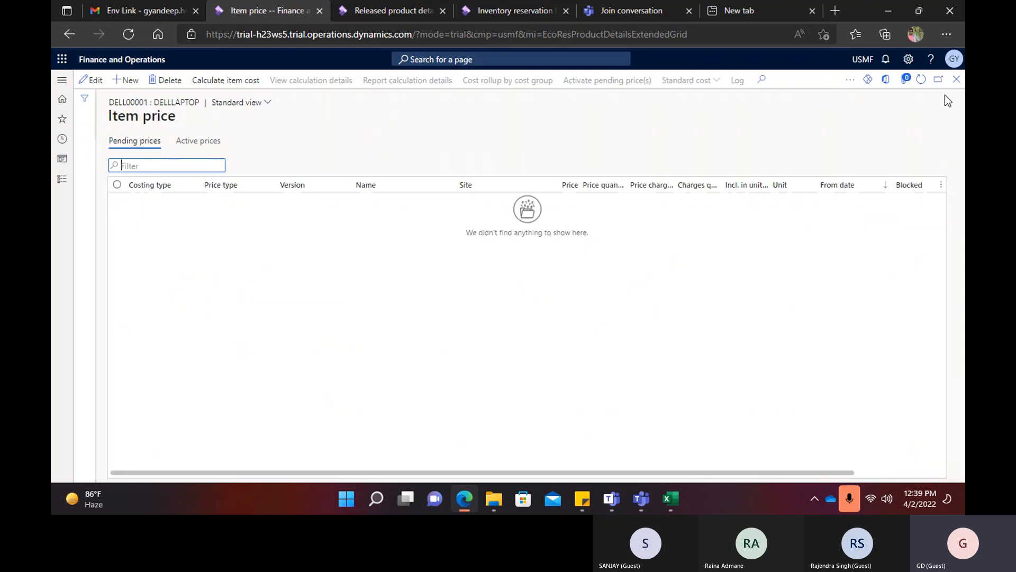
pyautogui.click(956, 82)
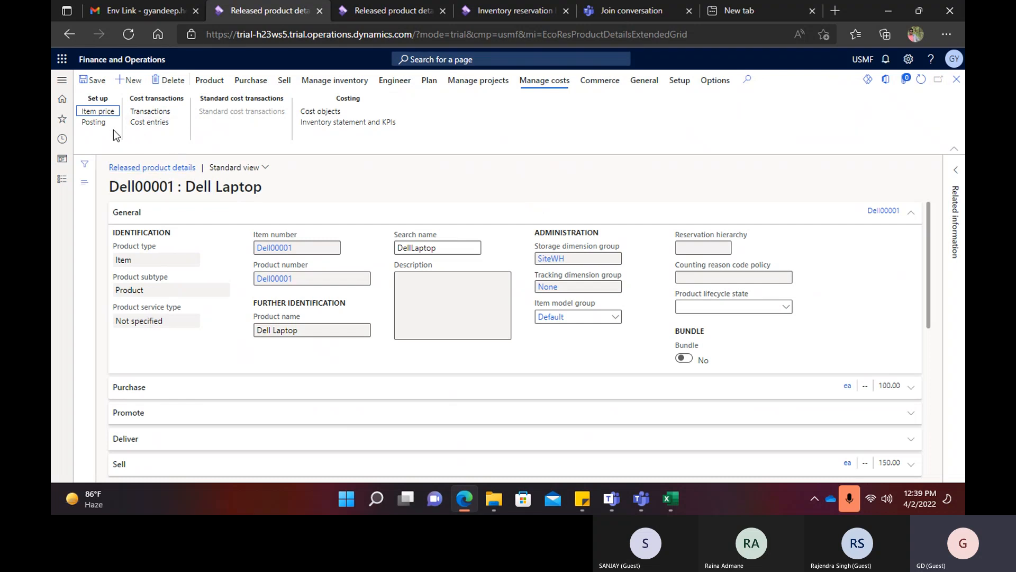
# Check the product's cost entries, and review its general and setup actions.
pyautogui.click(135, 122)
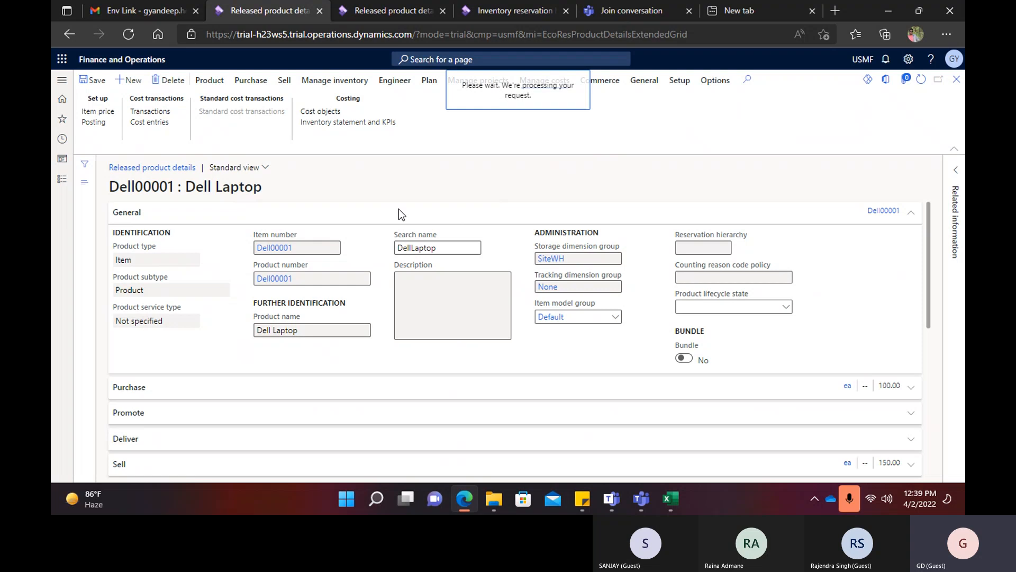
pyautogui.click(957, 79)
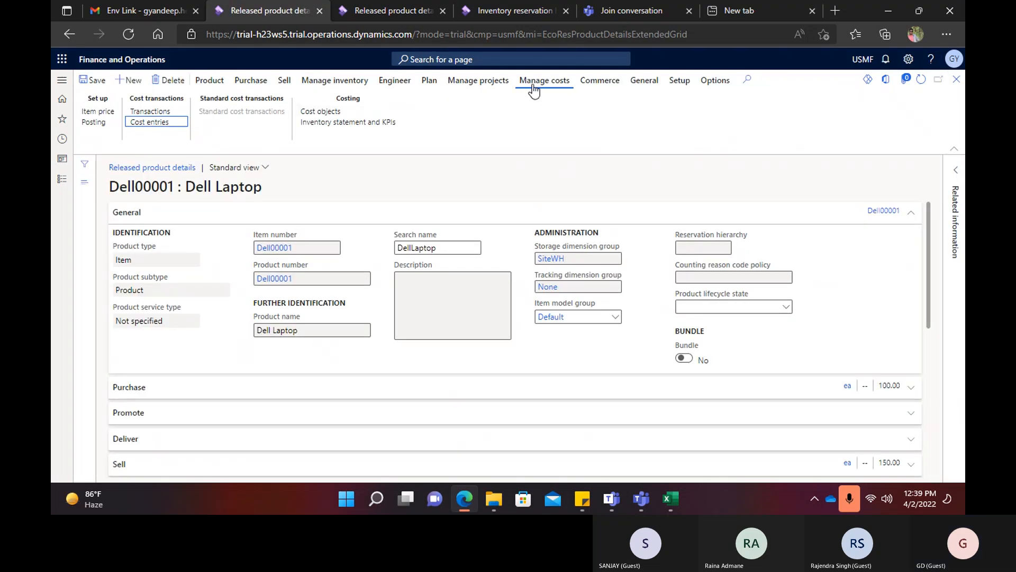
pyautogui.click(644, 80)
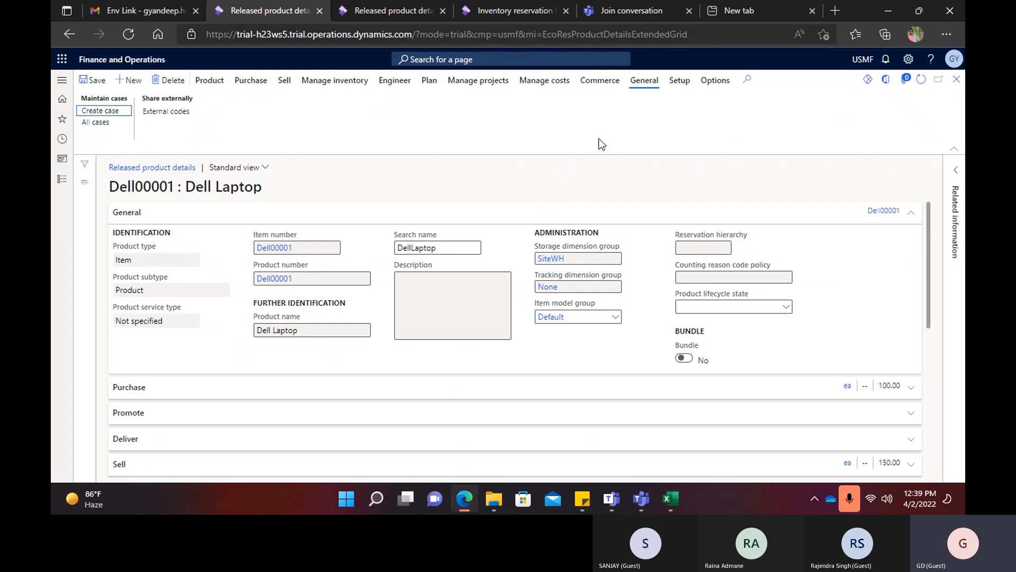
pyautogui.click(680, 80)
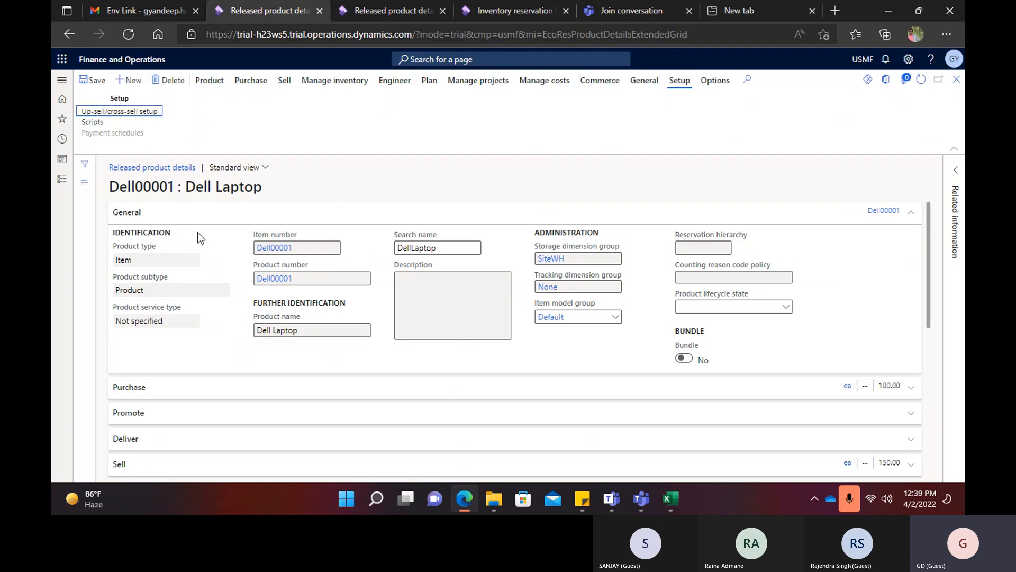
# Expand the product's Purchase details and review the convertible purchase units, prices, charges and discounts.
pyautogui.scroll(-2, 203, 243)
pyautogui.scroll(1, 203, 263)
pyautogui.click(112, 387)
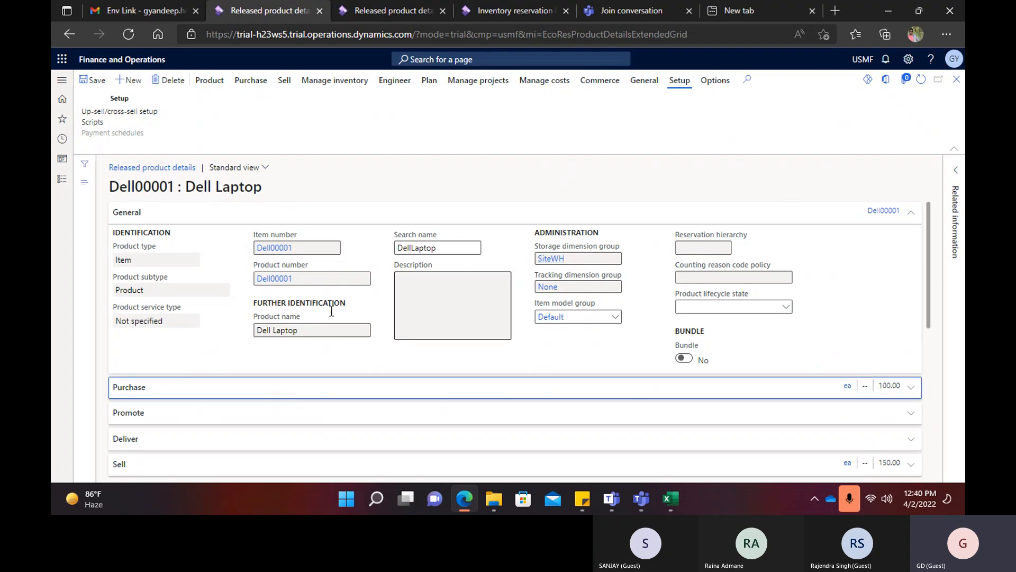
pyautogui.scroll(-3, 471, 296)
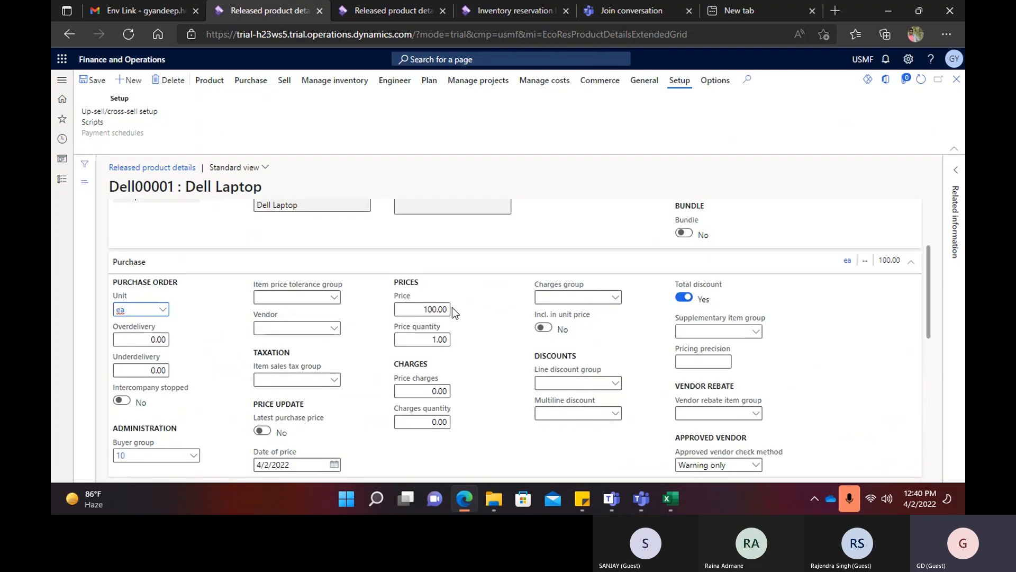
pyautogui.scroll(-1, 454, 313)
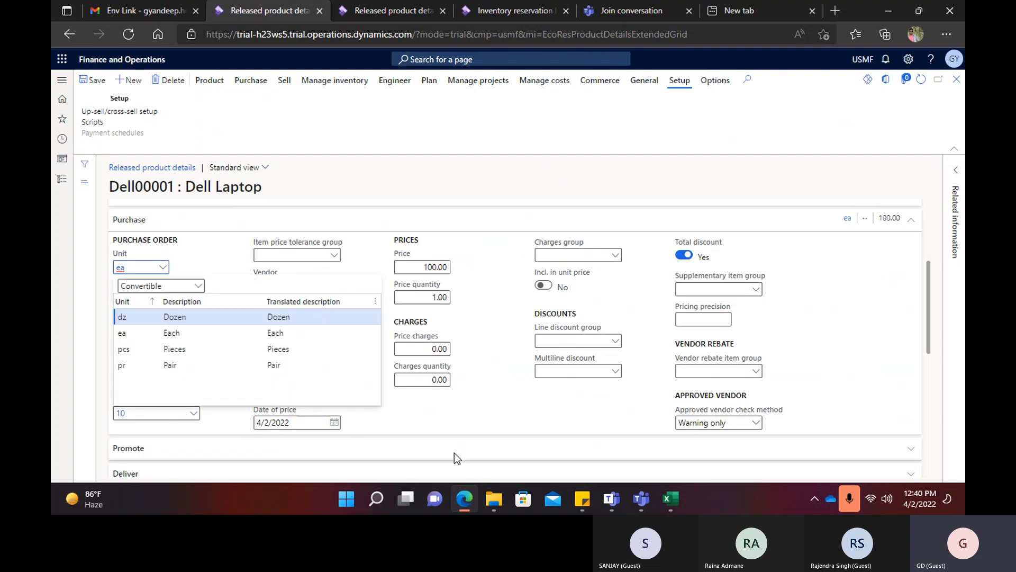
pyautogui.click(531, 426)
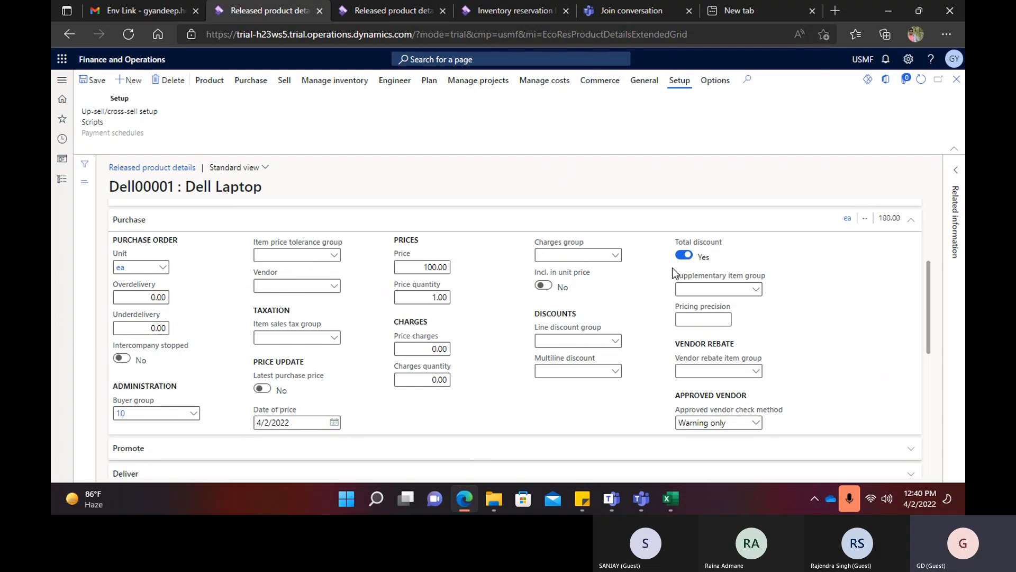
# Expand the product's Promote and Deliver details and try to enable direct delivery.
pyautogui.scroll(-3, 630, 321)
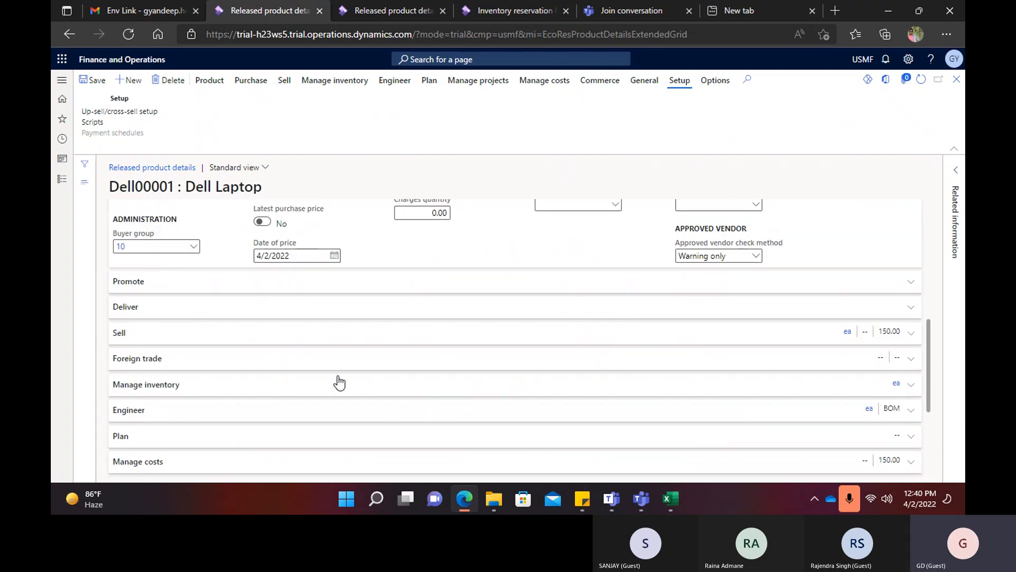
pyautogui.click(113, 282)
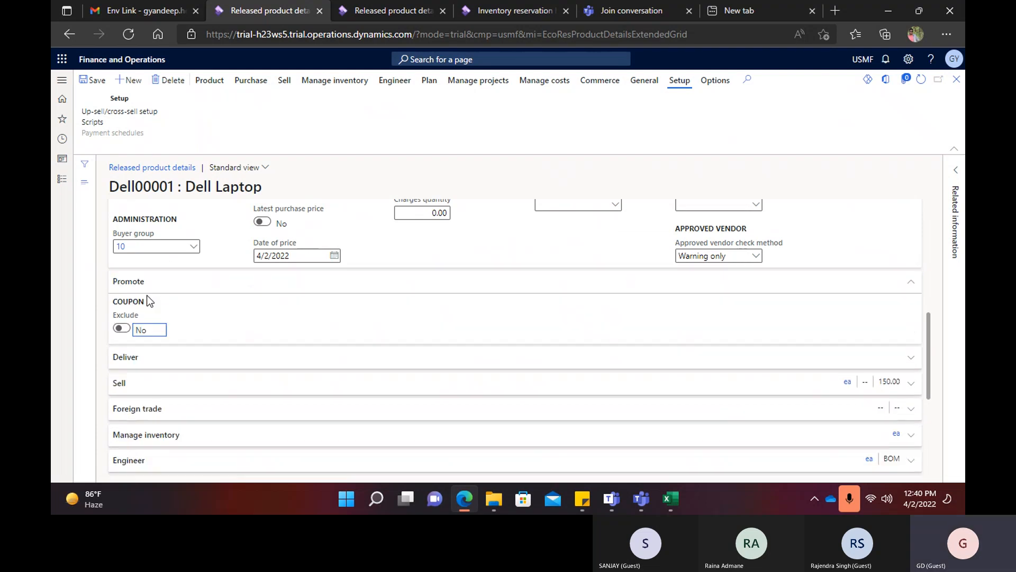
pyautogui.scroll(-2, 148, 300)
pyautogui.click(127, 231)
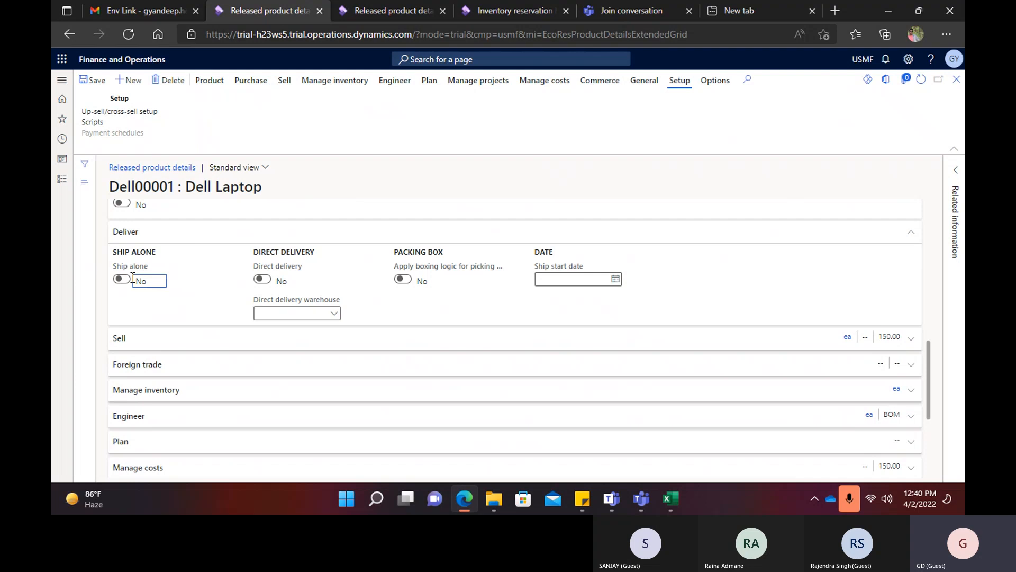
pyautogui.click(262, 279)
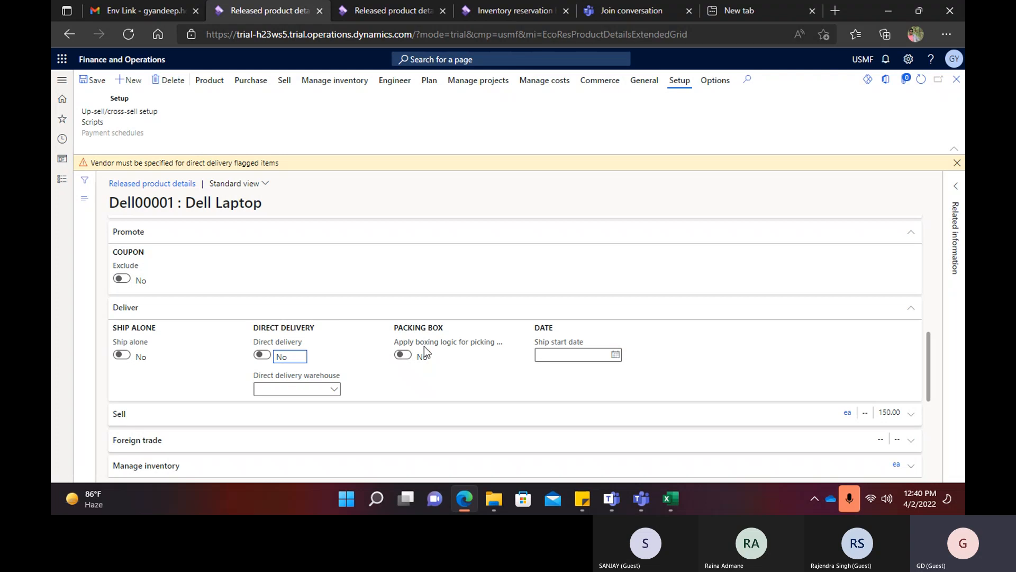
# Review the product's Sell details, including discounts and base sales price, and expand its Foreign trade details.
pyautogui.scroll(-2, 398, 389)
pyautogui.click(177, 309)
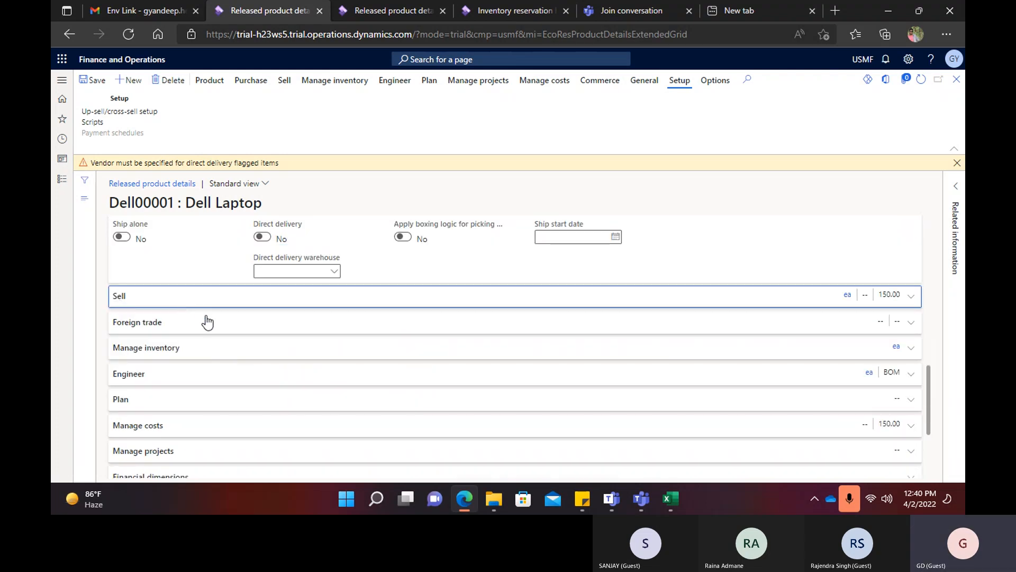
pyautogui.scroll(-4, 207, 317)
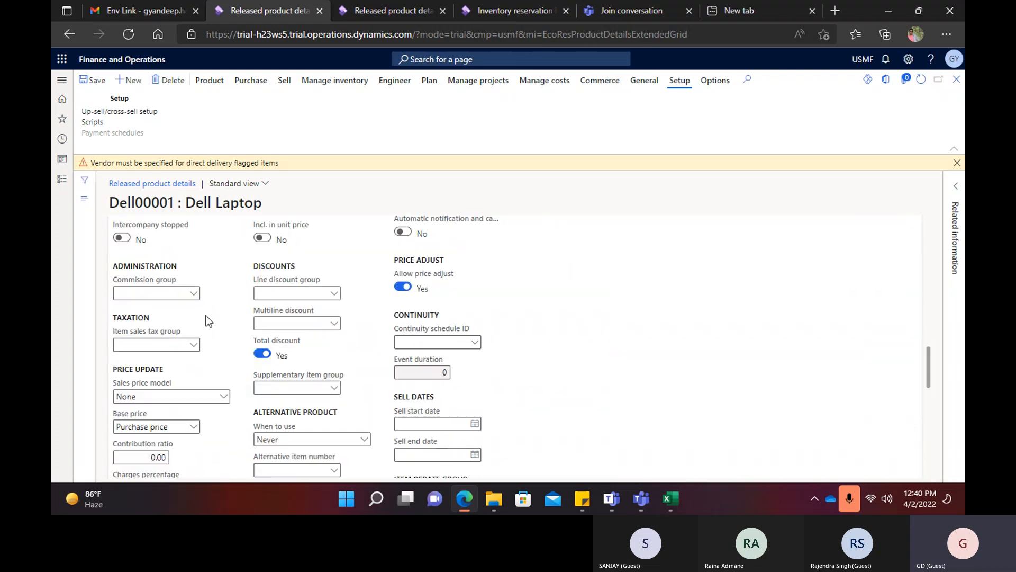
pyautogui.scroll(-6, 205, 315)
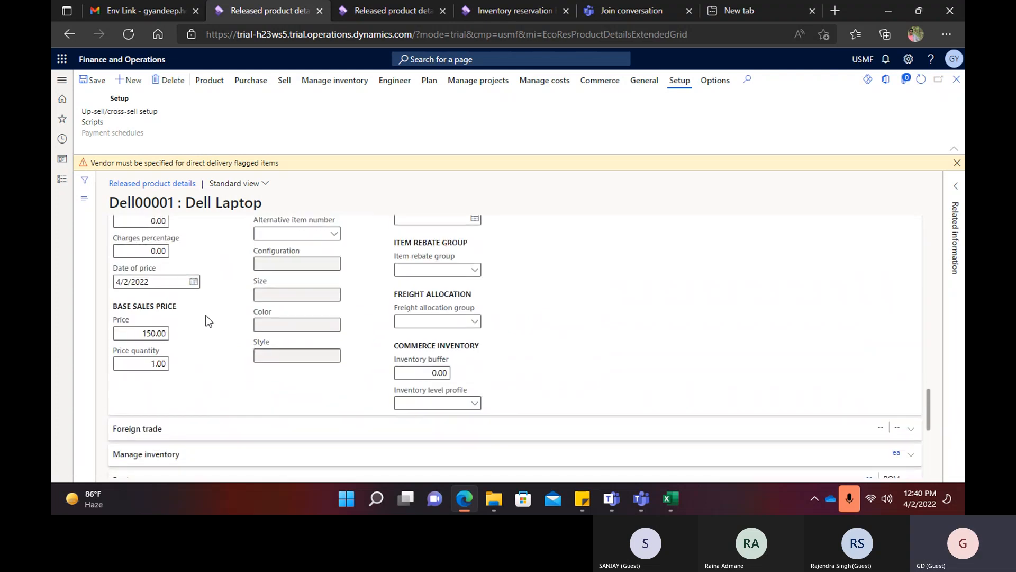
pyautogui.click(151, 349)
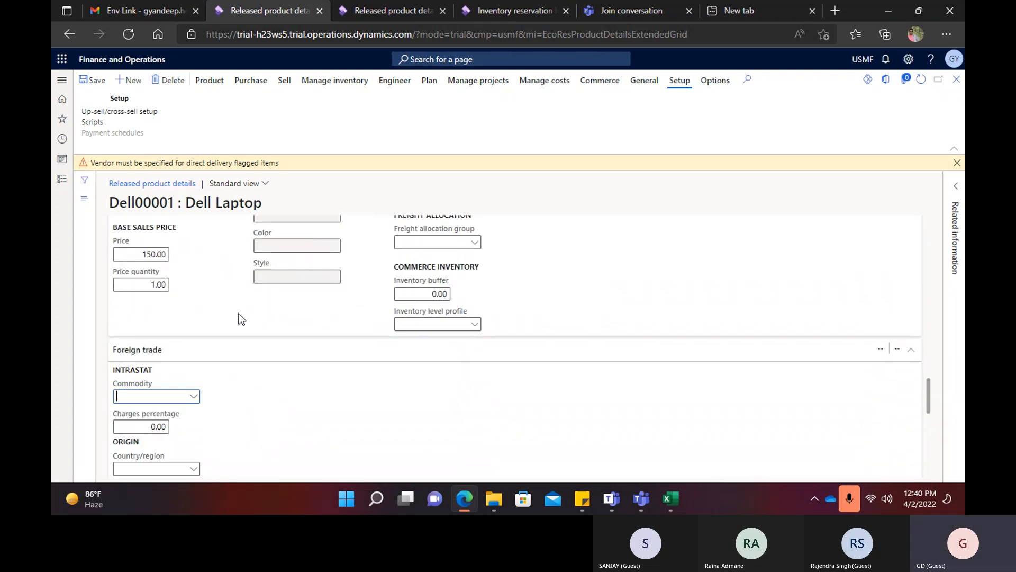
# Review the product's Foreign trade and Manage inventory details, and expand its Engineer details.
pyautogui.scroll(-3, 240, 315)
pyautogui.scroll(-2, 240, 315)
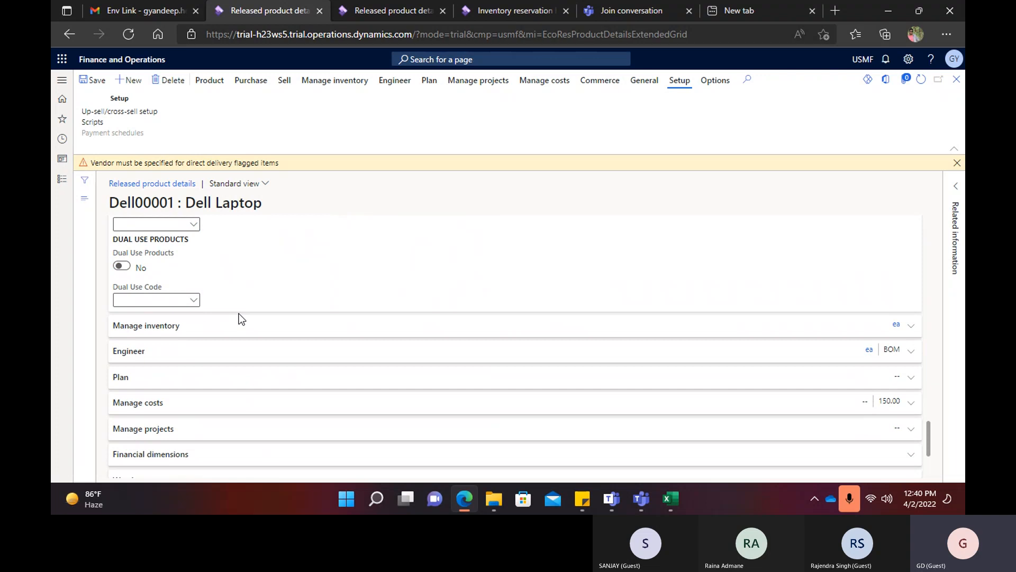
pyautogui.click(170, 332)
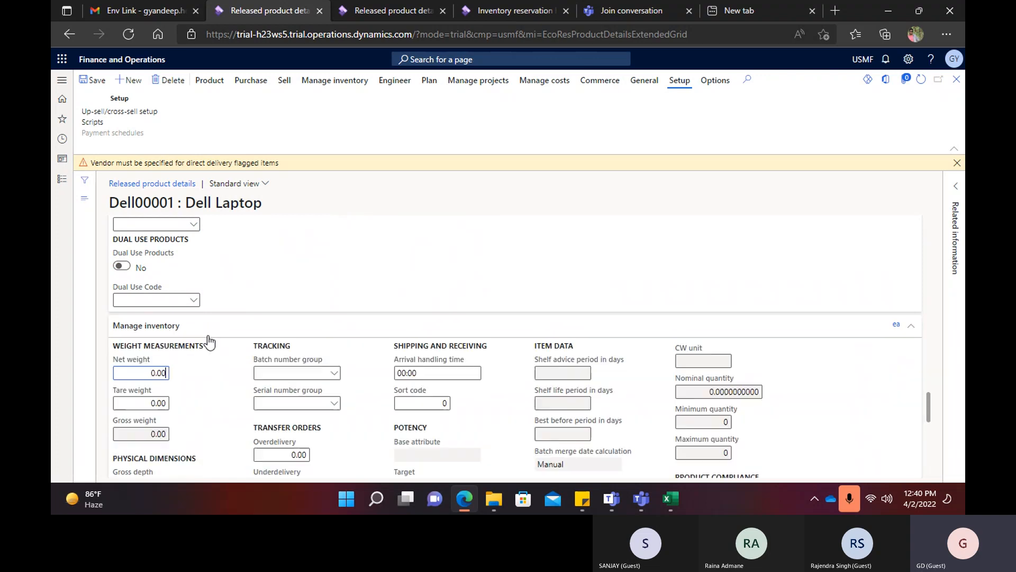
pyautogui.scroll(-5, 209, 341)
pyautogui.click(136, 274)
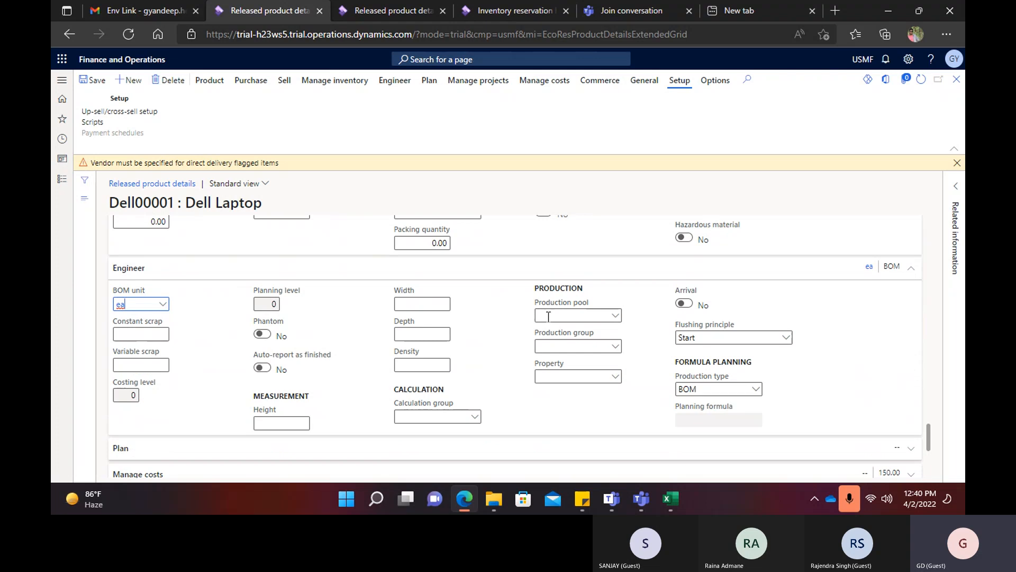
# Dismiss the vendor warning and show the production type choices under the product's formula planning settings.
pyautogui.click(958, 163)
pyautogui.scroll(1, 474, 387)
pyautogui.scroll(-2, 383, 356)
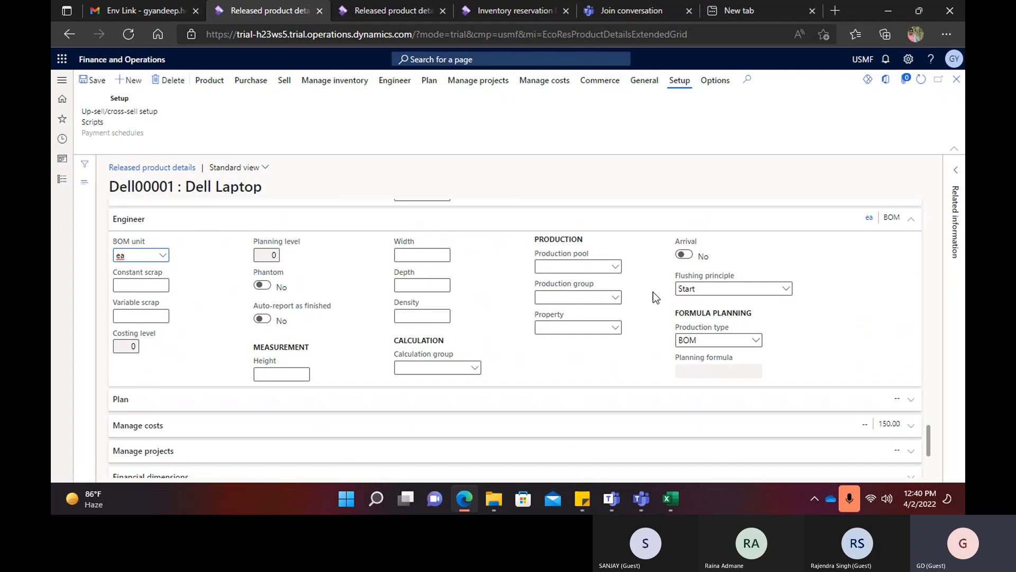
pyautogui.click(756, 341)
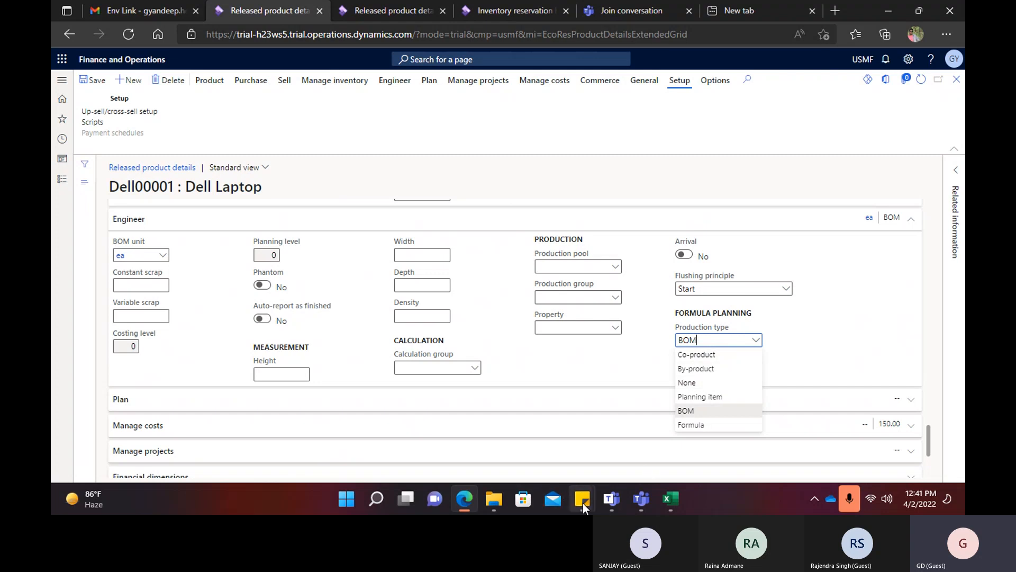
# Switch to the Excel notes and enter the headings Discrete Man in J48 and Process in L48.
pyautogui.click(670, 498)
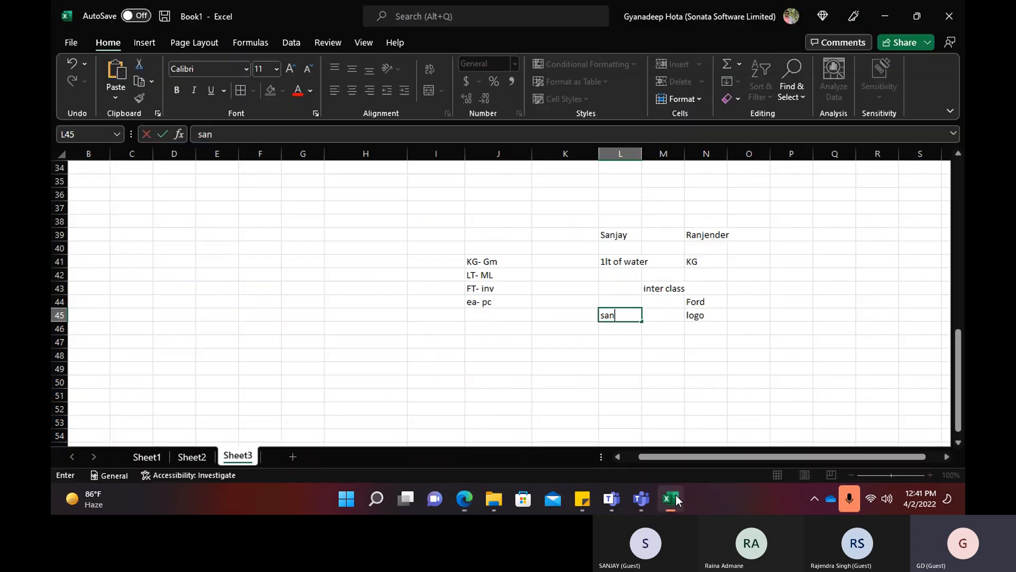
pyautogui.click(477, 357)
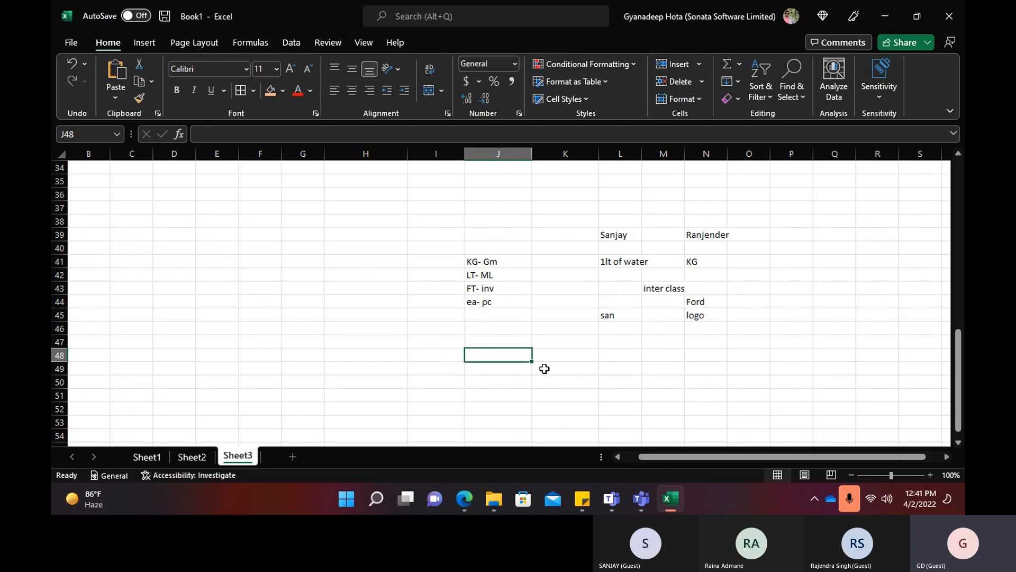
pyautogui.write('Di')
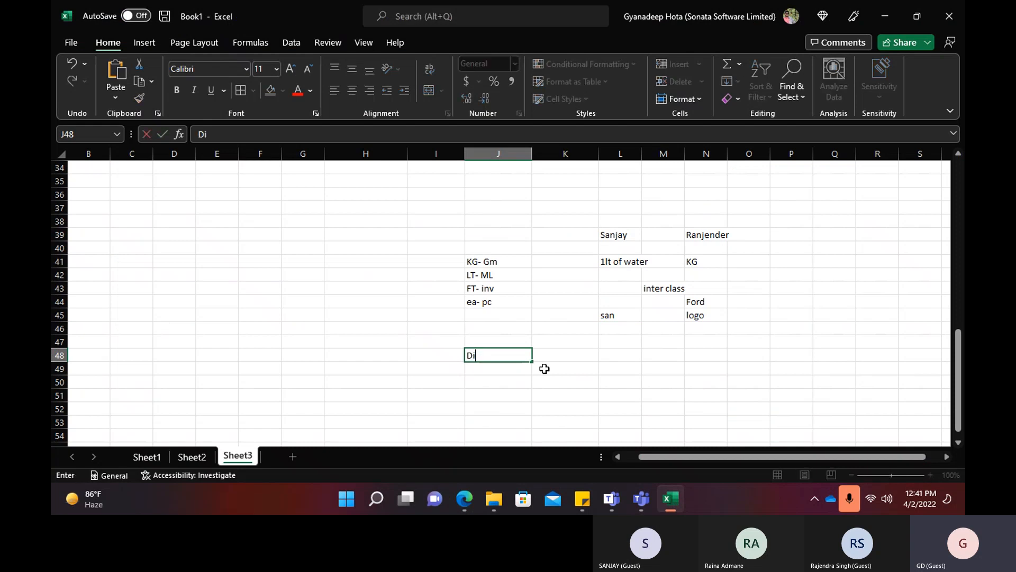
pyautogui.write('screte Man')
pyautogui.press('Tab')
pyautogui.press('Tab')
pyautogui.write('Pro')
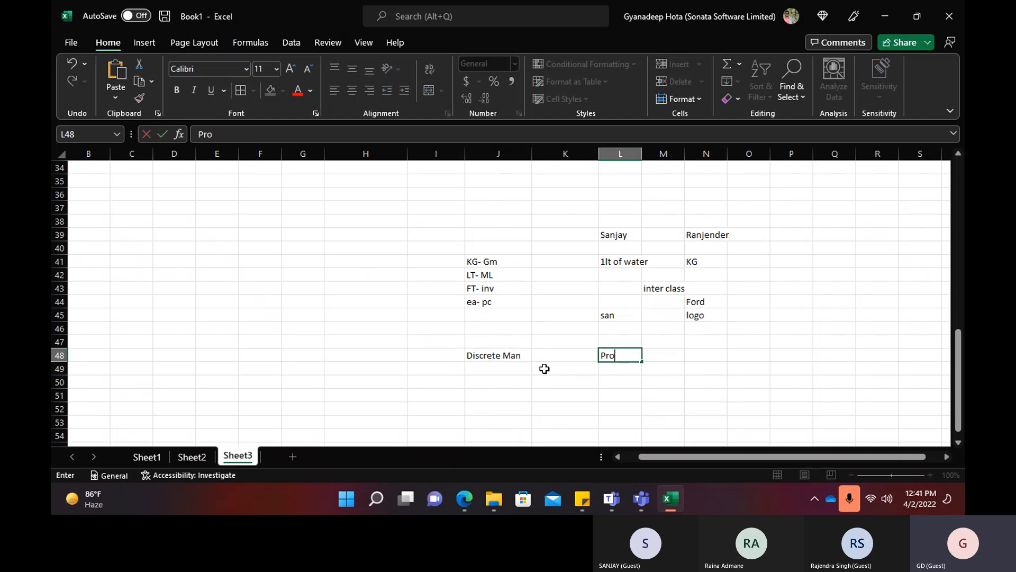
# Enter BOM under the Discrete Man heading in J49 and Formula under the Process heading in L49.
pyautogui.click(544, 368)
pyautogui.press('Left')
pyautogui.write('BO')
pyautogui.press('Tab')
pyautogui.press('Tab')
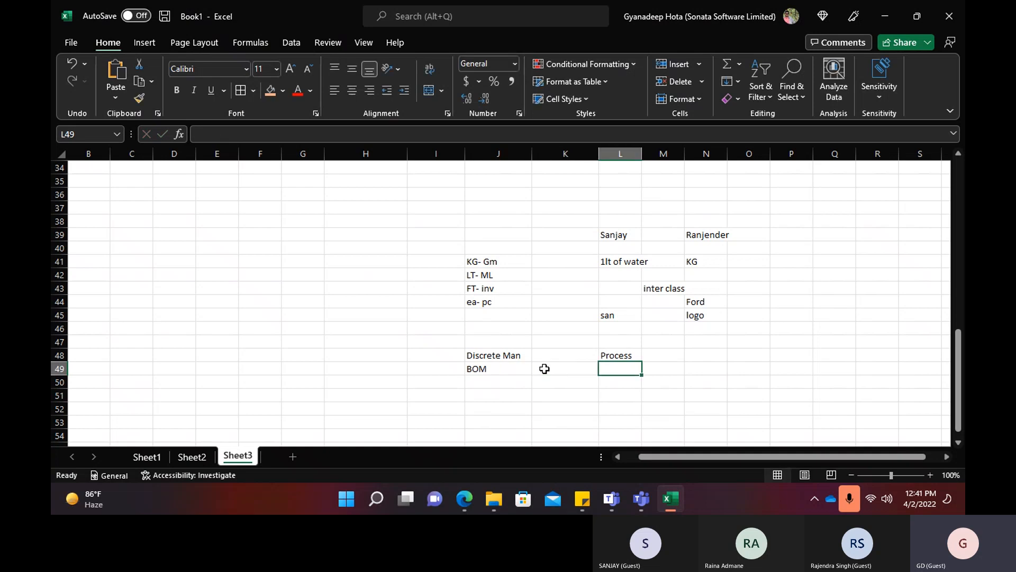
pyautogui.write('Formula')
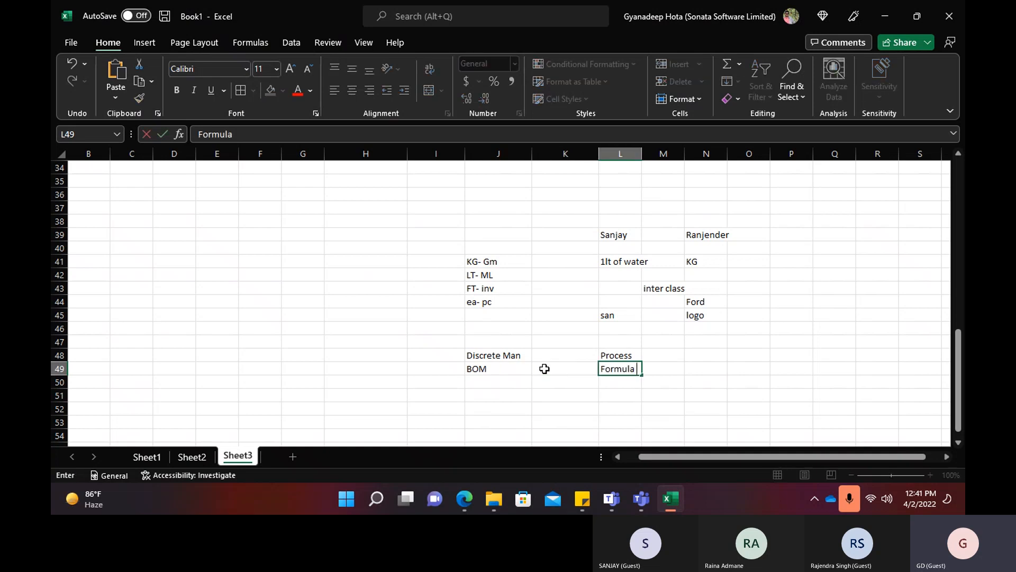
# Return to the Dell Laptop product in the browser and review its Manage costs and Manage projects details.
pyautogui.hotkey('alt', 'Tab')
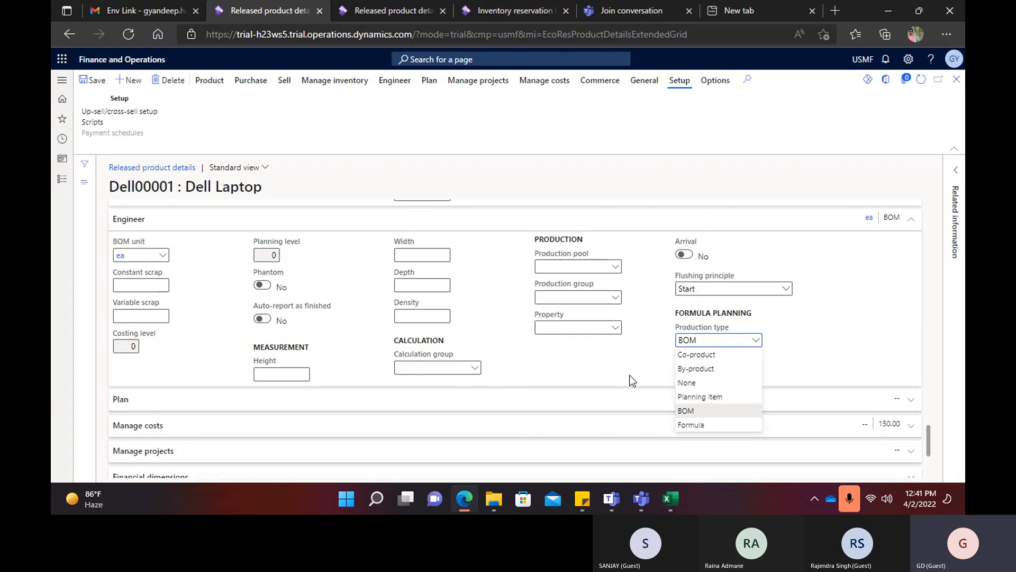
pyautogui.scroll(-2, 265, 405)
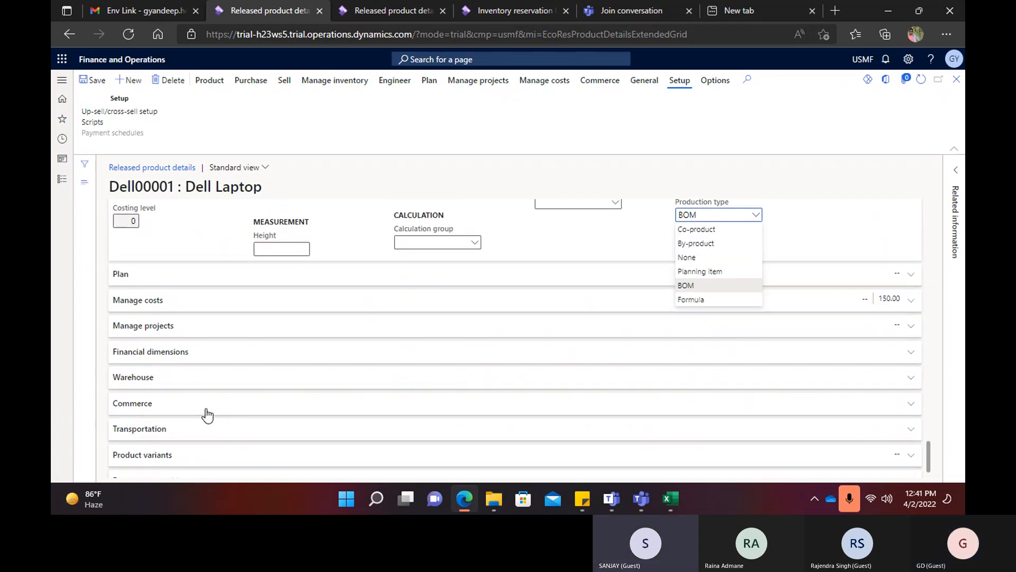
pyautogui.click(150, 307)
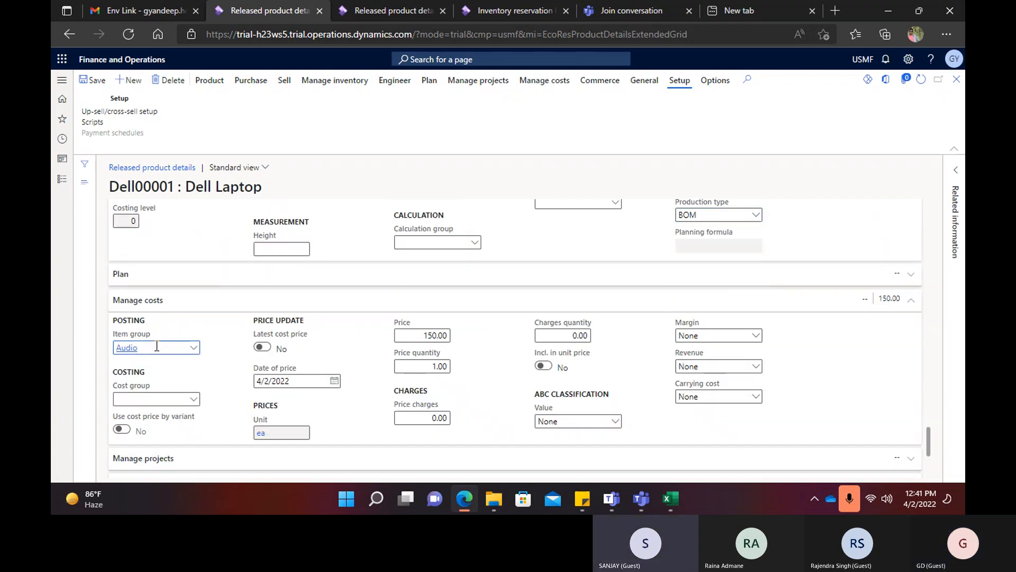
pyautogui.scroll(-2, 157, 347)
pyautogui.click(158, 338)
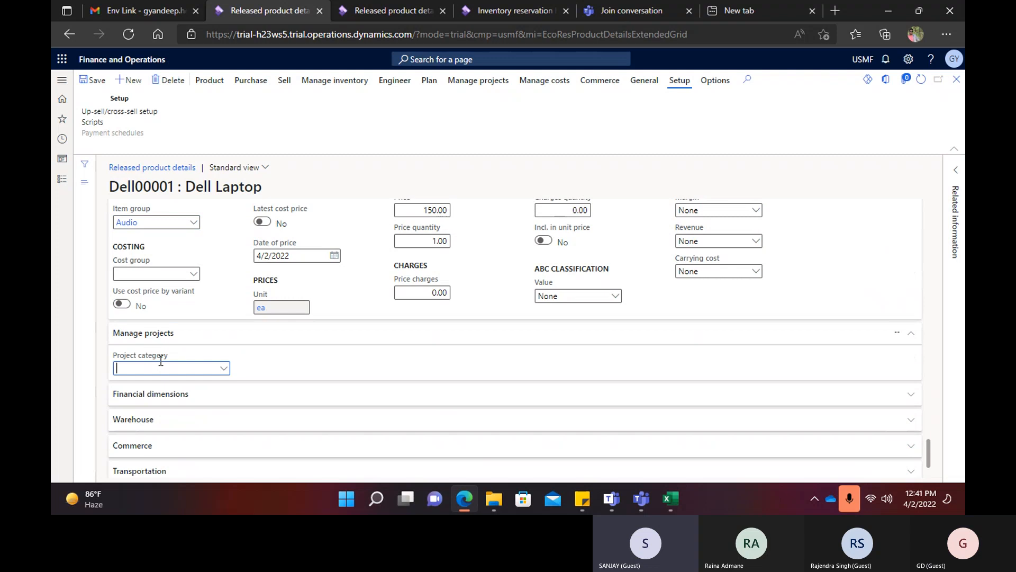
pyautogui.scroll(-1, 166, 395)
pyautogui.hotkey('alt', 'Tab')
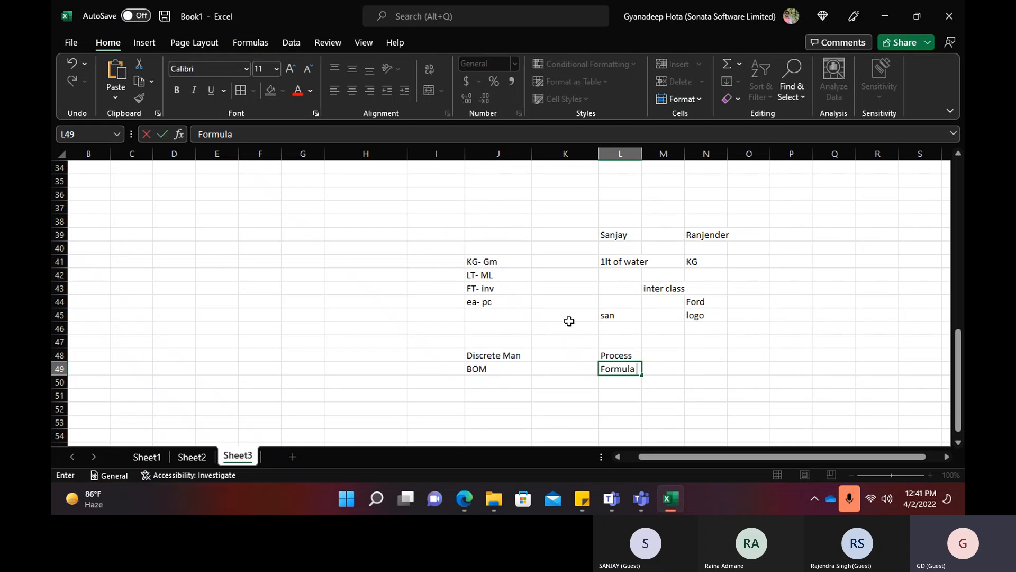
pyautogui.hotkey('alt', 'Tab')
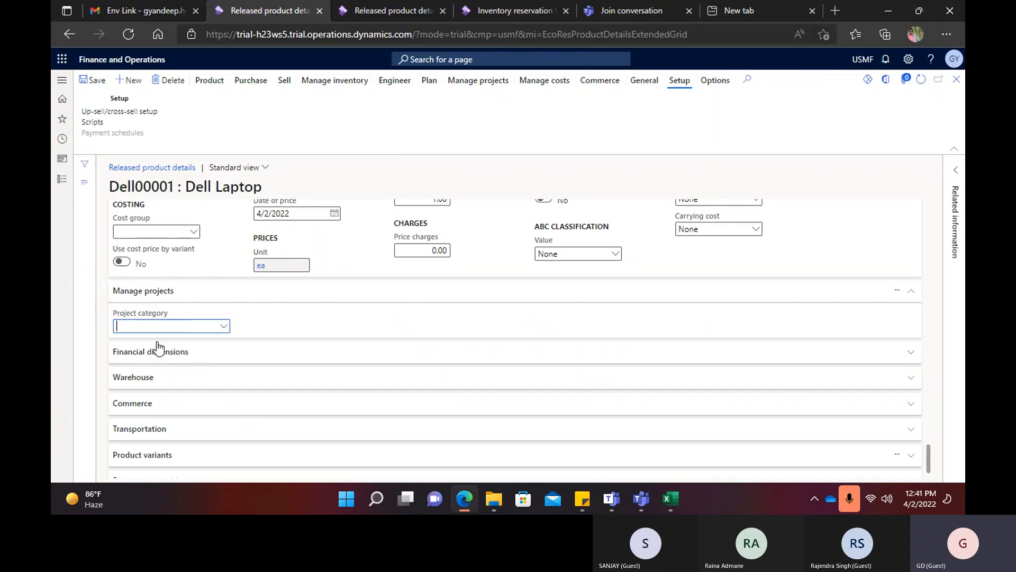
# Save the Dell Laptop released product and validate its required field values.
pyautogui.click(93, 81)
pyautogui.click(209, 80)
pyautogui.click(106, 123)
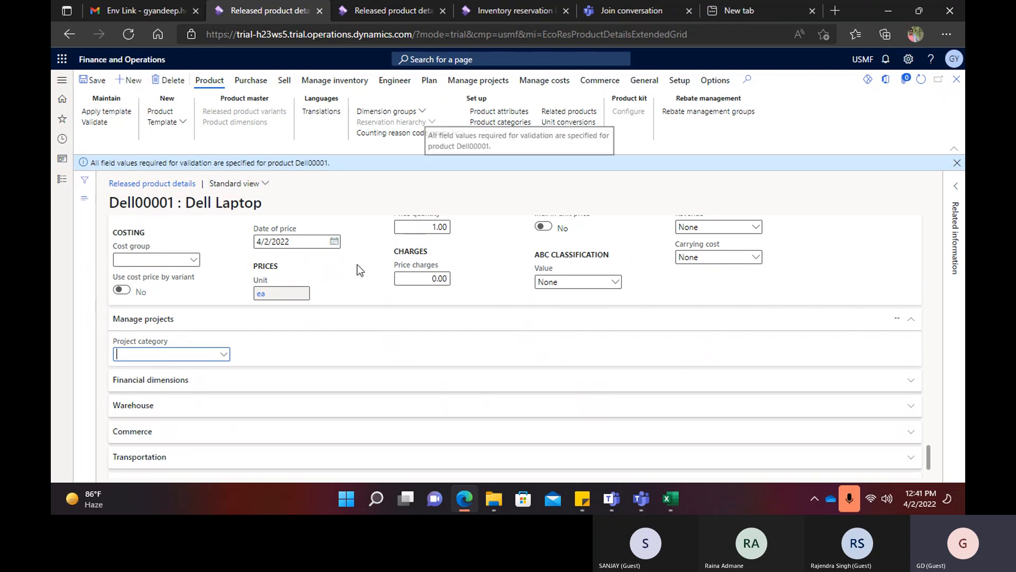
pyautogui.scroll(10, 359, 254)
pyautogui.click(89, 80)
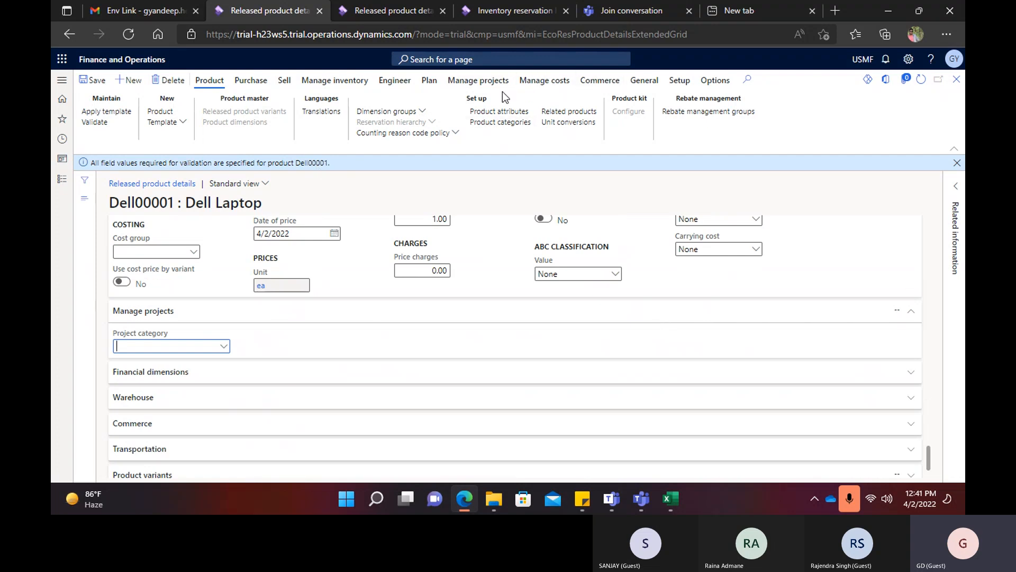
# Open the product's item prices and add a pending Cost price with costing version 10.
pyautogui.click(544, 80)
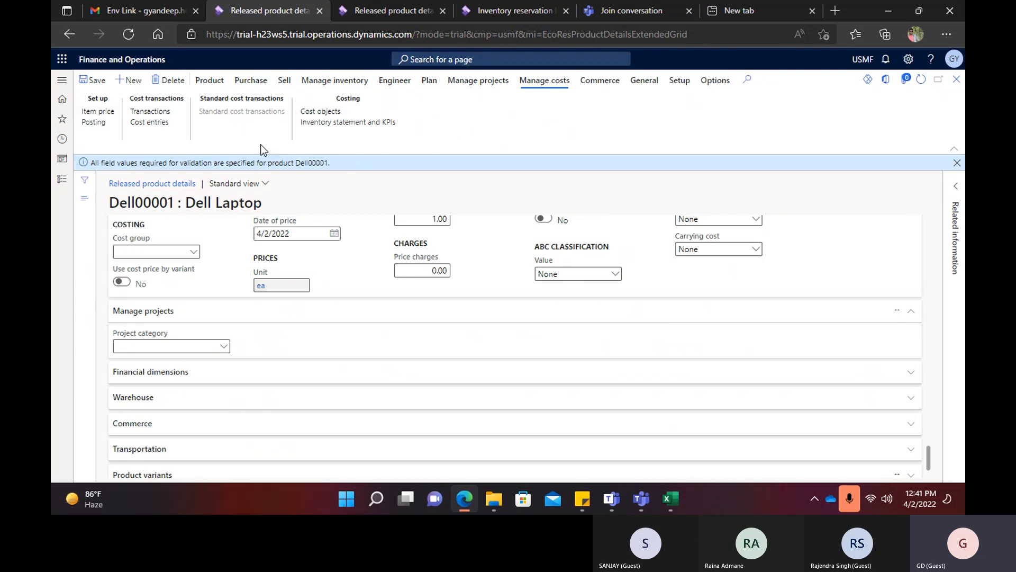
pyautogui.click(129, 84)
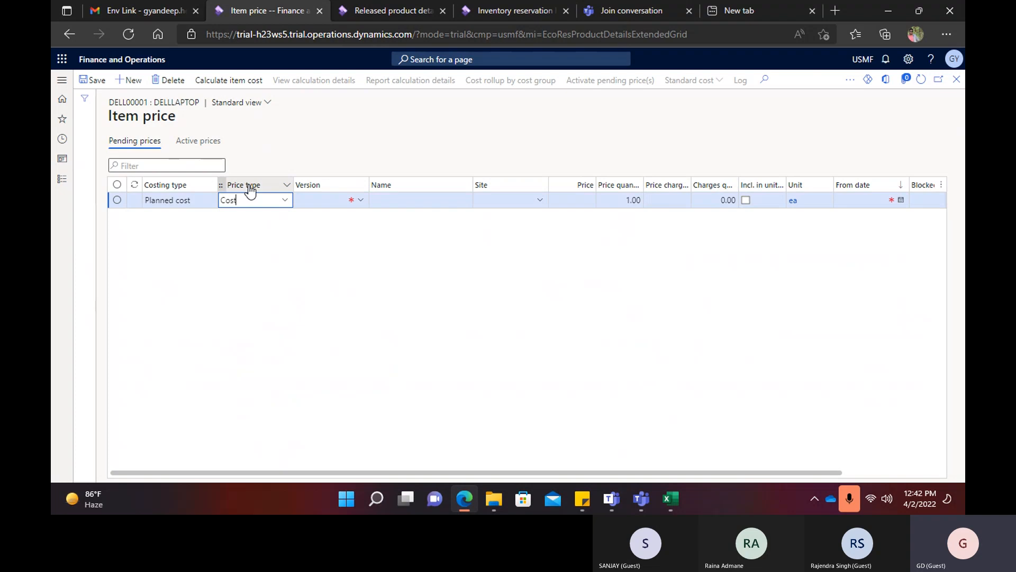
pyautogui.click(361, 202)
pyautogui.click(361, 200)
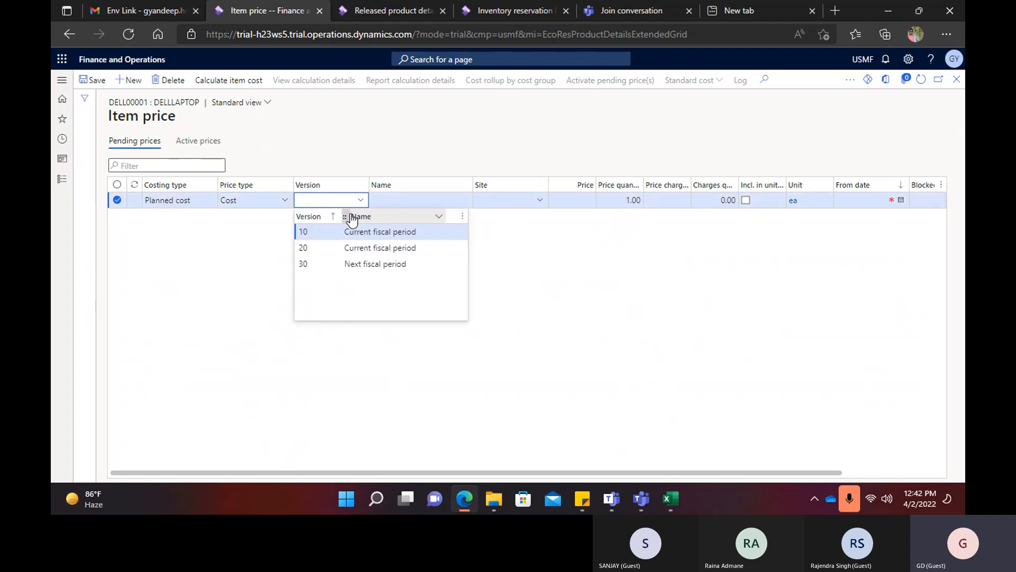
pyautogui.click(368, 233)
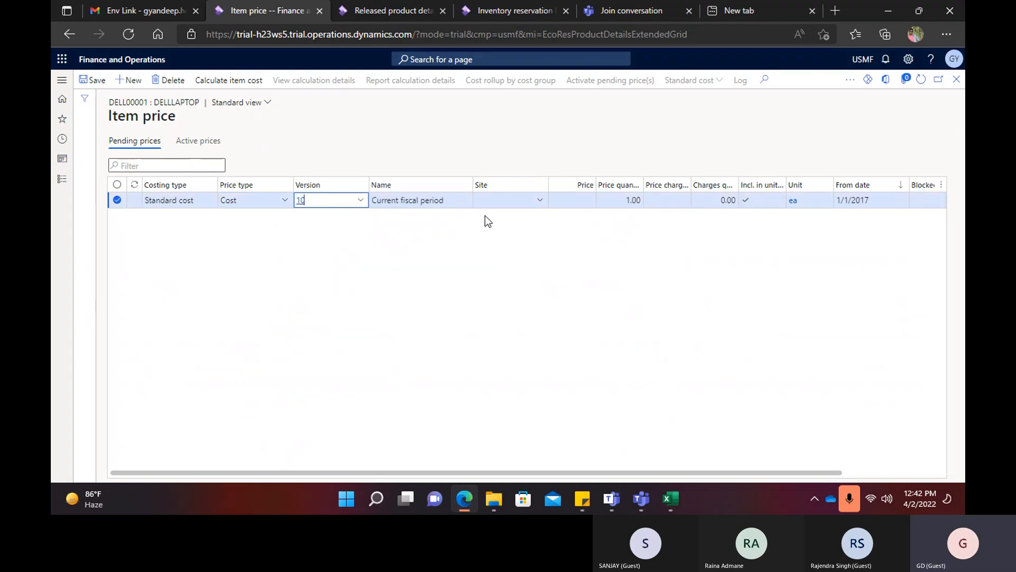
# Set the pending price line's site to 2 and its price to 100.
pyautogui.click(528, 199)
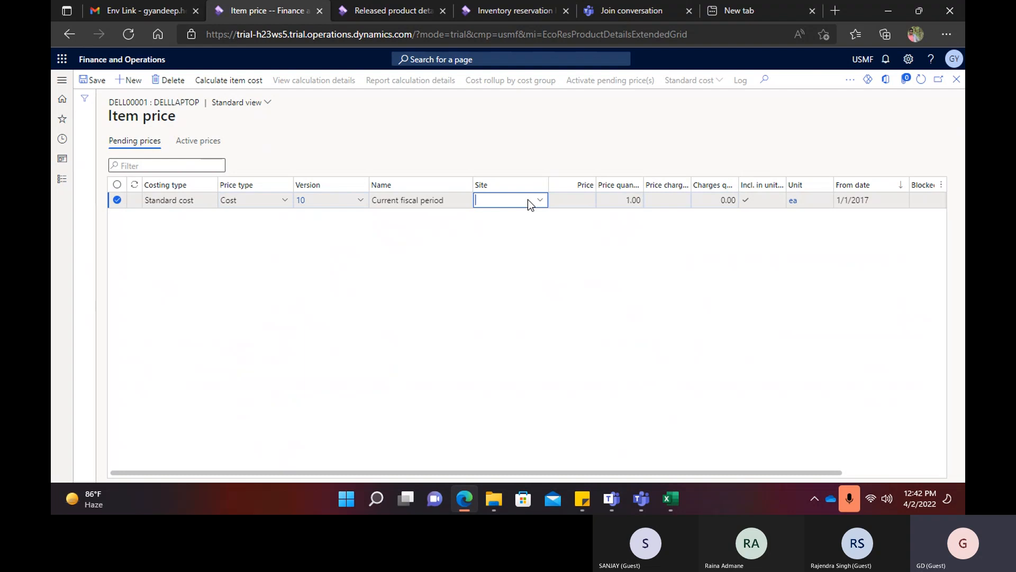
pyautogui.write('2')
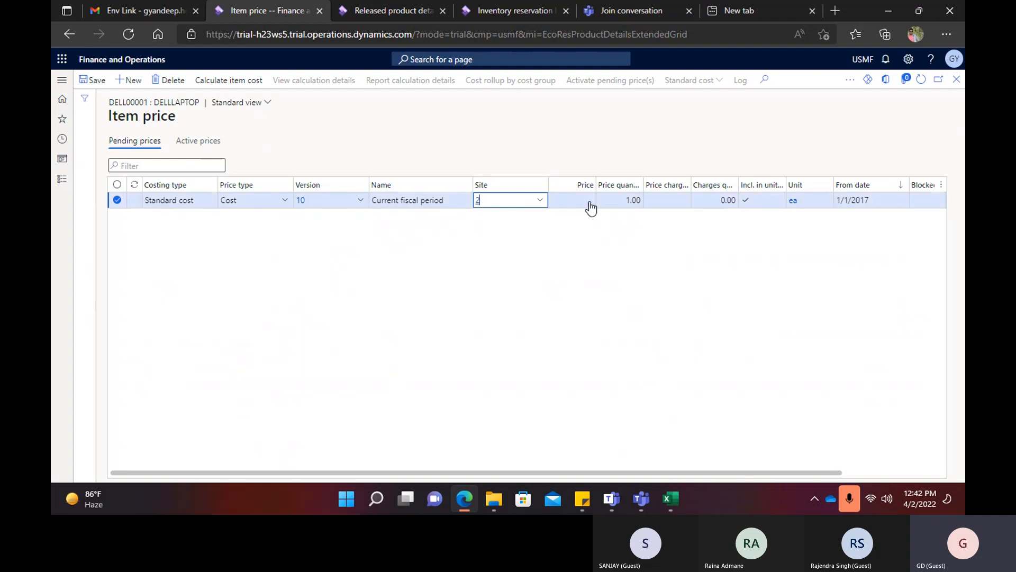
pyautogui.click(525, 335)
pyautogui.click(591, 198)
pyautogui.write('100')
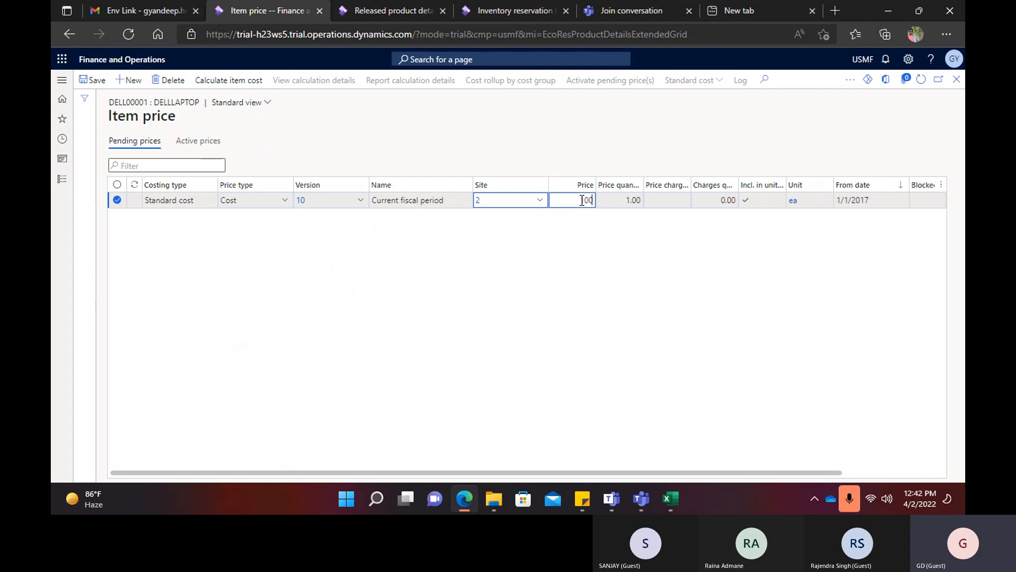
pyautogui.press('Tab')
pyautogui.press('Tab')
pyautogui.press('Tab')
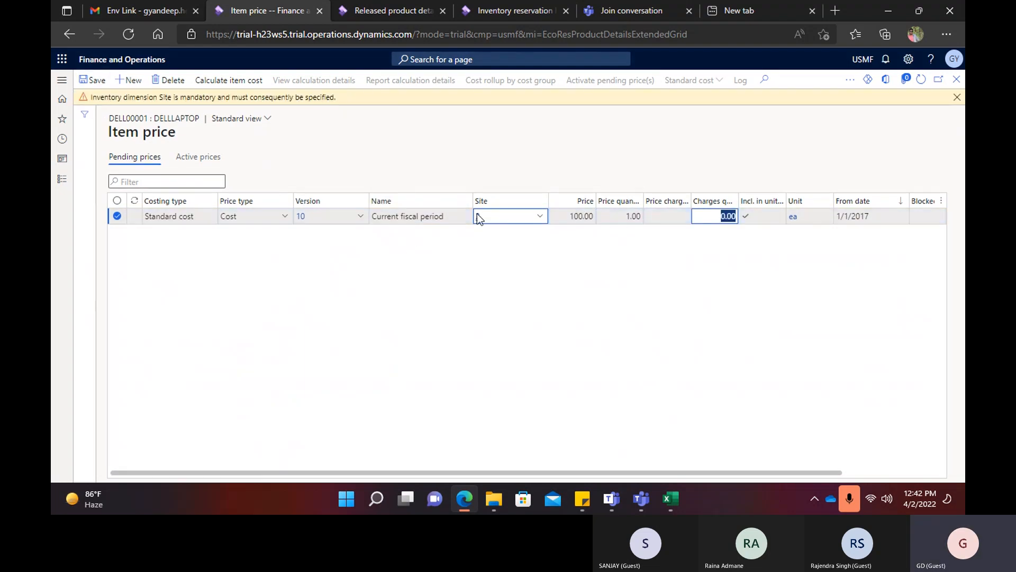
# Reselect site 2 (Distribution) for the pending price line and save the record.
pyautogui.click(535, 215)
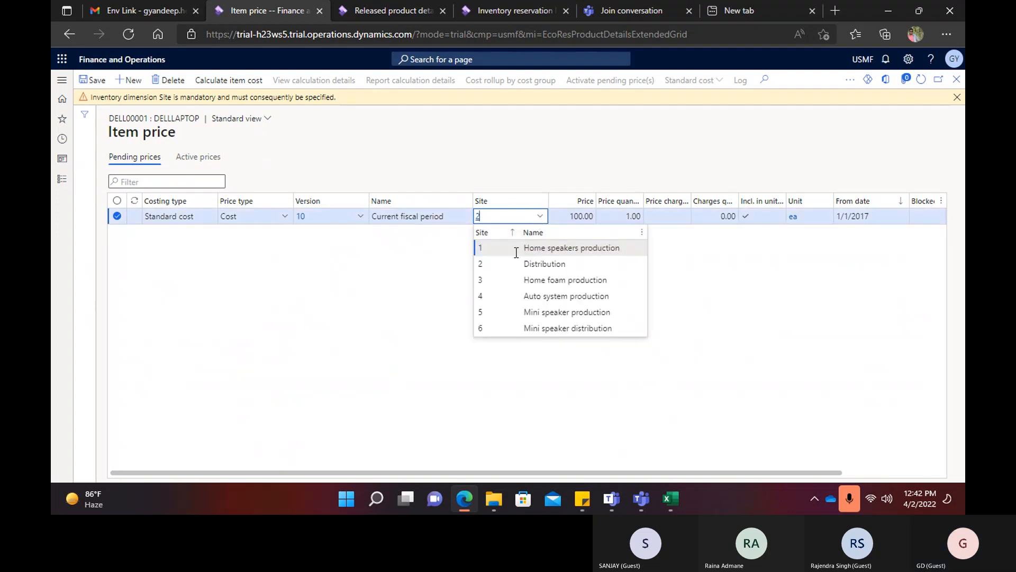
pyautogui.click(482, 264)
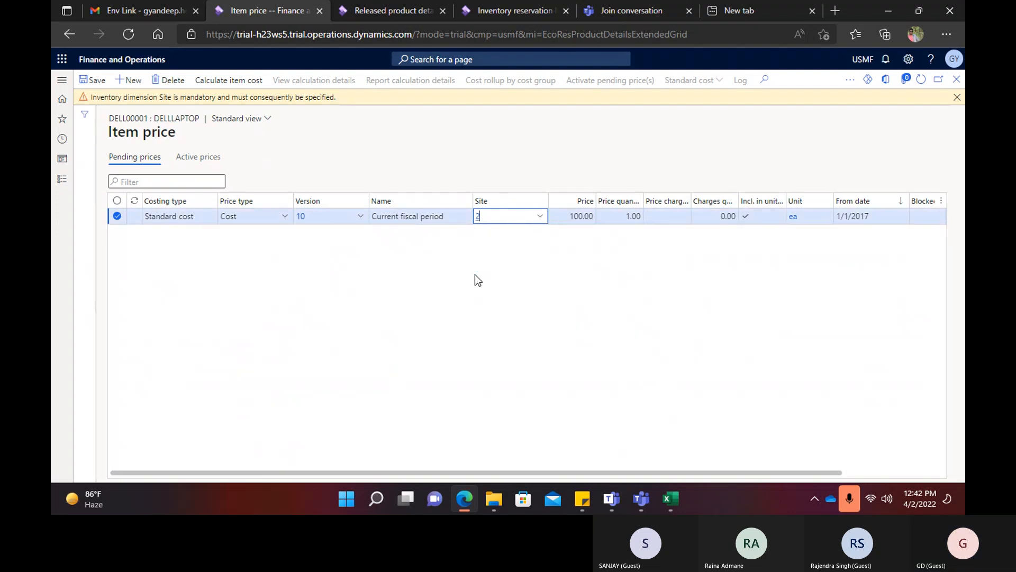
pyautogui.click(108, 86)
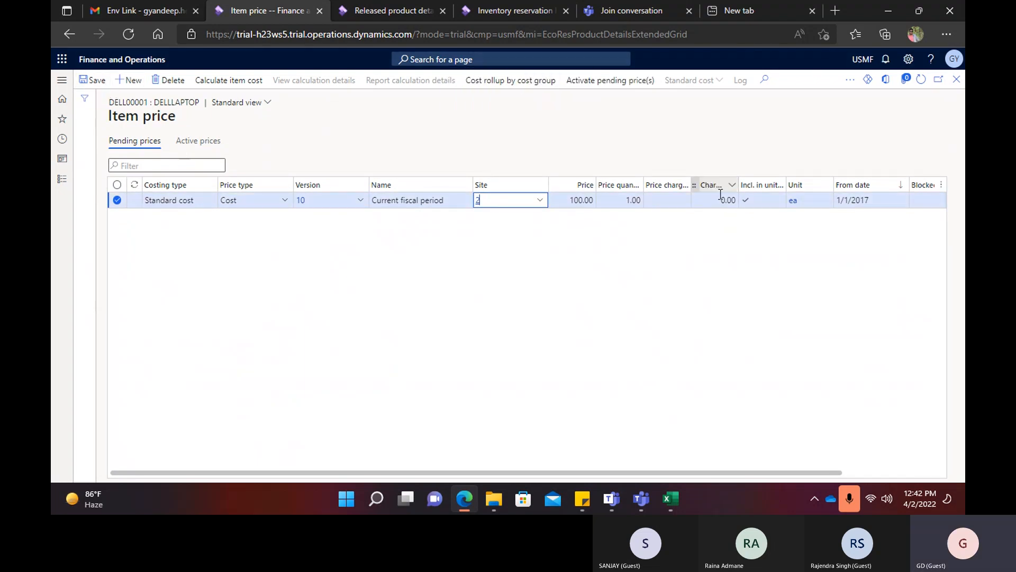
# Move through the pending price line's remaining fields up to From date and activate the pending price.
pyautogui.press('Tab')
pyautogui.press('Tab')
pyautogui.press('Tab')
pyautogui.press('Tab')
pyautogui.press('Tab')
pyautogui.press('Tab')
pyautogui.press('Tab')
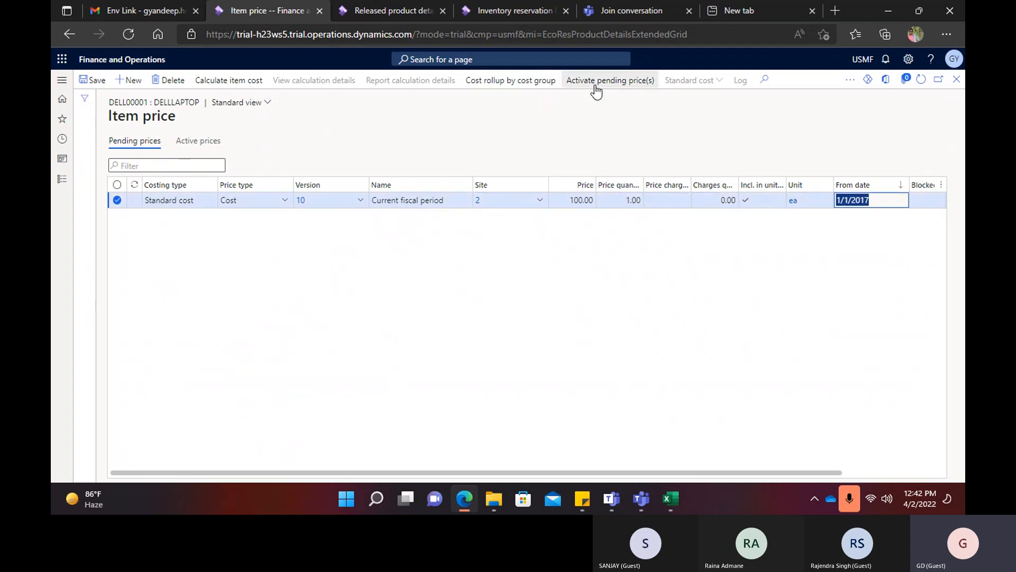
pyautogui.click(595, 85)
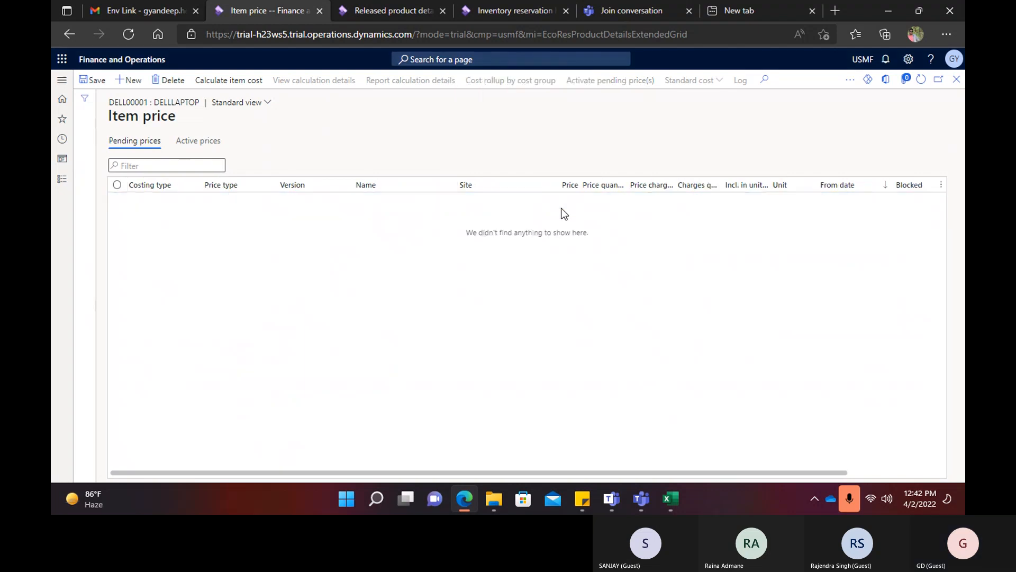
# Check the product's active item prices, close the page and bring up the navigation list of product pages.
pyautogui.click(194, 142)
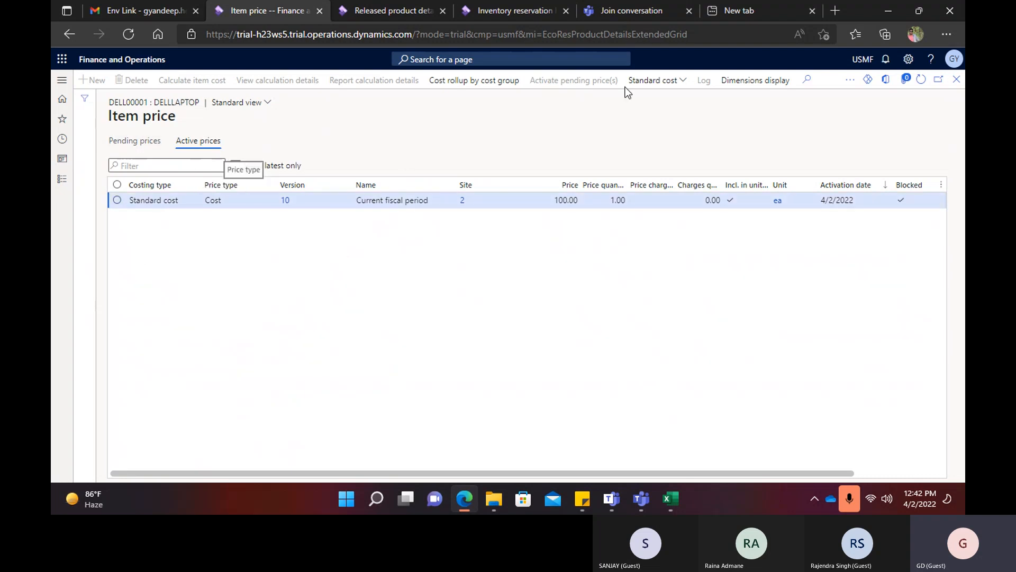
pyautogui.click(956, 79)
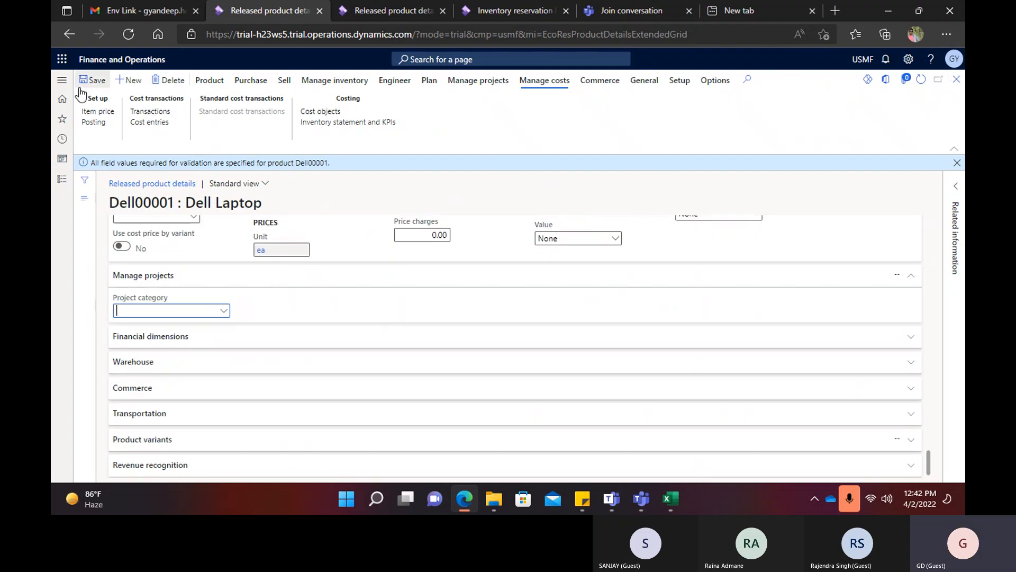
pyautogui.click(62, 80)
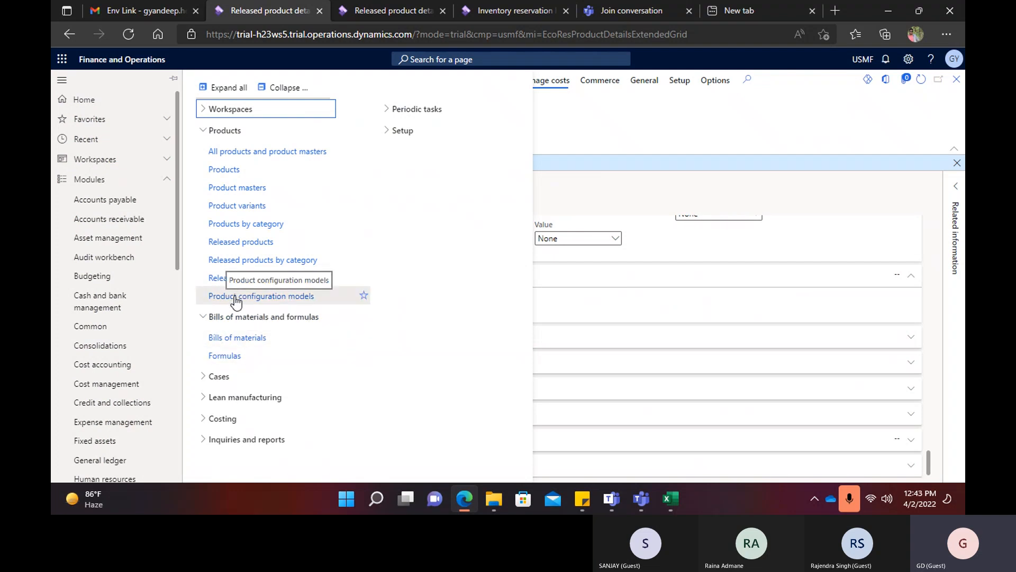
# Switch to the Excel notes, enter manufacturing in cell D53 of Sheet3 and fit column D's width to it.
pyautogui.click(671, 498)
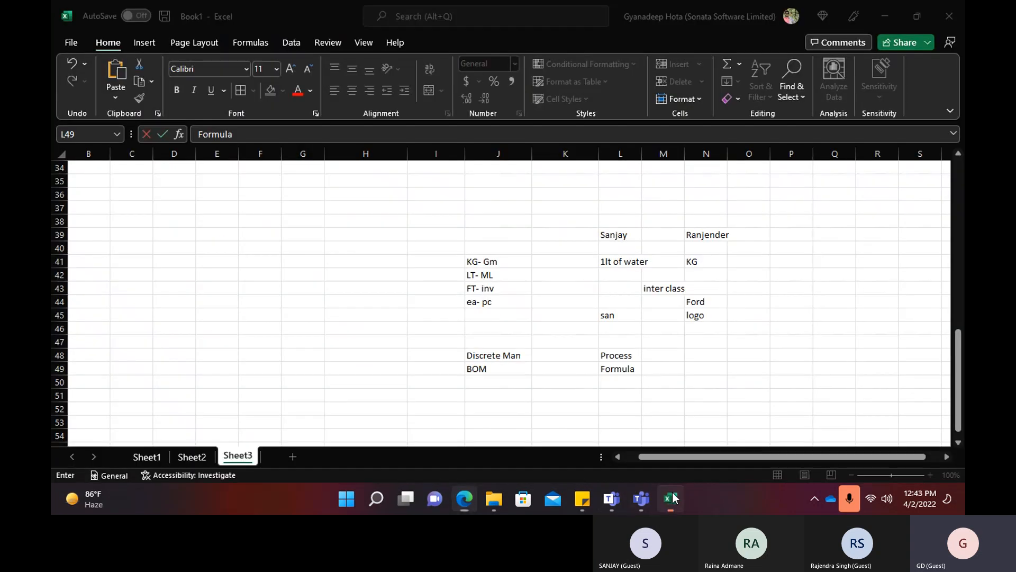
pyautogui.scroll(-5, 417, 300)
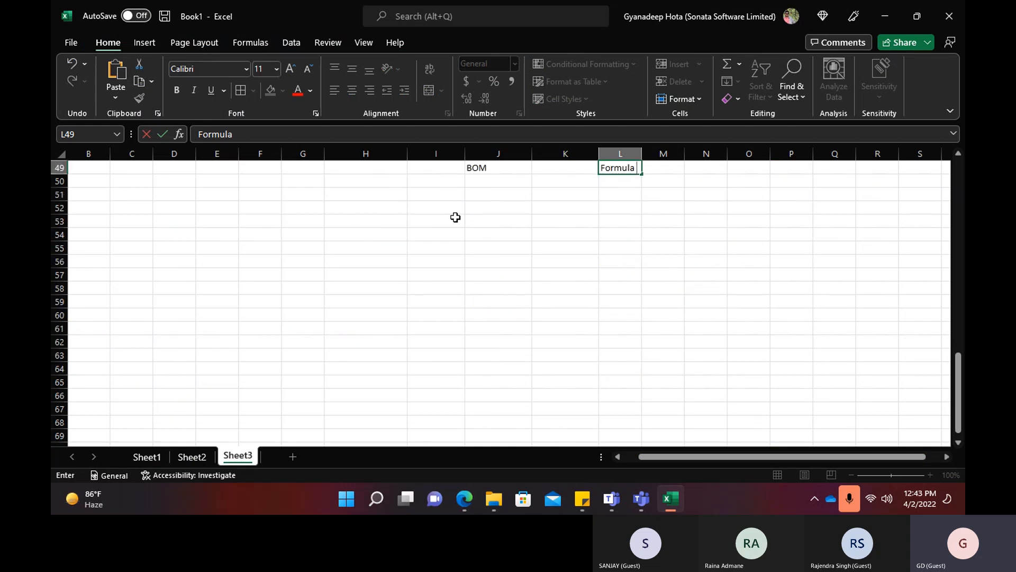
pyautogui.scroll(2, 453, 216)
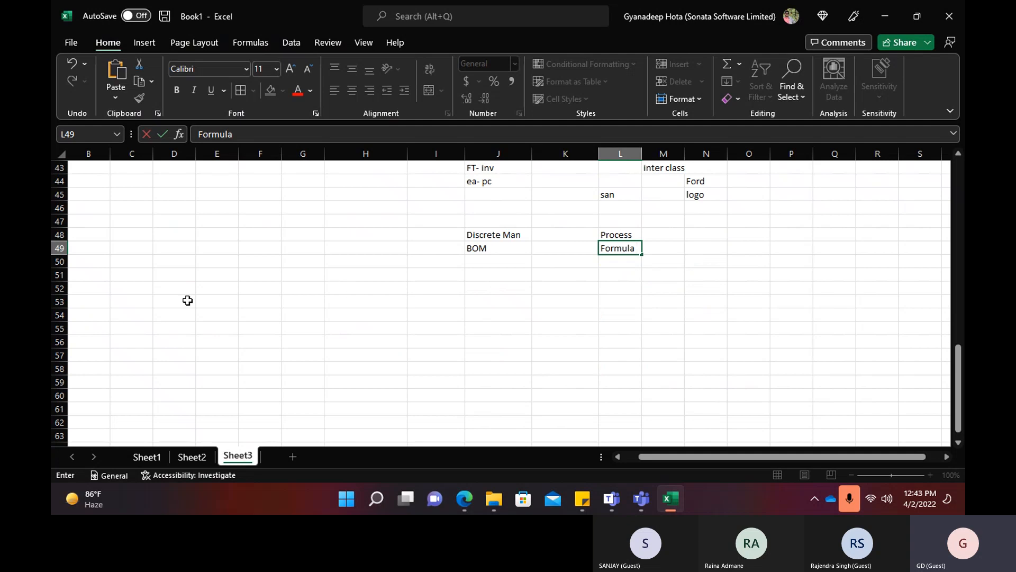
pyautogui.click(165, 300)
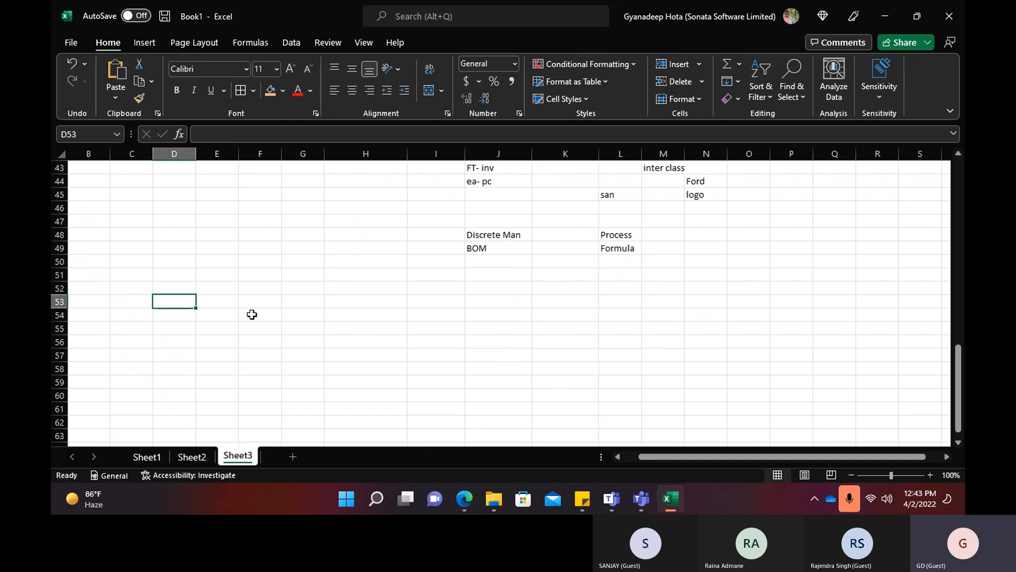
pyautogui.write('manufact')
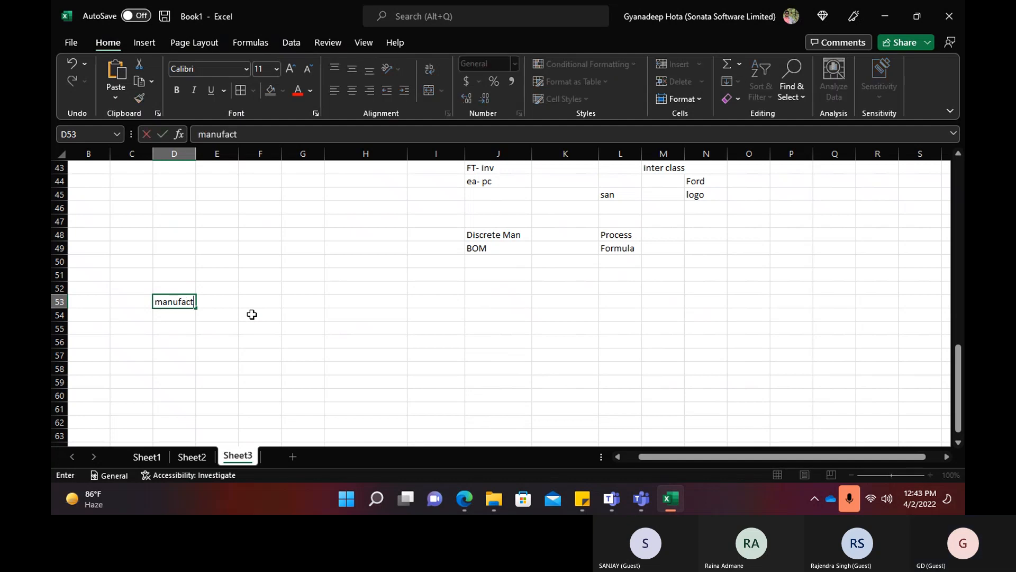
pyautogui.write('uring')
pyautogui.doubleClick(196, 154)
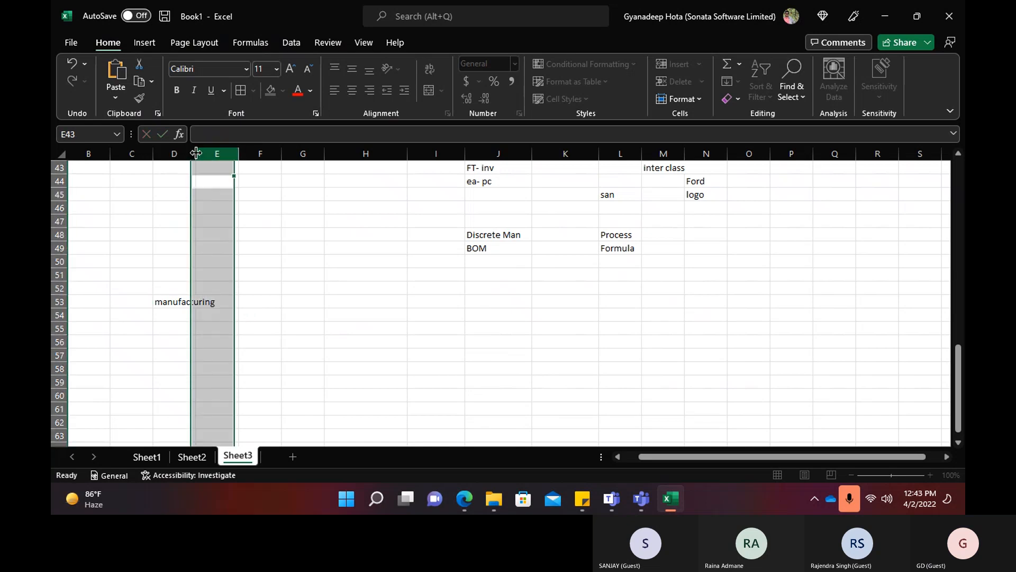
# Enter Discrete in cell C54 and Formula in cell F54 beneath the manufacturing heading.
pyautogui.click(122, 315)
pyautogui.write('Discrete')
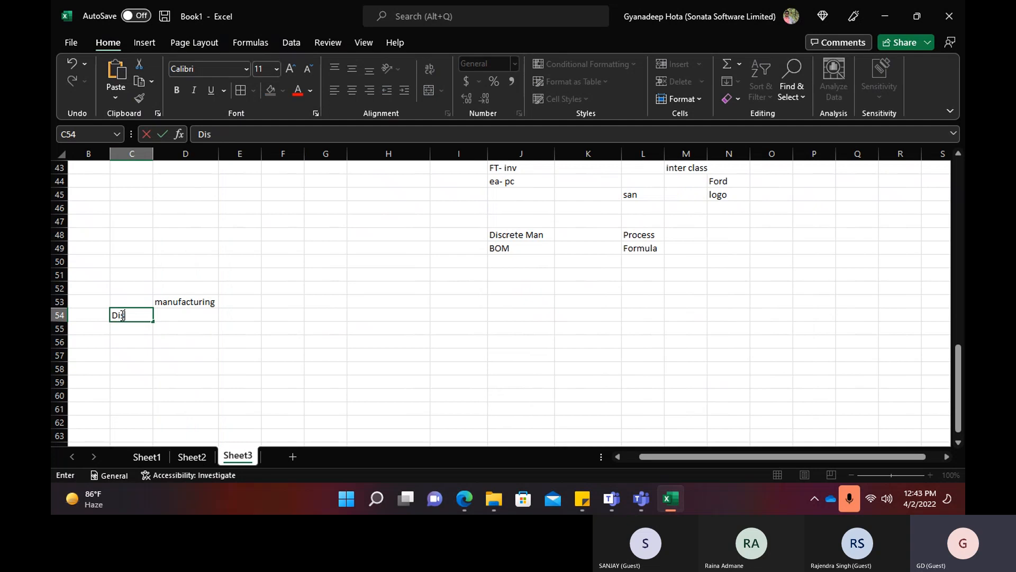
pyautogui.press('Tab')
pyautogui.press('Tab')
pyautogui.press('Tab')
pyautogui.write('Form ')
pyautogui.write('ula')
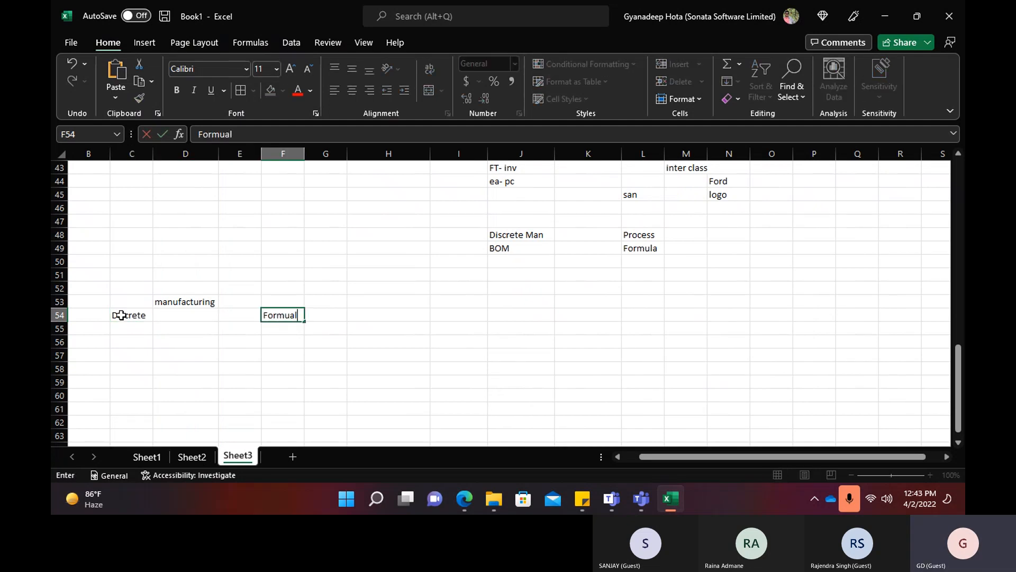
pyautogui.press('BackSpace')
pyautogui.press('BackSpace')
pyautogui.write('la')
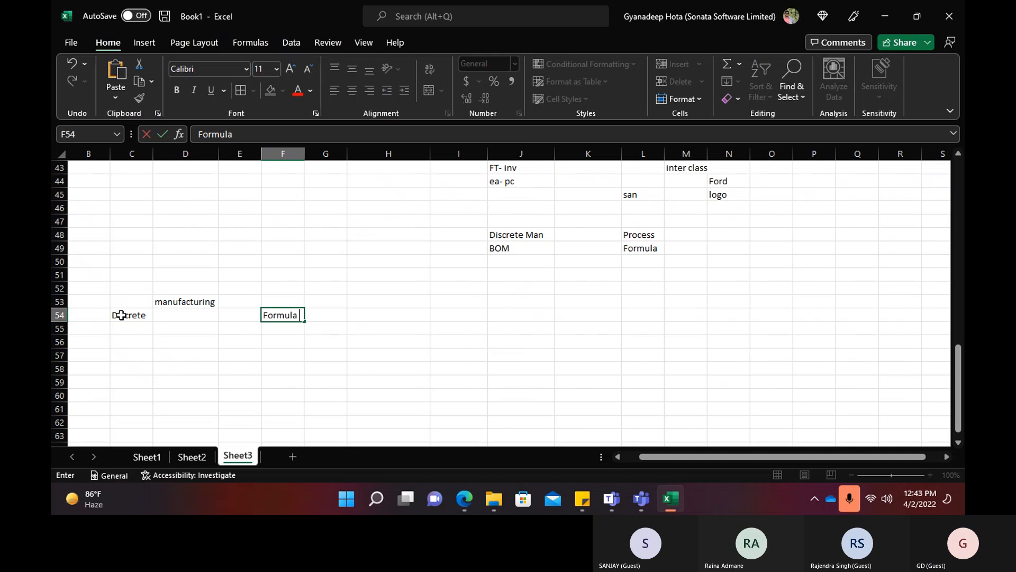
# Enter BOM in cell C55, directly beneath Discrete.
pyautogui.press('Return')
pyautogui.write('BOM')
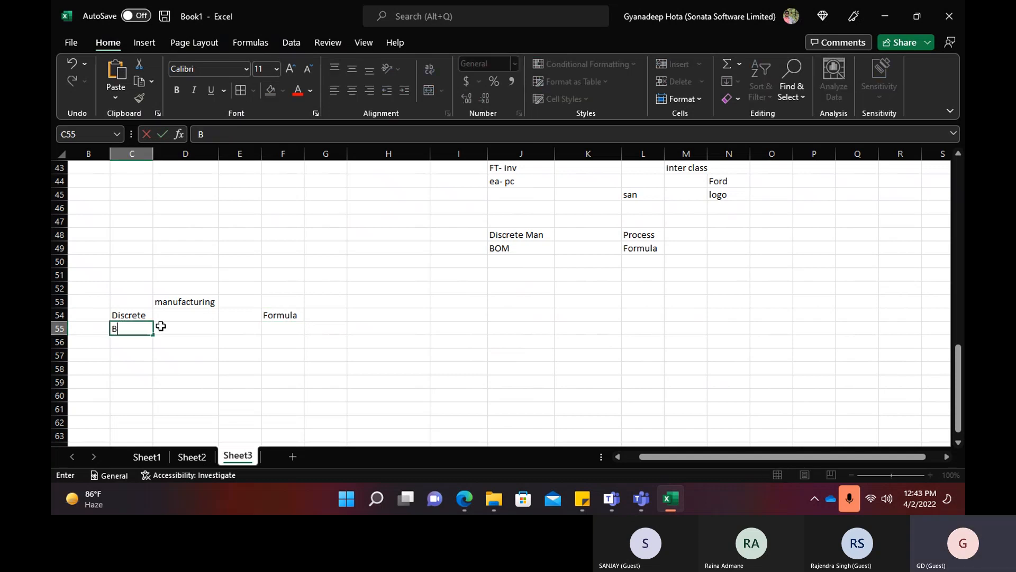
pyautogui.press('Tab')
pyautogui.press('Tab')
pyautogui.press('Tab')
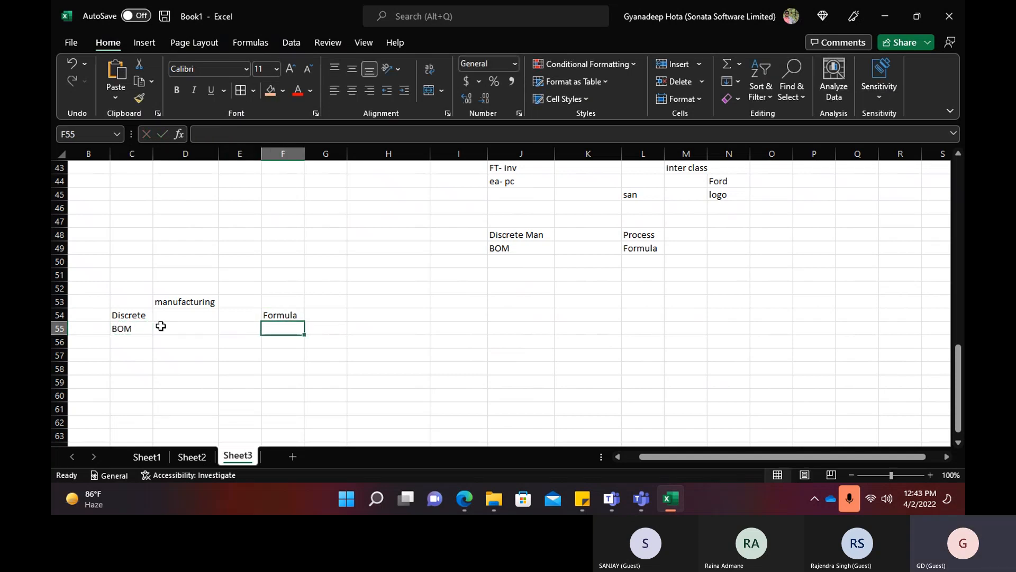
# Replace the text in cell F54 with Process and enter Formula beneath it in F55.
pyautogui.click(291, 309)
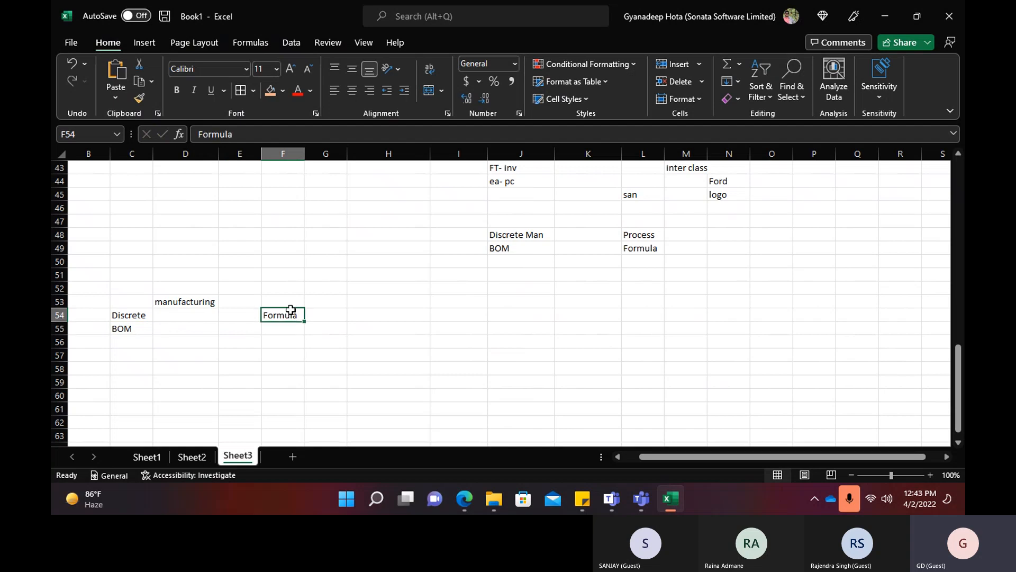
pyautogui.write('Process')
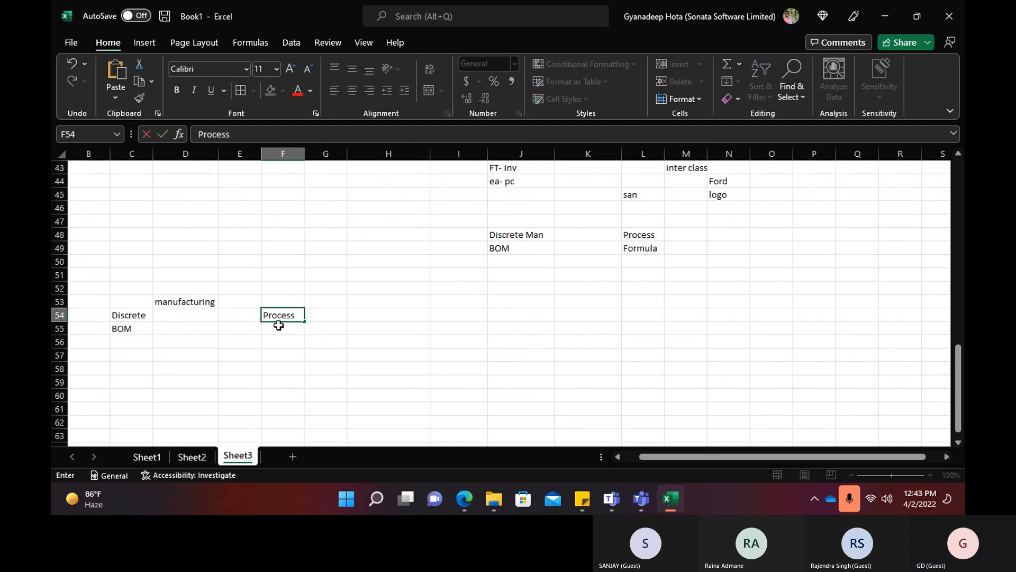
pyautogui.press('Return')
pyautogui.write('Formula')
pyautogui.click(170, 341)
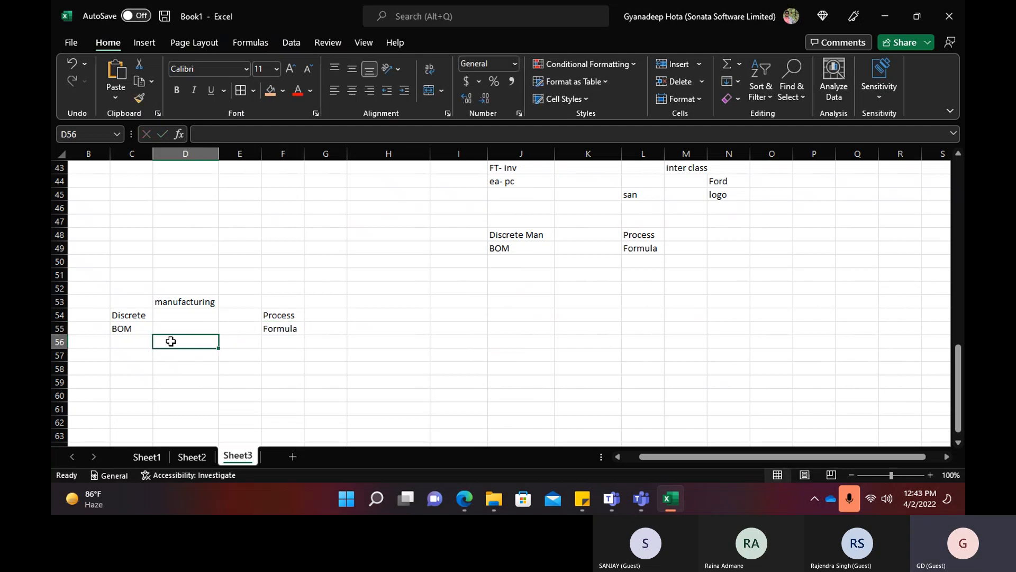
pyautogui.click(175, 299)
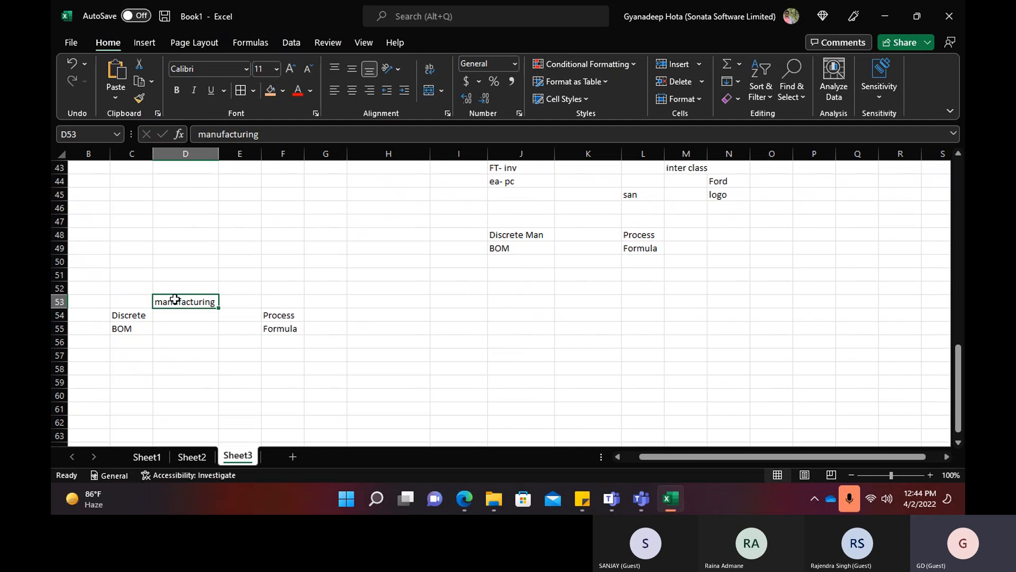
pyautogui.click(139, 327)
pyautogui.click(275, 327)
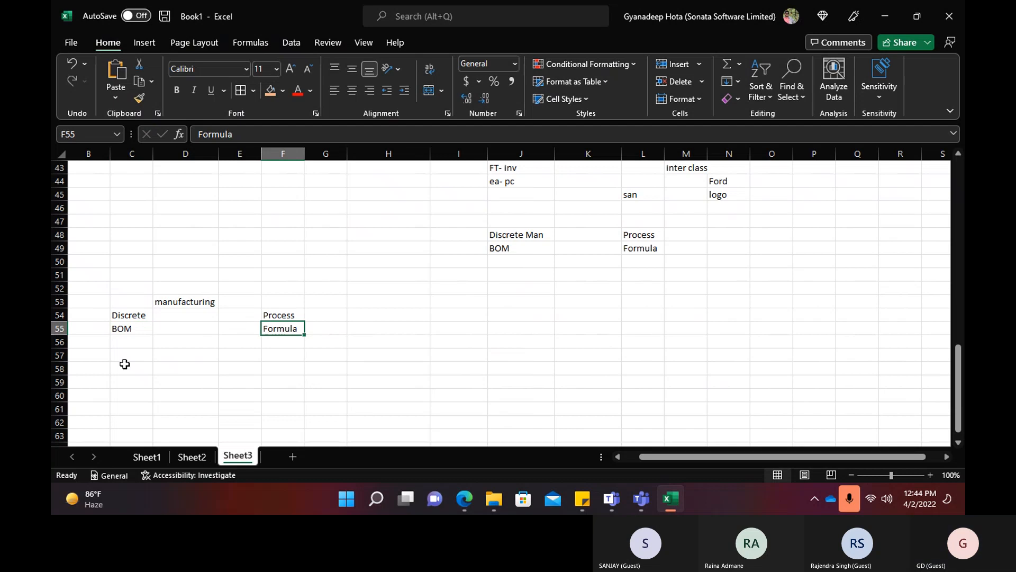
# Enter Bycycle in cell C56 as the example beneath BOM.
pyautogui.click(124, 345)
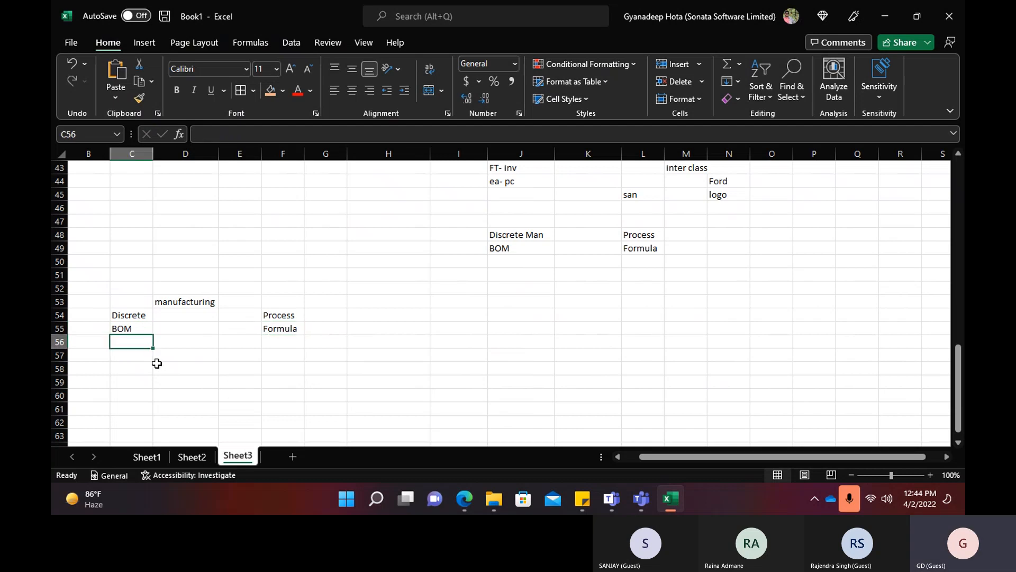
pyautogui.write('Bycucle')
pyautogui.press('BackSpace')
pyautogui.press('BackSpace')
pyautogui.press('BackSpace')
pyautogui.press('BackSpace')
pyautogui.write('ycle')
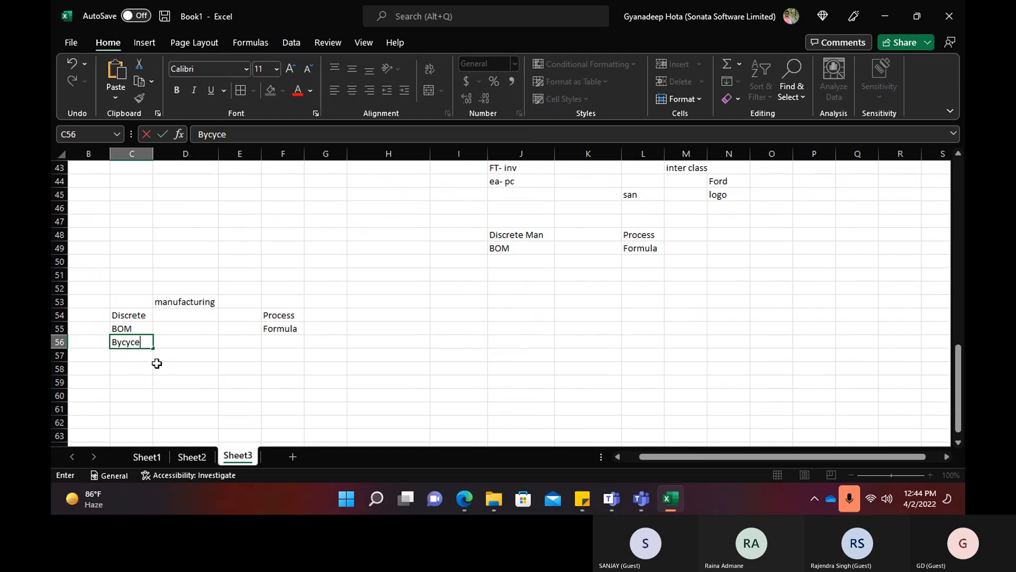
pyautogui.press('Tab')
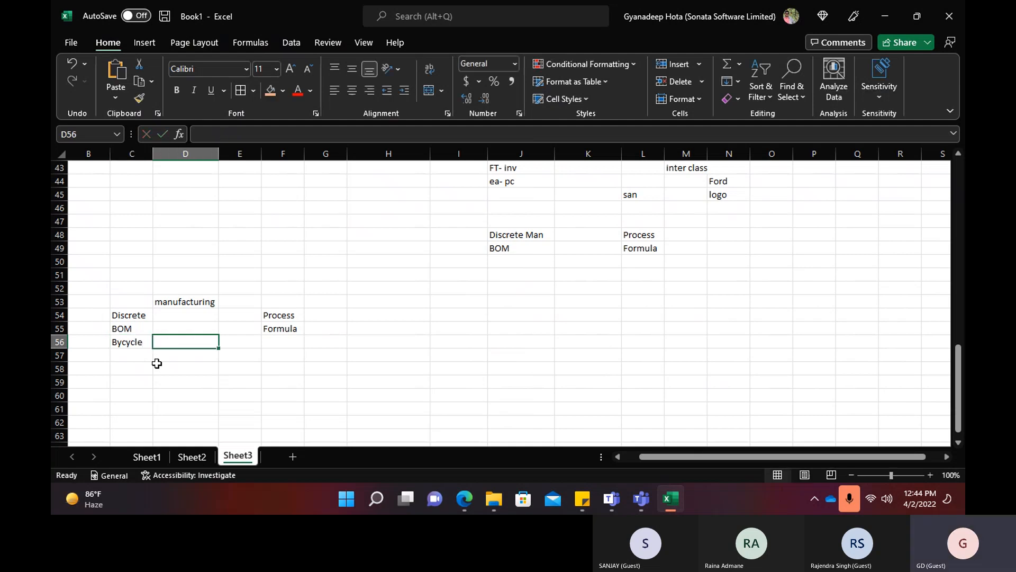
pyautogui.click(113, 343)
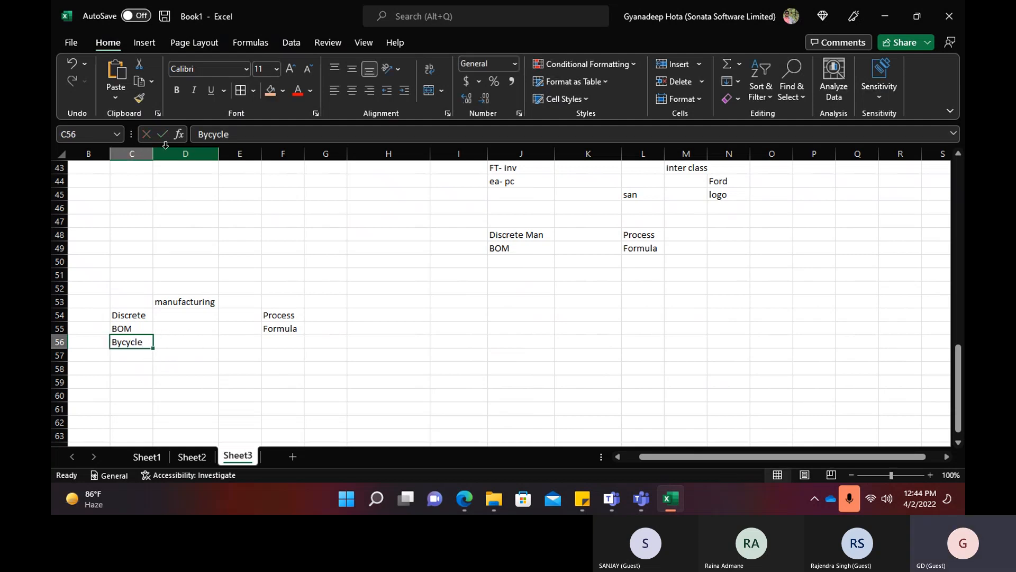
pyautogui.click(208, 134)
# Enter Mixed Fruit juice in cell F56 as the example beneath Formula.
pyautogui.click(278, 342)
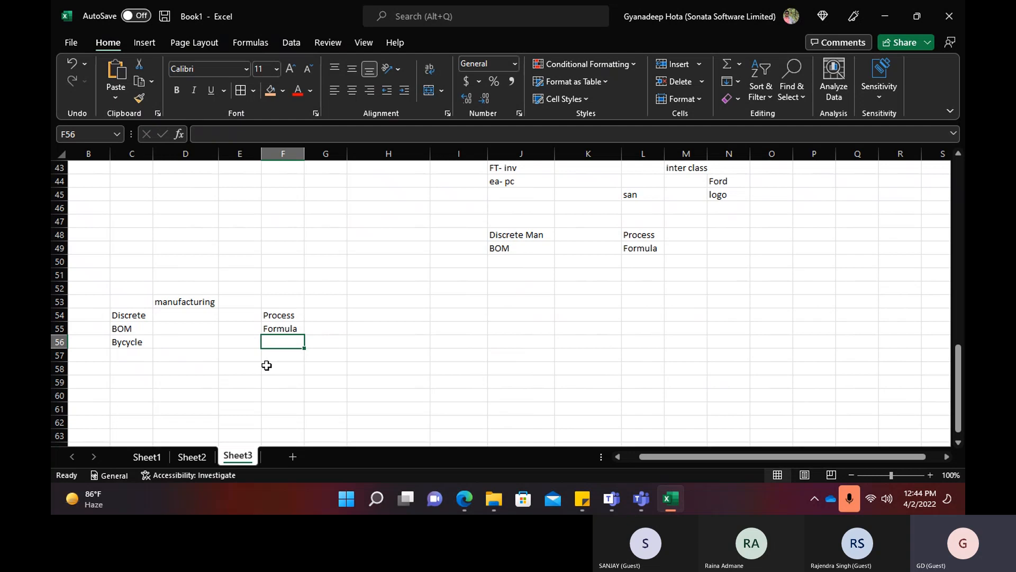
pyautogui.write('Mix')
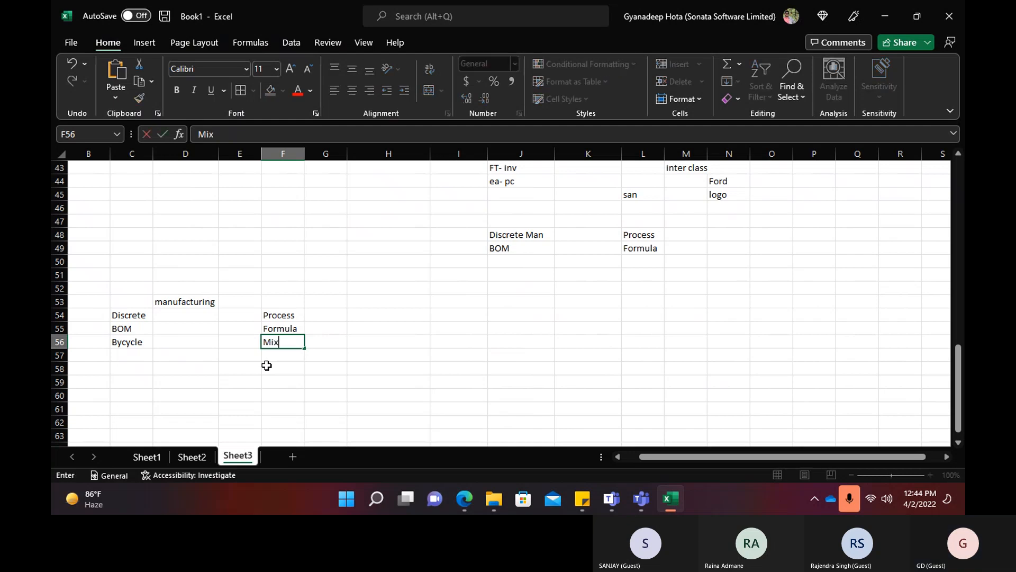
pyautogui.write('ed Fruit j')
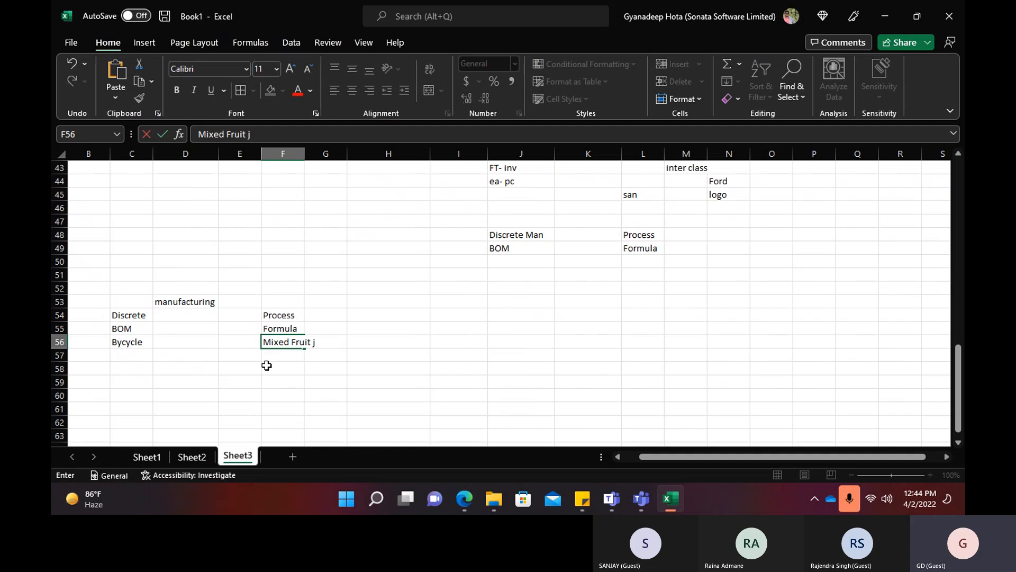
pyautogui.write('uice')
pyautogui.click(130, 345)
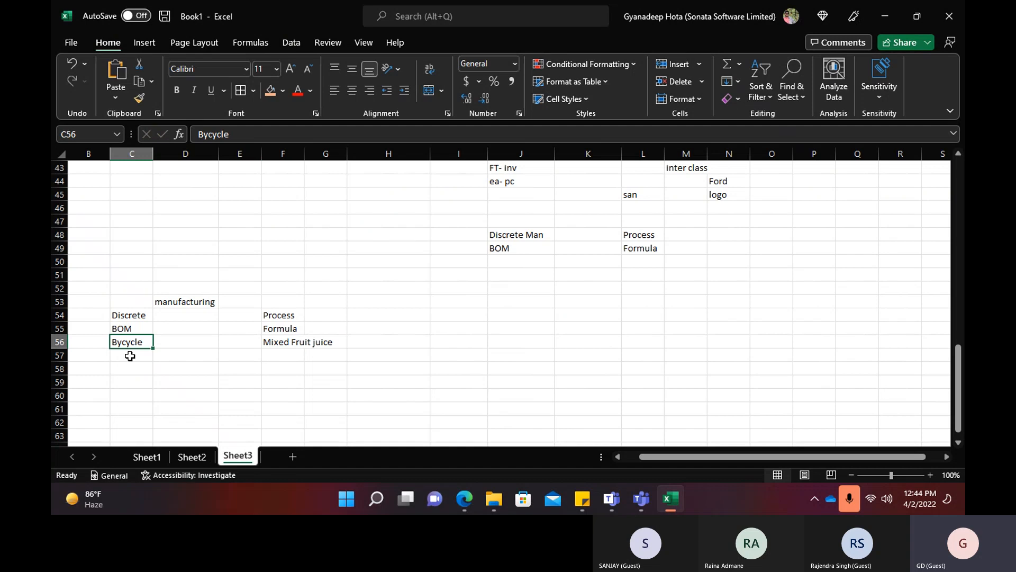
pyautogui.click(288, 341)
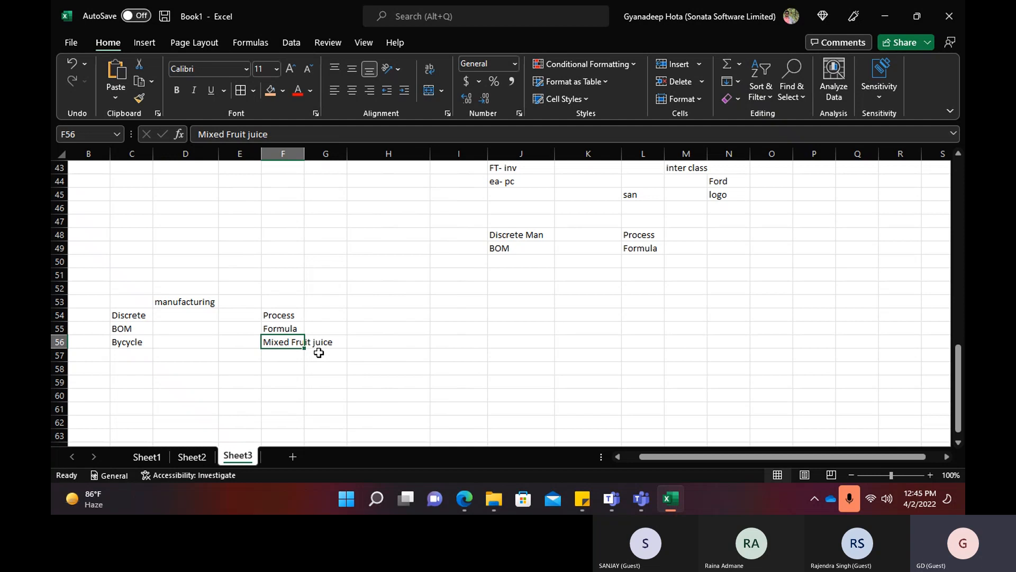
pyautogui.click(291, 327)
pyautogui.click(299, 340)
pyautogui.click(125, 354)
# Enter Co-product in cell F57 and By -product in F58 beneath the mixed fruit juice example.
pyautogui.click(278, 353)
pyautogui.write('Co')
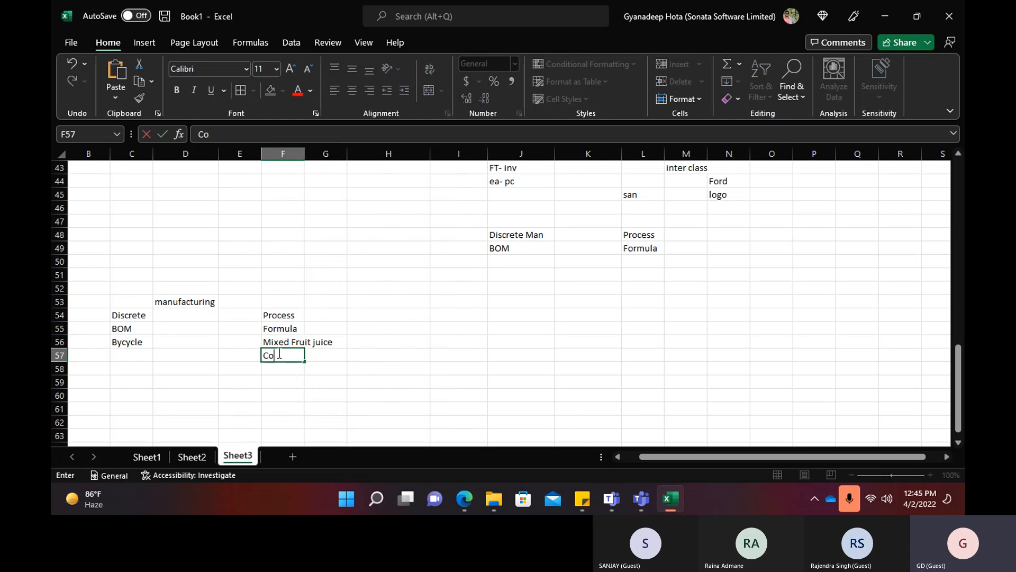
pyautogui.write('-product')
pyautogui.press('Return')
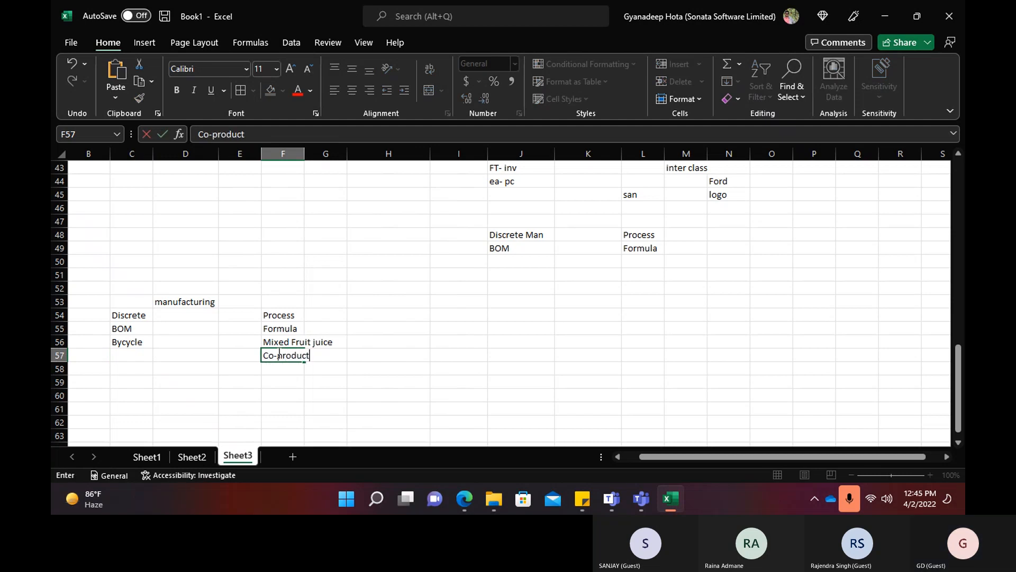
pyautogui.write('By ')
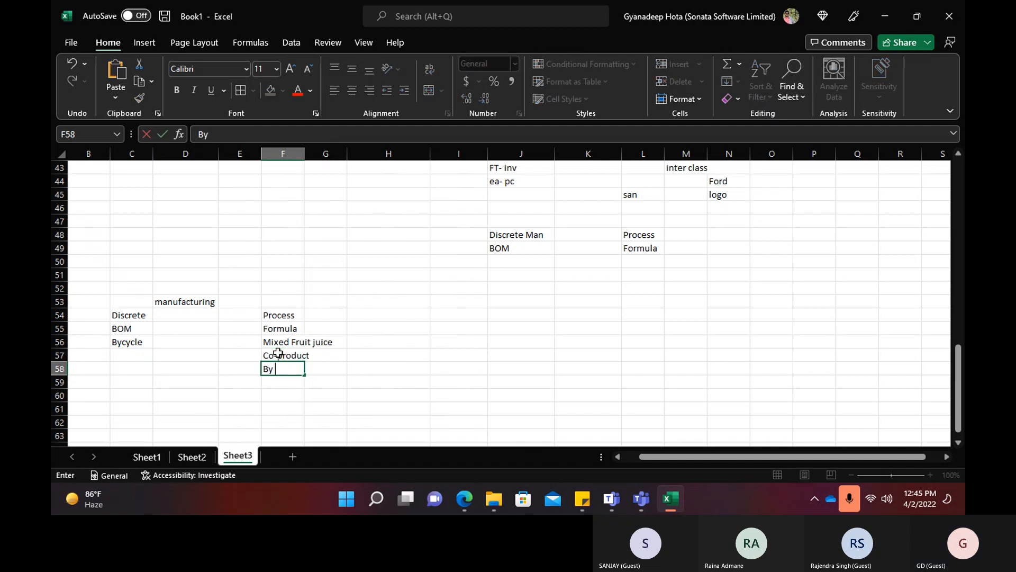
pyautogui.write('-product')
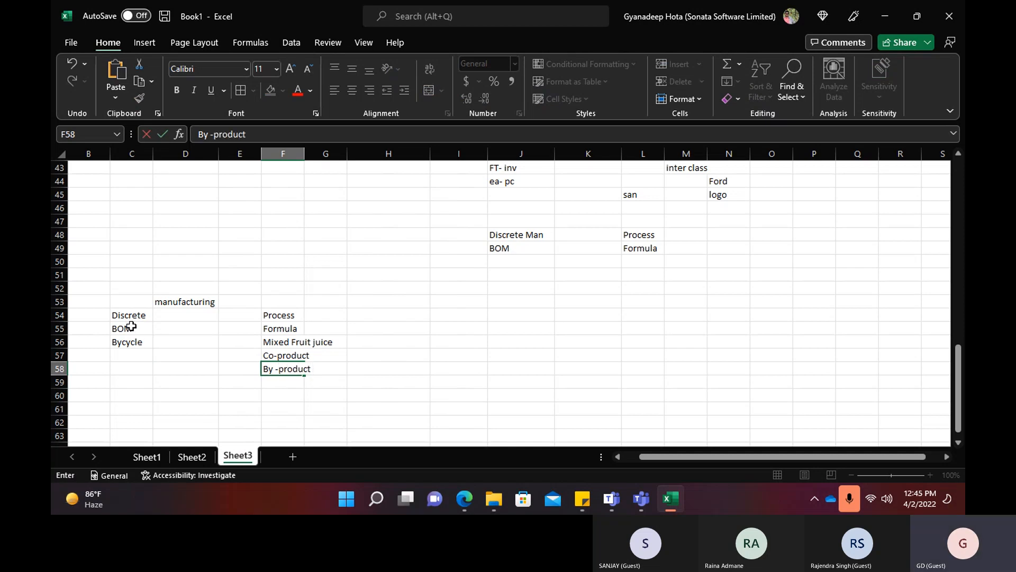
# Switch to Dell Laptop's released product details and view the Production type options under Formula planning.
pyautogui.hotkey('alt', 'Tab')
pyautogui.click(773, 238)
pyautogui.scroll(2, 806, 294)
pyautogui.scroll(-2, 806, 295)
pyautogui.scroll(4, 311, 373)
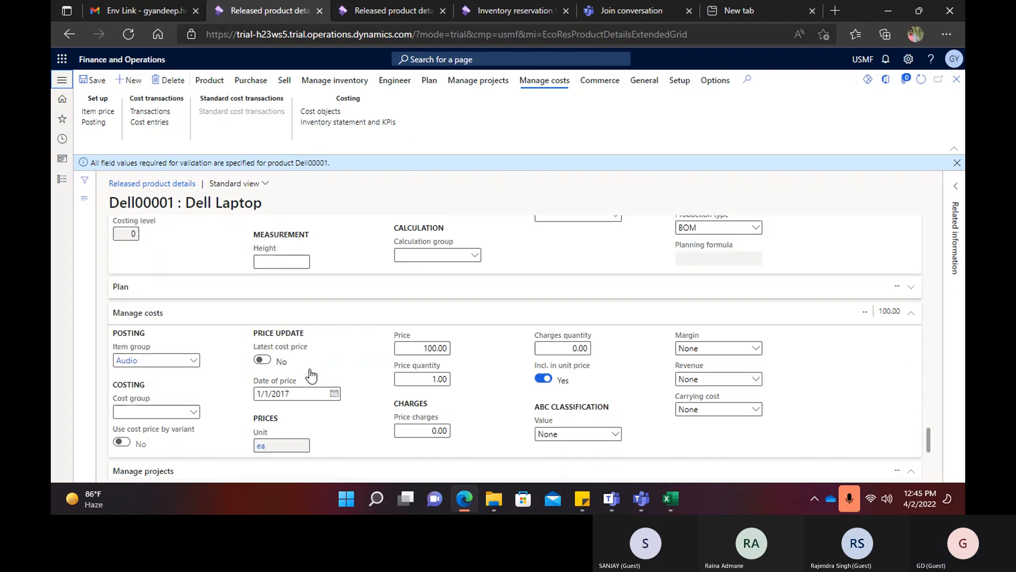
pyautogui.scroll(1, 449, 353)
pyautogui.click(756, 269)
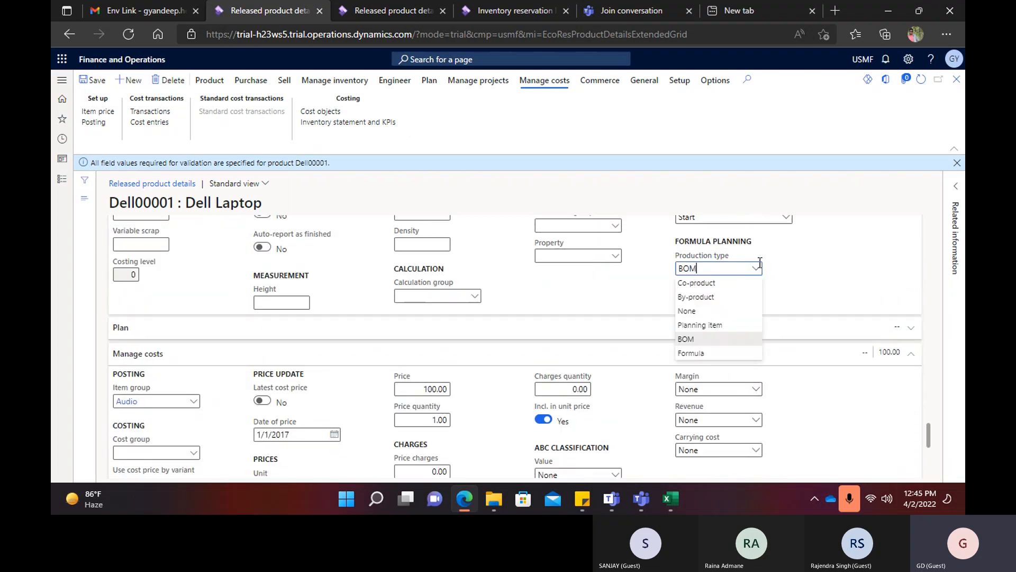
# Return to the Excel notes and enter paper and Wood in H56:H57, with co-product and making table /furn in I56:I57.
pyautogui.hotkey('alt', 'Tab')
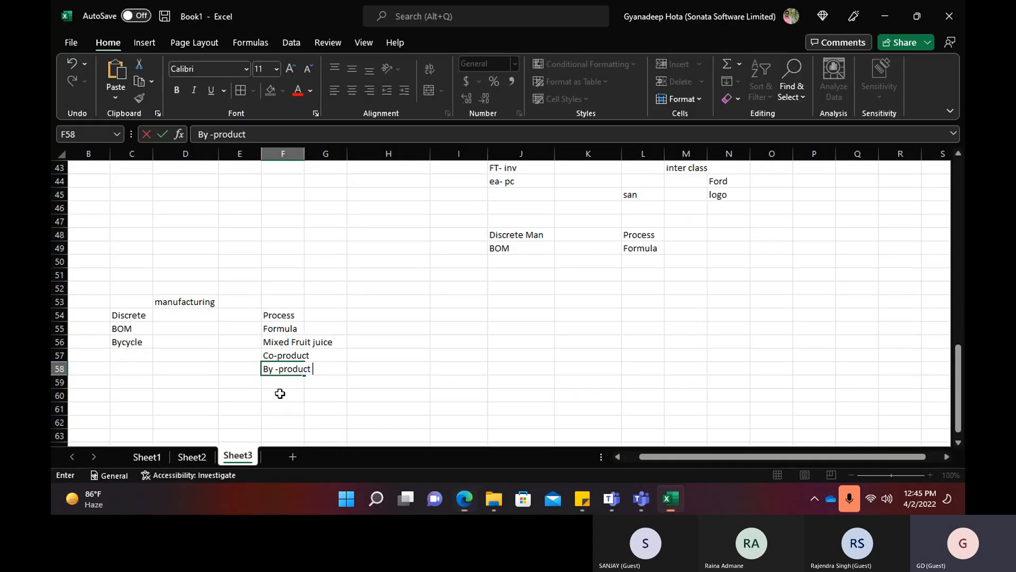
pyautogui.click(383, 341)
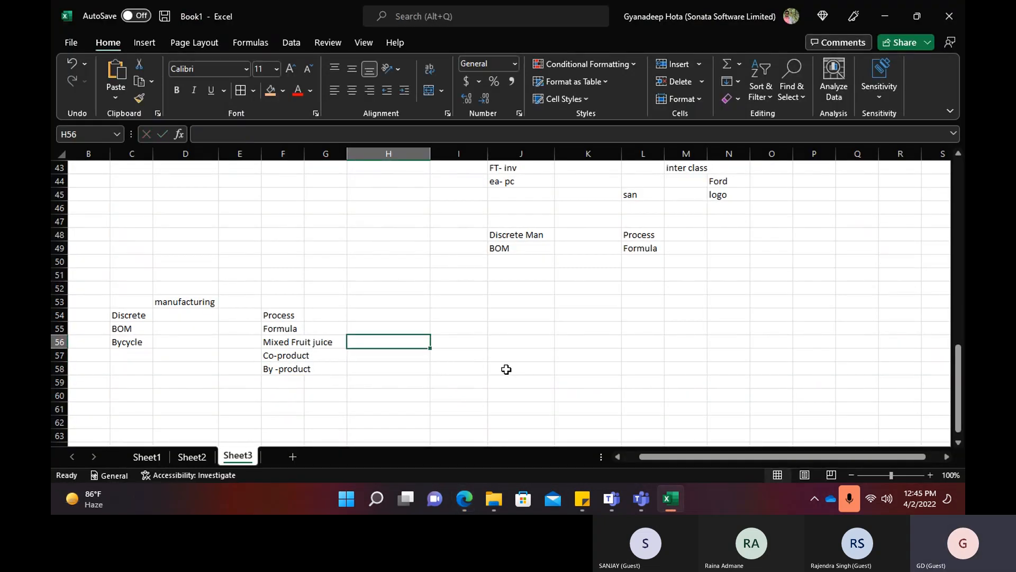
pyautogui.write('paper')
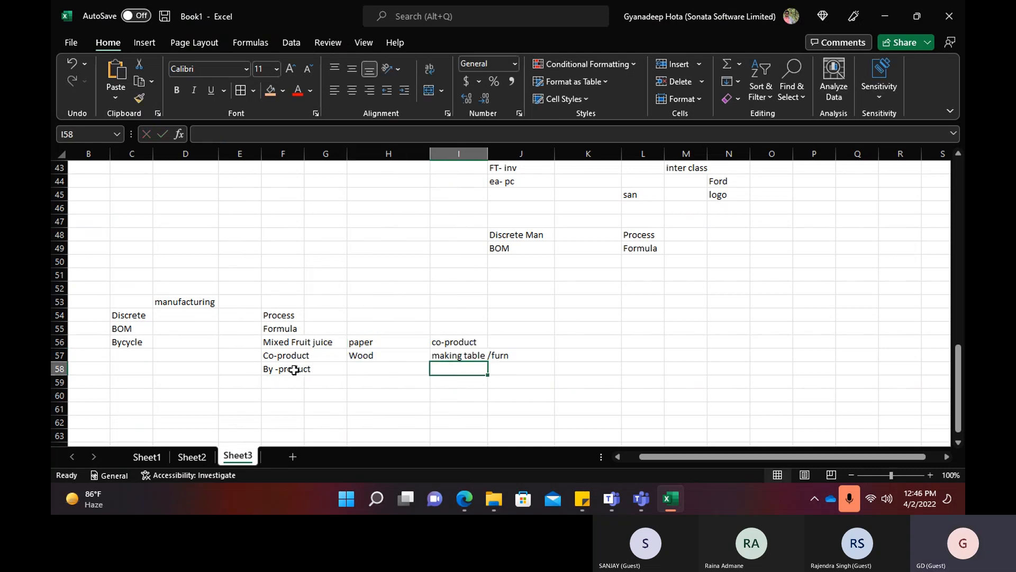
pyautogui.click(295, 369)
pyautogui.click(450, 369)
pyautogui.click(292, 369)
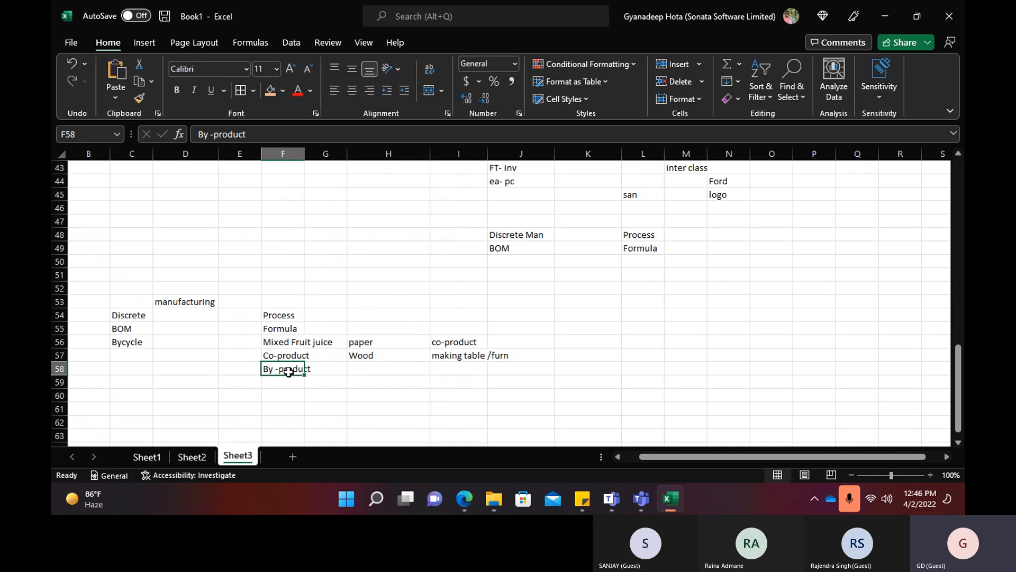
# Review the co-product, process Formula and discrete BOM example entries in the manufacturing notes.
pyautogui.click(438, 368)
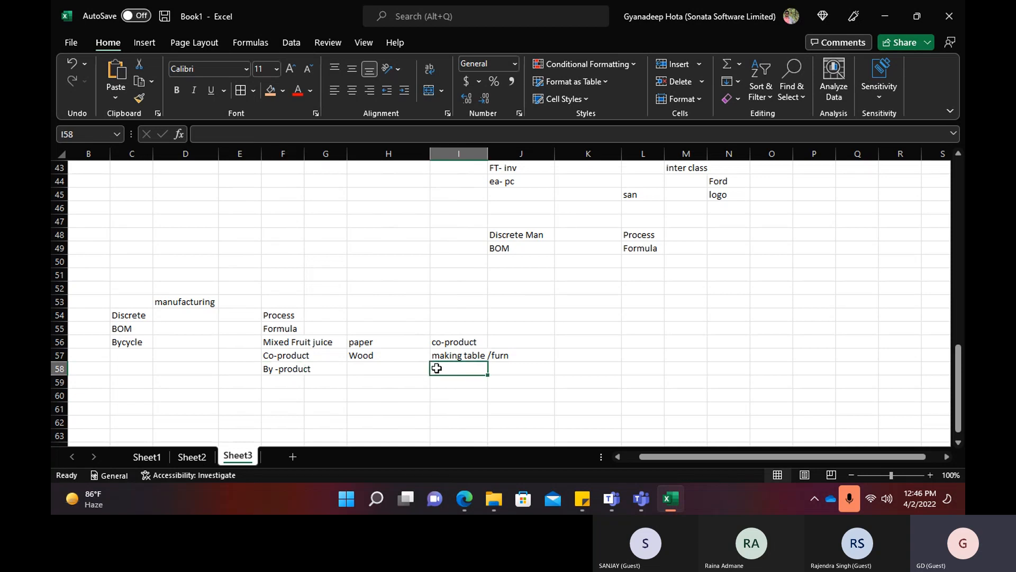
pyautogui.click(291, 355)
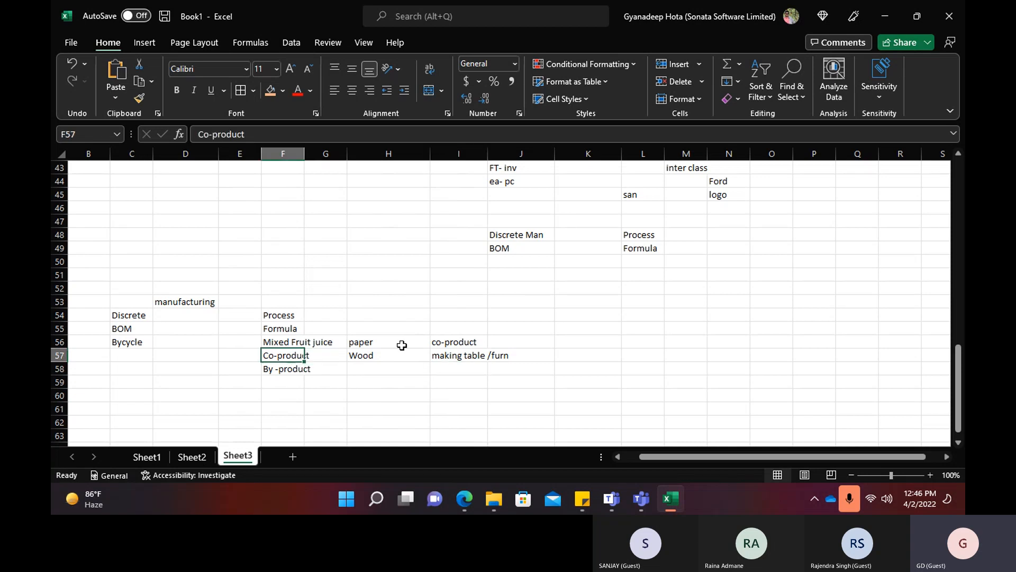
pyautogui.click(453, 356)
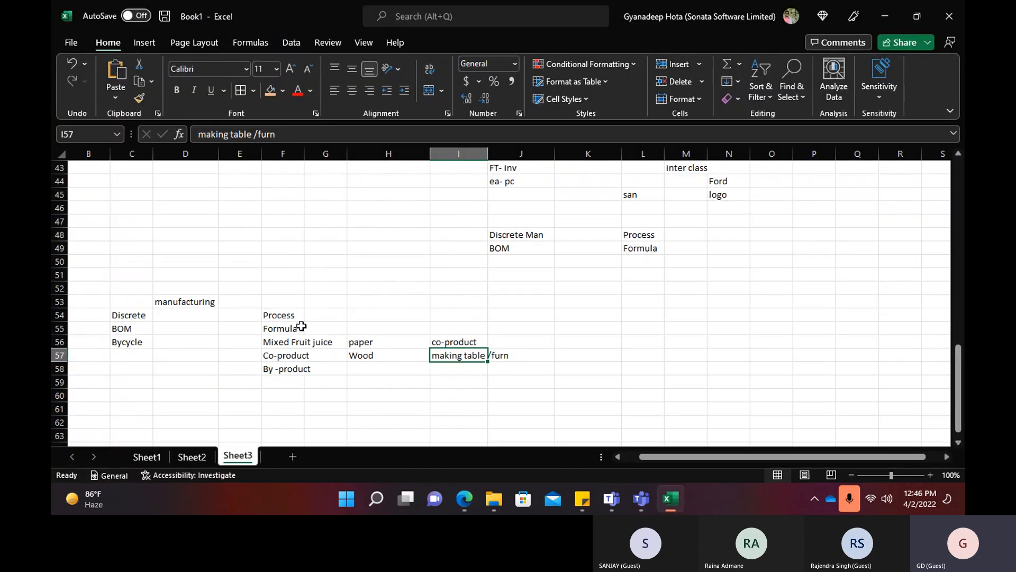
pyautogui.click(288, 315)
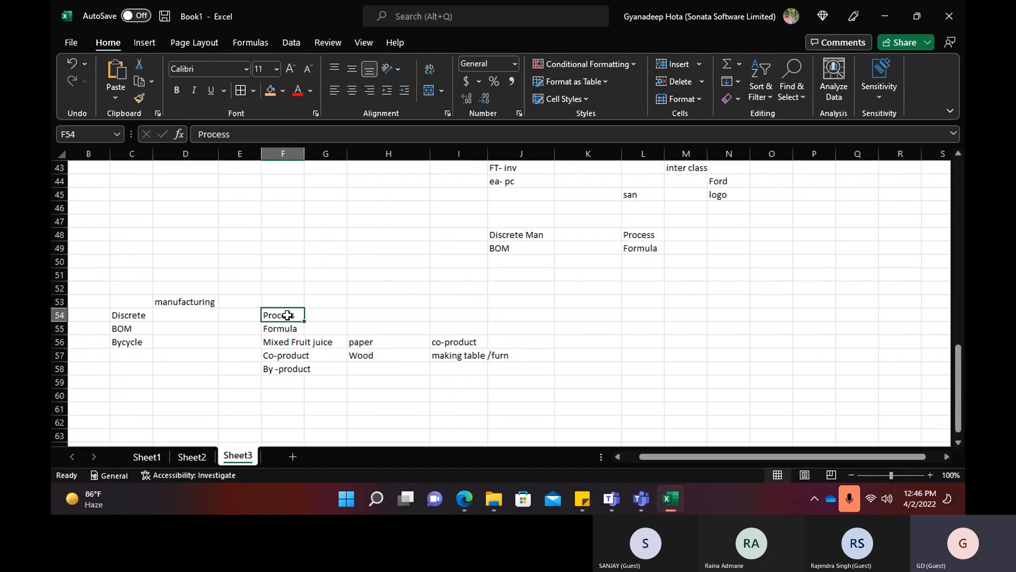
pyautogui.click(289, 326)
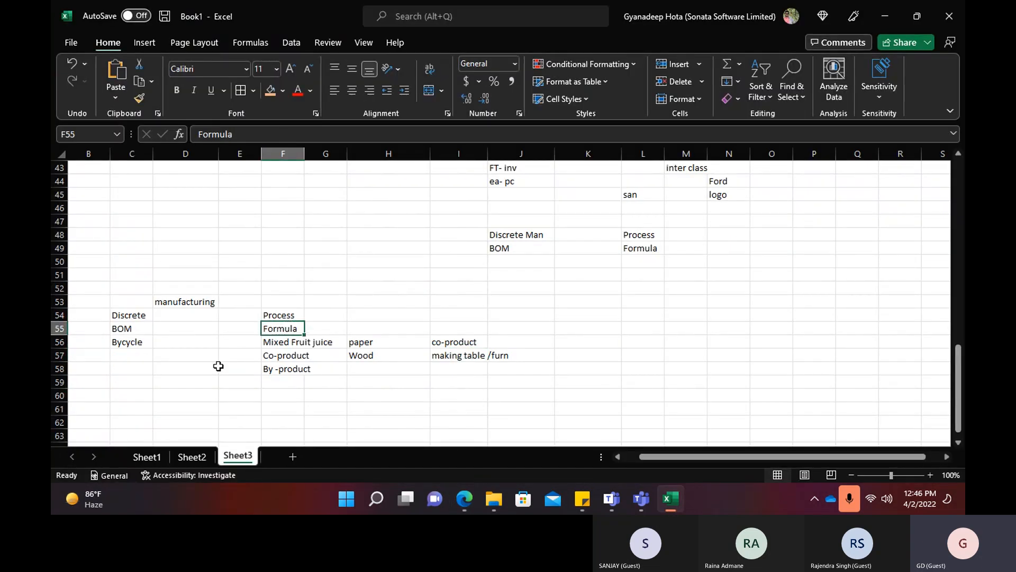
pyautogui.click(140, 329)
pyautogui.click(136, 344)
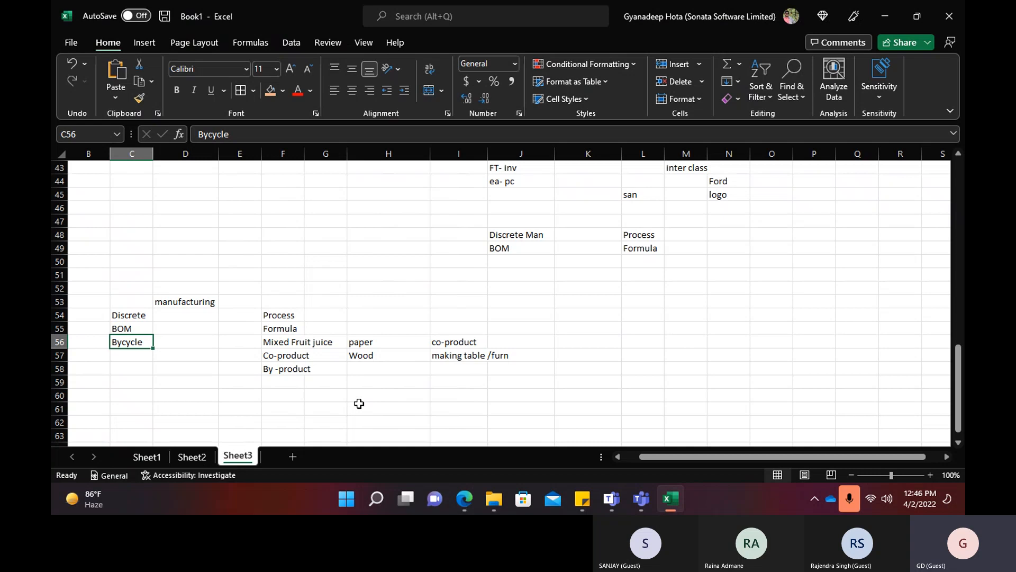
# Enter the example quantities 1.25ml in cell F60 and 2.2 in E60 below the process manufacturing notes.
pyautogui.scroll(-2, 359, 403)
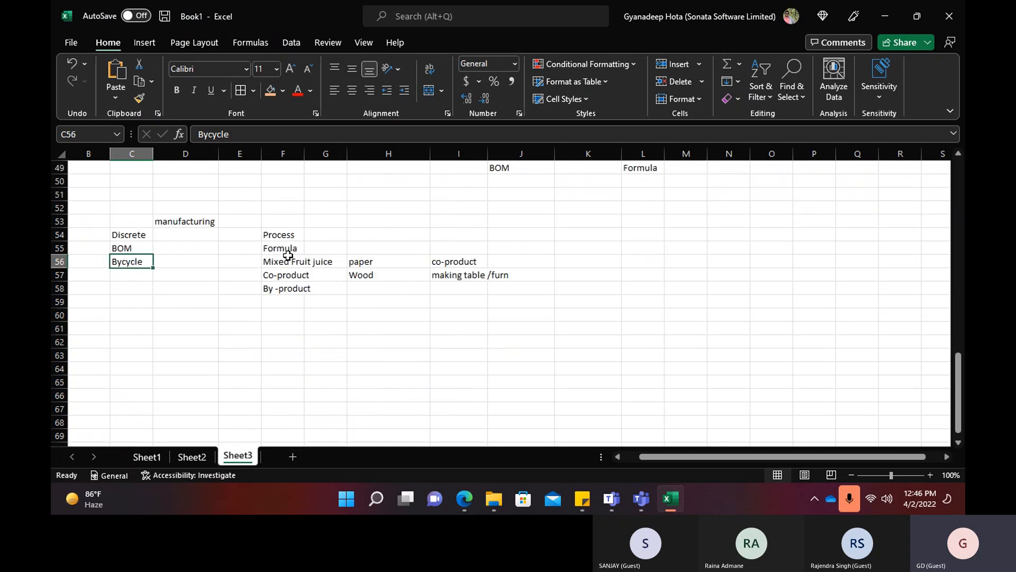
pyautogui.click(286, 316)
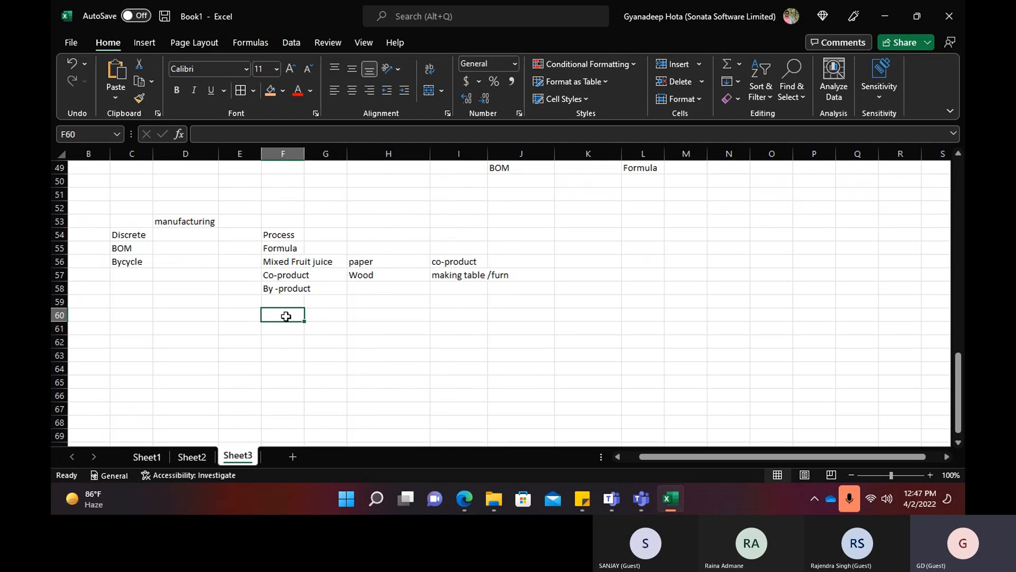
pyautogui.write('1.25l')
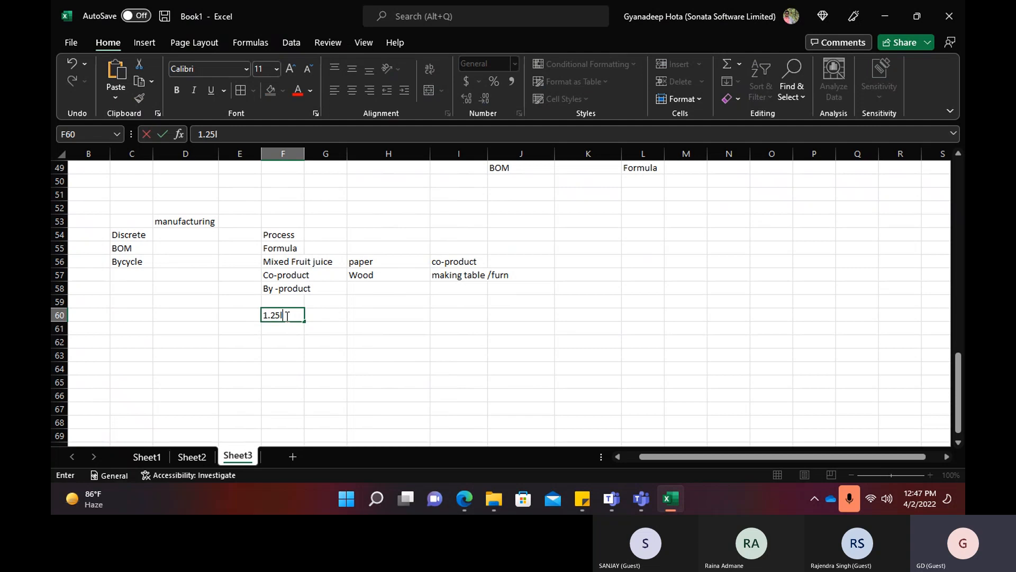
pyautogui.press('BackSpace')
pyautogui.write('ml')
pyautogui.press('Left')
pyautogui.write('2.2')
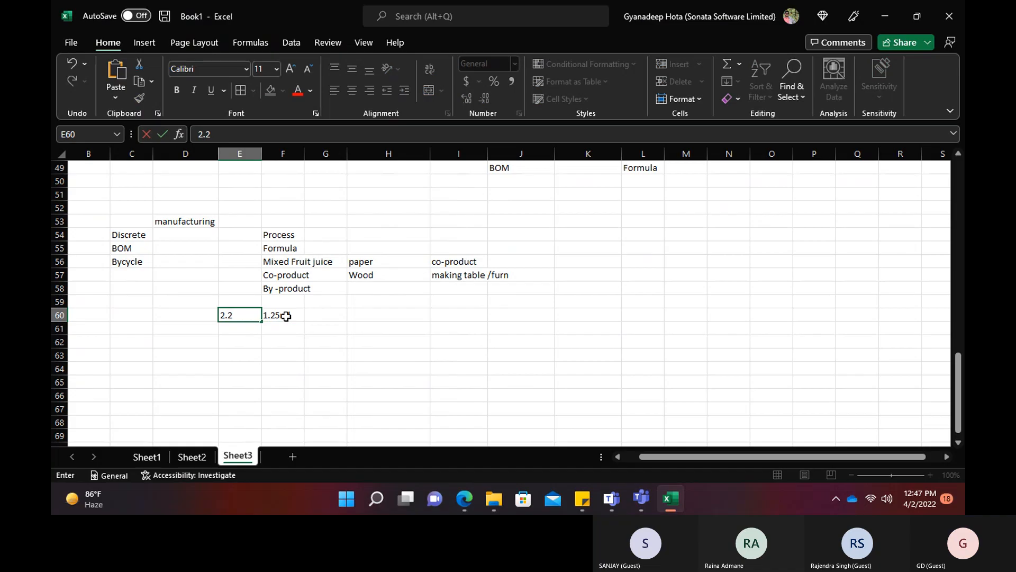